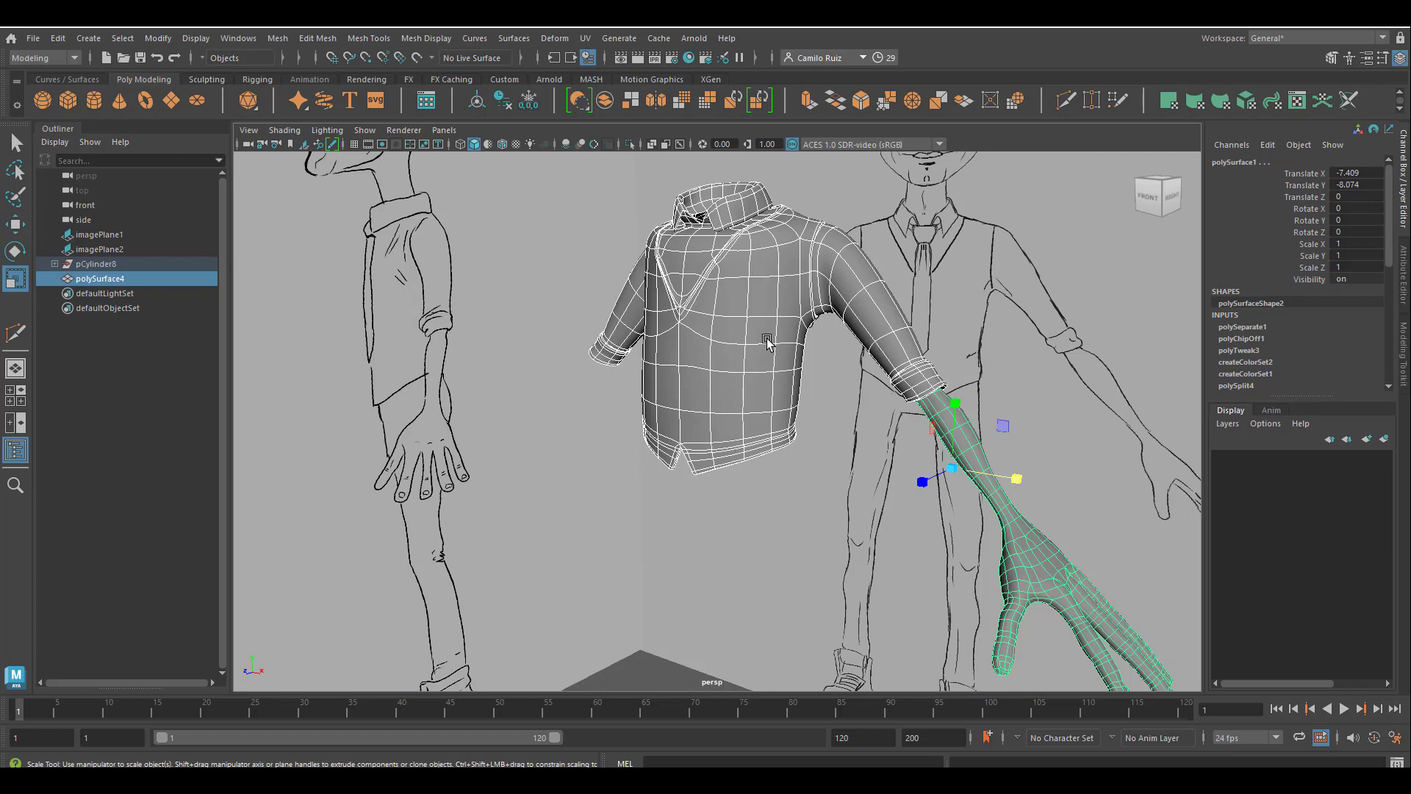
Hide the shirt and arm meshes, and toggle the visibility of polySurface4 on and off again.
{"action": "key", "text": "ctrl+h"}
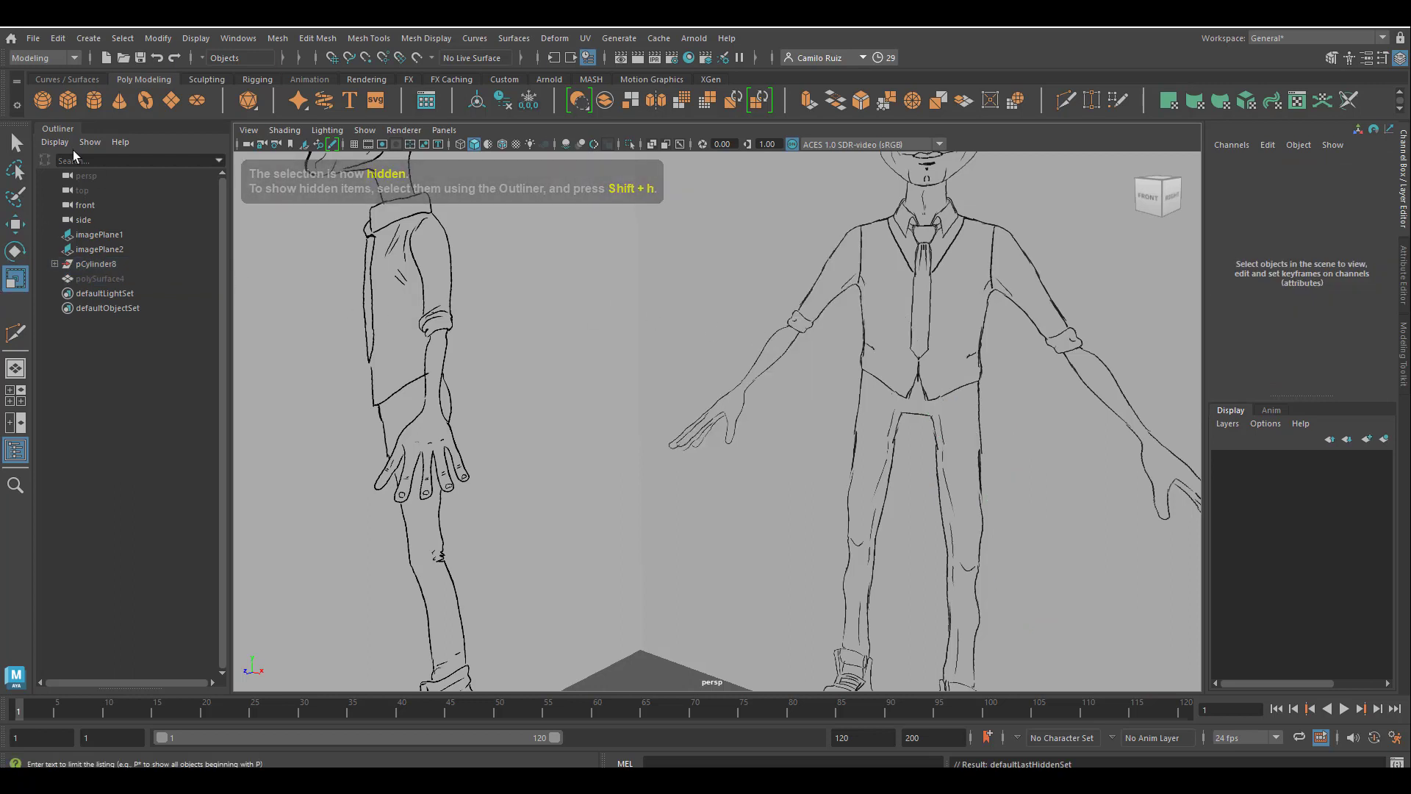
{"action": "left_click", "coordinate": [91, 280]}
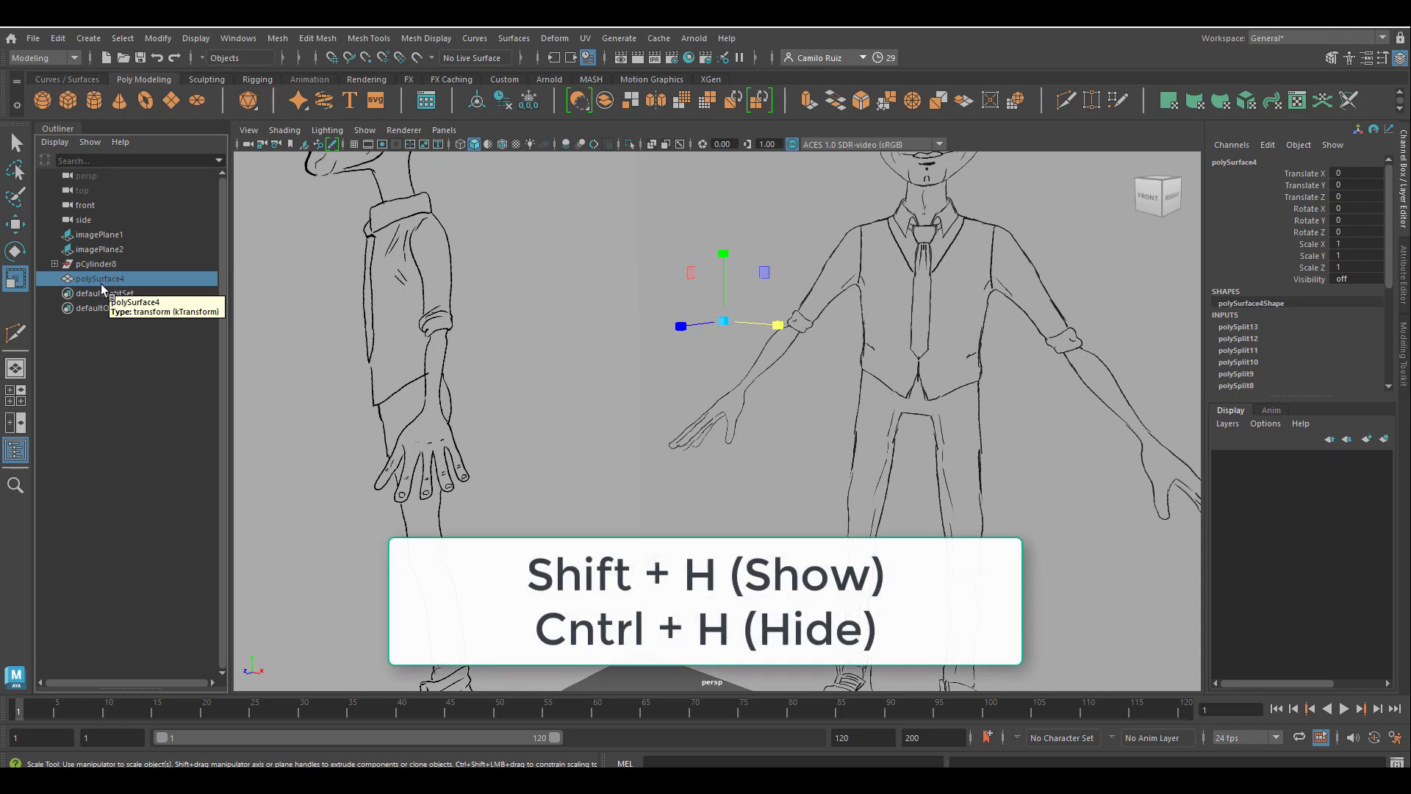
{"action": "key", "text": "shift+h"}
{"action": "key", "text": "ctrl+h"}
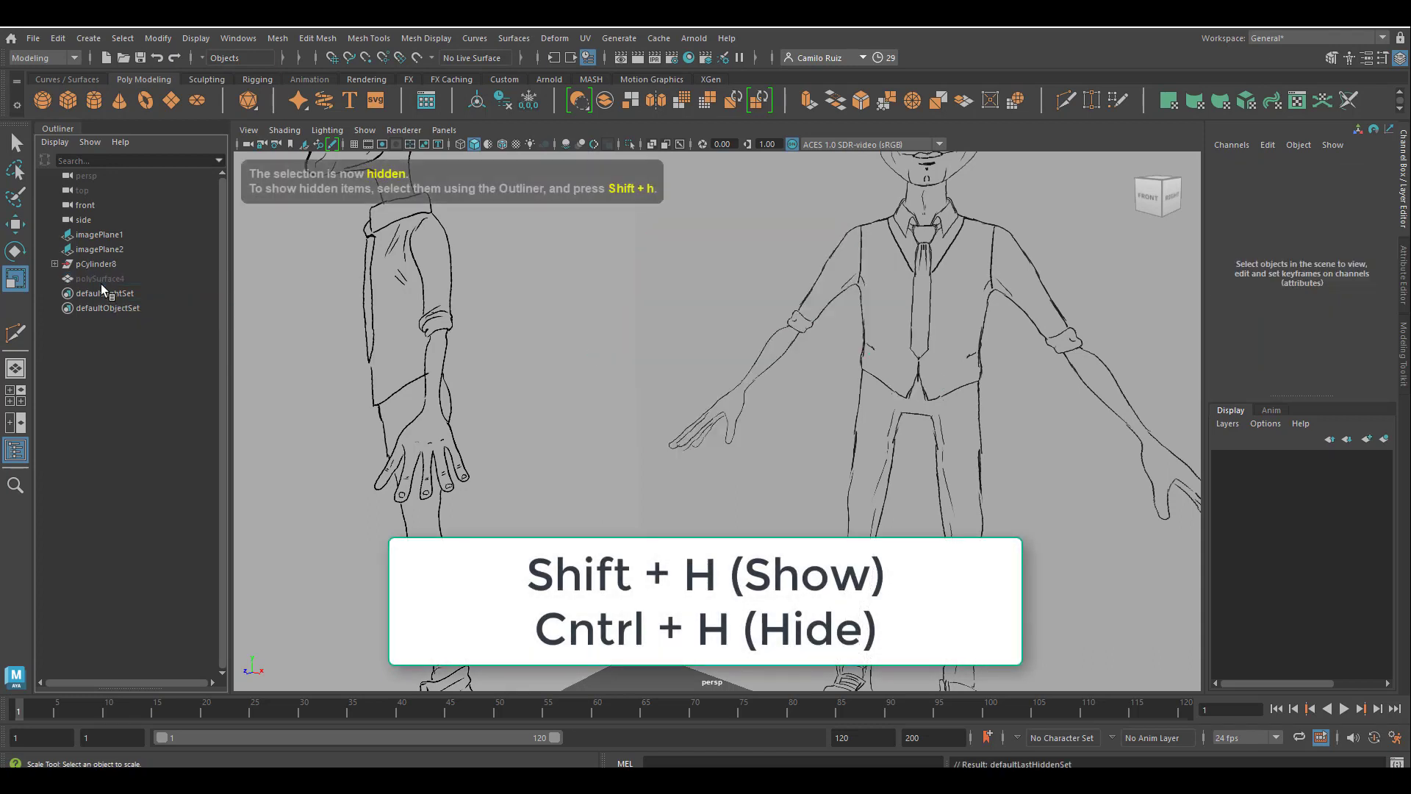
Expand the pCylinder8 group and hide it.
{"action": "left_click", "coordinate": [55, 263]}
{"action": "left_click", "coordinate": [108, 267]}
{"action": "key", "text": "ctrl+h"}
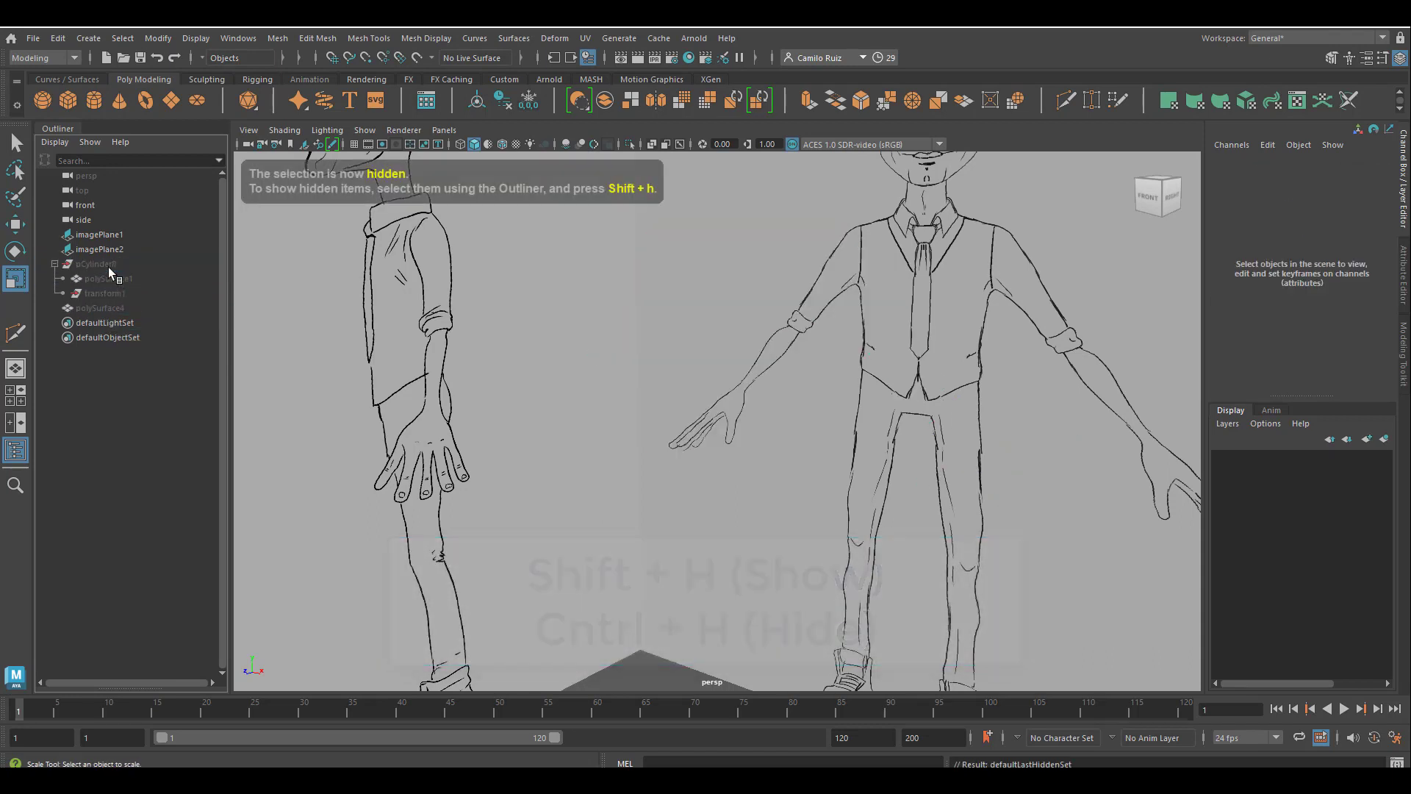
Show all hidden objects in the scene.
{"action": "left_click", "coordinate": [113, 277]}
{"action": "left_click", "coordinate": [113, 266]}
{"action": "left_click", "coordinate": [206, 39]}
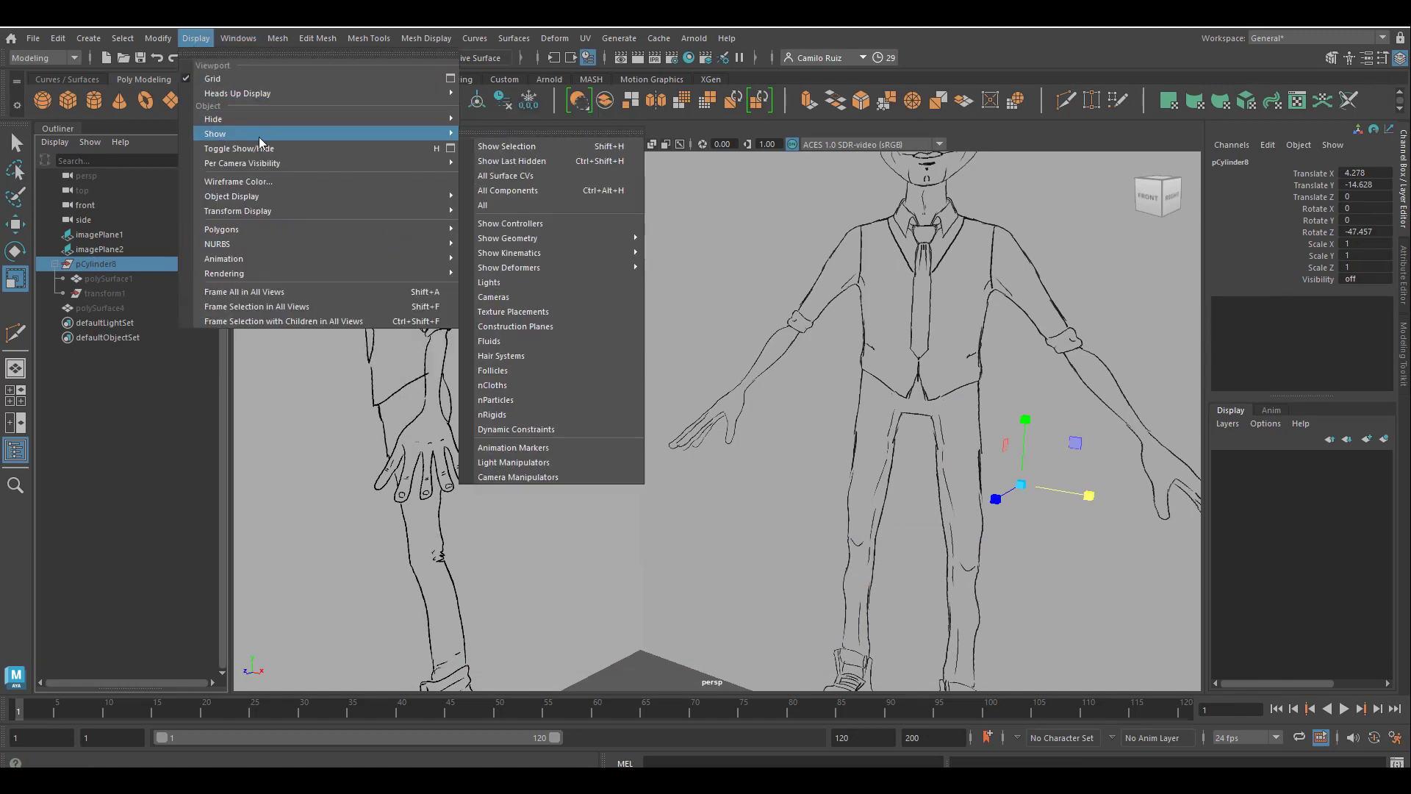
{"action": "left_click", "coordinate": [519, 204]}
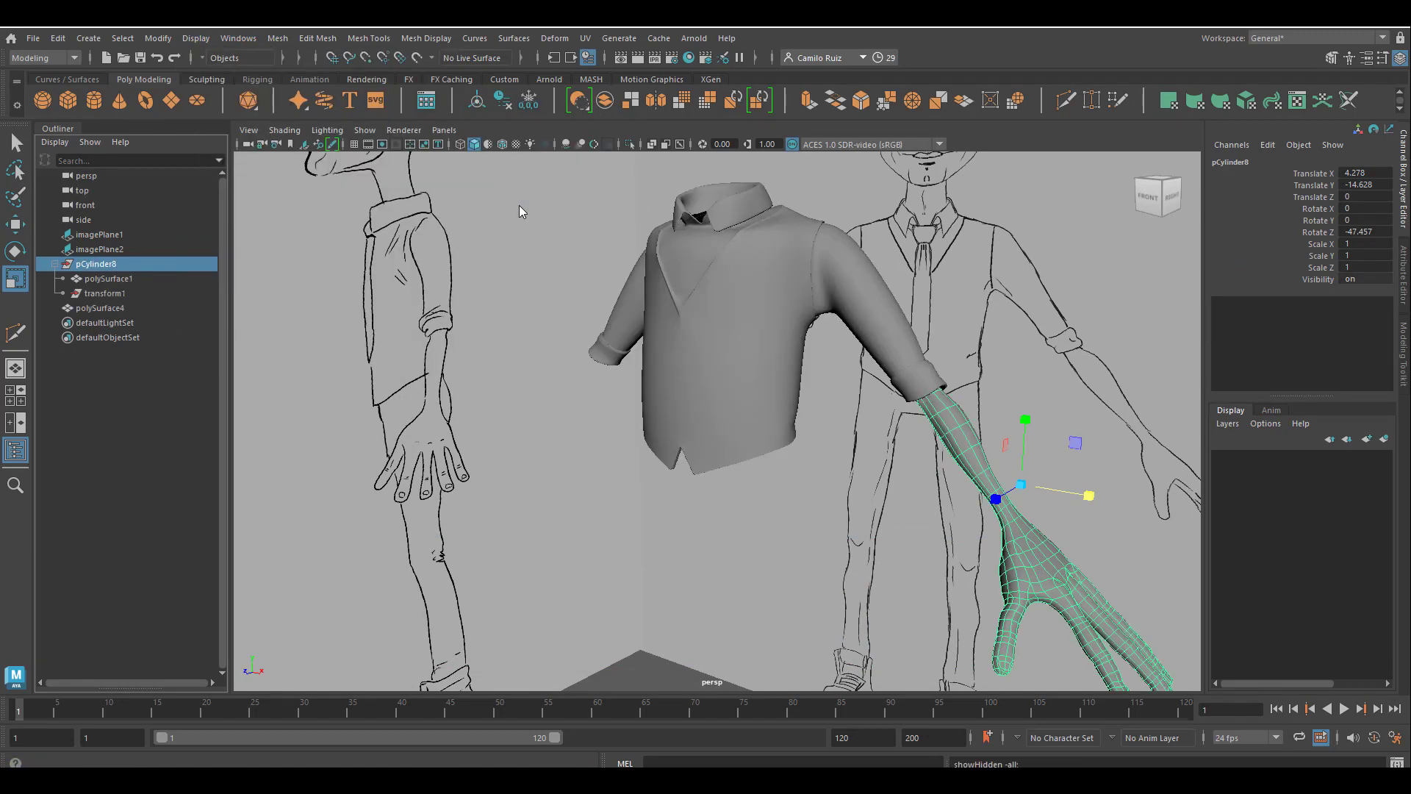
Hide the shirt mesh together with the arm group so only the reference images stay displayed.
{"action": "left_click", "coordinate": [734, 371], "text": "shift"}
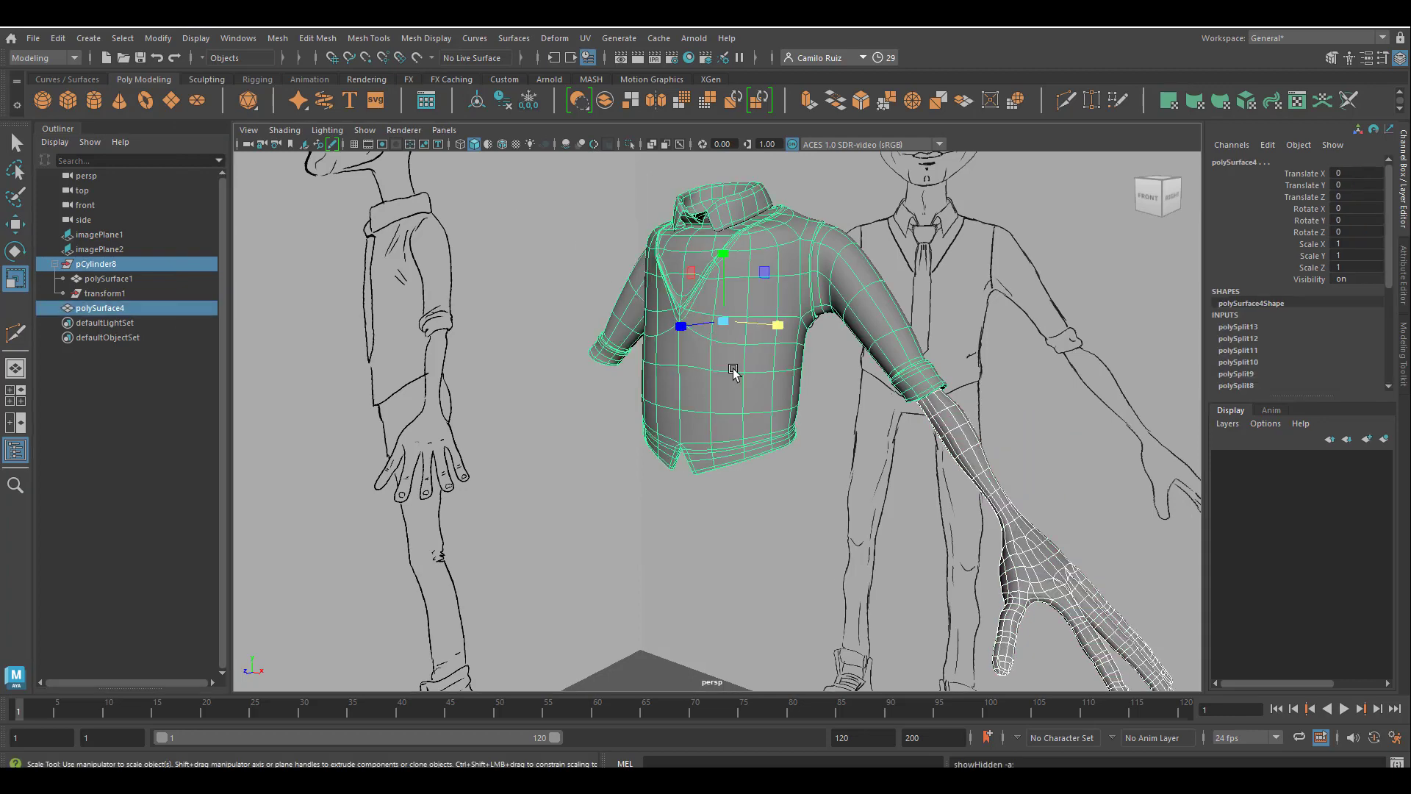
{"action": "key", "text": "ctrl+h"}
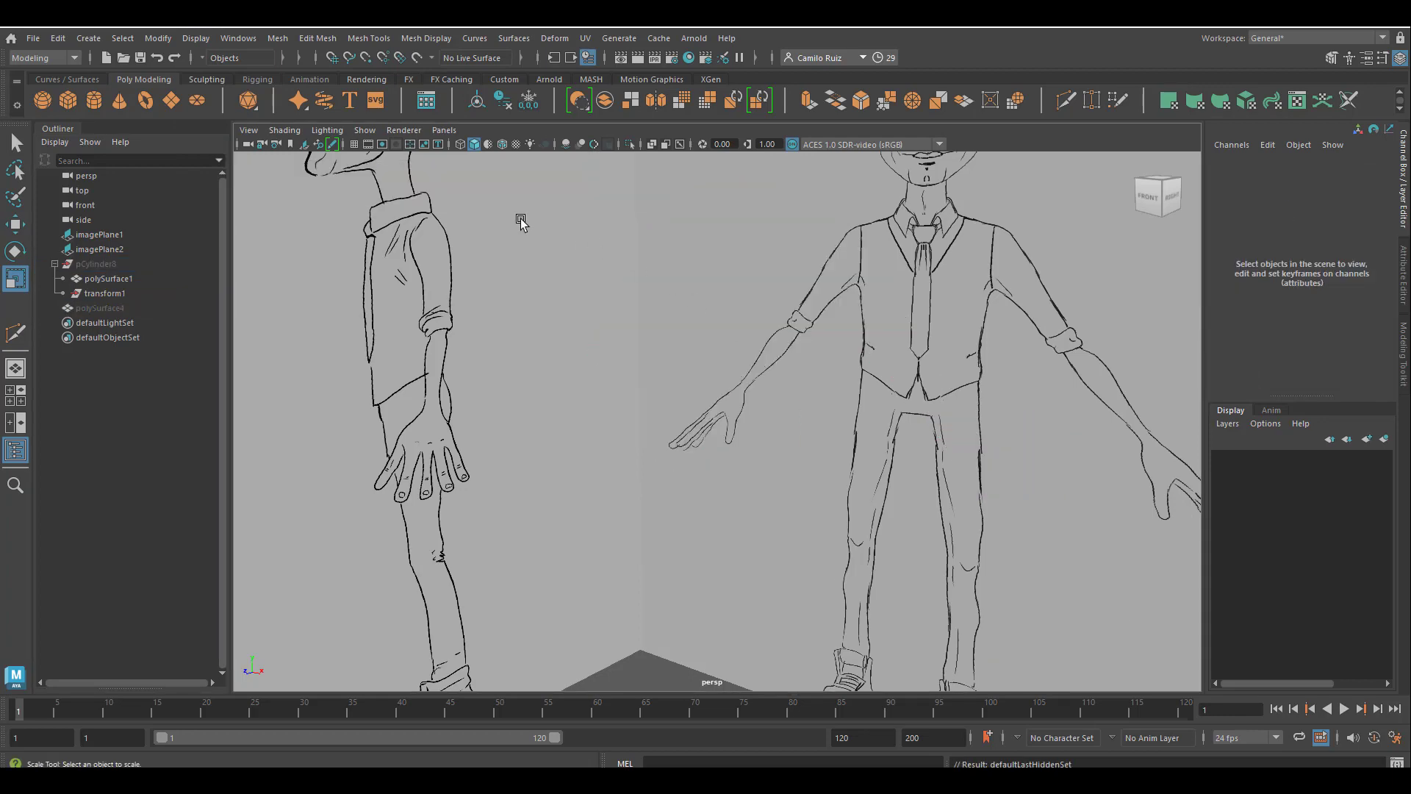
Create a polygon cylinder and raise it to hand height on the reference, at a Translate Y of about 93.3.
{"action": "left_click", "coordinate": [92, 102]}
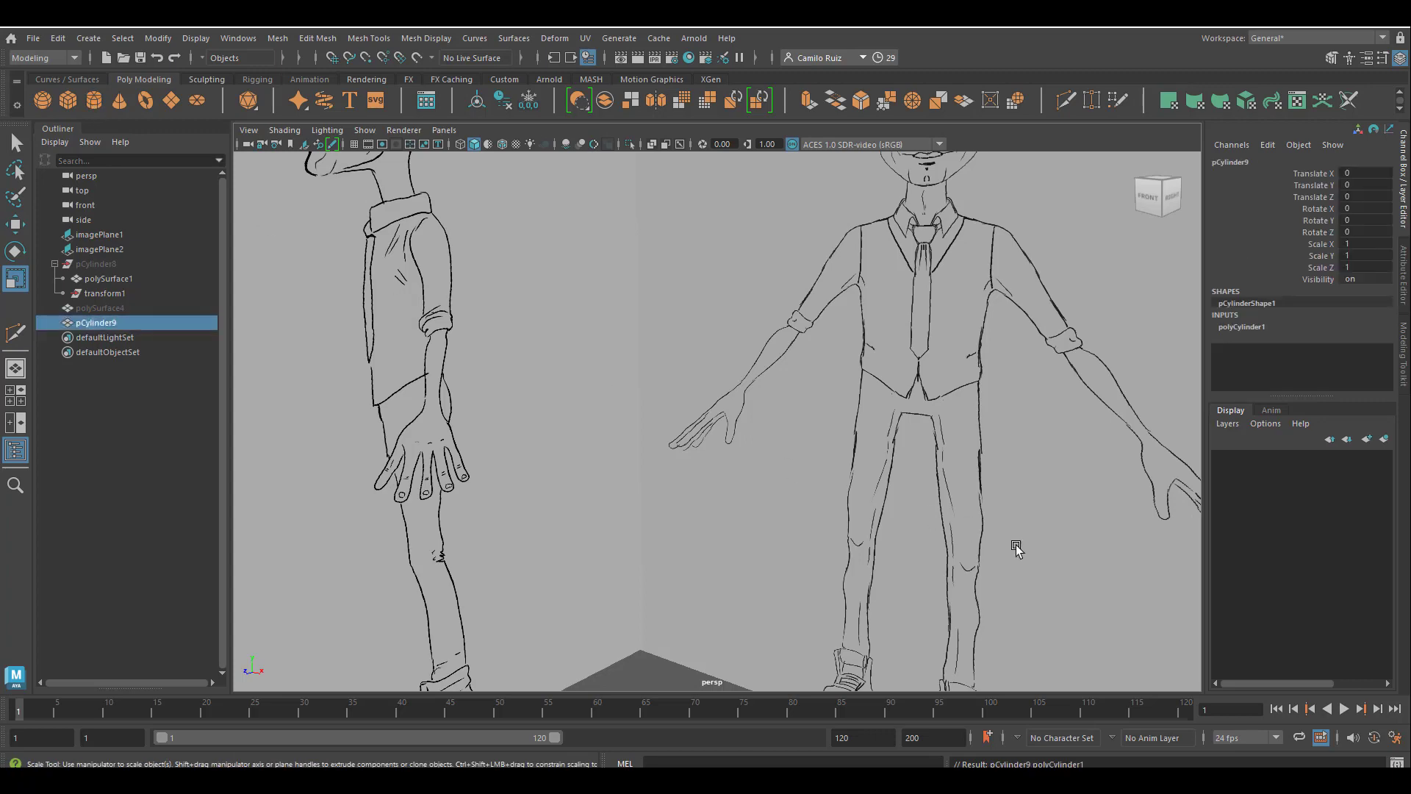
{"action": "key", "text": "w"}
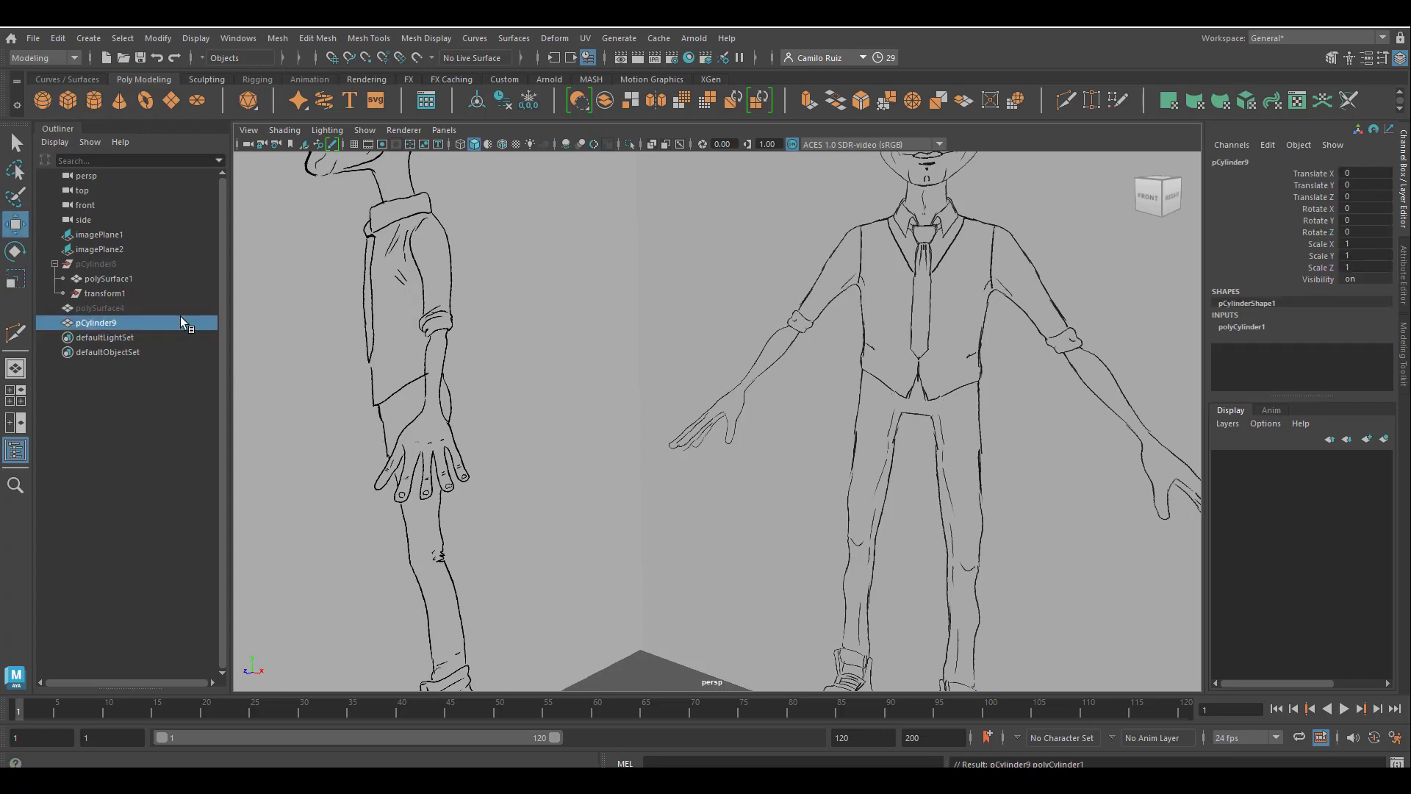
{"action": "scroll", "coordinate": [649, 492], "scroll_direction": "down", "scroll_amount": 5}
{"action": "left_click_drag", "start_coordinate": [715, 556], "coordinate": [714, 350]}
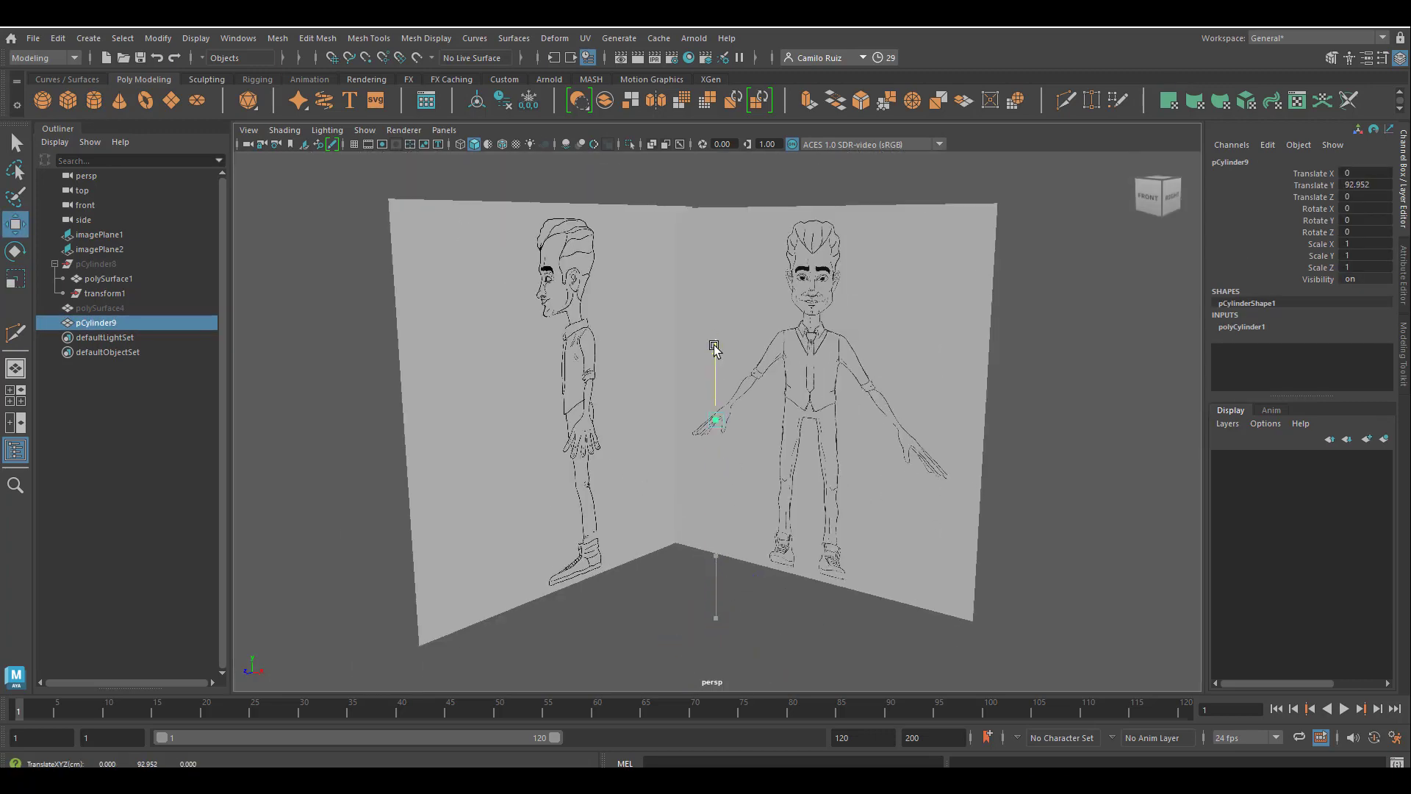
{"action": "scroll", "coordinate": [1095, 417], "scroll_direction": "up", "scroll_amount": 8}
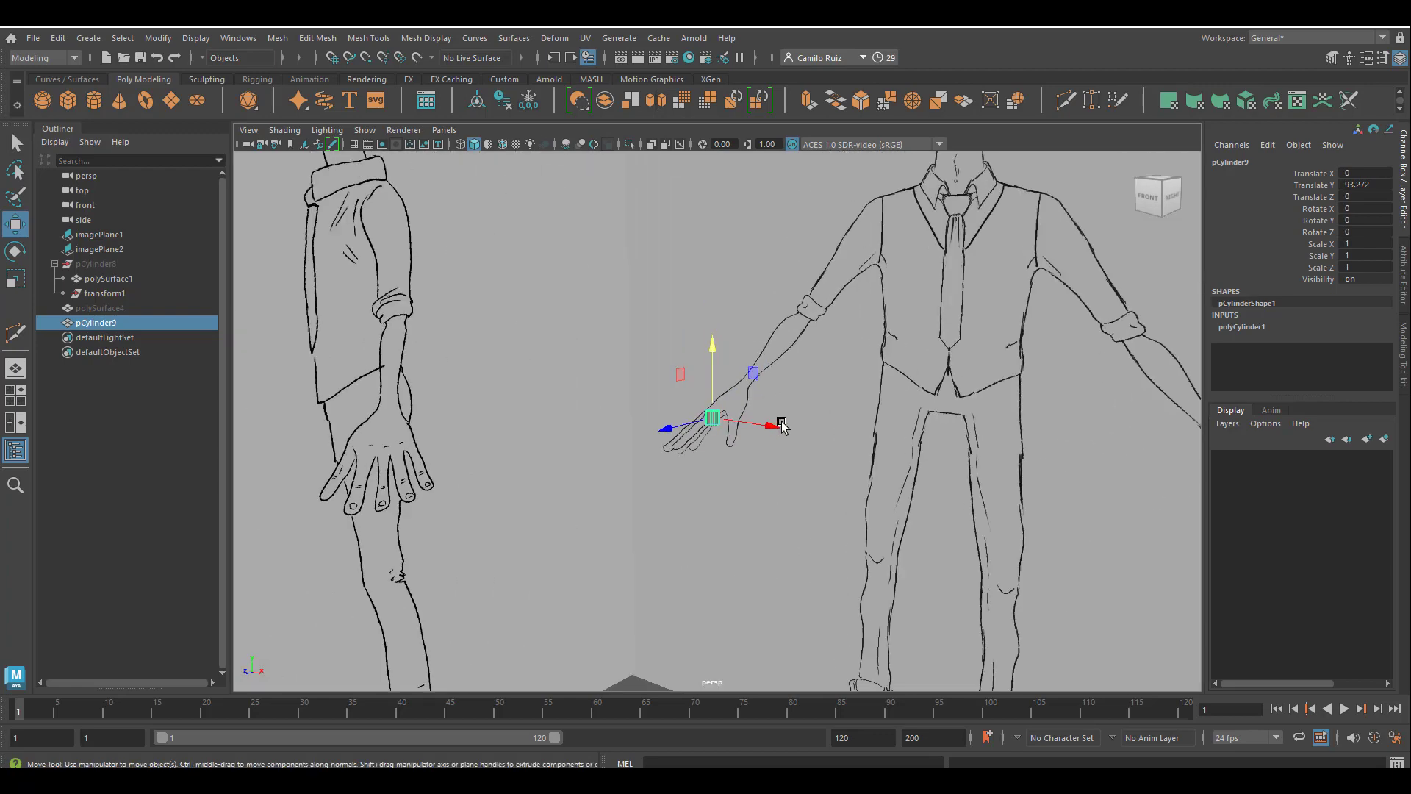
Set the new cylinder's radius to 8 and its height to 7.
{"action": "left_click", "coordinate": [1225, 328]}
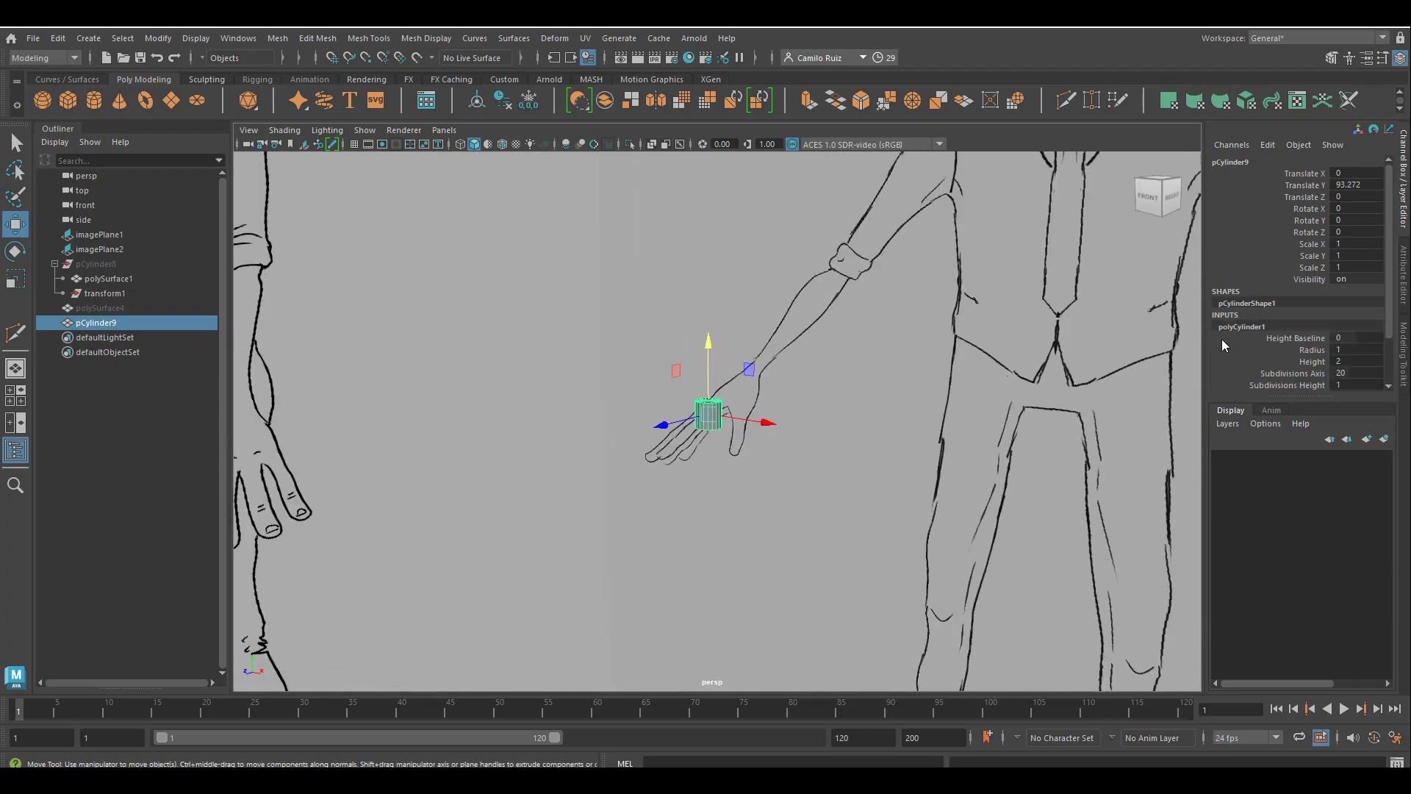
{"action": "left_click", "coordinate": [1309, 349]}
{"action": "middle_click_drag", "start_coordinate": [975, 364], "coordinate": [1198, 438]}
{"action": "left_click", "coordinate": [1312, 360]}
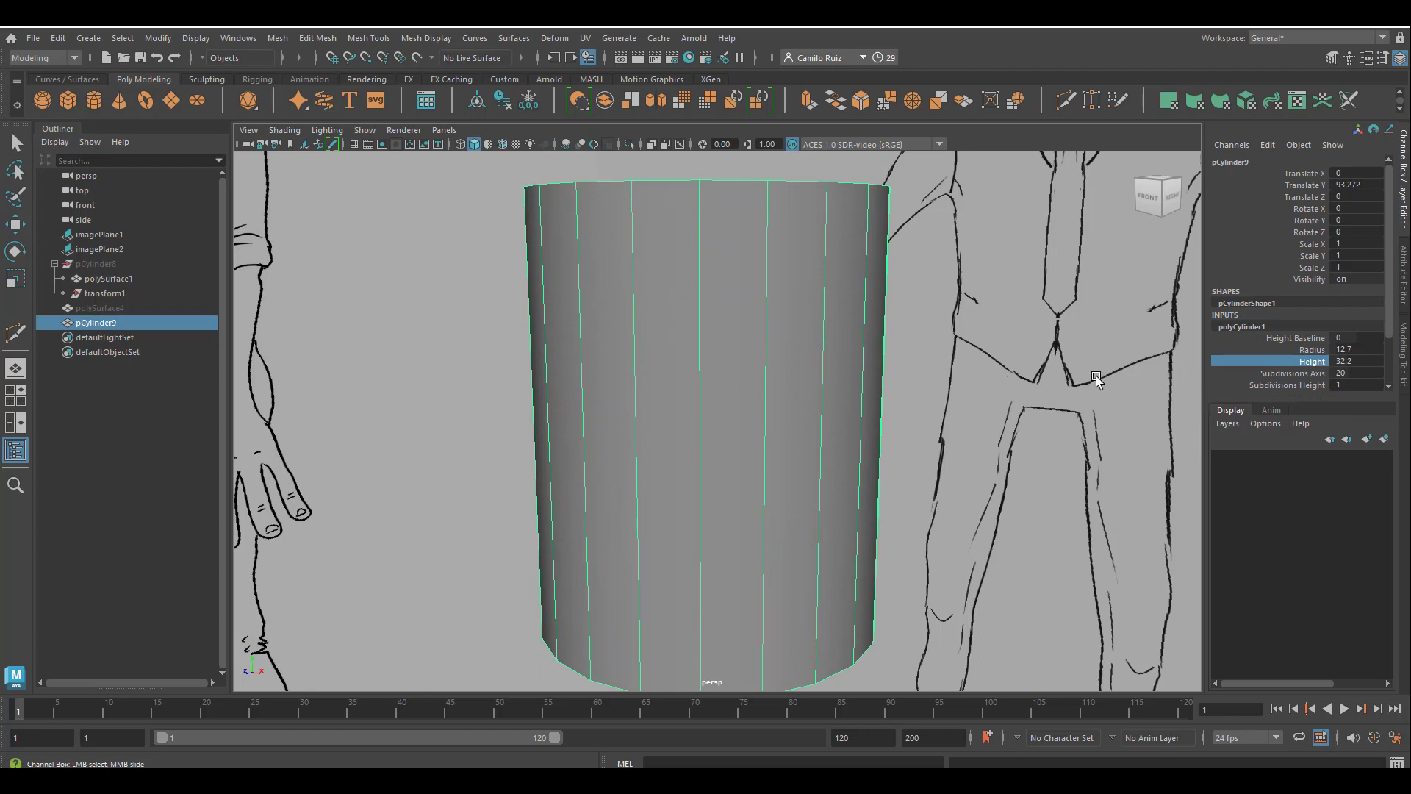
{"action": "double_click", "coordinate": [1361, 348]}
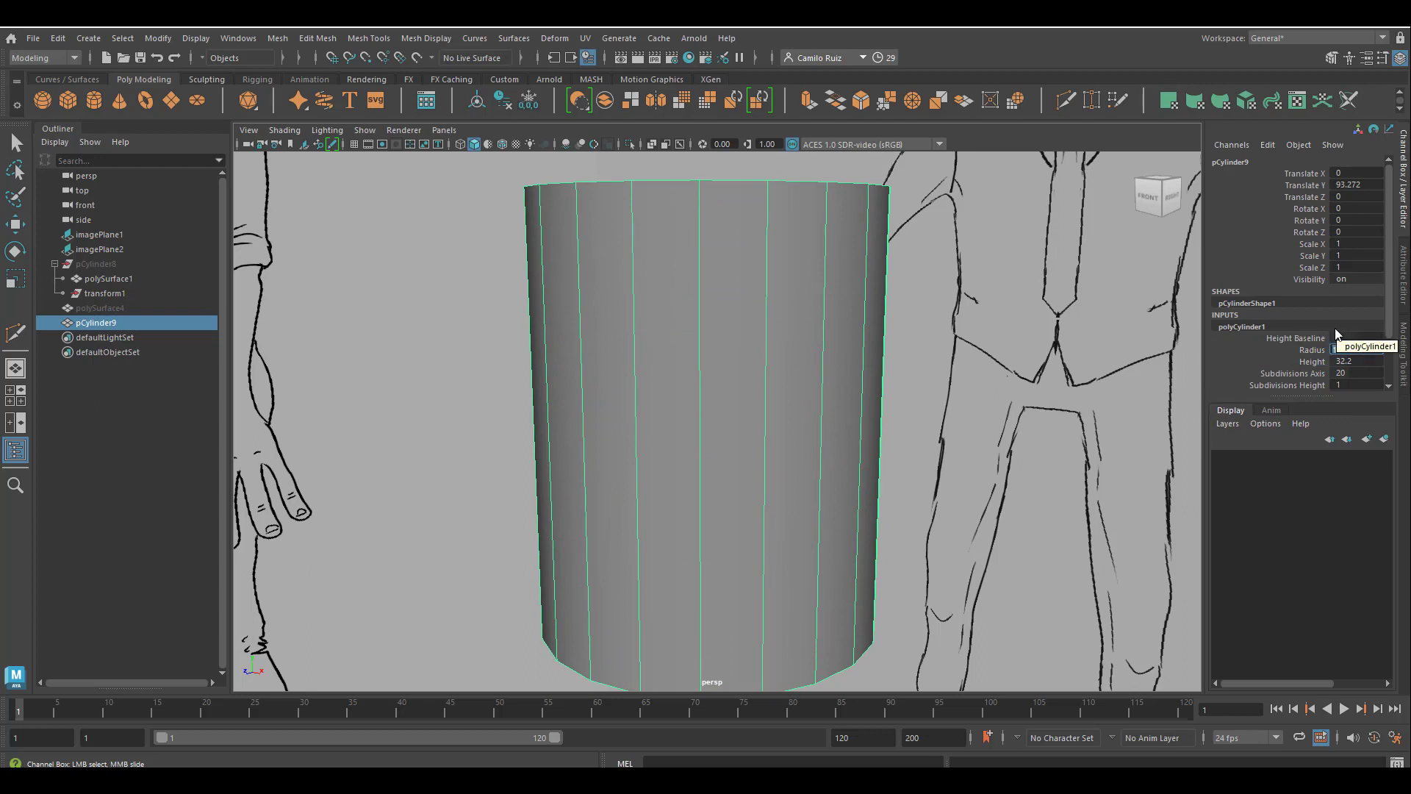
{"action": "type", "text": "8"}
{"action": "key", "text": "Return"}
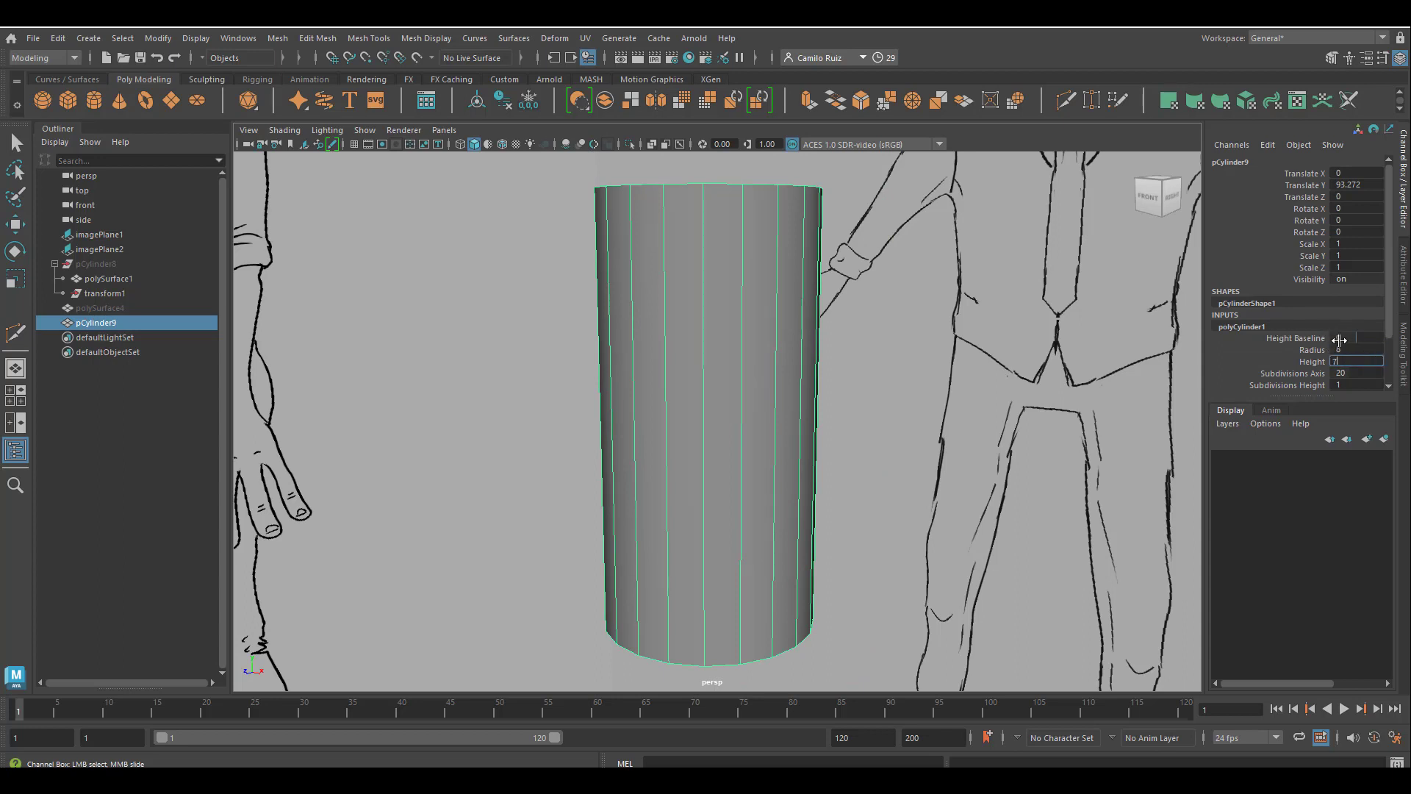
{"action": "type", "text": "7"}
{"action": "key", "text": "Return"}
Move the cylinder over the hips in the side reference, to about Translate Y 90.4 and Translate Z -1.2.
{"action": "key", "text": "space"}
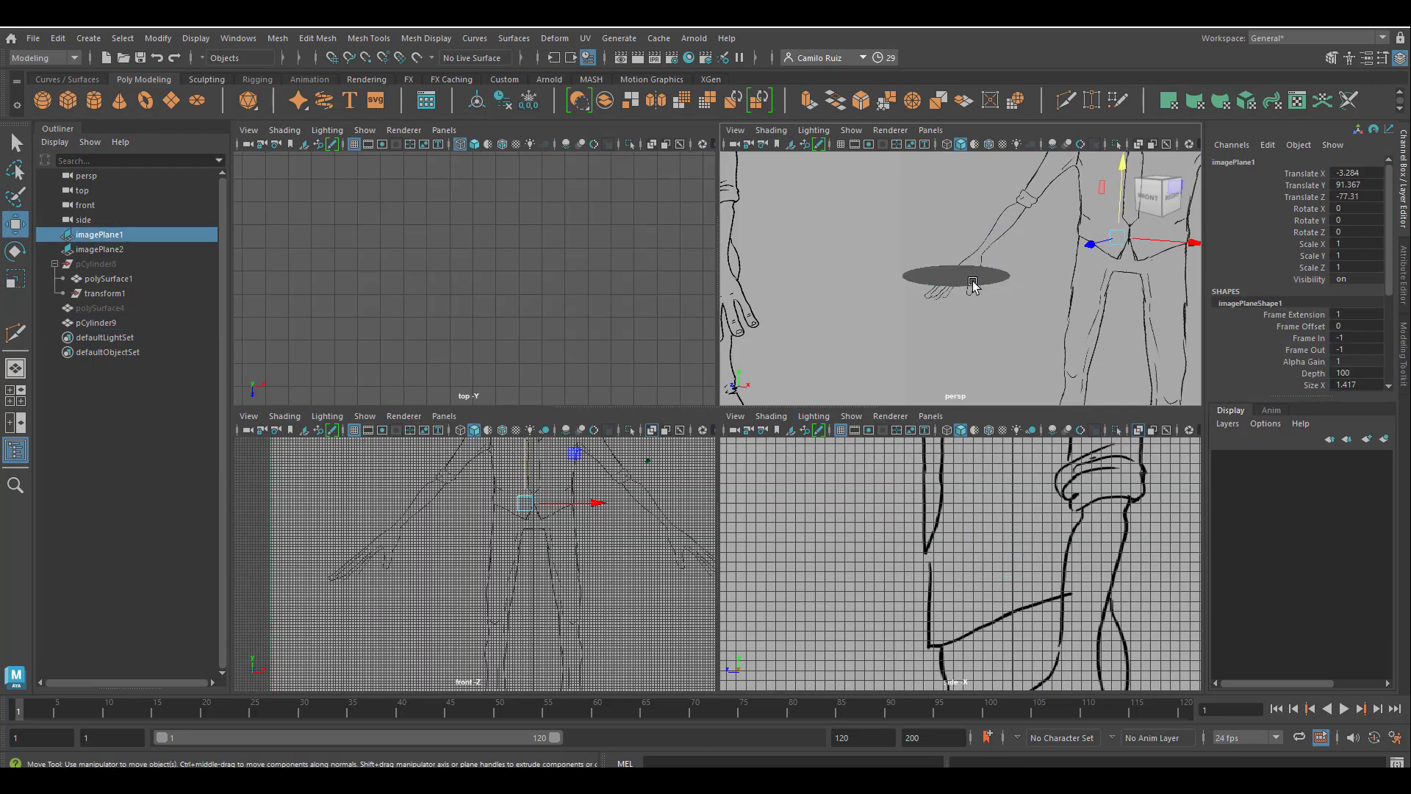
{"action": "key", "text": "w"}
{"action": "mouse_move", "coordinate": [1013, 519]}
{"action": "left_mouse_down"}
{"action": "mouse_move", "coordinate": [1016, 564]}
{"action": "mouse_move", "coordinate": [1020, 537]}
{"action": "left_mouse_up"}
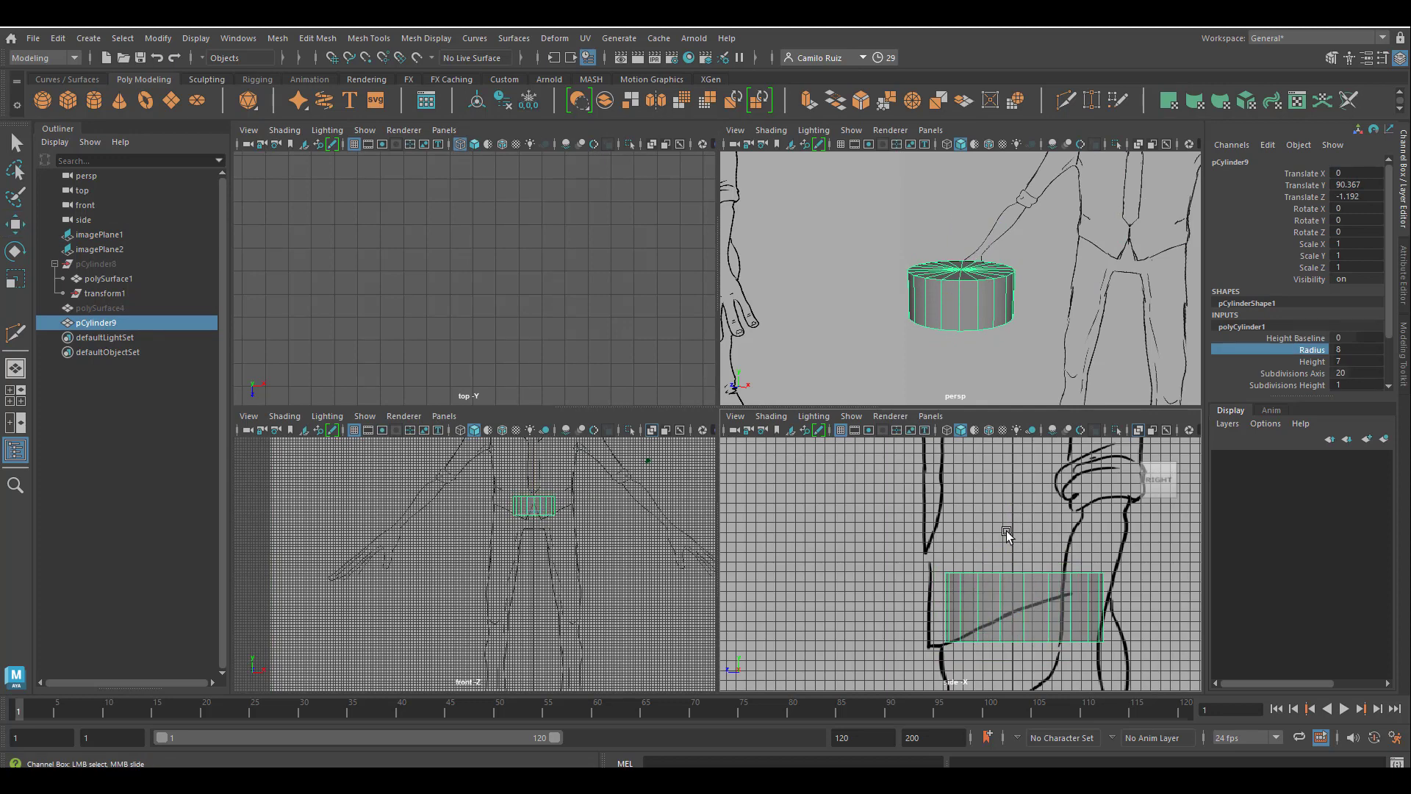
Increase the cylinder's radius to 15.1 to match the hip width in the front reference.
{"action": "middle_click_drag", "start_coordinate": [1008, 531], "coordinate": [1016, 530]}
{"action": "scroll", "coordinate": [1030, 547], "scroll_direction": "down", "scroll_amount": 2}
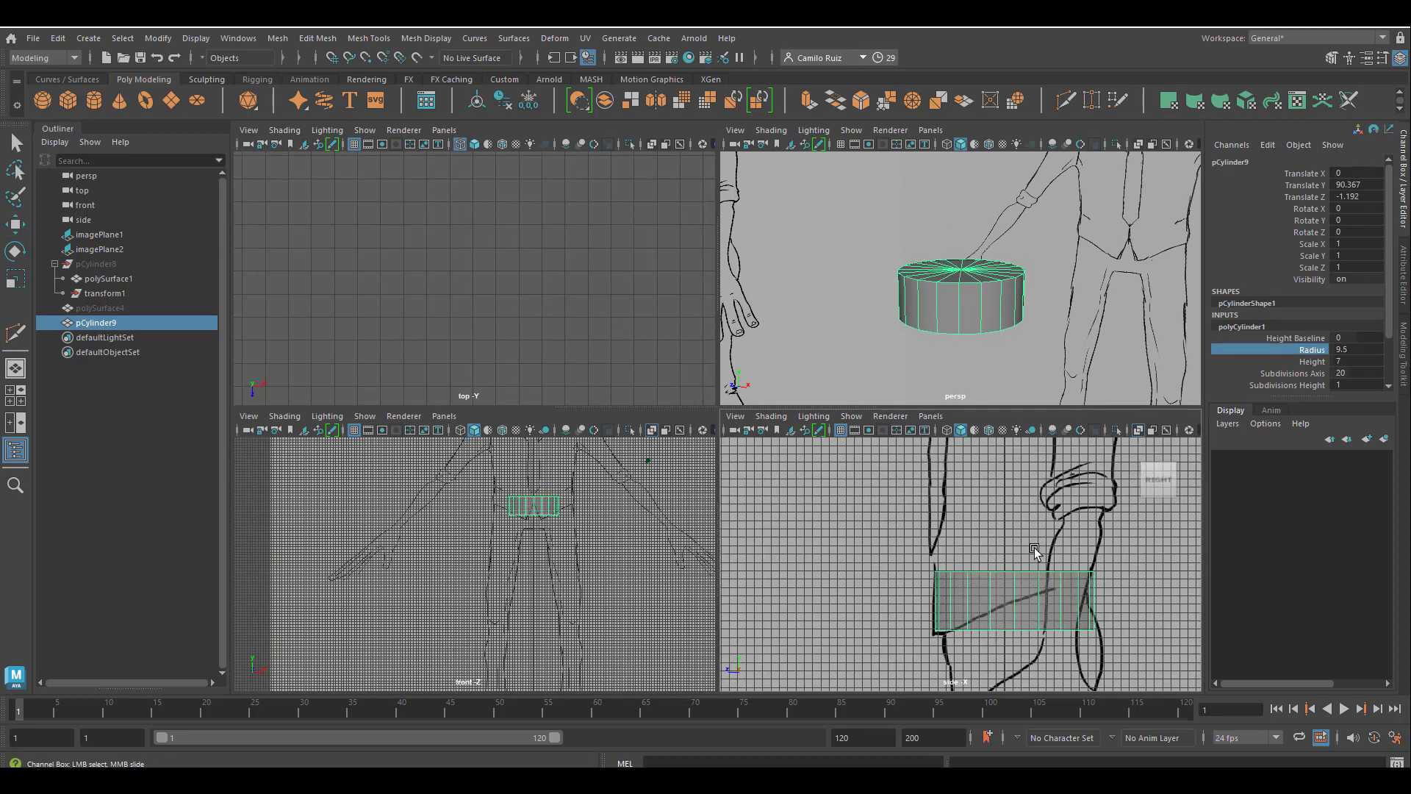
{"action": "scroll", "coordinate": [1038, 562], "scroll_direction": "up", "scroll_amount": 5}
{"action": "scroll", "coordinate": [1037, 563], "scroll_direction": "down", "scroll_amount": 4}
{"action": "scroll", "coordinate": [612, 513], "scroll_direction": "up", "scroll_amount": 6}
{"action": "middle_click_drag", "start_coordinate": [644, 453], "coordinate": [650, 541], "text": "alt"}
{"action": "scroll", "coordinate": [590, 568], "scroll_direction": "up", "scroll_amount": 2}
{"action": "left_click", "coordinate": [1302, 354]}
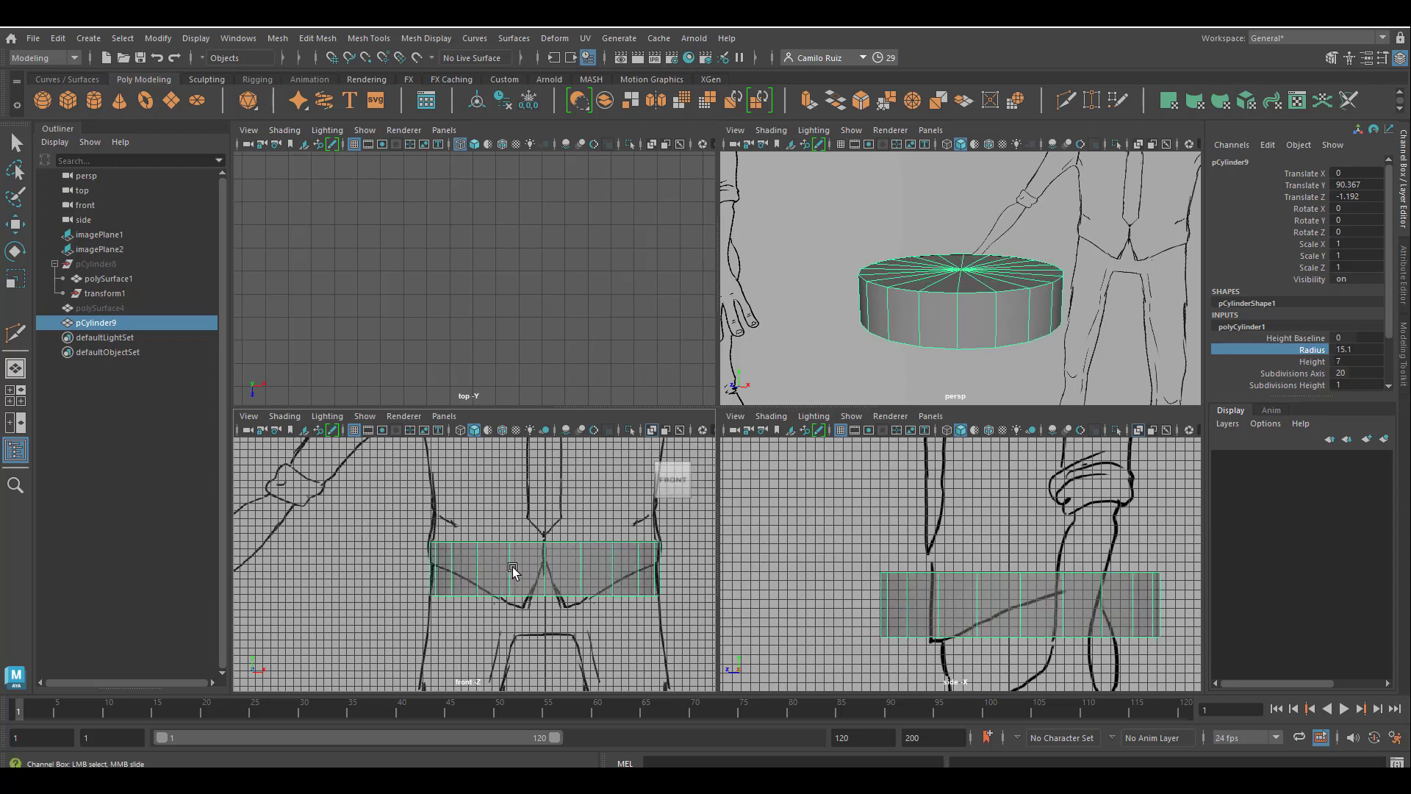
Set the cylinder's height to 16.8 so it spans from the waist to the crotch.
{"action": "right_click_drag", "start_coordinate": [513, 570], "coordinate": [525, 390]}
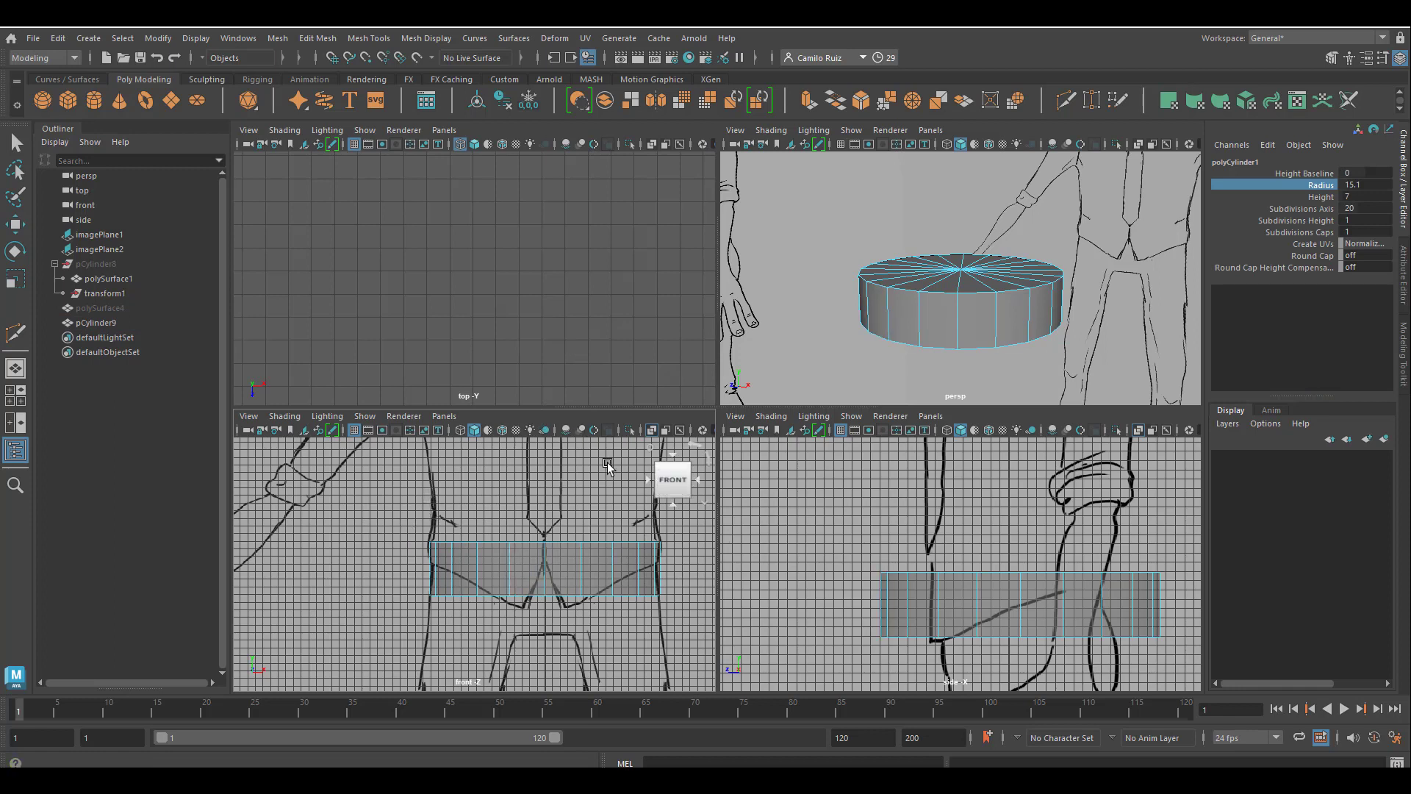
{"action": "left_click", "coordinate": [1320, 197]}
{"action": "middle_click_drag", "start_coordinate": [779, 506], "coordinate": [828, 506]}
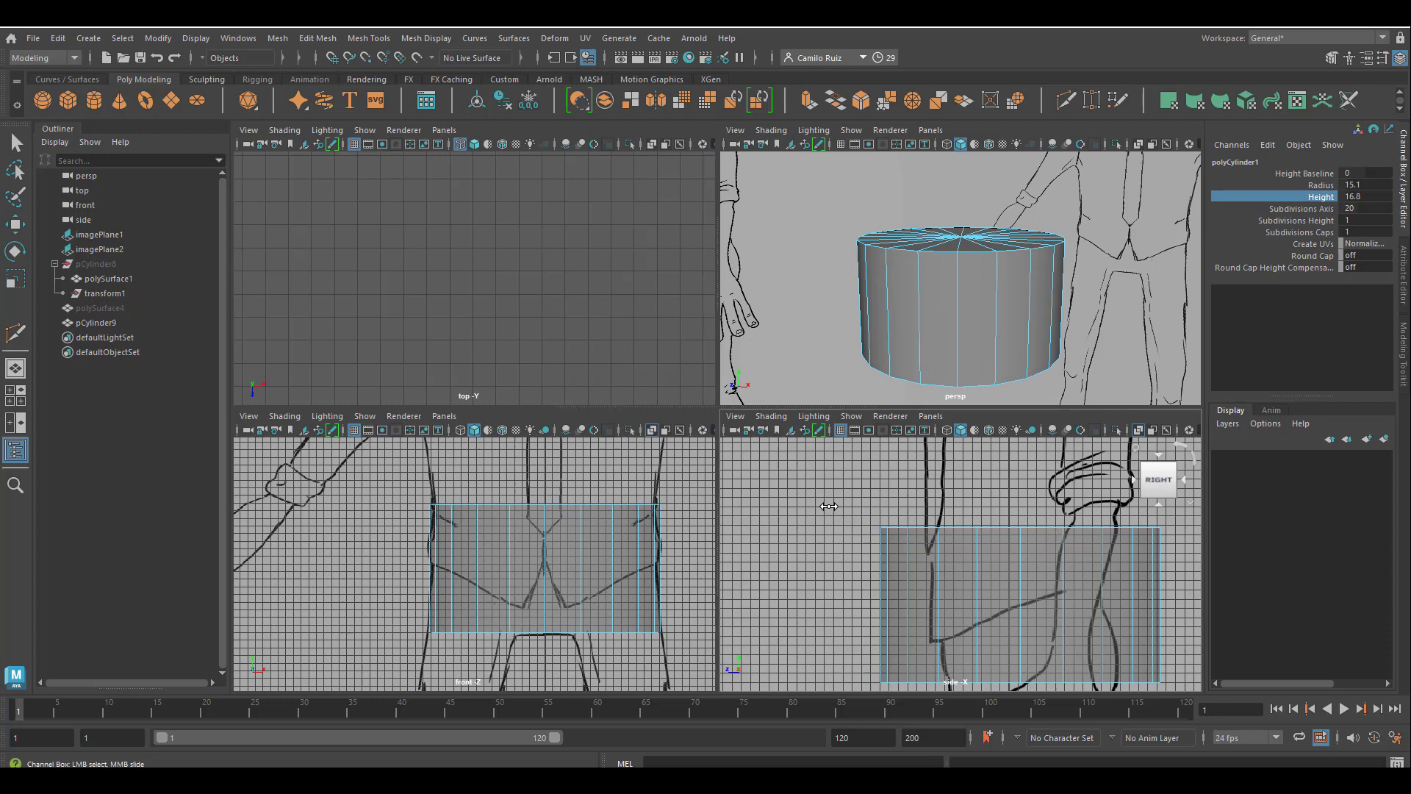
{"action": "left_click", "coordinate": [1283, 210]}
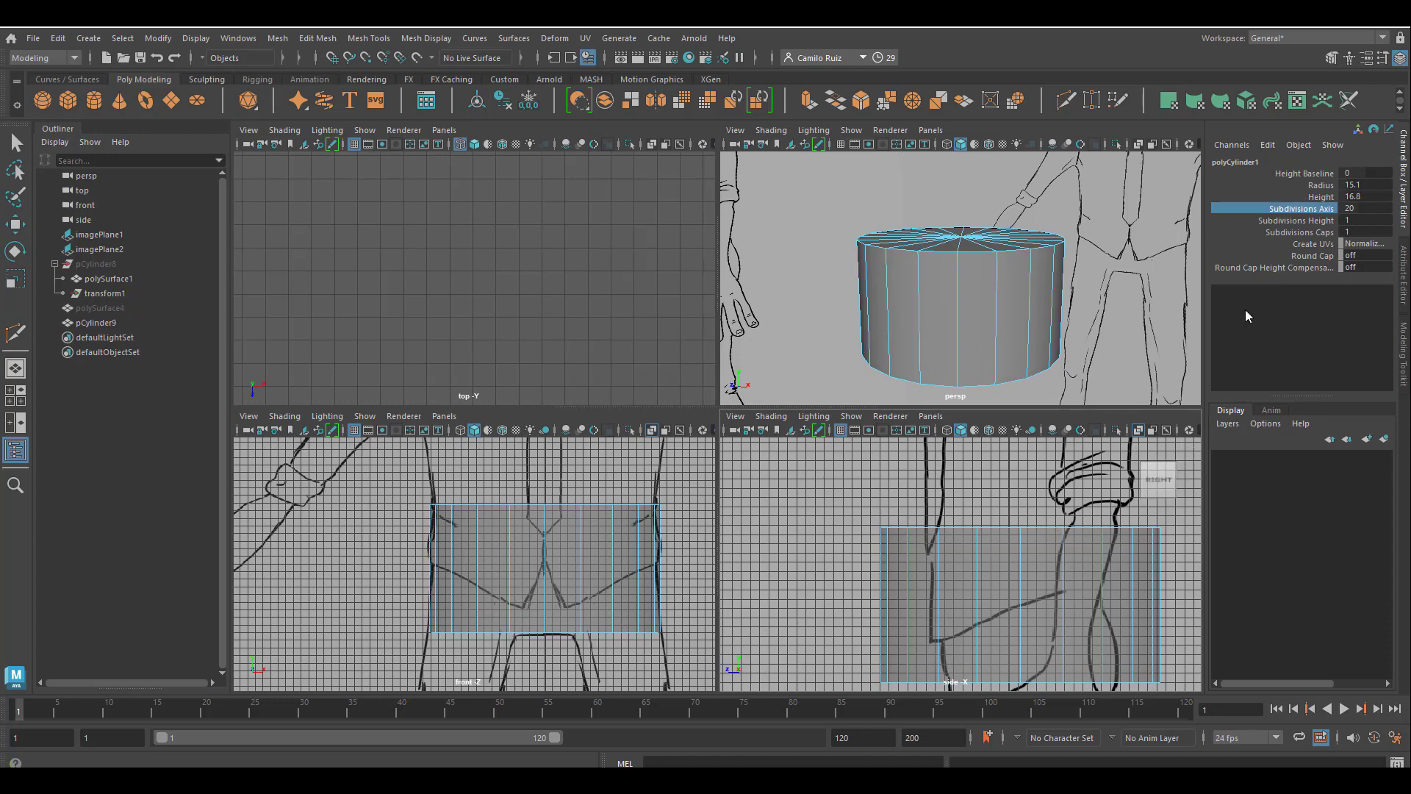
{"action": "middle_click_drag", "start_coordinate": [614, 531], "coordinate": [655, 531]}
{"action": "key", "text": "ctrl+z"}
Set the cylinder's Subdivisions Axis to 12 and its Subdivisions Height to 4.
{"action": "left_click", "coordinate": [1295, 221]}
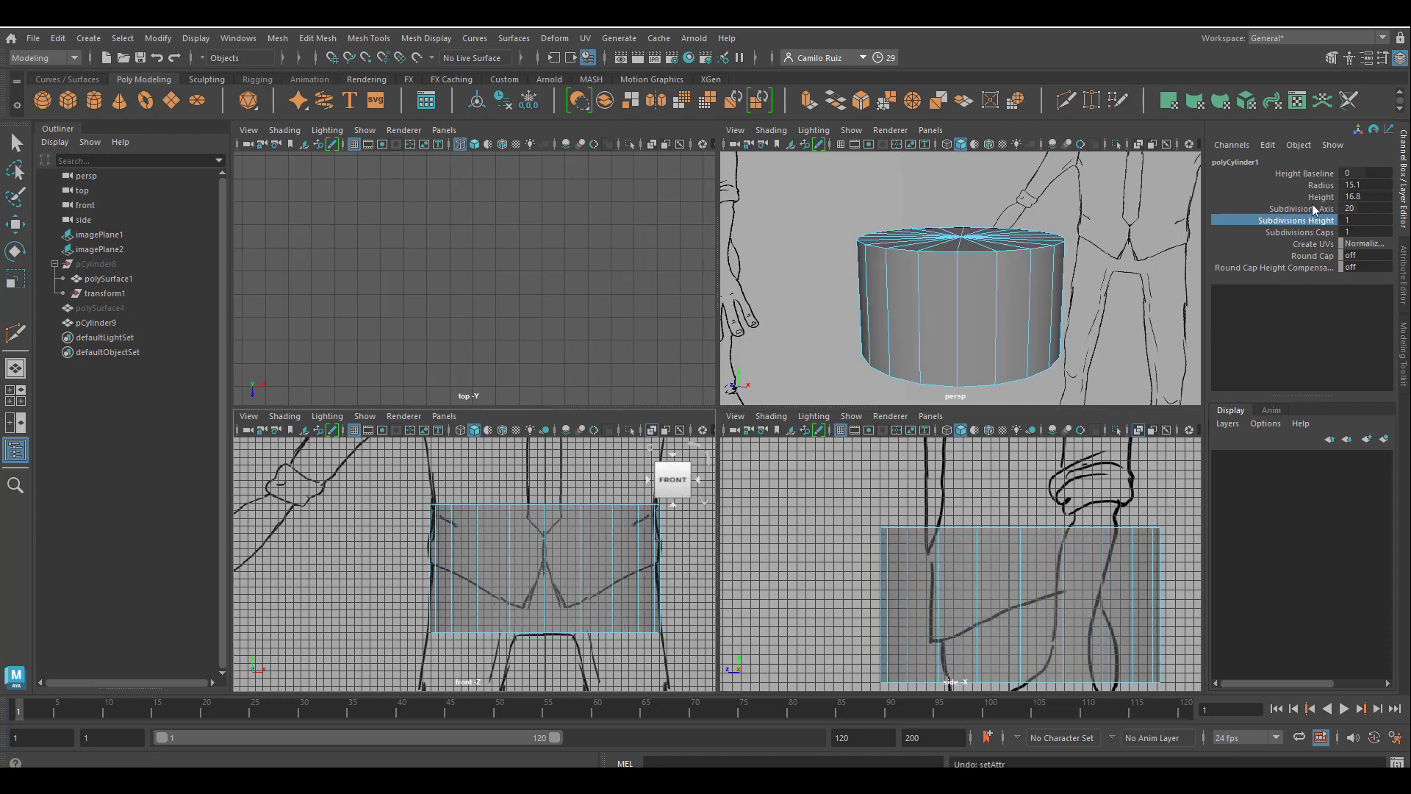
{"action": "left_click", "coordinate": [1317, 197]}
{"action": "left_click", "coordinate": [1312, 210]}
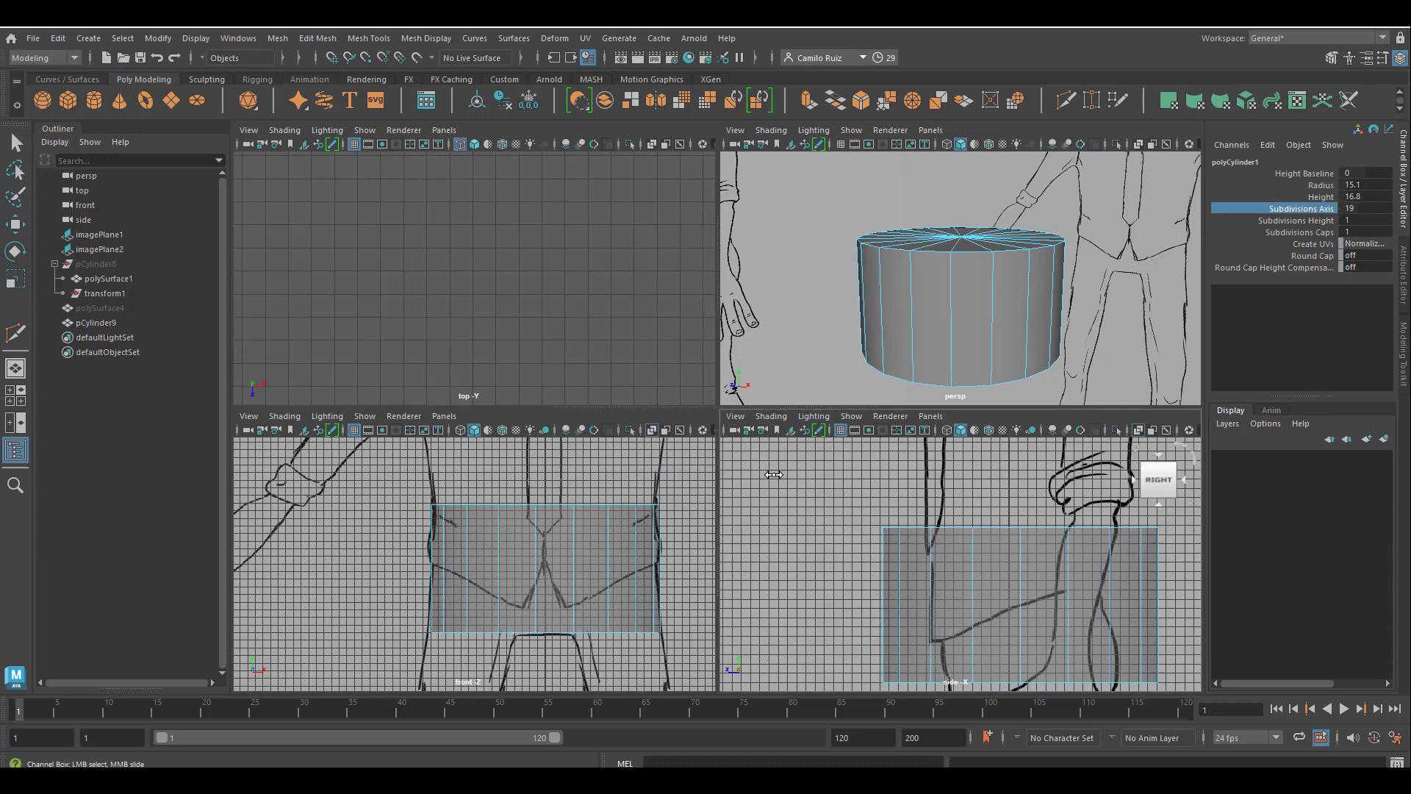
{"action": "middle_click_drag", "start_coordinate": [795, 466], "coordinate": [738, 480]}
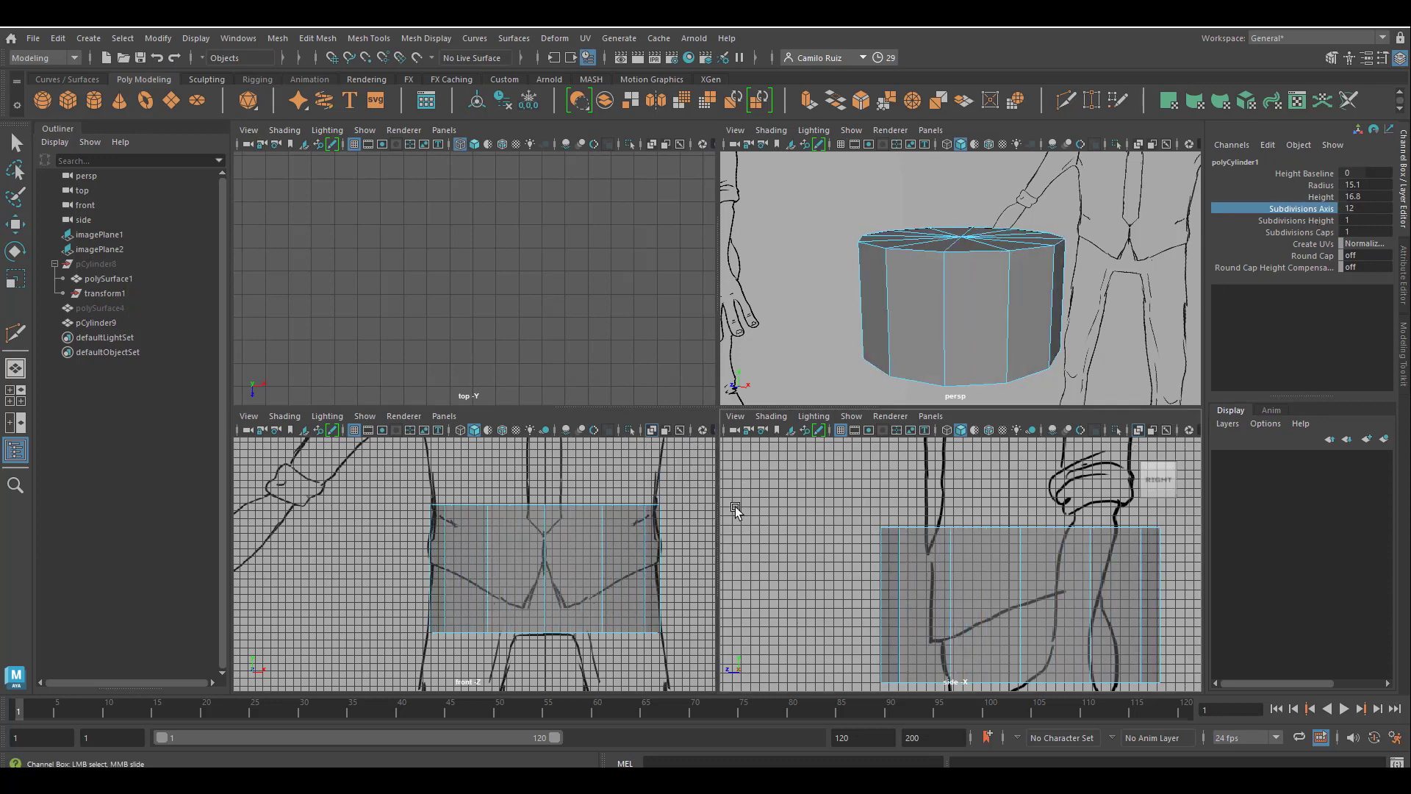
{"action": "left_click", "coordinate": [1300, 221]}
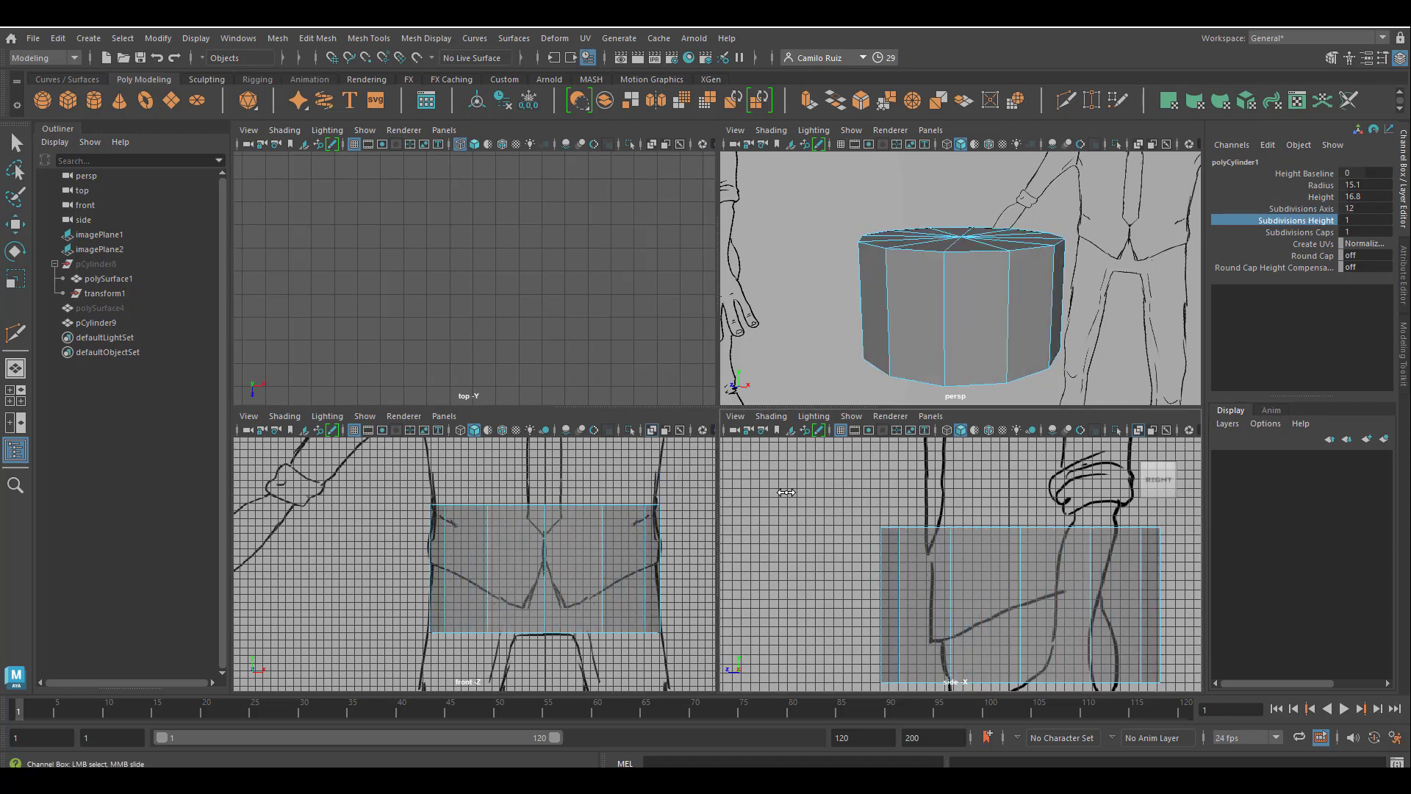
{"action": "middle_click_drag", "start_coordinate": [786, 492], "coordinate": [1044, 513]}
Try Subdivisions Height values of 3 and 1 on the cylinder.
{"action": "double_click", "coordinate": [1368, 220]}
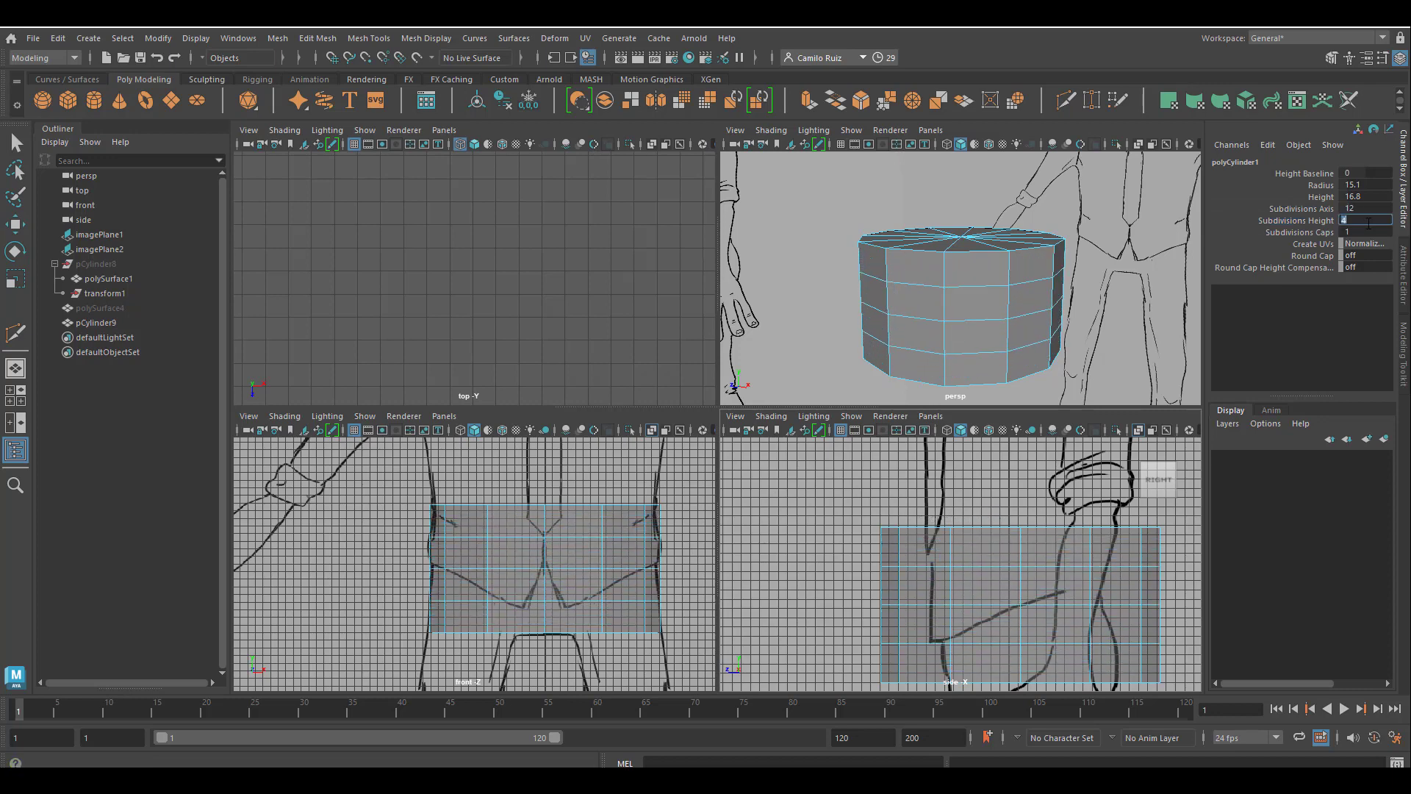
{"action": "type", "text": "3"}
{"action": "key", "text": "Return"}
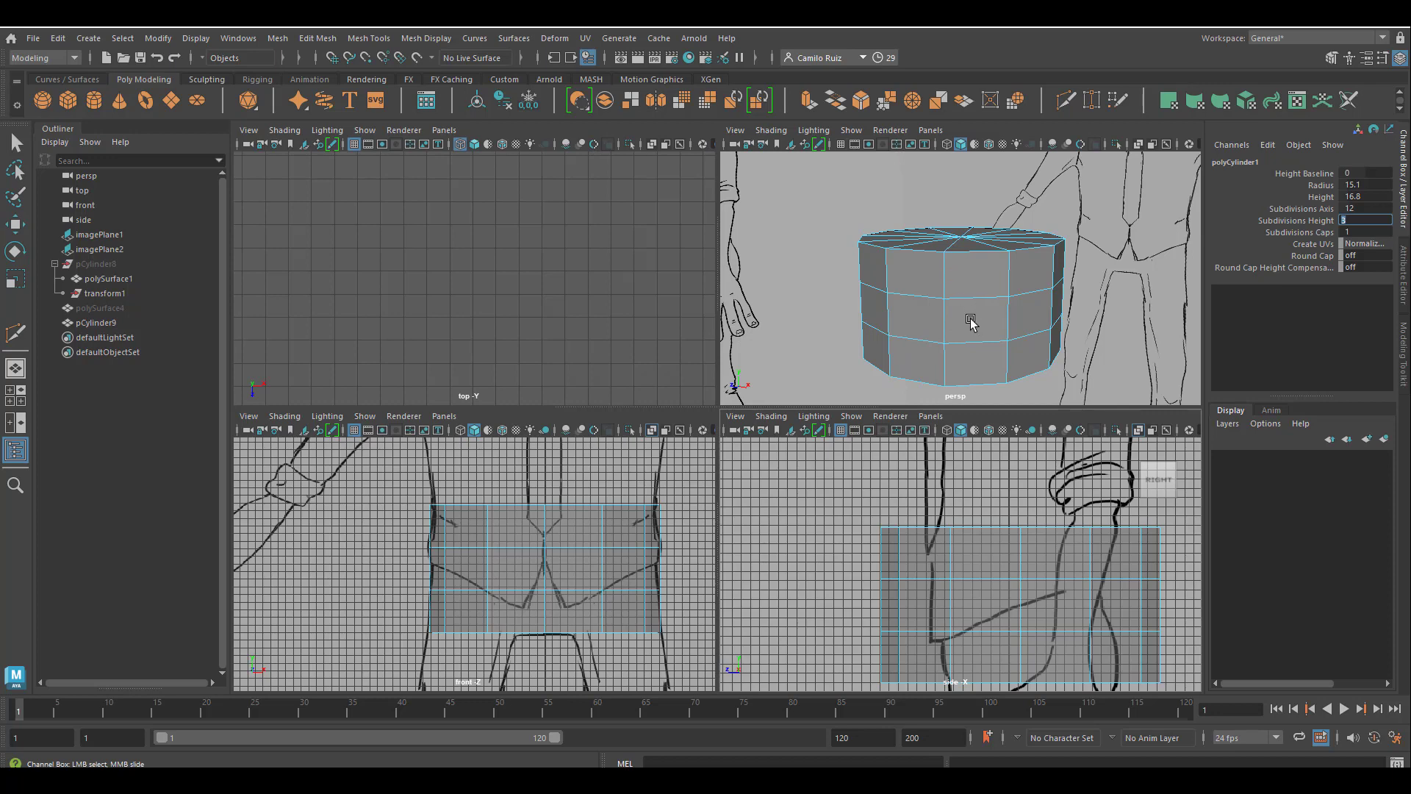
{"action": "type", "text": "1"}
{"action": "key", "text": "Return"}
In the front view, select all faces on the cylinder's half left of the centre line and delete them.
{"action": "key", "text": "w"}
{"action": "key", "text": "space"}
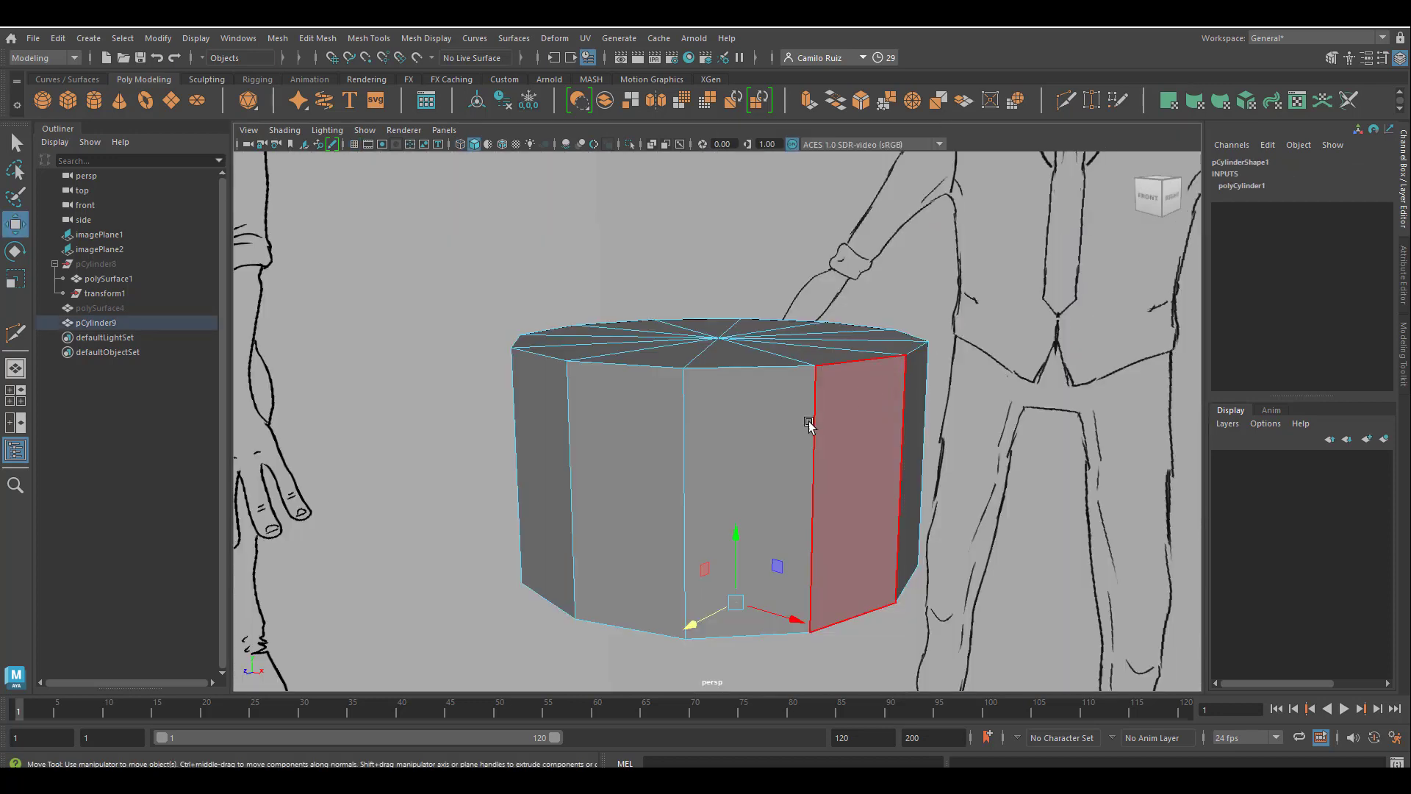
{"action": "key", "text": "space"}
{"action": "key", "text": "space"}
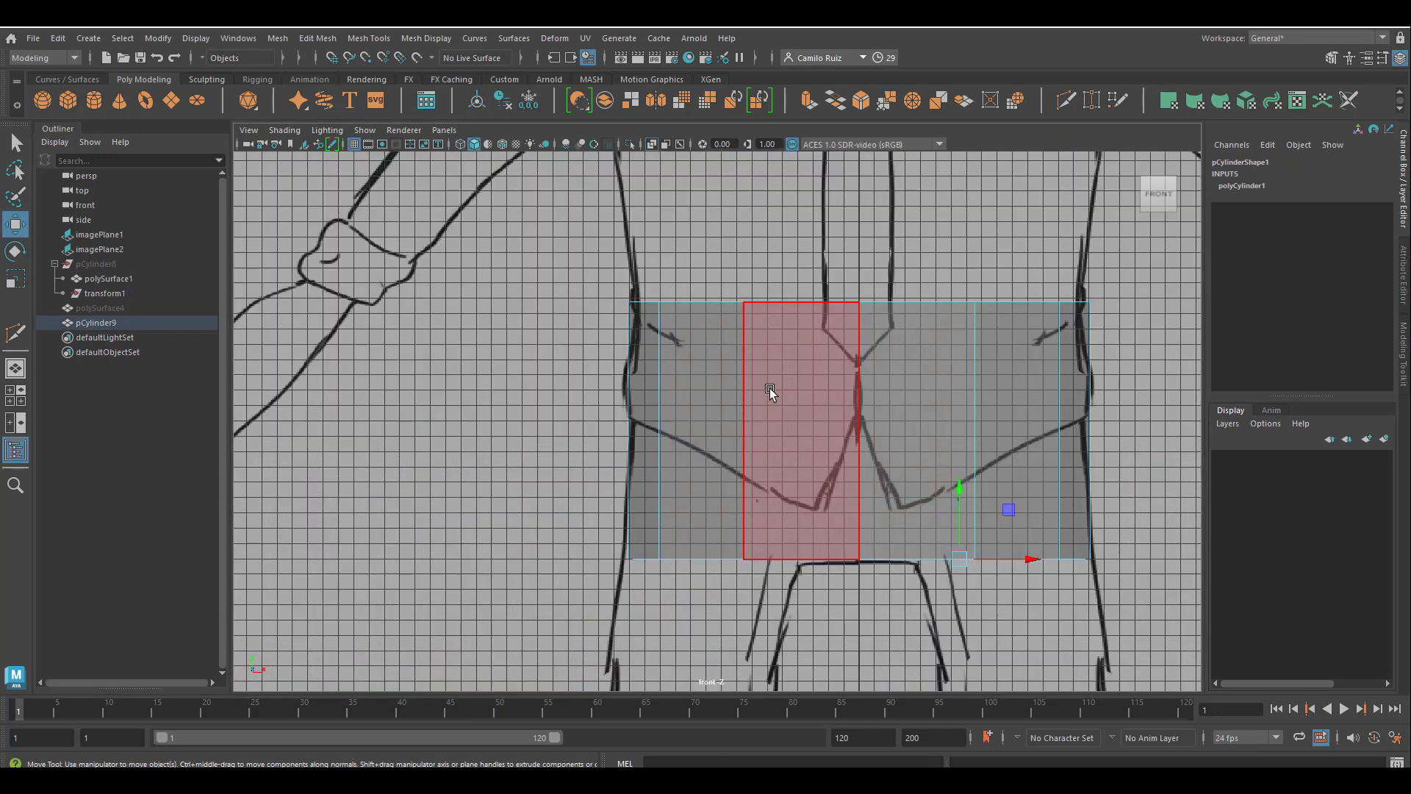
{"action": "right_click_drag", "start_coordinate": [770, 355], "coordinate": [794, 402]}
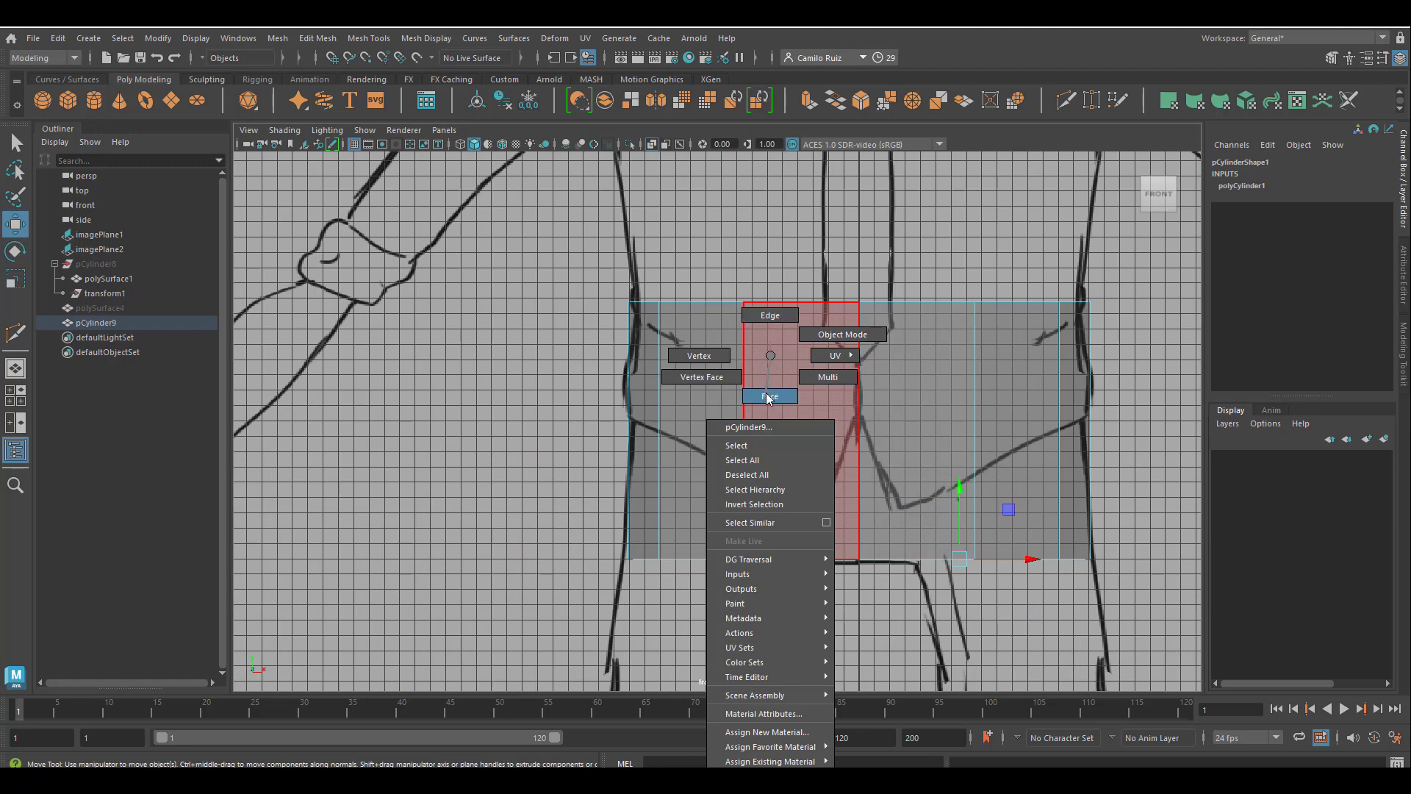
{"action": "left_click_drag", "start_coordinate": [356, 304], "coordinate": [578, 663]}
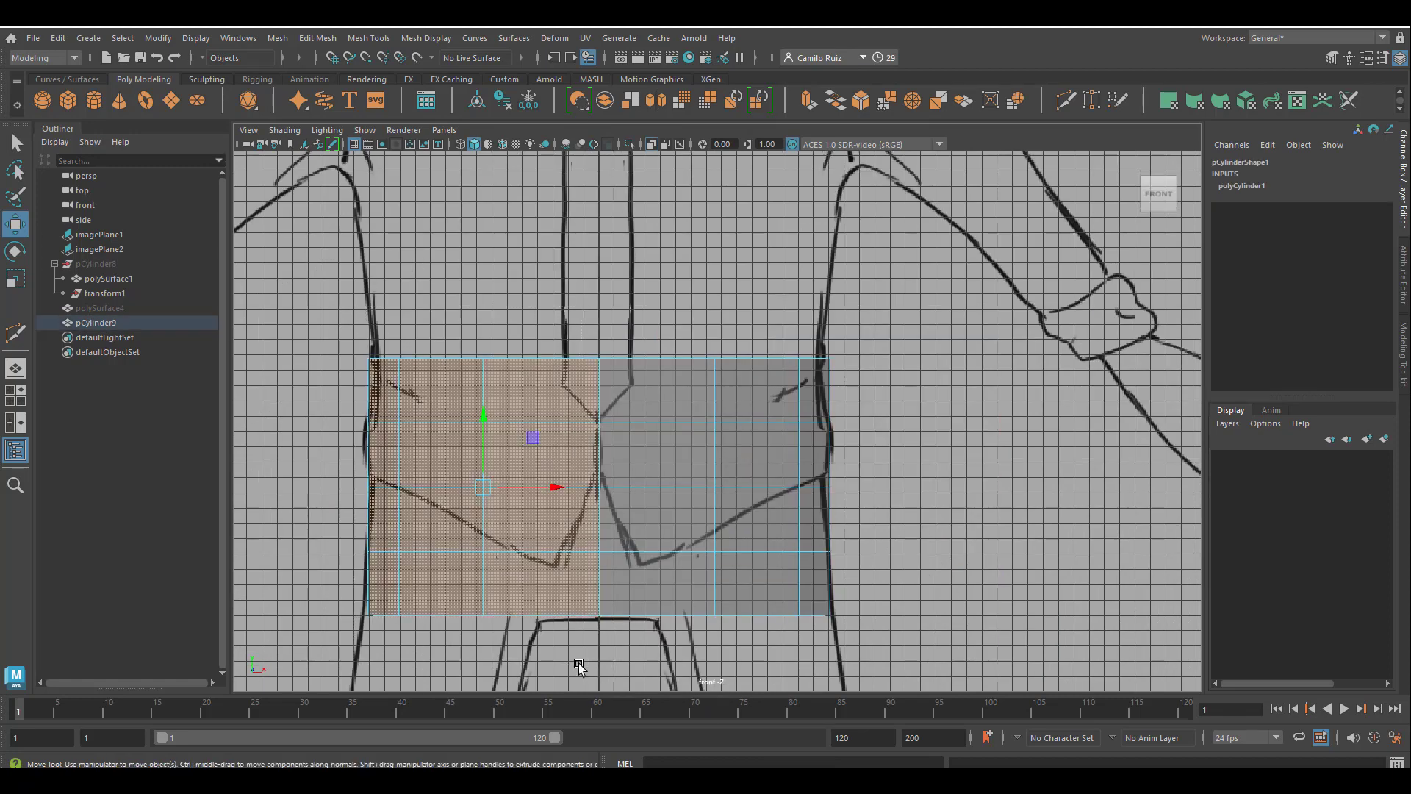
{"action": "key", "text": "Delete"}
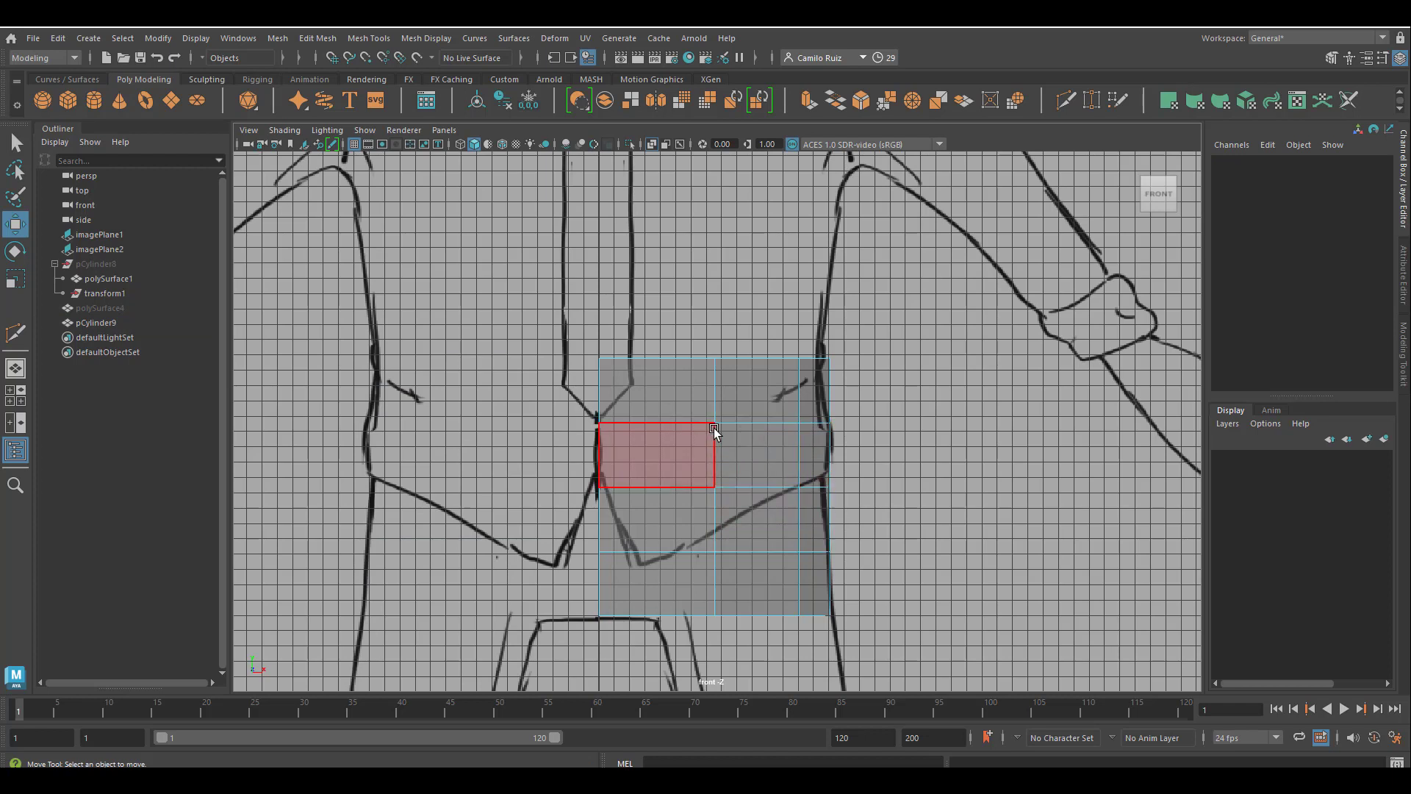
In the front view, lower the cylinder's top vertex row and its third and fourth rows.
{"action": "right_click_drag", "start_coordinate": [715, 355], "coordinate": [634, 363]}
{"action": "left_click_drag", "start_coordinate": [797, 377], "coordinate": [858, 390]}
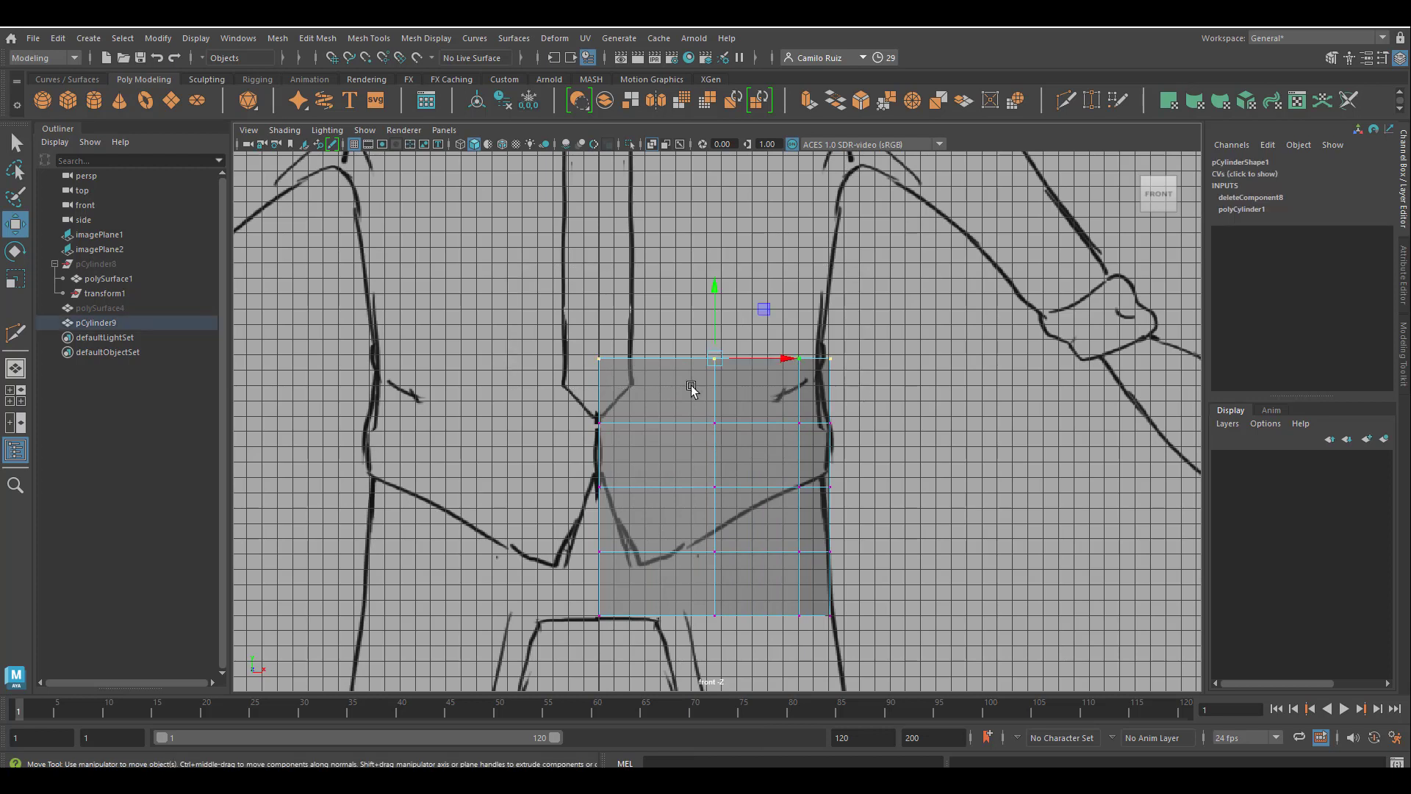
{"action": "mouse_move", "coordinate": [711, 299]}
{"action": "left_mouse_down"}
{"action": "mouse_move", "coordinate": [725, 337]}
{"action": "mouse_move", "coordinate": [727, 315]}
{"action": "left_mouse_up"}
{"action": "left_click_drag", "start_coordinate": [575, 470], "coordinate": [847, 533]}
{"action": "left_click_drag", "start_coordinate": [714, 415], "coordinate": [715, 450]}
{"action": "left_click_drag", "start_coordinate": [575, 533], "coordinate": [847, 577]}
{"action": "left_click_drag", "start_coordinate": [714, 480], "coordinate": [852, 633]}
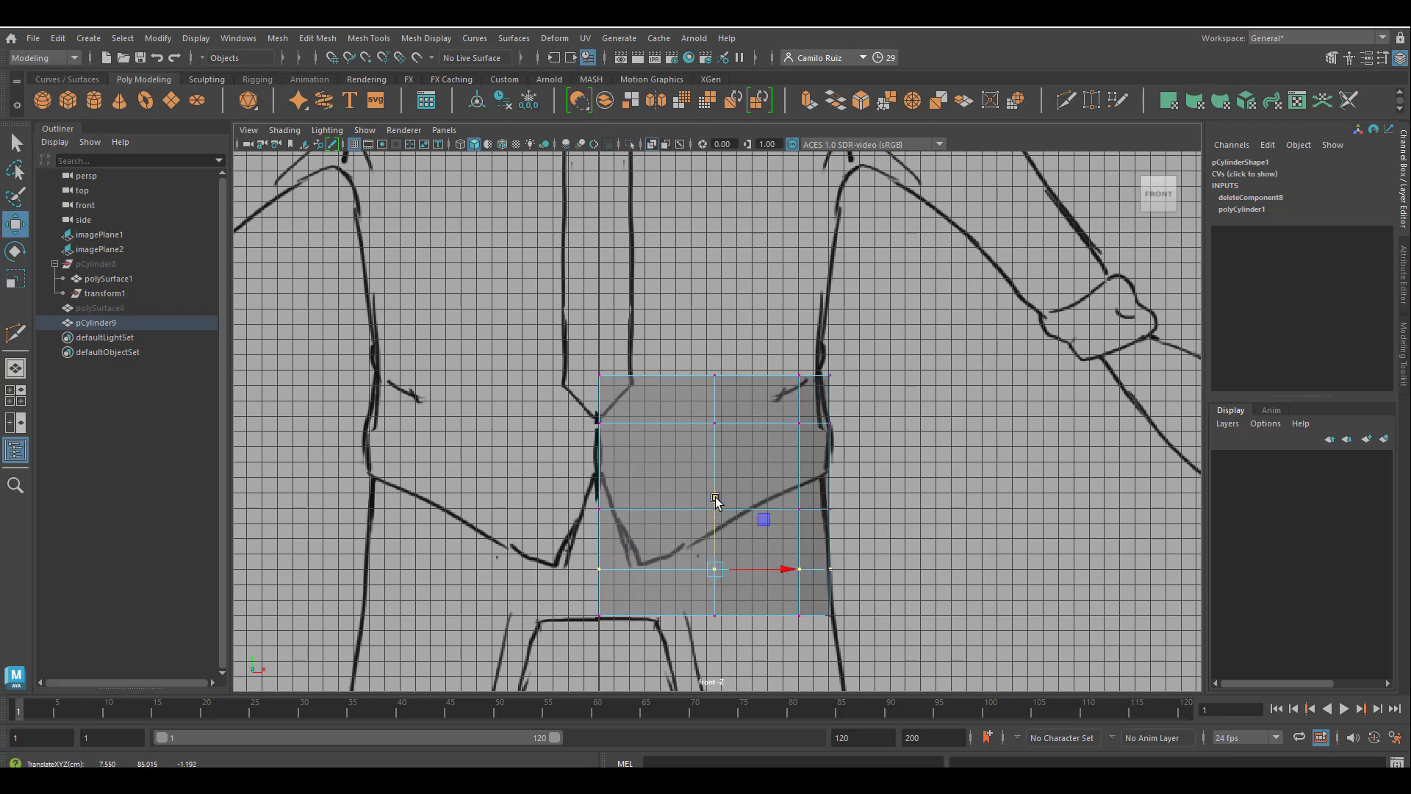
{"action": "left_click_drag", "start_coordinate": [815, 495], "coordinate": [815, 488]}
In the side view, pull the front and back vertex columns in toward the body outline and move the top back vertices forward.
{"action": "key", "text": "space"}
{"action": "key", "text": "space"}
{"action": "left_click_drag", "start_coordinate": [424, 329], "coordinate": [518, 656]}
{"action": "left_click_drag", "start_coordinate": [413, 490], "coordinate": [495, 489]}
{"action": "left_click_drag", "start_coordinate": [845, 322], "coordinate": [1051, 661]}
{"action": "left_click_drag", "start_coordinate": [875, 491], "coordinate": [796, 491]}
{"action": "left_click_drag", "start_coordinate": [874, 322], "coordinate": [969, 434]}
{"action": "mouse_move", "coordinate": [859, 373]}
{"action": "left_mouse_down"}
{"action": "mouse_move", "coordinate": [821, 373]}
{"action": "mouse_move", "coordinate": [838, 372]}
{"action": "left_mouse_up"}
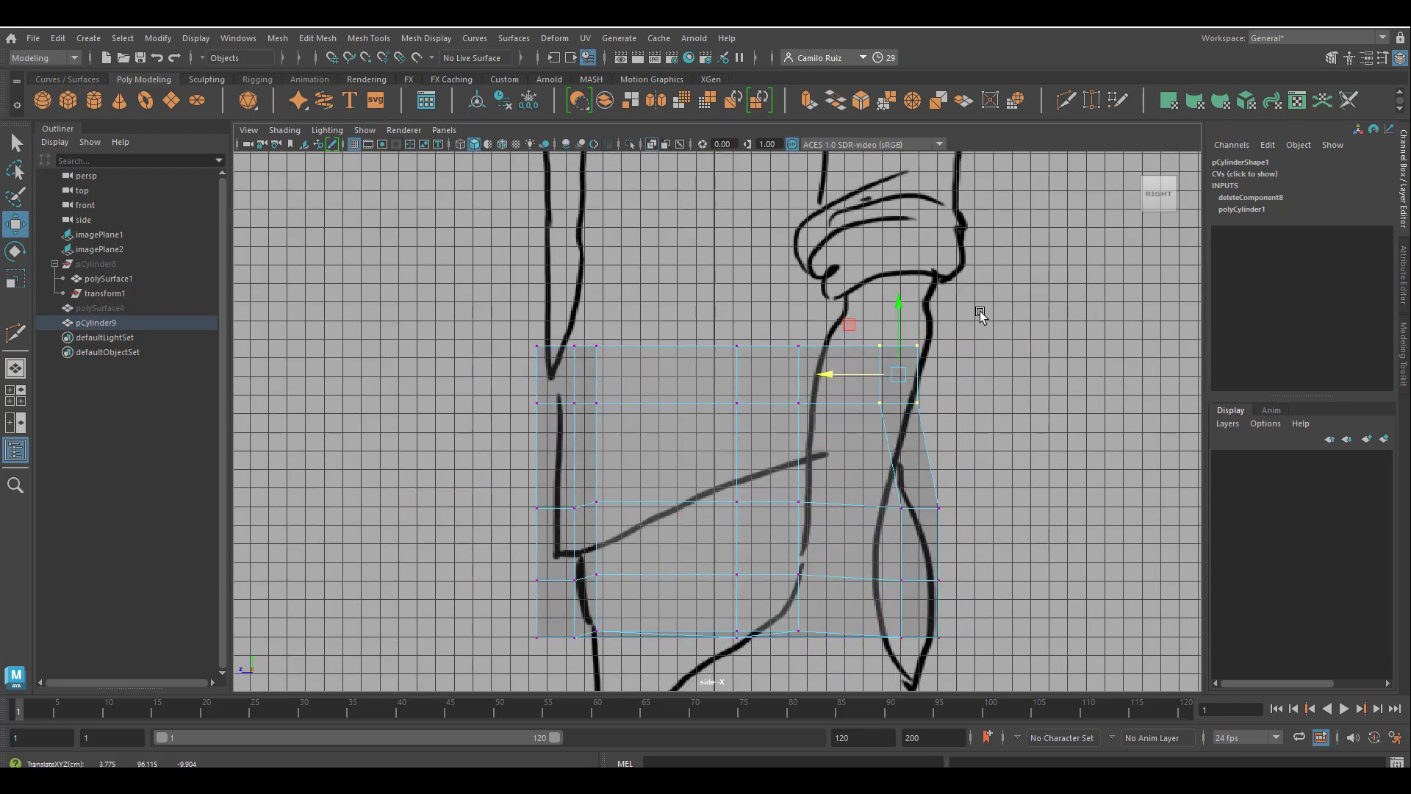
Shift the back vertices, the middle row and the bottom row forward in the side view to follow the drawn silhouette.
{"action": "left_click_drag", "start_coordinate": [983, 316], "coordinate": [847, 610]}
{"action": "left_click_drag", "start_coordinate": [841, 463], "coordinate": [832, 463]}
{"action": "left_click_drag", "start_coordinate": [974, 663], "coordinate": [711, 620]}
{"action": "left_click_drag", "start_coordinate": [767, 630], "coordinate": [760, 630]}
{"action": "left_click_drag", "start_coordinate": [961, 482], "coordinate": [665, 514]}
{"action": "left_click_drag", "start_coordinate": [764, 505], "coordinate": [742, 505]}
{"action": "left_click_drag", "start_coordinate": [955, 324], "coordinate": [849, 433]}
Move the front vertex columns backward and shift the lowest front and side vertices to match the side drawing.
{"action": "left_click_drag", "start_coordinate": [490, 319], "coordinate": [631, 650]}
{"action": "left_click_drag", "start_coordinate": [500, 494], "coordinate": [536, 495]}
{"action": "left_click_drag", "start_coordinate": [520, 612], "coordinate": [543, 635]}
{"action": "left_click_drag", "start_coordinate": [635, 635], "coordinate": [831, 631]}
{"action": "left_click", "coordinate": [708, 568]}
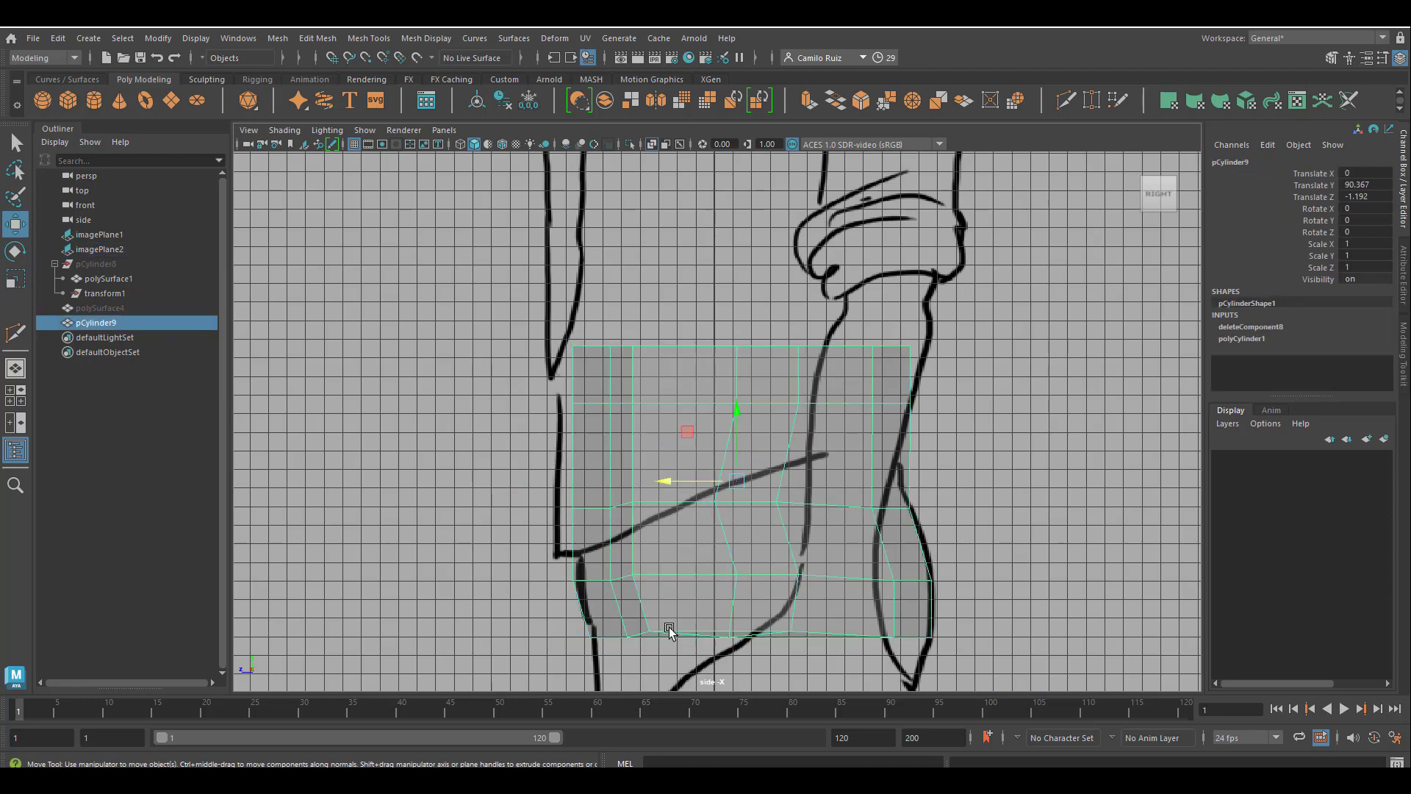
{"action": "right_click_drag", "start_coordinate": [670, 630], "coordinate": [614, 630]}
{"action": "left_click_drag", "start_coordinate": [718, 566], "coordinate": [718, 572]}
{"action": "left_click_drag", "start_coordinate": [553, 616], "coordinate": [973, 665]}
In the perspective view, select all triangular faces of the cylinder's top cap and delete them.
{"action": "scroll", "coordinate": [876, 410], "scroll_direction": "down", "scroll_amount": 1}
{"action": "key", "text": "space"}
{"action": "key", "text": "space"}
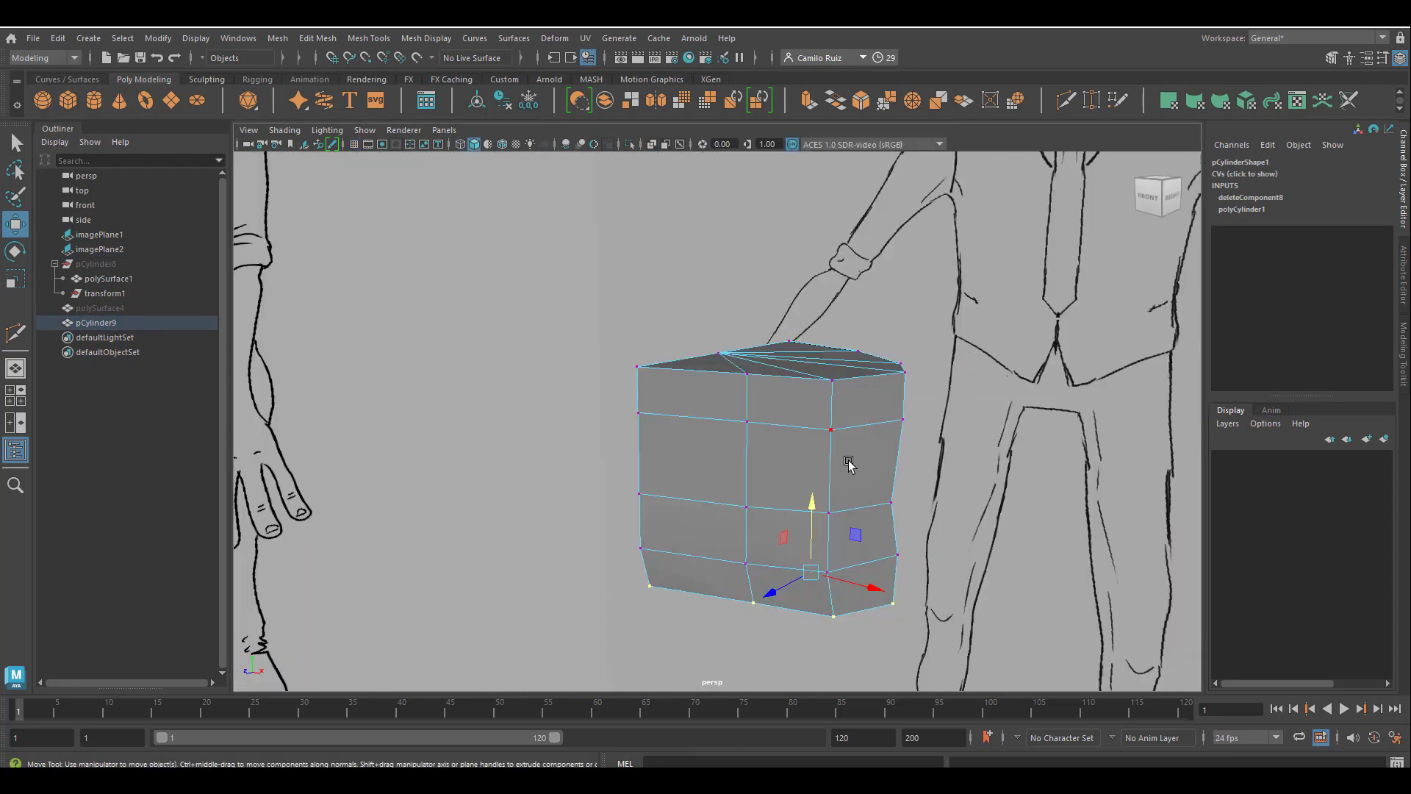
{"action": "left_click_drag", "start_coordinate": [848, 463], "coordinate": [685, 444], "text": "alt"}
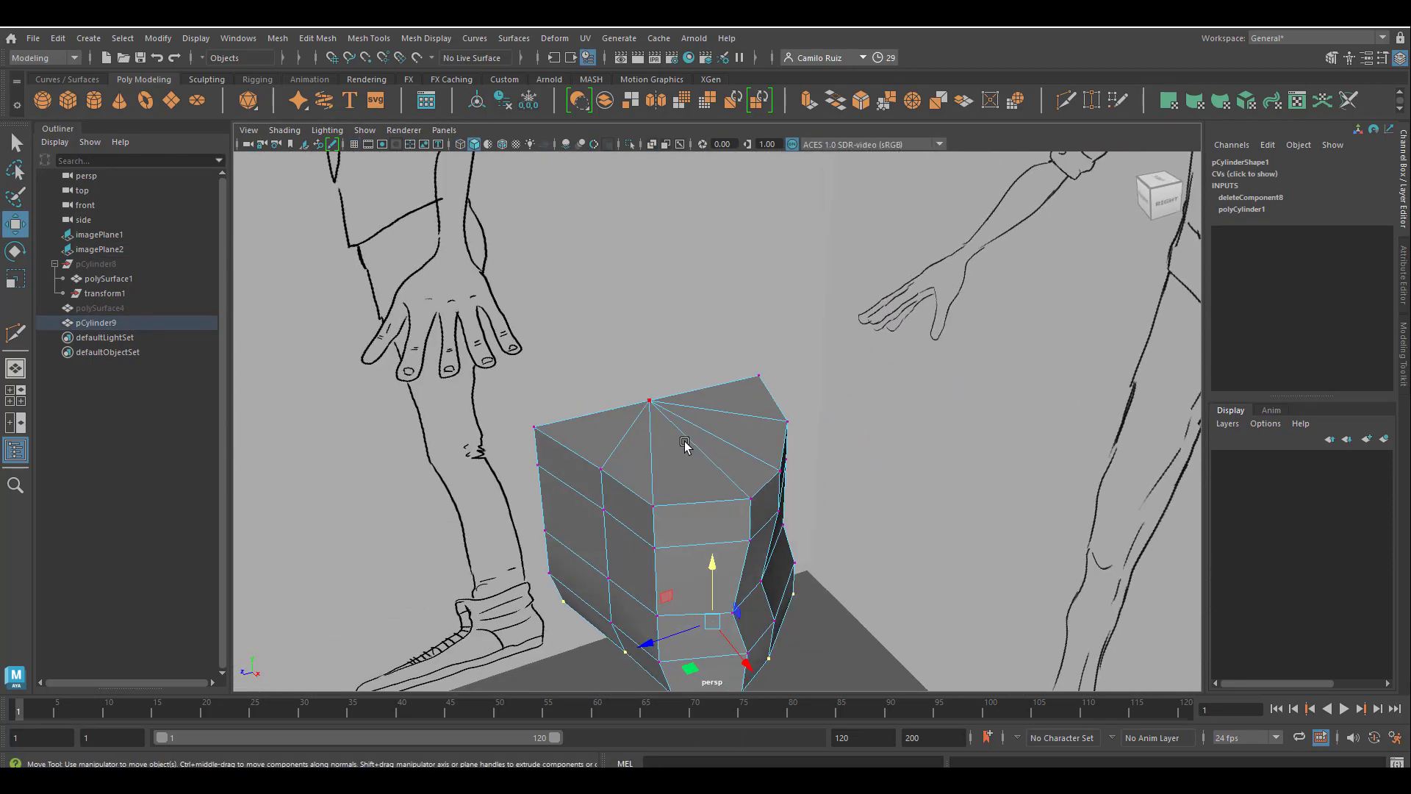
{"action": "right_click_drag", "start_coordinate": [684, 444], "coordinate": [689, 406]}
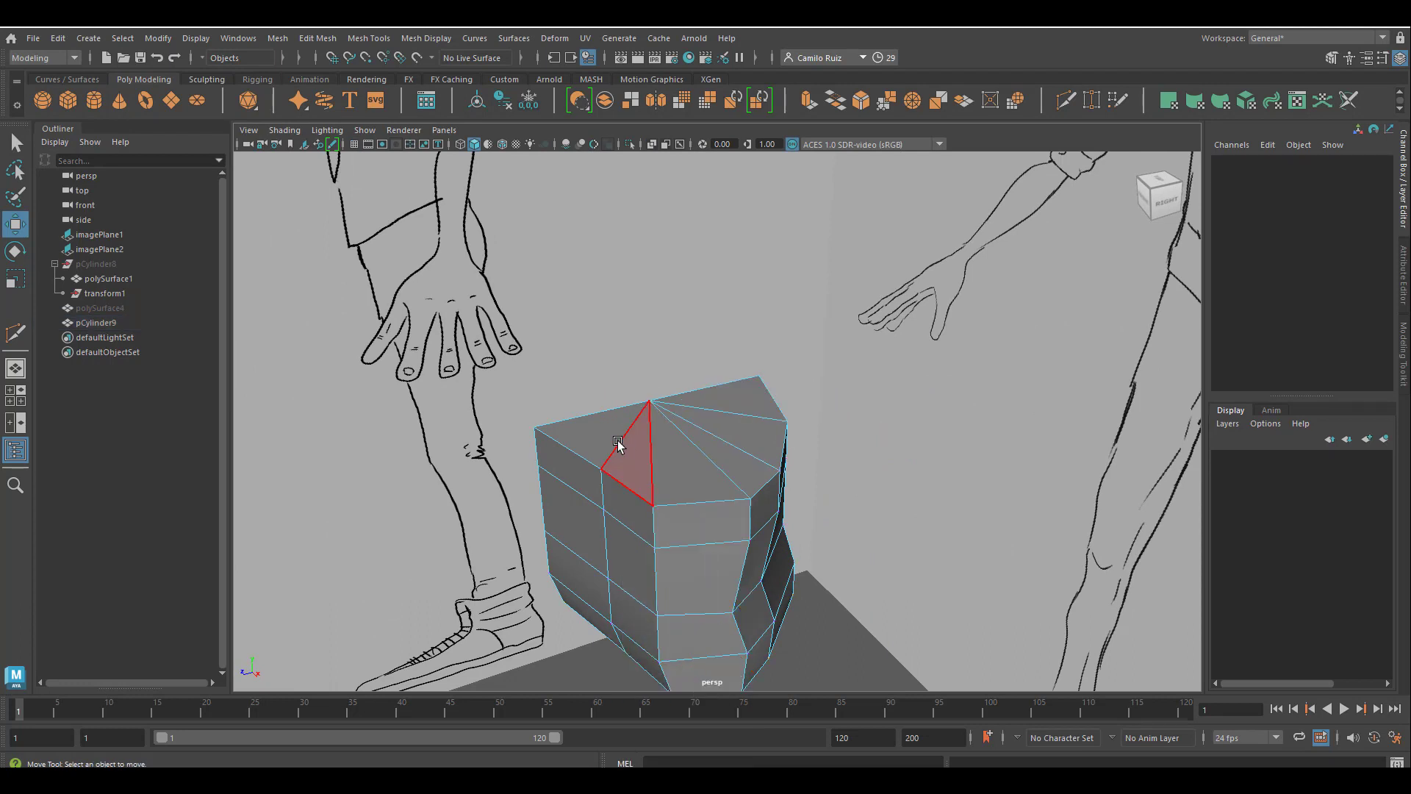
{"action": "left_click", "coordinate": [591, 436]}
{"action": "left_click", "coordinate": [629, 473], "text": "shift"}
{"action": "left_click", "coordinate": [684, 471], "text": "shift"}
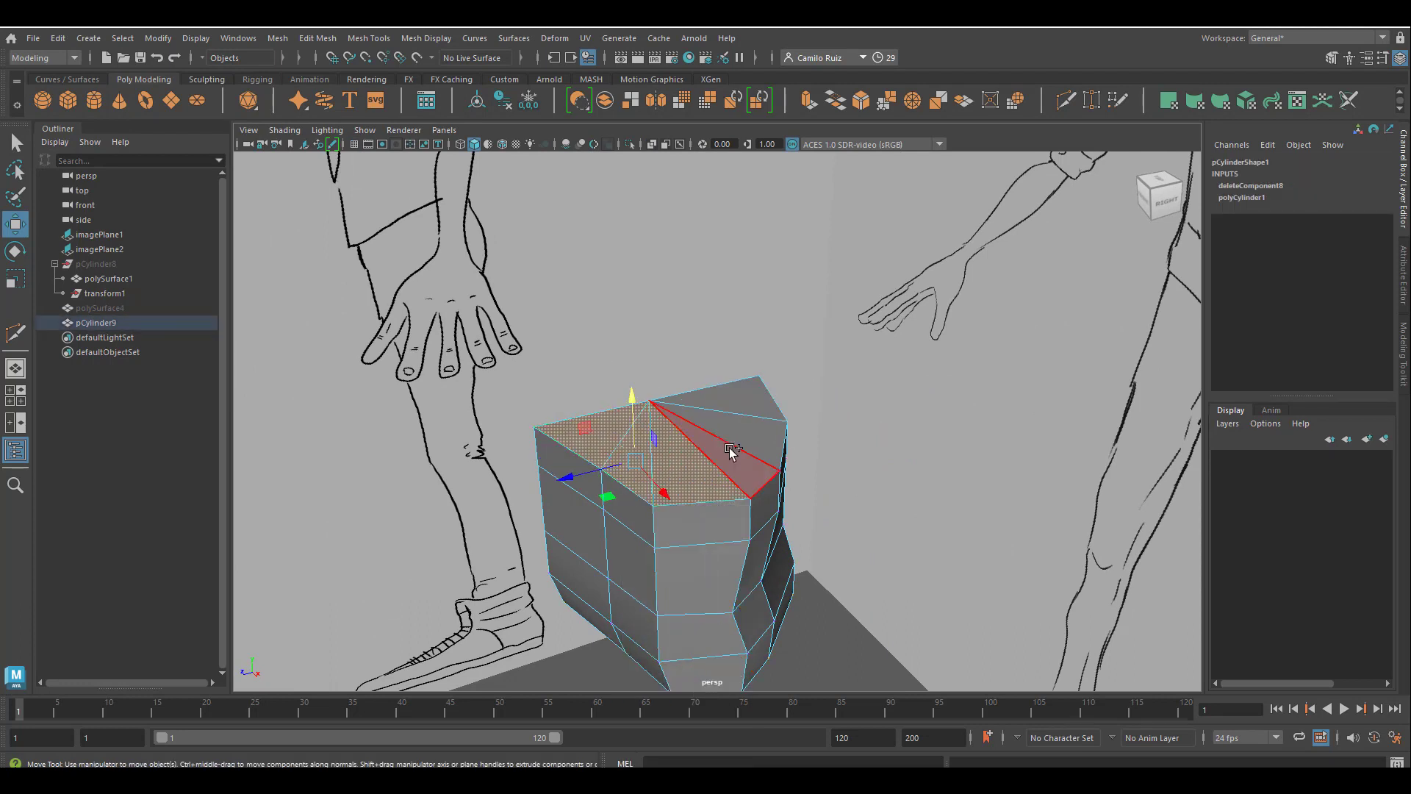
{"action": "left_click", "coordinate": [731, 452], "text": "shift"}
{"action": "left_click", "coordinate": [757, 424], "text": "shift"}
{"action": "left_click", "coordinate": [753, 395], "text": "shift"}
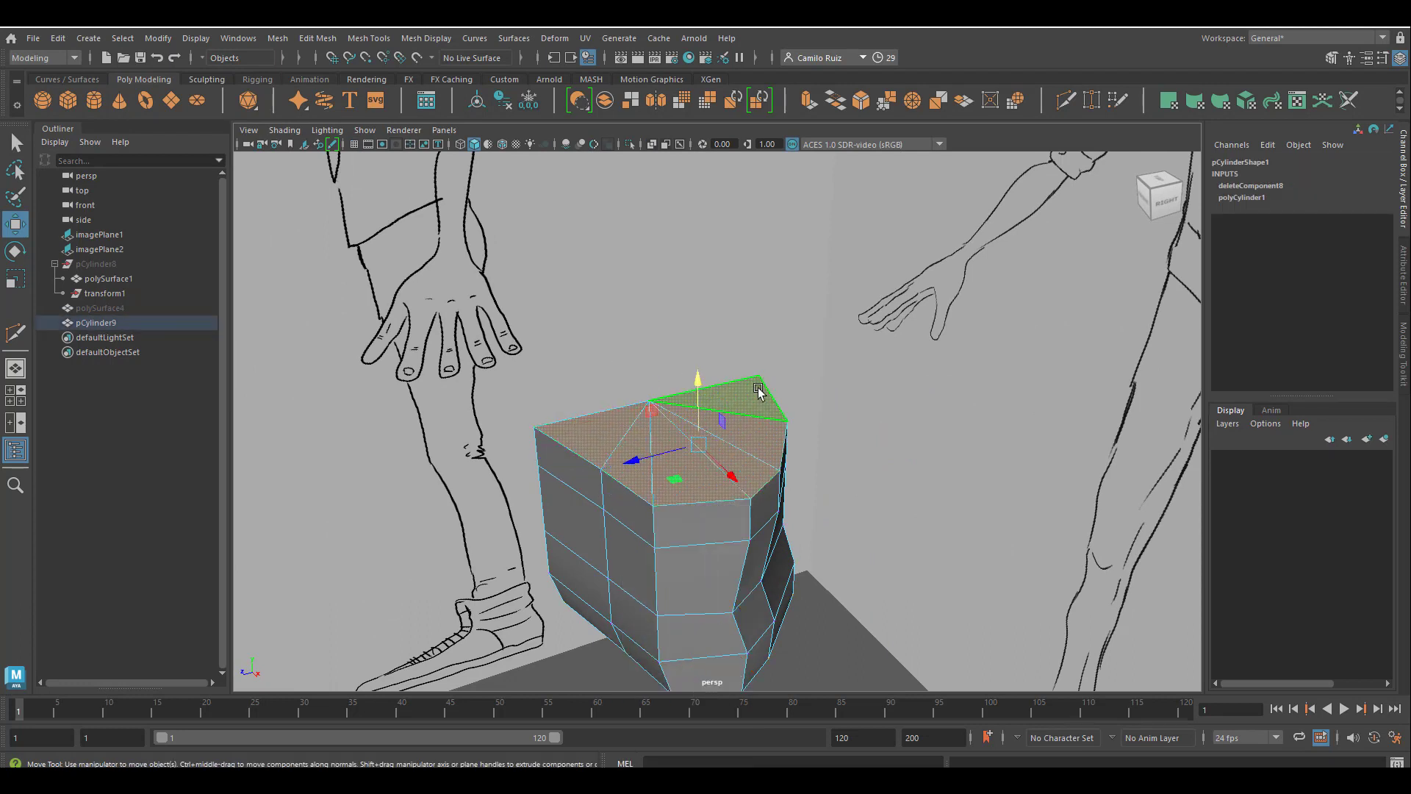
{"action": "key", "text": "Delete"}
Select all triangular faces of the cylinder's bottom cap and delete them.
{"action": "left_click_drag", "start_coordinate": [694, 492], "coordinate": [671, 413], "text": "alt"}
{"action": "left_click", "coordinate": [700, 396]}
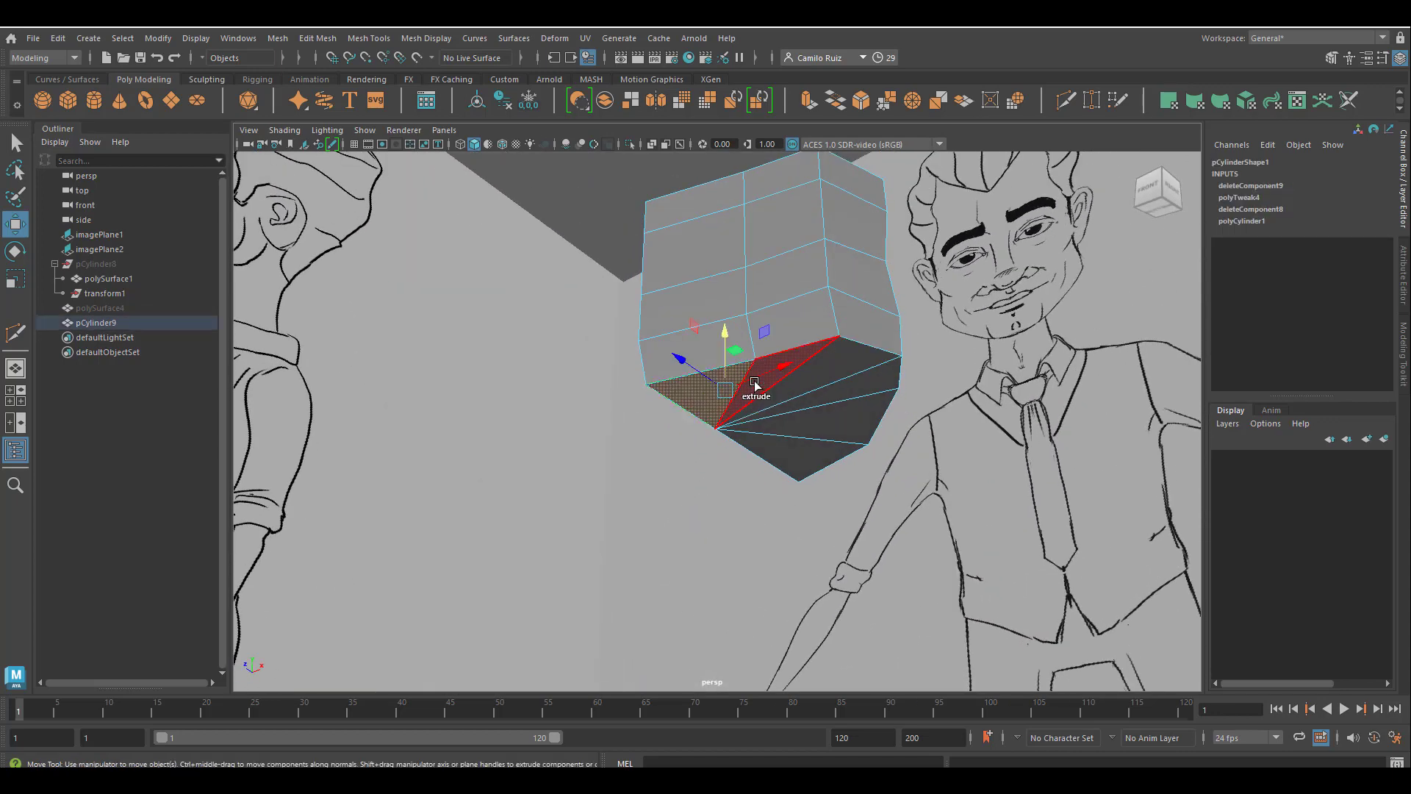
{"action": "left_click", "coordinate": [768, 381], "text": "shift"}
{"action": "left_click", "coordinate": [869, 383], "text": "shift"}
{"action": "left_click", "coordinate": [846, 418], "text": "shift"}
{"action": "left_click", "coordinate": [803, 454], "text": "shift"}
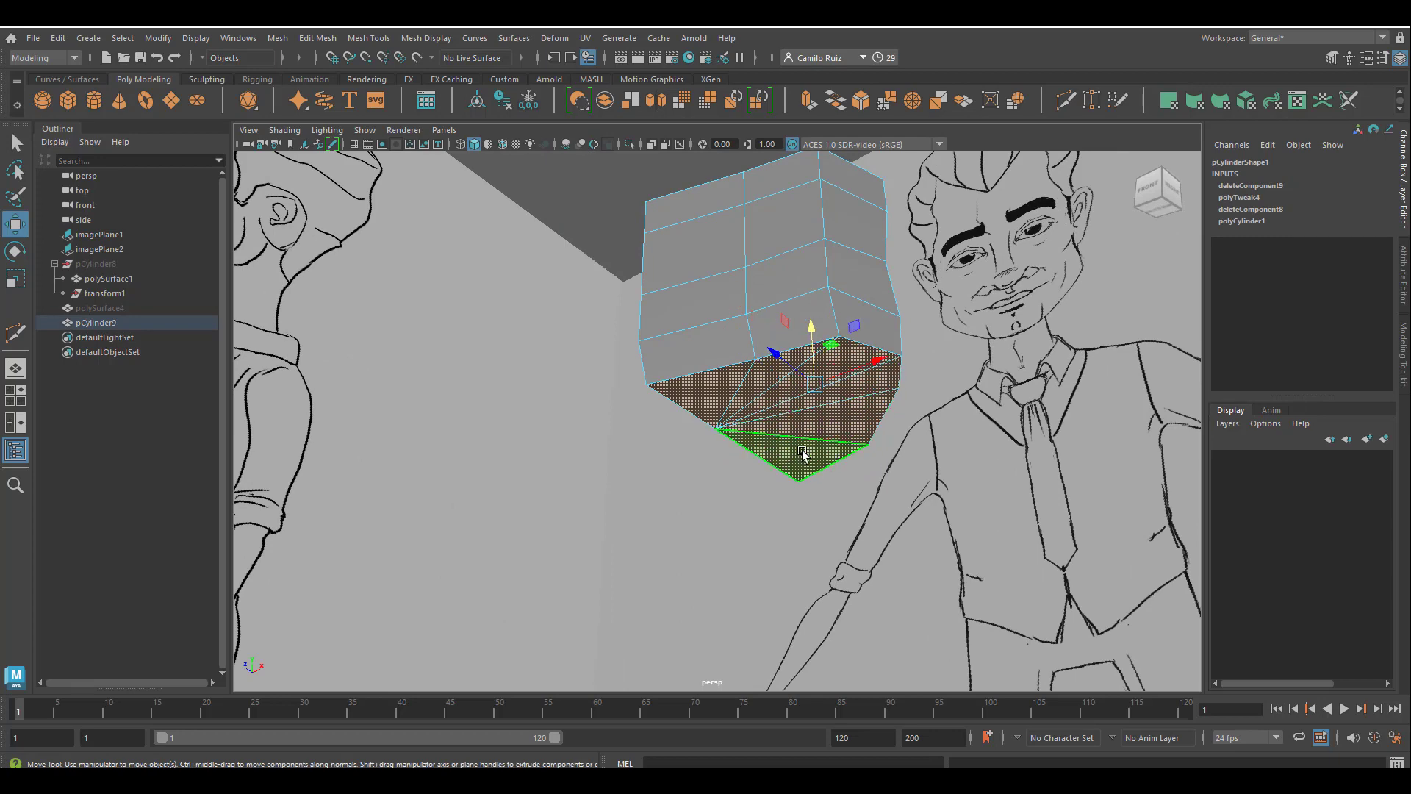
{"action": "key", "text": "Delete"}
{"action": "left_click_drag", "start_coordinate": [803, 453], "coordinate": [749, 558], "text": "alt"}
{"action": "key", "text": "ctrl+z"}
{"action": "key", "text": "ctrl+z"}
{"action": "key", "text": "ctrl+z"}
In the front view, raise the vertices of the two lowest rows, leaving out the centre-line column.
{"action": "key", "text": "space"}
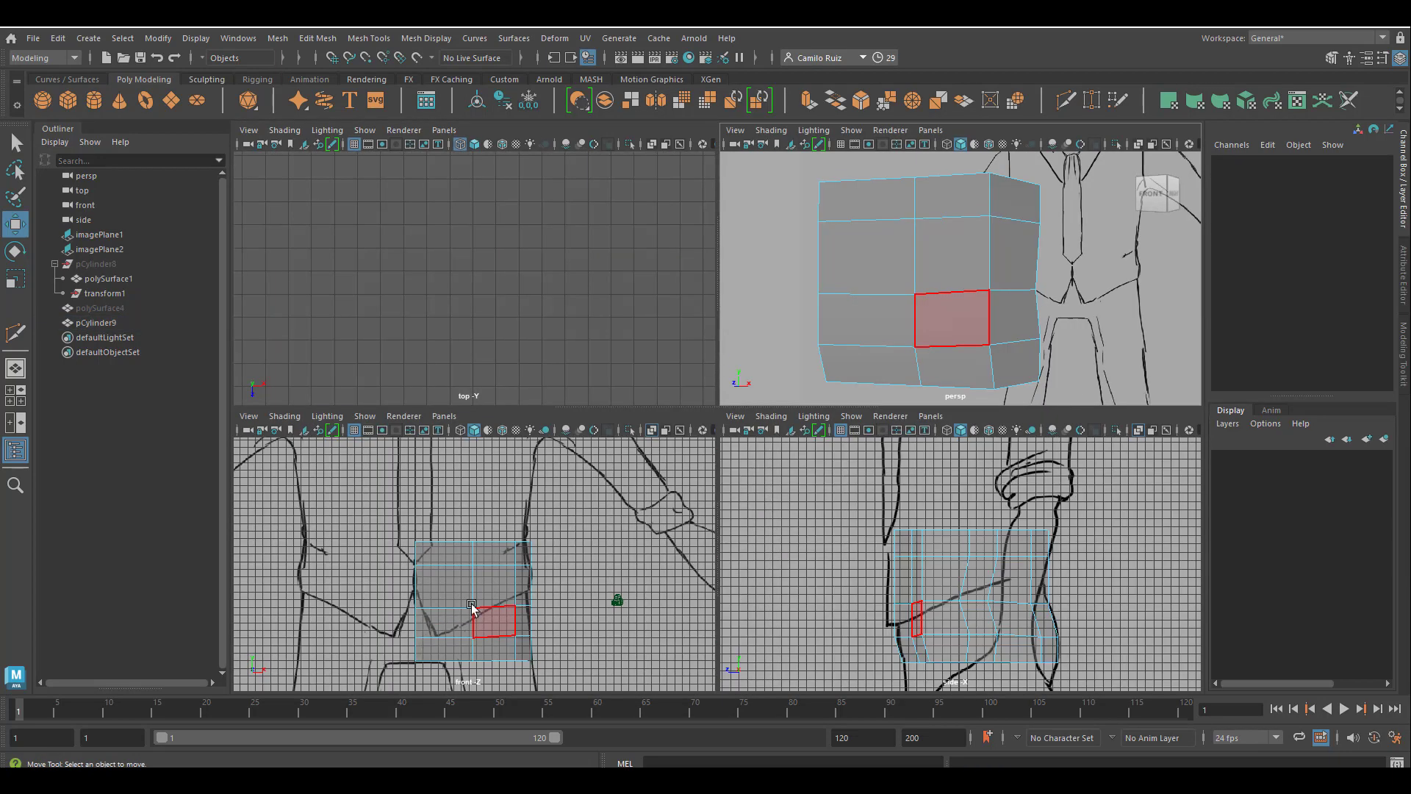
{"action": "key", "text": "space"}
{"action": "middle_click_drag", "start_coordinate": [756, 583], "coordinate": [698, 605], "text": "alt"}
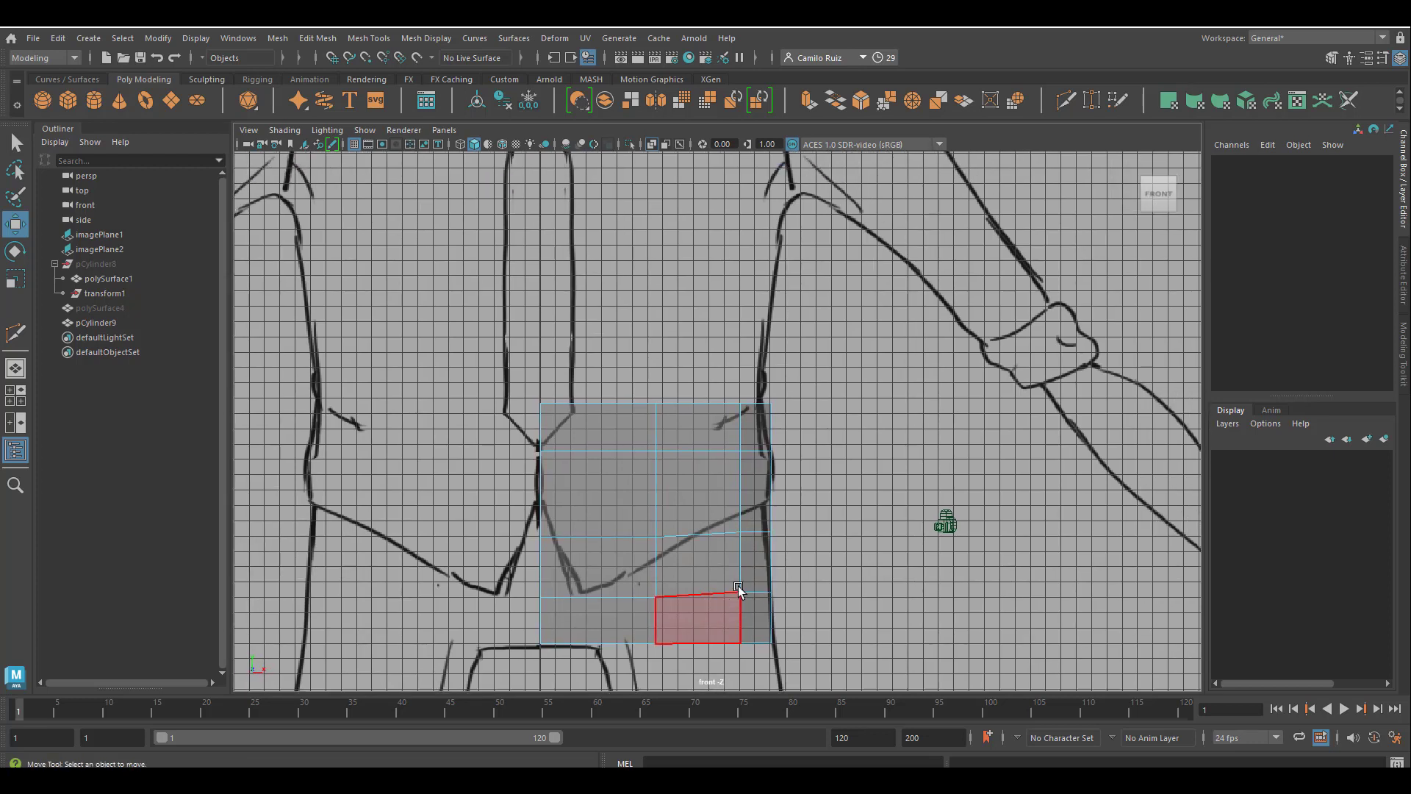
{"action": "right_click", "coordinate": [759, 624]}
{"action": "right_click_drag", "start_coordinate": [761, 628], "coordinate": [691, 356]}
{"action": "left_click_drag", "start_coordinate": [638, 585], "coordinate": [641, 586]}
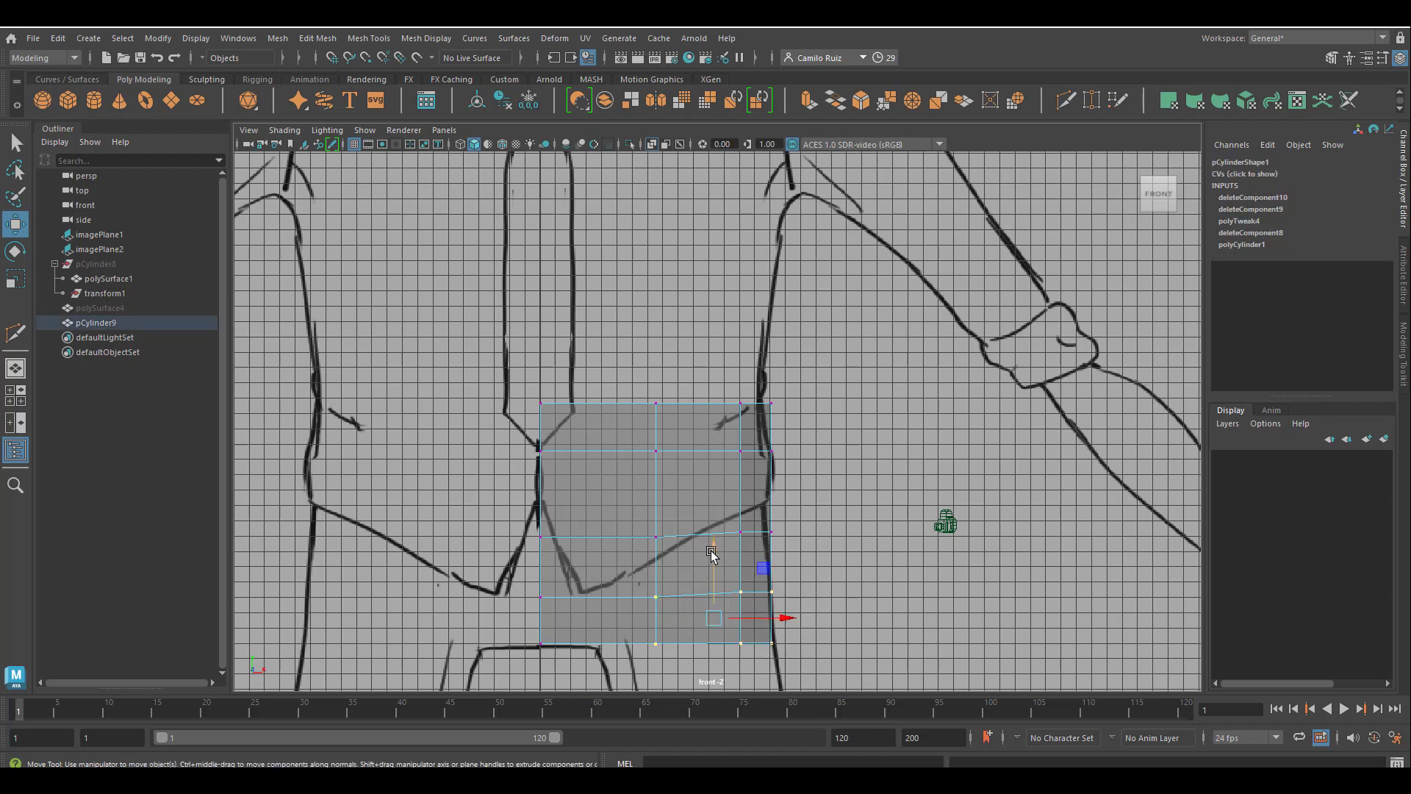
{"action": "left_click_drag", "start_coordinate": [712, 552], "coordinate": [712, 539]}
Move the second vertex column inward toward the centre line and slightly down.
{"action": "left_click_drag", "start_coordinate": [676, 663], "coordinate": [638, 386]}
{"action": "left_click_drag", "start_coordinate": [690, 517], "coordinate": [647, 517]}
{"action": "left_click_drag", "start_coordinate": [613, 457], "coordinate": [613, 470]}
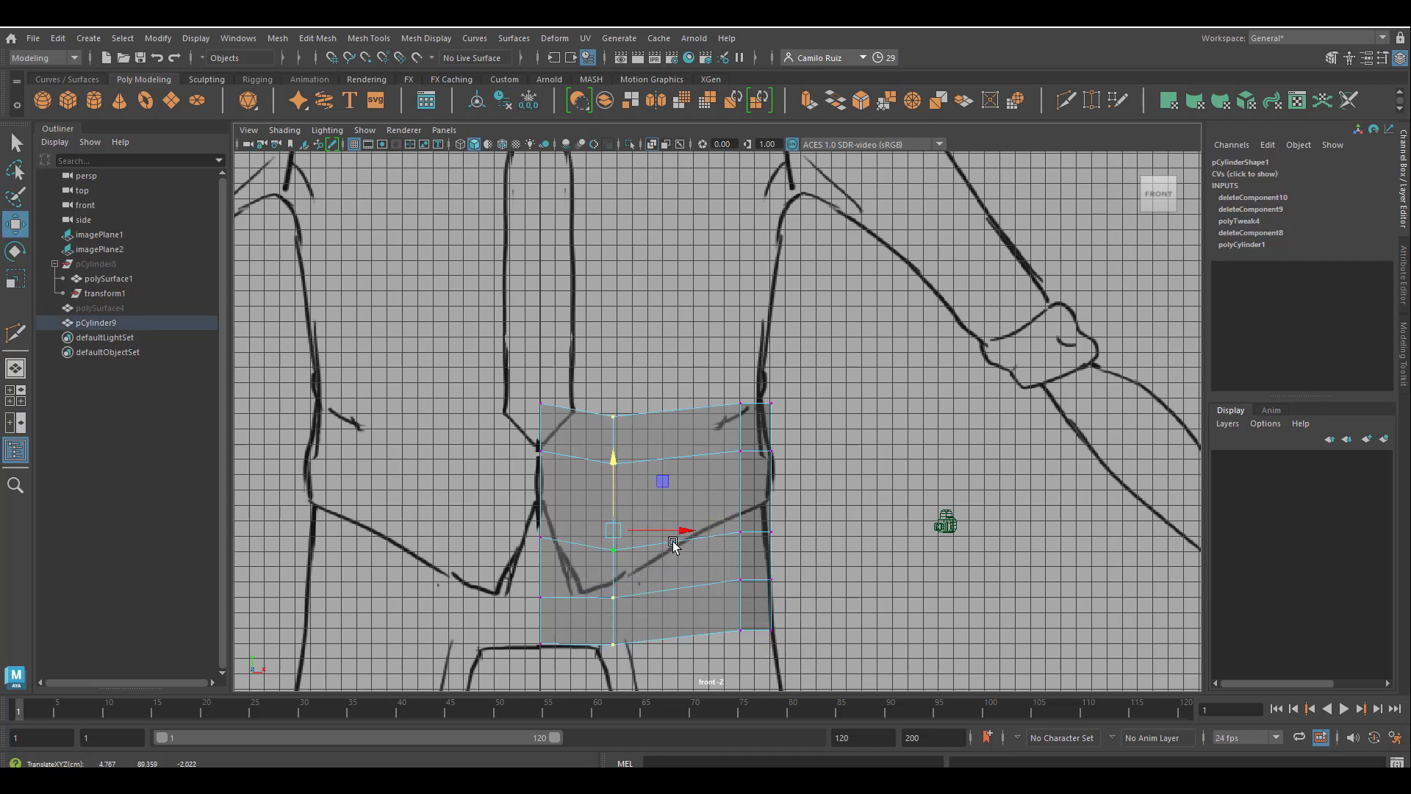
{"action": "left_click_drag", "start_coordinate": [678, 530], "coordinate": [662, 531]}
Raise the outer vertex columns, move the third column inward and down, and align the outermost column with the hip outline.
{"action": "left_click_drag", "start_coordinate": [721, 658], "coordinate": [784, 379]}
{"action": "left_click_drag", "start_coordinate": [752, 445], "coordinate": [746, 378]}
{"action": "left_click_drag", "start_coordinate": [718, 324], "coordinate": [757, 584]}
{"action": "left_click_drag", "start_coordinate": [811, 447], "coordinate": [754, 448]}
{"action": "left_click_drag", "start_coordinate": [682, 383], "coordinate": [679, 429]}
{"action": "left_click_drag", "start_coordinate": [742, 312], "coordinate": [792, 584]}
{"action": "left_click_drag", "start_coordinate": [842, 448], "coordinate": [838, 448]}
{"action": "left_click_drag", "start_coordinate": [801, 413], "coordinate": [766, 335]}
Lower the top row's third-column, centre-line and outermost vertices to even out the waist edge.
{"action": "left_click_drag", "start_coordinate": [656, 365], "coordinate": [713, 415]}
{"action": "left_click_drag", "start_coordinate": [682, 311], "coordinate": [681, 332]}
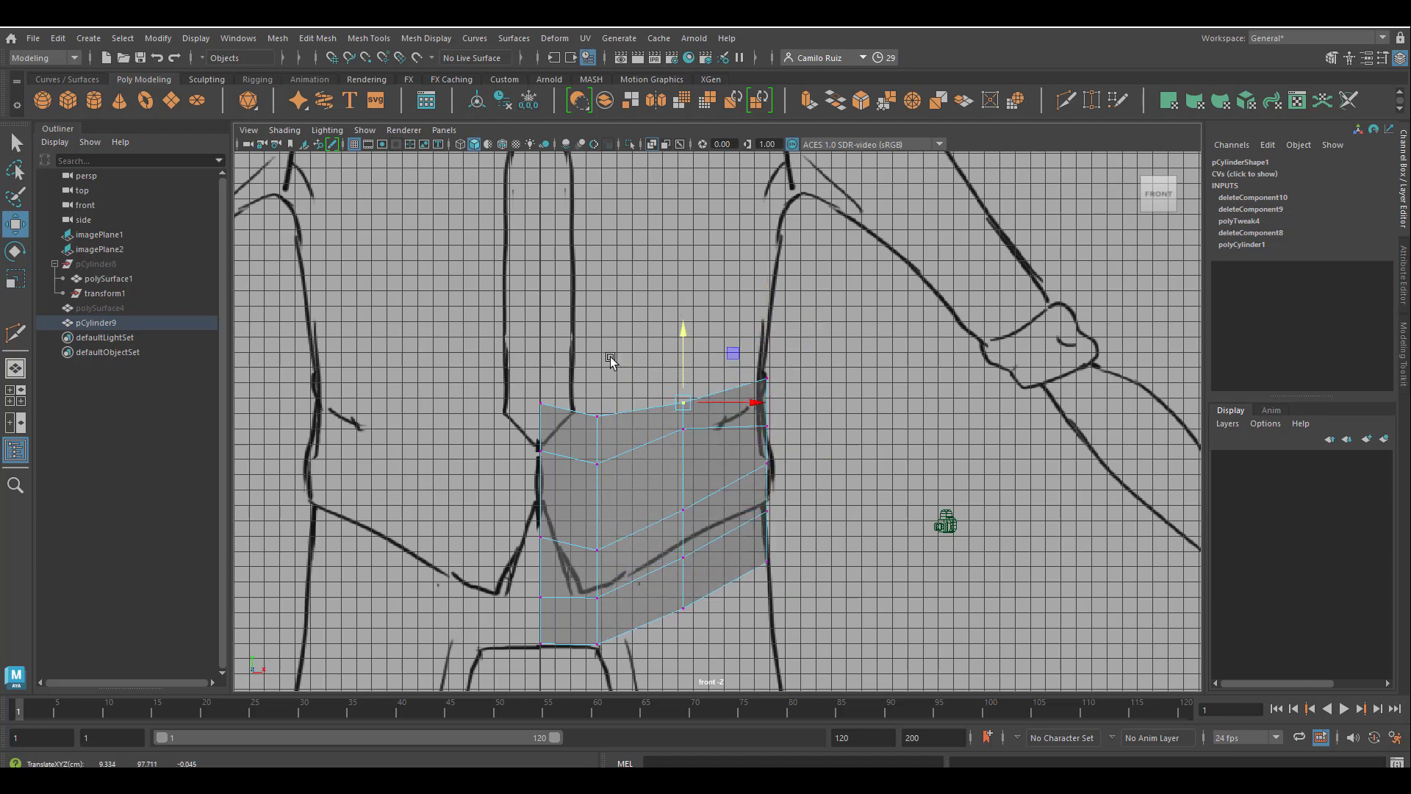
{"action": "left_click_drag", "start_coordinate": [564, 379], "coordinate": [521, 423]}
{"action": "left_click_drag", "start_coordinate": [540, 330], "coordinate": [540, 348]}
{"action": "left_click", "coordinate": [708, 410]}
{"action": "key", "text": "ctrl+z"}
{"action": "left_click_drag", "start_coordinate": [780, 389], "coordinate": [747, 356]}
{"action": "left_click_drag", "start_coordinate": [767, 306], "coordinate": [767, 326]}
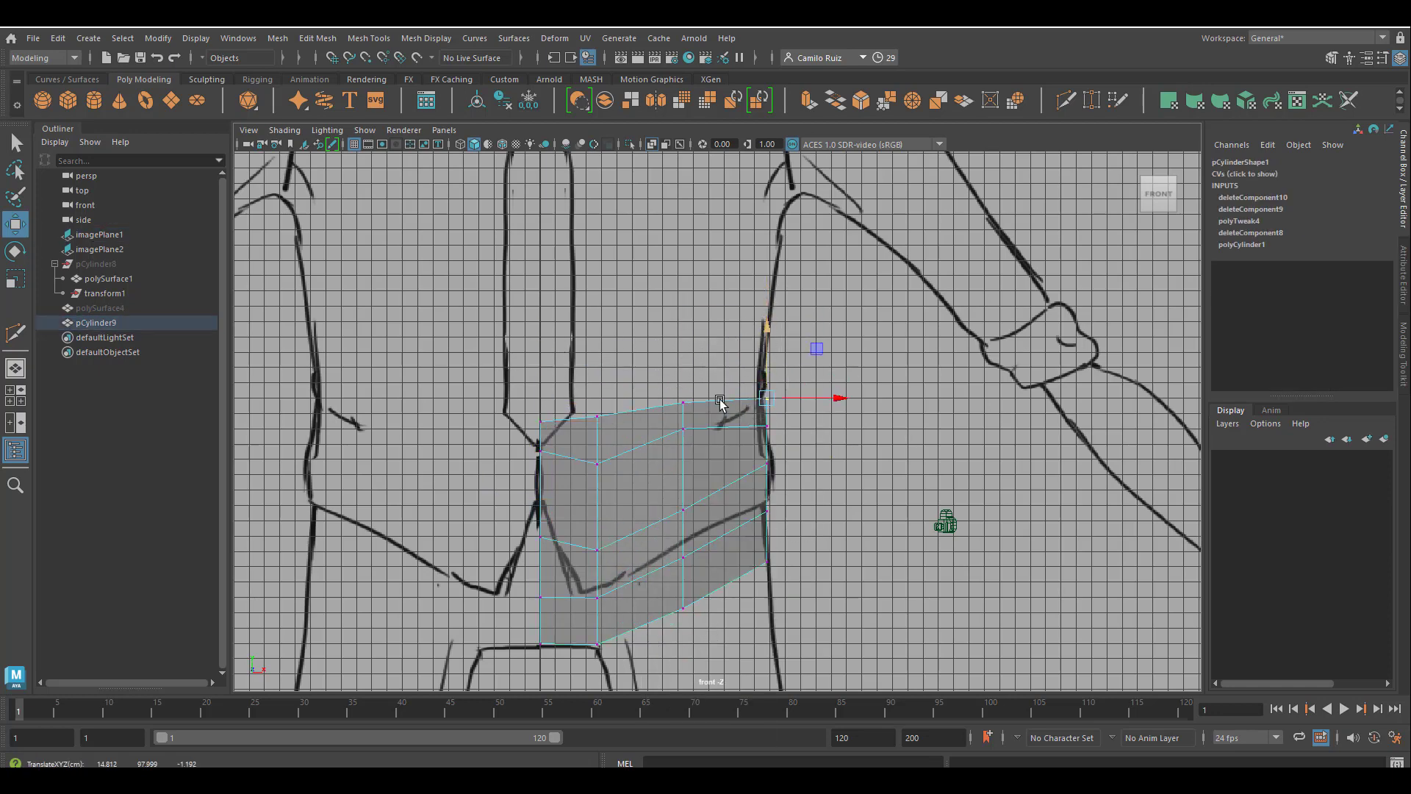
Lower the second row's third-column, outermost and centre-line vertices so the row runs parallel to the waist edge.
{"action": "left_click_drag", "start_coordinate": [708, 409], "coordinate": [665, 448]}
{"action": "left_click_drag", "start_coordinate": [684, 360], "coordinate": [683, 391]}
{"action": "left_click_drag", "start_coordinate": [783, 447], "coordinate": [749, 410]}
{"action": "left_click_drag", "start_coordinate": [766, 354], "coordinate": [767, 369]}
{"action": "left_click_drag", "start_coordinate": [574, 478], "coordinate": [520, 434]}
{"action": "left_click_drag", "start_coordinate": [540, 379], "coordinate": [540, 404]}
Lower the upper three vertices of the centre-line and second columns toward the crotch.
{"action": "left_click_drag", "start_coordinate": [507, 505], "coordinate": [542, 555]}
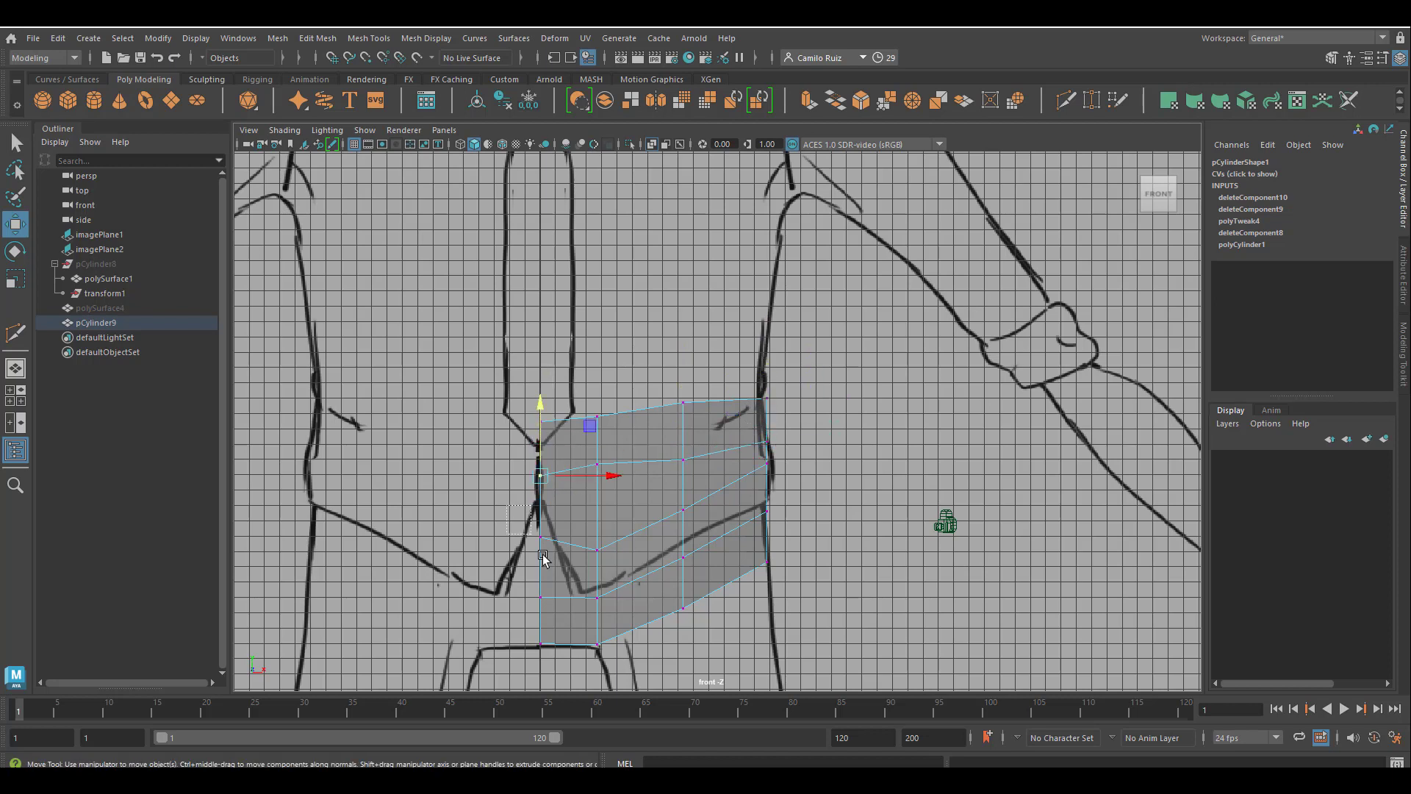
{"action": "left_click_drag", "start_coordinate": [540, 472], "coordinate": [540, 486]}
{"action": "left_click_drag", "start_coordinate": [583, 450], "coordinate": [620, 495]}
{"action": "left_click_drag", "start_coordinate": [597, 402], "coordinate": [597, 438]}
{"action": "left_click_drag", "start_coordinate": [519, 454], "coordinate": [557, 494]}
{"action": "left_click_drag", "start_coordinate": [540, 413], "coordinate": [541, 443]}
{"action": "left_click_drag", "start_coordinate": [519, 441], "coordinate": [570, 412]}
{"action": "left_click_drag", "start_coordinate": [518, 449], "coordinate": [617, 568]}
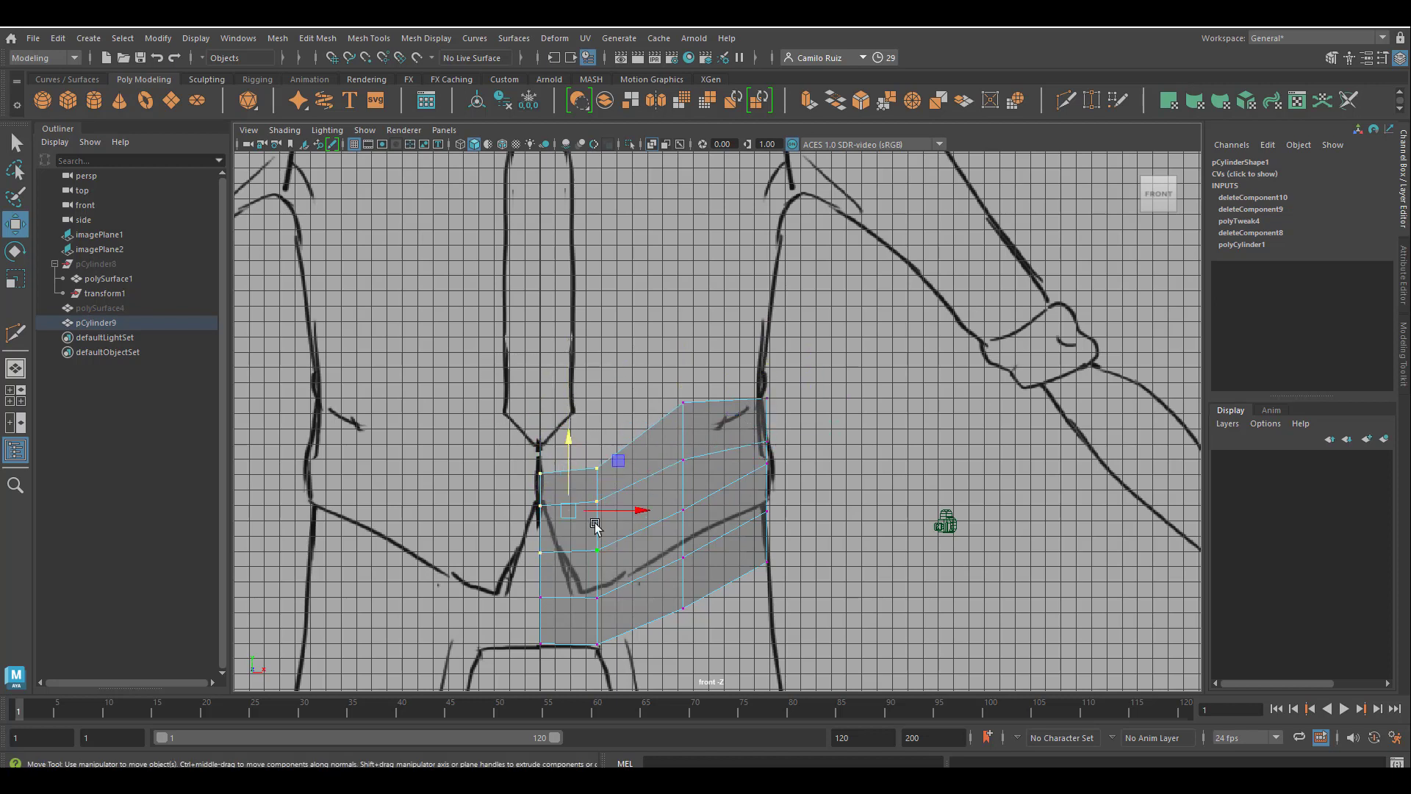
{"action": "left_click_drag", "start_coordinate": [568, 445], "coordinate": [568, 466]}
Lower the upper three vertices of the third column so the rows continue smoothly toward the hip.
{"action": "left_click_drag", "start_coordinate": [676, 395], "coordinate": [702, 530]}
{"action": "left_click_drag", "start_coordinate": [683, 393], "coordinate": [683, 414]}
{"action": "left_click_drag", "start_coordinate": [664, 509], "coordinate": [700, 412]}
{"action": "left_click_drag", "start_coordinate": [683, 391], "coordinate": [683, 415]}
{"action": "left_click_drag", "start_coordinate": [670, 486], "coordinate": [699, 430]}
{"action": "left_click_drag", "start_coordinate": [682, 387], "coordinate": [683, 407]}
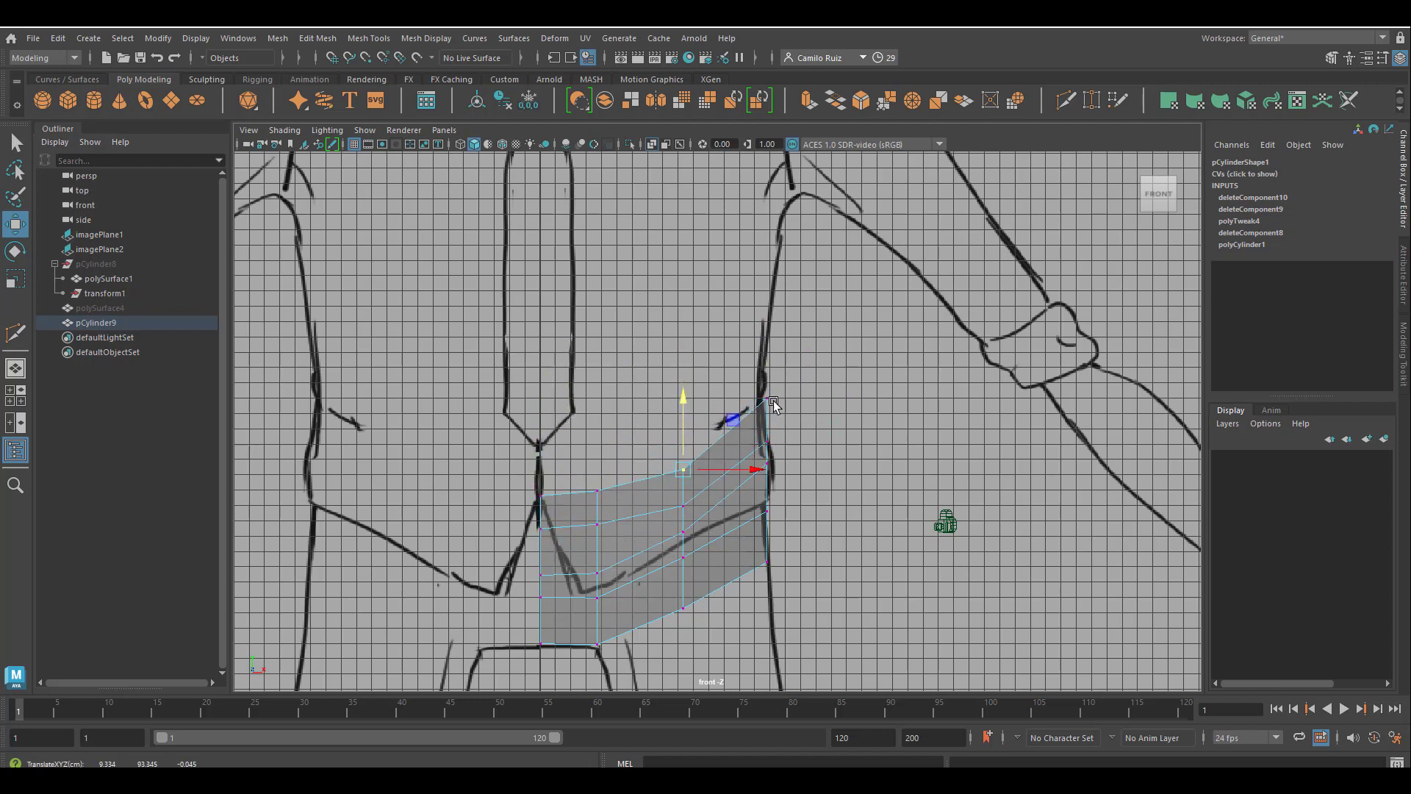
Nudge the outermost vertex column down, the third column outward, and a lower vertex of the second column up.
{"action": "left_click_drag", "start_coordinate": [785, 475], "coordinate": [751, 449]}
{"action": "left_click_drag", "start_coordinate": [767, 393], "coordinate": [794, 459]}
{"action": "left_click_drag", "start_coordinate": [798, 585], "coordinate": [749, 385]}
{"action": "left_click_drag", "start_coordinate": [767, 408], "coordinate": [767, 415]}
{"action": "left_click_drag", "start_coordinate": [651, 446], "coordinate": [699, 623]}
{"action": "left_click_drag", "start_coordinate": [748, 537], "coordinate": [755, 537]}
{"action": "left_click_drag", "start_coordinate": [588, 587], "coordinate": [611, 556]}
{"action": "left_click_drag", "start_coordinate": [596, 502], "coordinate": [597, 496]}
In the perspective view, adjust the middle vertex on the mesh's outer side along the depth axis.
{"action": "key", "text": "space"}
{"action": "key", "text": "space"}
{"action": "left_click_drag", "start_coordinate": [790, 371], "coordinate": [804, 408], "text": "alt"}
{"action": "left_click", "coordinate": [514, 504]}
{"action": "mouse_move", "coordinate": [443, 508]}
{"action": "left_mouse_down"}
{"action": "mouse_move", "coordinate": [472, 507]}
{"action": "mouse_move", "coordinate": [439, 496]}
{"action": "left_mouse_up"}
{"action": "left_click", "coordinate": [444, 494]}
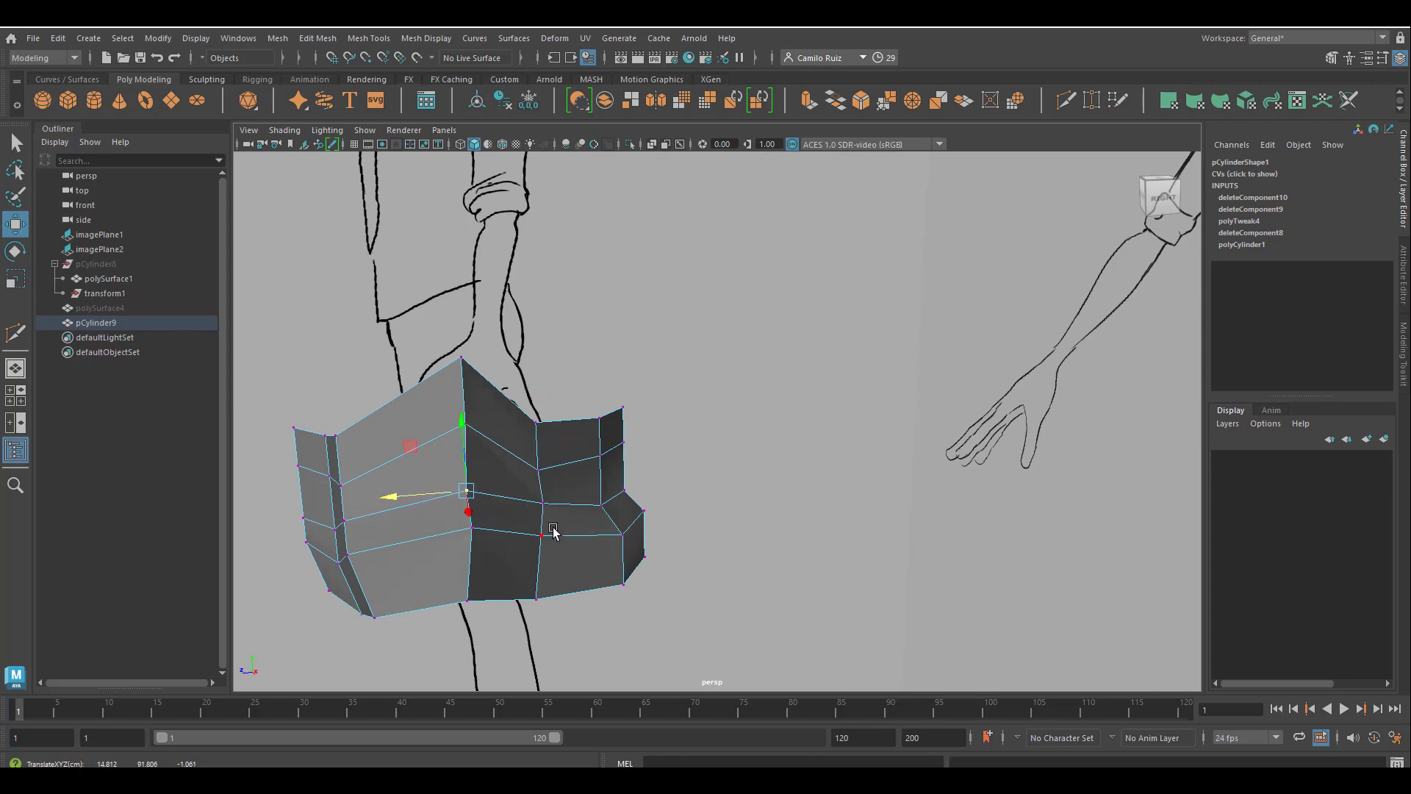
{"action": "left_click_drag", "start_coordinate": [553, 530], "coordinate": [877, 309], "text": "alt"}
{"action": "left_click", "coordinate": [605, 501]}
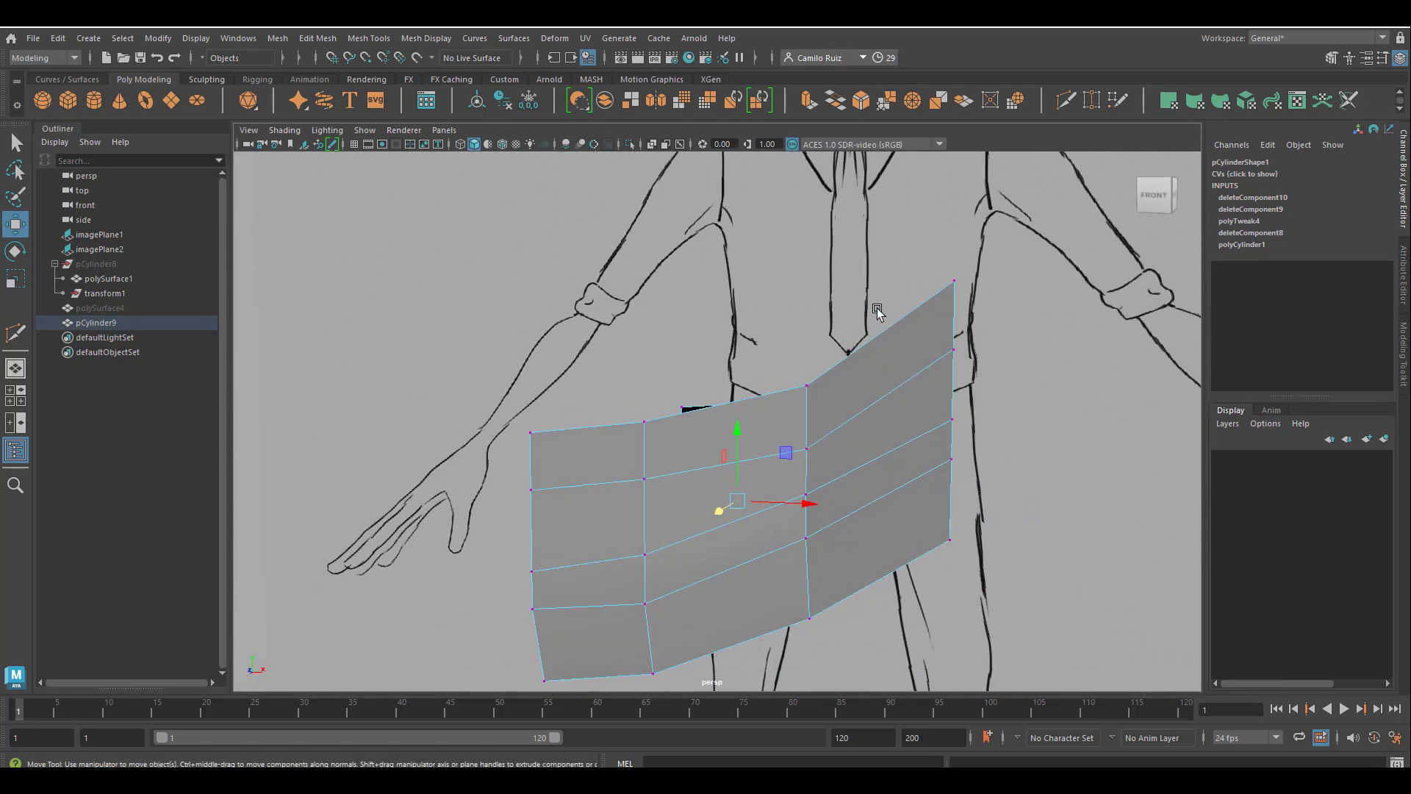
Lower the top vertex on the outer hip, and lower it again together with the vertex beneath it.
{"action": "left_click", "coordinate": [955, 284]}
{"action": "left_click_drag", "start_coordinate": [955, 239], "coordinate": [955, 274]}
{"action": "left_click_drag", "start_coordinate": [902, 372], "coordinate": [932, 390], "text": "alt"}
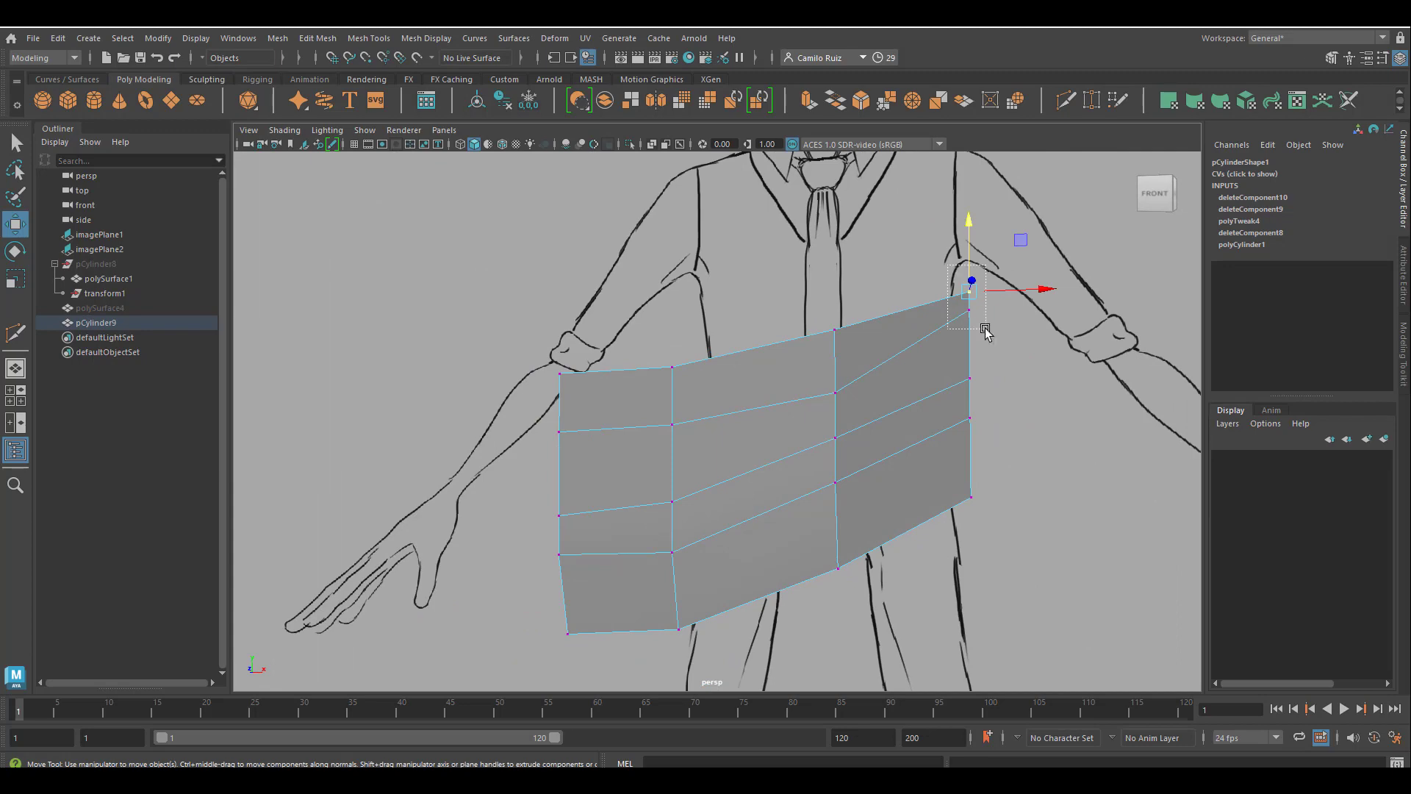
{"action": "left_click_drag", "start_coordinate": [969, 234], "coordinate": [971, 264]}
Bridge the front and back bottom edges next to the centre line using a Smooth path with 1 division.
{"action": "left_click_drag", "start_coordinate": [1007, 308], "coordinate": [885, 365], "text": "alt"}
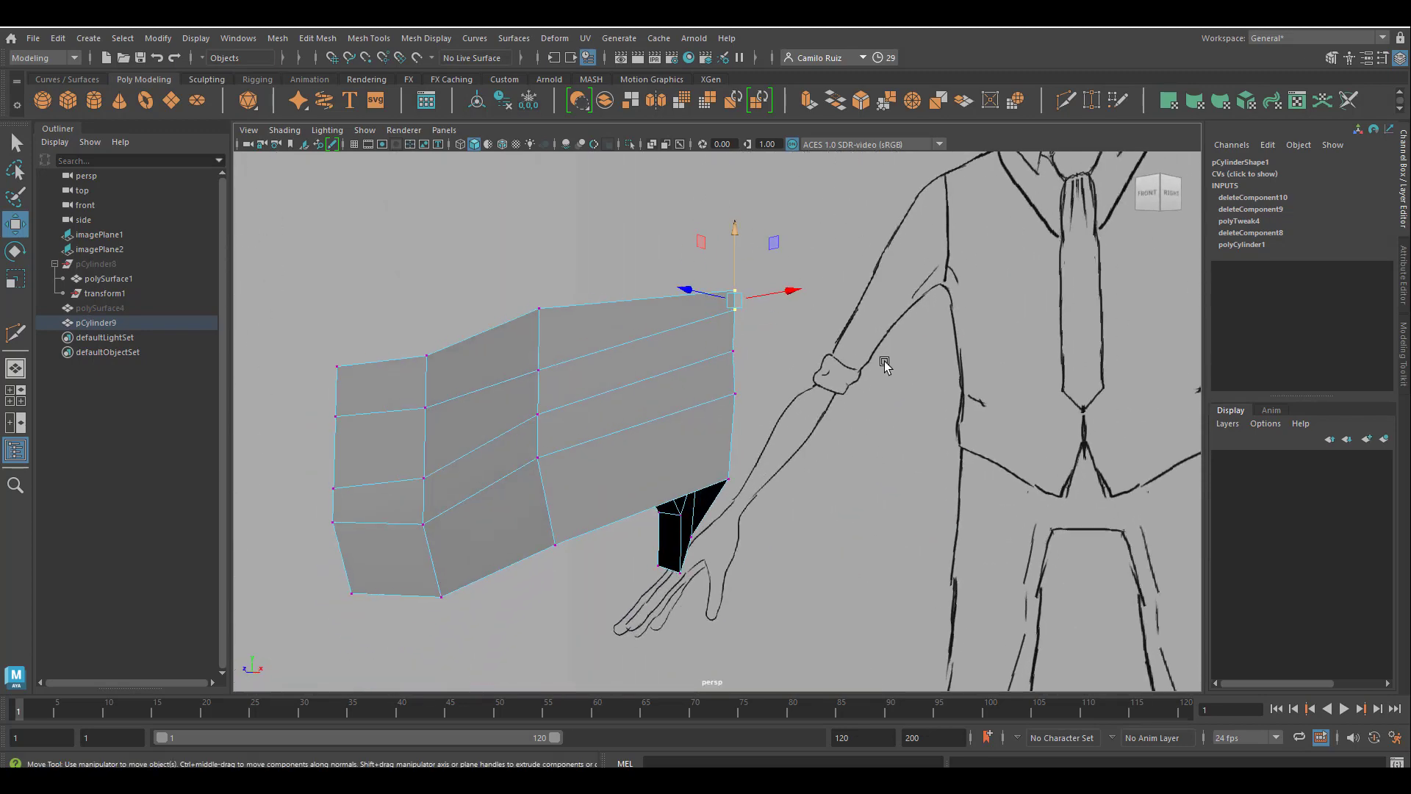
{"action": "mouse_move", "coordinate": [701, 524]}
{"action": "left_mouse_down", "text": "alt"}
{"action": "mouse_move", "coordinate": [674, 519]}
{"action": "mouse_move", "coordinate": [617, 561]}
{"action": "mouse_move", "coordinate": [743, 519]}
{"action": "mouse_move", "coordinate": [730, 568]}
{"action": "left_mouse_up", "text": "alt"}
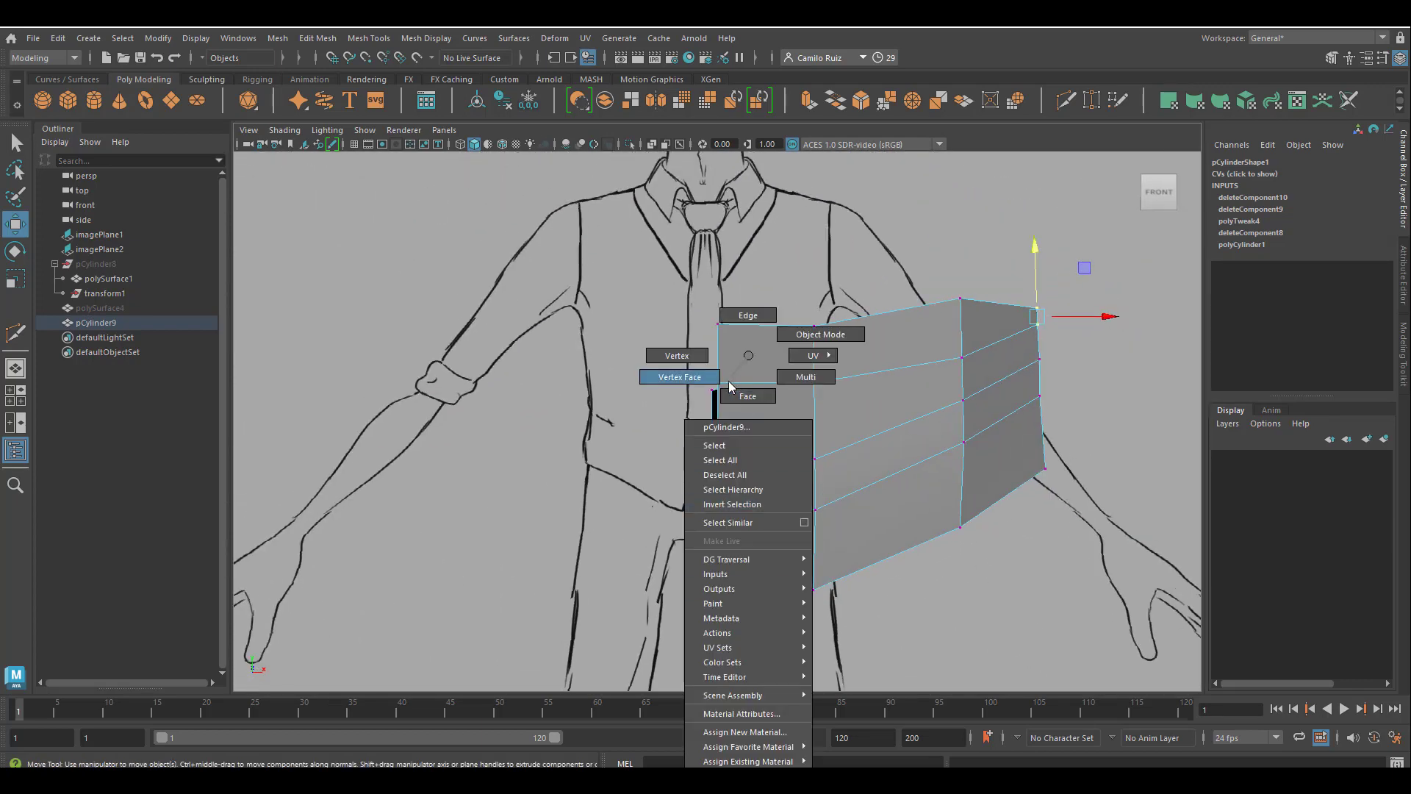
{"action": "right_click_drag", "start_coordinate": [724, 325], "coordinate": [731, 317]}
{"action": "left_click_drag", "start_coordinate": [732, 316], "coordinate": [362, 477], "text": "alt"}
{"action": "left_click", "coordinate": [427, 399]}
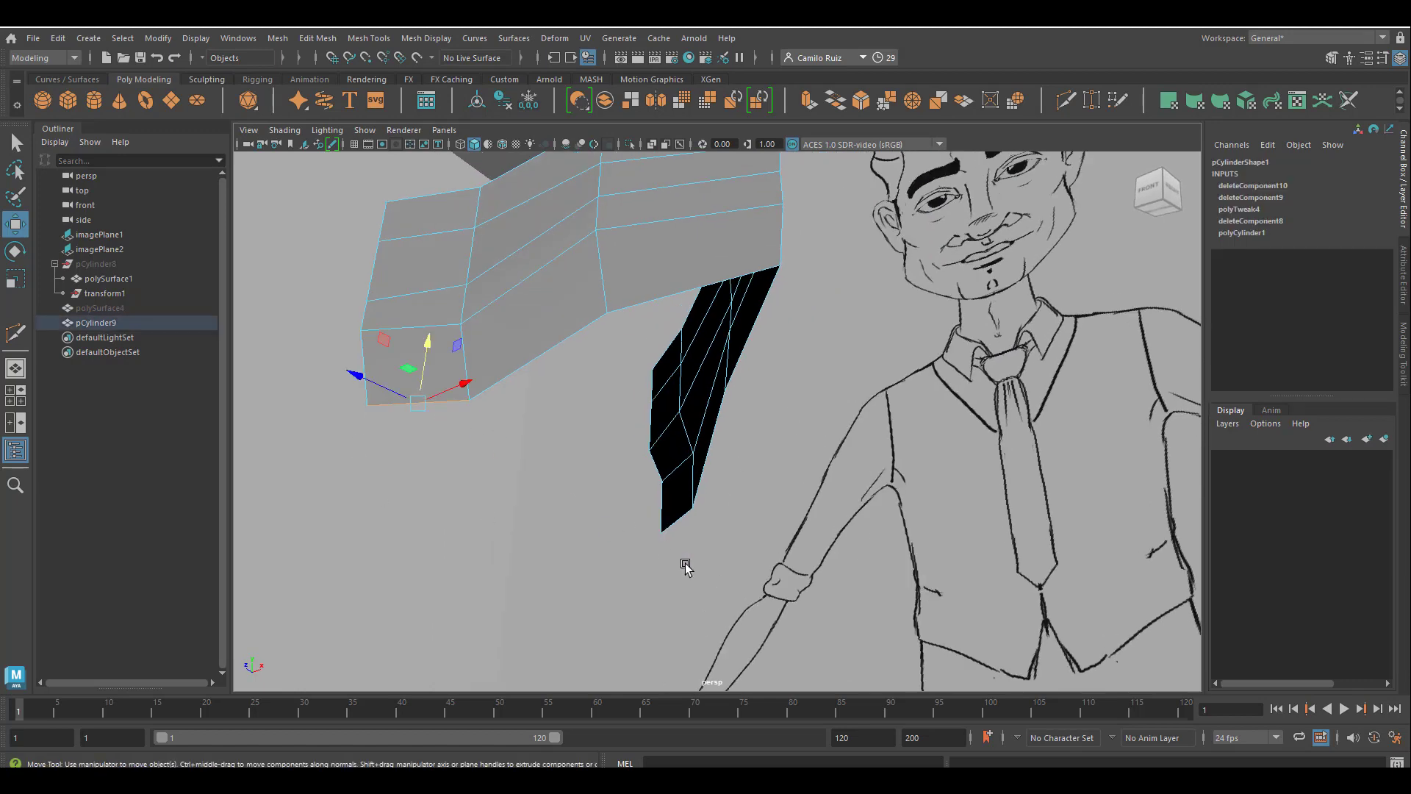
{"action": "left_click", "coordinate": [687, 523], "text": "shift"}
{"action": "mouse_move", "coordinate": [686, 572]}
{"action": "left_mouse_down", "text": "alt"}
{"action": "mouse_move", "coordinate": [608, 585]}
{"action": "mouse_move", "coordinate": [717, 584]}
{"action": "mouse_move", "coordinate": [681, 574]}
{"action": "left_mouse_up", "text": "alt"}
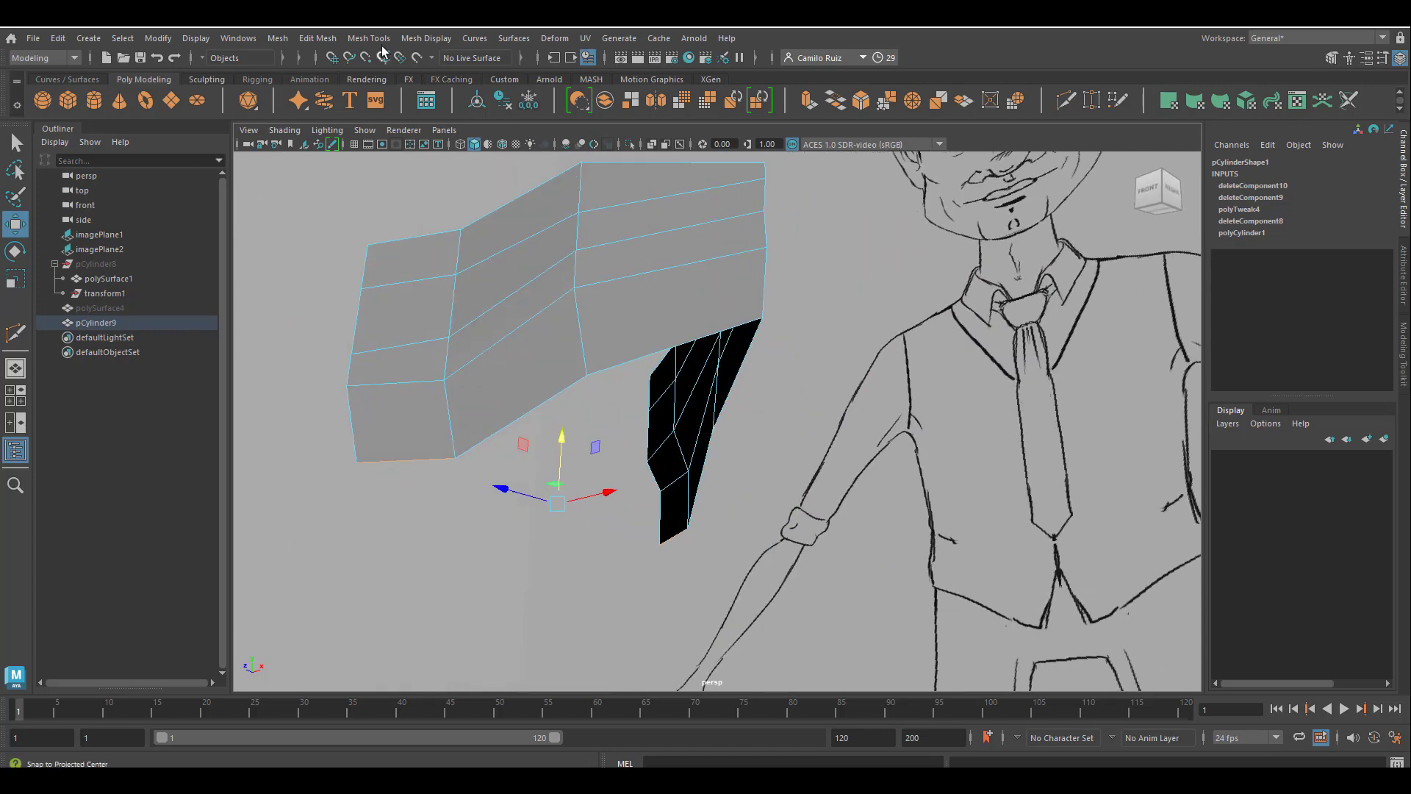
{"action": "left_click", "coordinate": [276, 38]}
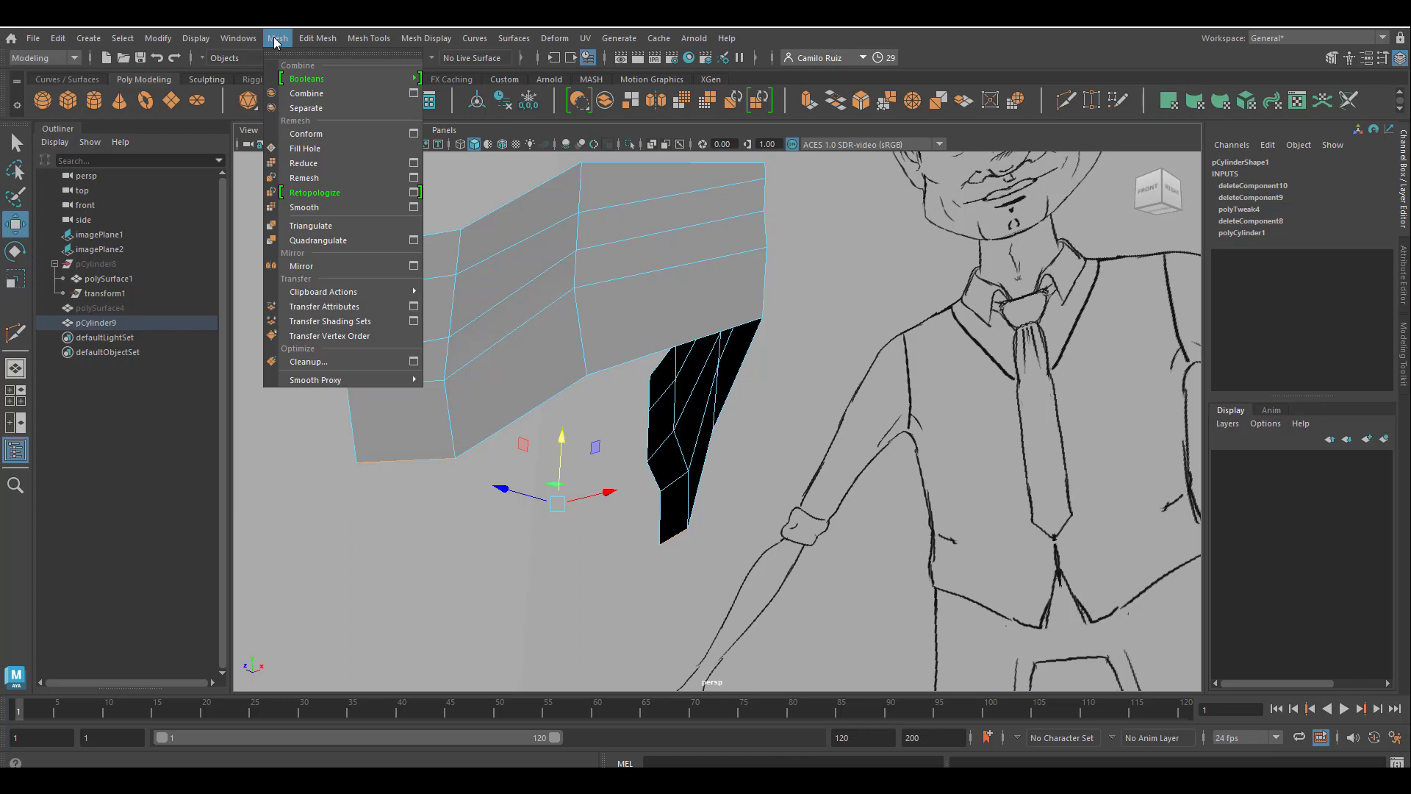
{"action": "mouse_move", "coordinate": [323, 40]}
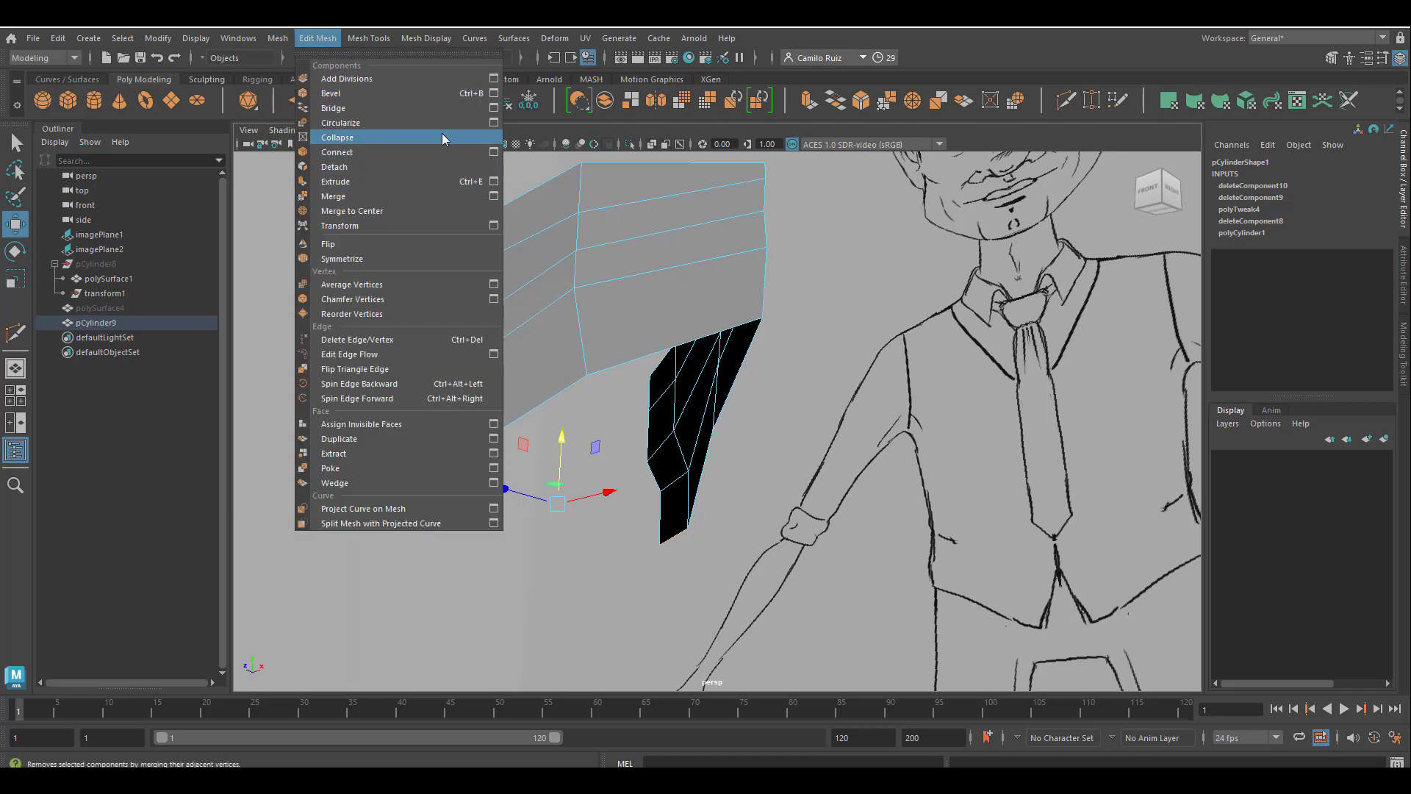
{"action": "left_click", "coordinate": [494, 108]}
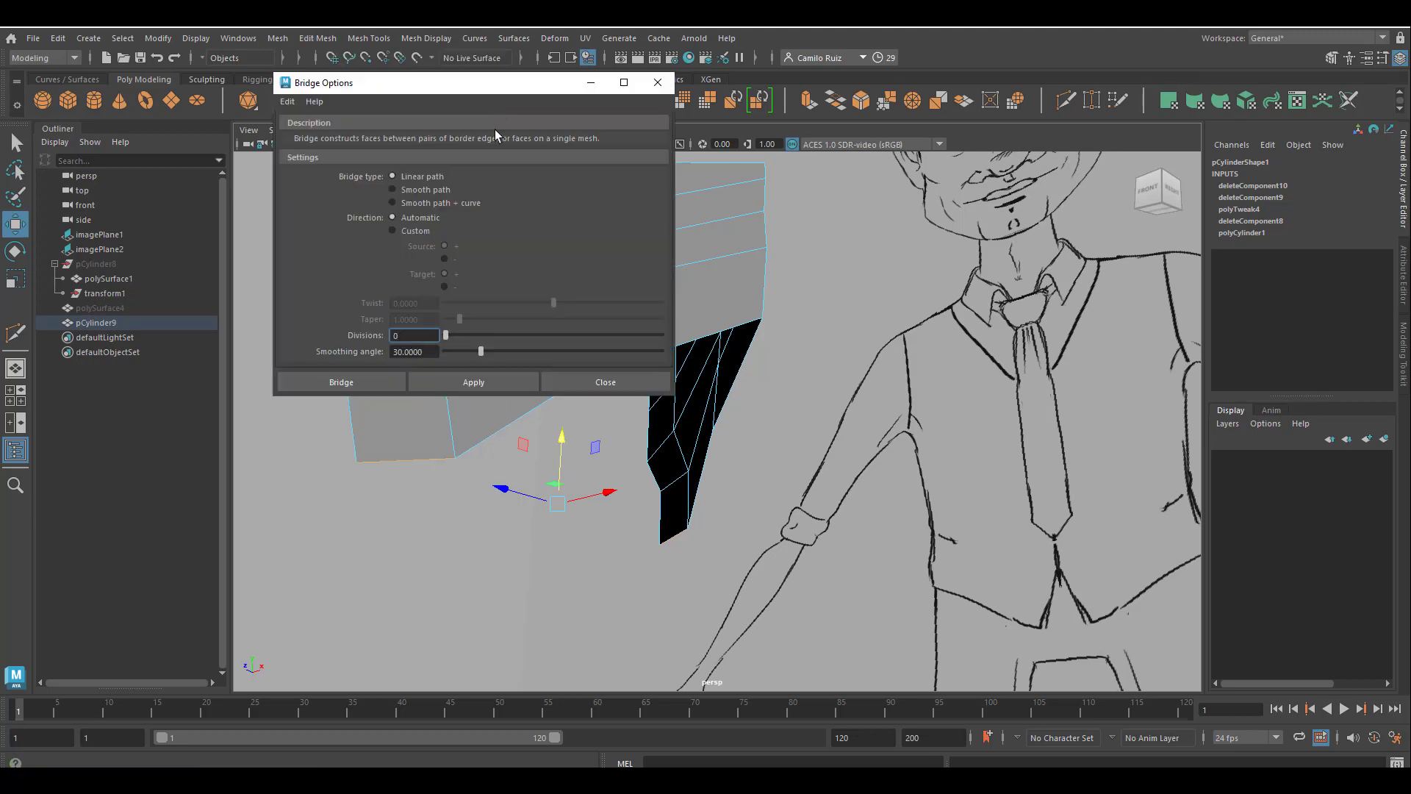
{"action": "left_click", "coordinate": [394, 191]}
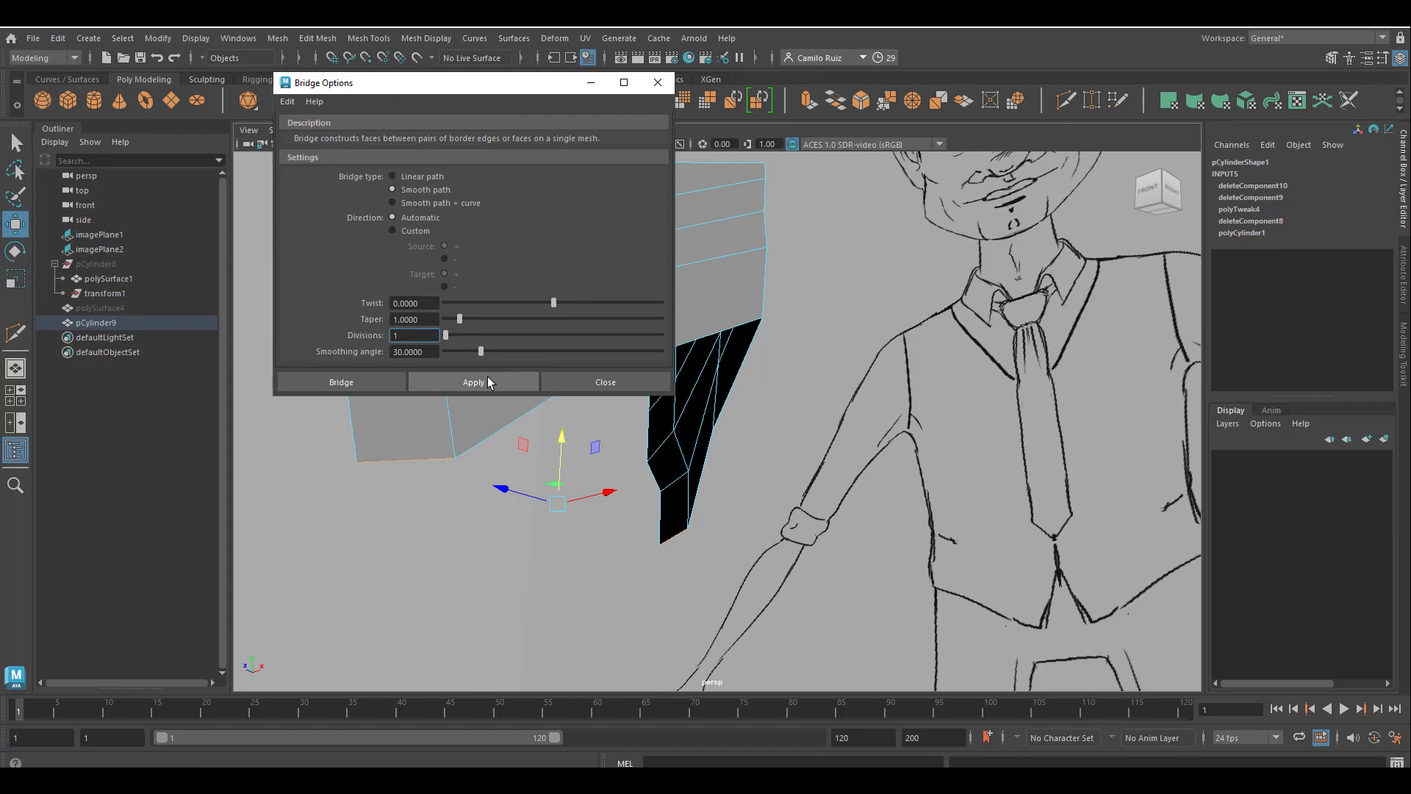
{"action": "left_click", "coordinate": [474, 382]}
Try to apply the bridge again with 4 divisions.
{"action": "left_click_drag", "start_coordinate": [556, 419], "coordinate": [724, 525], "text": "alt"}
{"action": "middle_click_drag", "start_coordinate": [724, 525], "coordinate": [517, 599], "text": "alt"}
{"action": "middle_click_drag", "start_coordinate": [513, 491], "coordinate": [514, 420], "text": "alt"}
{"action": "left_click_drag", "start_coordinate": [454, 335], "coordinate": [479, 336]}
{"action": "left_click", "coordinate": [475, 382]}
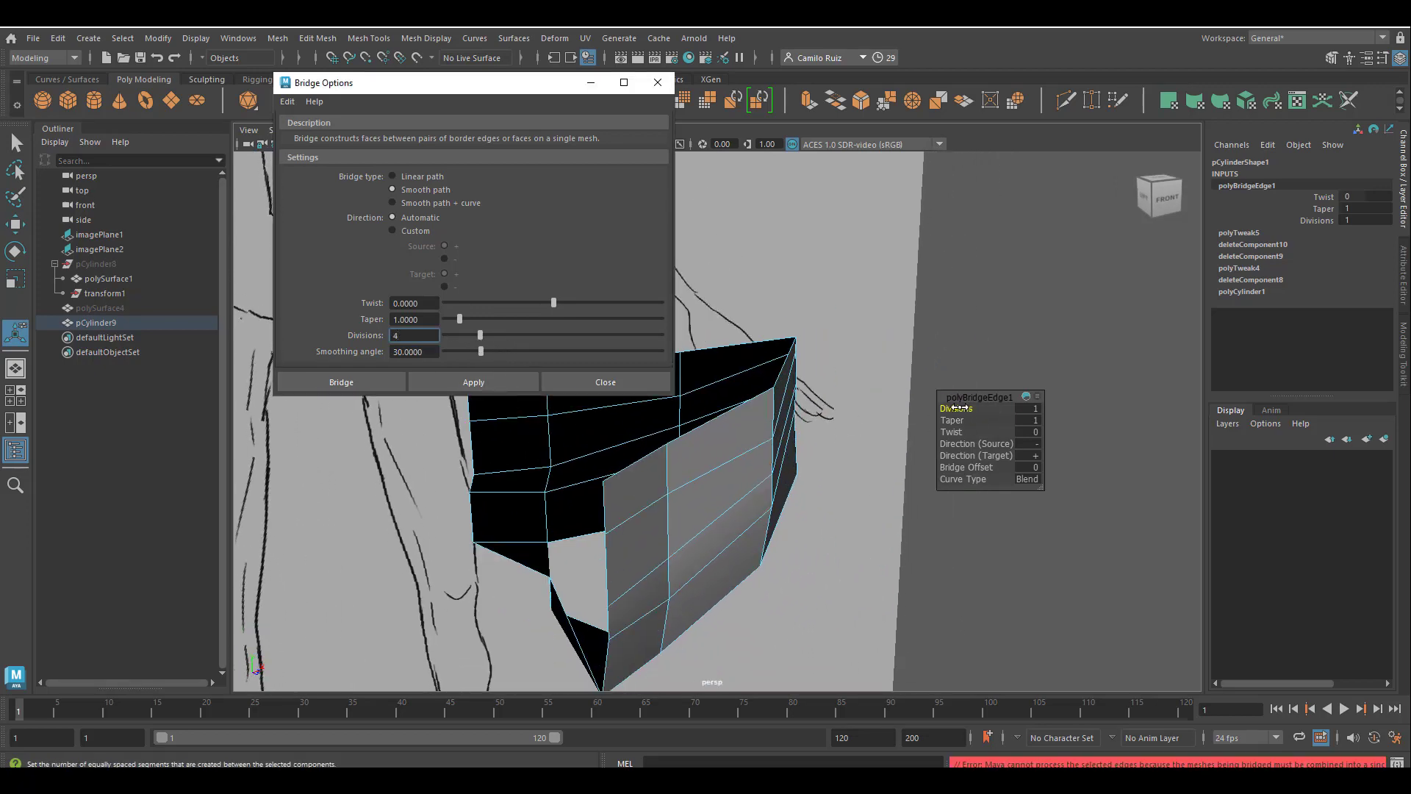
Set the crotch bridge to 2 Divisions, Taper 1.3, Twist -180, and Direction + for both source and target.
{"action": "left_click_drag", "start_coordinate": [960, 407], "coordinate": [938, 413]}
{"action": "left_click_drag", "start_coordinate": [514, 460], "coordinate": [705, 470], "text": "alt"}
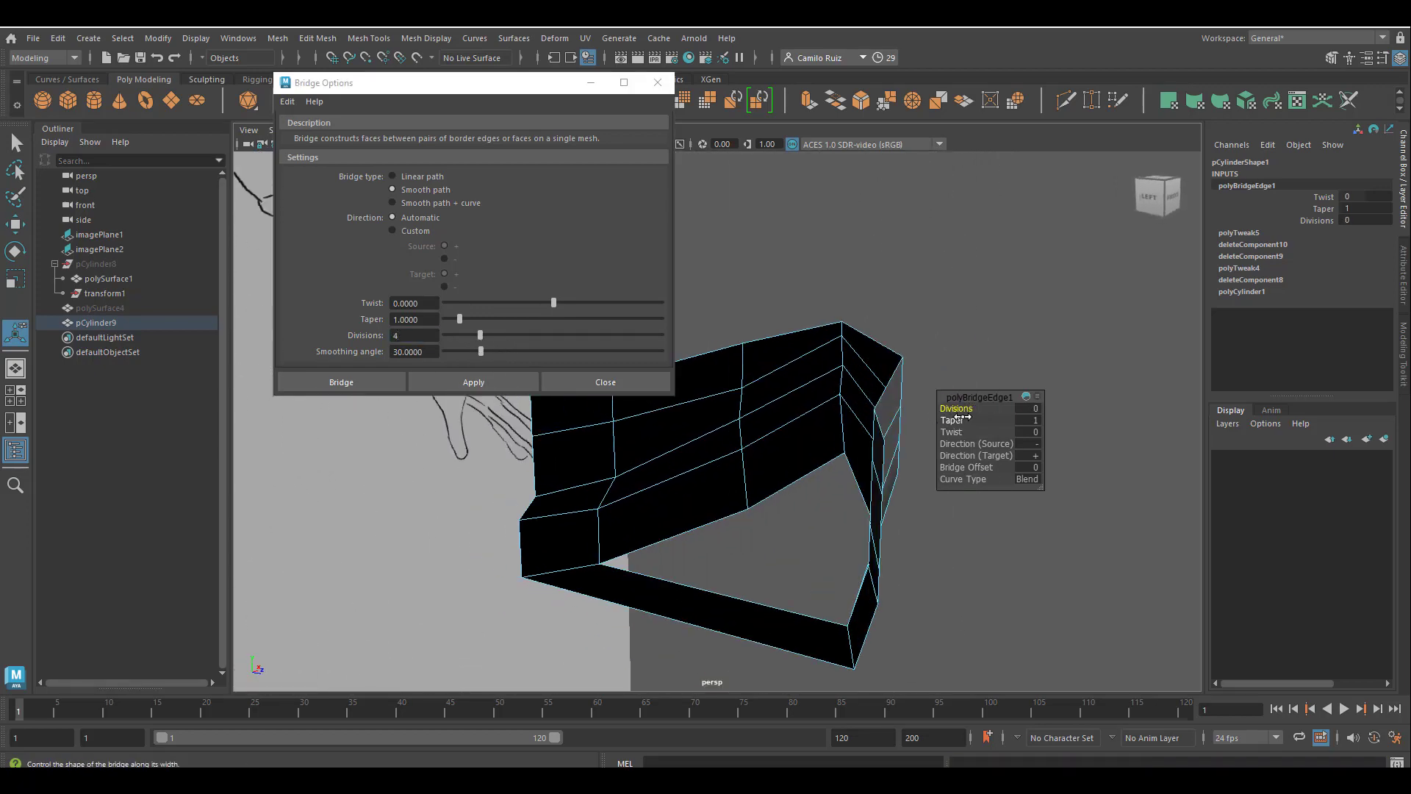
{"action": "left_click_drag", "start_coordinate": [961, 411], "coordinate": [954, 411]}
{"action": "left_click_drag", "start_coordinate": [957, 433], "coordinate": [887, 452]}
{"action": "left_click_drag", "start_coordinate": [885, 454], "coordinate": [668, 513], "text": "alt"}
{"action": "left_click_drag", "start_coordinate": [954, 456], "coordinate": [916, 461]}
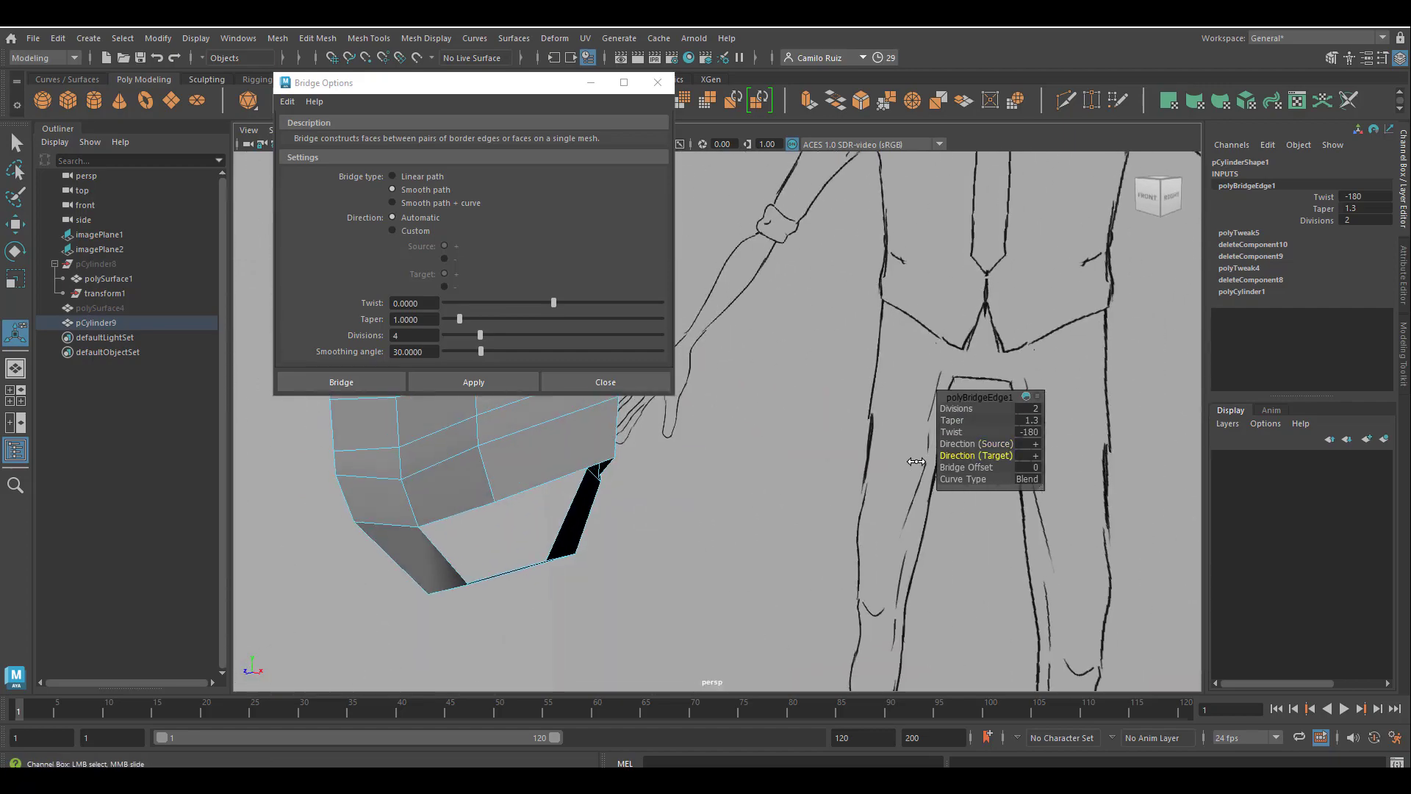
Set the crotch bridge's Divisions to 5 and its Bridge Offset to 6.
{"action": "left_click_drag", "start_coordinate": [956, 410], "coordinate": [989, 414]}
{"action": "left_click_drag", "start_coordinate": [701, 540], "coordinate": [681, 478], "text": "alt"}
{"action": "right_click_drag", "start_coordinate": [722, 479], "coordinate": [689, 488], "text": "alt"}
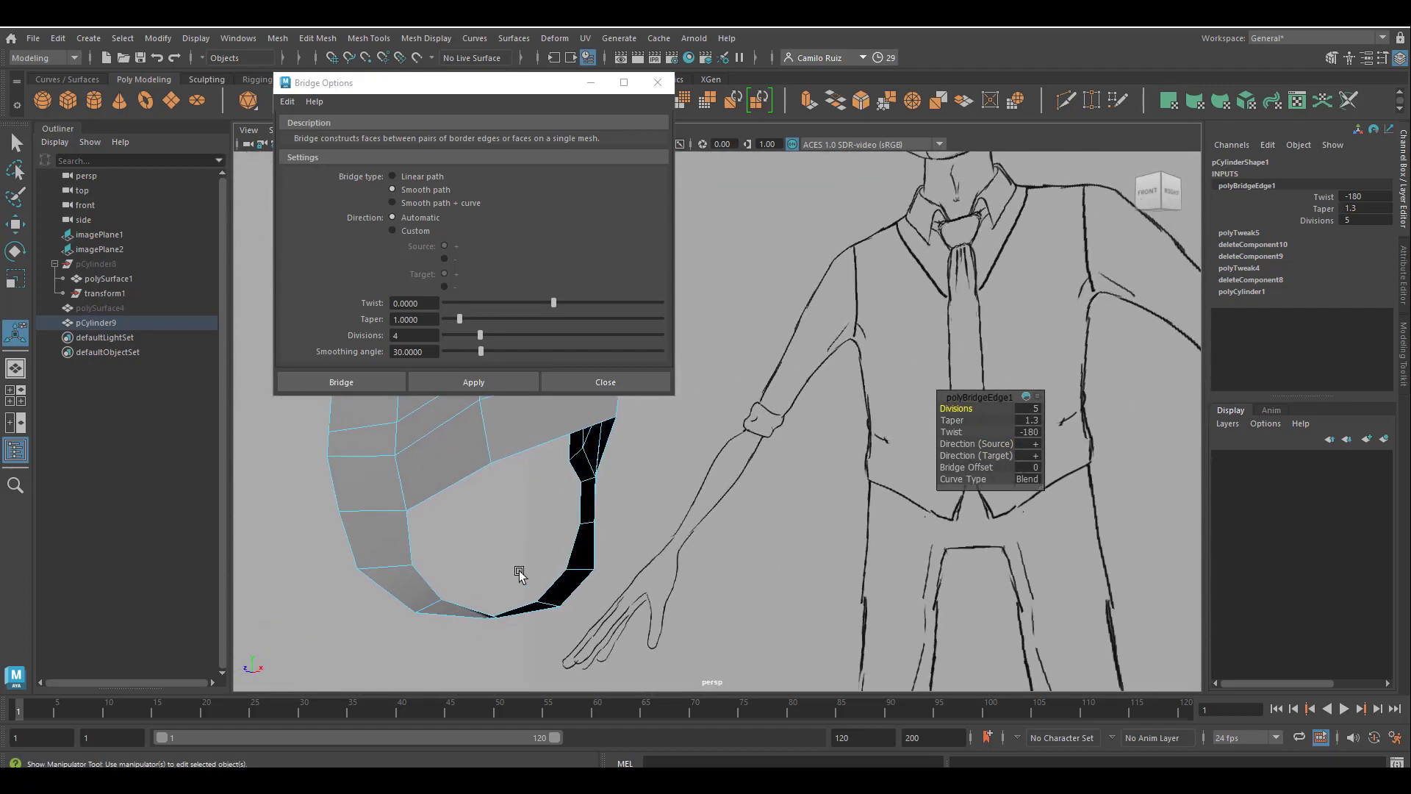
{"action": "middle_click_drag", "start_coordinate": [574, 552], "coordinate": [700, 568], "text": "alt"}
{"action": "mouse_move", "coordinate": [700, 567]}
{"action": "left_mouse_down", "text": "alt"}
{"action": "mouse_move", "coordinate": [652, 576]}
{"action": "mouse_move", "coordinate": [661, 586]}
{"action": "left_mouse_up", "text": "alt"}
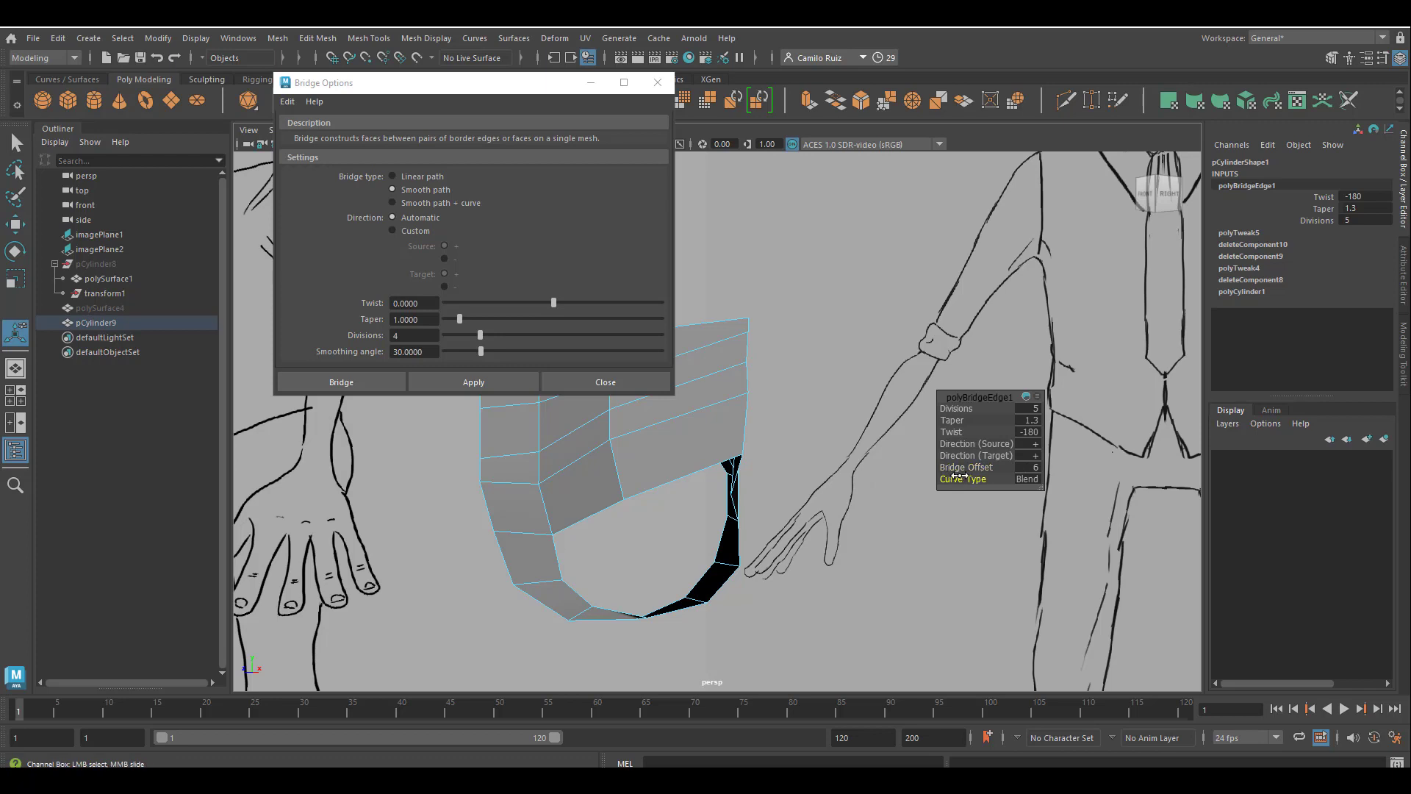
Set the crotch bridge to 3 Divisions, Taper 3.7, Twist -152.498 and Bridge Offset 7, with Curve as its Curve Type.
{"action": "left_click_drag", "start_coordinate": [959, 476], "coordinate": [963, 419]}
{"action": "left_click_drag", "start_coordinate": [953, 408], "coordinate": [935, 417]}
{"action": "left_click_drag", "start_coordinate": [958, 479], "coordinate": [926, 485]}
{"action": "mouse_move", "coordinate": [892, 483]}
{"action": "left_mouse_down", "text": "alt"}
{"action": "mouse_move", "coordinate": [885, 360]}
{"action": "mouse_move", "coordinate": [909, 471]}
{"action": "mouse_move", "coordinate": [942, 477]}
{"action": "mouse_move", "coordinate": [835, 495]}
{"action": "mouse_move", "coordinate": [921, 490]}
{"action": "mouse_move", "coordinate": [851, 515]}
{"action": "mouse_move", "coordinate": [941, 495]}
{"action": "mouse_move", "coordinate": [972, 459]}
{"action": "mouse_move", "coordinate": [891, 466]}
{"action": "mouse_move", "coordinate": [768, 541]}
{"action": "mouse_move", "coordinate": [869, 536]}
{"action": "mouse_move", "coordinate": [826, 540]}
{"action": "mouse_move", "coordinate": [848, 539]}
{"action": "left_mouse_up", "text": "alt"}
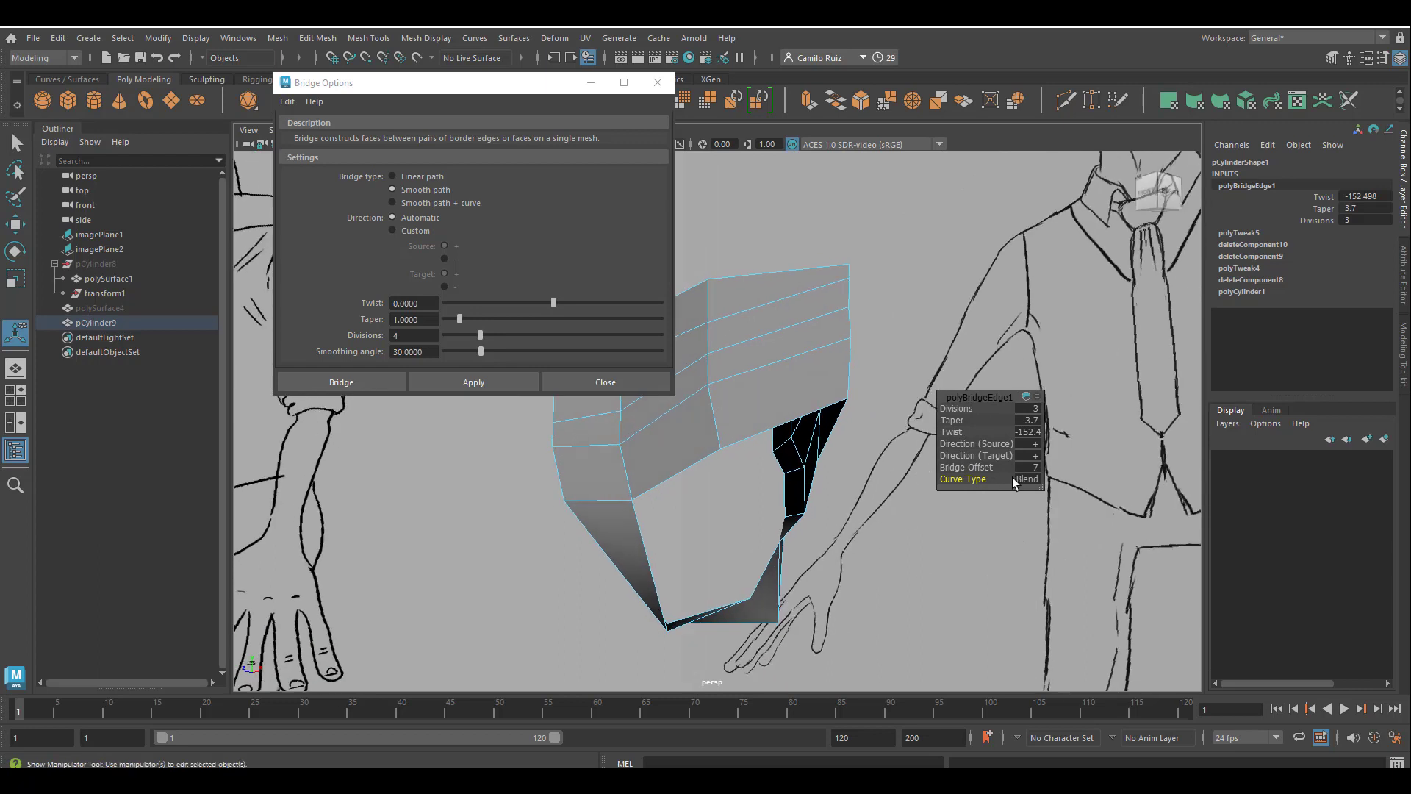
{"action": "left_click_drag", "start_coordinate": [981, 483], "coordinate": [1055, 483]}
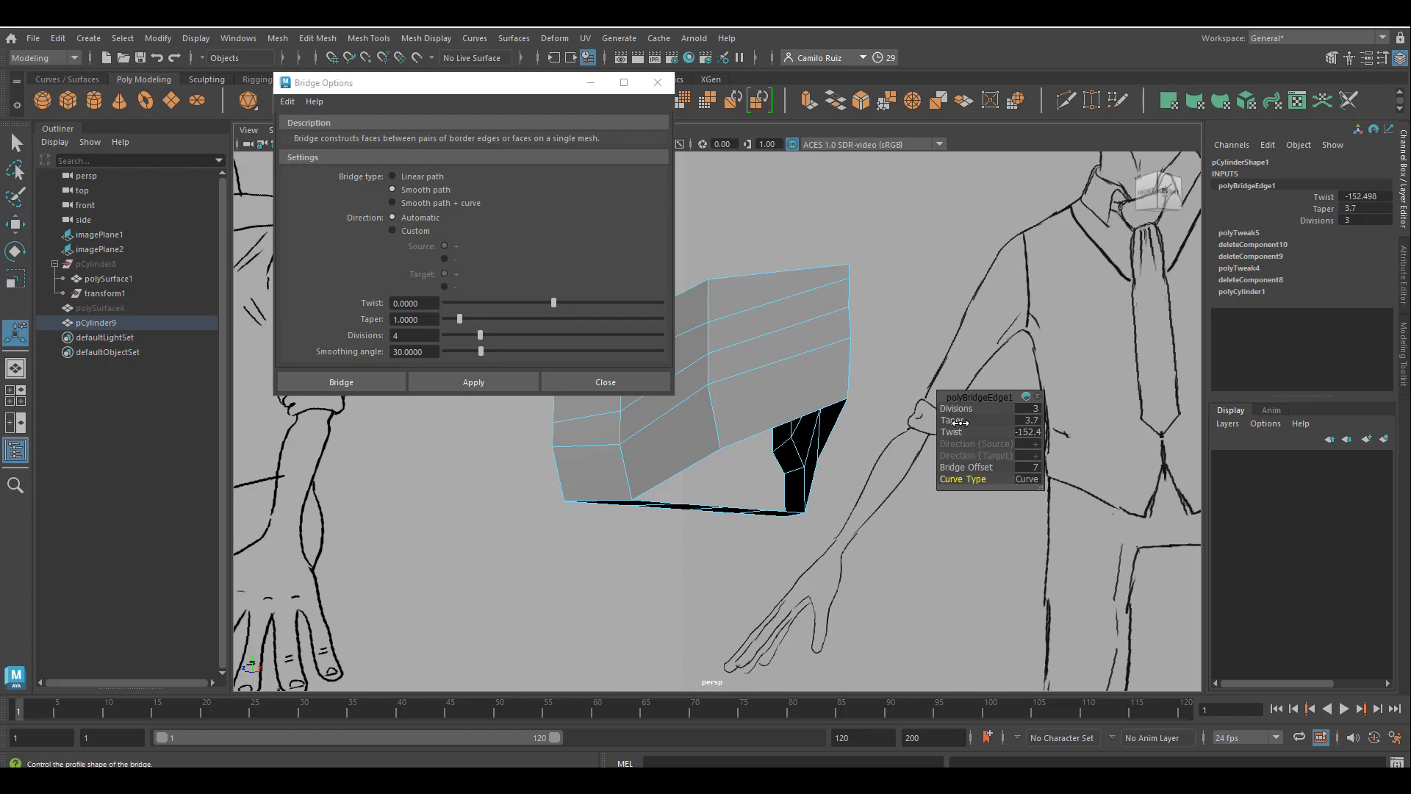
Set the crotch bridge's Taper to 3.1 and Twist to -159.374, and close the bridge options.
{"action": "mouse_move", "coordinate": [958, 409]}
{"action": "left_mouse_down"}
{"action": "mouse_move", "coordinate": [738, 434]}
{"action": "mouse_move", "coordinate": [749, 436]}
{"action": "left_mouse_up"}
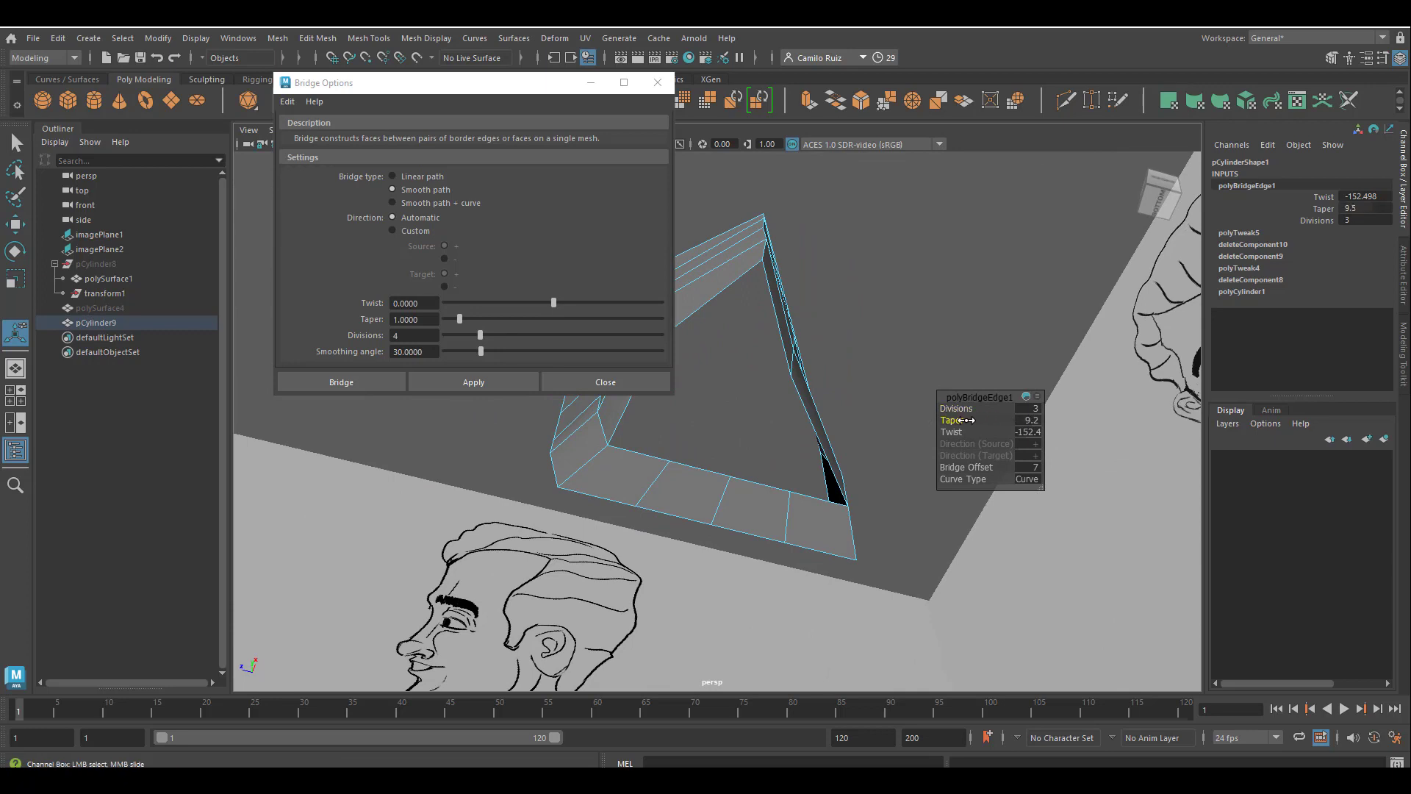
{"action": "left_click_drag", "start_coordinate": [951, 431], "coordinate": [939, 420]}
{"action": "left_click_drag", "start_coordinate": [742, 507], "coordinate": [718, 559], "text": "alt"}
{"action": "left_click", "coordinate": [641, 375]}
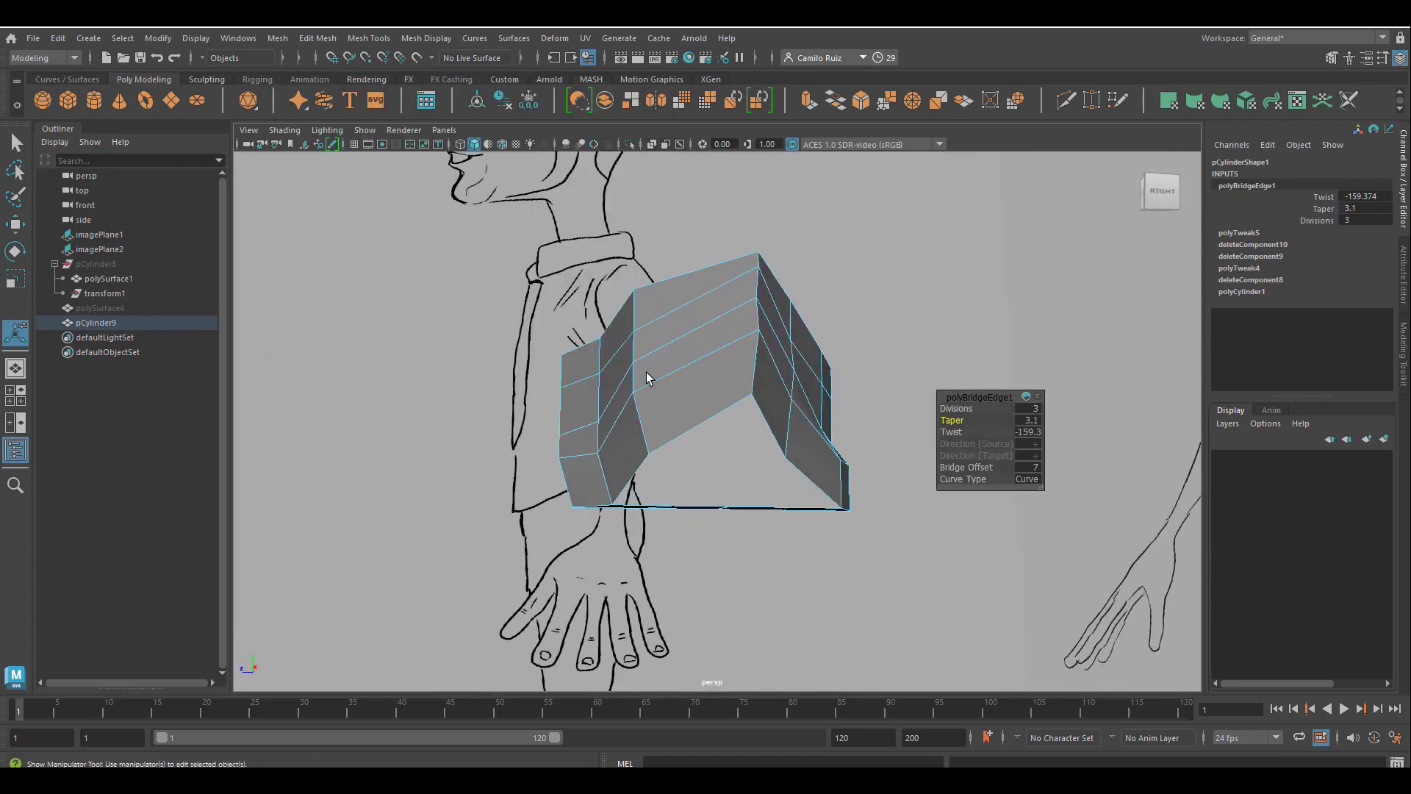
In the side view, lower the vertices in the middle of the crotch bridge to form a rounded curve.
{"action": "mouse_move", "coordinate": [702, 494]}
{"action": "left_mouse_down", "text": "alt"}
{"action": "mouse_move", "coordinate": [734, 473]}
{"action": "mouse_move", "coordinate": [706, 460]}
{"action": "mouse_move", "coordinate": [724, 489]}
{"action": "left_mouse_up", "text": "alt"}
{"action": "right_click", "coordinate": [690, 355]}
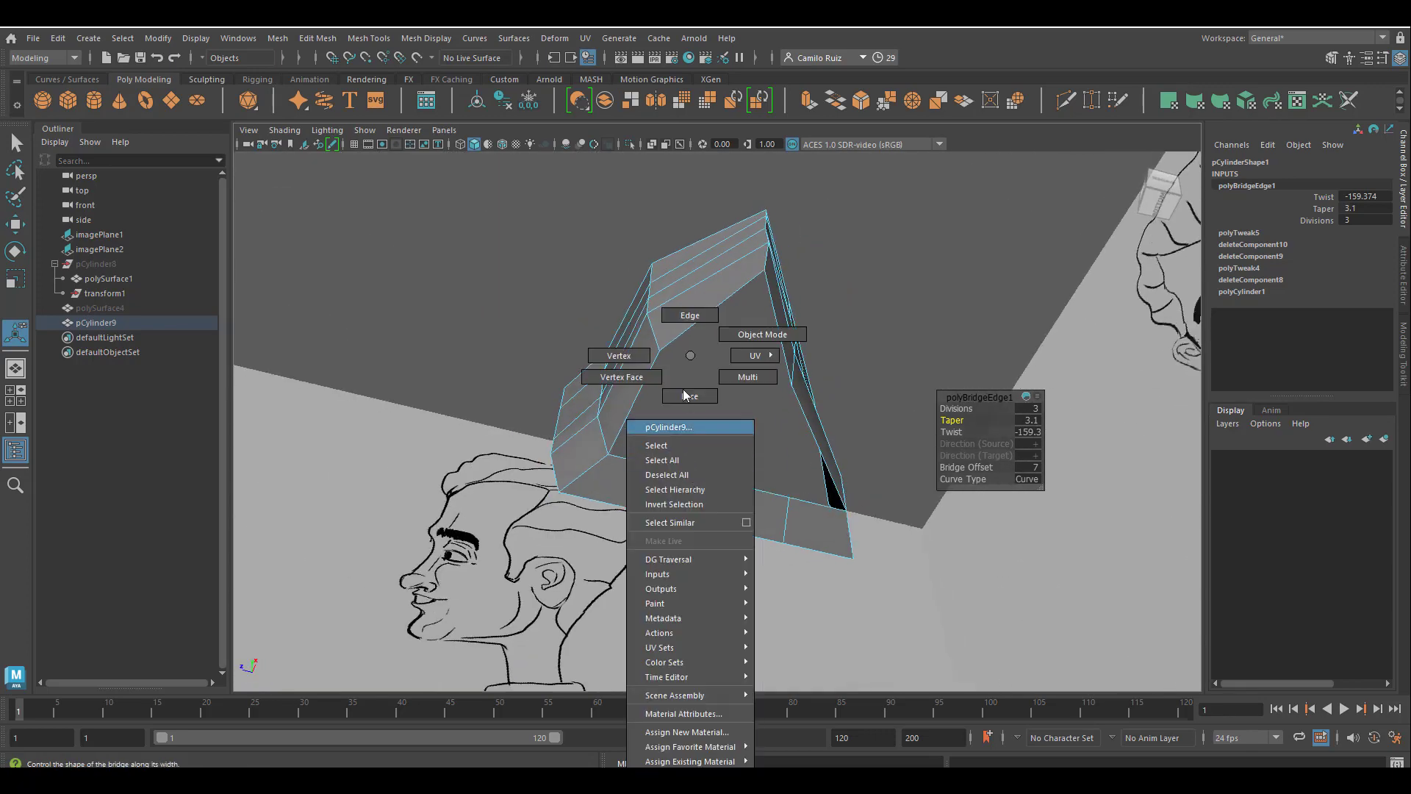
{"action": "left_click", "coordinate": [619, 355]}
{"action": "key", "text": "space"}
{"action": "key", "text": "space"}
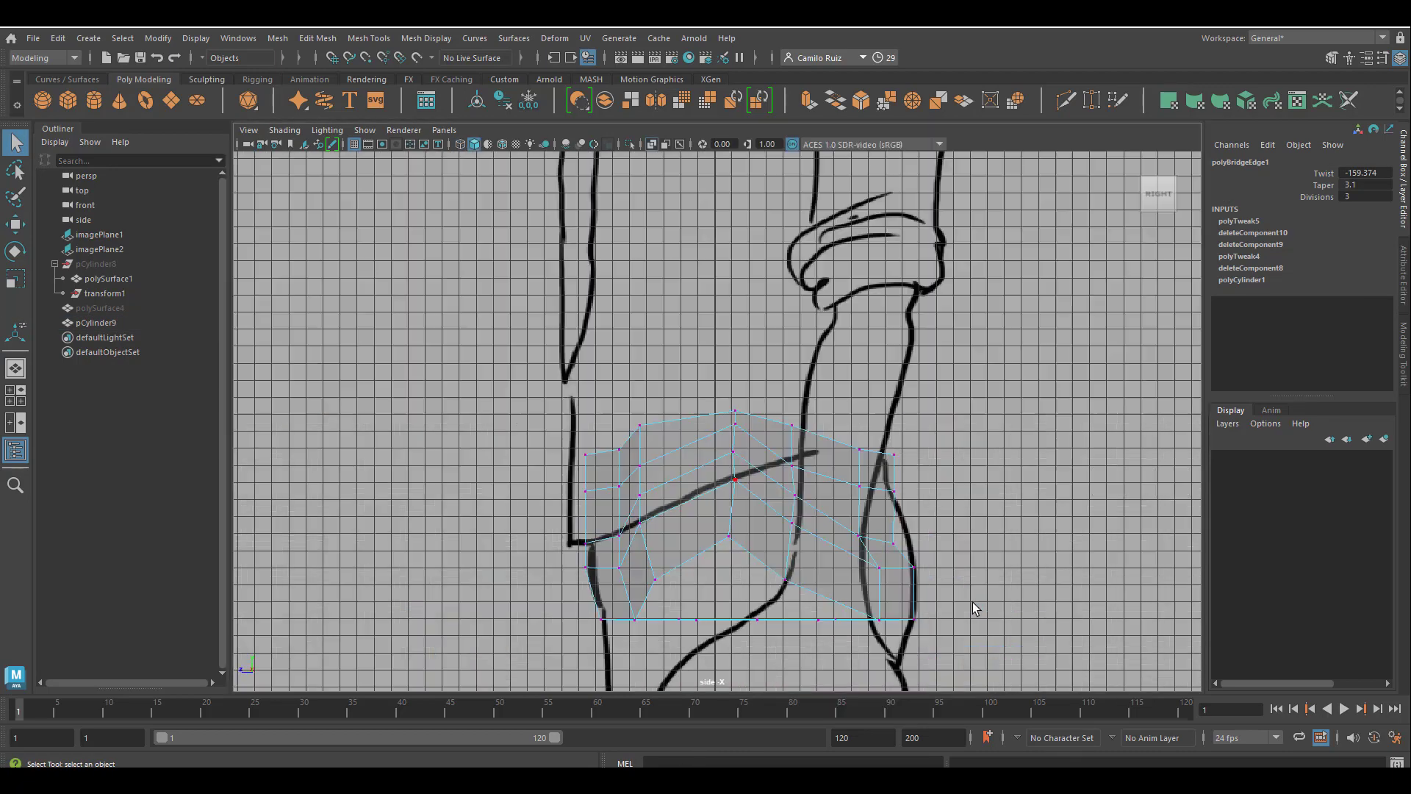
{"action": "middle_click_drag", "start_coordinate": [898, 615], "coordinate": [955, 576], "text": "alt"}
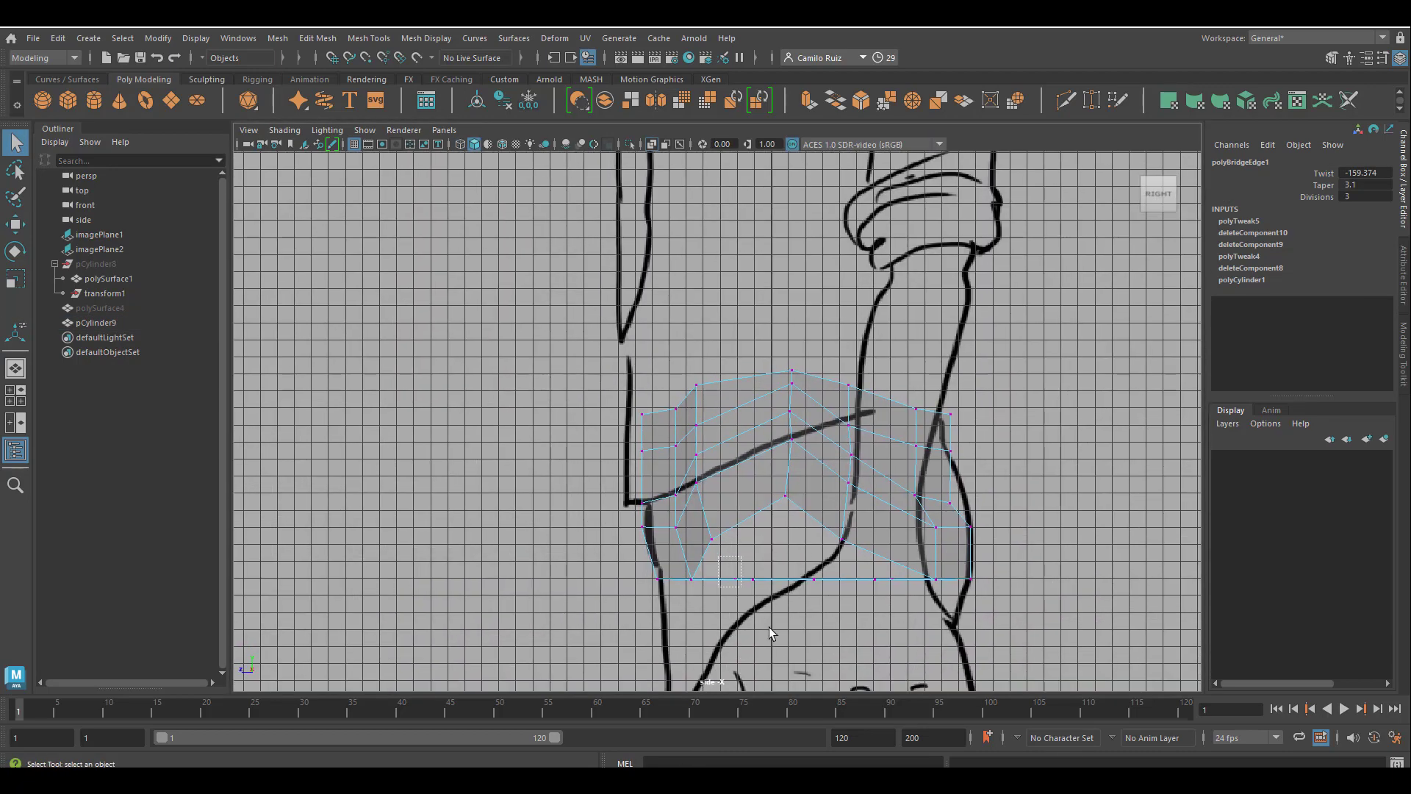
{"action": "left_click_drag", "start_coordinate": [769, 628], "coordinate": [770, 616]}
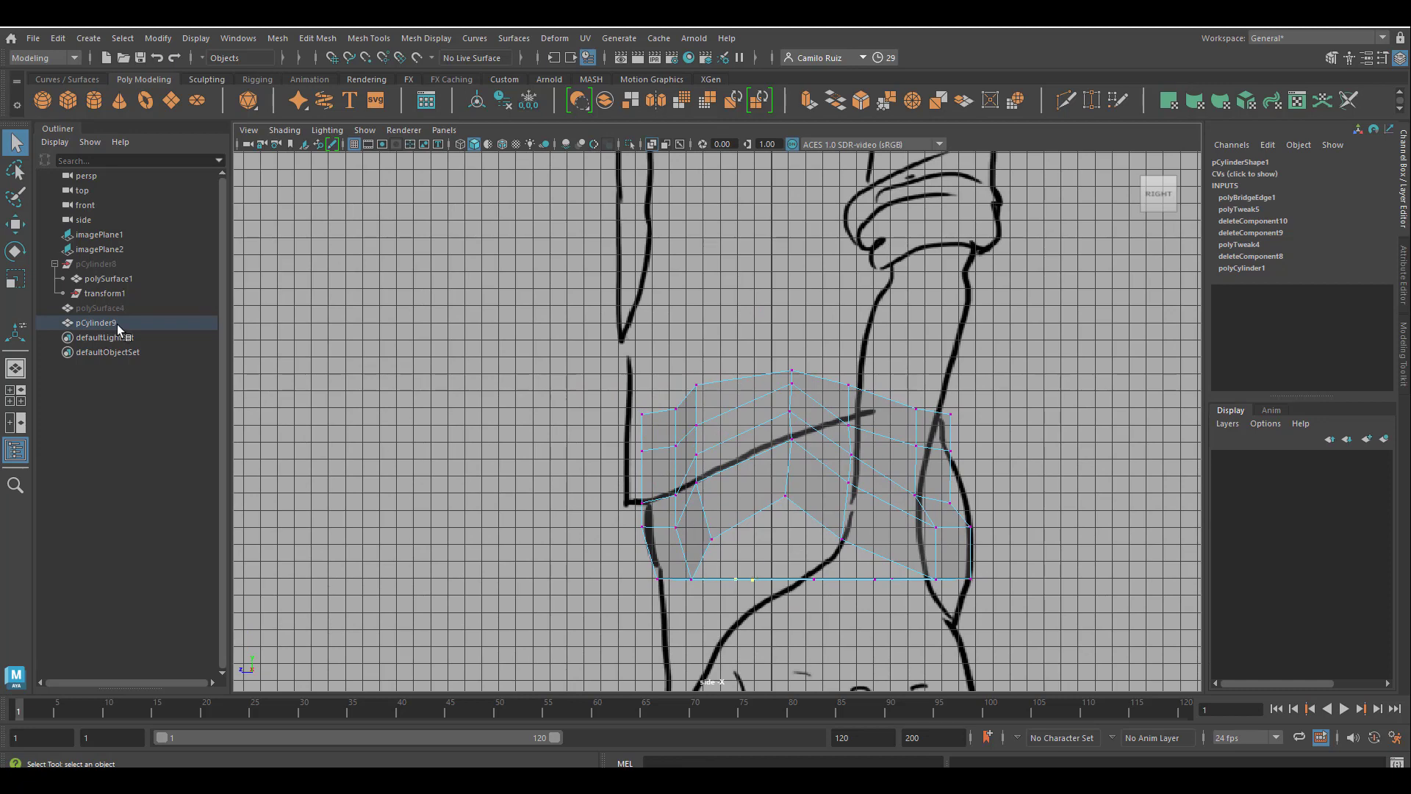
{"action": "key", "text": "w"}
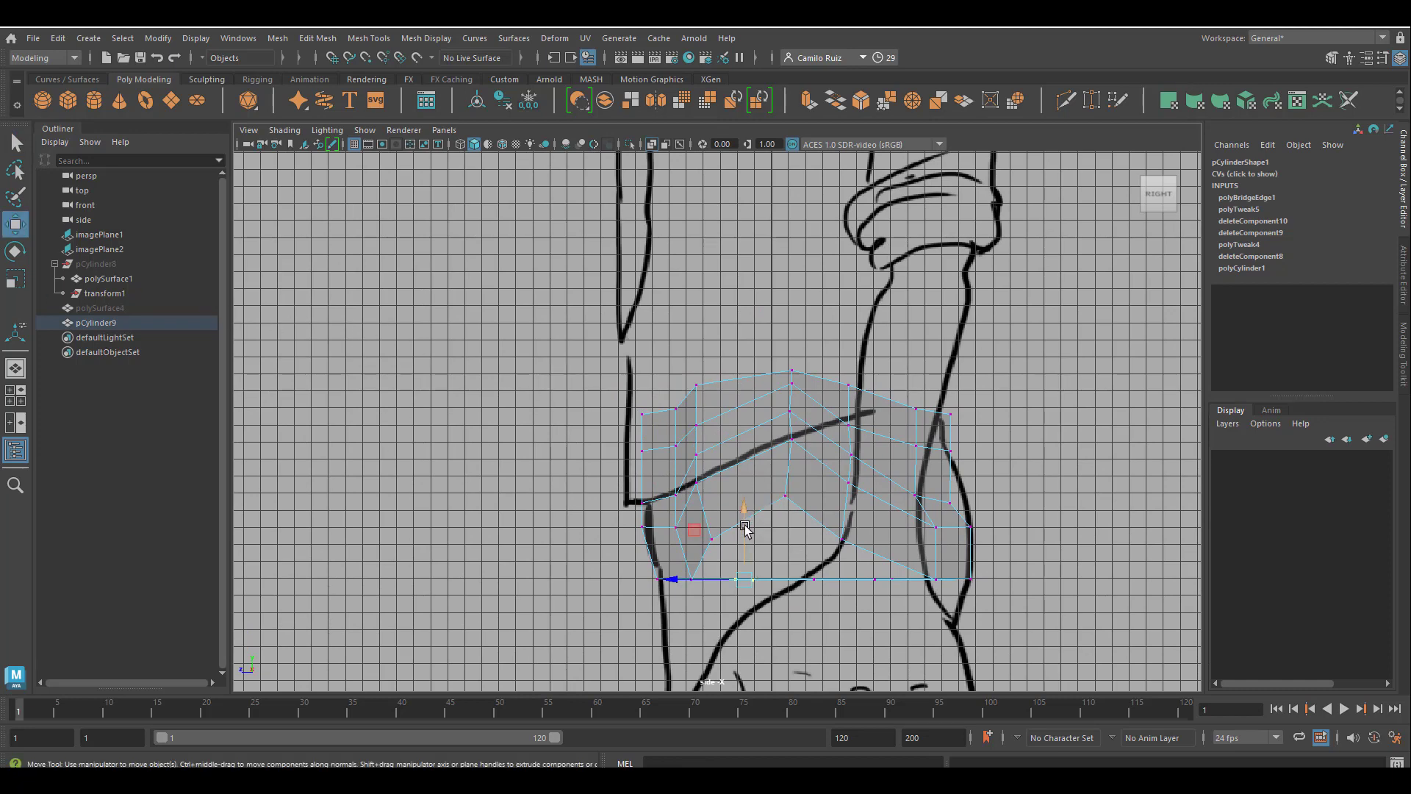
{"action": "left_click_drag", "start_coordinate": [744, 527], "coordinate": [743, 556]}
{"action": "left_click", "coordinate": [821, 588]}
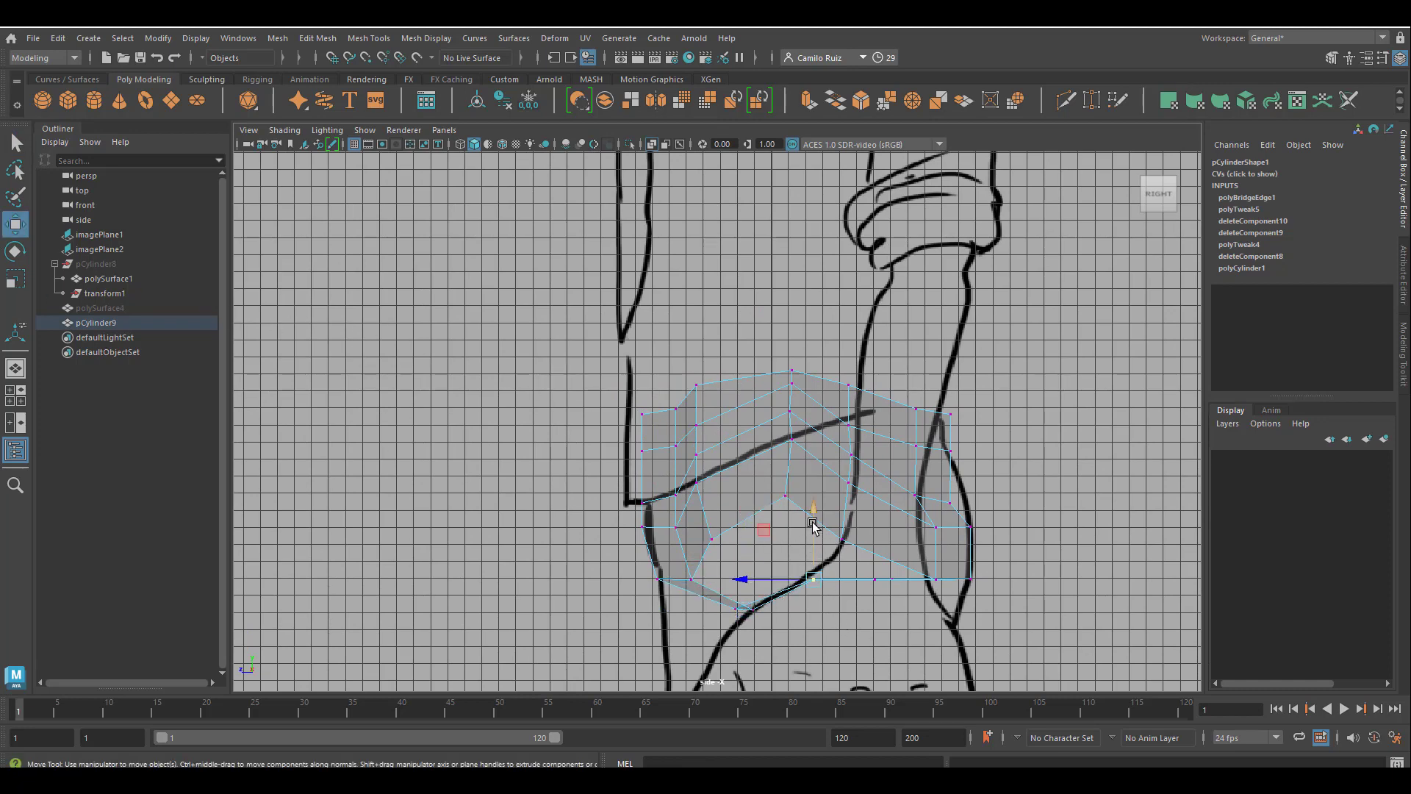
{"action": "left_click_drag", "start_coordinate": [813, 525], "coordinate": [918, 630]}
{"action": "left_click_drag", "start_coordinate": [886, 525], "coordinate": [895, 566]}
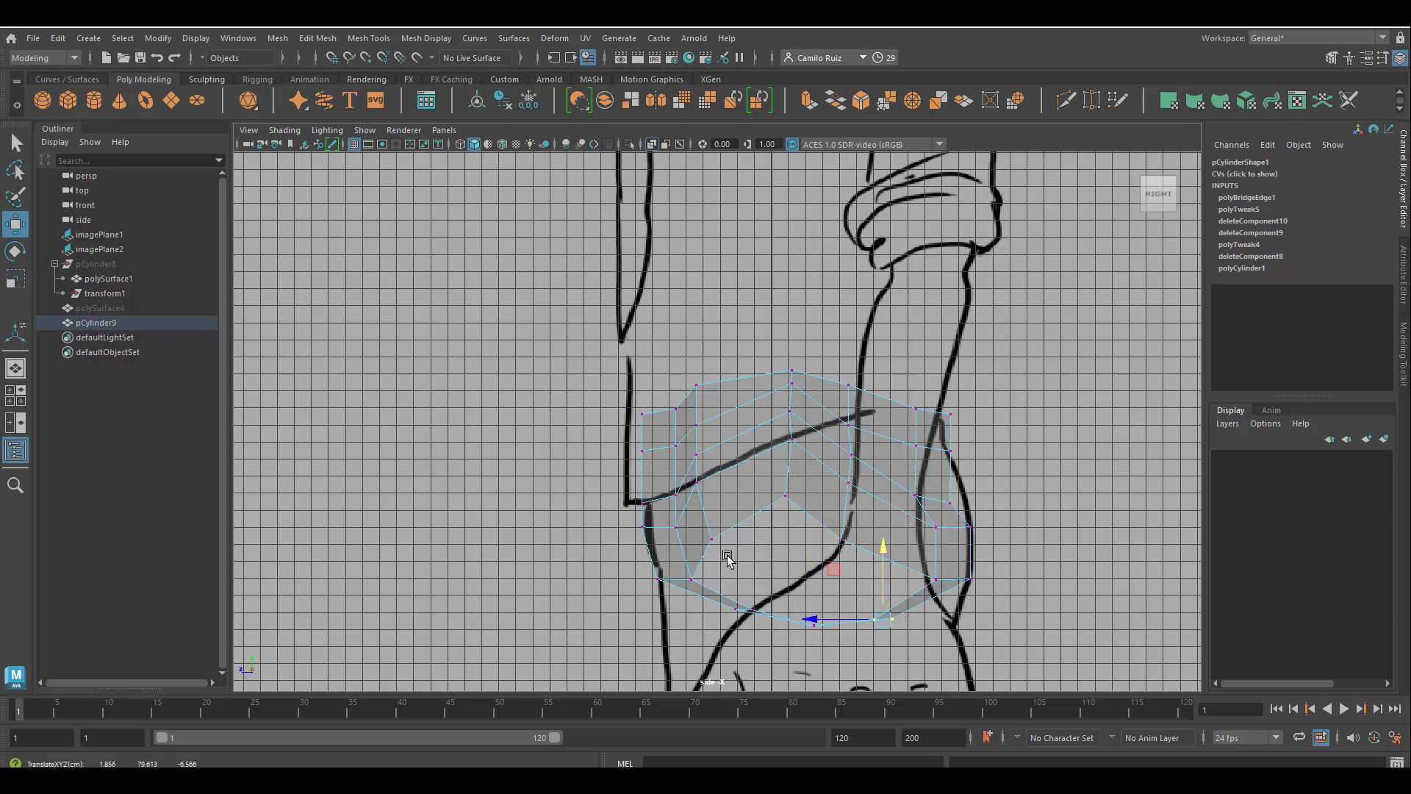
Raise the bottom-edge vertex just behind the middle of the hip's outer side.
{"action": "middle_click_drag", "start_coordinate": [863, 582], "coordinate": [744, 517], "text": "alt"}
{"action": "scroll", "coordinate": [757, 522], "scroll_direction": "up", "scroll_amount": 3}
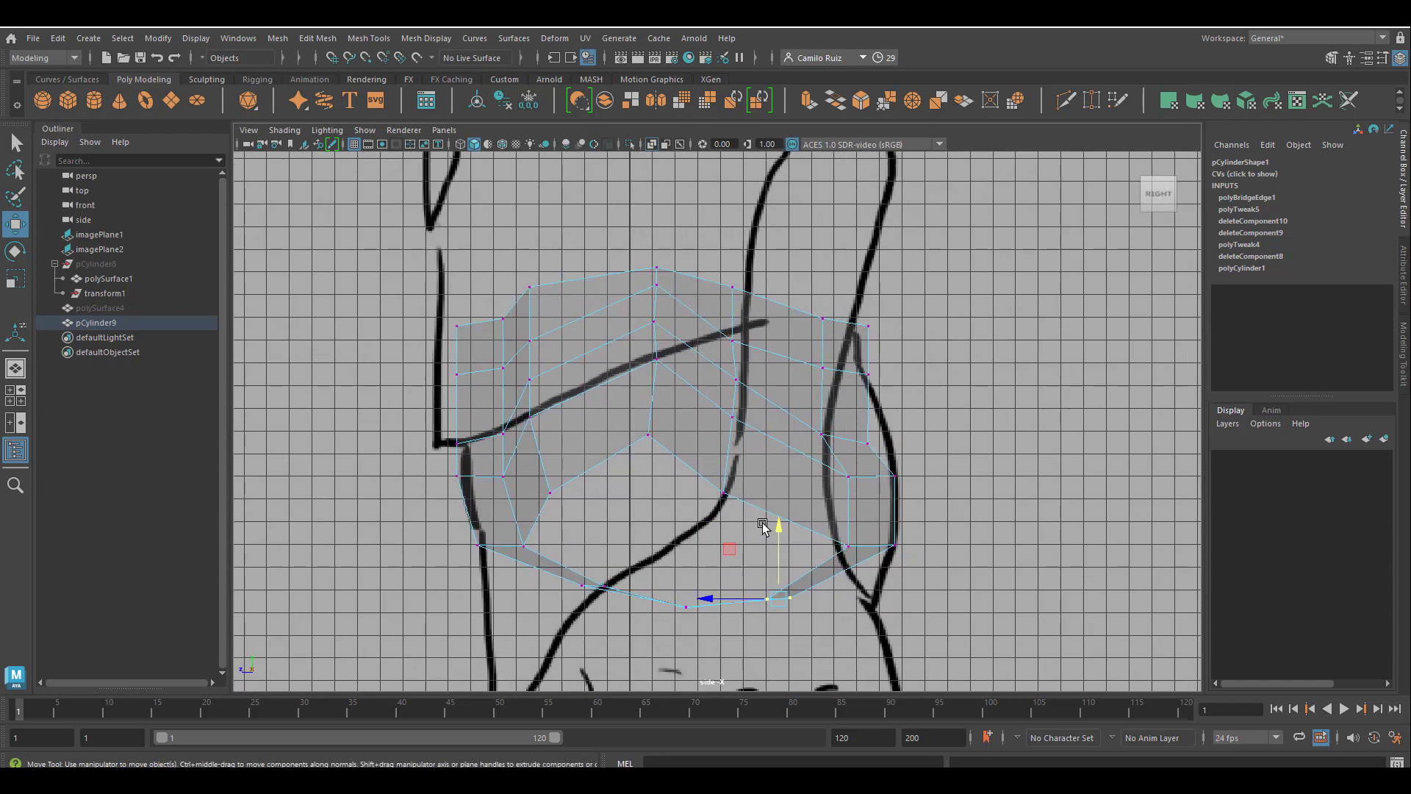
{"action": "left_click", "coordinate": [727, 509]}
{"action": "left_click_drag", "start_coordinate": [721, 421], "coordinate": [733, 389]}
Spread the crotch bridge's front and rear lower vertices apart toward the front and back outlines of the side drawing.
{"action": "left_click_drag", "start_coordinate": [843, 596], "coordinate": [750, 614], "text": "alt"}
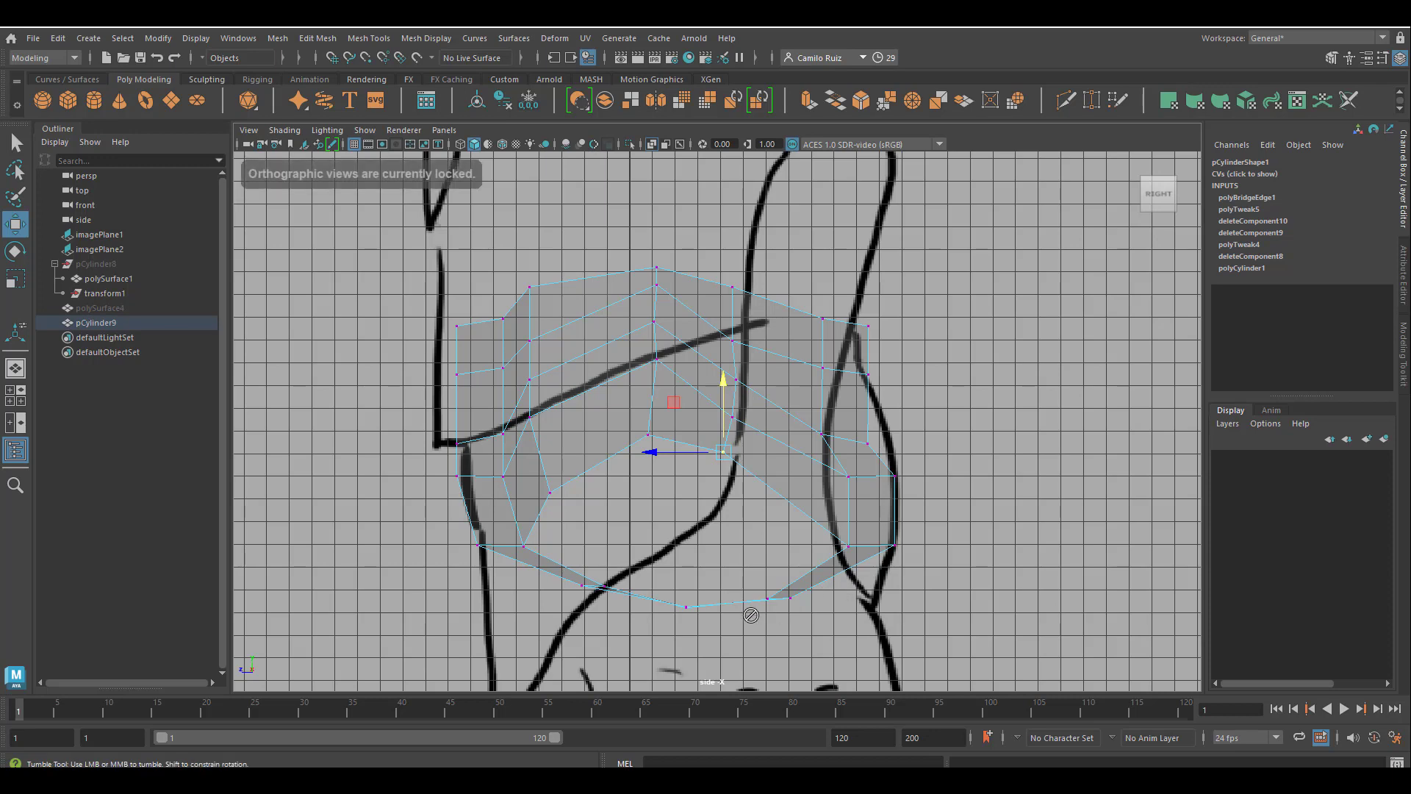
{"action": "key", "text": "space"}
{"action": "key", "text": "space"}
{"action": "left_click_drag", "start_coordinate": [1065, 306], "coordinate": [791, 537], "text": "alt"}
{"action": "key", "text": "space"}
{"action": "key", "text": "space"}
{"action": "left_click_drag", "start_coordinate": [578, 469], "coordinate": [461, 535]}
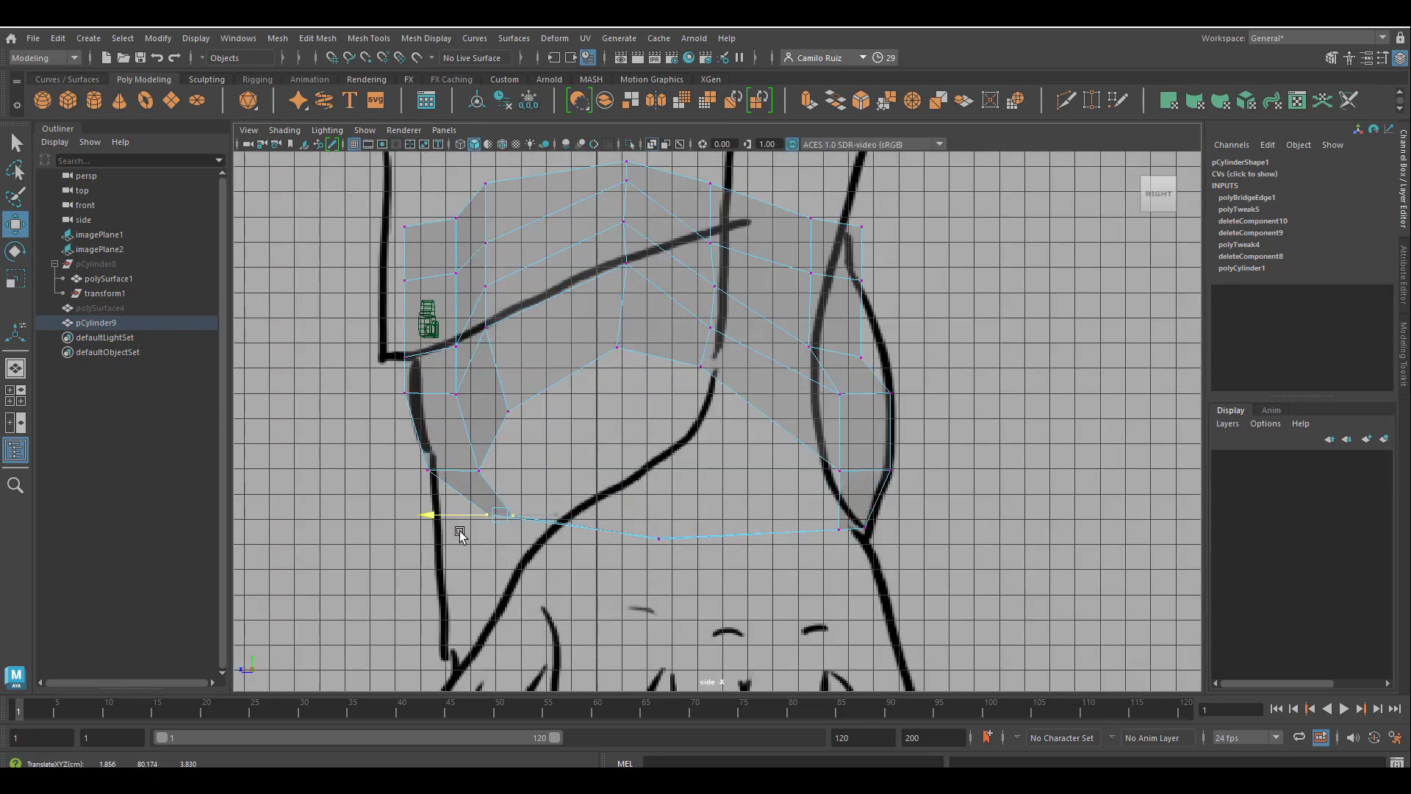
{"action": "right_click_drag", "start_coordinate": [558, 483], "coordinate": [625, 455]}
{"action": "left_click", "coordinate": [666, 511]}
{"action": "left_click", "coordinate": [663, 537]}
Lower the vertex column at the middle of the hip's side and shift the column behind it slightly backward.
{"action": "right_click", "coordinate": [651, 467]}
{"action": "right_click_drag", "start_coordinate": [495, 355], "coordinate": [423, 355]}
{"action": "middle_click_drag", "start_coordinate": [748, 463], "coordinate": [741, 563], "text": "alt"}
{"action": "left_click_drag", "start_coordinate": [600, 271], "coordinate": [654, 451]}
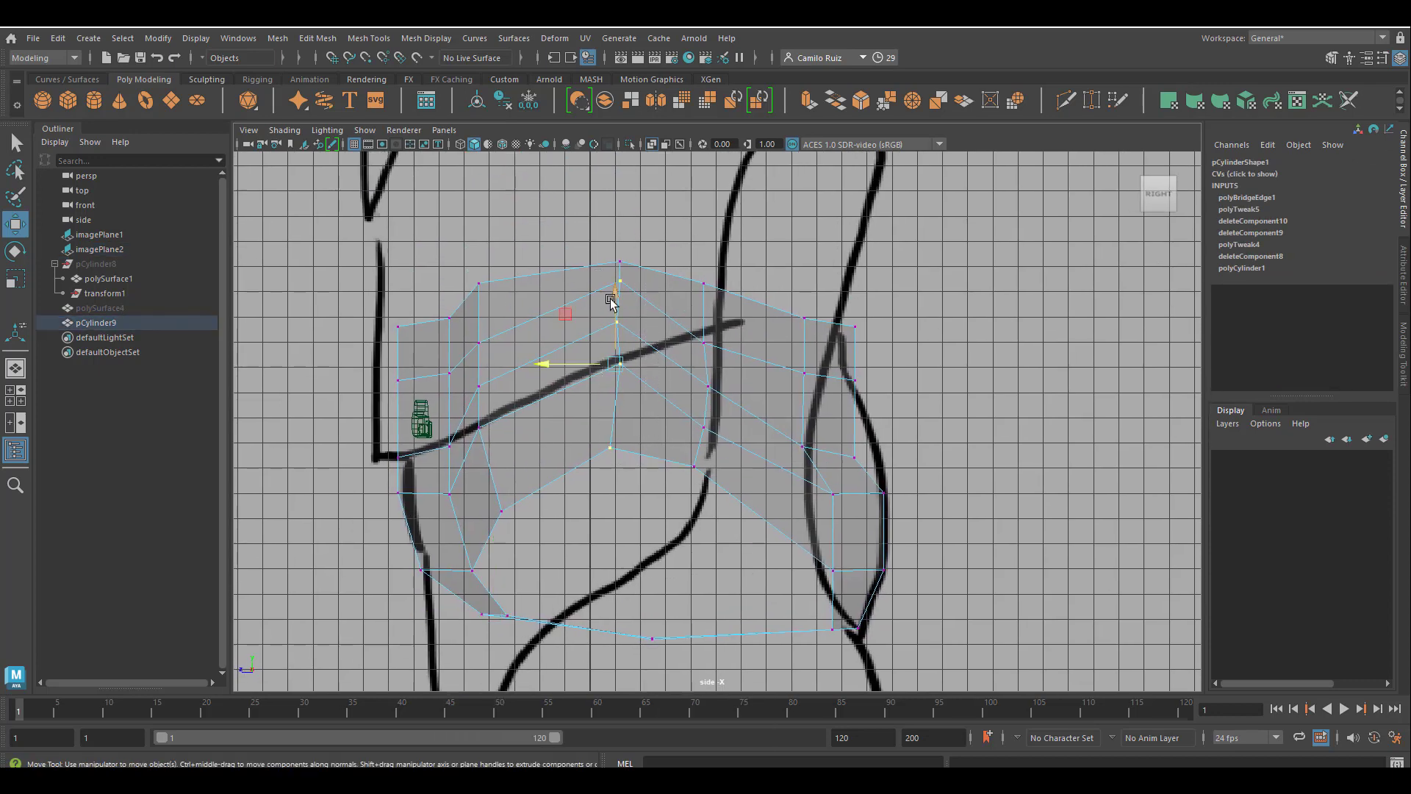
{"action": "left_click_drag", "start_coordinate": [610, 297], "coordinate": [727, 481]}
{"action": "left_click_drag", "start_coordinate": [652, 404], "coordinate": [671, 404]}
Move the upper back vertices of the hips to match the back outline of the side drawing.
{"action": "left_click_drag", "start_coordinate": [782, 356], "coordinate": [821, 467]}
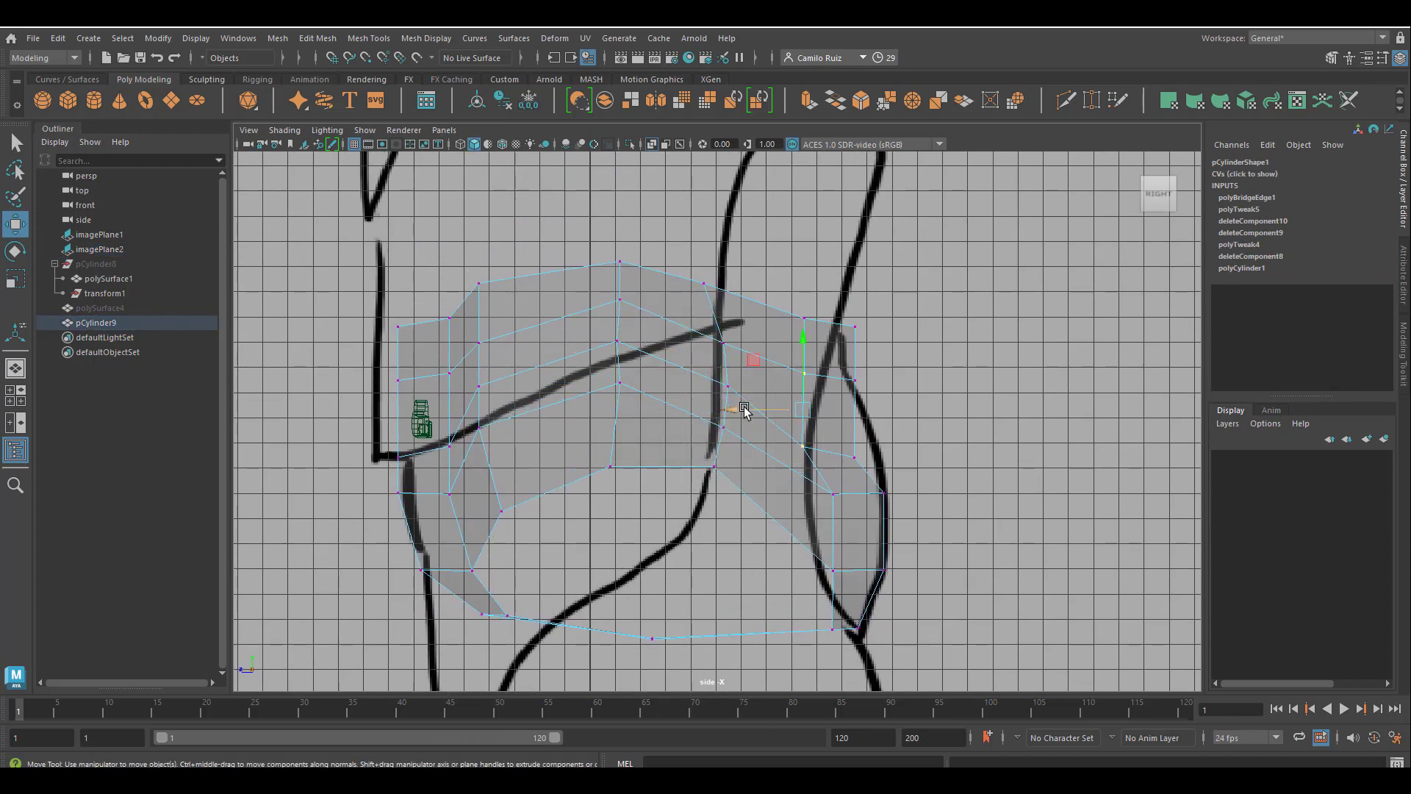
{"action": "left_click_drag", "start_coordinate": [737, 406], "coordinate": [758, 403]}
{"action": "left_click_drag", "start_coordinate": [893, 295], "coordinate": [839, 344]}
{"action": "left_click_drag", "start_coordinate": [814, 327], "coordinate": [802, 368]}
{"action": "left_click_drag", "start_coordinate": [866, 366], "coordinate": [797, 391]}
{"action": "left_click", "coordinate": [776, 378]}
{"action": "left_click", "coordinate": [816, 361]}
{"action": "right_click_drag", "start_coordinate": [817, 360], "coordinate": [754, 360]}
{"action": "left_click_drag", "start_coordinate": [813, 365], "coordinate": [774, 377]}
Shift the lower back vertices of the hips backward to follow the curve of the buttocks in the side drawing.
{"action": "left_click_drag", "start_coordinate": [870, 471], "coordinate": [811, 436]}
{"action": "left_click_drag", "start_coordinate": [810, 450], "coordinate": [834, 447]}
{"action": "left_click_drag", "start_coordinate": [859, 394], "coordinate": [859, 384]}
{"action": "mouse_move", "coordinate": [818, 482]}
{"action": "left_mouse_down"}
{"action": "mouse_move", "coordinate": [841, 516]}
{"action": "mouse_move", "coordinate": [823, 491]}
{"action": "left_mouse_up"}
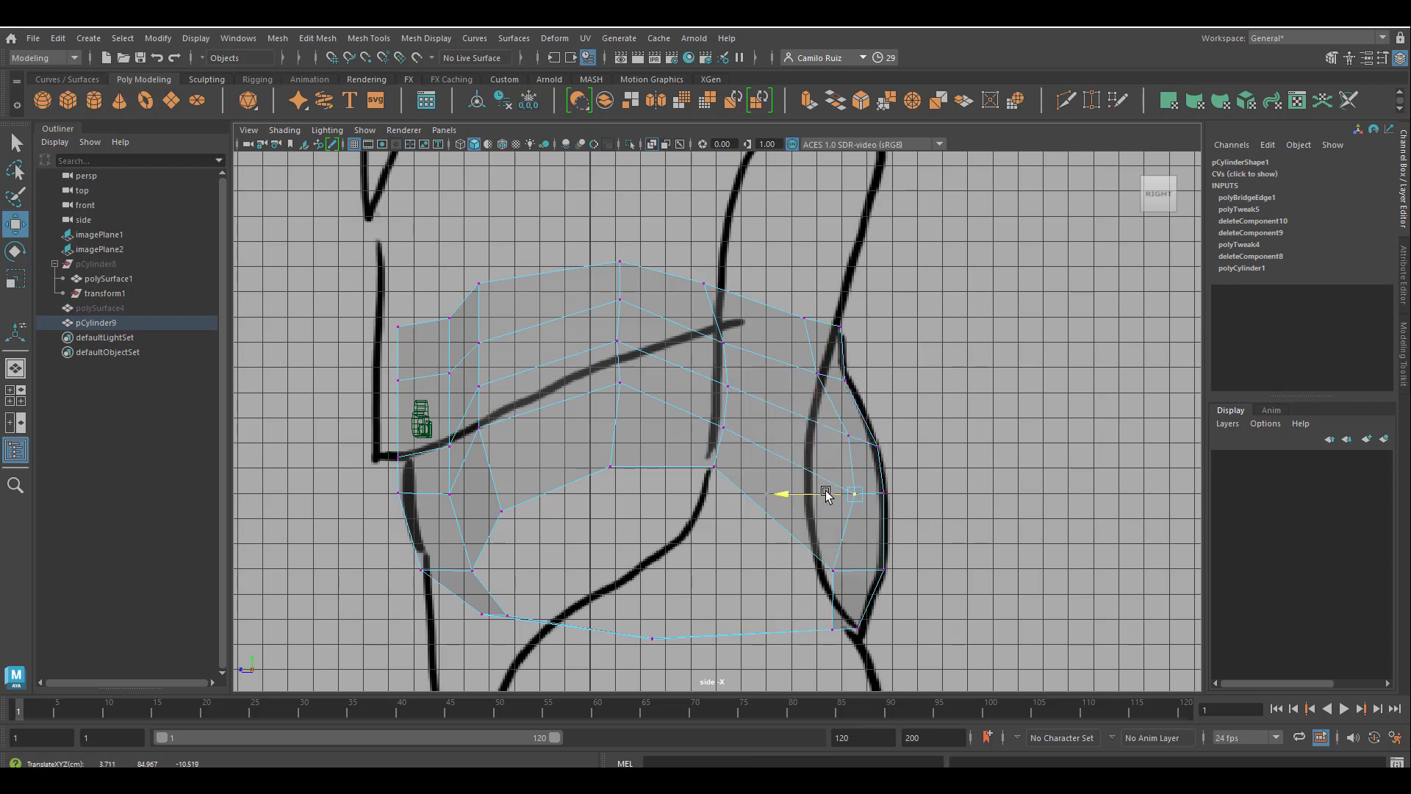
{"action": "left_click_drag", "start_coordinate": [792, 540], "coordinate": [807, 576]}
Lower the front columns and the middle side column of vertices toward the sloping hem line in the side drawing.
{"action": "middle_click_drag", "start_coordinate": [580, 537], "coordinate": [727, 589], "text": "alt"}
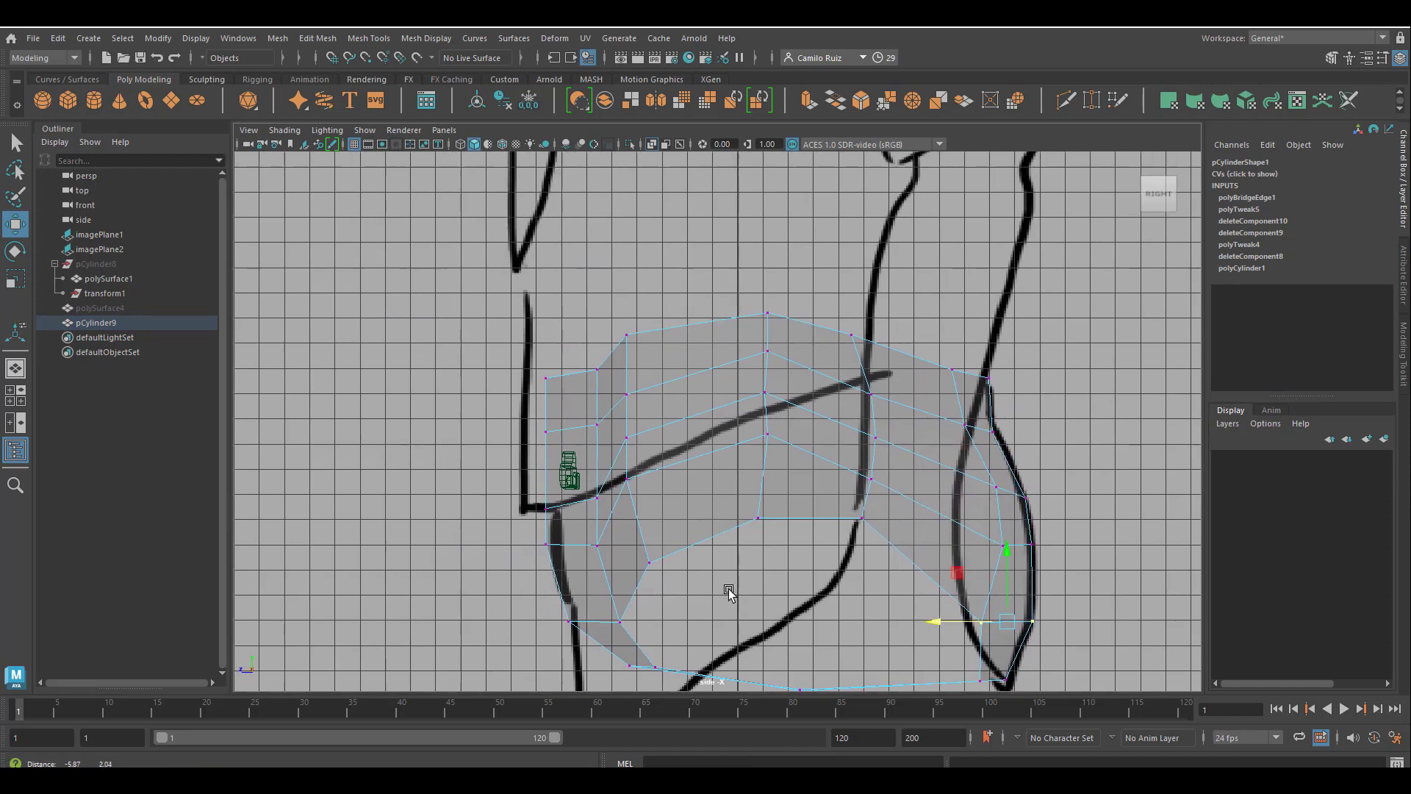
{"action": "left_click_drag", "start_coordinate": [502, 309], "coordinate": [638, 384]}
{"action": "left_click_drag", "start_coordinate": [583, 288], "coordinate": [583, 308]}
{"action": "left_click_drag", "start_coordinate": [725, 293], "coordinate": [795, 474]}
{"action": "left_click_drag", "start_coordinate": [766, 305], "coordinate": [766, 337]}
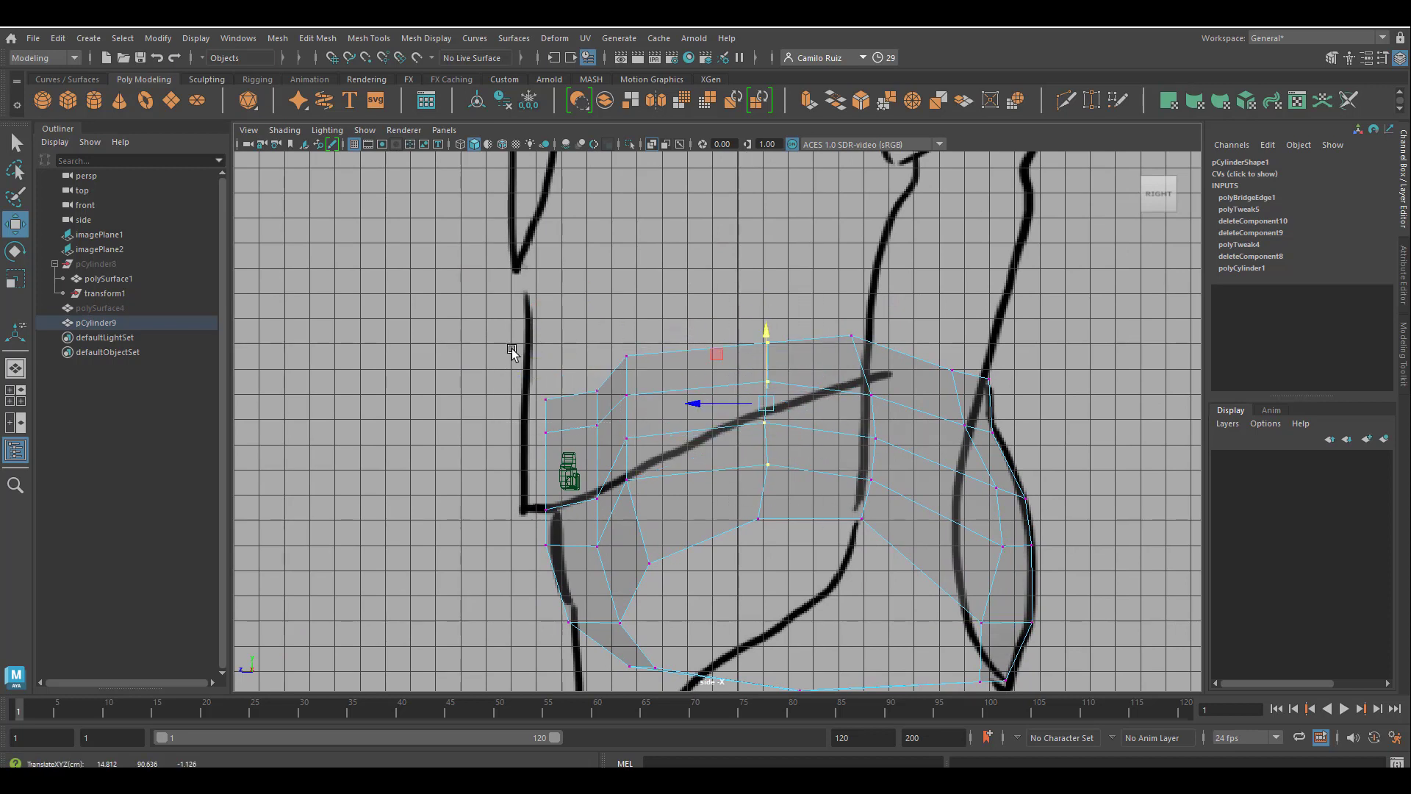
{"action": "left_click_drag", "start_coordinate": [510, 349], "coordinate": [640, 558]}
{"action": "left_click_drag", "start_coordinate": [589, 403], "coordinate": [627, 430]}
Move the third vertex column from the front back and down, and lower the frontmost upper vertices to follow the hem line.
{"action": "left_click_drag", "start_coordinate": [615, 365], "coordinate": [647, 504]}
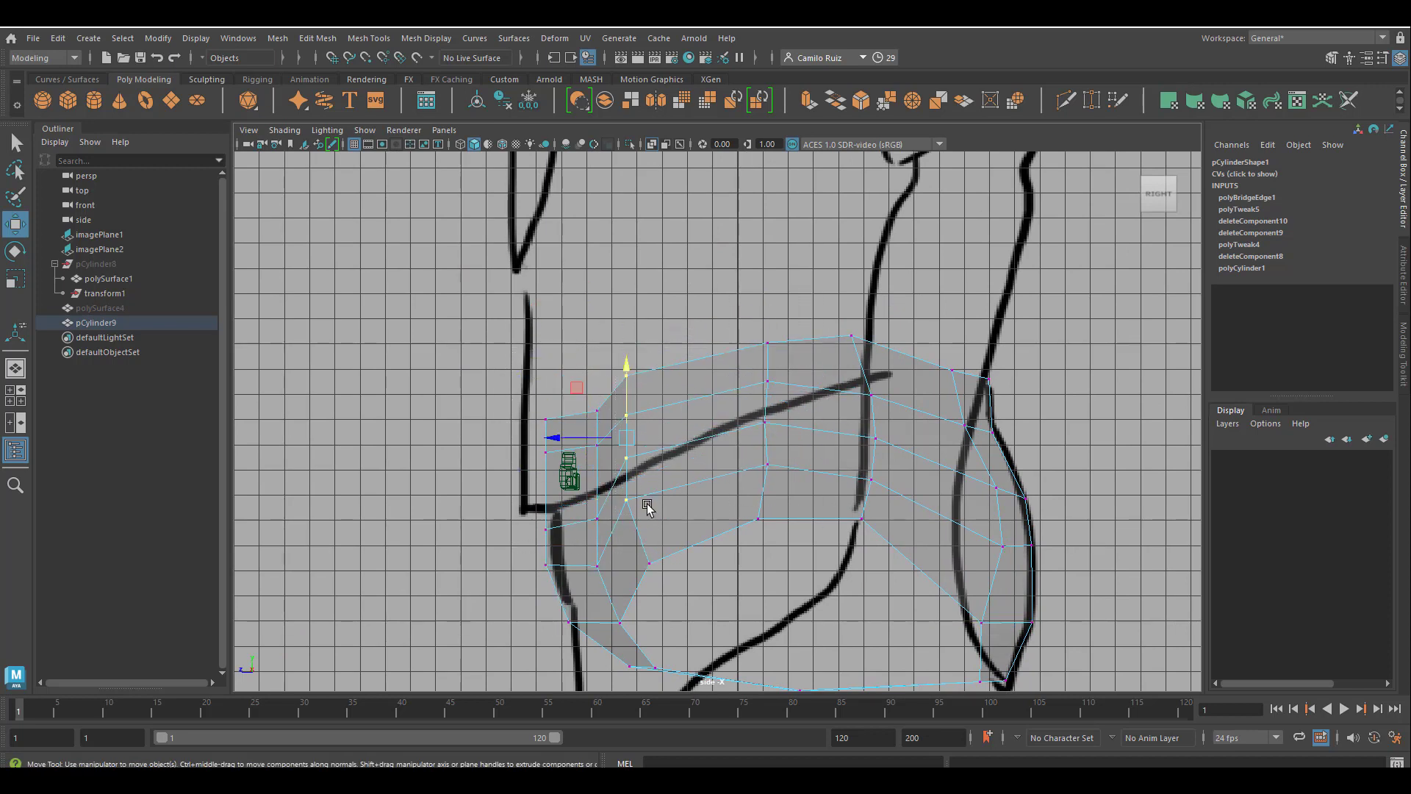
{"action": "mouse_move", "coordinate": [599, 439]}
{"action": "left_mouse_down"}
{"action": "mouse_move", "coordinate": [631, 440]}
{"action": "mouse_move", "coordinate": [616, 439]}
{"action": "left_mouse_up"}
{"action": "left_click_drag", "start_coordinate": [637, 371], "coordinate": [636, 398]}
{"action": "left_click_drag", "start_coordinate": [524, 385], "coordinate": [618, 467]}
{"action": "left_click_drag", "start_coordinate": [576, 367], "coordinate": [577, 396]}
{"action": "left_click_drag", "start_coordinate": [525, 424], "coordinate": [560, 499]}
{"action": "left_click_drag", "start_coordinate": [550, 401], "coordinate": [549, 416]}
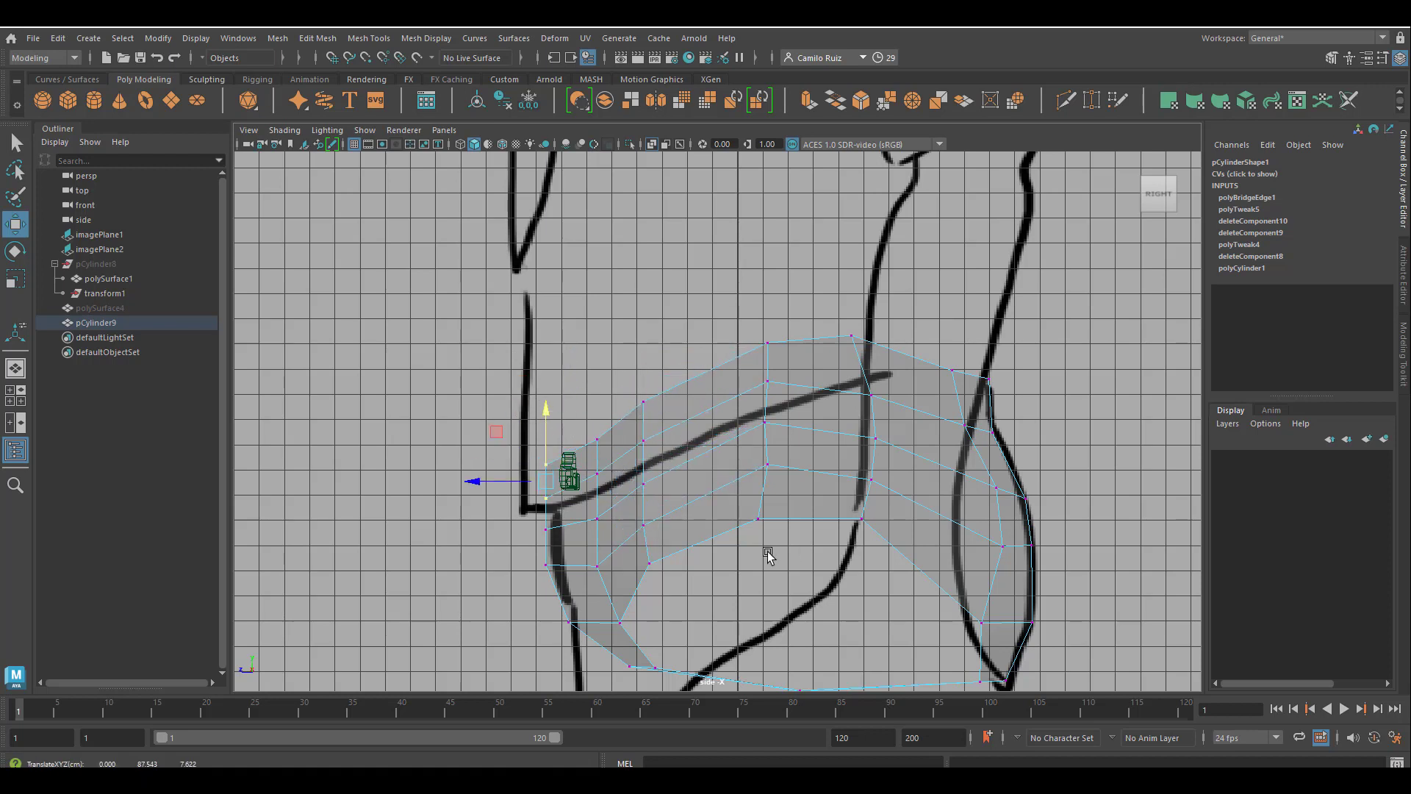
Align the third front column with its lowered bottom vertex by moving it backward, and lower the middle side column slightly.
{"action": "mouse_move", "coordinate": [634, 542]}
{"action": "left_mouse_down"}
{"action": "mouse_move", "coordinate": [665, 579]}
{"action": "mouse_move", "coordinate": [623, 567]}
{"action": "left_mouse_up"}
{"action": "left_click_drag", "start_coordinate": [664, 493], "coordinate": [663, 500]}
{"action": "left_click_drag", "start_coordinate": [597, 374], "coordinate": [669, 534]}
{"action": "left_click_drag", "start_coordinate": [614, 463], "coordinate": [633, 463]}
{"action": "left_click_drag", "start_coordinate": [763, 326], "coordinate": [815, 507]}
{"action": "left_click_drag", "start_coordinate": [763, 361], "coordinate": [763, 376]}
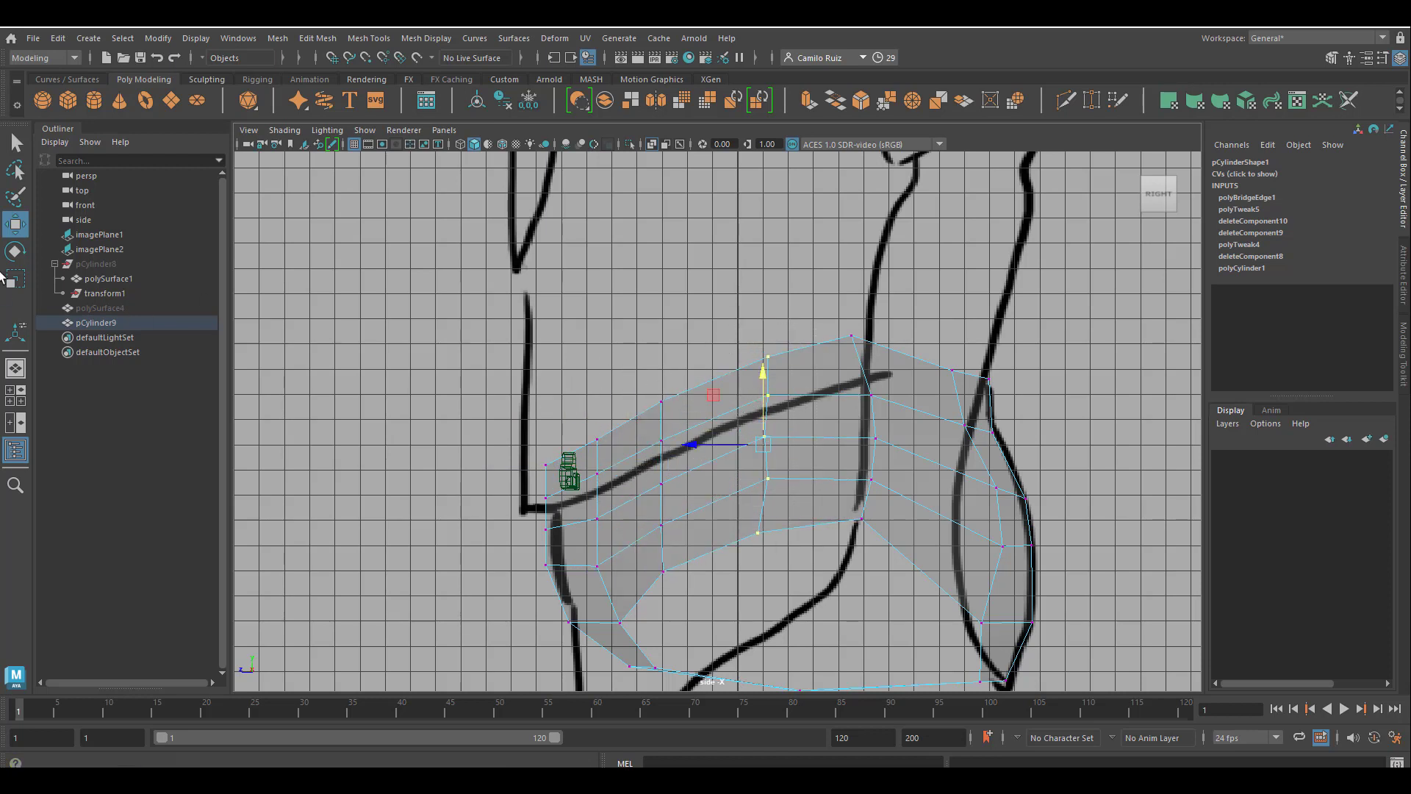
Straighten the middle side column and flatten the rear top edge with the Scale tool, and lower the column's top vertex slightly.
{"action": "left_click", "coordinate": [15, 278]}
{"action": "left_click_drag", "start_coordinate": [690, 441], "coordinate": [750, 446]}
{"action": "left_click_drag", "start_coordinate": [808, 296], "coordinate": [989, 394]}
{"action": "mouse_move", "coordinate": [919, 291]}
{"action": "left_mouse_down"}
{"action": "mouse_move", "coordinate": [939, 336]}
{"action": "mouse_move", "coordinate": [931, 316]}
{"action": "left_mouse_up"}
{"action": "left_click", "coordinate": [15, 224]}
{"action": "left_click", "coordinate": [764, 356]}
{"action": "left_click_drag", "start_coordinate": [768, 286], "coordinate": [770, 295]}
Lower the crotch bridge's centre vertices to deepen the bottom of the crotch curve.
{"action": "middle_click_drag", "start_coordinate": [842, 626], "coordinate": [728, 512], "text": "alt"}
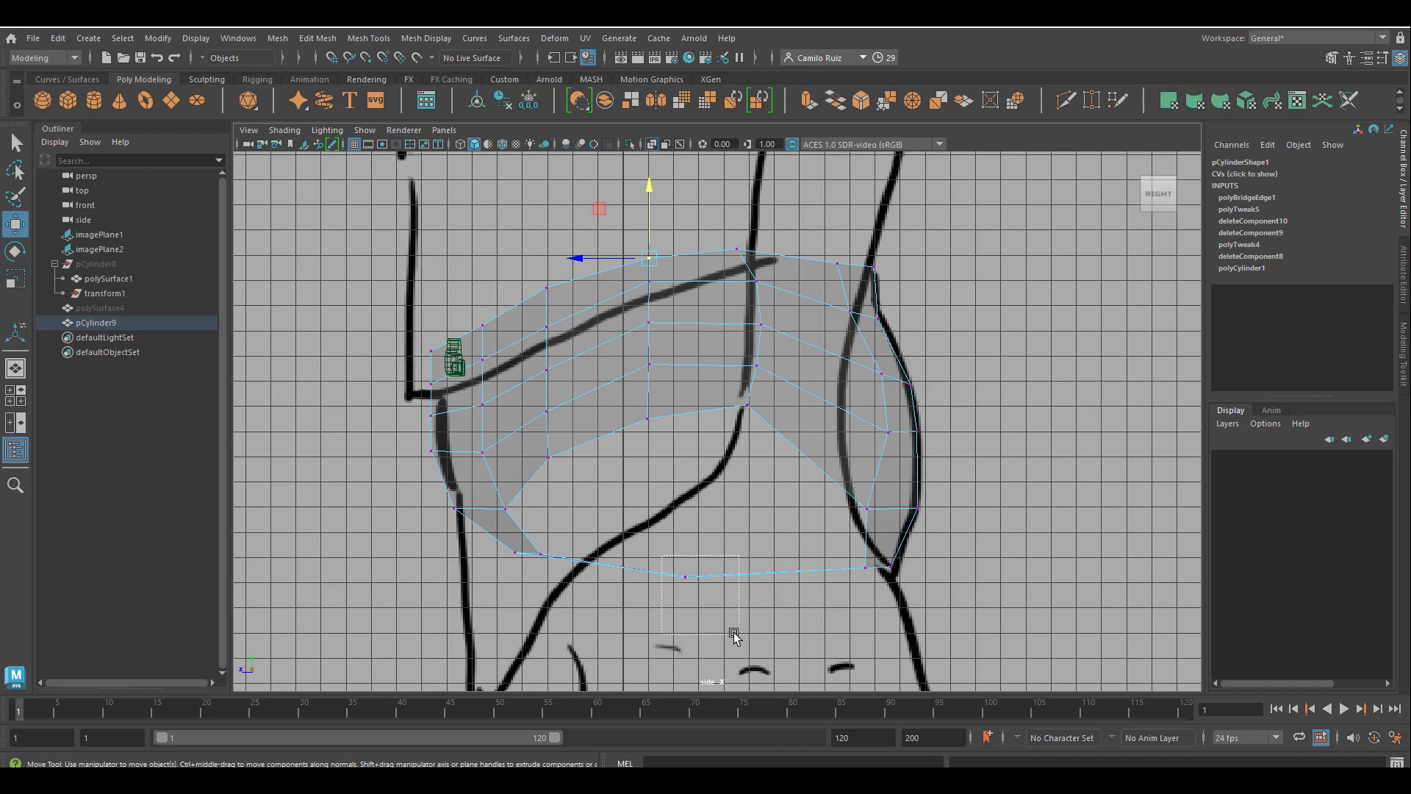
{"action": "left_click_drag", "start_coordinate": [734, 634], "coordinate": [735, 634]}
{"action": "left_click_drag", "start_coordinate": [685, 513], "coordinate": [674, 542]}
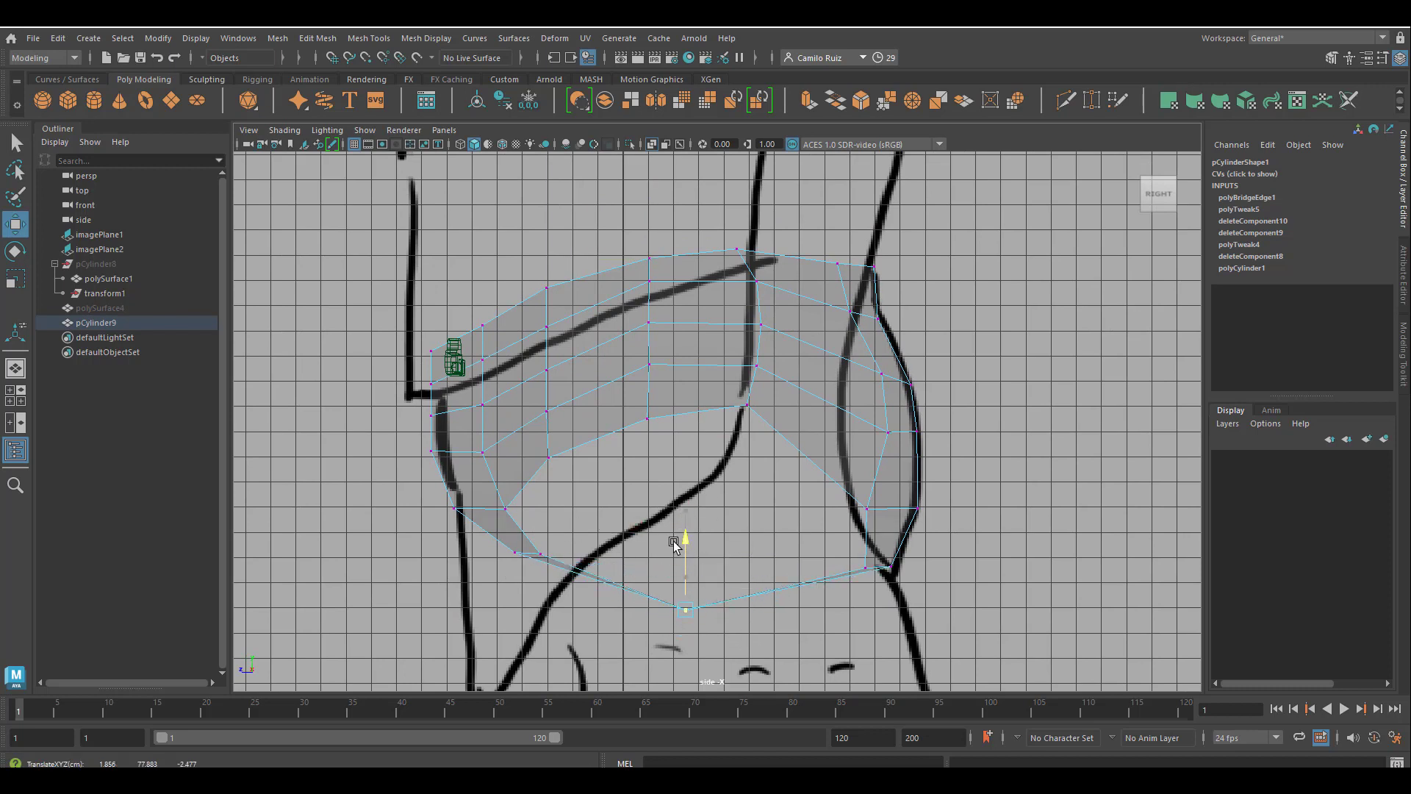
{"action": "left_click", "coordinate": [879, 567]}
{"action": "left_click_drag", "start_coordinate": [735, 402], "coordinate": [770, 425]}
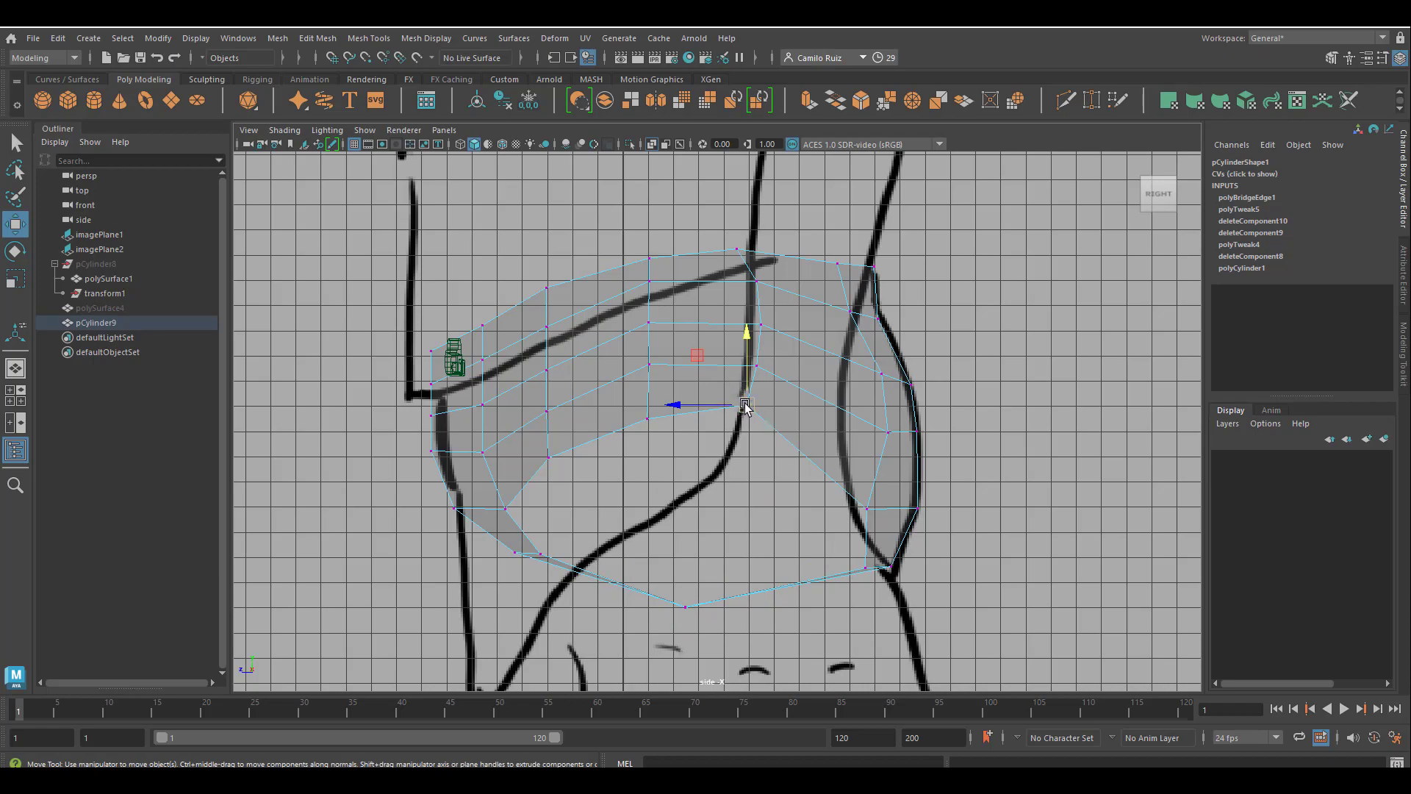
Create a polygon cylinder for the leg in the perspective view and raise it to Translate Y 65.925.
{"action": "key", "text": "space"}
{"action": "key", "text": "space"}
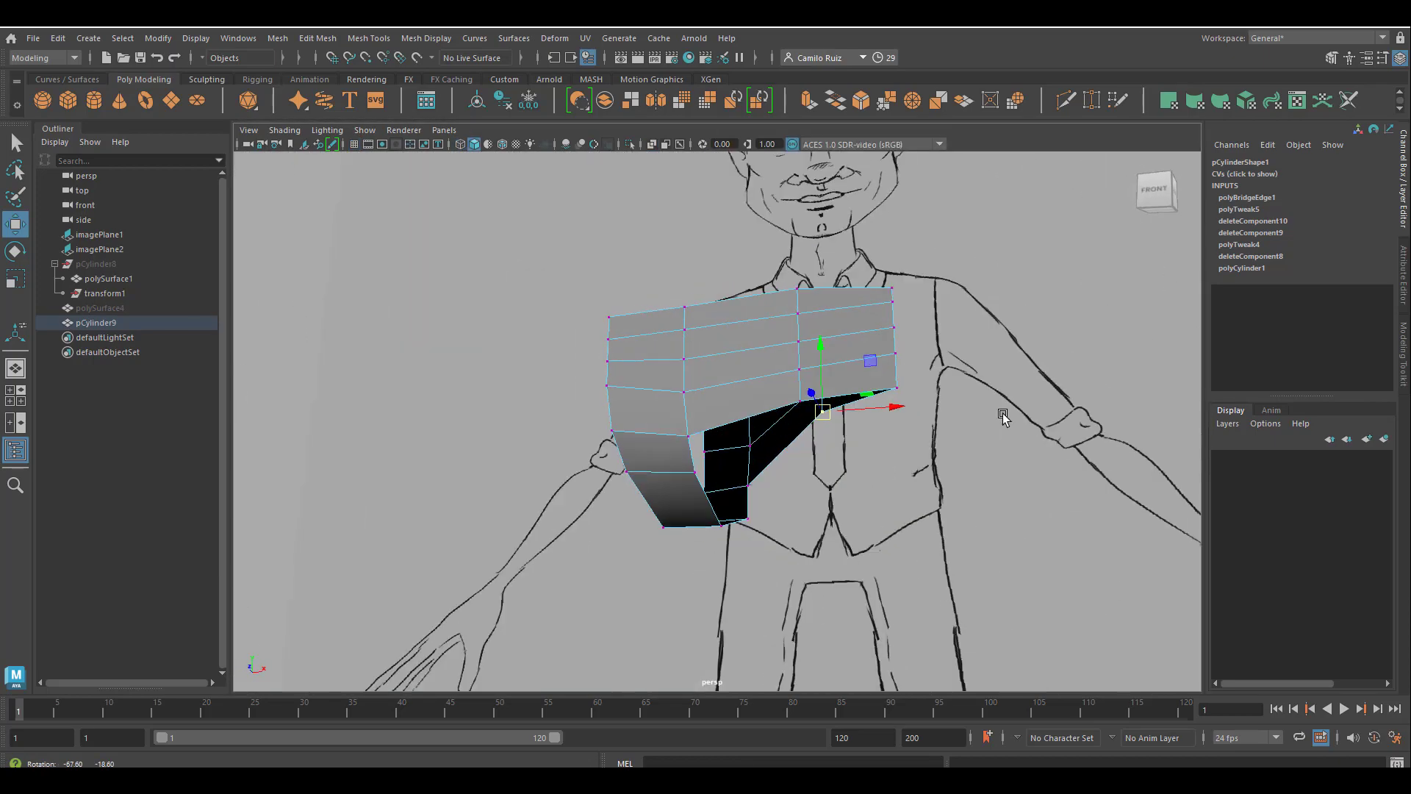
{"action": "left_click_drag", "start_coordinate": [1003, 416], "coordinate": [854, 491], "text": "alt"}
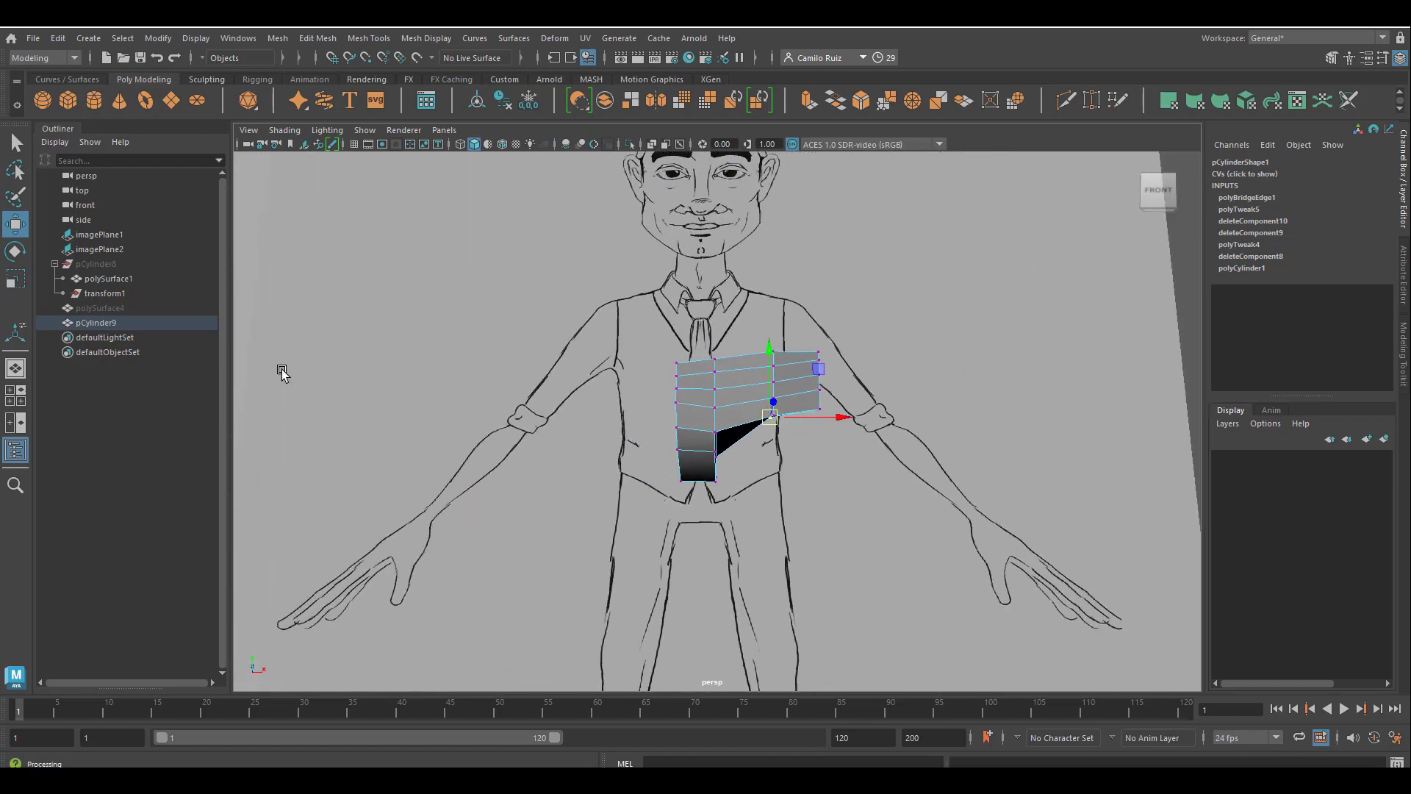
{"action": "left_click", "coordinate": [95, 99]}
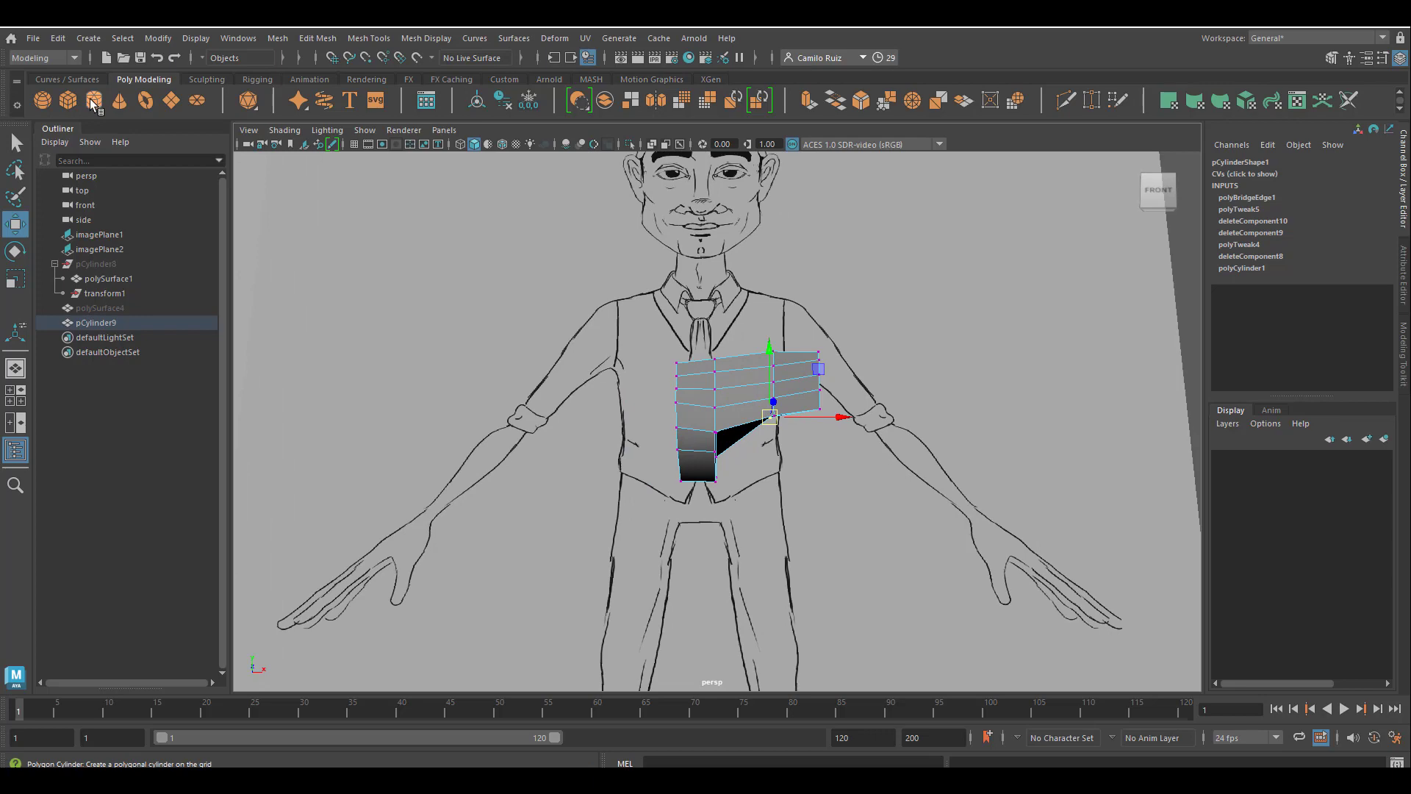
{"action": "scroll", "coordinate": [904, 669], "scroll_direction": "down", "scroll_amount": 5}
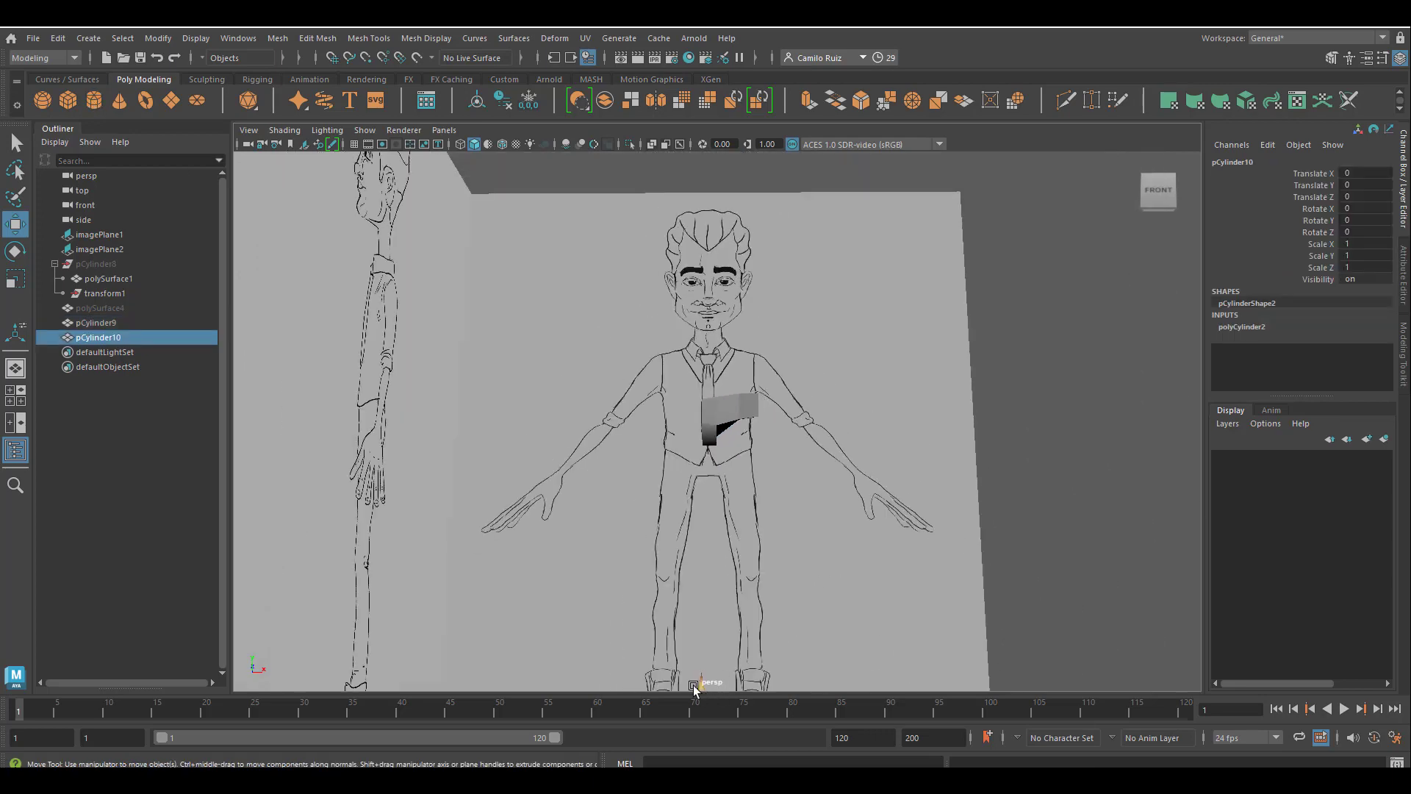
{"action": "left_click_drag", "start_coordinate": [701, 678], "coordinate": [701, 424]}
{"action": "scroll", "coordinate": [750, 504], "scroll_direction": "up", "scroll_amount": 5}
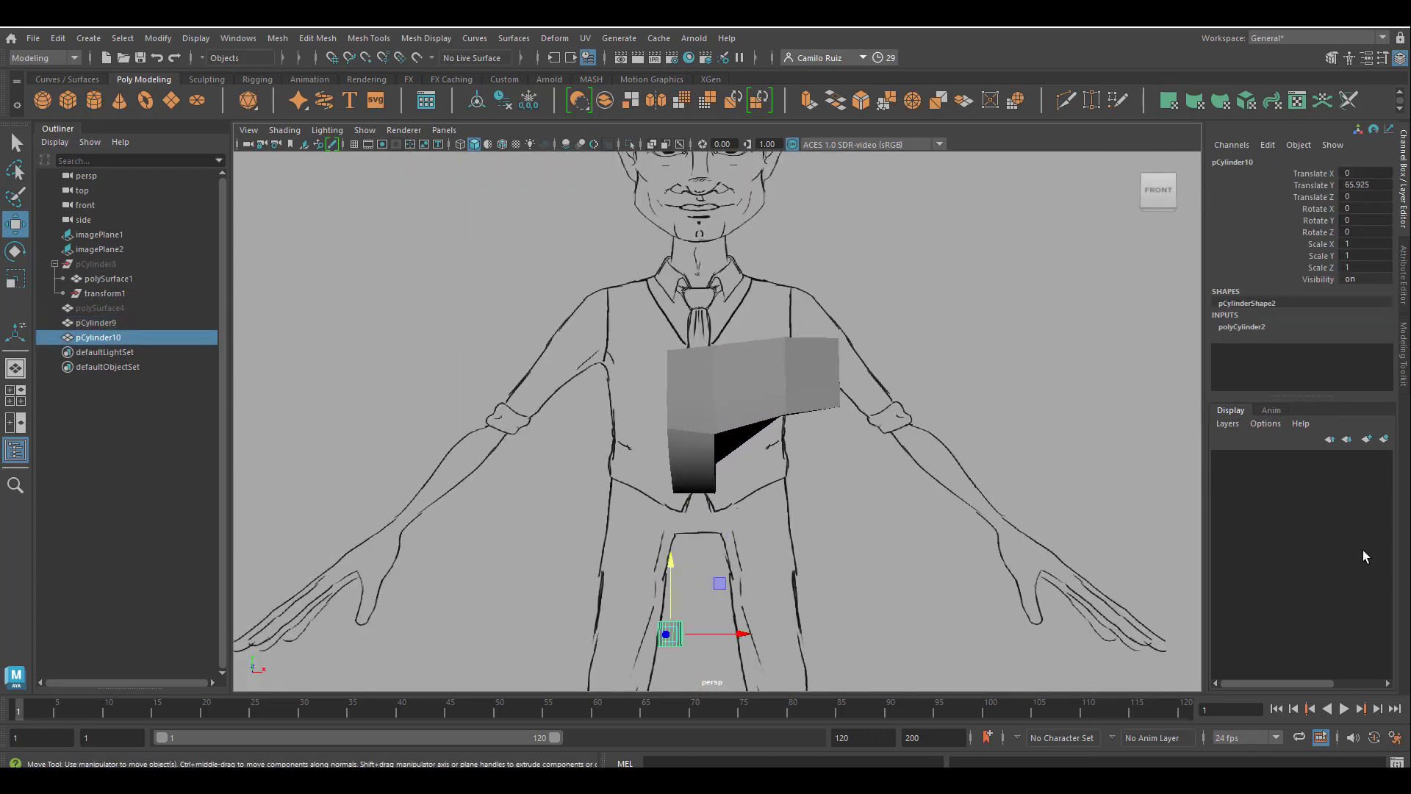
Set the new leg cylinder's Radius to 7.2 and Height to 22.5.
{"action": "left_click", "coordinate": [1240, 327]}
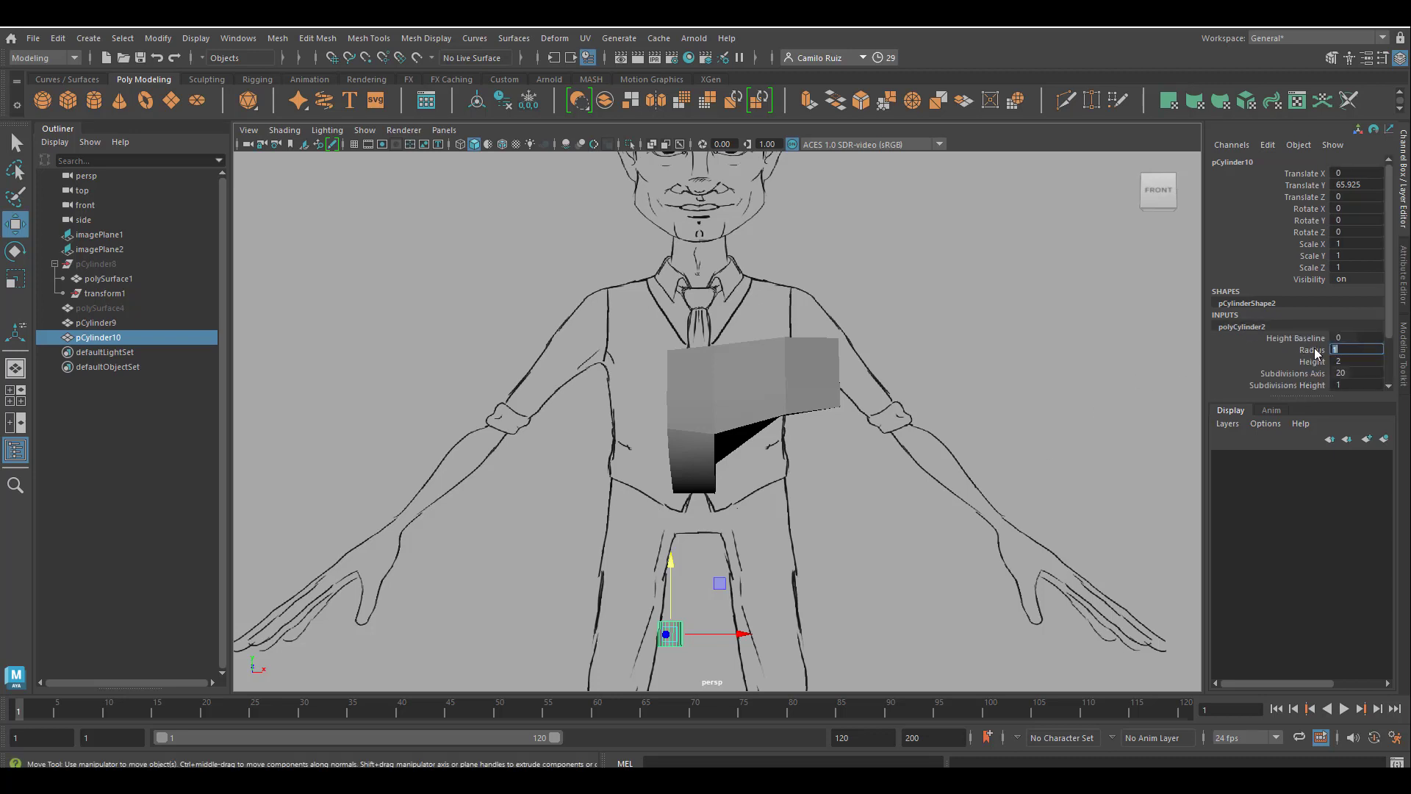
{"action": "type", "text": "7.2"}
{"action": "key", "text": "Return"}
{"action": "left_click", "coordinate": [1312, 361]}
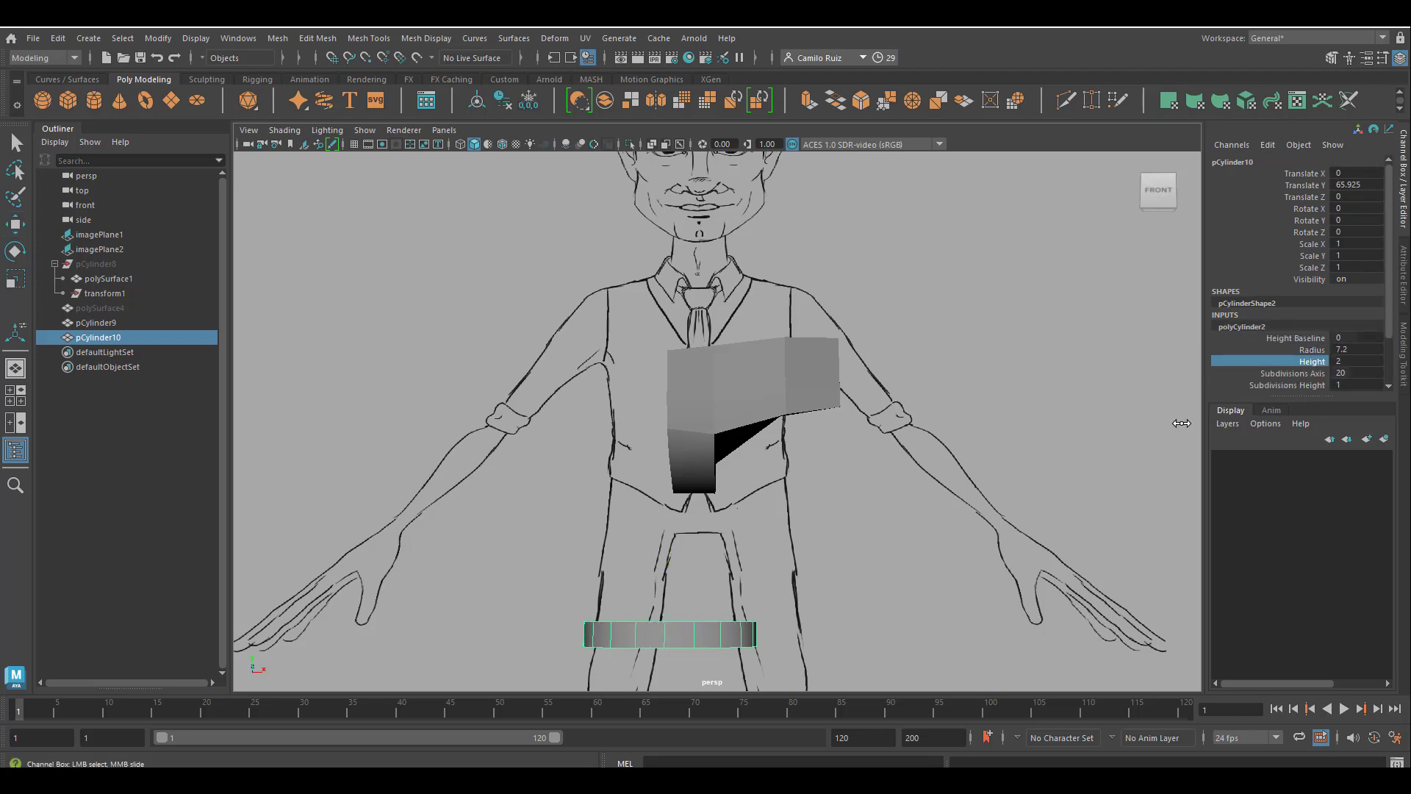
{"action": "middle_click_drag", "start_coordinate": [1181, 424], "coordinate": [1242, 423]}
In the front view, set the leg cylinder's Height to 40.2 and Subdivisions Axis to 8.
{"action": "key", "text": "space"}
{"action": "key", "text": "space"}
{"action": "scroll", "coordinate": [660, 566], "scroll_direction": "down", "scroll_amount": 3}
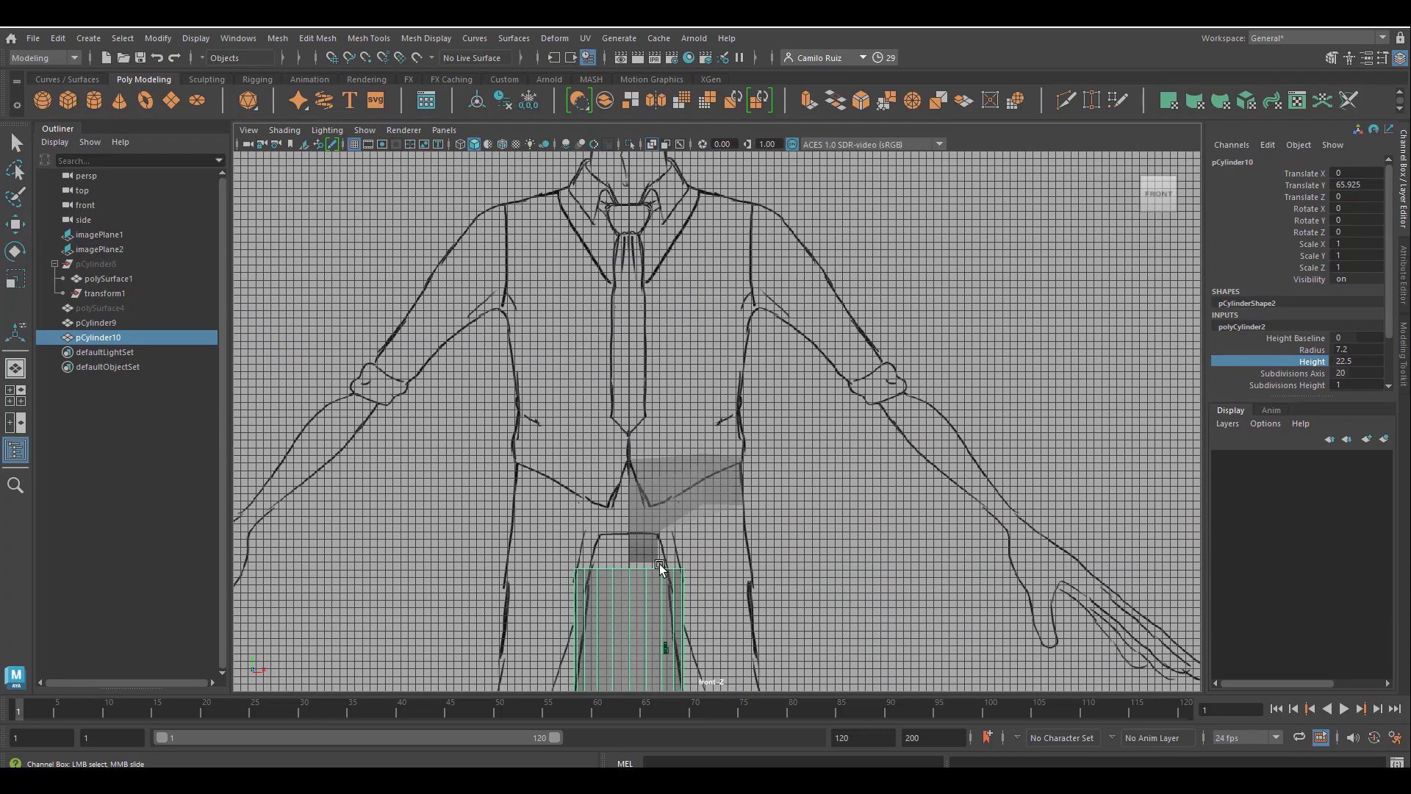
{"action": "scroll", "coordinate": [678, 606], "scroll_direction": "down", "scroll_amount": 2}
{"action": "scroll", "coordinate": [678, 606], "scroll_direction": "up", "scroll_amount": 1}
{"action": "middle_click_drag", "start_coordinate": [1154, 355], "coordinate": [236, 414]}
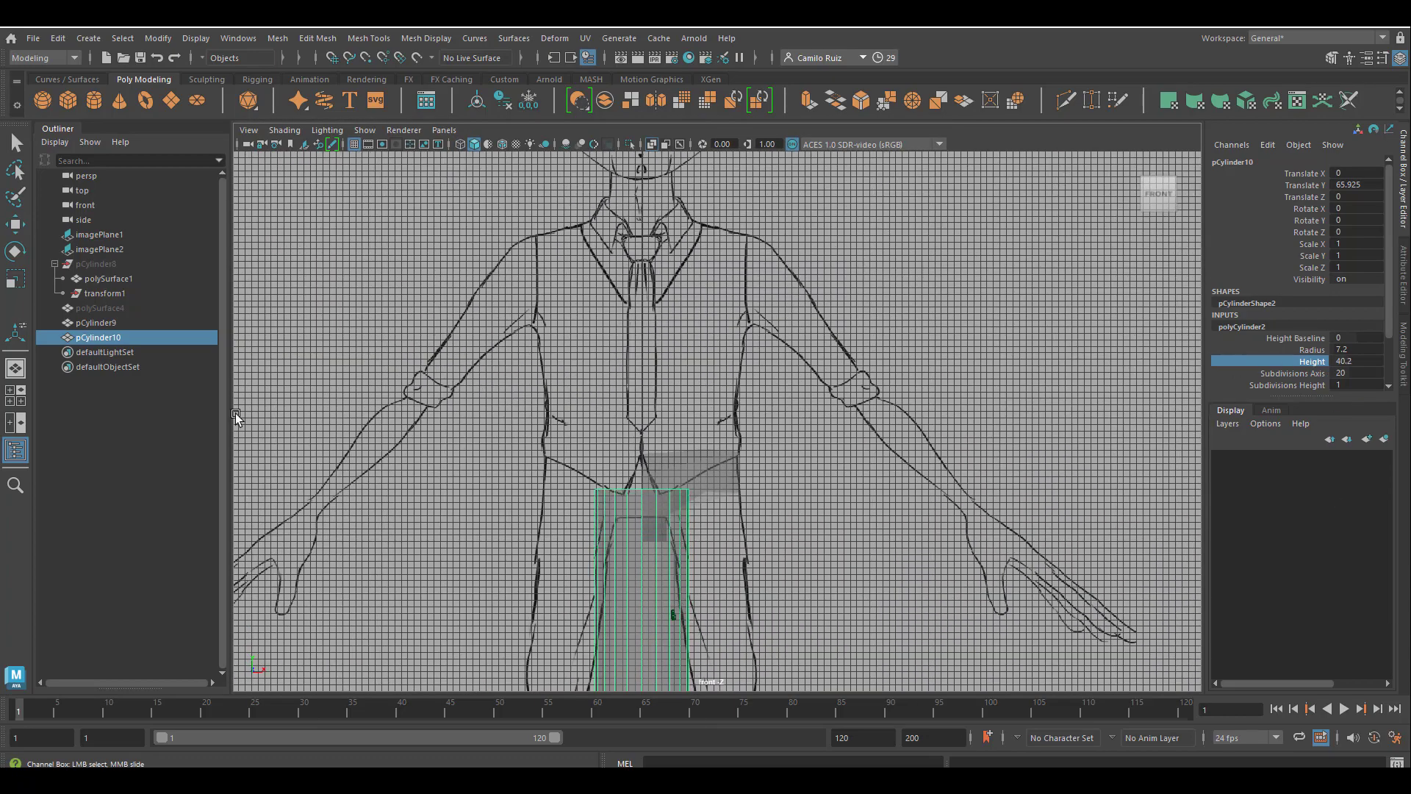
{"action": "left_click", "coordinate": [1293, 374]}
{"action": "middle_click_drag", "start_coordinate": [1146, 399], "coordinate": [1081, 398]}
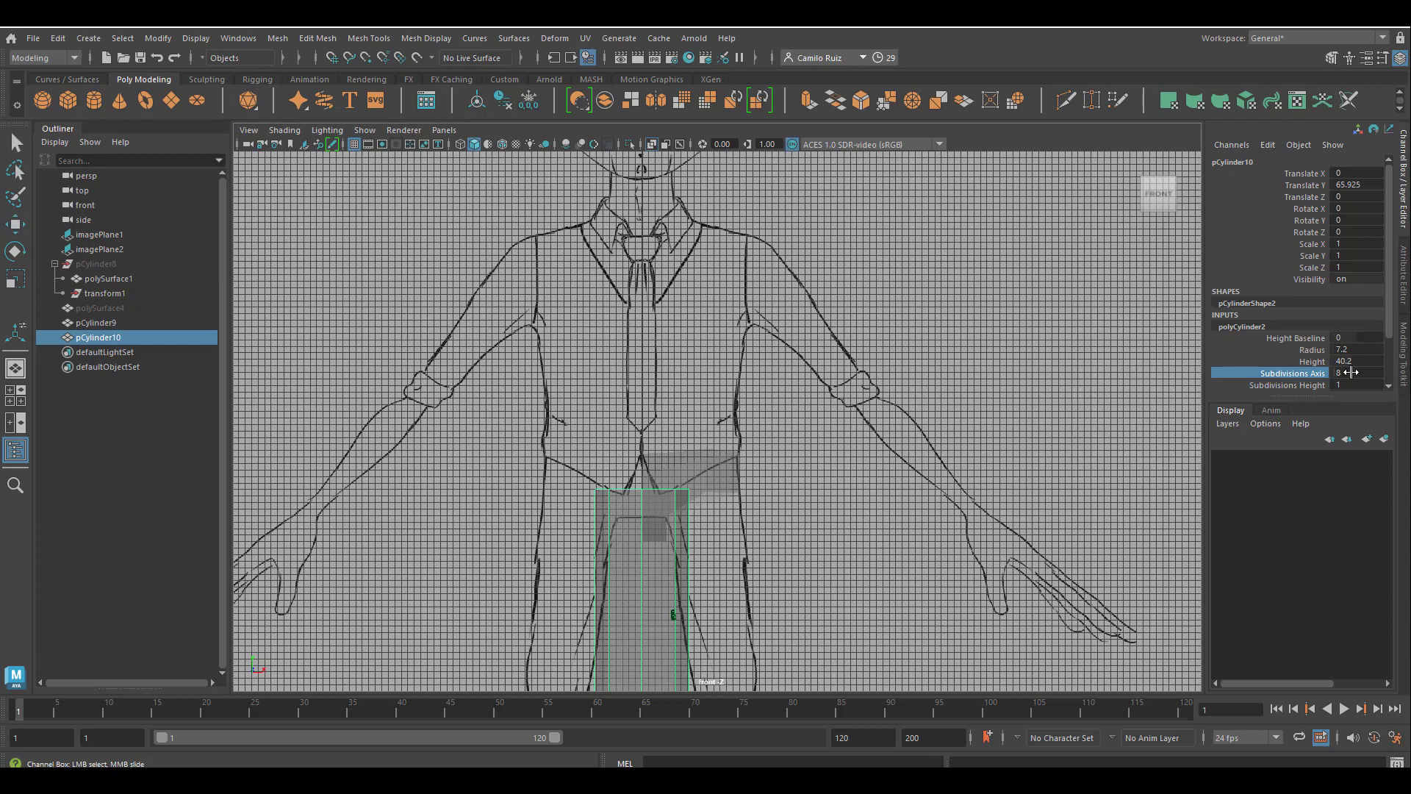
Move the leg cylinder over the drawn leg in the front view, to Translate X 12.447 and Translate Y 54.217.
{"action": "key", "text": "w"}
{"action": "left_click_drag", "start_coordinate": [704, 616], "coordinate": [786, 641]}
{"action": "scroll", "coordinate": [787, 640], "scroll_direction": "down", "scroll_amount": 4}
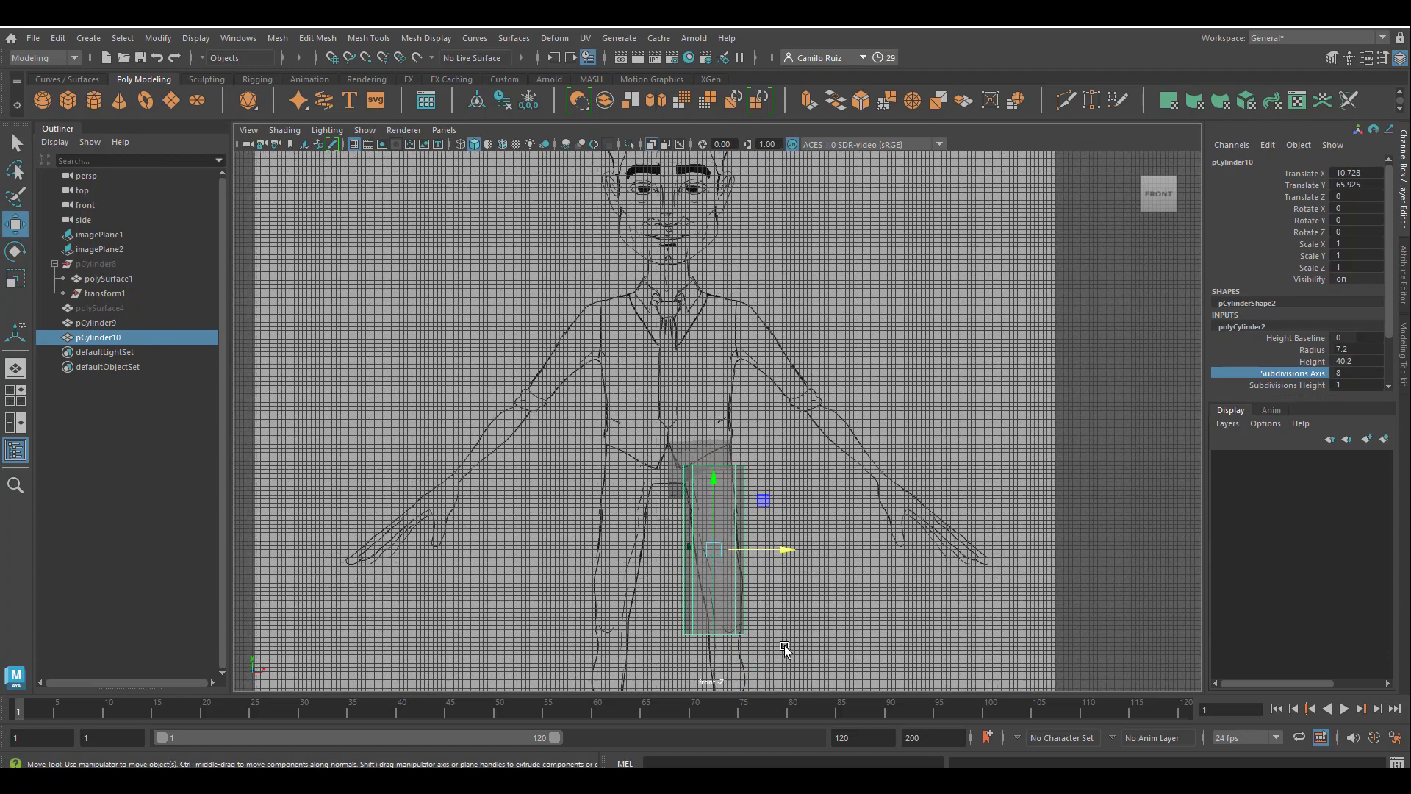
{"action": "scroll", "coordinate": [804, 592], "scroll_direction": "up", "scroll_amount": 3}
{"action": "middle_click_drag", "start_coordinate": [812, 602], "coordinate": [756, 441], "text": "alt"}
{"action": "scroll", "coordinate": [757, 441], "scroll_direction": "up", "scroll_amount": 3}
{"action": "left_click_drag", "start_coordinate": [711, 417], "coordinate": [722, 426]}
{"action": "left_click_drag", "start_coordinate": [653, 351], "coordinate": [674, 431]}
{"action": "middle_click_drag", "start_coordinate": [734, 528], "coordinate": [770, 366], "text": "alt"}
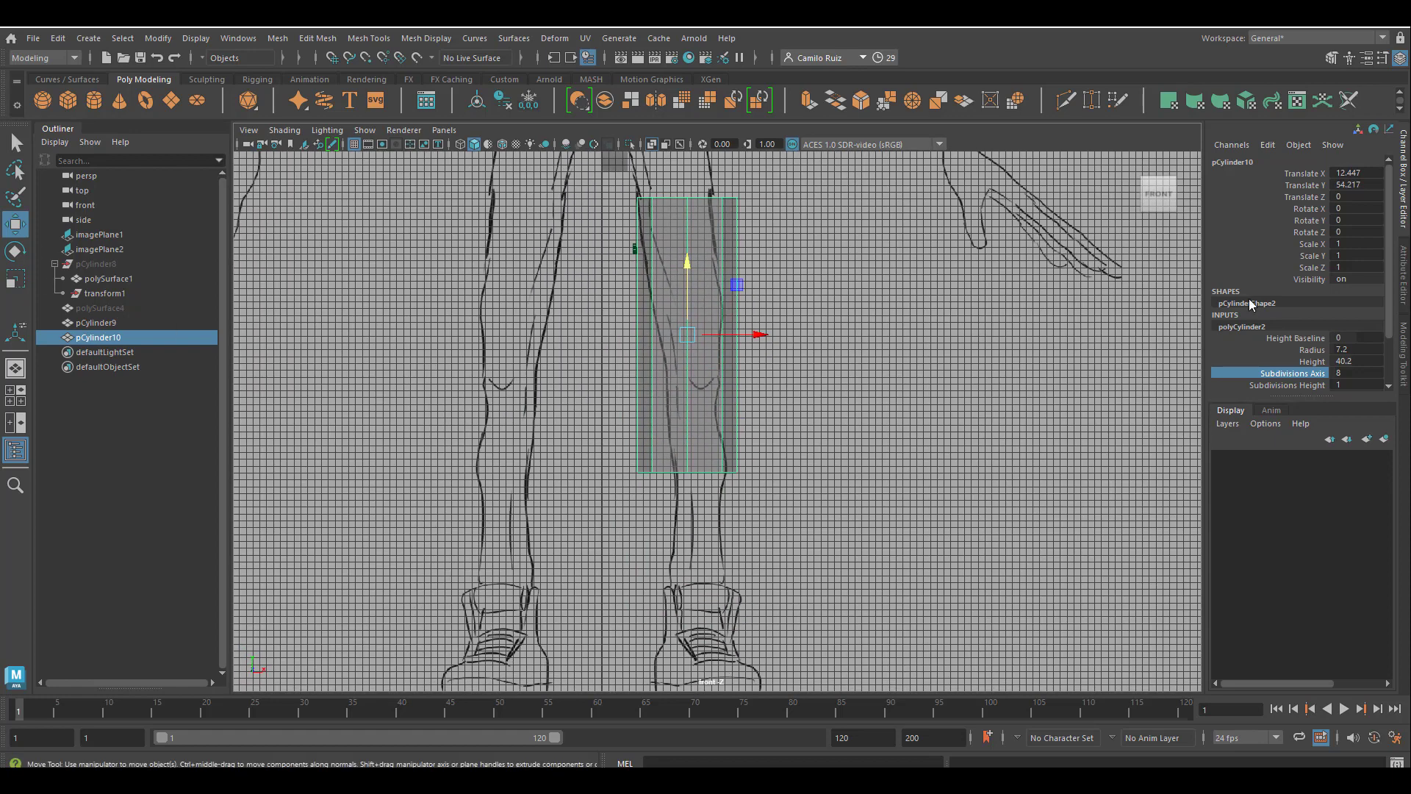
Set the leg cylinder's Height to 67.4, Radius to 4.5 and Subdivisions Height to 6.
{"action": "middle_click_drag", "start_coordinate": [858, 384], "coordinate": [913, 381]}
{"action": "left_click", "coordinate": [1305, 360]}
{"action": "middle_click_drag", "start_coordinate": [781, 360], "coordinate": [981, 356]}
{"action": "middle_click_drag", "start_coordinate": [981, 355], "coordinate": [1046, 459], "text": "alt"}
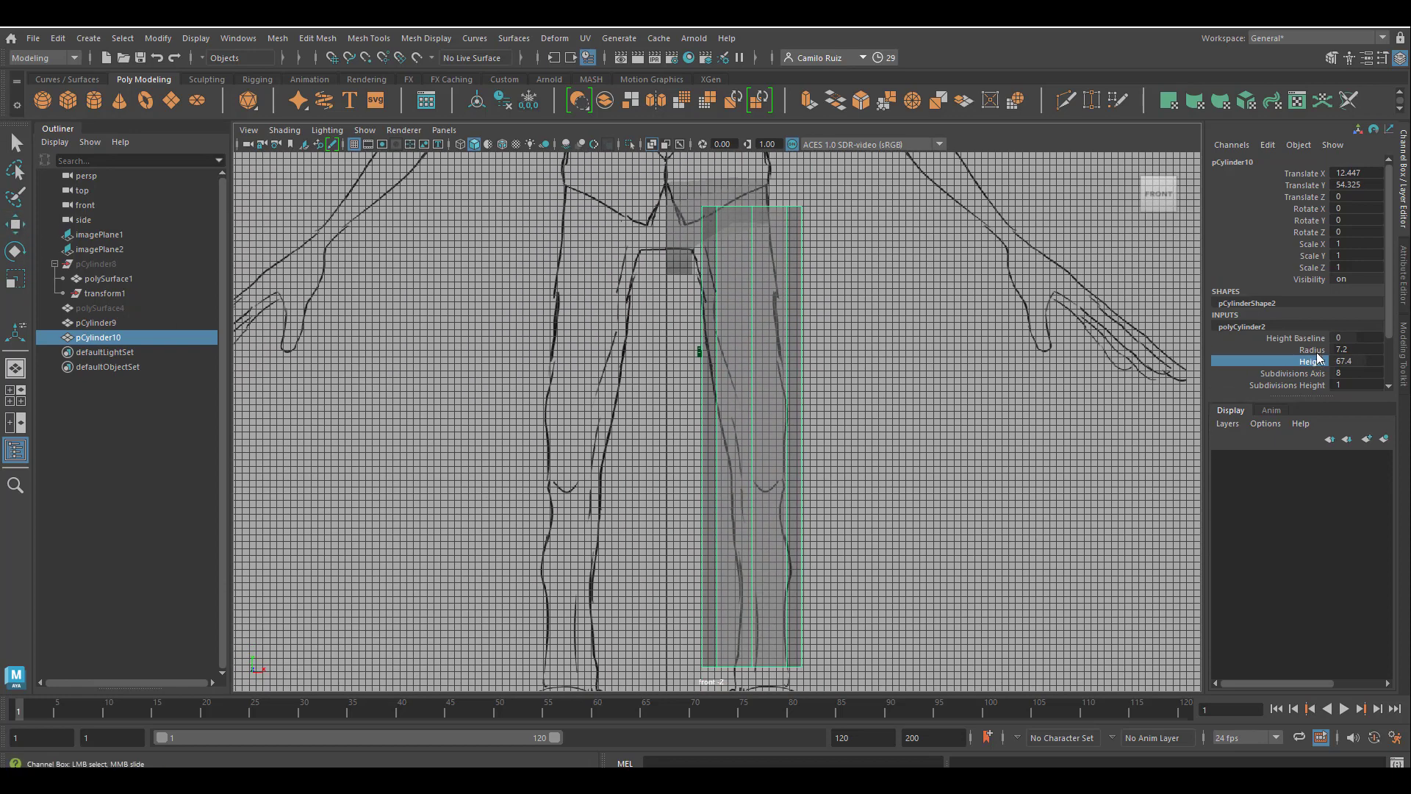
{"action": "left_click", "coordinate": [1314, 349]}
{"action": "middle_click_drag", "start_coordinate": [994, 384], "coordinate": [974, 384]}
{"action": "mouse_move", "coordinate": [872, 498]}
{"action": "middle_mouse_down", "text": "alt"}
{"action": "mouse_move", "coordinate": [857, 506]}
{"action": "mouse_move", "coordinate": [868, 512]}
{"action": "middle_mouse_up", "text": "alt"}
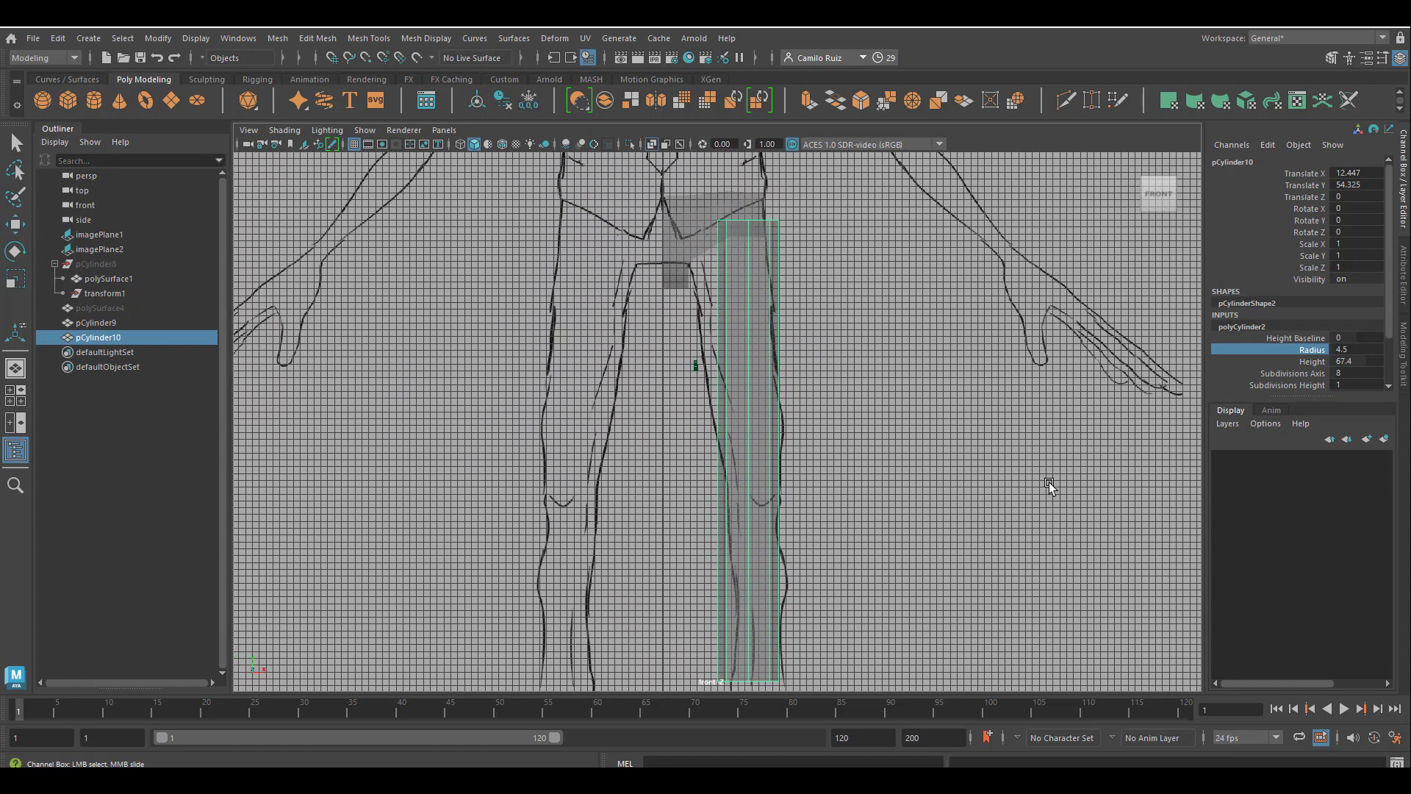
{"action": "left_click", "coordinate": [1348, 383]}
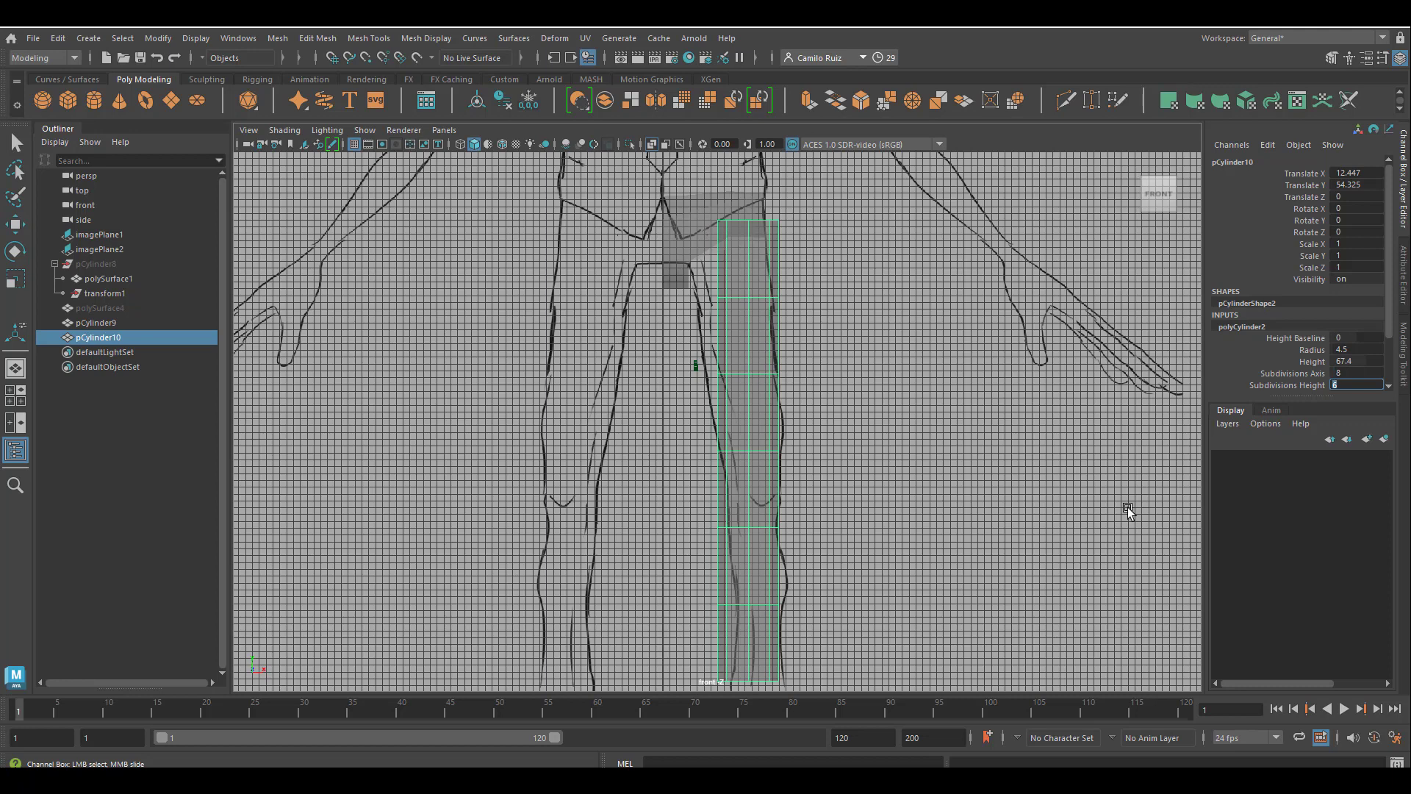
{"action": "left_click", "coordinate": [1312, 349]}
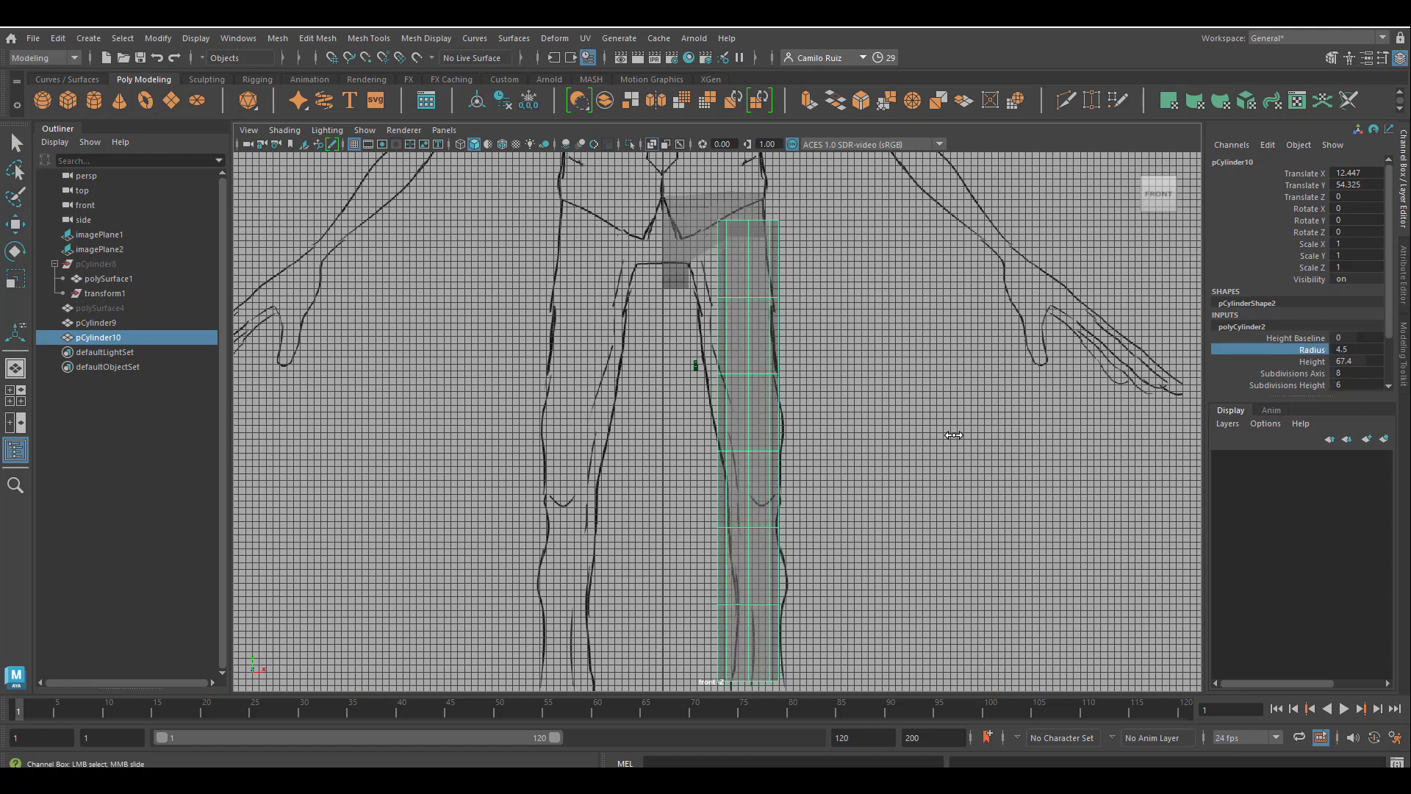
{"action": "scroll", "coordinate": [956, 439], "scroll_direction": "down", "scroll_amount": 3}
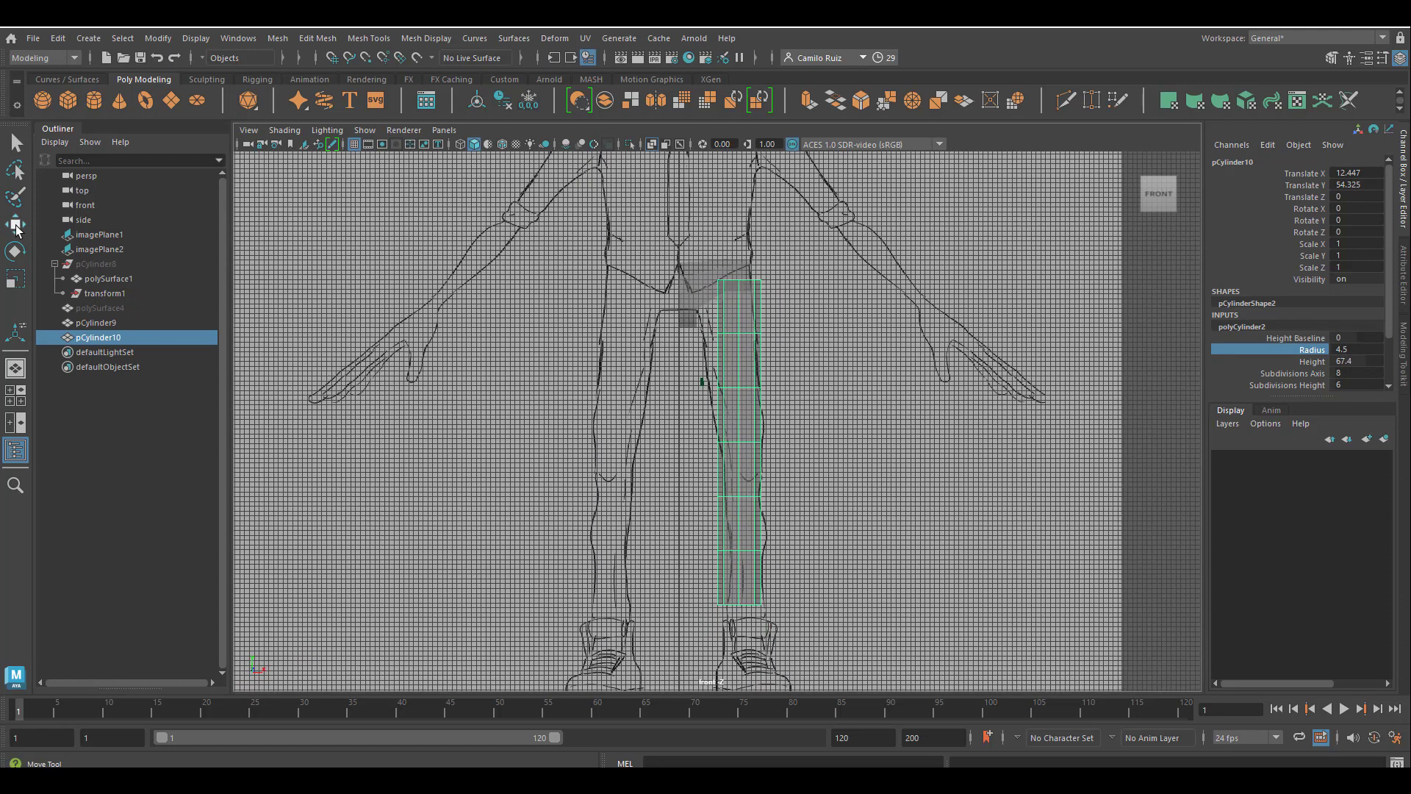
Lower the leg cylinder to Translate Y 48.995 and shift it to Translate X 12.752 to line up with the drawn leg.
{"action": "left_click", "coordinate": [16, 227]}
{"action": "mouse_move", "coordinate": [735, 387]}
{"action": "left_mouse_down"}
{"action": "mouse_move", "coordinate": [743, 399]}
{"action": "mouse_move", "coordinate": [759, 387]}
{"action": "left_mouse_up"}
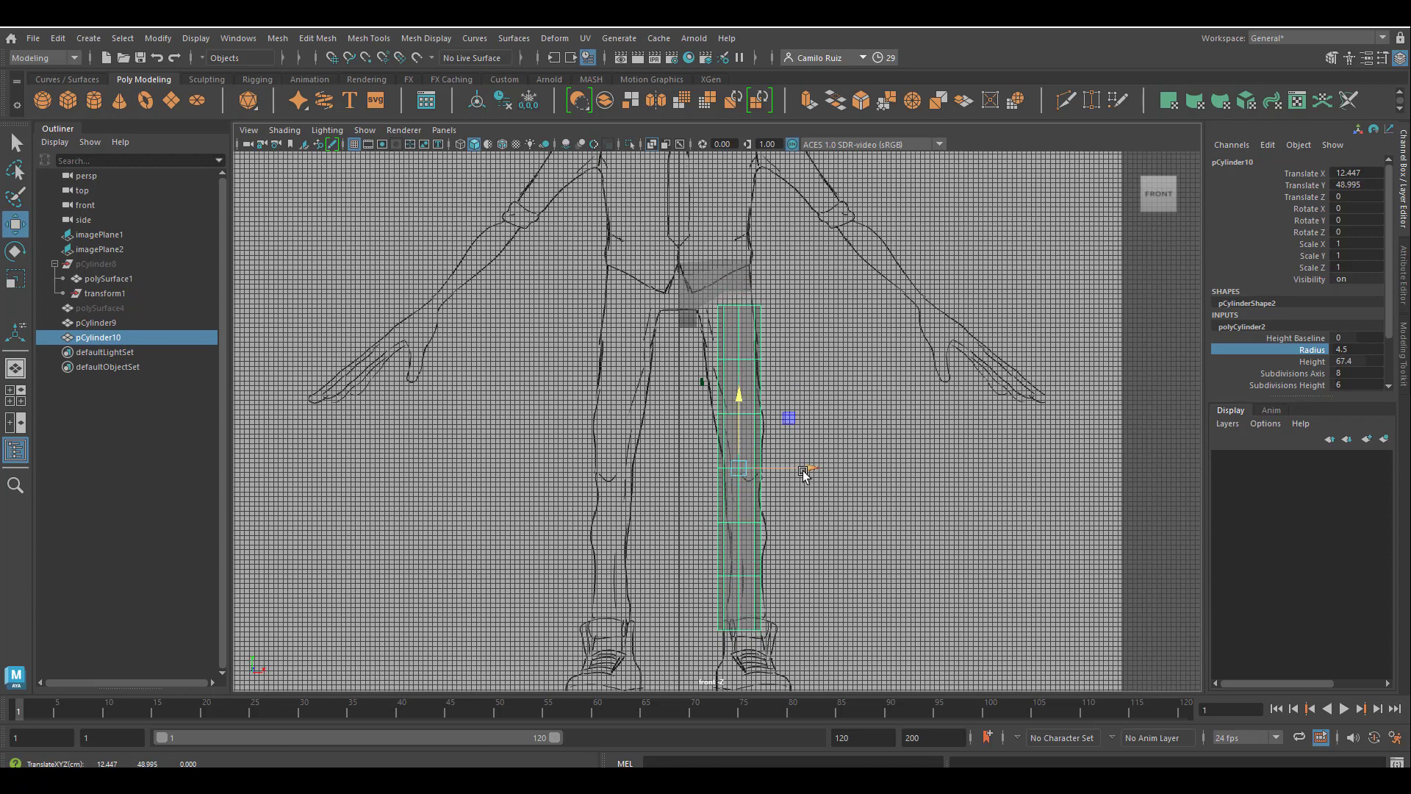
{"action": "left_click_drag", "start_coordinate": [803, 470], "coordinate": [813, 470]}
In the perspective view, delete the leg cylinder's top cap faces to open it below the hips.
{"action": "key", "text": "space"}
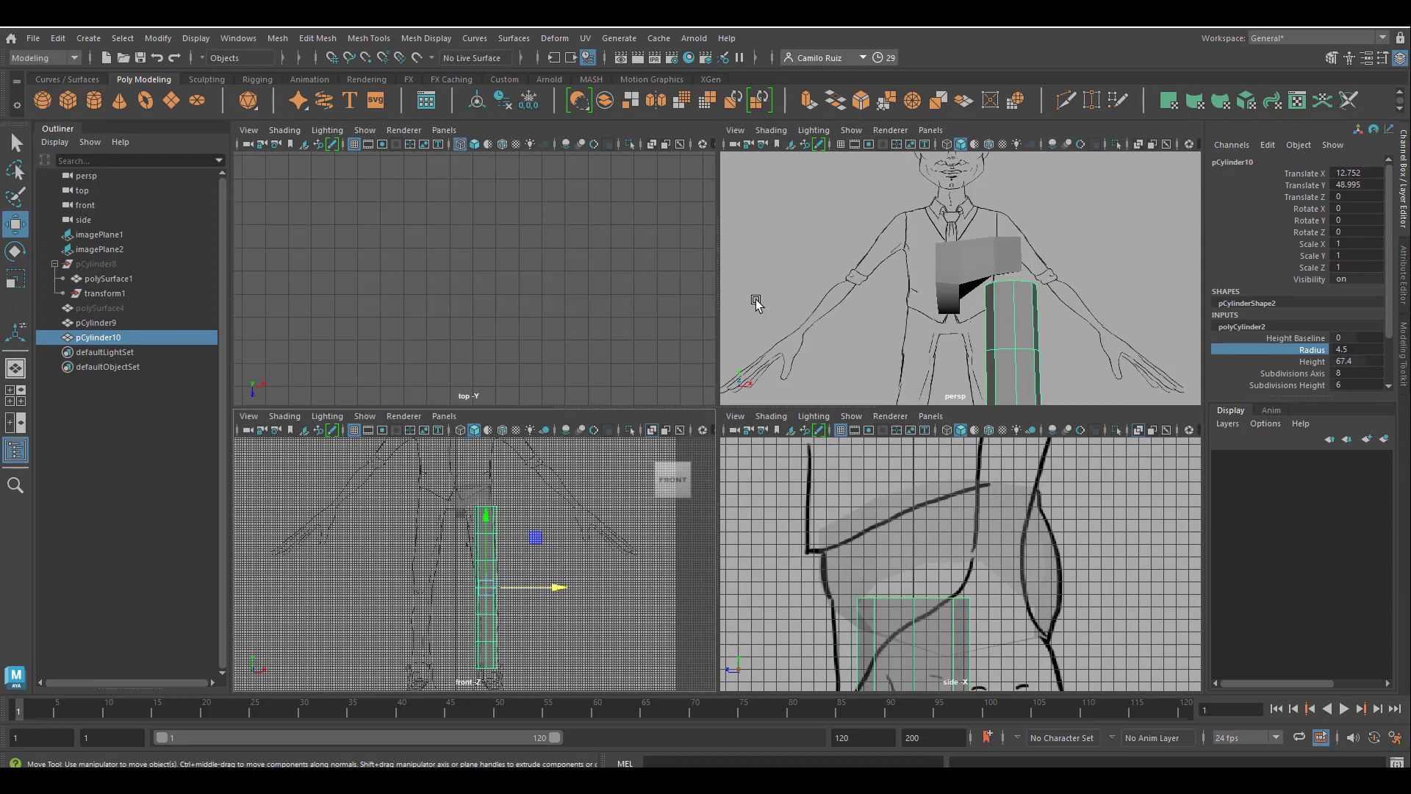
{"action": "key", "text": "space"}
{"action": "left_click_drag", "start_coordinate": [808, 411], "coordinate": [777, 484], "text": "alt"}
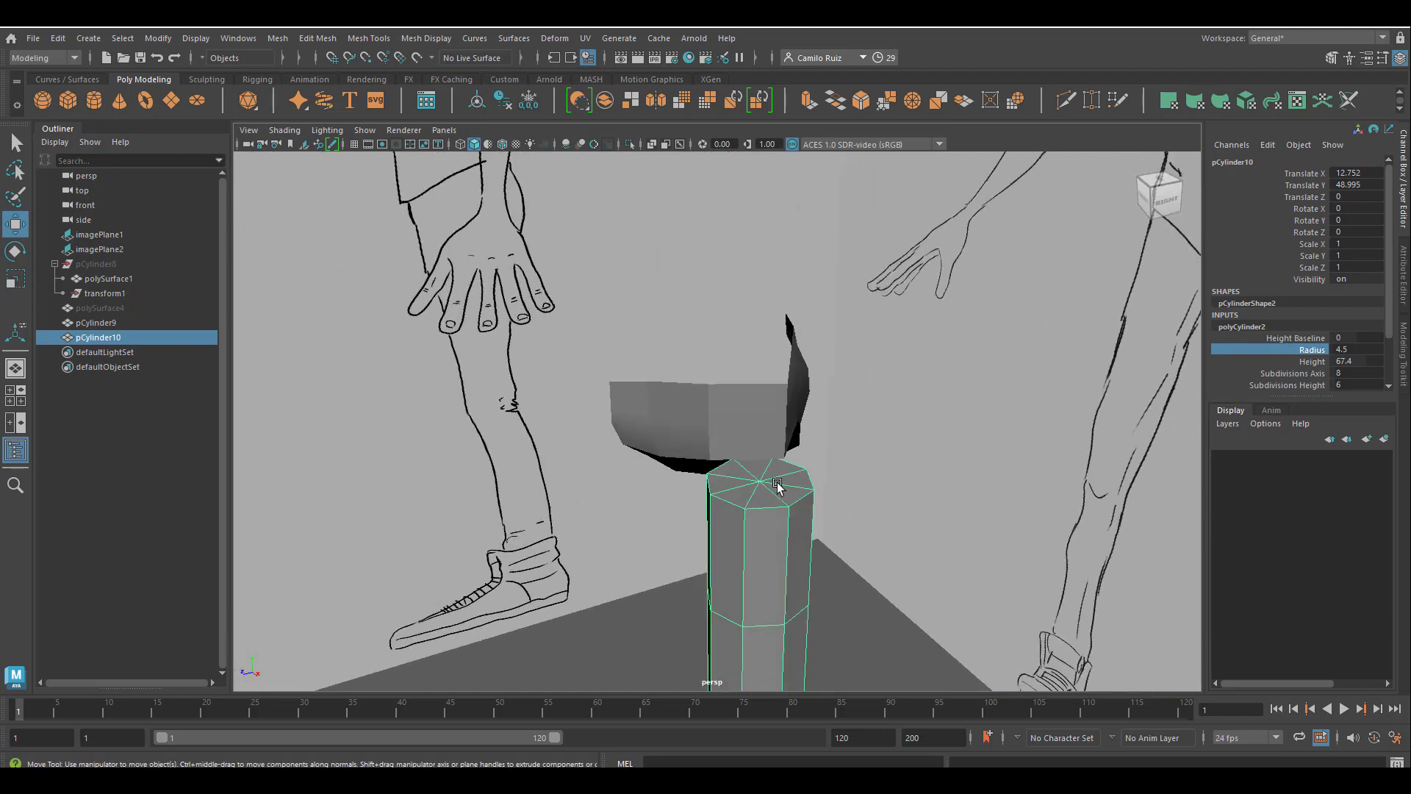
{"action": "right_click_drag", "start_coordinate": [770, 354], "coordinate": [777, 398]}
{"action": "left_click", "coordinate": [782, 470]}
{"action": "left_click", "coordinate": [795, 482], "text": "shift"}
{"action": "left_click", "coordinate": [789, 494], "text": "shift"}
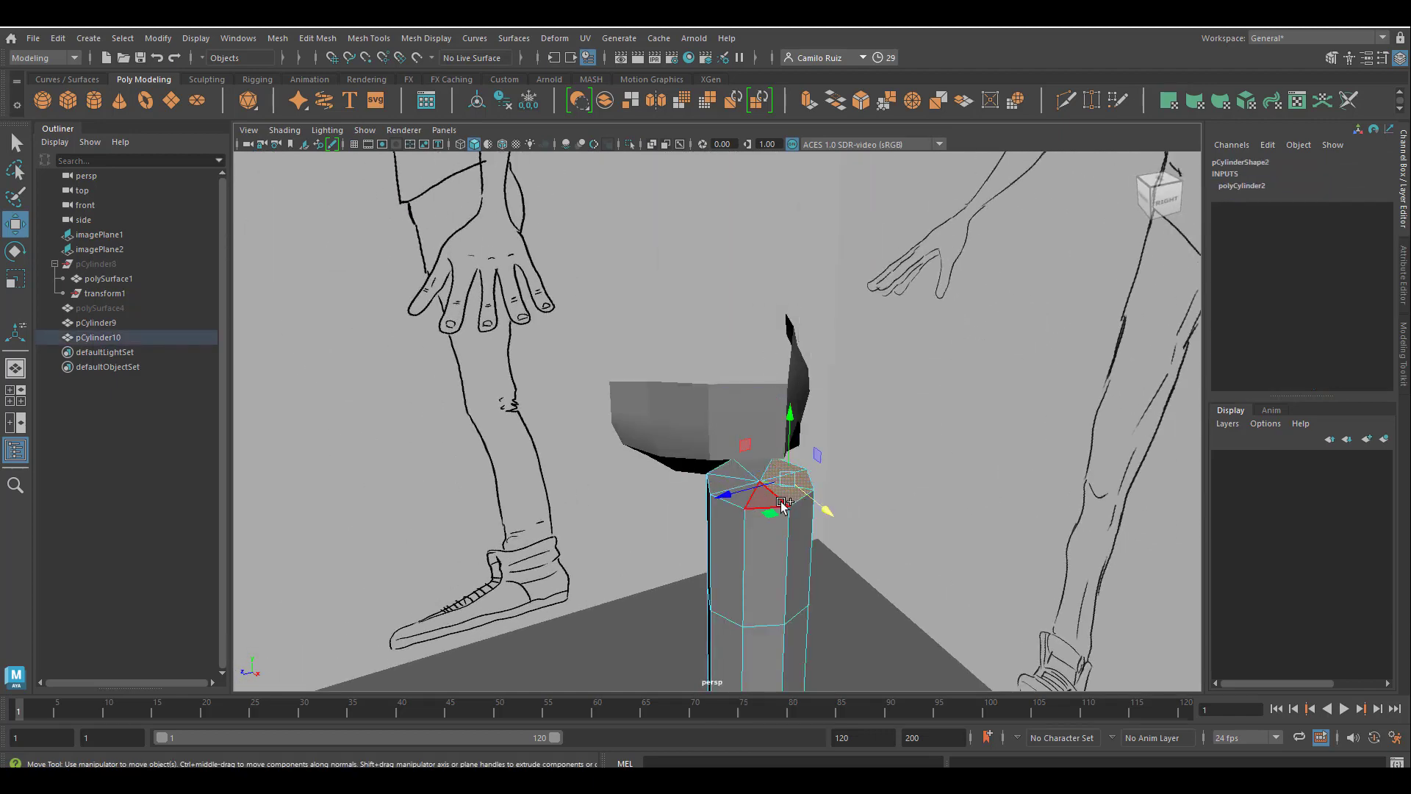
{"action": "left_click", "coordinate": [768, 500], "text": "shift"}
{"action": "scroll", "coordinate": [769, 528], "scroll_direction": "up", "scroll_amount": 5}
{"action": "left_click", "coordinate": [771, 529], "text": "shift"}
{"action": "key", "text": "Delete"}
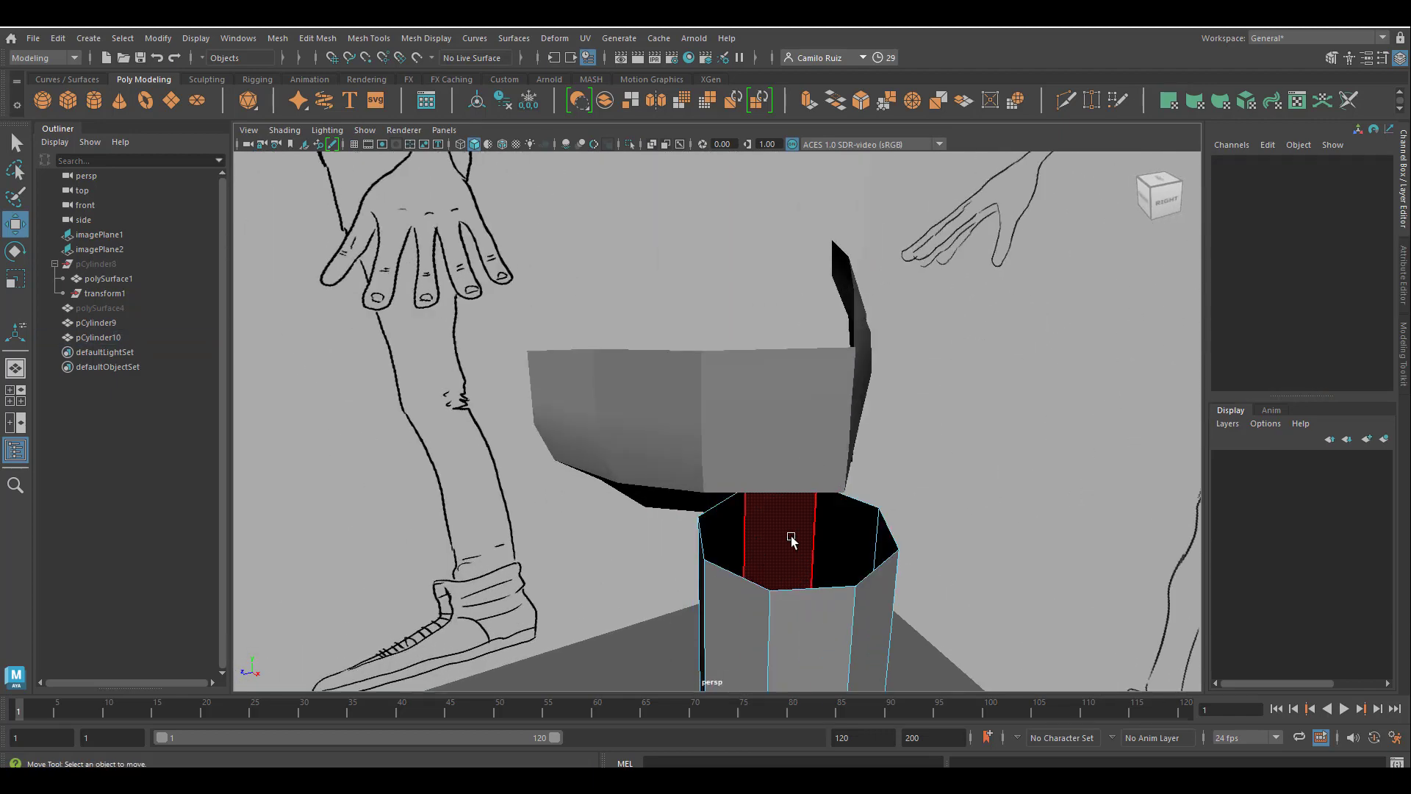
In the front view, rotate, widen and reposition the leg's top vertex ring so it slants from the crotch up to the outer hip.
{"action": "key", "text": "space"}
{"action": "key", "text": "space"}
{"action": "scroll", "coordinate": [763, 610], "scroll_direction": "up", "scroll_amount": 8}
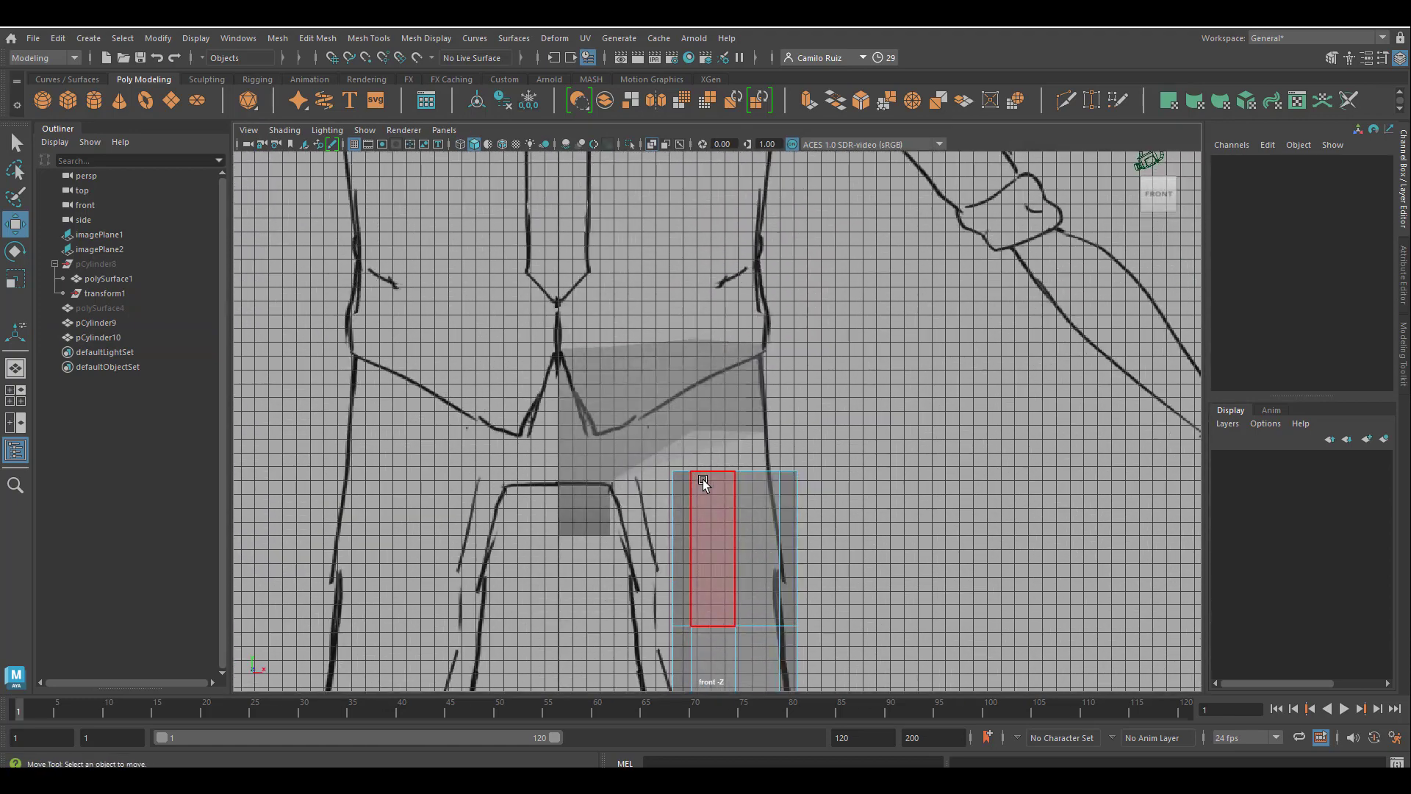
{"action": "right_click", "coordinate": [704, 478]}
{"action": "right_click_drag", "start_coordinate": [704, 479], "coordinate": [649, 365]}
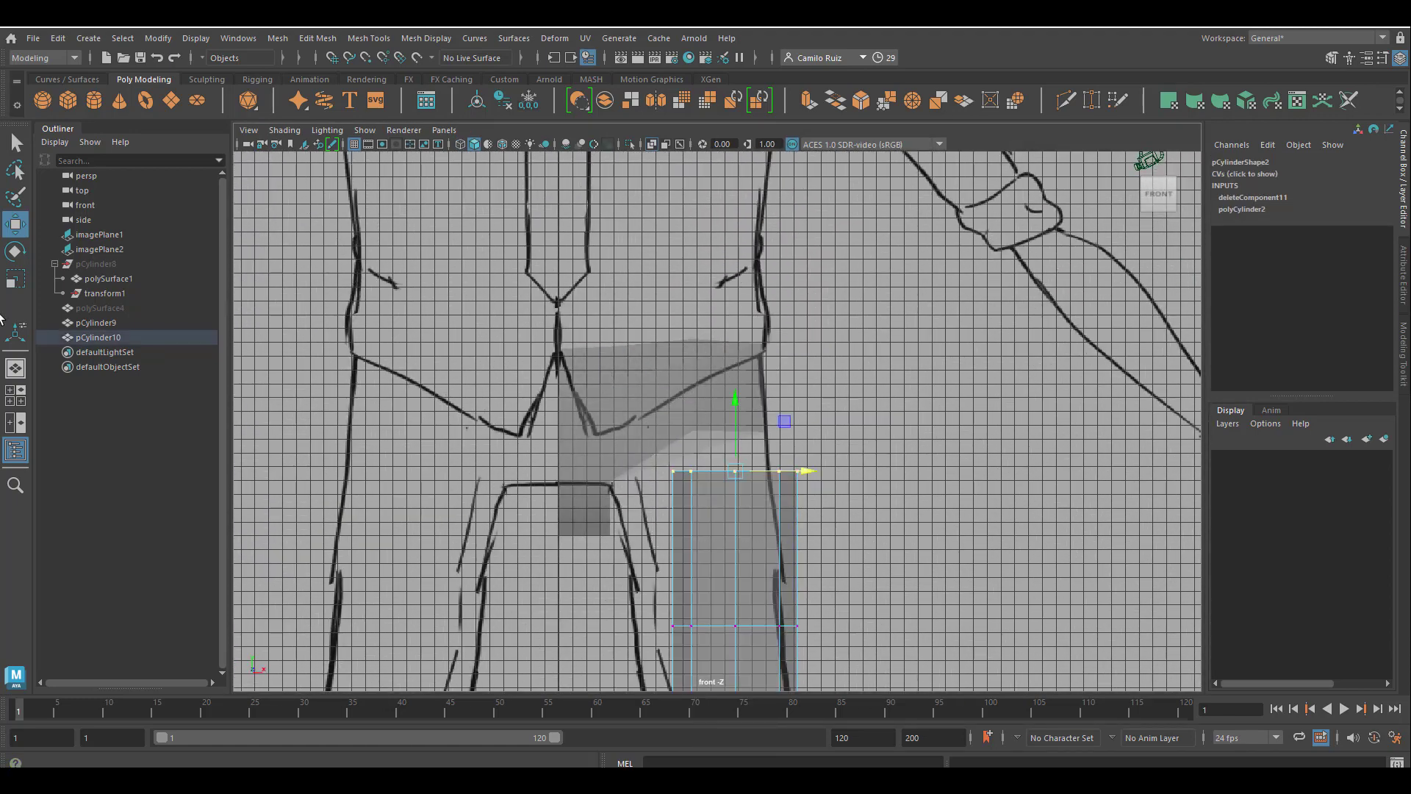
{"action": "key", "text": "e"}
{"action": "left_click_drag", "start_coordinate": [681, 450], "coordinate": [698, 490]}
{"action": "key", "text": "r"}
{"action": "key", "text": "w"}
Shift the second vertex ring of the leg towards the crotch and fit its rotation and width to the drawn upper thigh.
{"action": "middle_click_drag", "start_coordinate": [746, 532], "coordinate": [759, 410], "text": "alt"}
{"action": "left_click_drag", "start_coordinate": [838, 478], "coordinate": [643, 533]}
{"action": "left_click_drag", "start_coordinate": [748, 505], "coordinate": [804, 504]}
{"action": "left_click", "coordinate": [15, 251]}
{"action": "key", "text": "r"}
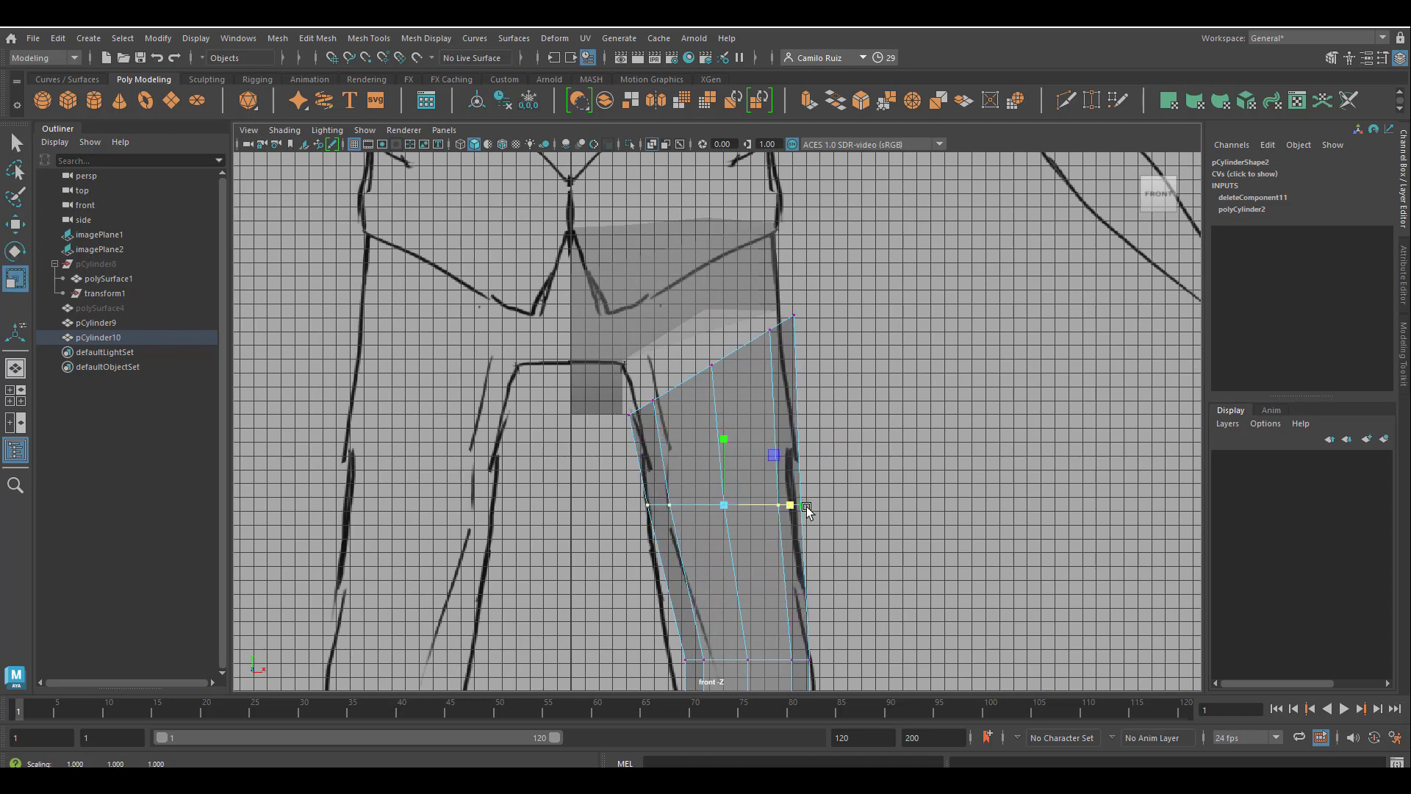
Widen the mid-thigh vertex ring and move it inward to match the drawn thigh outline.
{"action": "middle_click_drag", "start_coordinate": [882, 568], "coordinate": [895, 393], "text": "alt"}
{"action": "left_click_drag", "start_coordinate": [678, 454], "coordinate": [870, 531]}
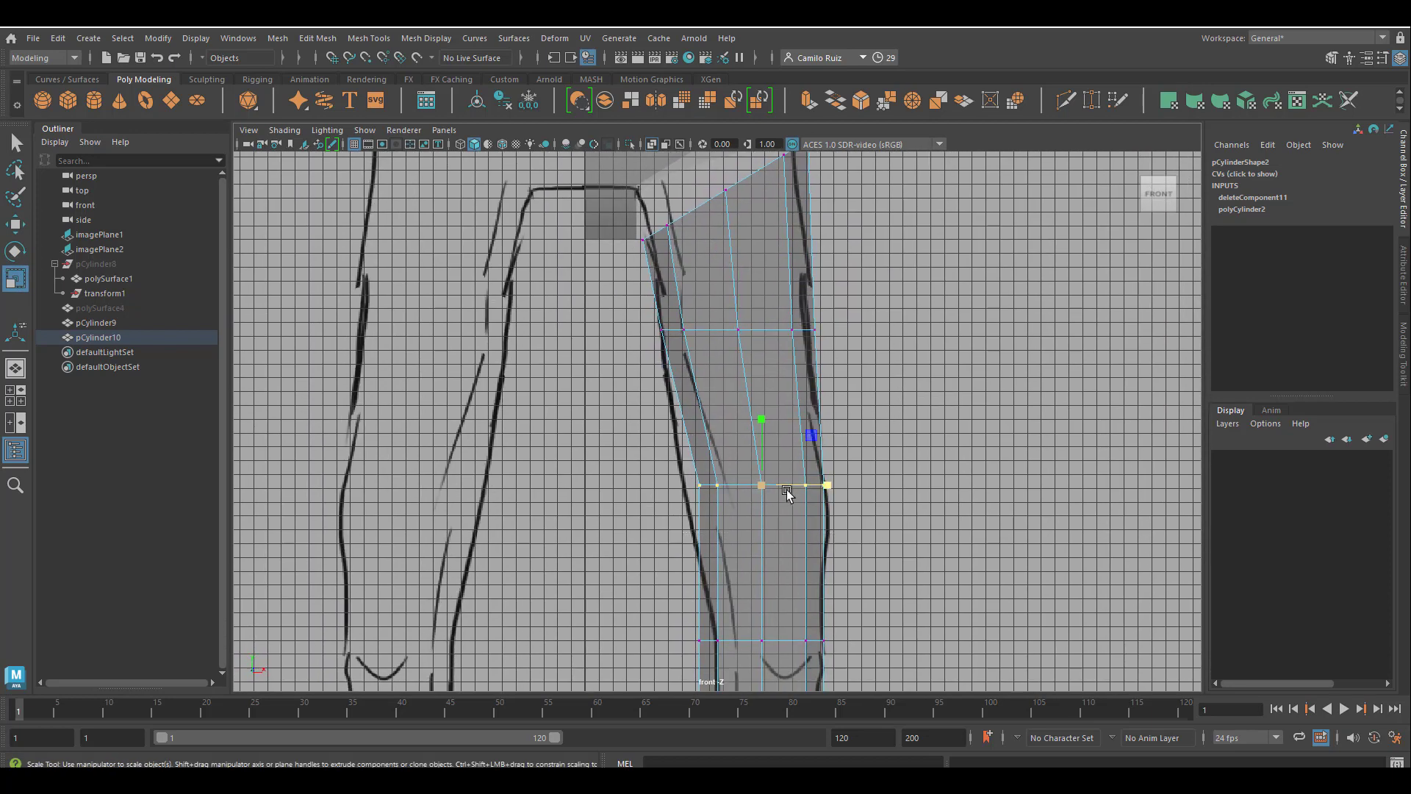
{"action": "left_click_drag", "start_coordinate": [831, 486], "coordinate": [846, 486]}
{"action": "left_click_drag", "start_coordinate": [759, 483], "coordinate": [817, 485]}
{"action": "key", "text": "w"}
Move and scale the vertex ring just above the knee to fit the drawn leg outline in the front view.
{"action": "middle_click_drag", "start_coordinate": [851, 569], "coordinate": [850, 455], "text": "alt"}
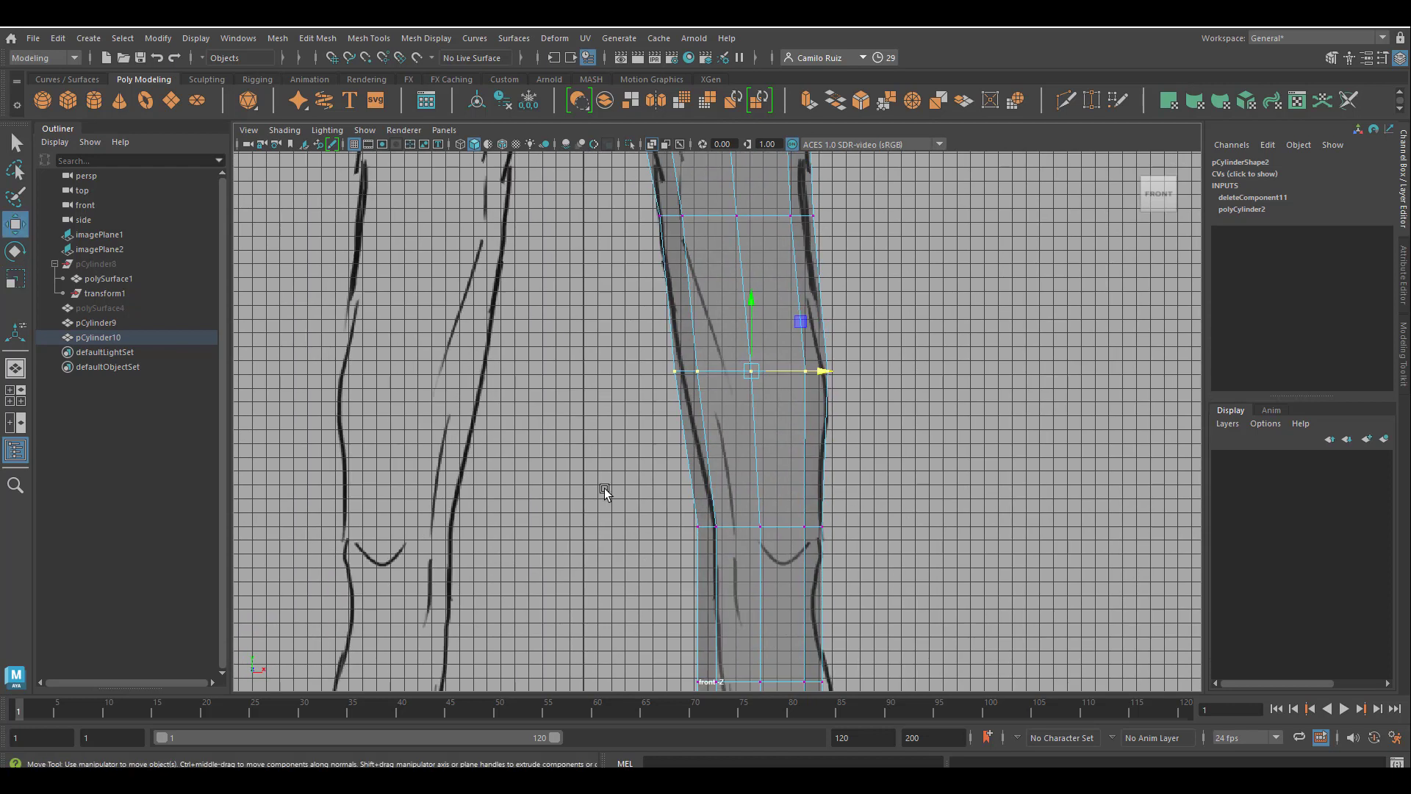
{"action": "key", "text": "e"}
{"action": "left_click_drag", "start_coordinate": [605, 489], "coordinate": [821, 527]}
{"action": "key", "text": "r"}
{"action": "key", "text": "e"}
{"action": "key", "text": "w"}
{"action": "key", "text": "e"}
{"action": "key", "text": "r"}
Adjust the position and width of the vertex ring below the knee against the front drawing.
{"action": "middle_click_drag", "start_coordinate": [831, 578], "coordinate": [835, 451], "text": "alt"}
{"action": "scroll", "coordinate": [808, 507], "scroll_direction": "down", "scroll_amount": 3}
{"action": "left_click_drag", "start_coordinate": [660, 511], "coordinate": [826, 560]}
{"action": "scroll", "coordinate": [837, 558], "scroll_direction": "up", "scroll_amount": 5}
{"action": "middle_click_drag", "start_coordinate": [856, 661], "coordinate": [847, 540], "text": "alt"}
{"action": "key", "text": "w"}
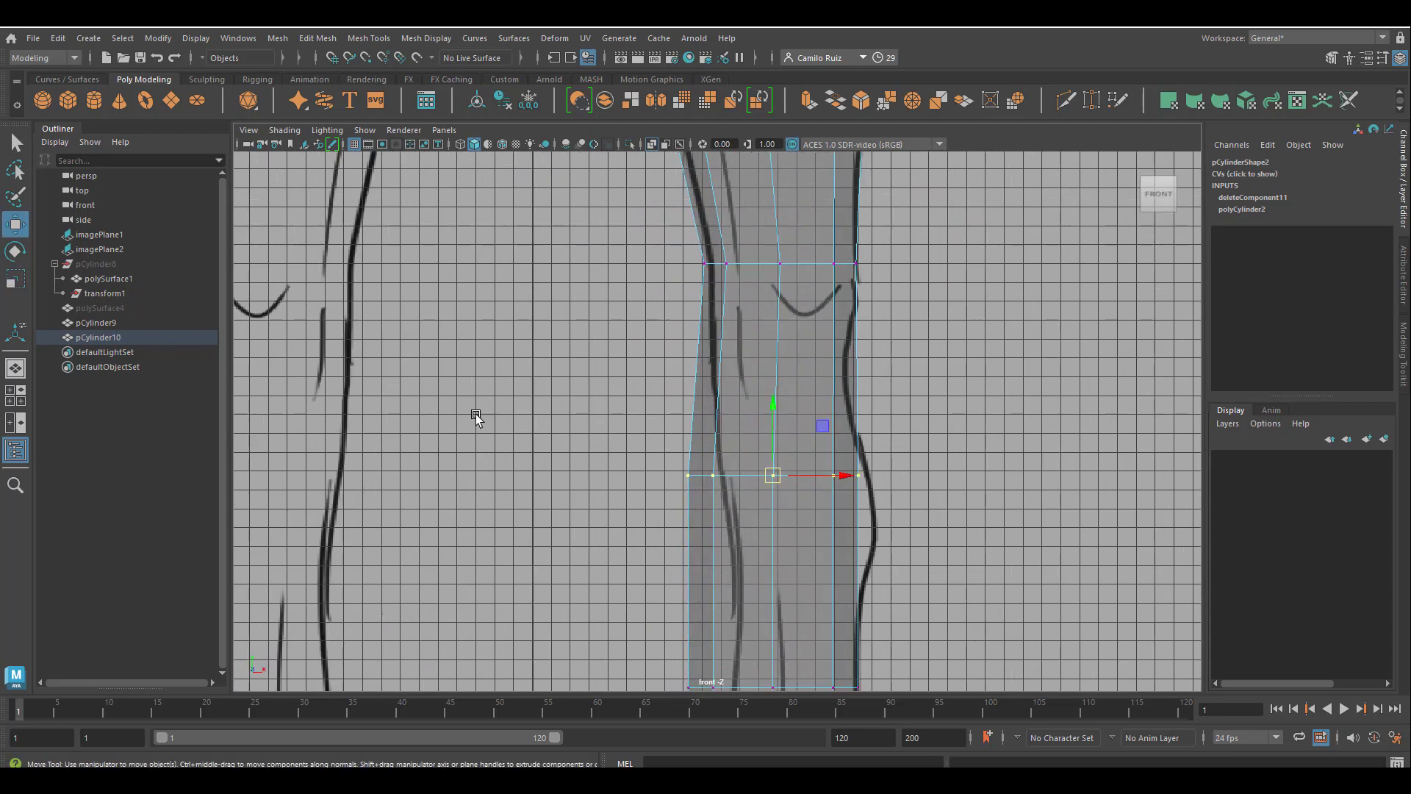
{"action": "mouse_move", "coordinate": [846, 476]}
{"action": "left_mouse_down"}
{"action": "mouse_move", "coordinate": [862, 477]}
{"action": "mouse_move", "coordinate": [847, 476]}
{"action": "left_mouse_up"}
{"action": "key", "text": "e"}
{"action": "key", "text": "r"}
Move the lower-calf vertex ring outward to the drawn shin, and nudge the ring below the knee outward to match.
{"action": "middle_click_drag", "start_coordinate": [826, 617], "coordinate": [845, 441], "text": "alt"}
{"action": "left_click_drag", "start_coordinate": [684, 476], "coordinate": [893, 526]}
{"action": "key", "text": "w"}
{"action": "left_click_drag", "start_coordinate": [788, 510], "coordinate": [870, 511]}
{"action": "key", "text": "r"}
{"action": "left_click_drag", "start_coordinate": [698, 276], "coordinate": [904, 322]}
{"action": "left_click", "coordinate": [23, 225]}
{"action": "left_click_drag", "start_coordinate": [807, 299], "coordinate": [822, 297]}
Move the leg's bottom vertex ring outward so the trouser hem sits over the drawn shoe top.
{"action": "middle_click_drag", "start_coordinate": [738, 638], "coordinate": [754, 507], "text": "alt"}
{"action": "scroll", "coordinate": [754, 506], "scroll_direction": "down", "scroll_amount": 3}
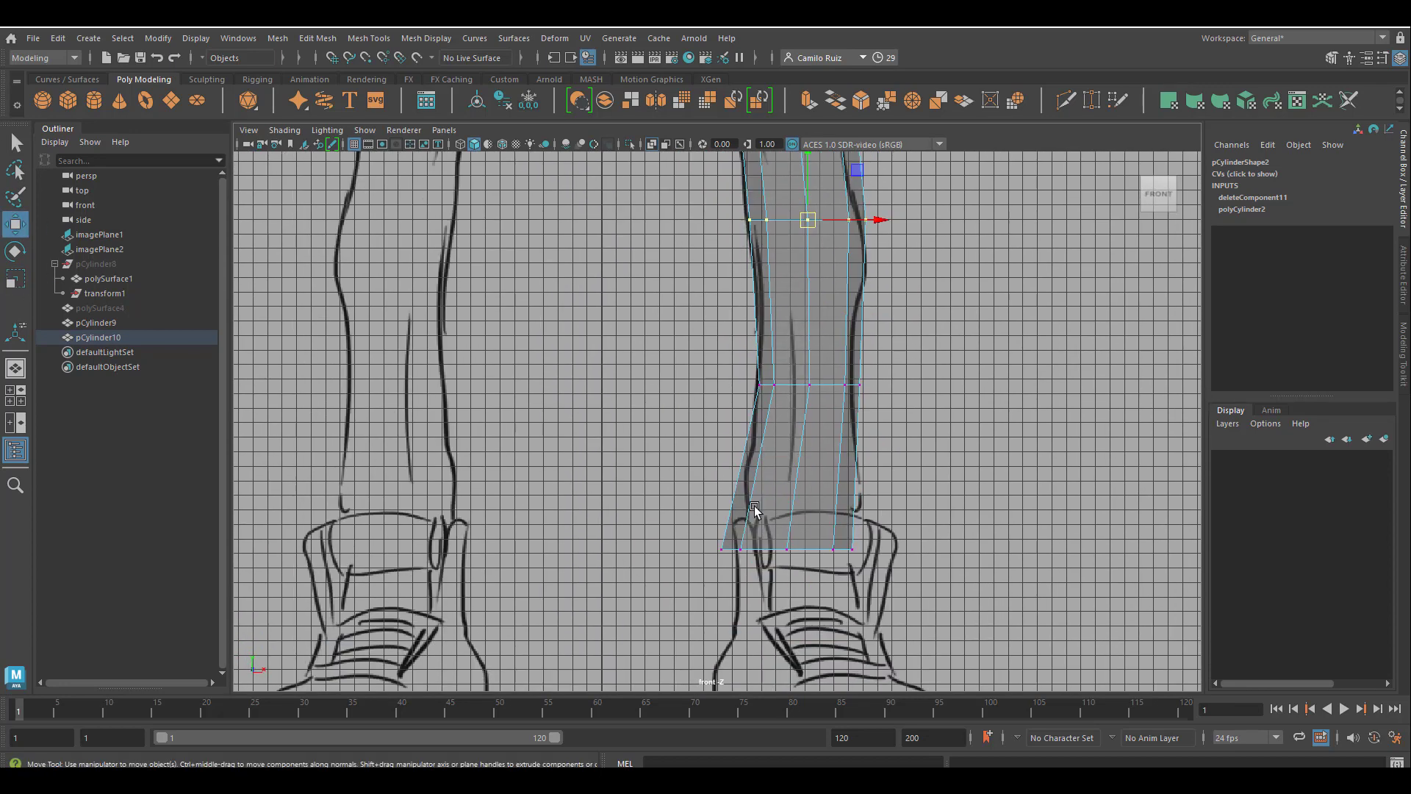
{"action": "left_click_drag", "start_coordinate": [702, 518], "coordinate": [882, 577]}
{"action": "left_click_drag", "start_coordinate": [783, 549], "coordinate": [809, 538]}
In the side view, move the vertex ring below the knee backward onto the drawn calf.
{"action": "middle_click_drag", "start_coordinate": [806, 177], "coordinate": [855, 402], "text": "alt"}
{"action": "left_click_drag", "start_coordinate": [772, 465], "coordinate": [916, 486]}
{"action": "middle_click_drag", "start_coordinate": [886, 191], "coordinate": [925, 532], "text": "alt"}
{"action": "middle_click_drag", "start_coordinate": [913, 163], "coordinate": [950, 397], "text": "alt"}
{"action": "key", "text": "space"}
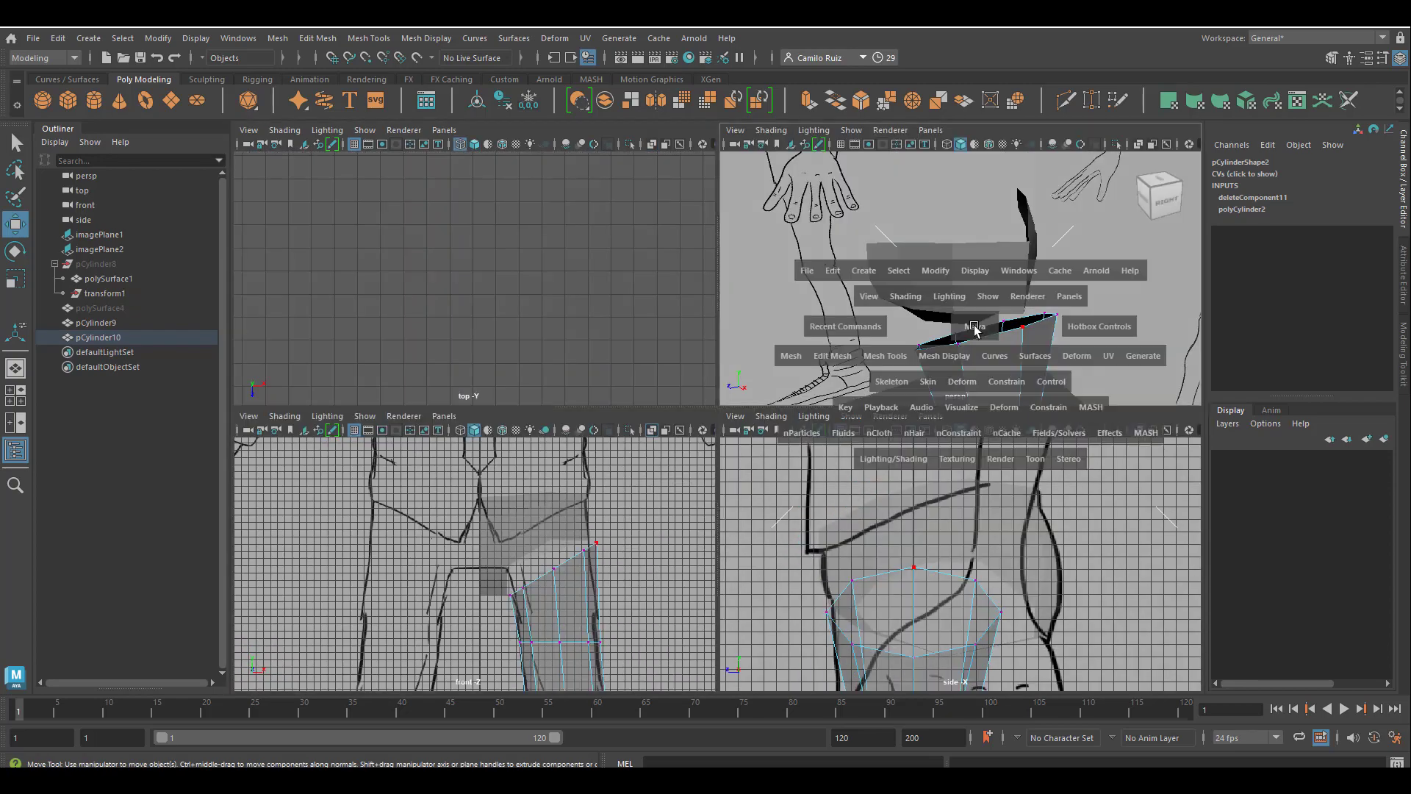
{"action": "key", "text": "space"}
{"action": "key", "text": "space"}
{"action": "key", "text": "space"}
{"action": "scroll", "coordinate": [1051, 561], "scroll_direction": "down", "scroll_amount": 4}
{"action": "middle_click_drag", "start_coordinate": [1029, 566], "coordinate": [1077, 415], "text": "alt"}
{"action": "left_click_drag", "start_coordinate": [856, 576], "coordinate": [800, 548]}
{"action": "middle_click_drag", "start_coordinate": [799, 548], "coordinate": [781, 437], "text": "alt"}
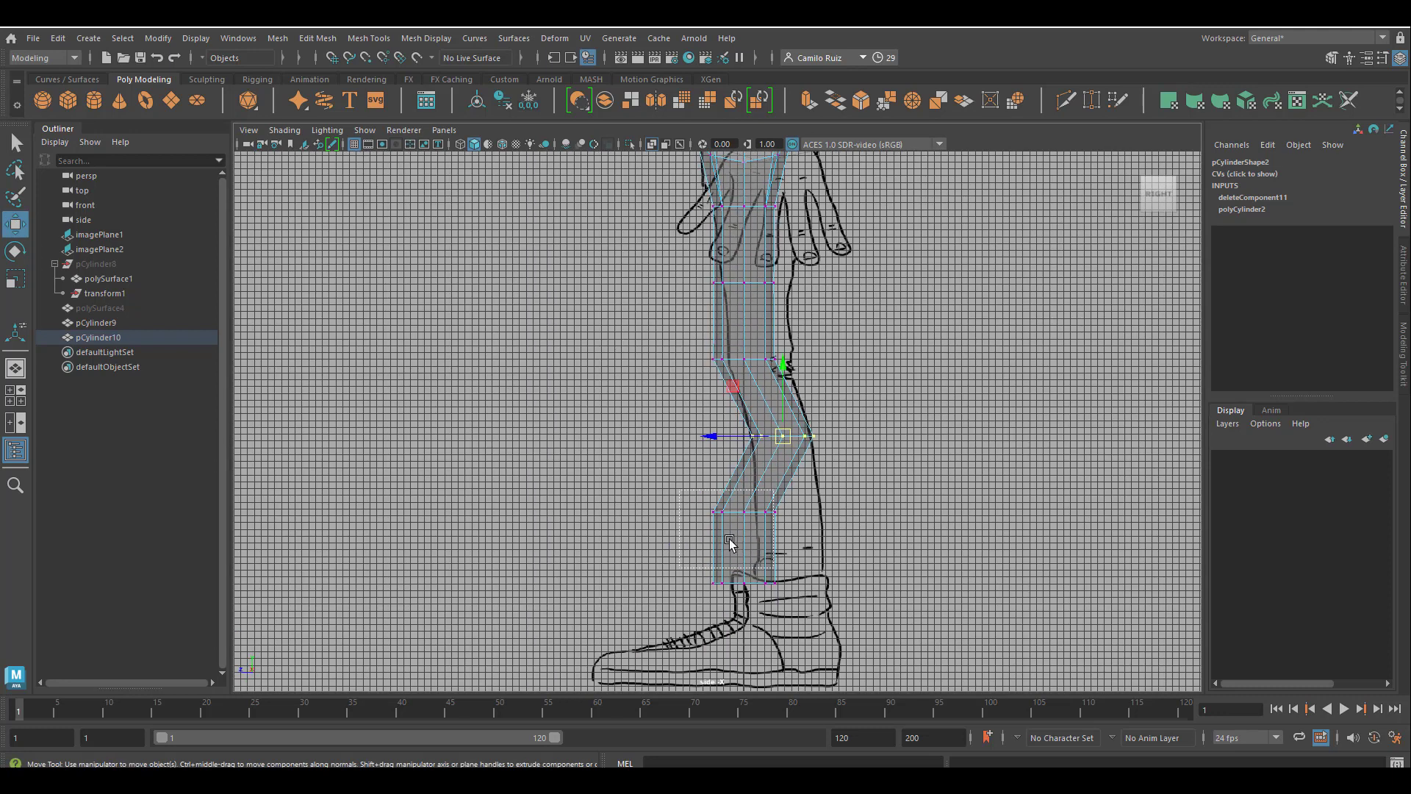
Move the two lowest vertex rings backward in the side view to follow the drawn lower leg and ankle.
{"action": "left_click_drag", "start_coordinate": [685, 611], "coordinate": [814, 488]}
{"action": "left_click_drag", "start_coordinate": [743, 551], "coordinate": [789, 541]}
{"action": "middle_click_drag", "start_coordinate": [667, 274], "coordinate": [696, 489], "text": "alt"}
{"action": "left_click_drag", "start_coordinate": [696, 489], "coordinate": [817, 512]}
{"action": "left_click_drag", "start_coordinate": [772, 497], "coordinate": [789, 499]}
{"action": "left_click_drag", "start_coordinate": [707, 546], "coordinate": [821, 597]}
{"action": "left_click_drag", "start_coordinate": [698, 574], "coordinate": [712, 574]}
Shift the leg's top vertex ring slightly backward to centre it under the hips in the side view.
{"action": "middle_click_drag", "start_coordinate": [777, 453], "coordinate": [758, 547], "text": "alt"}
{"action": "scroll", "coordinate": [759, 547], "scroll_direction": "up", "scroll_amount": 2}
{"action": "mouse_move", "coordinate": [699, 522]}
{"action": "left_mouse_down"}
{"action": "mouse_move", "coordinate": [812, 553]}
{"action": "mouse_move", "coordinate": [698, 536]}
{"action": "left_mouse_up"}
{"action": "left_click_drag", "start_coordinate": [682, 402], "coordinate": [838, 492]}
{"action": "left_click_drag", "start_coordinate": [724, 456], "coordinate": [732, 458]}
Scale and shift the second vertex ring in the side view, and nudge the mid-thigh and top rings backward to the drawing.
{"action": "left_click_drag", "start_coordinate": [694, 510], "coordinate": [821, 569]}
{"action": "left_click", "coordinate": [16, 279]}
{"action": "mouse_move", "coordinate": [696, 536]}
{"action": "left_mouse_down"}
{"action": "mouse_move", "coordinate": [665, 535]}
{"action": "mouse_move", "coordinate": [697, 536]}
{"action": "left_mouse_up"}
{"action": "left_click", "coordinate": [15, 224]}
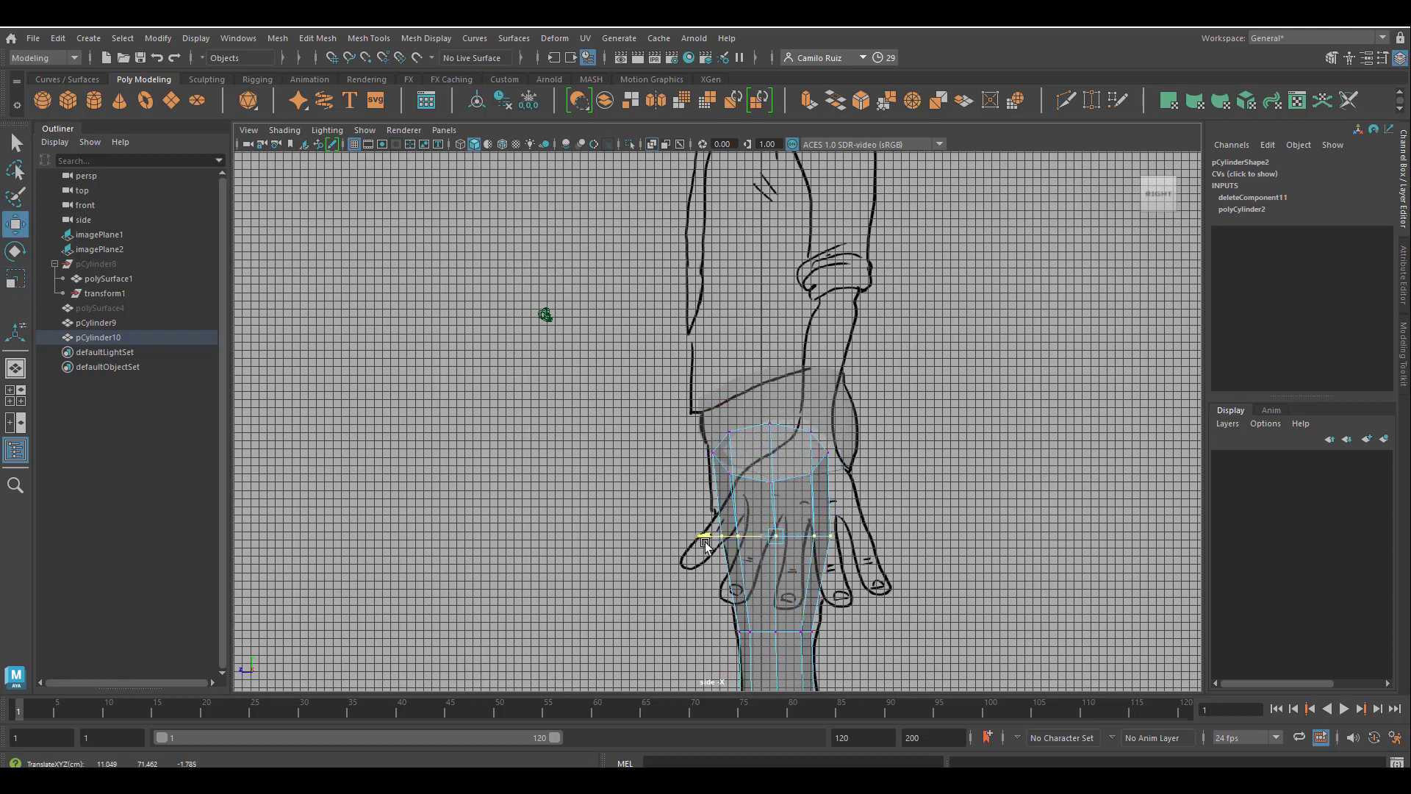
{"action": "left_click_drag", "start_coordinate": [720, 606], "coordinate": [827, 650]}
{"action": "left_click_drag", "start_coordinate": [717, 632], "coordinate": [720, 632]}
{"action": "left_click_drag", "start_coordinate": [695, 412], "coordinate": [840, 494]}
{"action": "left_click_drag", "start_coordinate": [695, 452], "coordinate": [703, 452]}
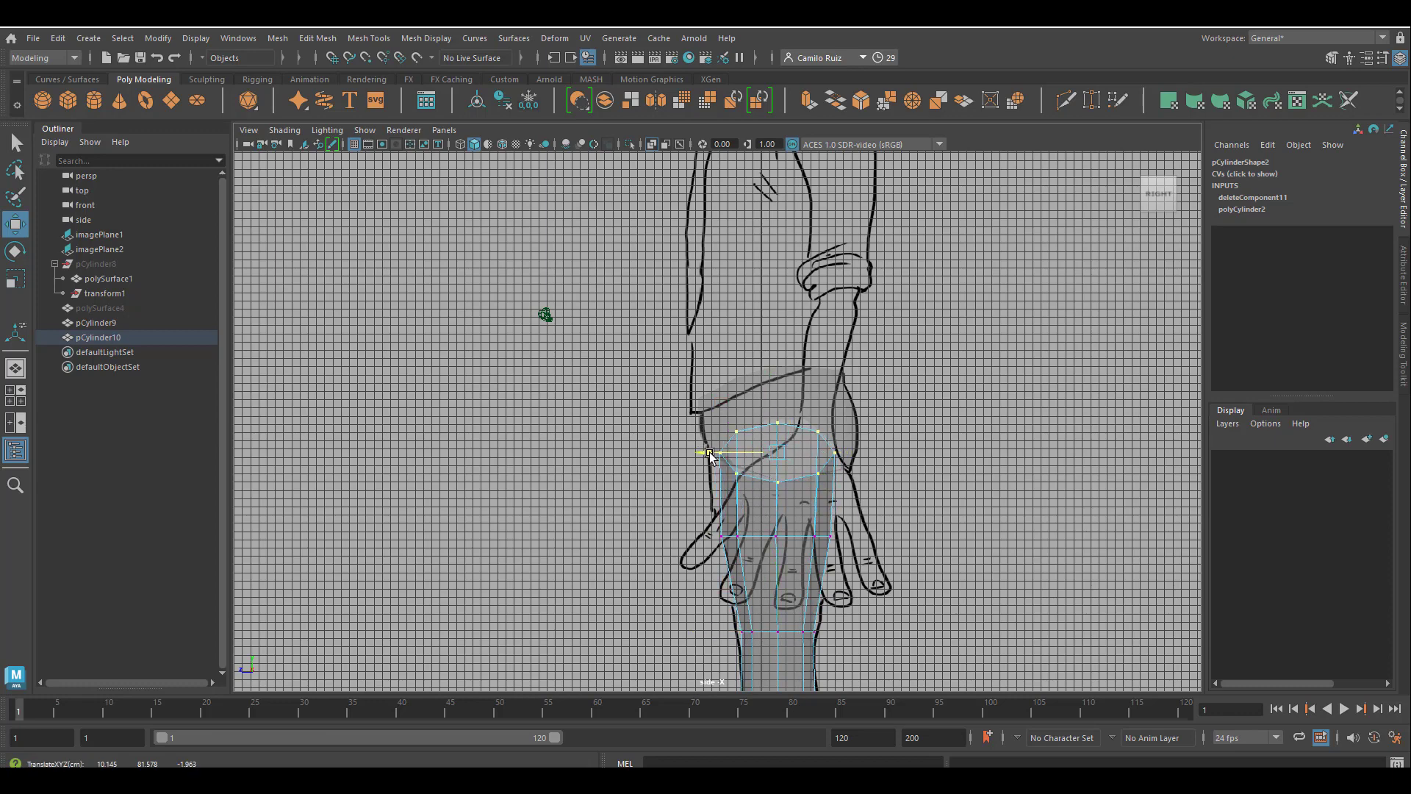
In the perspective view, combine the hip mesh and the leg mesh into one object.
{"action": "key", "text": "space"}
{"action": "key", "text": "space"}
{"action": "left_click_drag", "start_coordinate": [735, 404], "coordinate": [851, 515], "text": "alt"}
{"action": "left_click", "coordinate": [810, 382]}
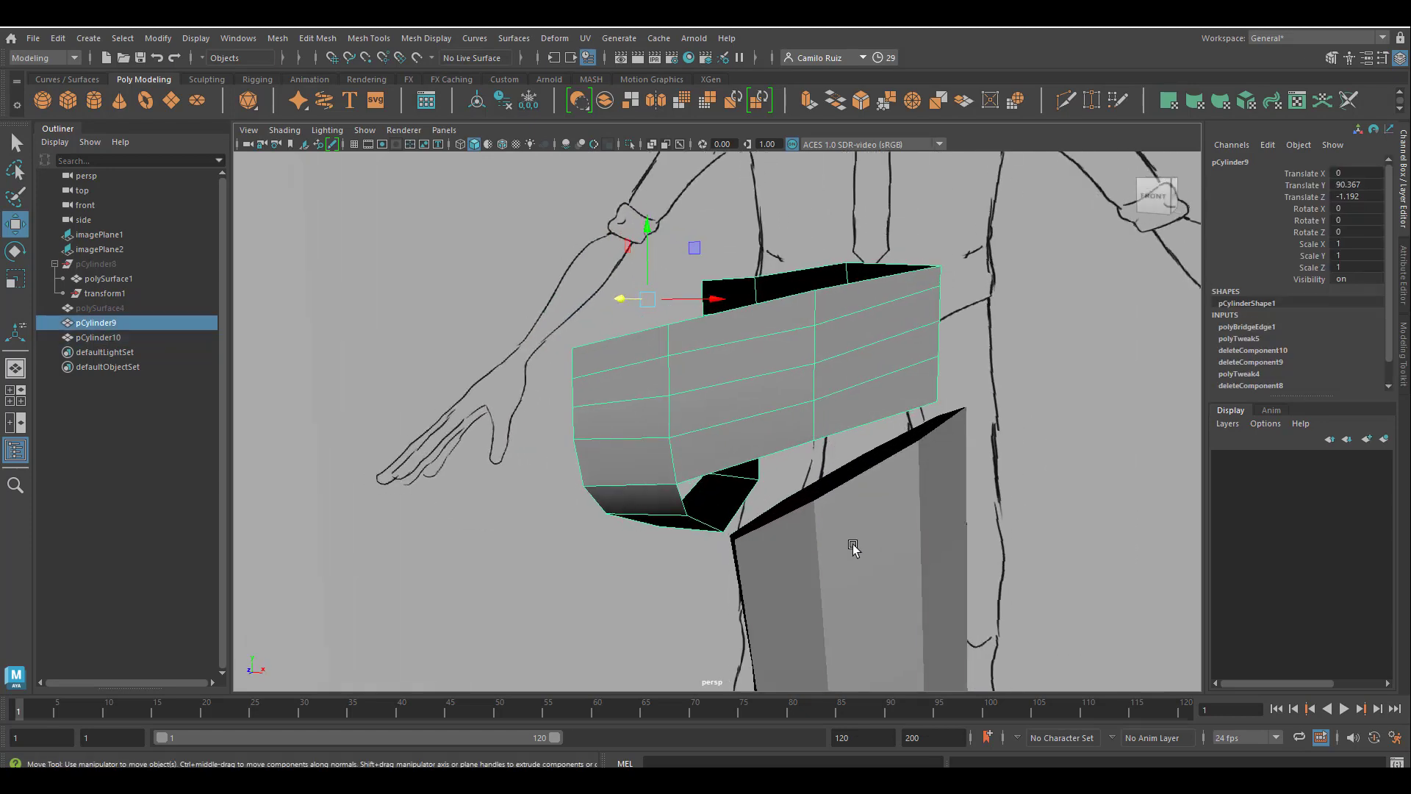
{"action": "left_click", "coordinate": [851, 544], "text": "shift"}
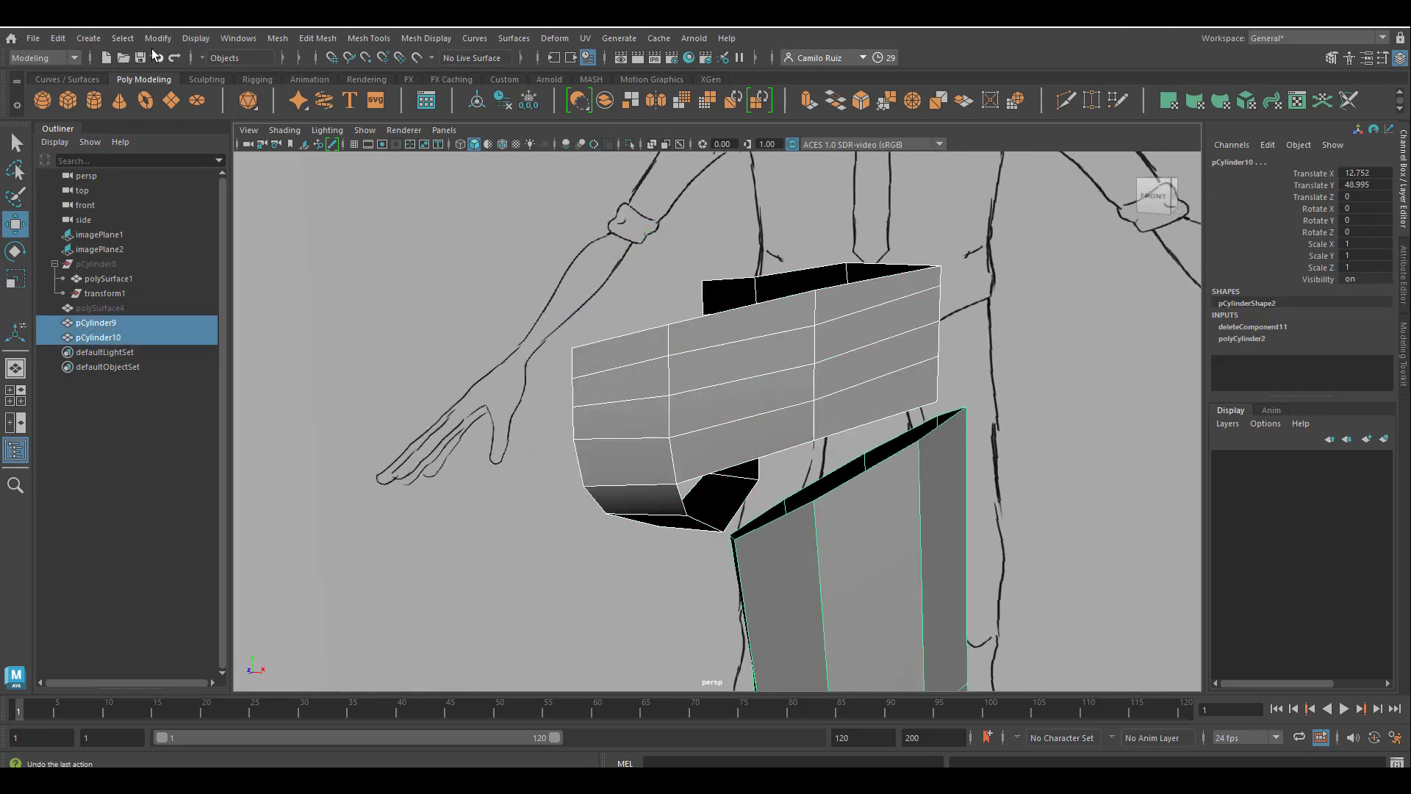
{"action": "left_click", "coordinate": [278, 38]}
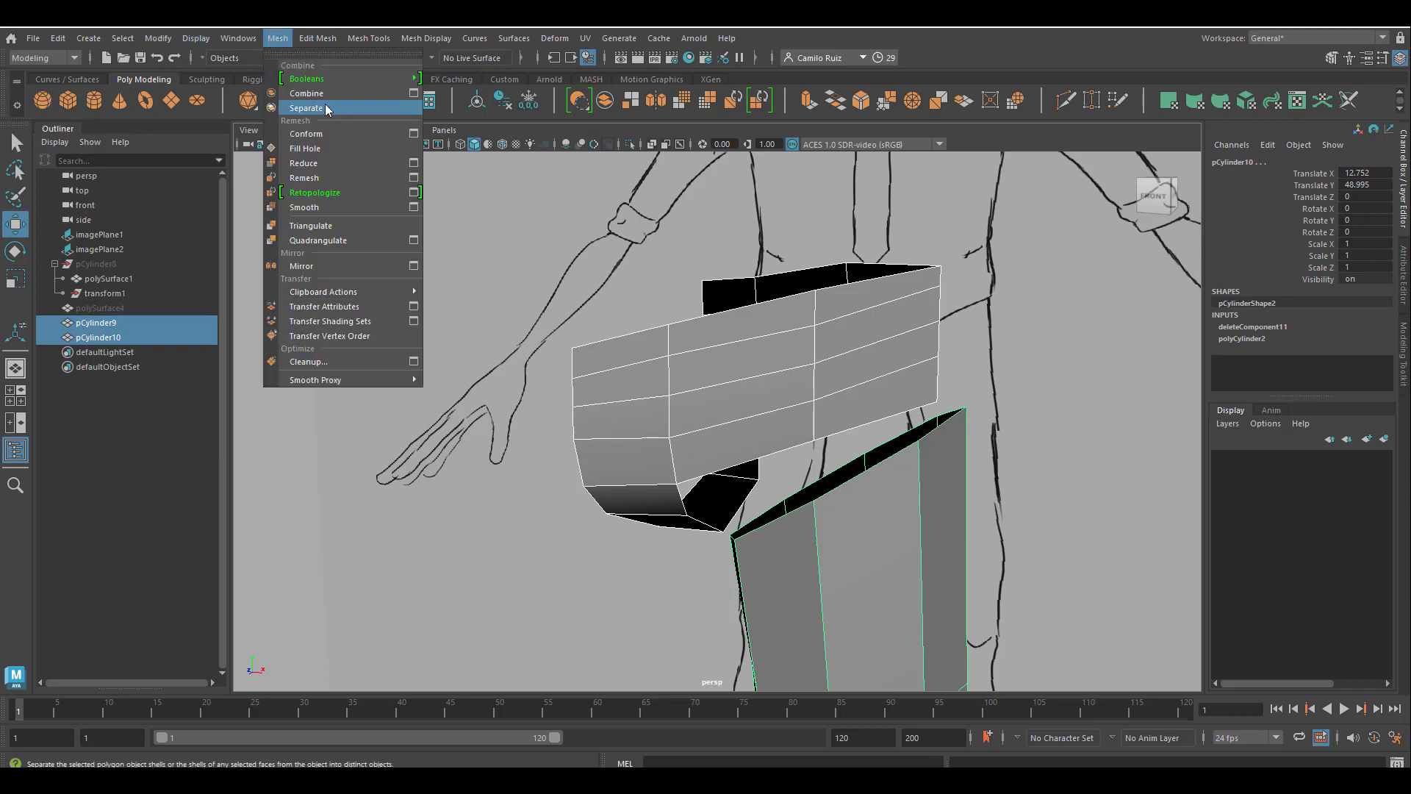
{"action": "left_click", "coordinate": [305, 97]}
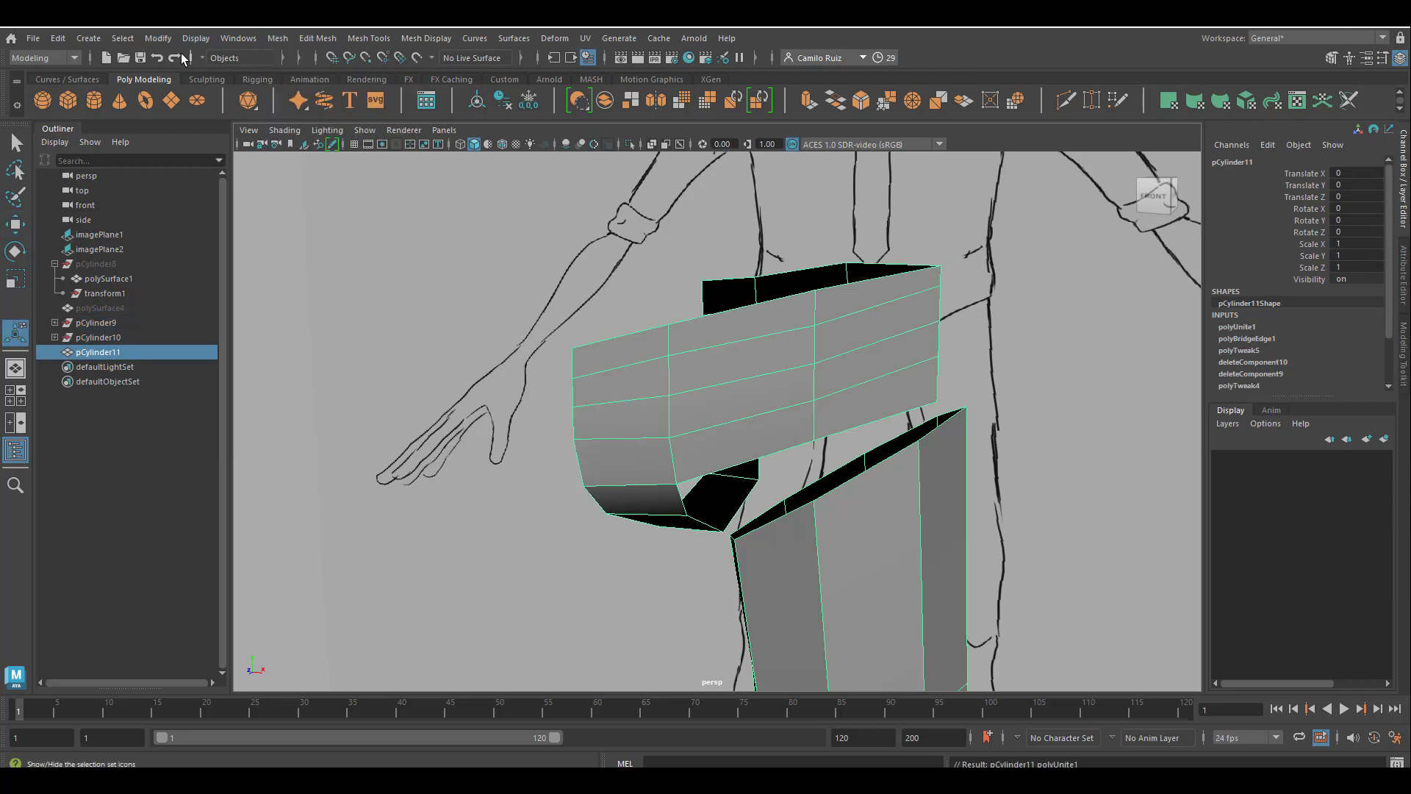
Delete the construction history of the combined trousers mesh.
{"action": "left_click", "coordinate": [58, 38]}
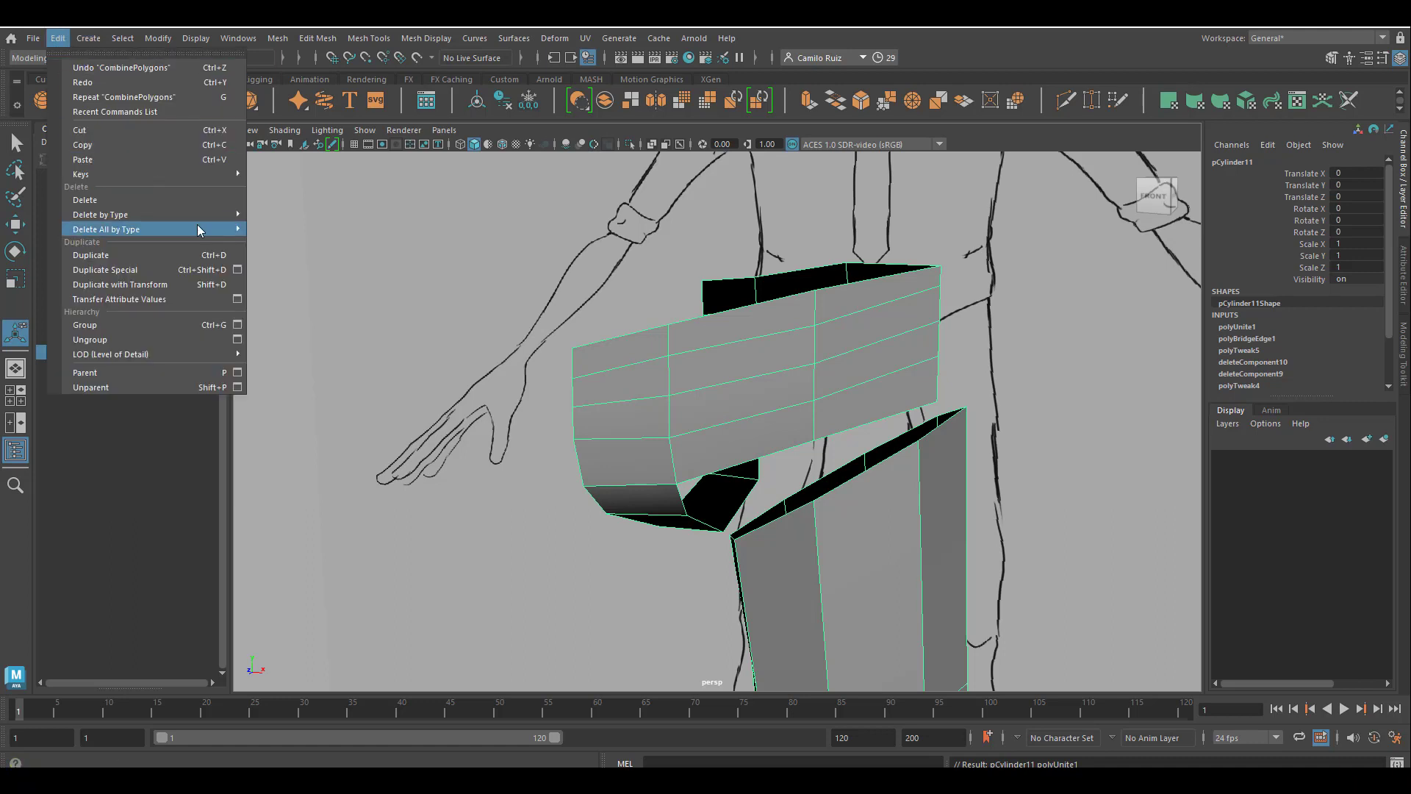
{"action": "mouse_move", "coordinate": [188, 214]}
{"action": "left_click", "coordinate": [286, 214]}
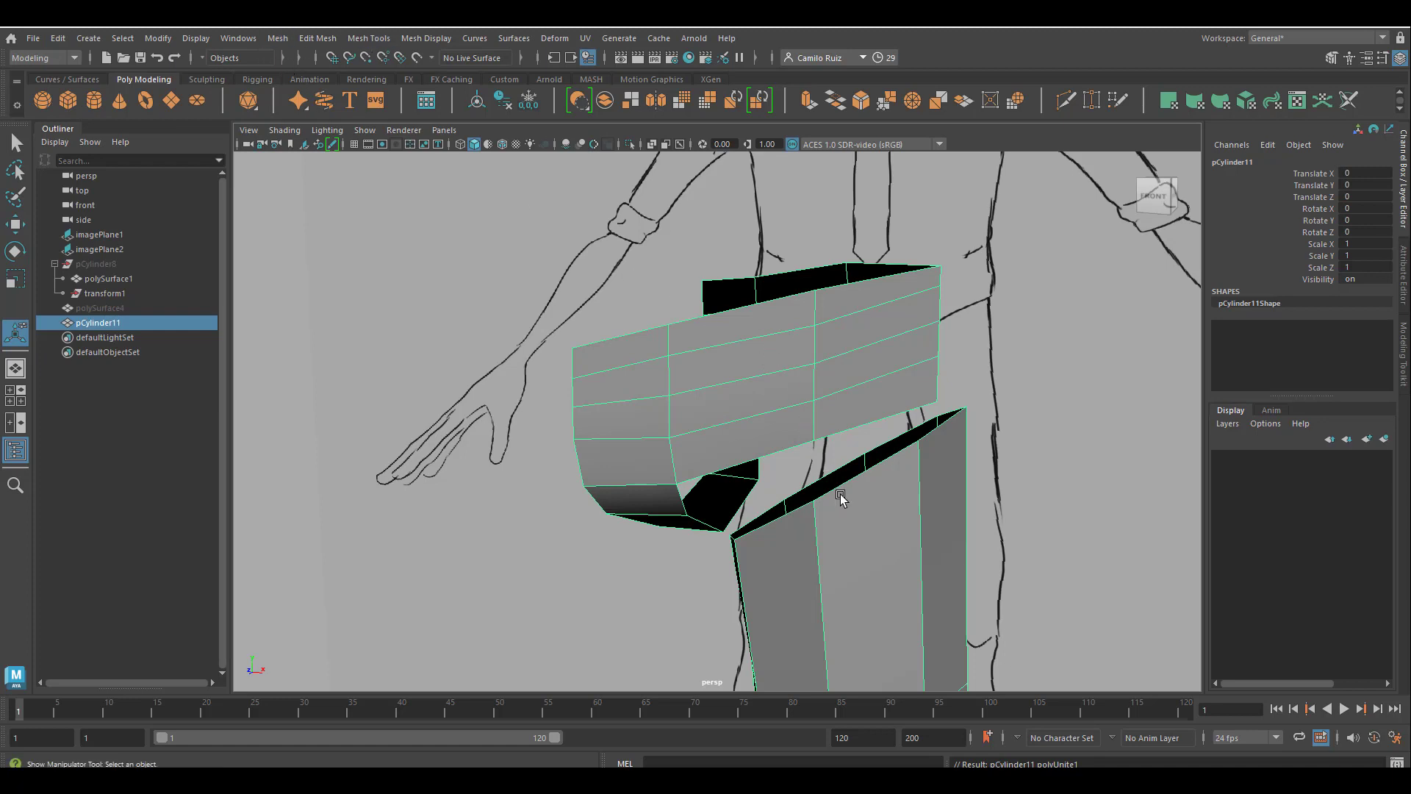
Bridge the open border edges of the hips' leg opening with those of the leg's top.
{"action": "right_click", "coordinate": [835, 494]}
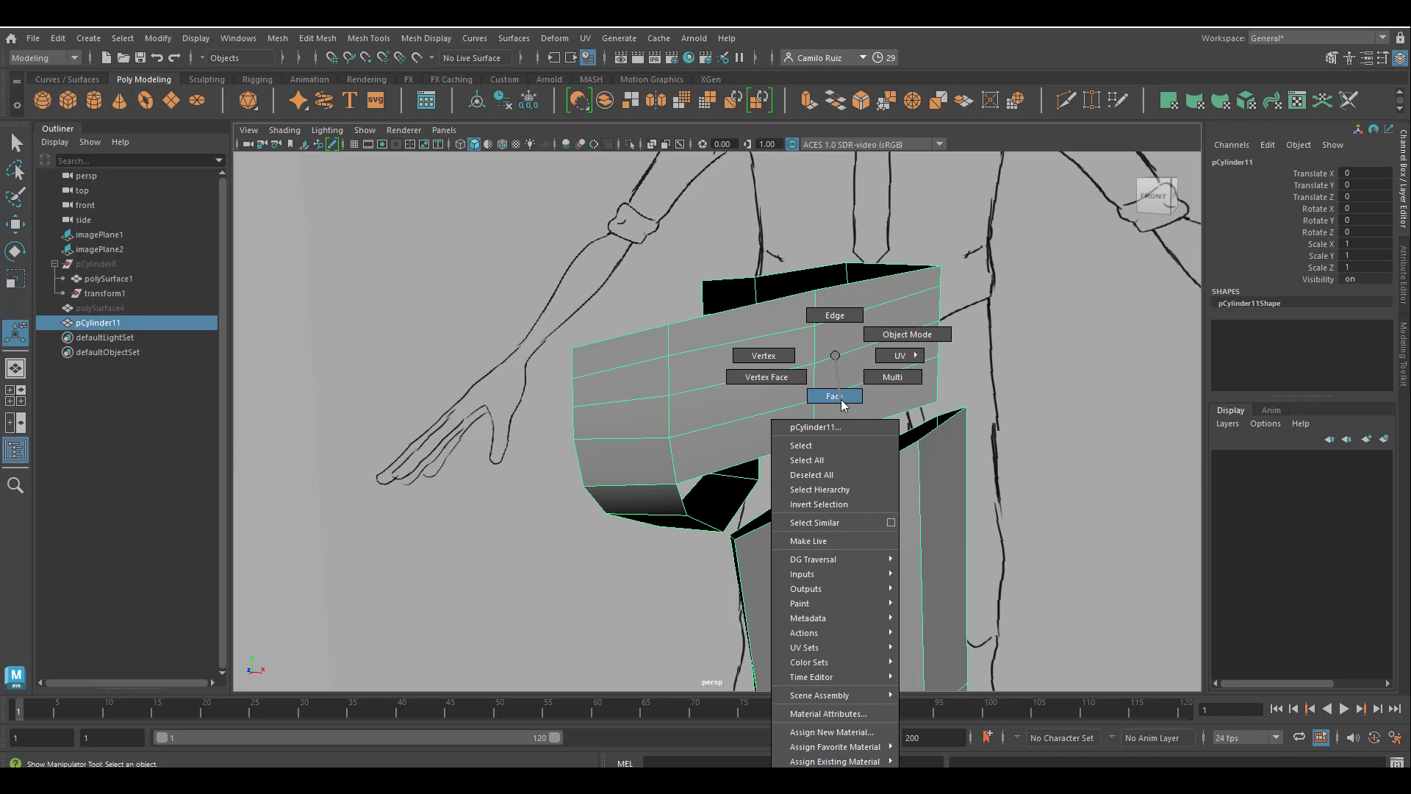
{"action": "right_click_drag", "start_coordinate": [850, 317], "coordinate": [850, 317]}
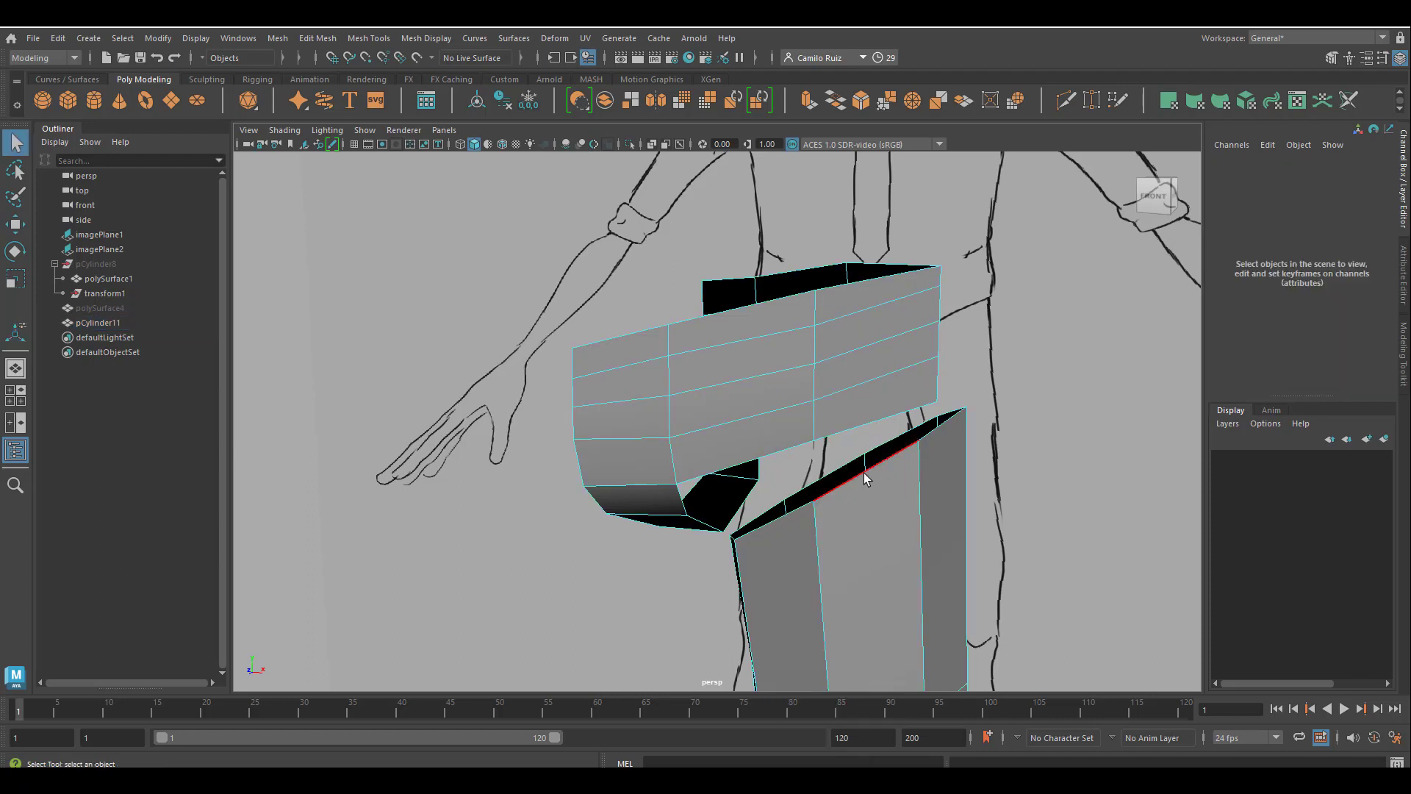
{"action": "left_click", "coordinate": [865, 479]}
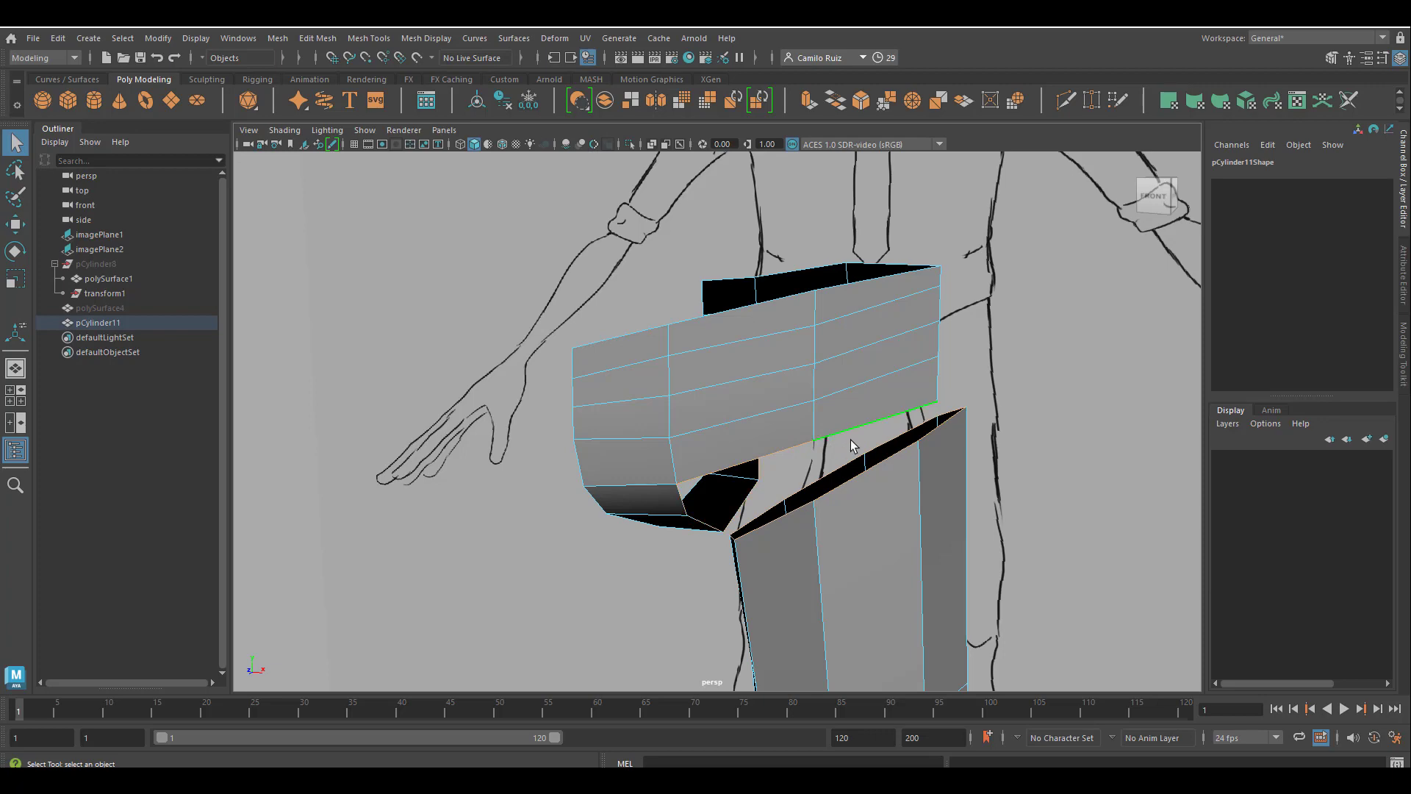
{"action": "left_click_drag", "start_coordinate": [861, 464], "coordinate": [836, 479], "text": "alt"}
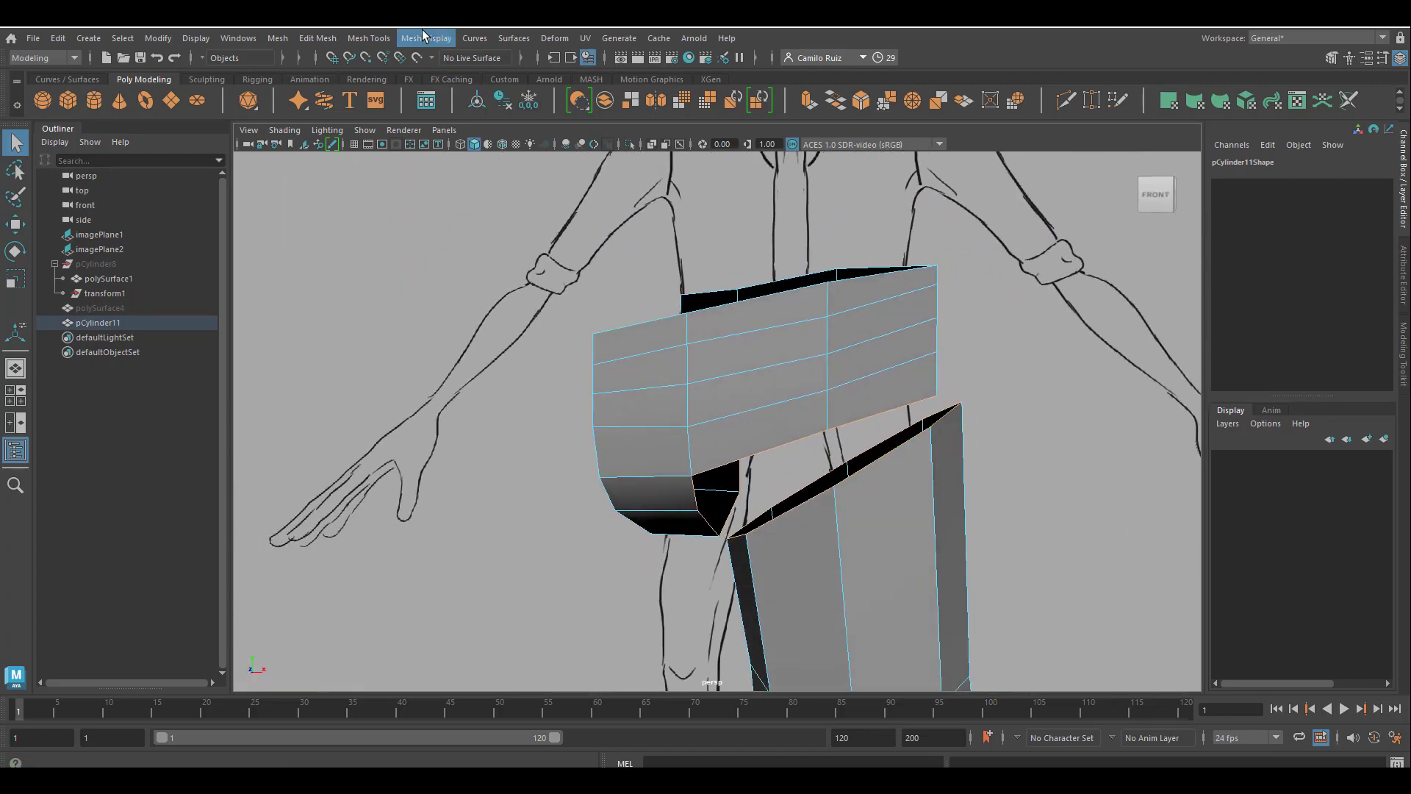
{"action": "left_click", "coordinate": [318, 39]}
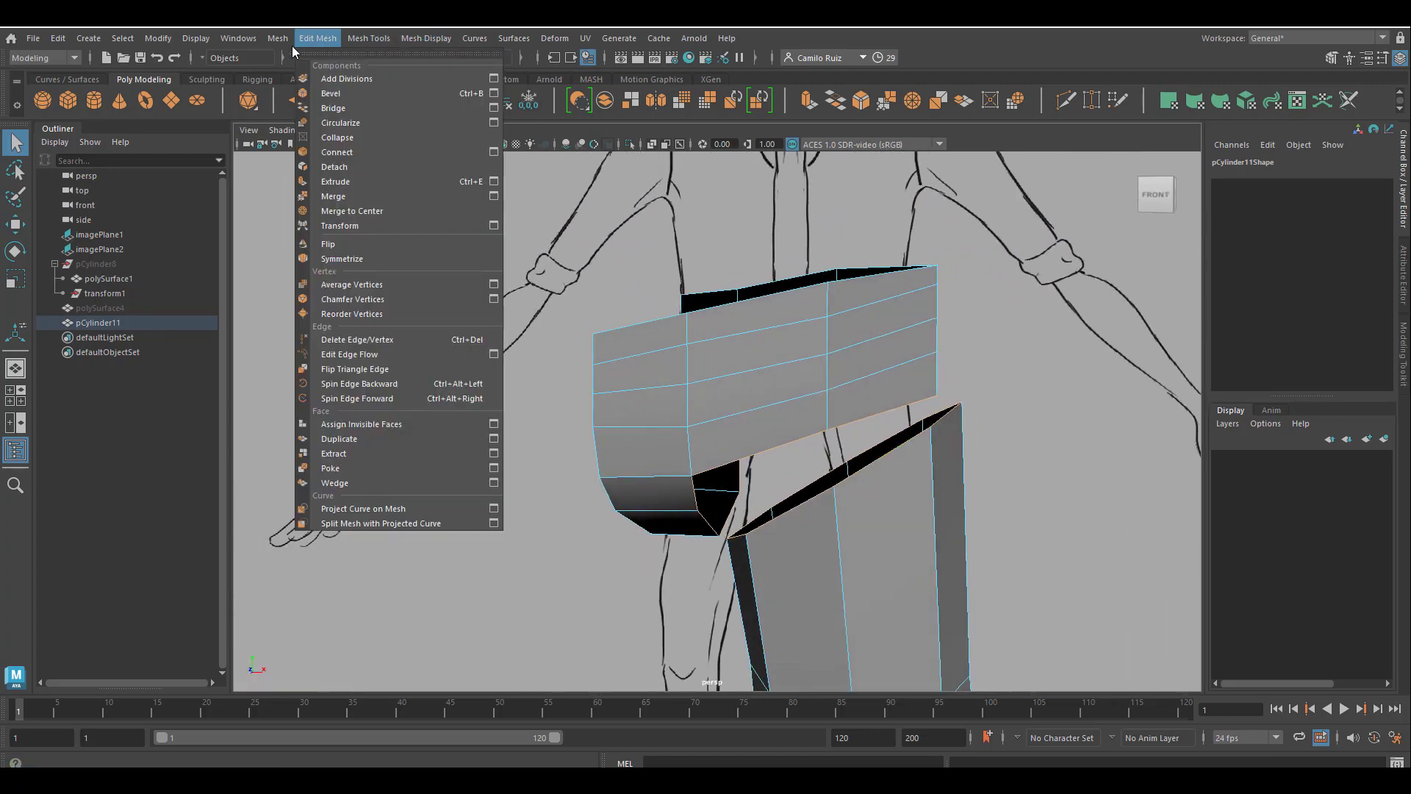
{"action": "left_click", "coordinate": [343, 114]}
{"action": "mouse_move", "coordinate": [514, 191]}
{"action": "left_mouse_down", "text": "alt"}
{"action": "mouse_move", "coordinate": [740, 266]}
{"action": "mouse_move", "coordinate": [765, 337]}
{"action": "mouse_move", "coordinate": [808, 296]}
{"action": "mouse_move", "coordinate": [765, 277]}
{"action": "mouse_move", "coordinate": [870, 403]}
{"action": "left_mouse_up", "text": "alt"}
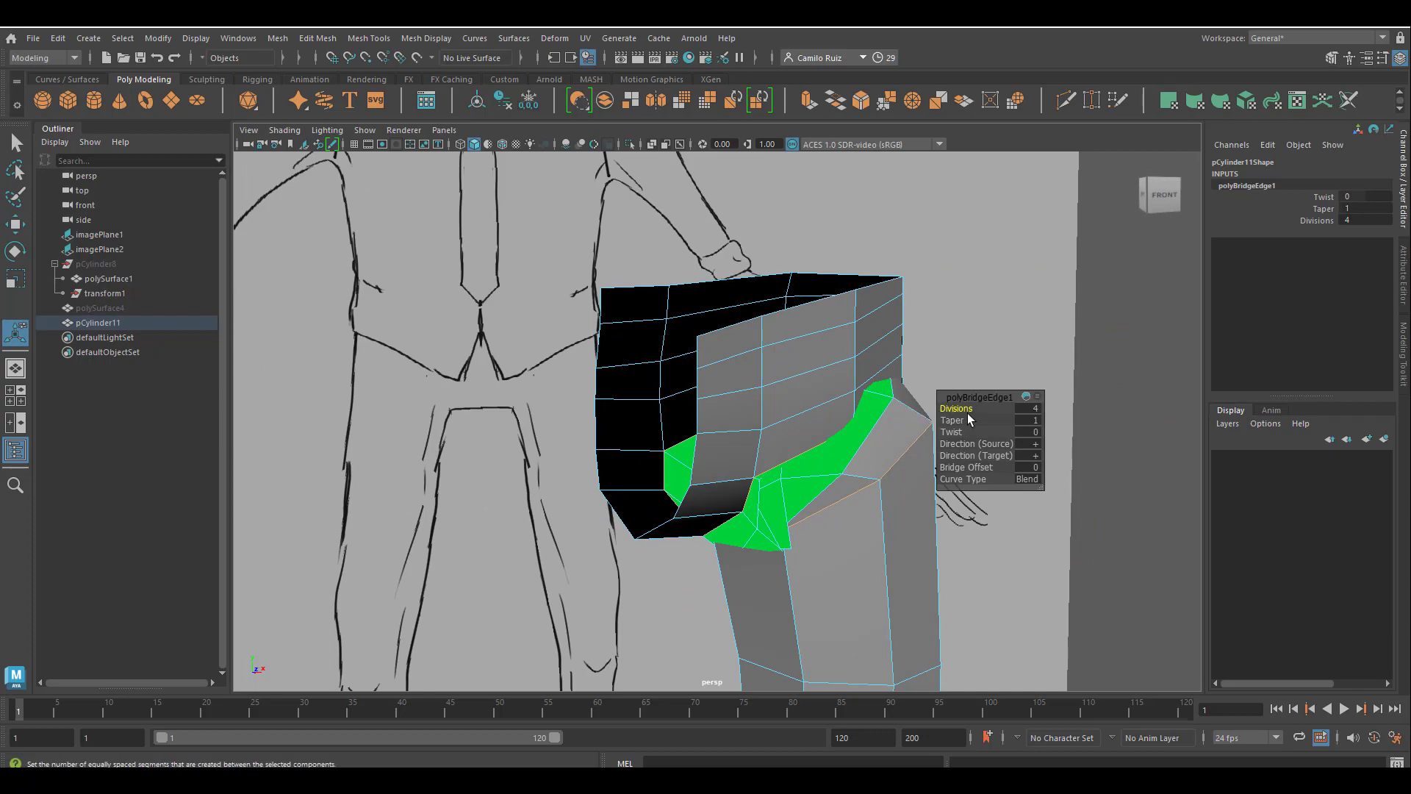
Reduce the bridge's divisions so a single band of faces joins the hips and the leg.
{"action": "middle_click_drag", "start_coordinate": [968, 417], "coordinate": [880, 410]}
{"action": "left_click_drag", "start_coordinate": [789, 434], "coordinate": [739, 451], "text": "alt"}
{"action": "middle_click_drag", "start_coordinate": [738, 451], "coordinate": [605, 454], "text": "alt"}
{"action": "left_click", "coordinate": [791, 594]}
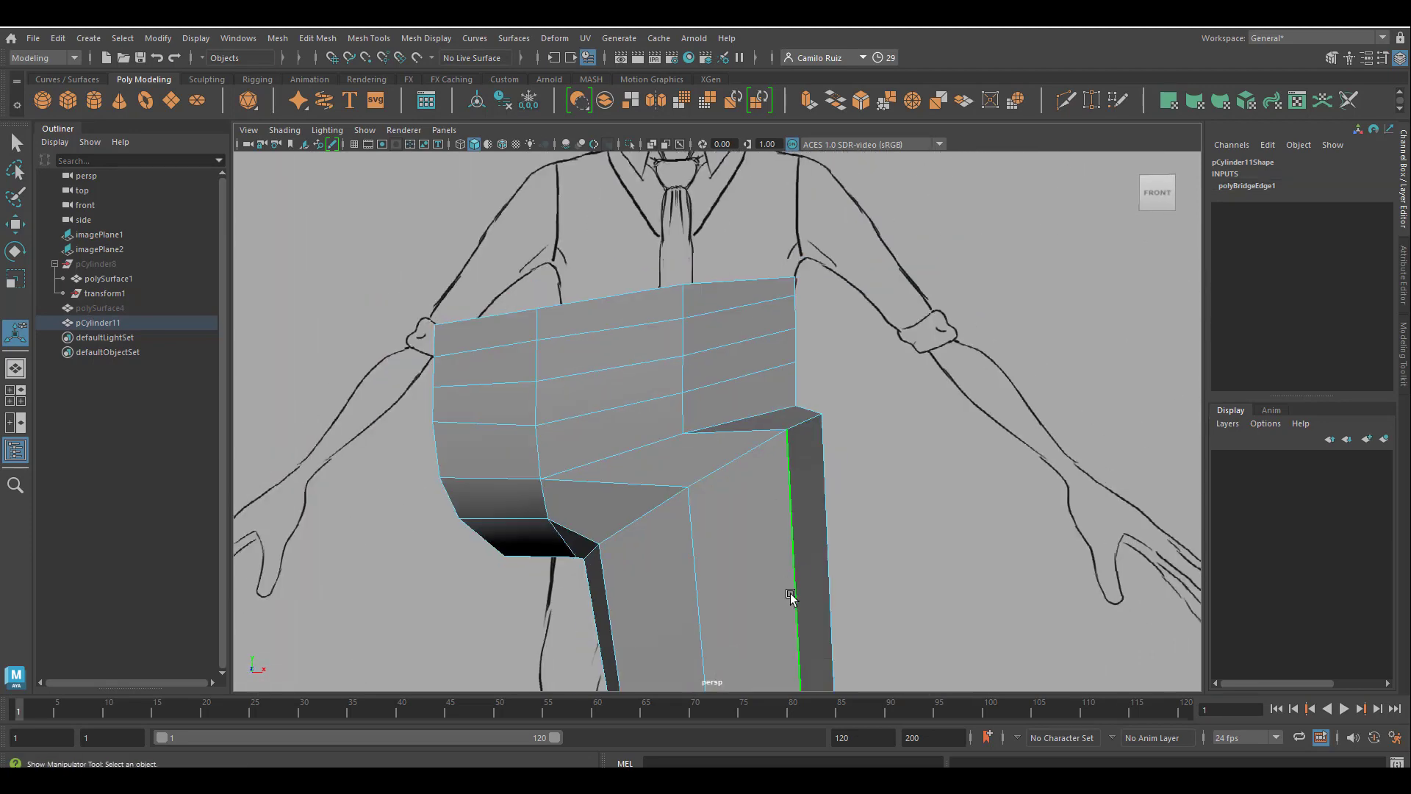
{"action": "middle_click_drag", "start_coordinate": [790, 595], "coordinate": [893, 534], "text": "alt"}
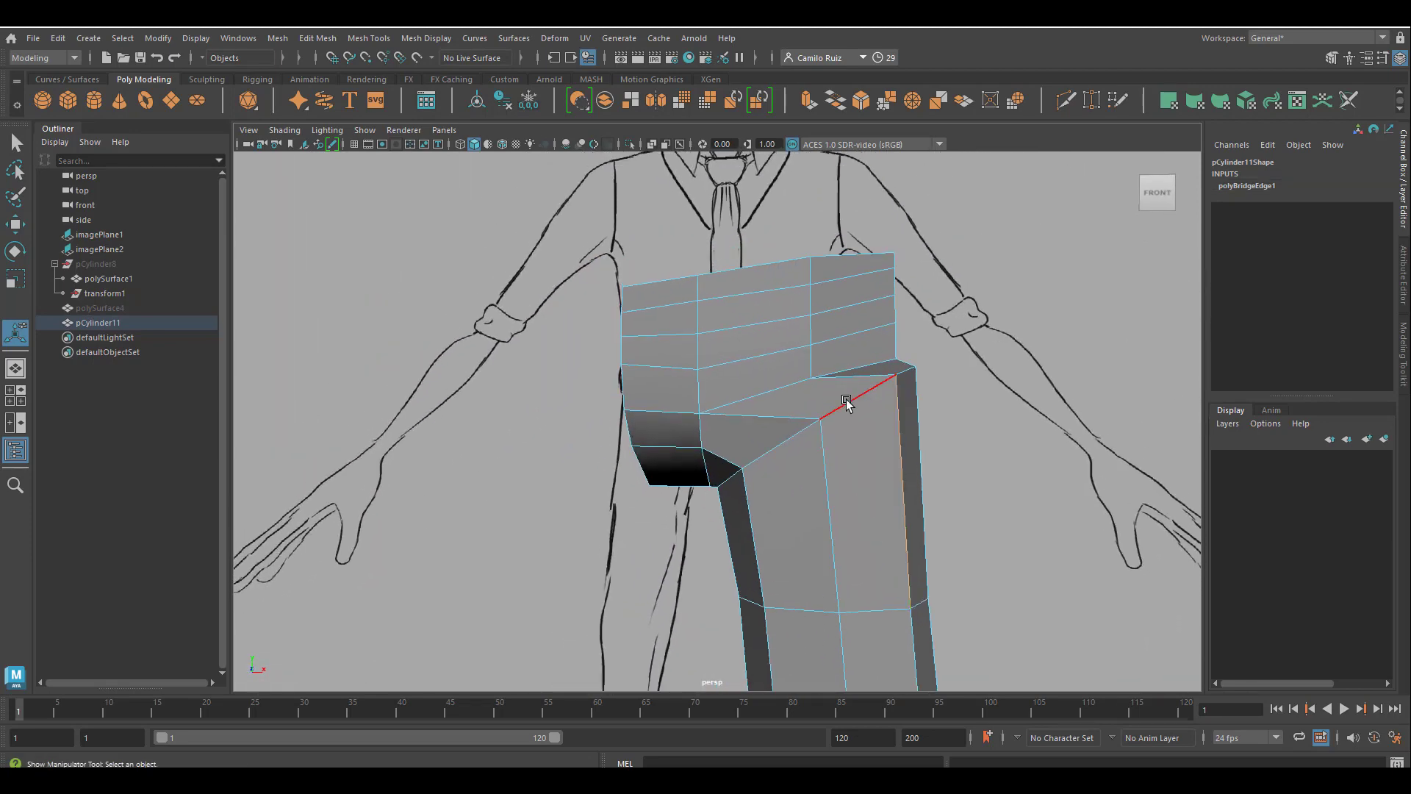
In the front view, raise the hip vertices and the leg's top ring until the crotch meets the drawn crotch line.
{"action": "key", "text": "space"}
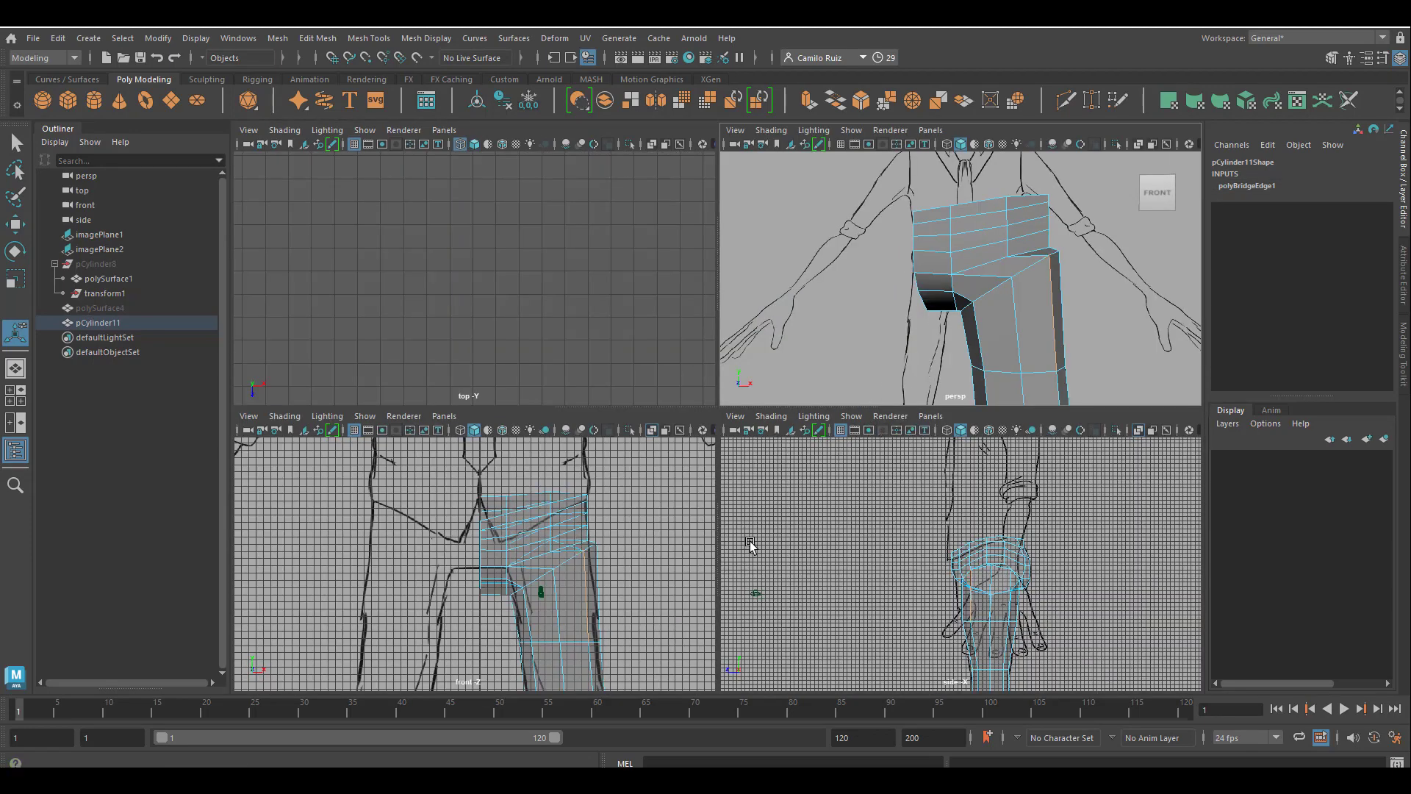
{"action": "key", "text": "space"}
{"action": "middle_click_drag", "start_coordinate": [996, 483], "coordinate": [899, 508], "text": "alt"}
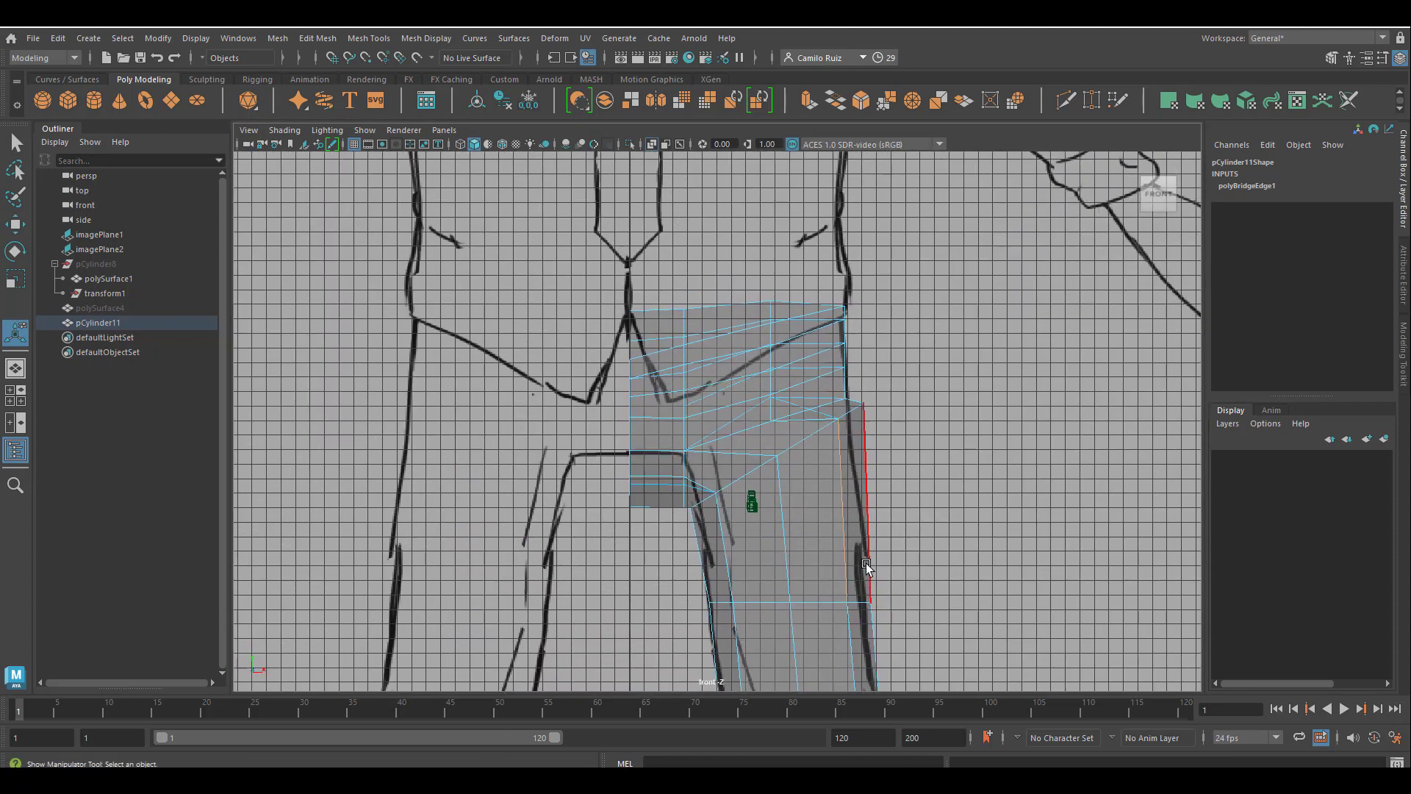
{"action": "scroll", "coordinate": [867, 614], "scroll_direction": "down", "scroll_amount": 2}
{"action": "scroll", "coordinate": [868, 615], "scroll_direction": "up", "scroll_amount": 3}
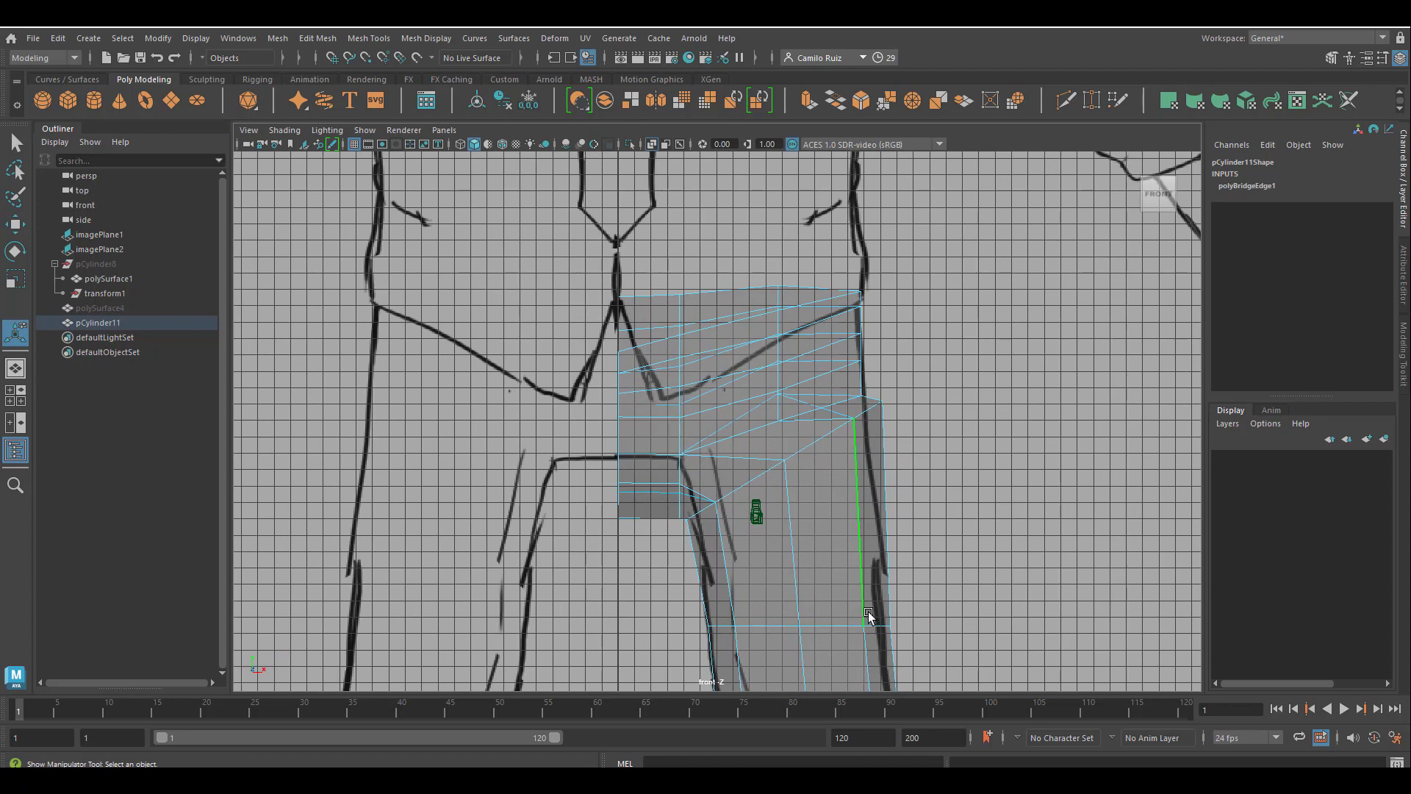
{"action": "scroll", "coordinate": [814, 563], "scroll_direction": "up", "scroll_amount": 2}
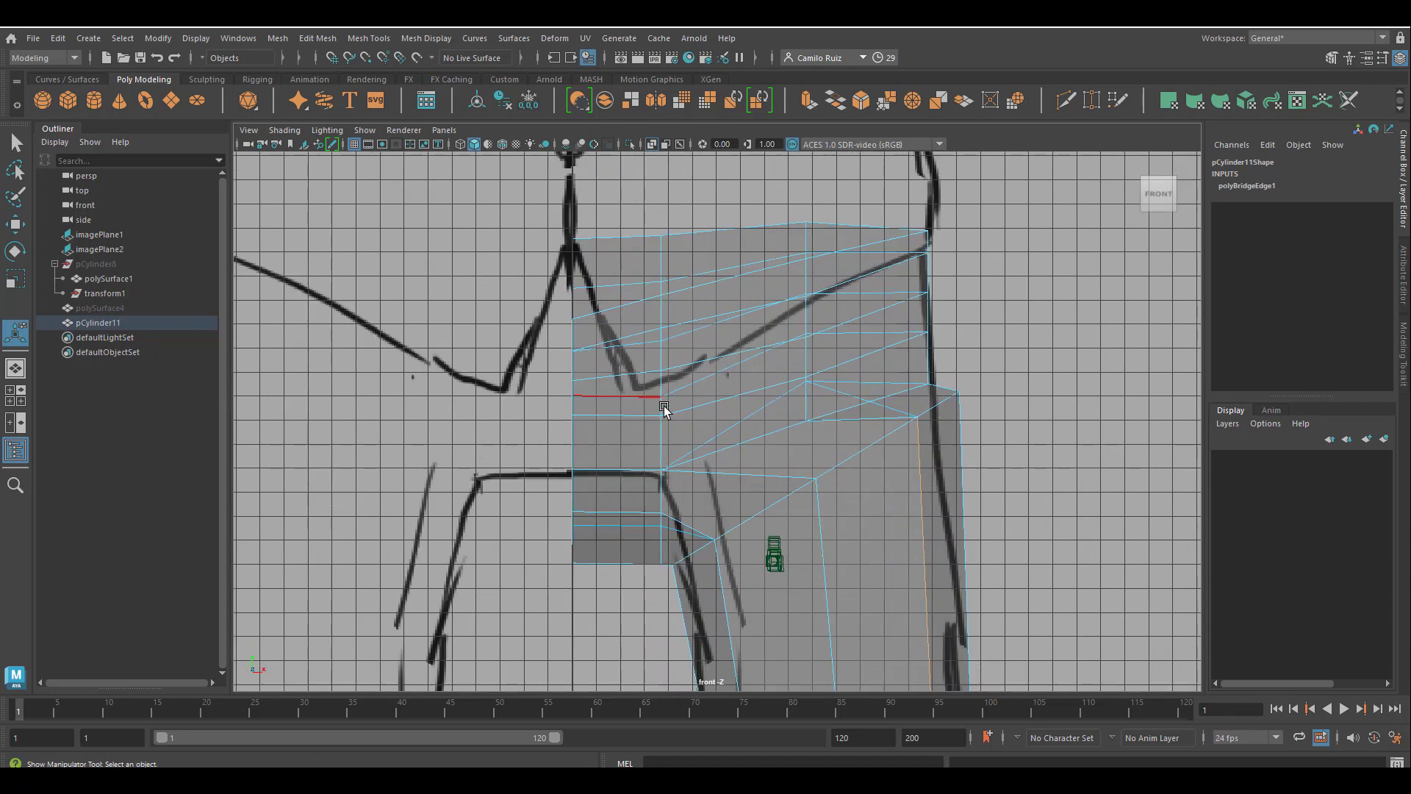
{"action": "scroll", "coordinate": [803, 478], "scroll_direction": "down", "scroll_amount": 2}
{"action": "right_click_drag", "start_coordinate": [765, 412], "coordinate": [629, 409]}
{"action": "left_click_drag", "start_coordinate": [677, 566], "coordinate": [676, 565]}
{"action": "key", "text": "w"}
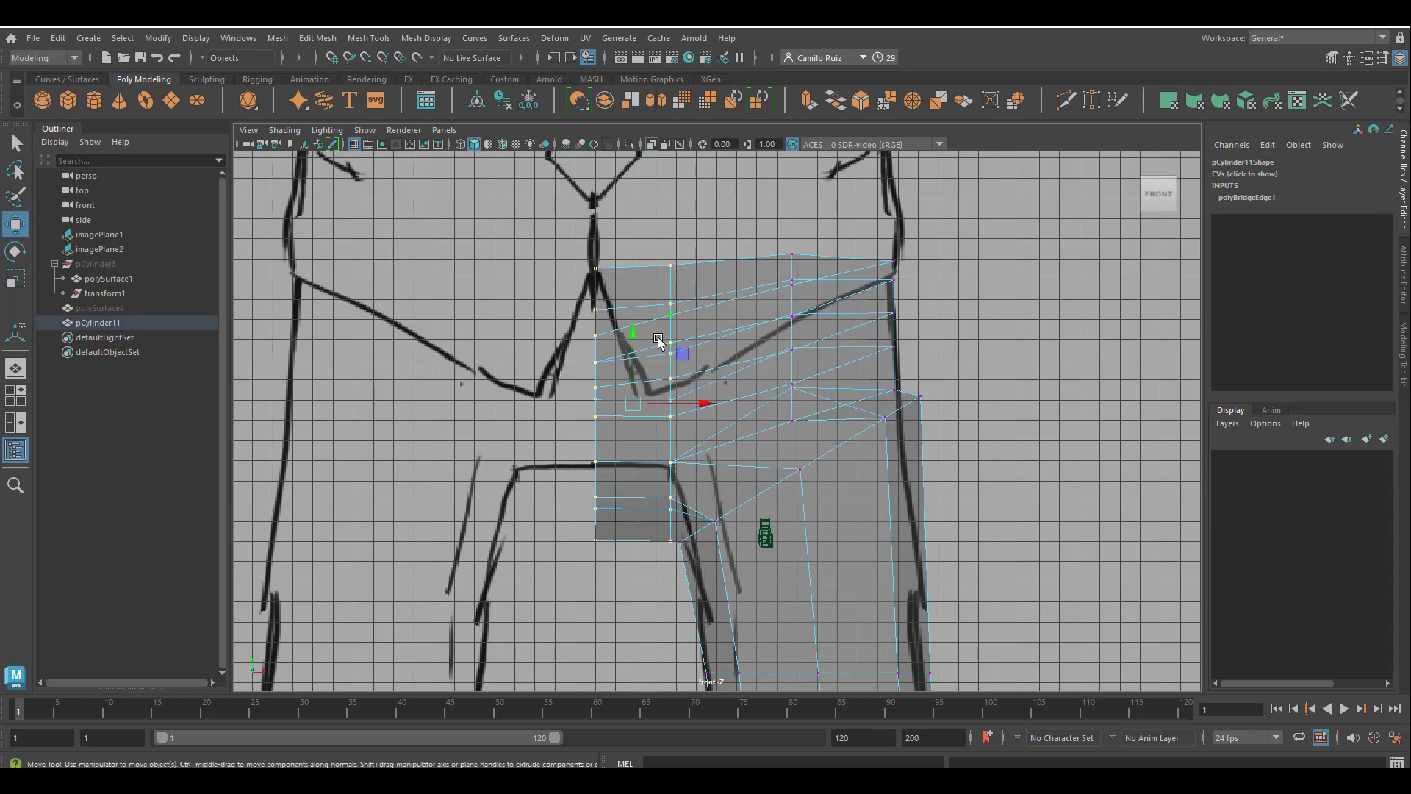
{"action": "left_click_drag", "start_coordinate": [984, 588], "coordinate": [985, 588]}
{"action": "left_click_drag", "start_coordinate": [757, 334], "coordinate": [774, 253]}
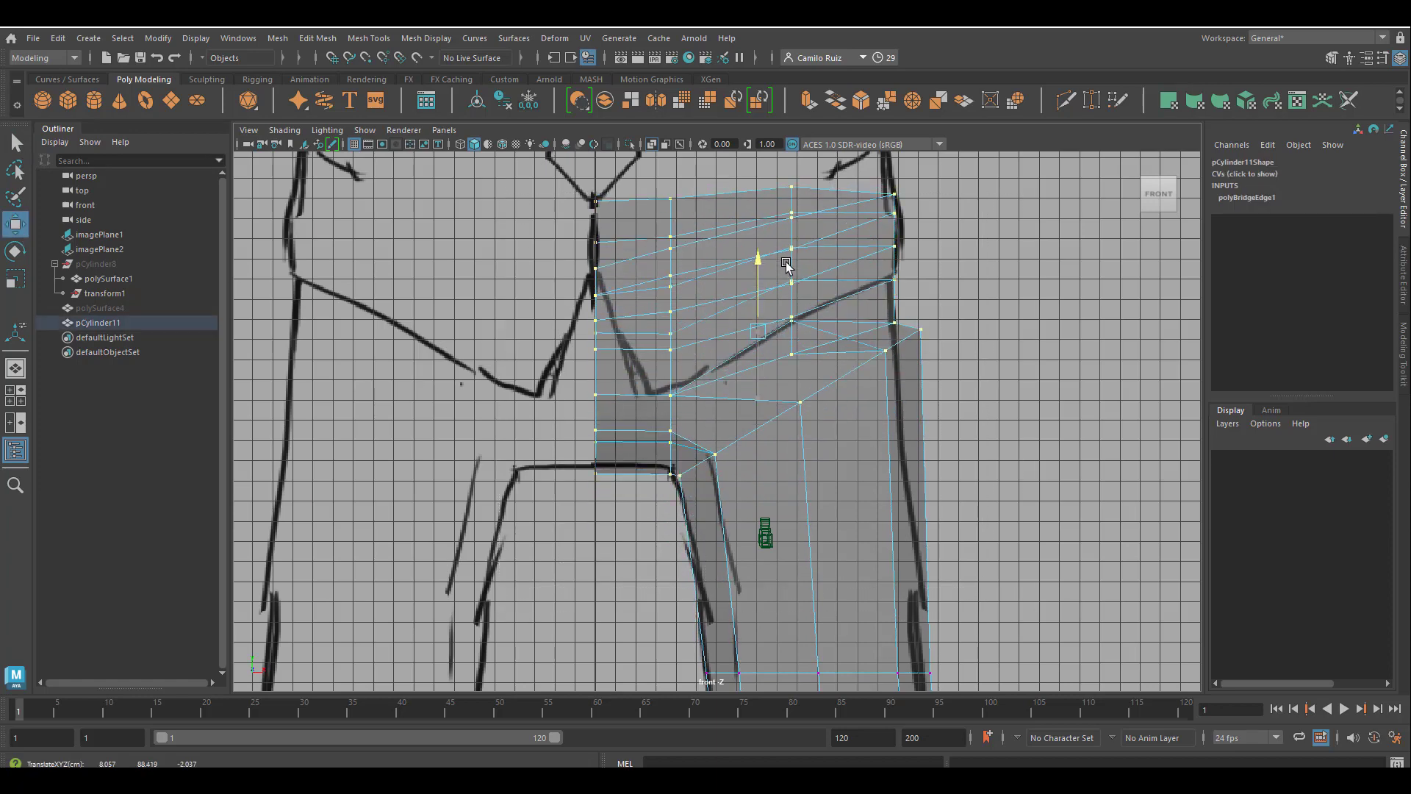
Lower the leg's top vertex ring slightly and shift it inward to match the drawn outer thigh contour.
{"action": "left_click_drag", "start_coordinate": [945, 324], "coordinate": [901, 369]}
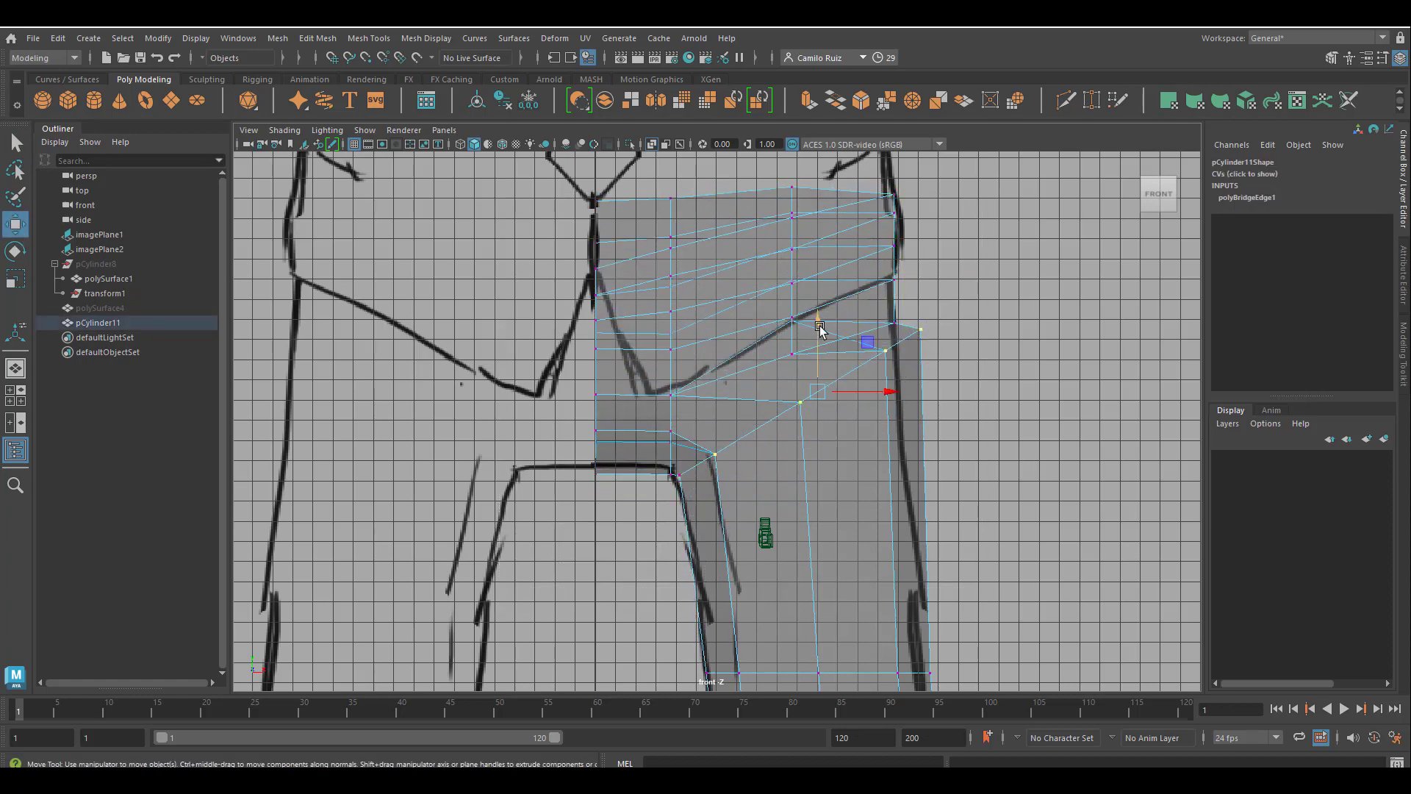
{"action": "left_click_drag", "start_coordinate": [820, 327], "coordinate": [820, 355]}
{"action": "left_click_drag", "start_coordinate": [886, 417], "coordinate": [864, 416]}
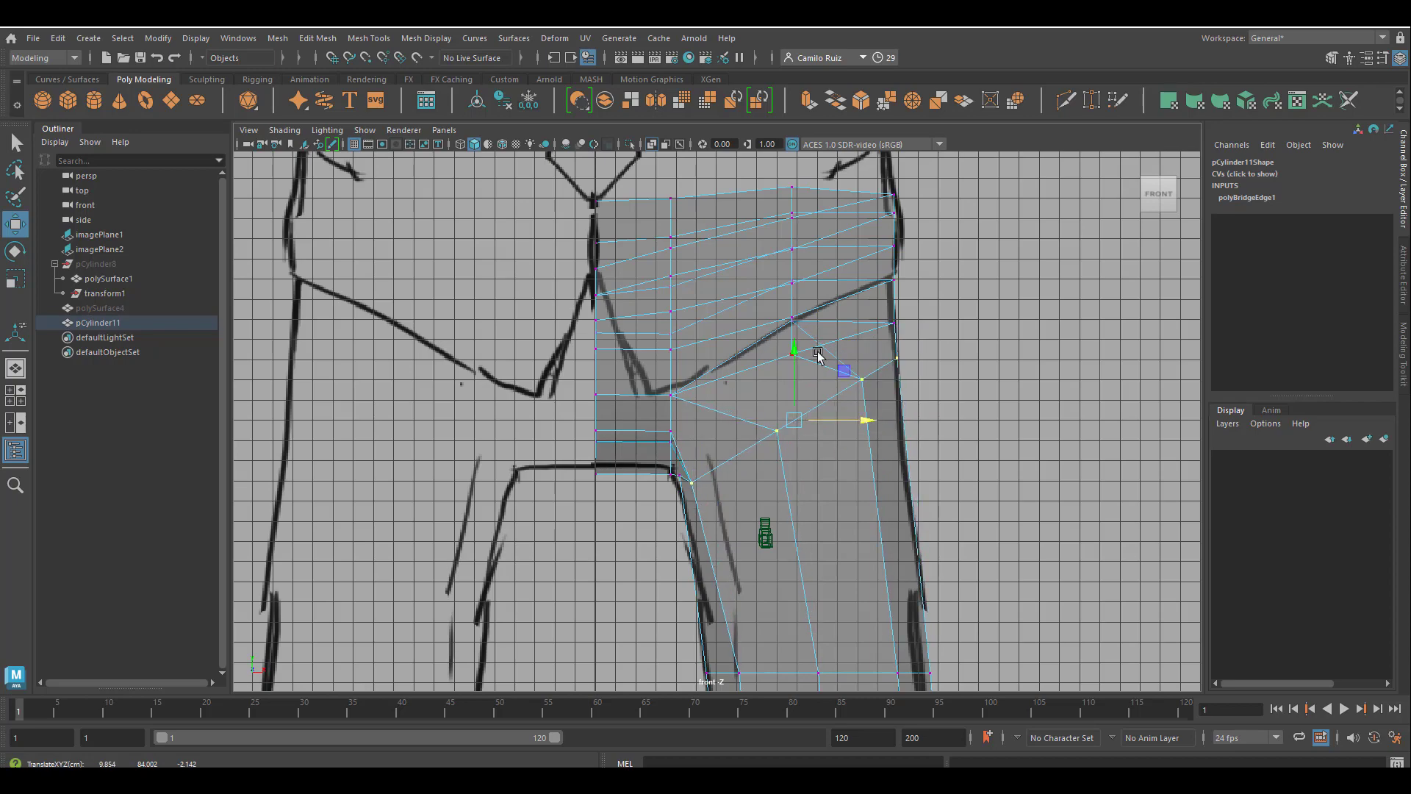
In the perspective view, reposition individual hip vertices around the front and back of the leg opening to even out the edge flow.
{"action": "key", "text": "space"}
{"action": "key", "text": "space"}
{"action": "mouse_move", "coordinate": [945, 348]}
{"action": "left_mouse_down", "text": "alt"}
{"action": "mouse_move", "coordinate": [750, 444]}
{"action": "mouse_move", "coordinate": [904, 409]}
{"action": "mouse_move", "coordinate": [700, 433]}
{"action": "mouse_move", "coordinate": [699, 390]}
{"action": "mouse_move", "coordinate": [743, 384]}
{"action": "mouse_move", "coordinate": [650, 472]}
{"action": "mouse_move", "coordinate": [721, 460]}
{"action": "mouse_move", "coordinate": [781, 353]}
{"action": "mouse_move", "coordinate": [709, 677]}
{"action": "mouse_move", "coordinate": [655, 316]}
{"action": "mouse_move", "coordinate": [772, 411]}
{"action": "mouse_move", "coordinate": [598, 466]}
{"action": "mouse_move", "coordinate": [720, 575]}
{"action": "left_mouse_up", "text": "alt"}
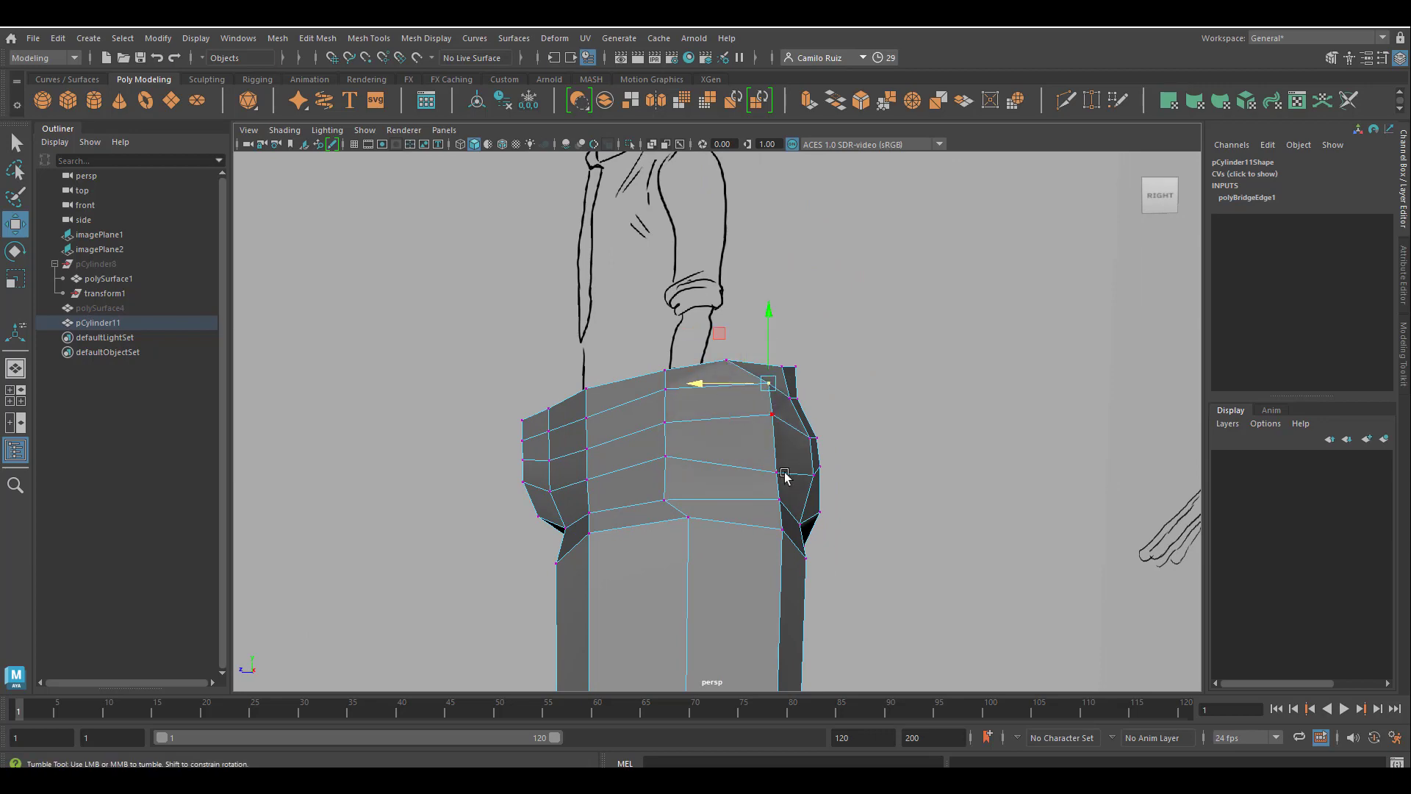
{"action": "left_click_drag", "start_coordinate": [785, 477], "coordinate": [639, 482], "text": "alt"}
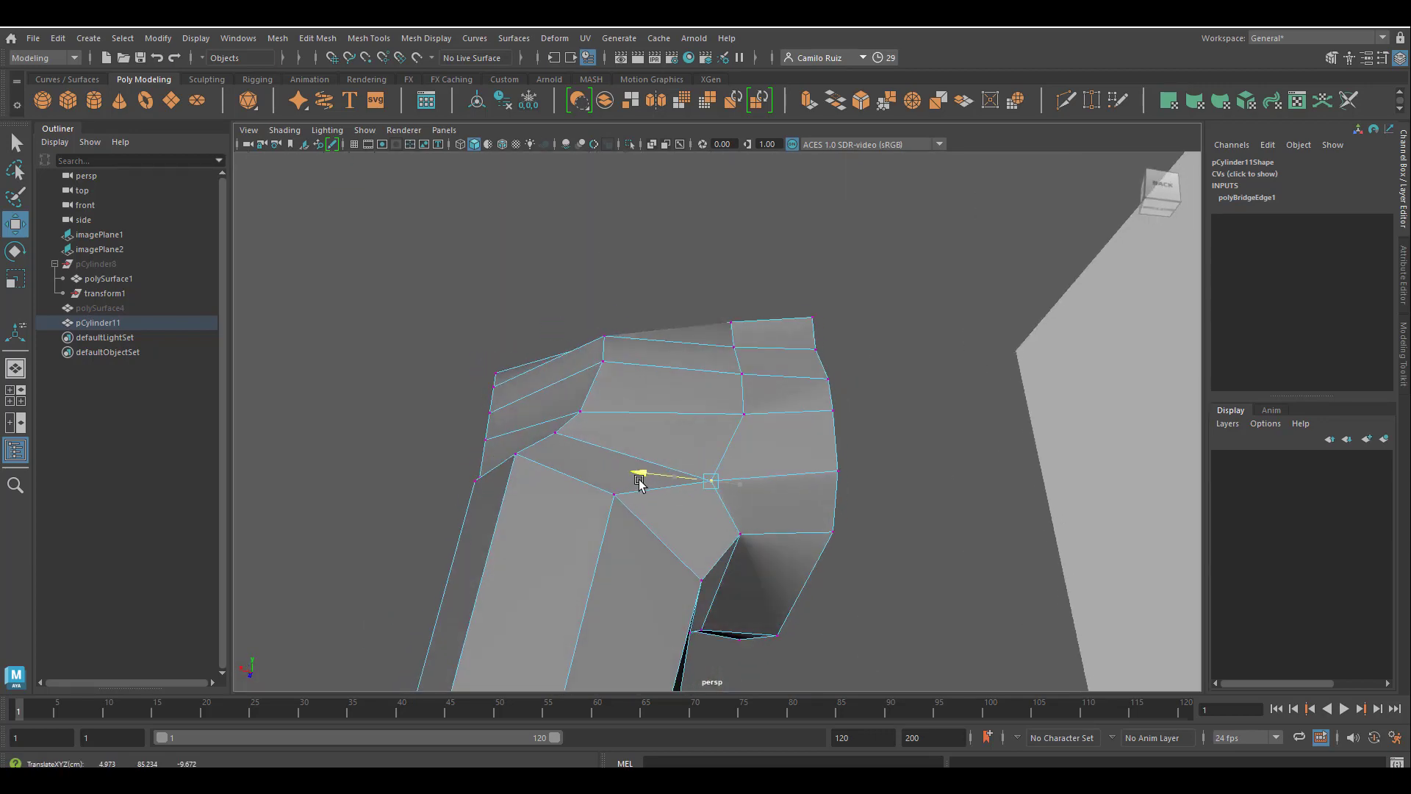
{"action": "left_click_drag", "start_coordinate": [688, 563], "coordinate": [690, 604], "text": "alt"}
{"action": "left_click_drag", "start_coordinate": [679, 597], "coordinate": [687, 598]}
{"action": "mouse_move", "coordinate": [730, 547]}
{"action": "left_mouse_down", "text": "alt"}
{"action": "mouse_move", "coordinate": [747, 542]}
{"action": "mouse_move", "coordinate": [514, 536]}
{"action": "mouse_move", "coordinate": [721, 594]}
{"action": "mouse_move", "coordinate": [765, 591]}
{"action": "mouse_move", "coordinate": [742, 603]}
{"action": "mouse_move", "coordinate": [753, 614]}
{"action": "mouse_move", "coordinate": [846, 470]}
{"action": "mouse_move", "coordinate": [745, 568]}
{"action": "left_mouse_up", "text": "alt"}
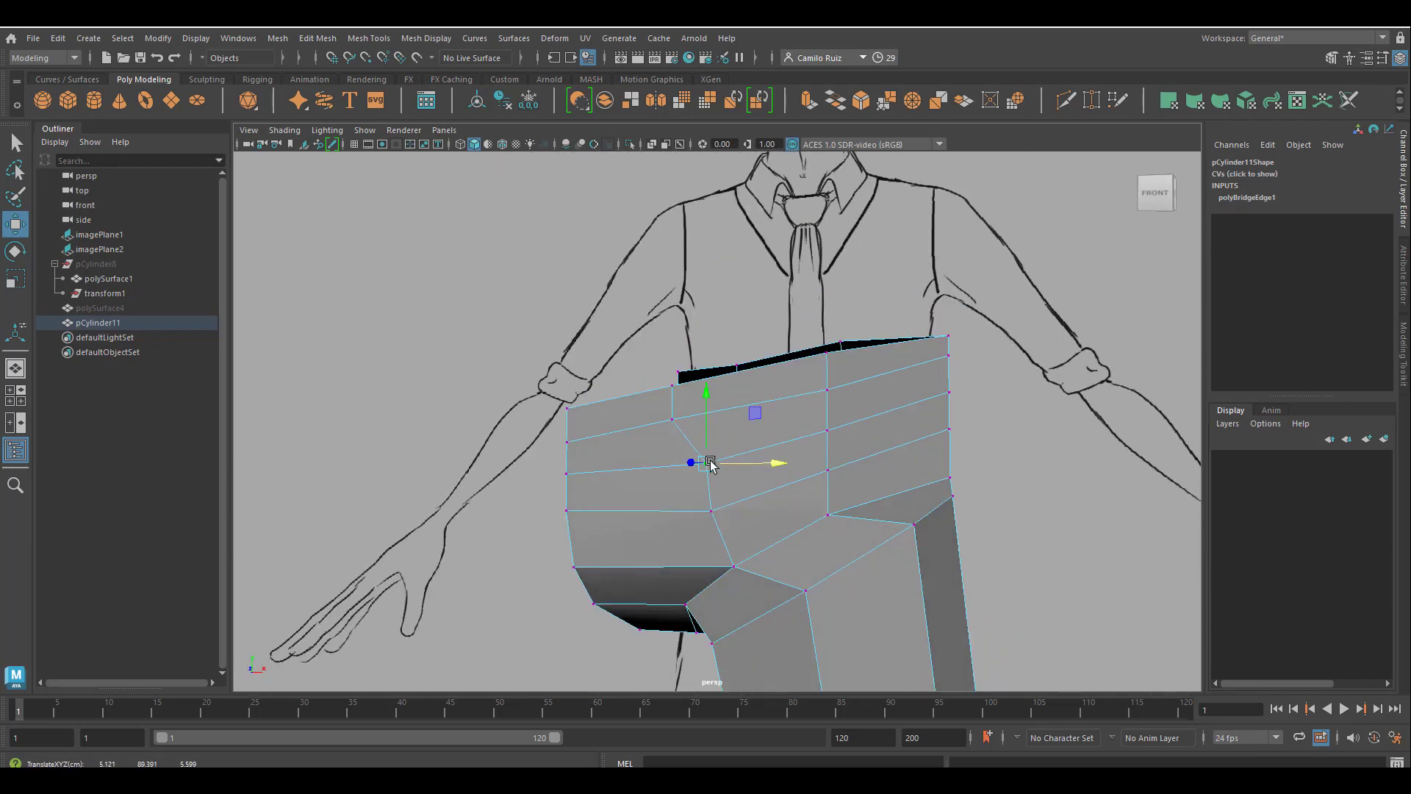
{"action": "left_click_drag", "start_coordinate": [754, 419], "coordinate": [715, 417], "text": "alt"}
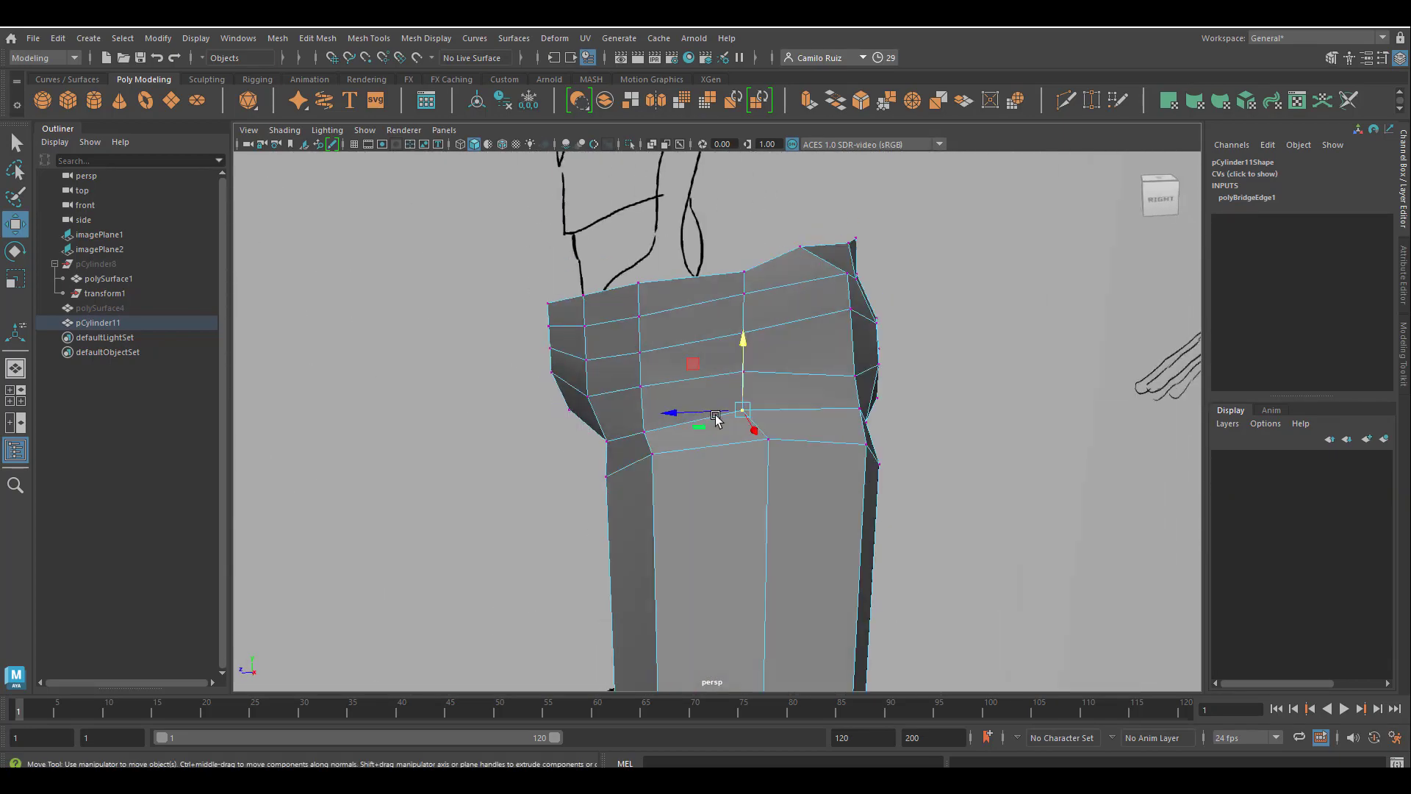
Shift the vertex column on the outer side of the hips along the depth axis toward the leg's side edge.
{"action": "left_click", "coordinate": [699, 316]}
{"action": "left_click", "coordinate": [735, 290]}
{"action": "right_click_drag", "start_coordinate": [735, 289], "coordinate": [672, 288]}
{"action": "left_click_drag", "start_coordinate": [706, 237], "coordinate": [781, 378]}
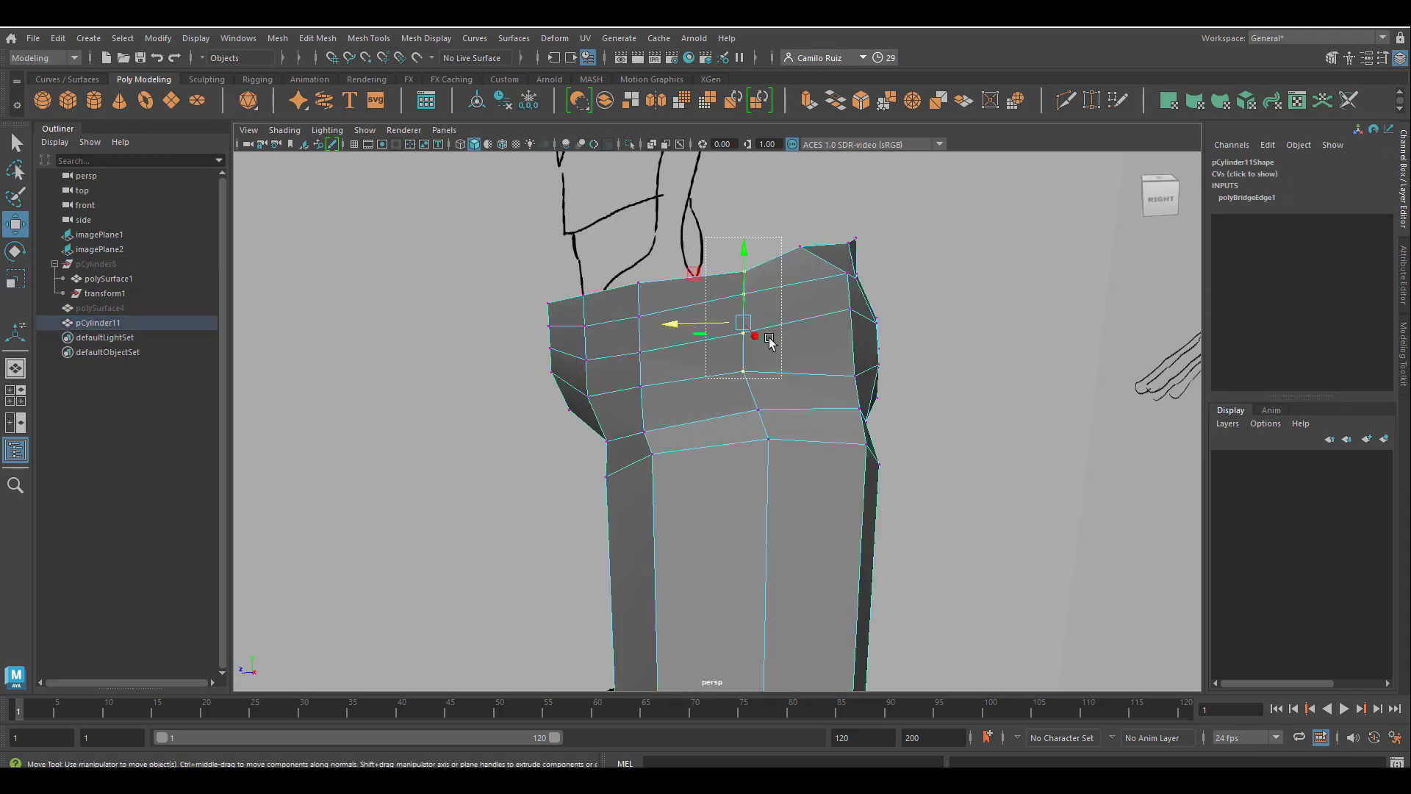
{"action": "left_click_drag", "start_coordinate": [698, 331], "coordinate": [588, 471], "text": "alt"}
{"action": "left_click", "coordinate": [579, 415]}
{"action": "right_click_drag", "start_coordinate": [587, 470], "coordinate": [664, 511], "text": "alt"}
{"action": "left_click_drag", "start_coordinate": [664, 510], "coordinate": [741, 508], "text": "alt"}
Pull the outer hip vertices sideways toward the body, up to the waist edge, to smooth the hip silhouette.
{"action": "left_click", "coordinate": [765, 513]}
{"action": "left_click_drag", "start_coordinate": [807, 459], "coordinate": [808, 478]}
{"action": "left_click_drag", "start_coordinate": [816, 500], "coordinate": [875, 599], "text": "alt"}
{"action": "left_click_drag", "start_coordinate": [590, 574], "coordinate": [636, 520]}
{"action": "left_click_drag", "start_coordinate": [709, 566], "coordinate": [665, 476], "text": "alt"}
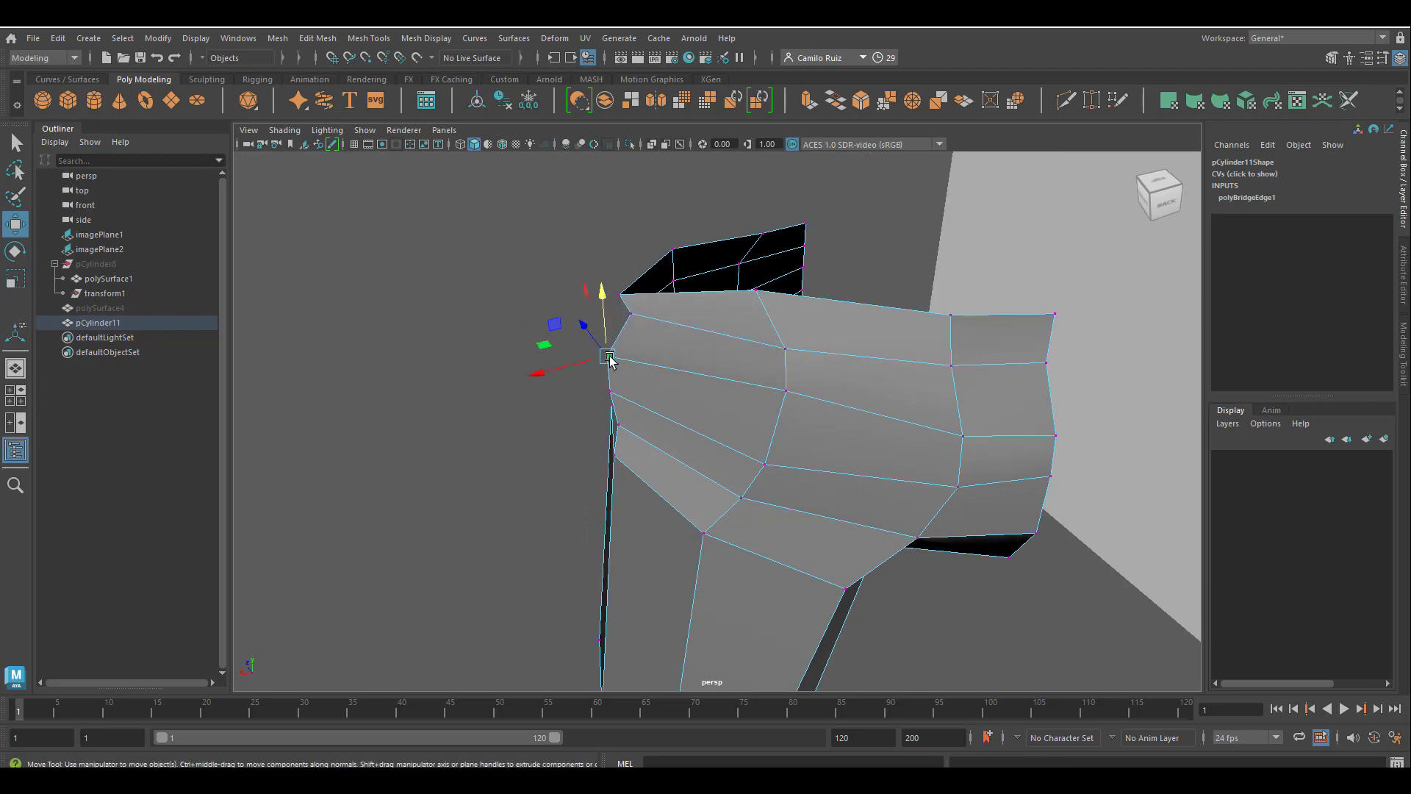
{"action": "left_click_drag", "start_coordinate": [612, 397], "coordinate": [600, 402]}
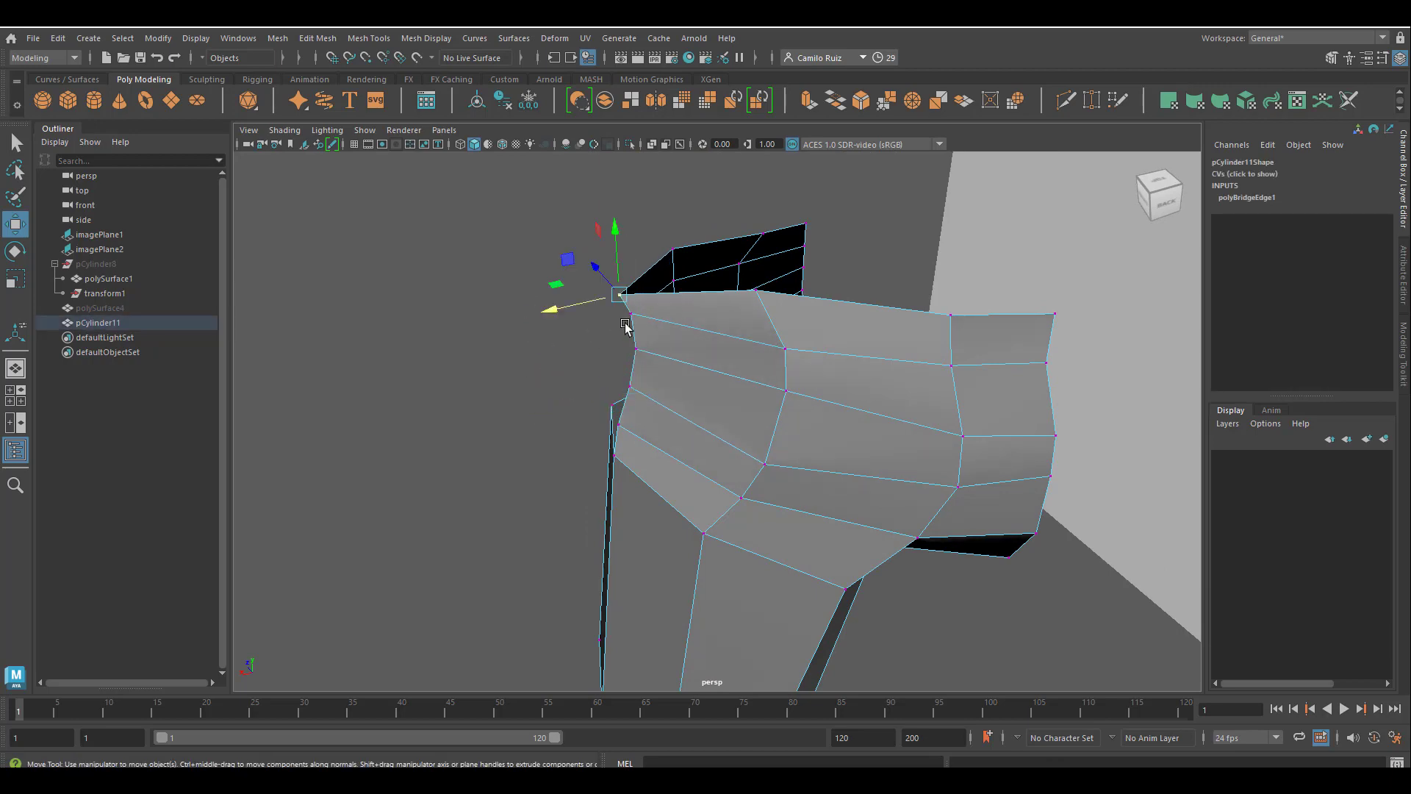
{"action": "mouse_move", "coordinate": [625, 325]}
{"action": "left_mouse_down", "text": "alt"}
{"action": "mouse_move", "coordinate": [746, 315]}
{"action": "mouse_move", "coordinate": [765, 275]}
{"action": "mouse_move", "coordinate": [700, 298]}
{"action": "mouse_move", "coordinate": [640, 293]}
{"action": "mouse_move", "coordinate": [907, 283]}
{"action": "mouse_move", "coordinate": [783, 269]}
{"action": "mouse_move", "coordinate": [849, 278]}
{"action": "mouse_move", "coordinate": [532, 343]}
{"action": "mouse_move", "coordinate": [850, 337]}
{"action": "mouse_move", "coordinate": [900, 397]}
{"action": "left_mouse_up", "text": "alt"}
{"action": "left_click", "coordinate": [816, 467]}
{"action": "left_click_drag", "start_coordinate": [817, 470], "coordinate": [929, 508], "text": "alt"}
{"action": "left_click_drag", "start_coordinate": [929, 507], "coordinate": [939, 511]}
{"action": "left_click_drag", "start_coordinate": [939, 511], "coordinate": [584, 571], "text": "alt"}
Return to object mode and display the trousers with smooth mesh preview against the front drawing.
{"action": "left_click_drag", "start_coordinate": [584, 571], "coordinate": [665, 610]}
{"action": "left_click_drag", "start_coordinate": [664, 610], "coordinate": [711, 355]}
{"action": "scroll", "coordinate": [664, 616], "scroll_direction": "down", "scroll_amount": 5}
{"action": "right_click_drag", "start_coordinate": [711, 355], "coordinate": [783, 335]}
{"action": "left_click", "coordinate": [783, 340]}
{"action": "left_click", "coordinate": [716, 367]}
{"action": "key", "text": "3"}
{"action": "left_click", "coordinate": [746, 357]}
{"action": "mouse_move", "coordinate": [745, 358]}
{"action": "left_mouse_down", "text": "alt"}
{"action": "mouse_move", "coordinate": [702, 504]}
{"action": "mouse_move", "coordinate": [822, 429]}
{"action": "mouse_move", "coordinate": [724, 356]}
{"action": "mouse_move", "coordinate": [671, 341]}
{"action": "mouse_move", "coordinate": [857, 365]}
{"action": "left_mouse_up", "text": "alt"}
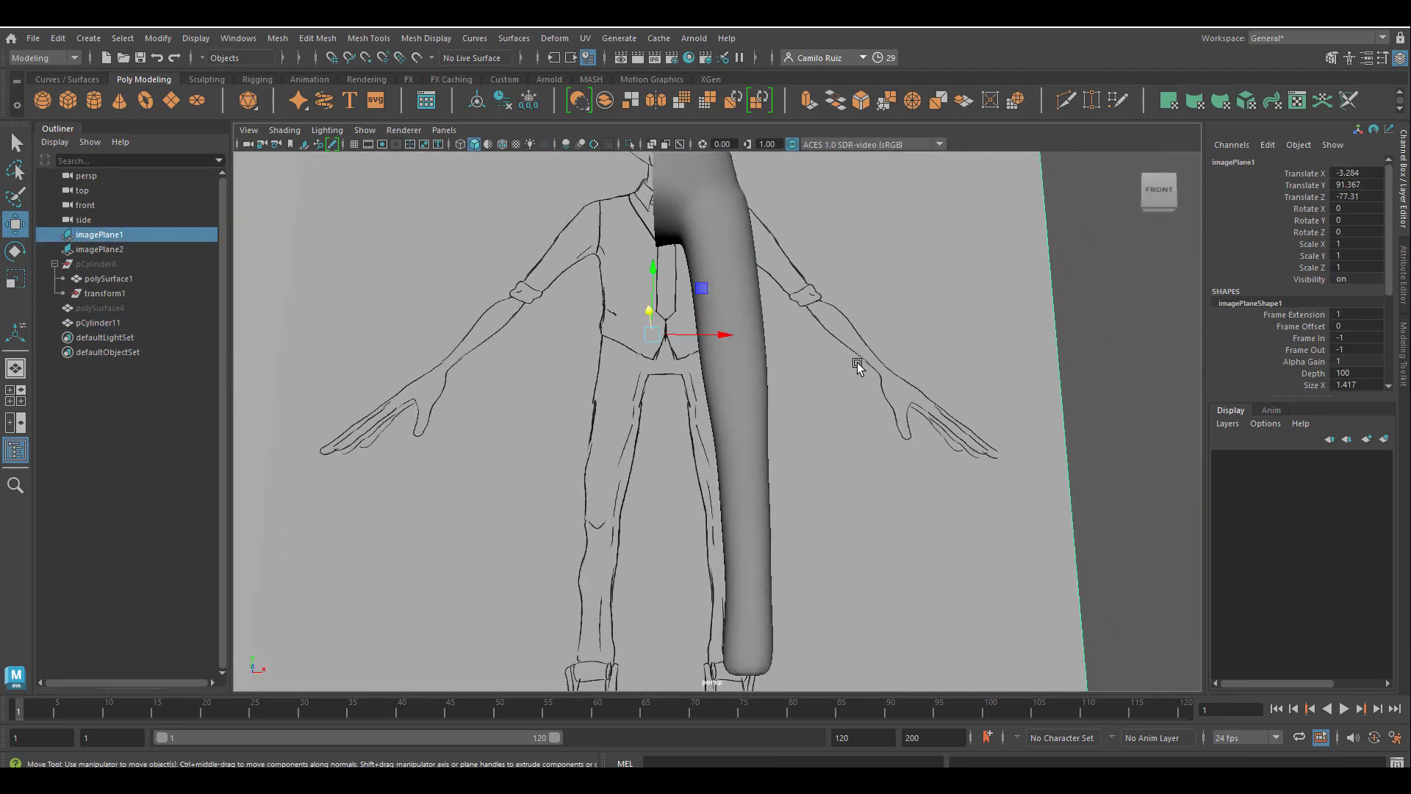
Select the trousers mesh and, in the front view, insert Multi-Cut edge loops around the knee and near the hem.
{"action": "middle_click_drag", "start_coordinate": [801, 441], "coordinate": [835, 586], "text": "alt"}
{"action": "left_click_drag", "start_coordinate": [835, 585], "coordinate": [813, 566], "text": "alt"}
{"action": "left_click", "coordinate": [801, 459]}
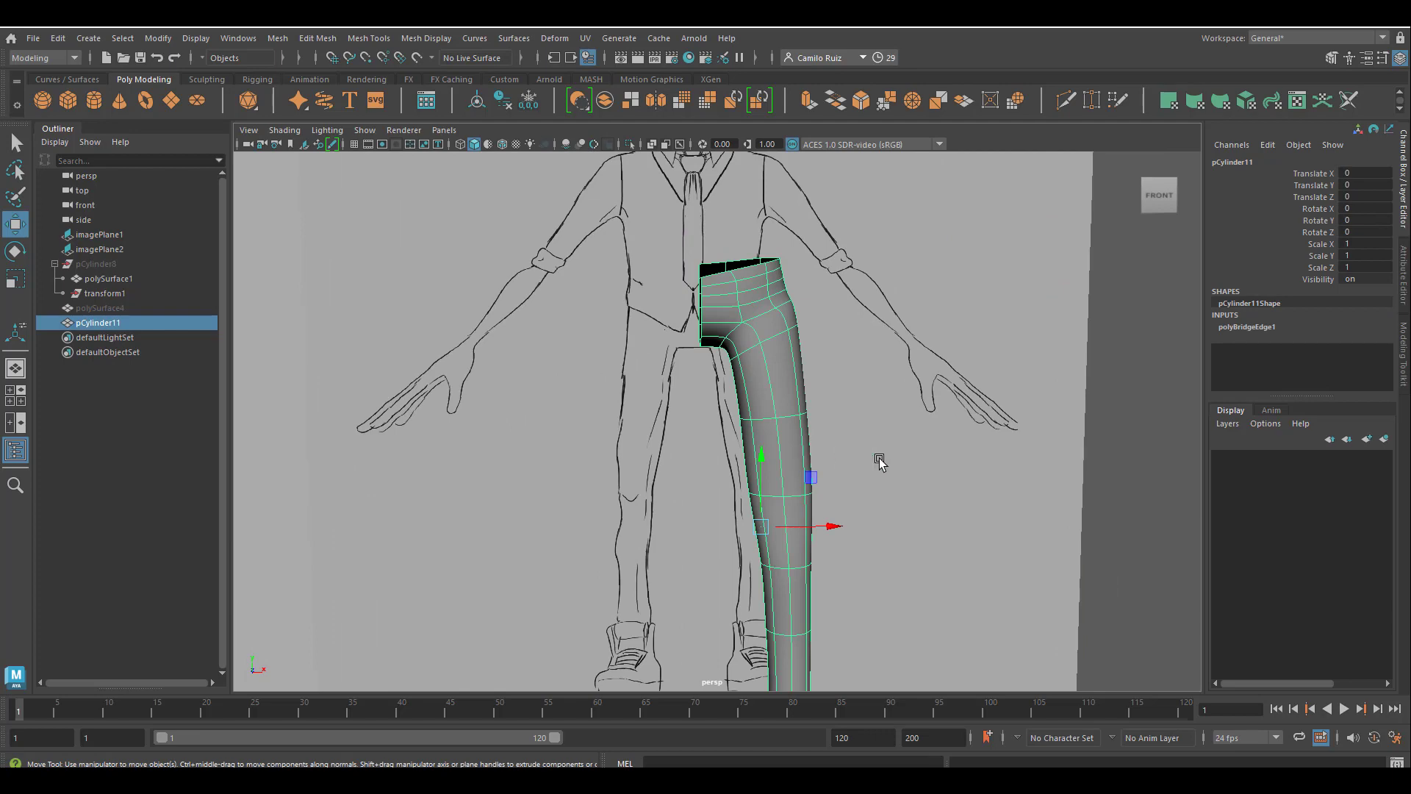
{"action": "mouse_move", "coordinate": [880, 462]}
{"action": "left_mouse_down", "text": "alt"}
{"action": "mouse_move", "coordinate": [866, 404]}
{"action": "mouse_move", "coordinate": [895, 409]}
{"action": "left_mouse_up", "text": "alt"}
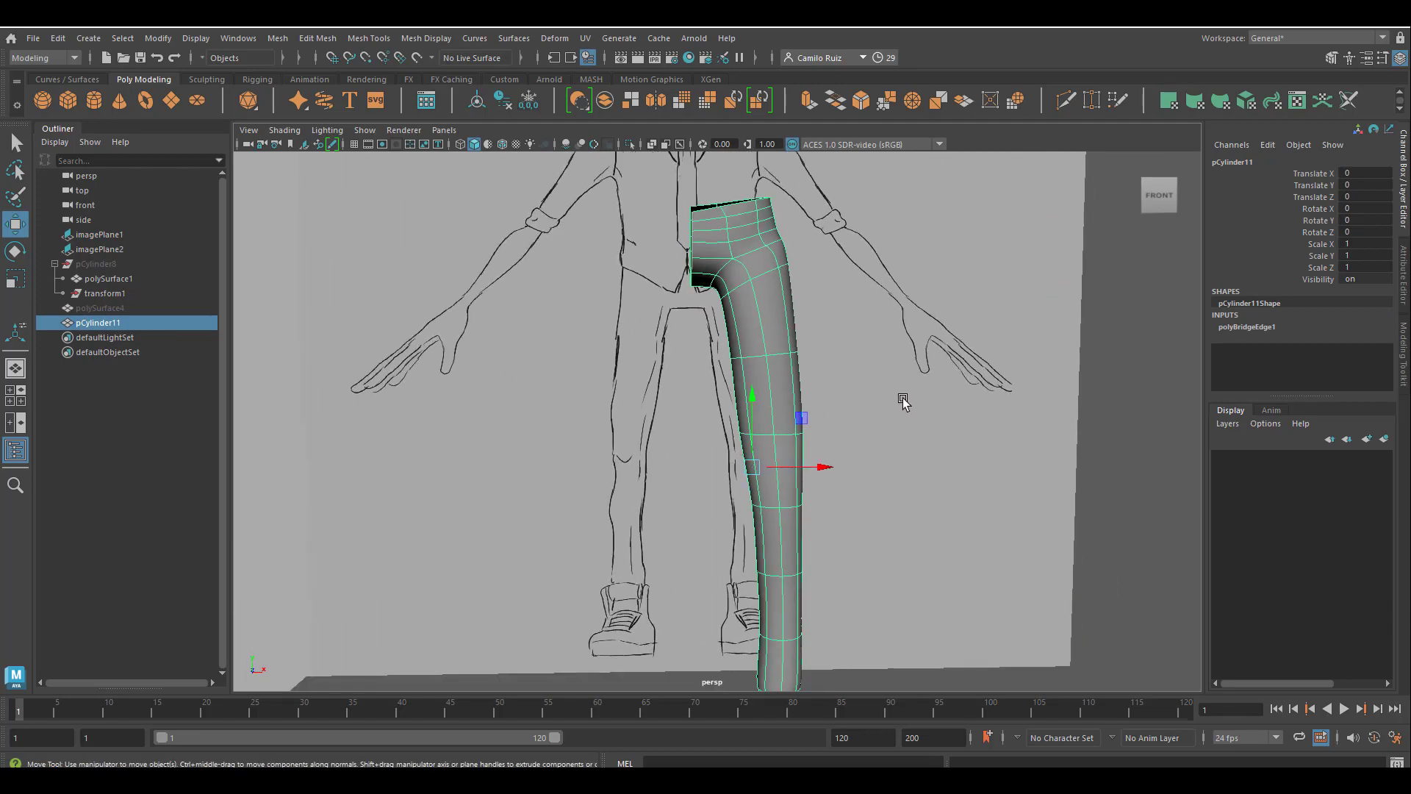
{"action": "key", "text": "space"}
{"action": "key", "text": "space"}
{"action": "middle_click_drag", "start_coordinate": [774, 587], "coordinate": [744, 360], "text": "alt"}
{"action": "scroll", "coordinate": [810, 523], "scroll_direction": "down", "scroll_amount": 3}
{"action": "scroll", "coordinate": [809, 521], "scroll_direction": "down", "scroll_amount": 3}
{"action": "middle_click_drag", "start_coordinate": [819, 551], "coordinate": [756, 431], "text": "alt"}
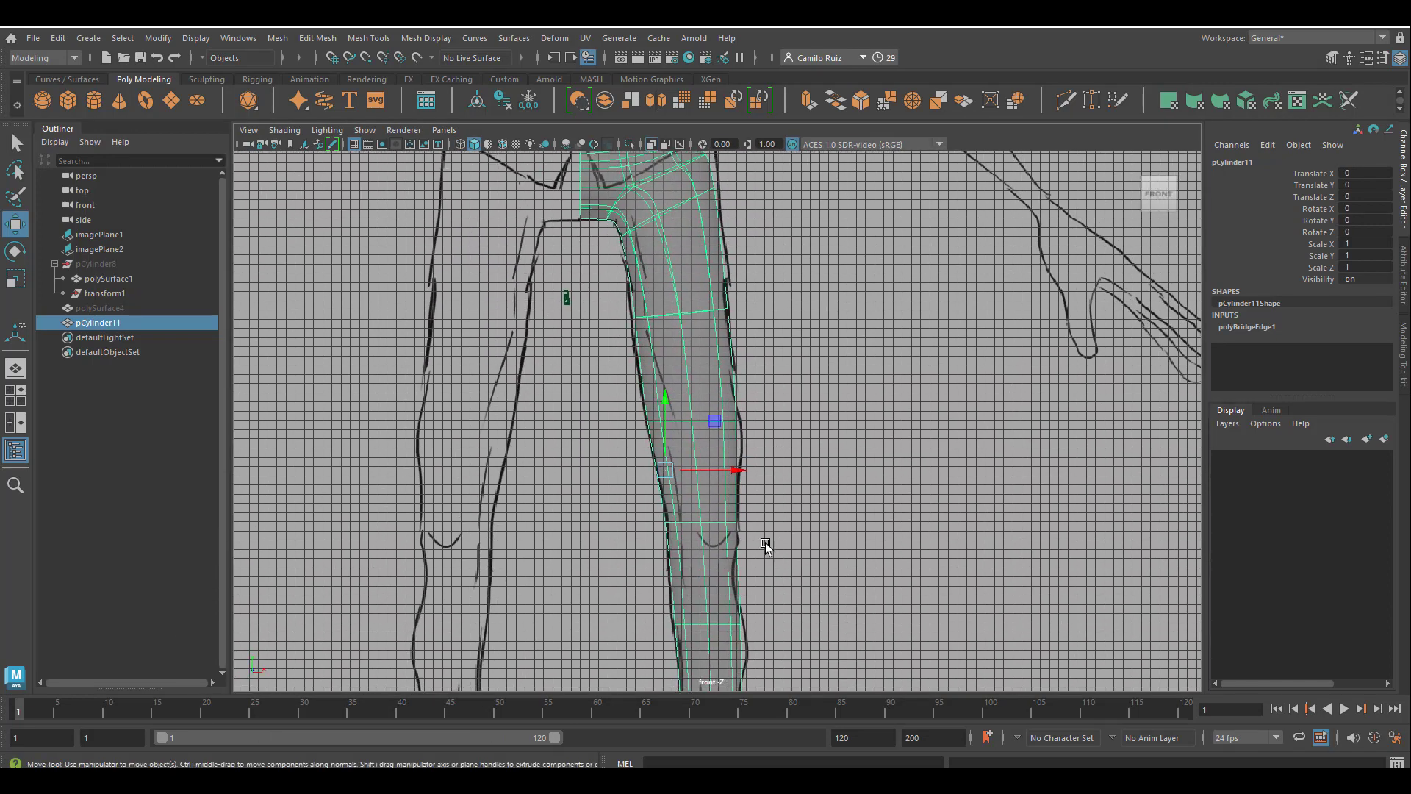
{"action": "left_click", "coordinate": [1065, 109]}
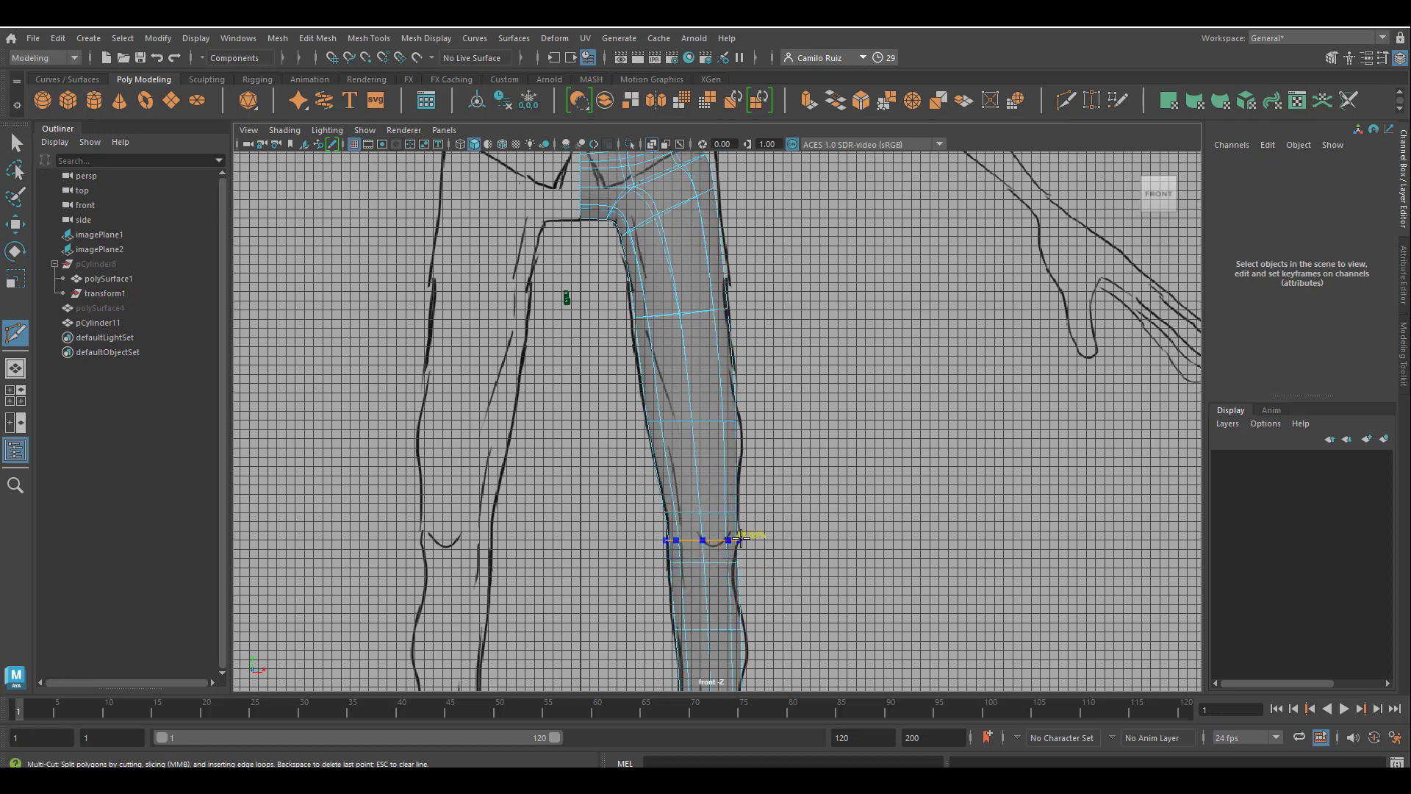
{"action": "middle_click_drag", "start_coordinate": [779, 603], "coordinate": [777, 509], "text": "alt"}
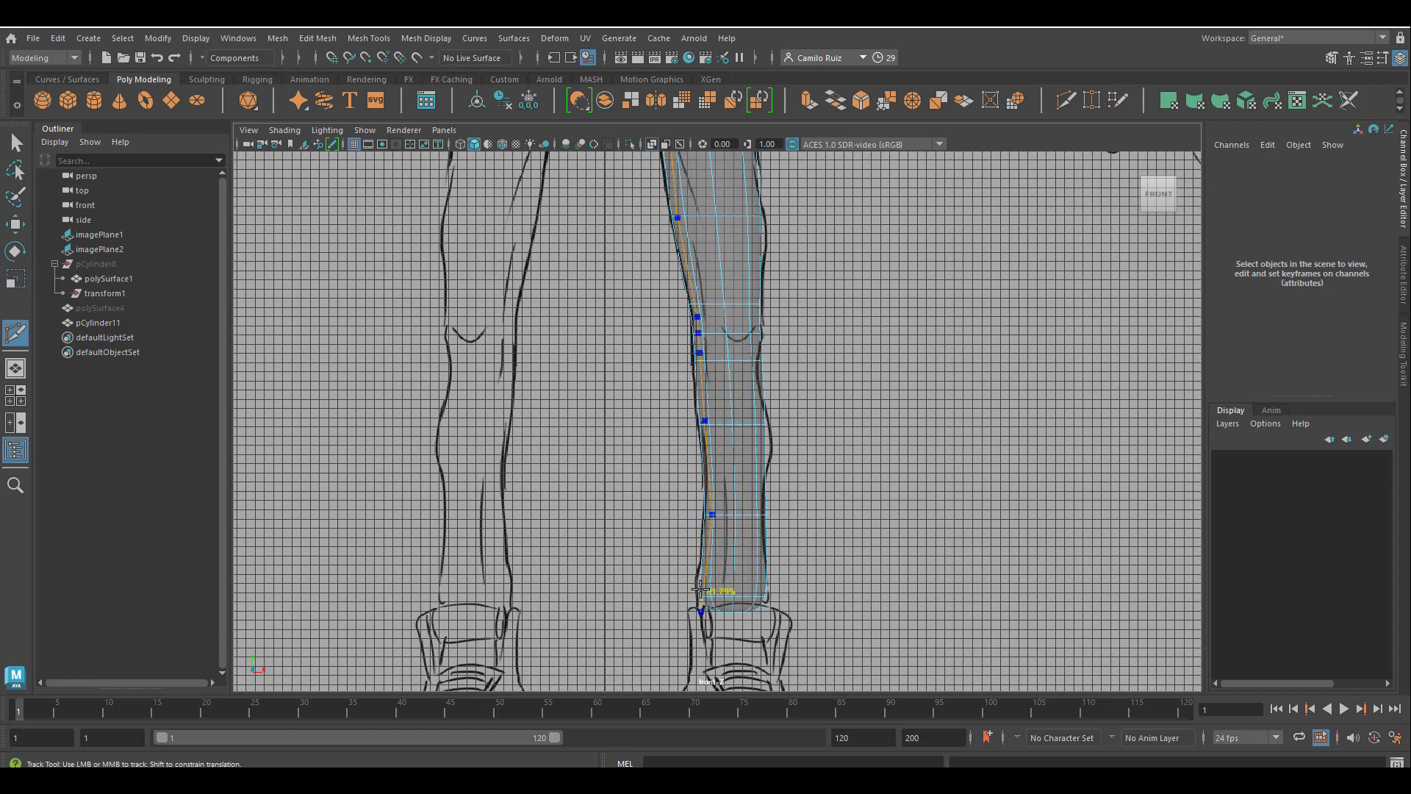
{"action": "middle_click_drag", "start_coordinate": [792, 515], "coordinate": [839, 674], "text": "alt"}
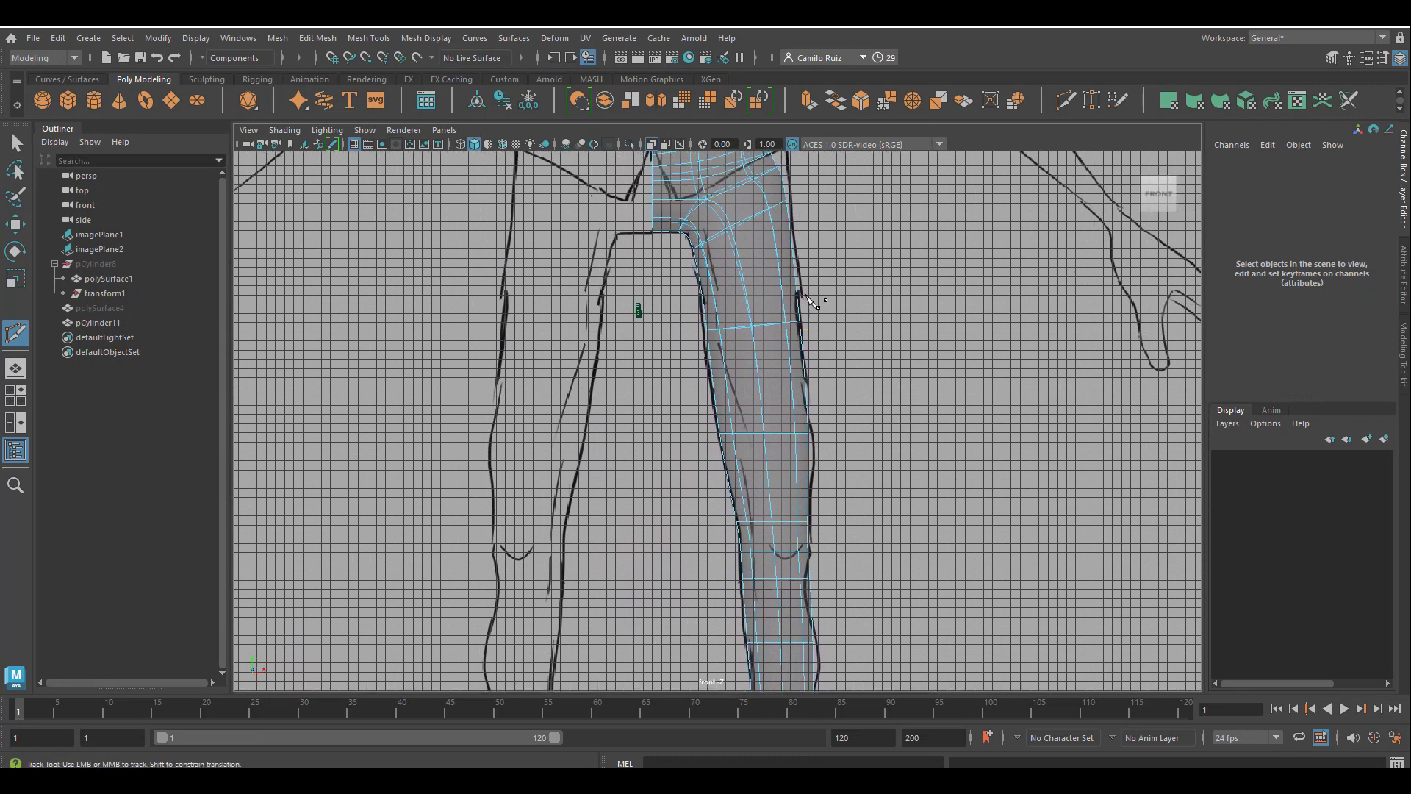
Examine the smoothed trouser leg from the side and front in perspective against the reference drawings.
{"action": "key", "text": "space"}
{"action": "key", "text": "space"}
{"action": "mouse_move", "coordinate": [938, 403]}
{"action": "left_mouse_down", "text": "alt"}
{"action": "mouse_move", "coordinate": [868, 410]}
{"action": "mouse_move", "coordinate": [907, 353]}
{"action": "mouse_move", "coordinate": [811, 358]}
{"action": "mouse_move", "coordinate": [883, 363]}
{"action": "left_mouse_up", "text": "alt"}
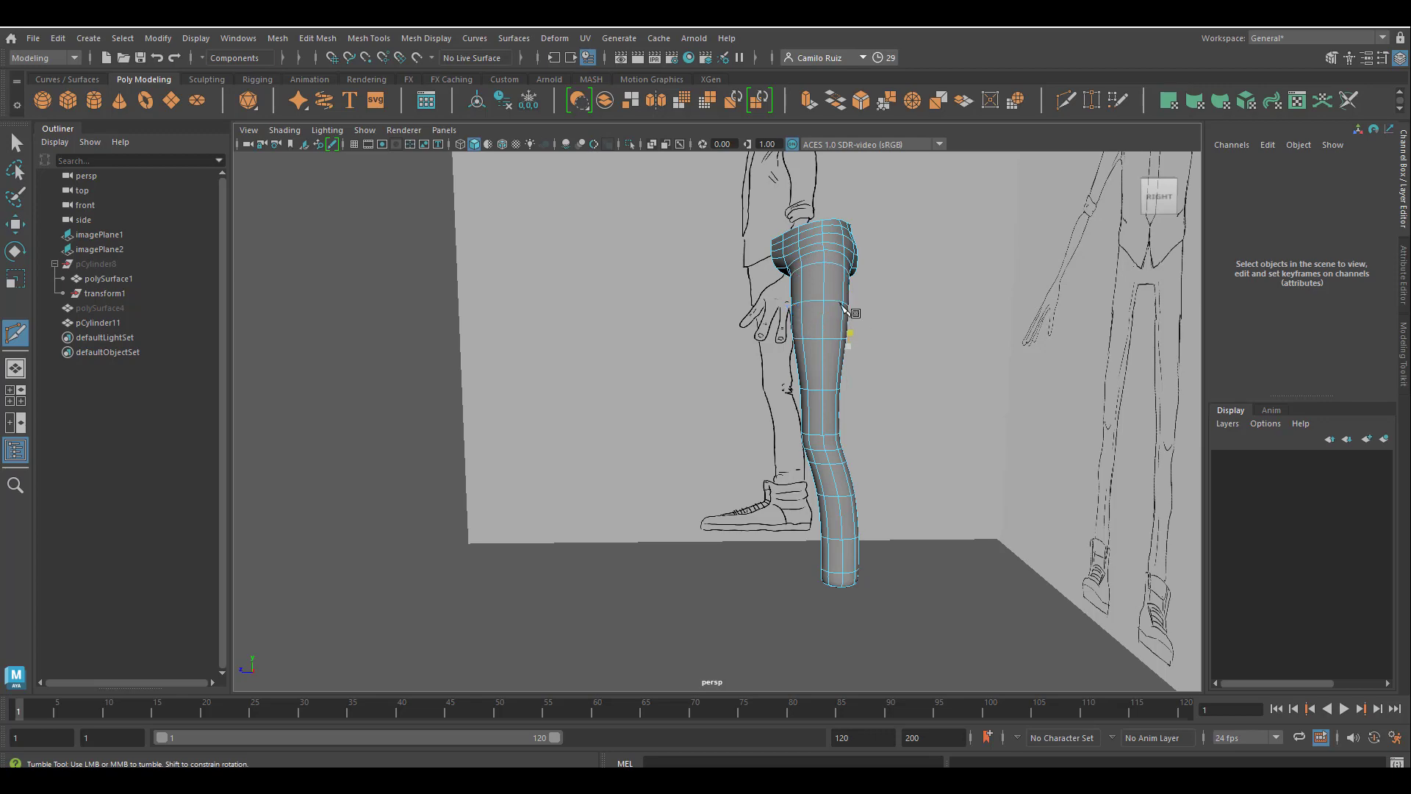
{"action": "left_click_drag", "start_coordinate": [842, 282], "coordinate": [828, 336], "text": "alt"}
{"action": "left_click_drag", "start_coordinate": [862, 439], "coordinate": [1004, 433], "text": "alt"}
{"action": "scroll", "coordinate": [924, 452], "scroll_direction": "up", "scroll_amount": 4}
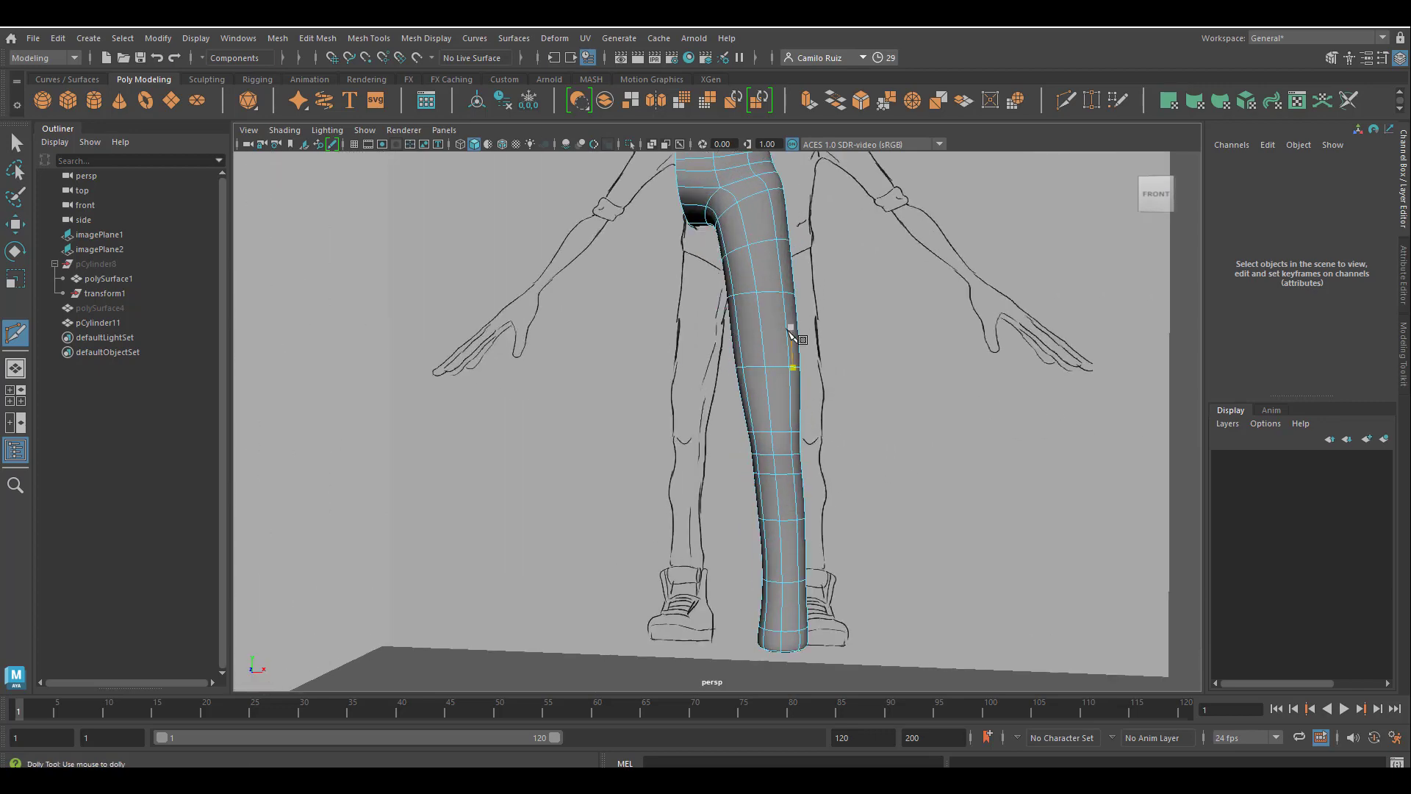
{"action": "left_click_drag", "start_coordinate": [797, 351], "coordinate": [878, 488], "text": "alt"}
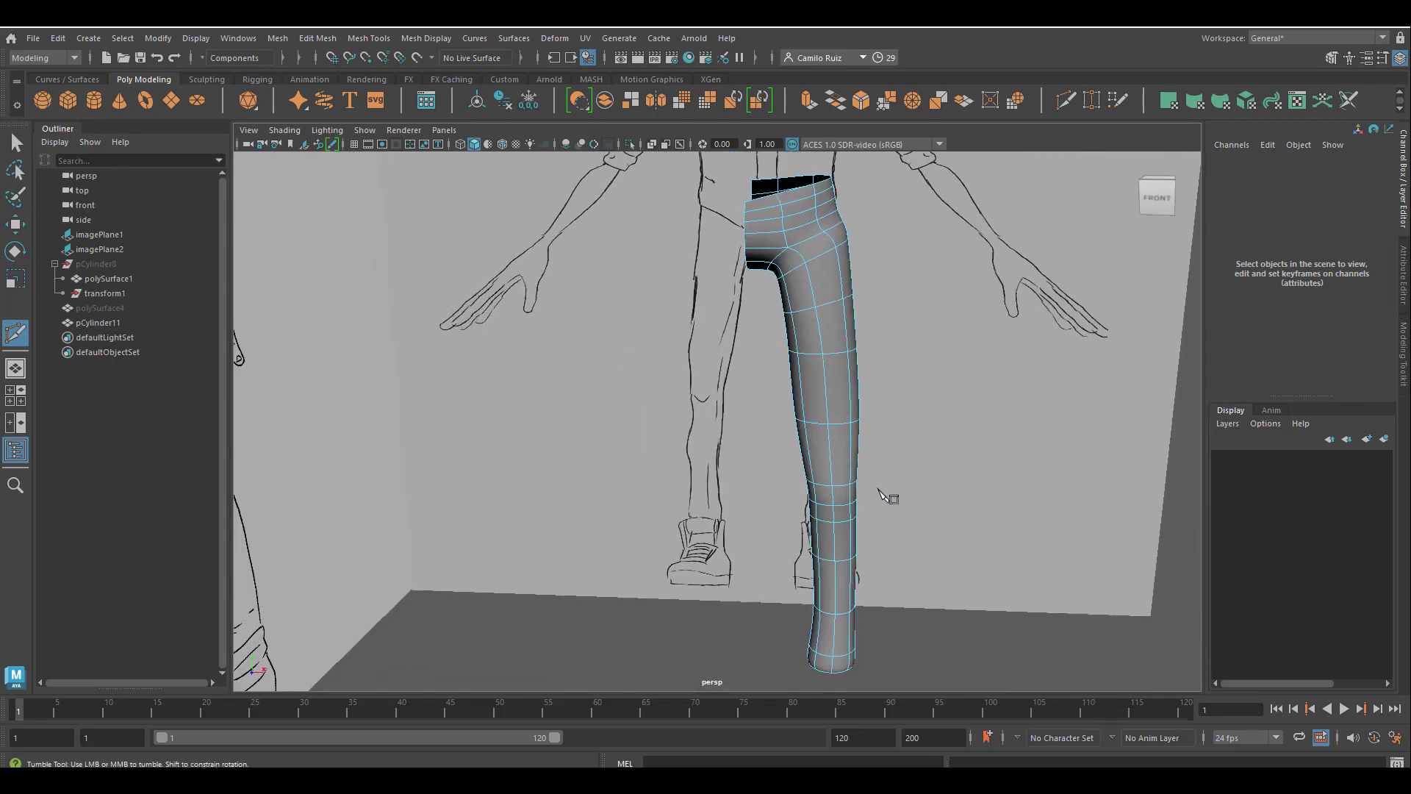
{"action": "middle_click_drag", "start_coordinate": [878, 488], "coordinate": [827, 407], "text": "alt"}
{"action": "mouse_move", "coordinate": [828, 410]}
{"action": "left_mouse_down", "text": "alt"}
{"action": "mouse_move", "coordinate": [886, 338]}
{"action": "mouse_move", "coordinate": [860, 385]}
{"action": "left_mouse_up", "text": "alt"}
{"action": "scroll", "coordinate": [862, 375], "scroll_direction": "down", "scroll_amount": 3}
{"action": "middle_click_drag", "start_coordinate": [830, 330], "coordinate": [836, 396], "text": "alt"}
{"action": "left_click", "coordinate": [16, 142]}
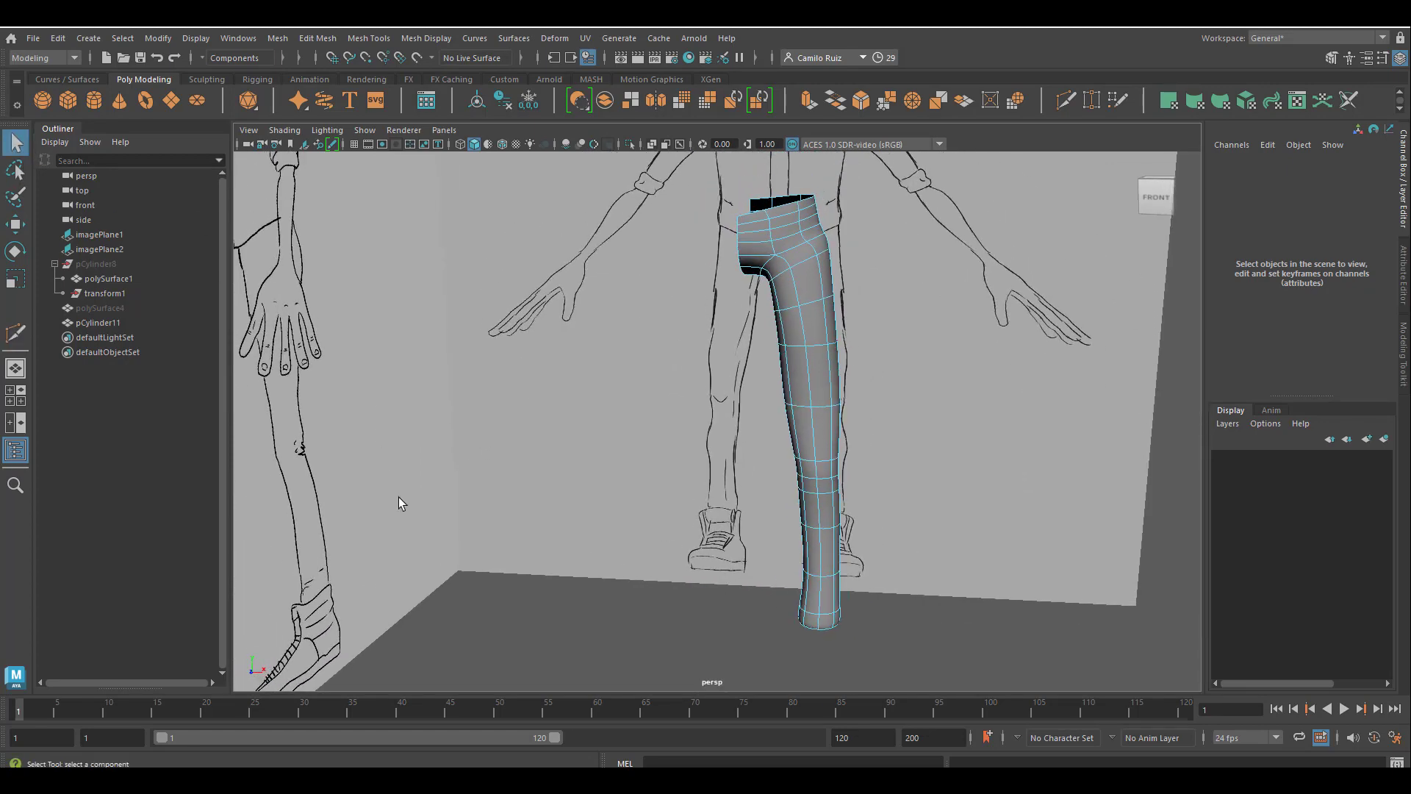
{"action": "left_click", "coordinate": [824, 368]}
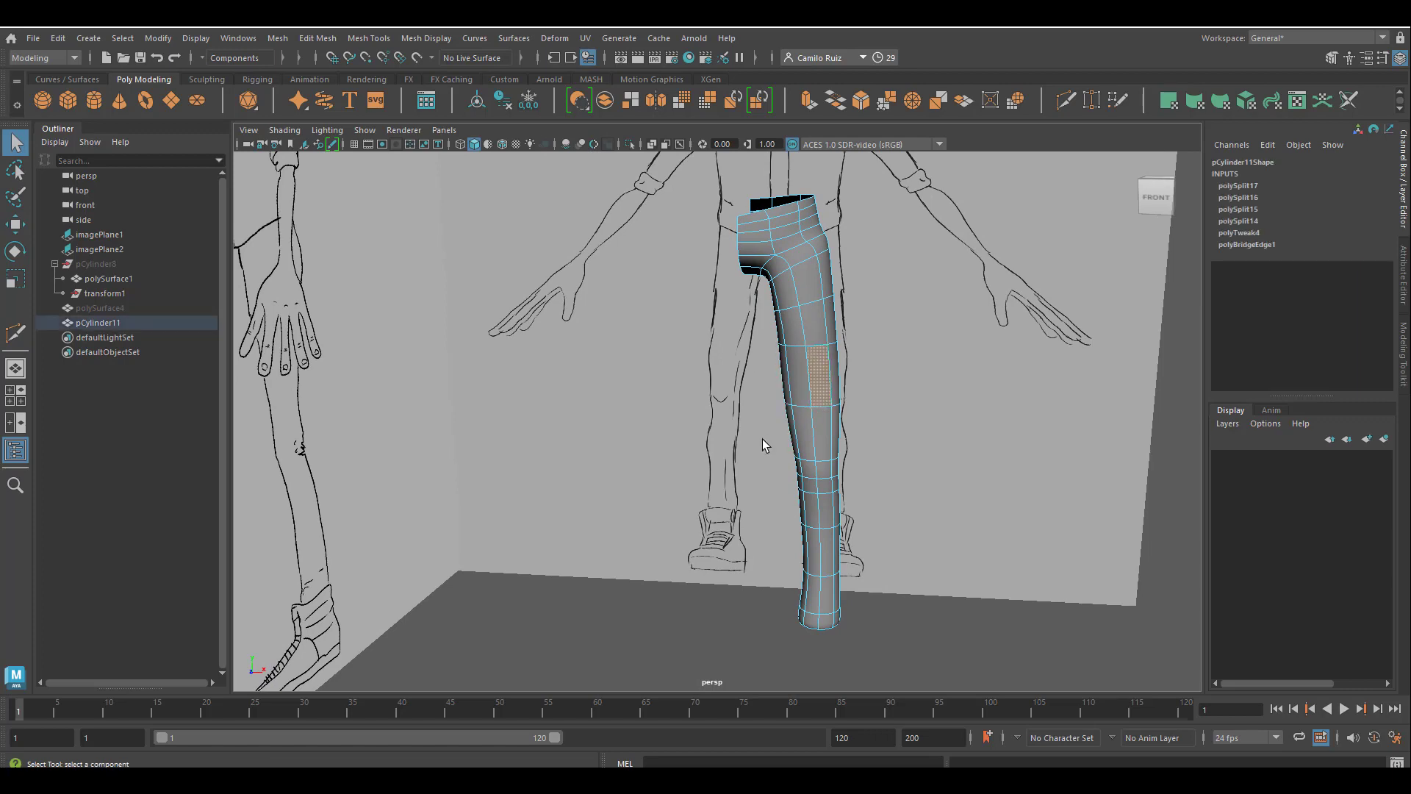
{"action": "left_click_drag", "start_coordinate": [784, 414], "coordinate": [743, 408], "text": "alt"}
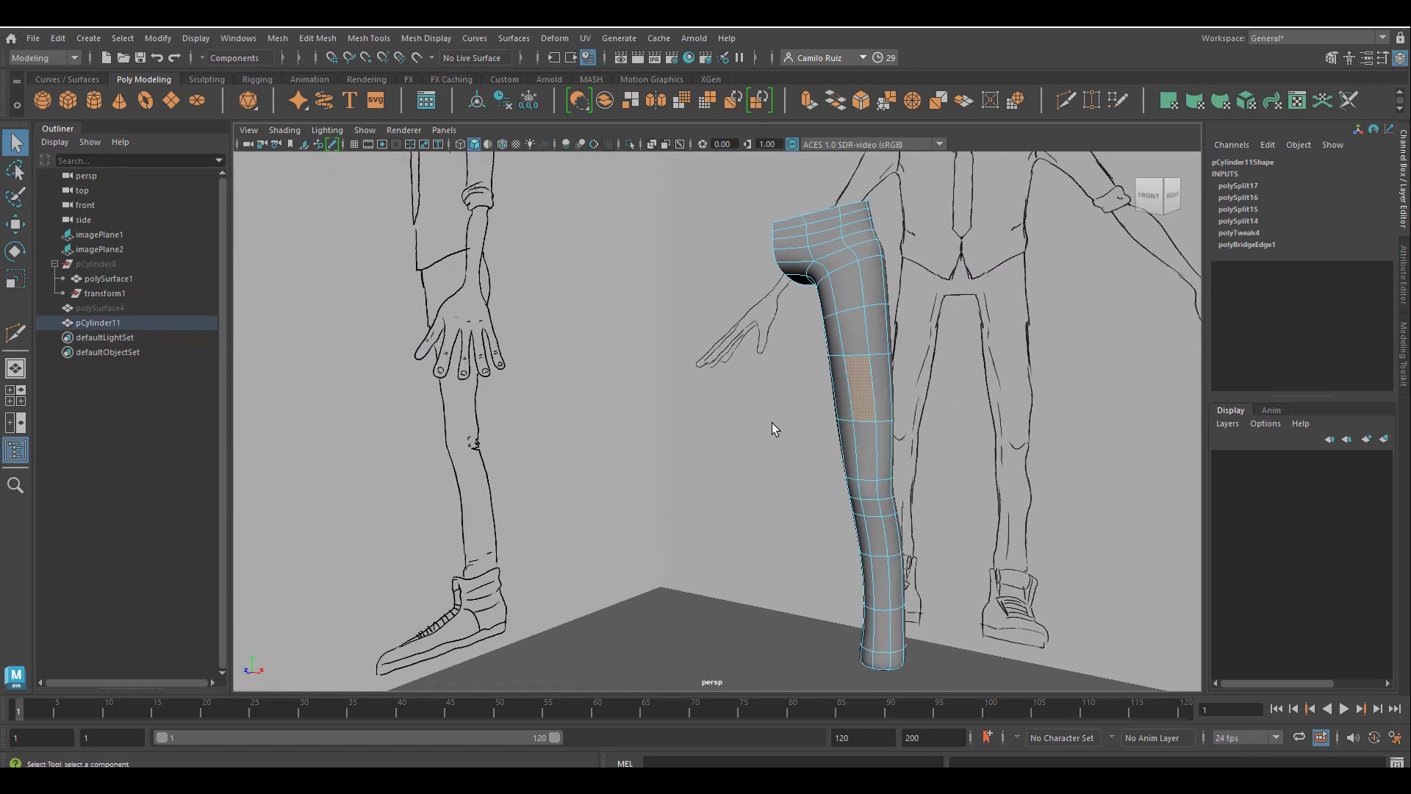
{"action": "left_click", "coordinate": [772, 423]}
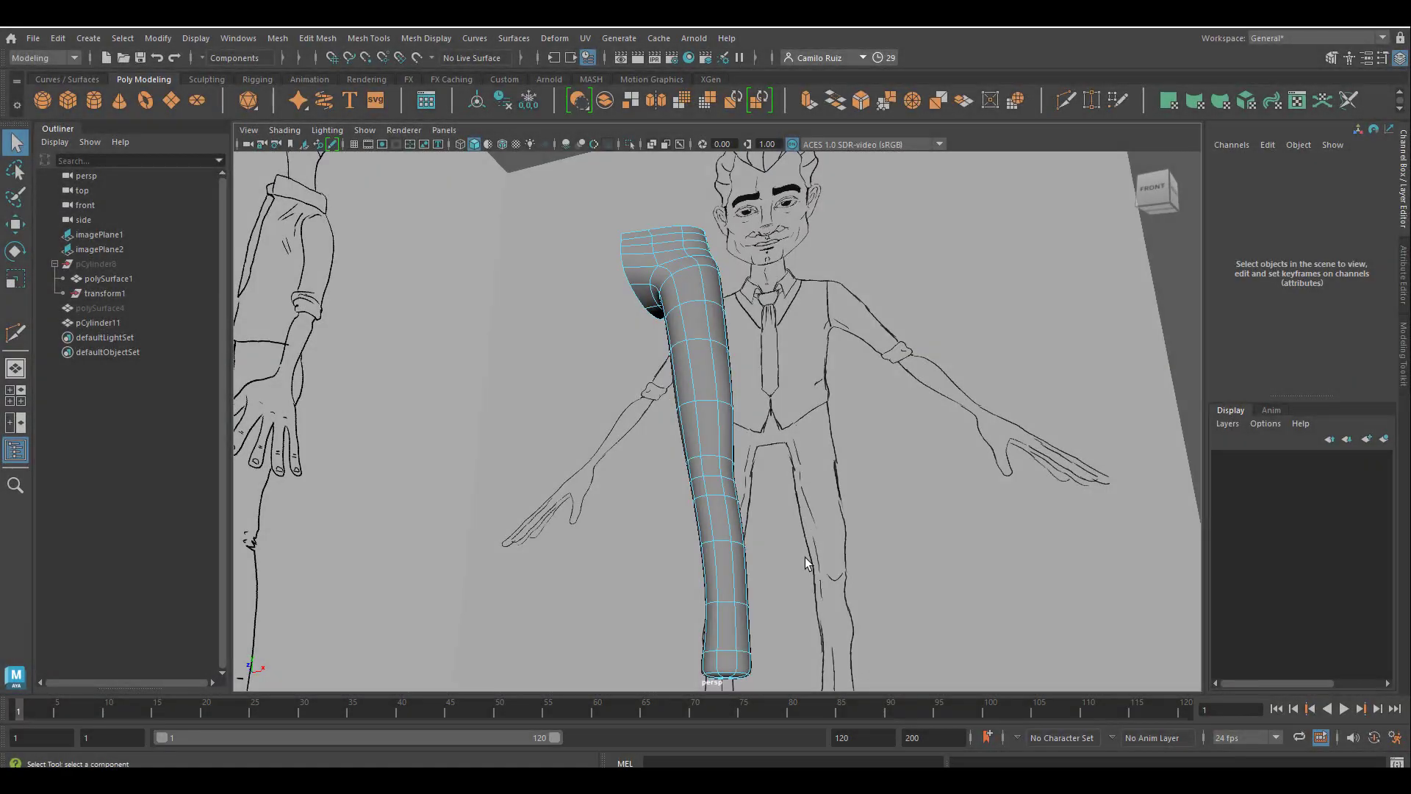
Select the four faces below the waistband on the back of the hip and extrude them for a back pocket.
{"action": "middle_click_drag", "start_coordinate": [804, 557], "coordinate": [1042, 473], "text": "alt"}
{"action": "left_click_drag", "start_coordinate": [963, 474], "coordinate": [876, 460], "text": "alt"}
{"action": "scroll", "coordinate": [876, 461], "scroll_direction": "down", "scroll_amount": 3}
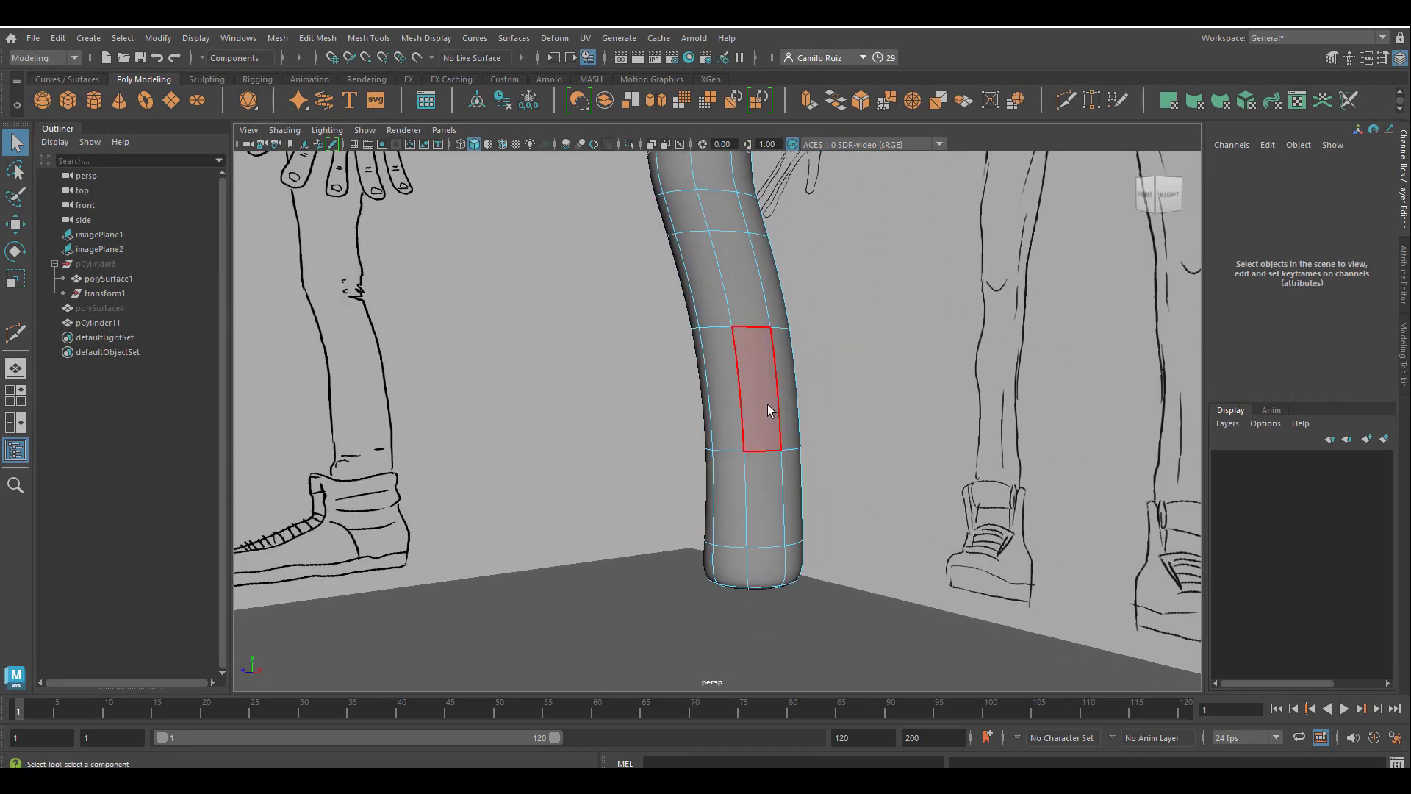
{"action": "scroll", "coordinate": [838, 479], "scroll_direction": "up", "scroll_amount": 5}
{"action": "scroll", "coordinate": [814, 492], "scroll_direction": "down", "scroll_amount": 5}
{"action": "middle_click_drag", "start_coordinate": [749, 294], "coordinate": [727, 413], "text": "alt"}
{"action": "mouse_move", "coordinate": [727, 413]}
{"action": "left_mouse_down", "text": "alt"}
{"action": "mouse_move", "coordinate": [663, 441]}
{"action": "mouse_move", "coordinate": [667, 465]}
{"action": "mouse_move", "coordinate": [739, 405]}
{"action": "mouse_move", "coordinate": [674, 375]}
{"action": "left_mouse_up", "text": "alt"}
{"action": "scroll", "coordinate": [668, 441], "scroll_direction": "up", "scroll_amount": 4}
{"action": "left_click", "coordinate": [664, 368]}
{"action": "left_click", "coordinate": [738, 383], "text": "shift"}
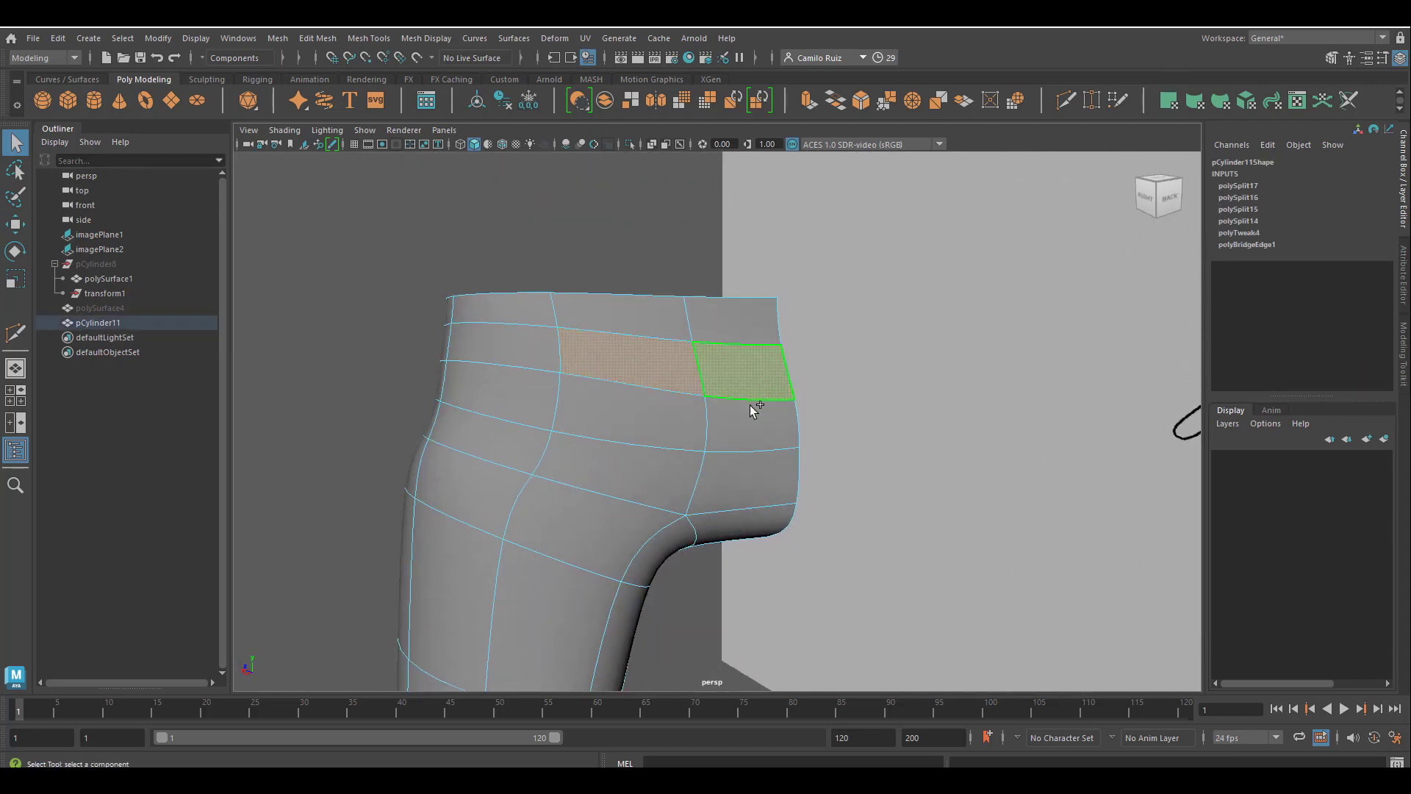
{"action": "left_click", "coordinate": [674, 415], "text": "shift"}
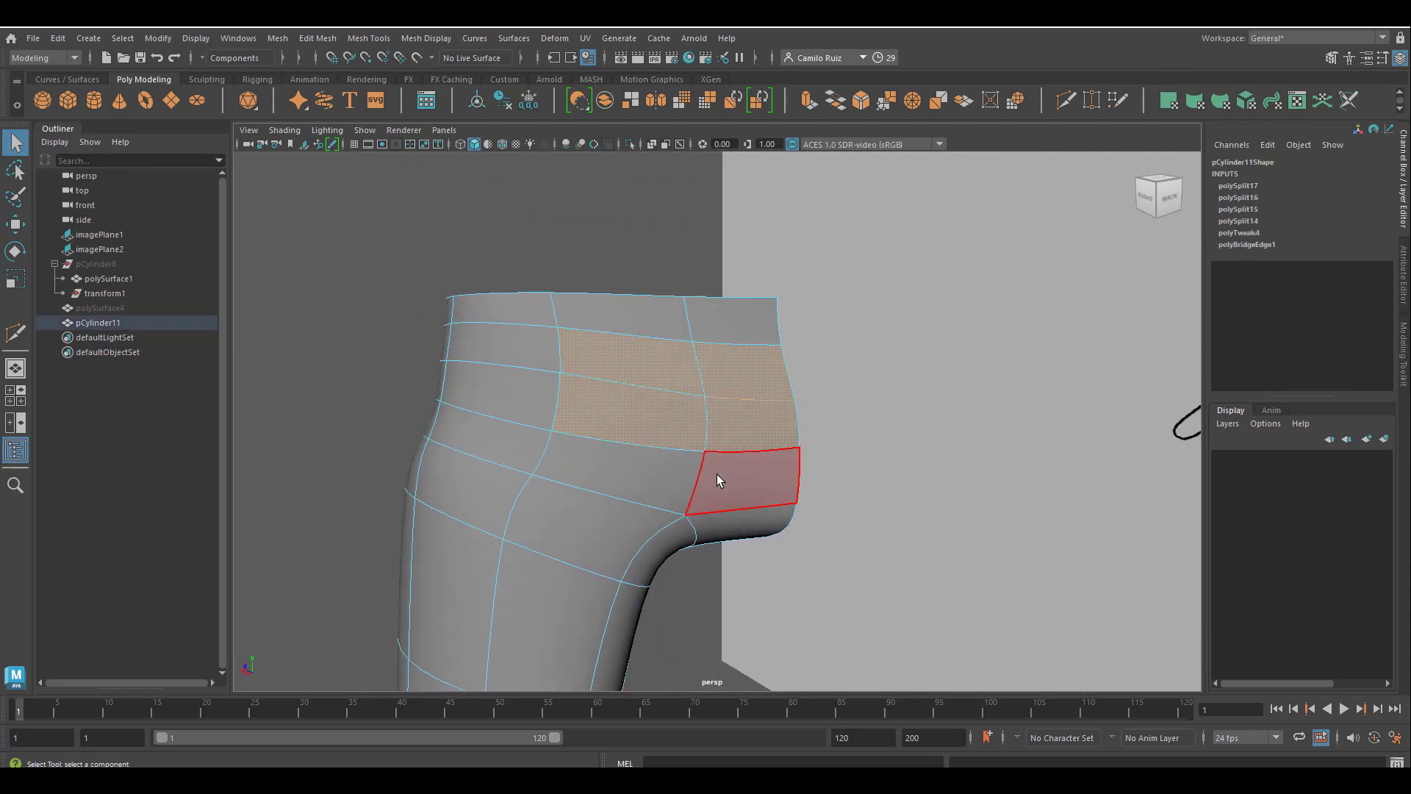
{"action": "key", "text": "ctrl+e"}
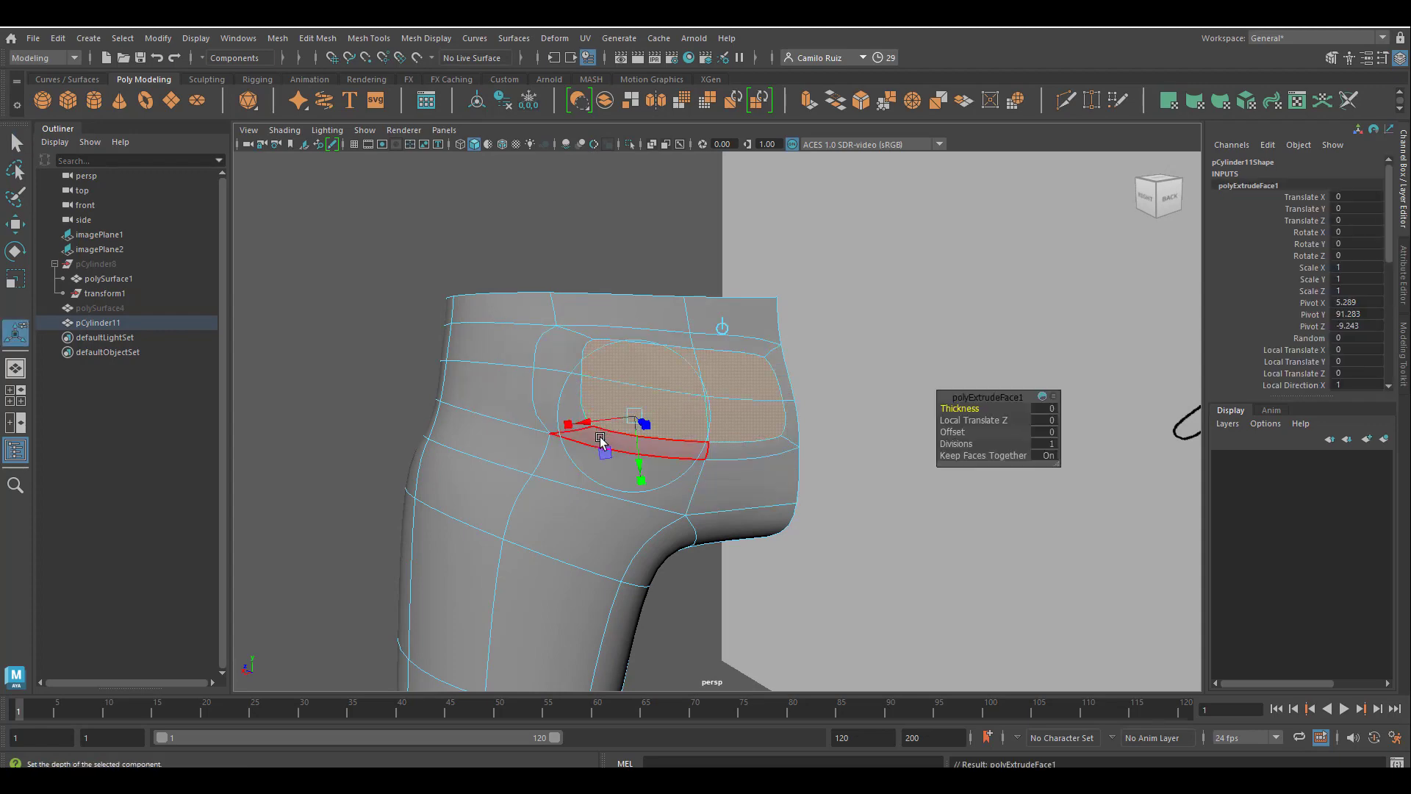
Scale the extruded back faces narrower to form the pocket outline.
{"action": "left_click_drag", "start_coordinate": [727, 319], "coordinate": [699, 403], "text": "alt"}
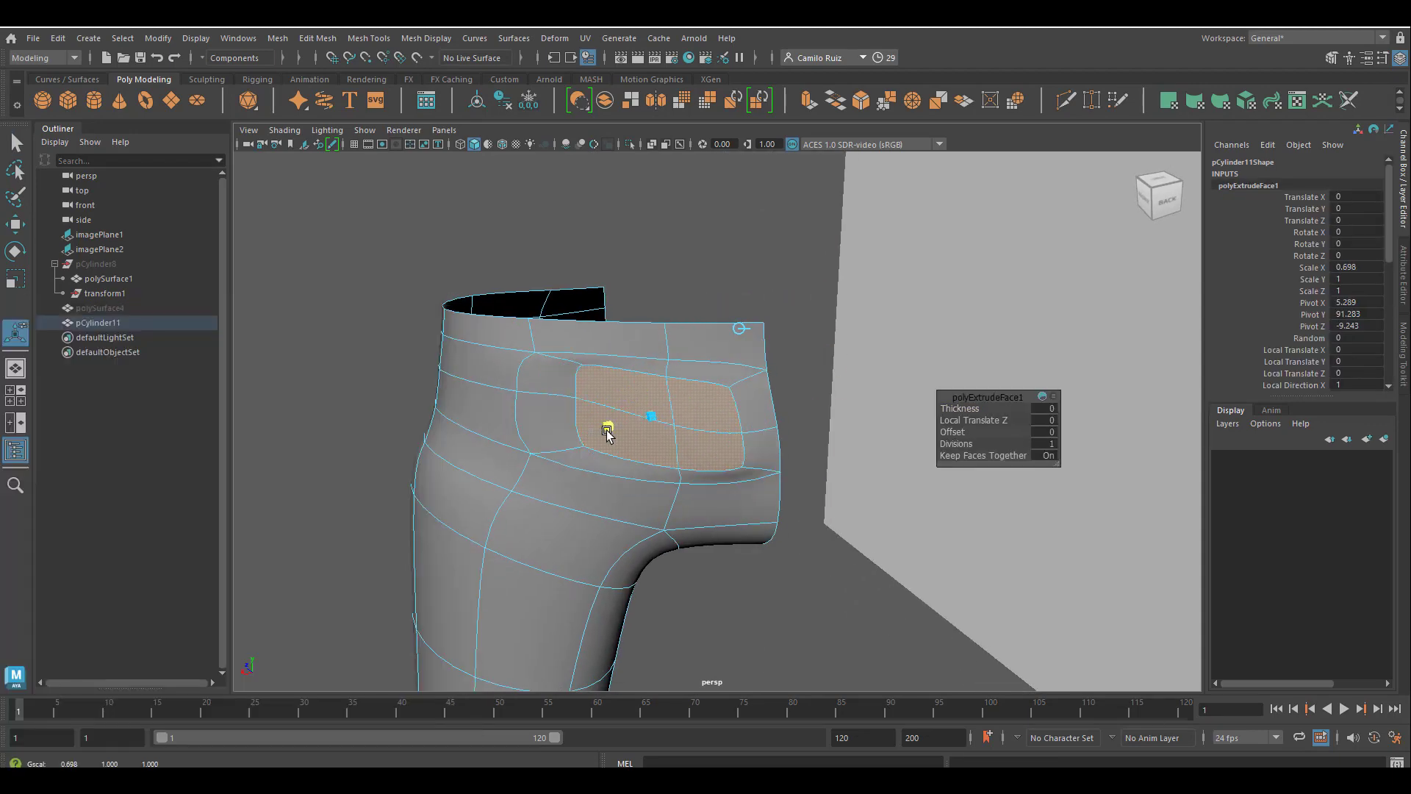
{"action": "left_click_drag", "start_coordinate": [542, 447], "coordinate": [589, 449]}
{"action": "left_click_drag", "start_coordinate": [674, 426], "coordinate": [640, 528], "text": "alt"}
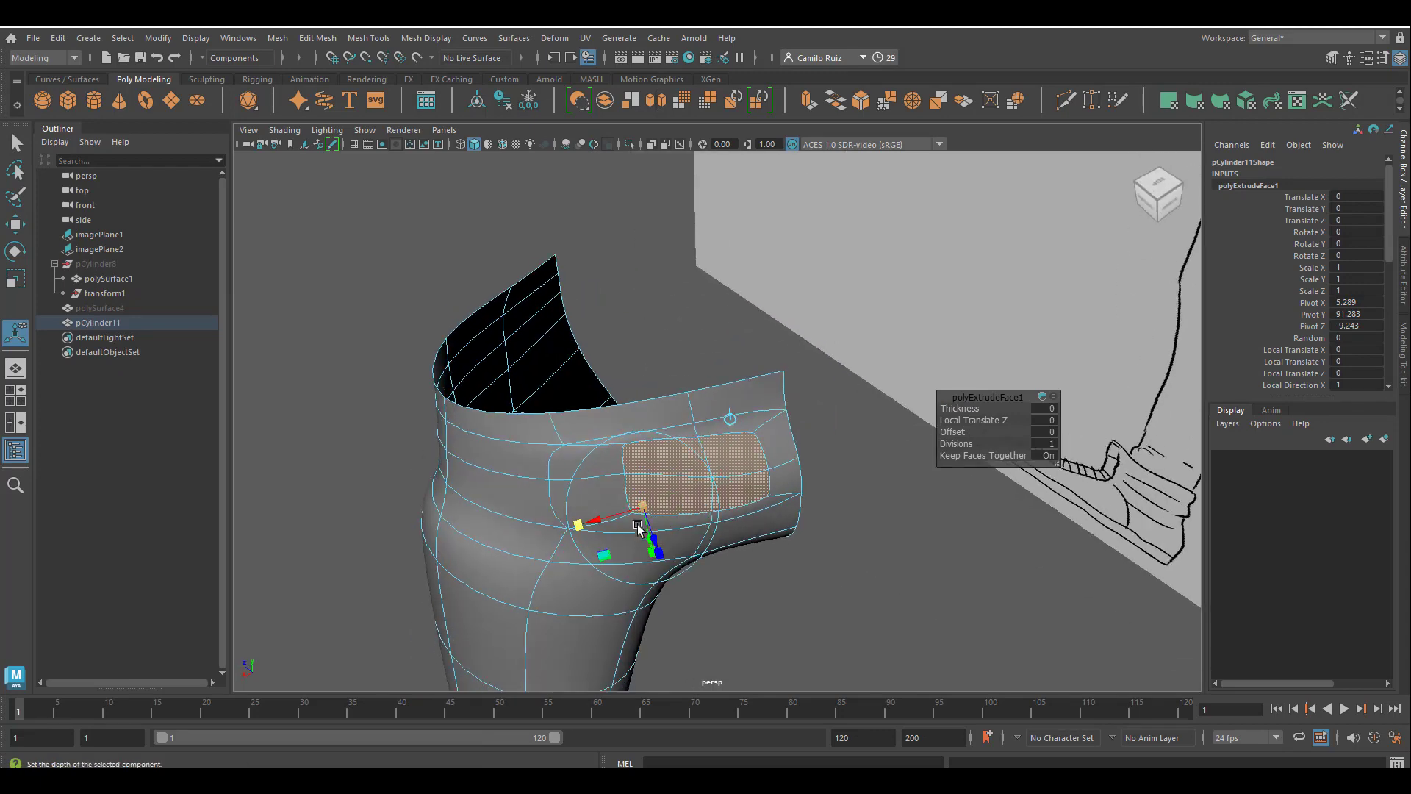
{"action": "left_click_drag", "start_coordinate": [661, 481], "coordinate": [723, 483], "text": "alt"}
{"action": "left_click", "coordinate": [792, 483]}
{"action": "left_click_drag", "start_coordinate": [792, 525], "coordinate": [784, 522]}
{"action": "left_click_drag", "start_coordinate": [784, 522], "coordinate": [716, 450], "text": "alt"}
{"action": "left_click_drag", "start_coordinate": [571, 445], "coordinate": [573, 412]}
{"action": "left_click_drag", "start_coordinate": [574, 413], "coordinate": [651, 366], "text": "alt"}
Refine the back pocket's outline by scaling its faces and moving and rotating the vertices along its side edge.
{"action": "key", "text": "r"}
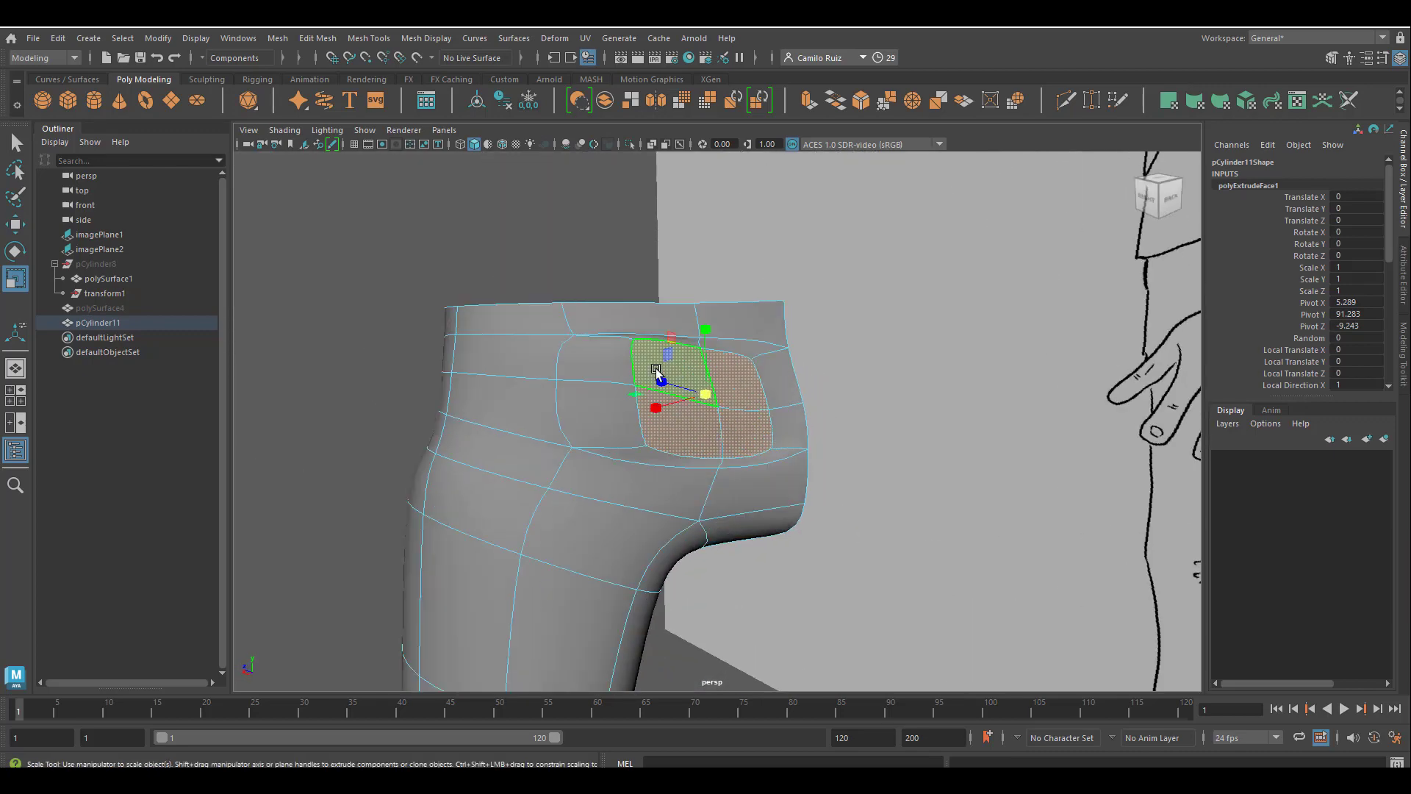
{"action": "right_click_drag", "start_coordinate": [634, 346], "coordinate": [594, 348]}
{"action": "left_click_drag", "start_coordinate": [615, 307], "coordinate": [659, 422]}
{"action": "key", "text": "w"}
{"action": "left_click_drag", "start_coordinate": [630, 276], "coordinate": [694, 430]}
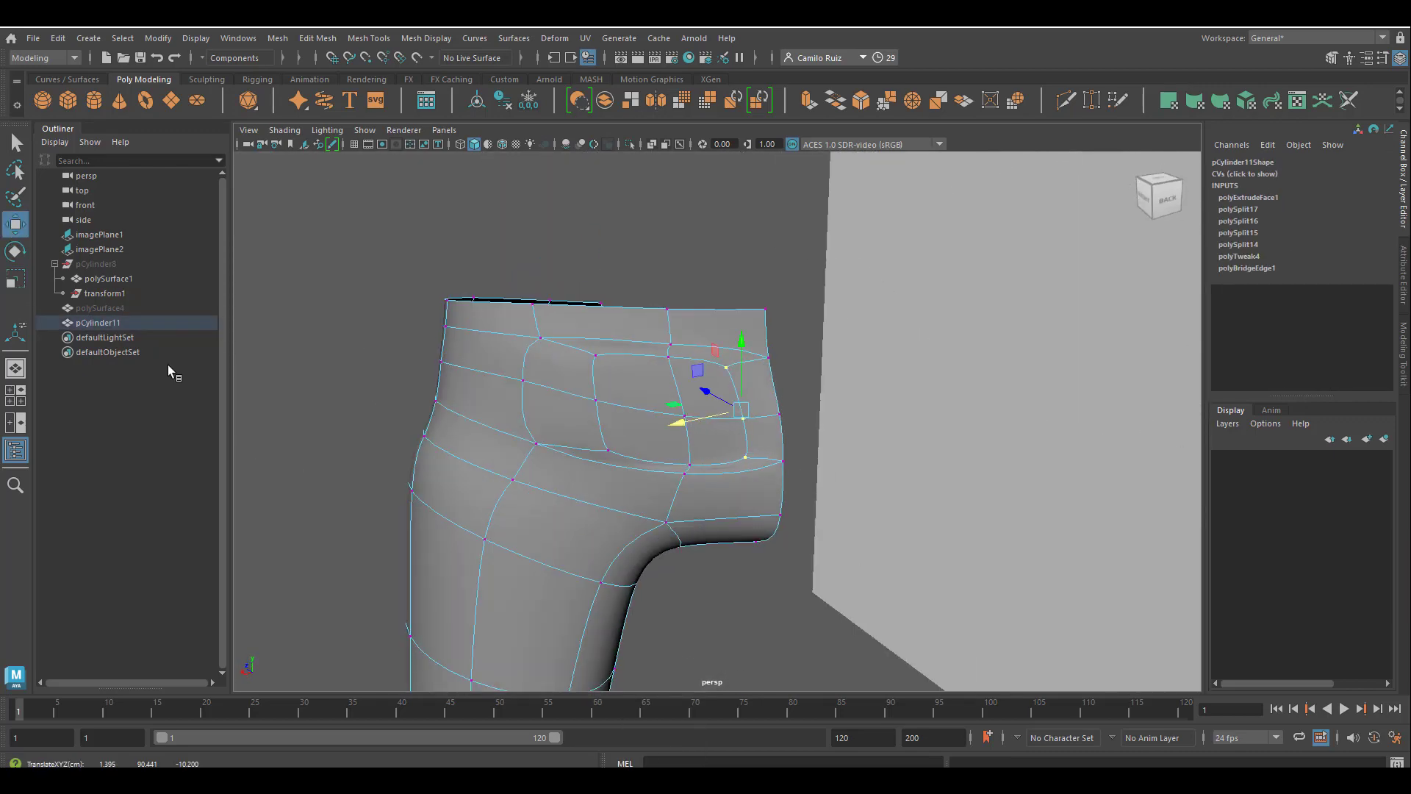
{"action": "left_click", "coordinate": [14, 252]}
{"action": "left_click_drag", "start_coordinate": [590, 355], "coordinate": [739, 316], "text": "alt"}
{"action": "right_click_drag", "start_coordinate": [746, 323], "coordinate": [749, 363]}
{"action": "left_click_drag", "start_coordinate": [750, 362], "coordinate": [716, 375], "text": "alt"}
{"action": "left_click_drag", "start_coordinate": [768, 415], "coordinate": [740, 384]}
Extrude the pocket faces again to give the pocket thickness, and scale them to shape its raised border.
{"action": "key", "text": "ctrl+e"}
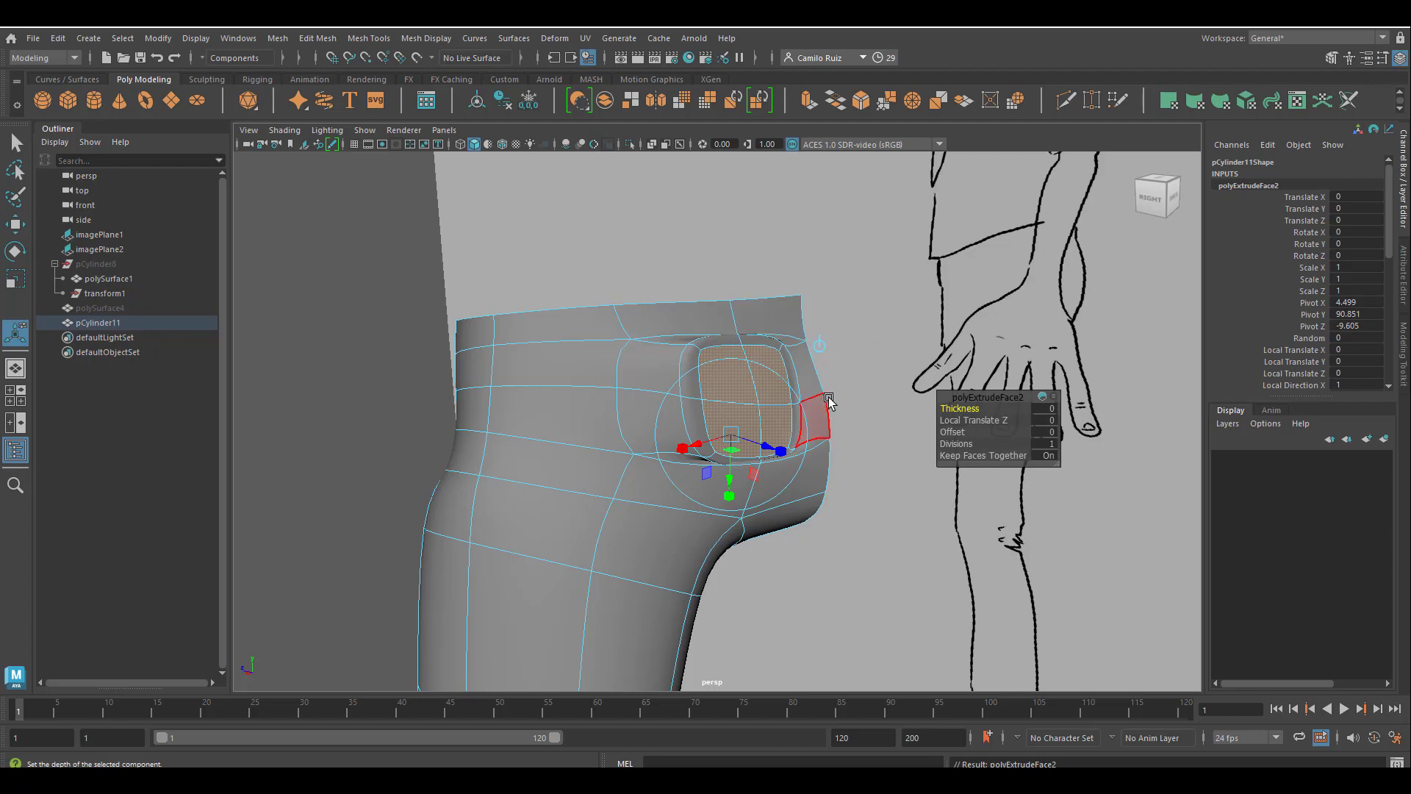
{"action": "left_click_drag", "start_coordinate": [828, 400], "coordinate": [826, 435], "text": "alt"}
{"action": "mouse_move", "coordinate": [959, 409]}
{"action": "left_mouse_down"}
{"action": "mouse_move", "coordinate": [978, 420]}
{"action": "mouse_move", "coordinate": [964, 432]}
{"action": "left_mouse_up"}
{"action": "left_click_drag", "start_coordinate": [792, 429], "coordinate": [706, 404], "text": "alt"}
{"action": "key", "text": "e"}
{"action": "double_click", "coordinate": [15, 251]}
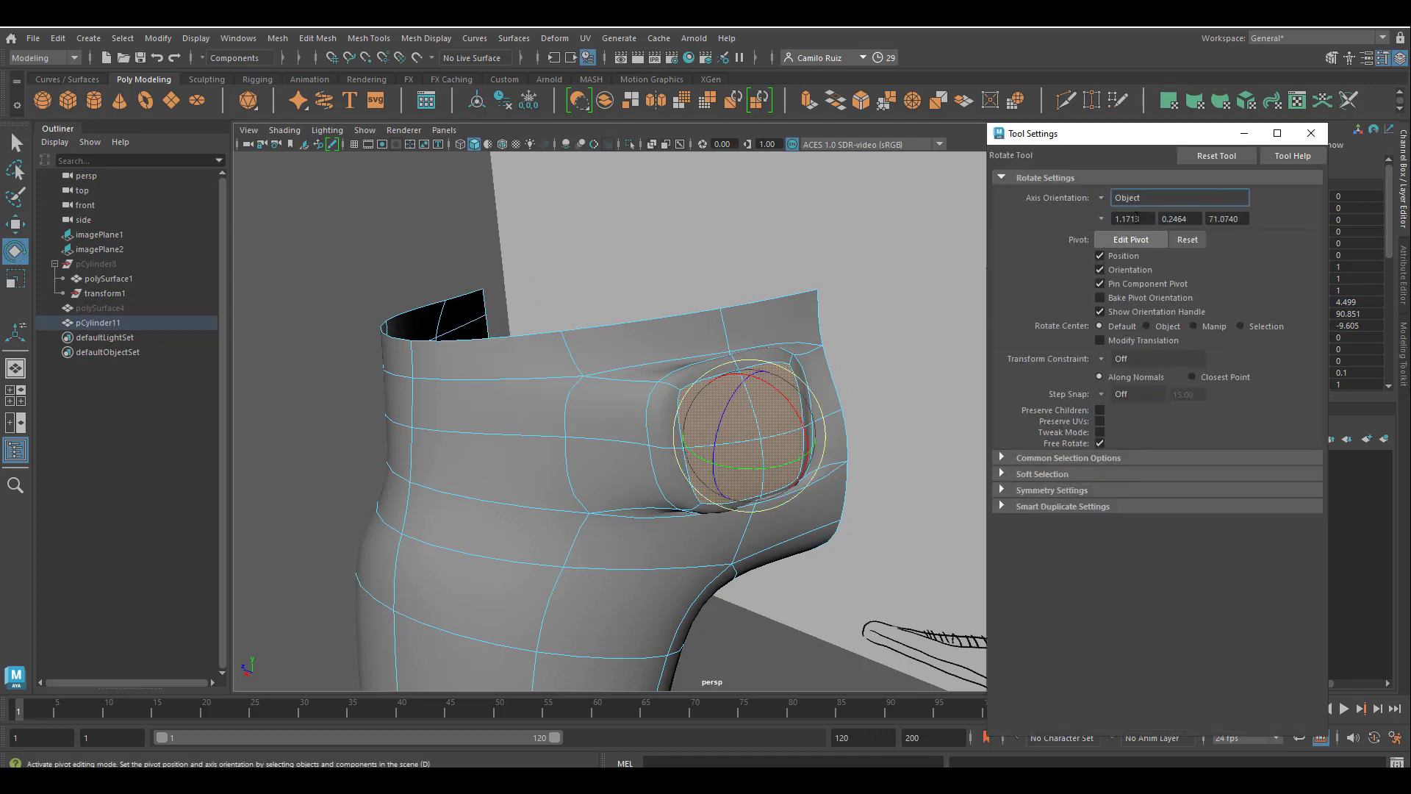
{"action": "key", "text": "r"}
{"action": "left_click_drag", "start_coordinate": [742, 438], "coordinate": [676, 403]}
Select the pocket's lower faces and the border faces beneath them, and move each pair up slightly.
{"action": "left_click", "coordinate": [10, 144]}
{"action": "scroll", "coordinate": [651, 435], "scroll_direction": "up", "scroll_amount": 3}
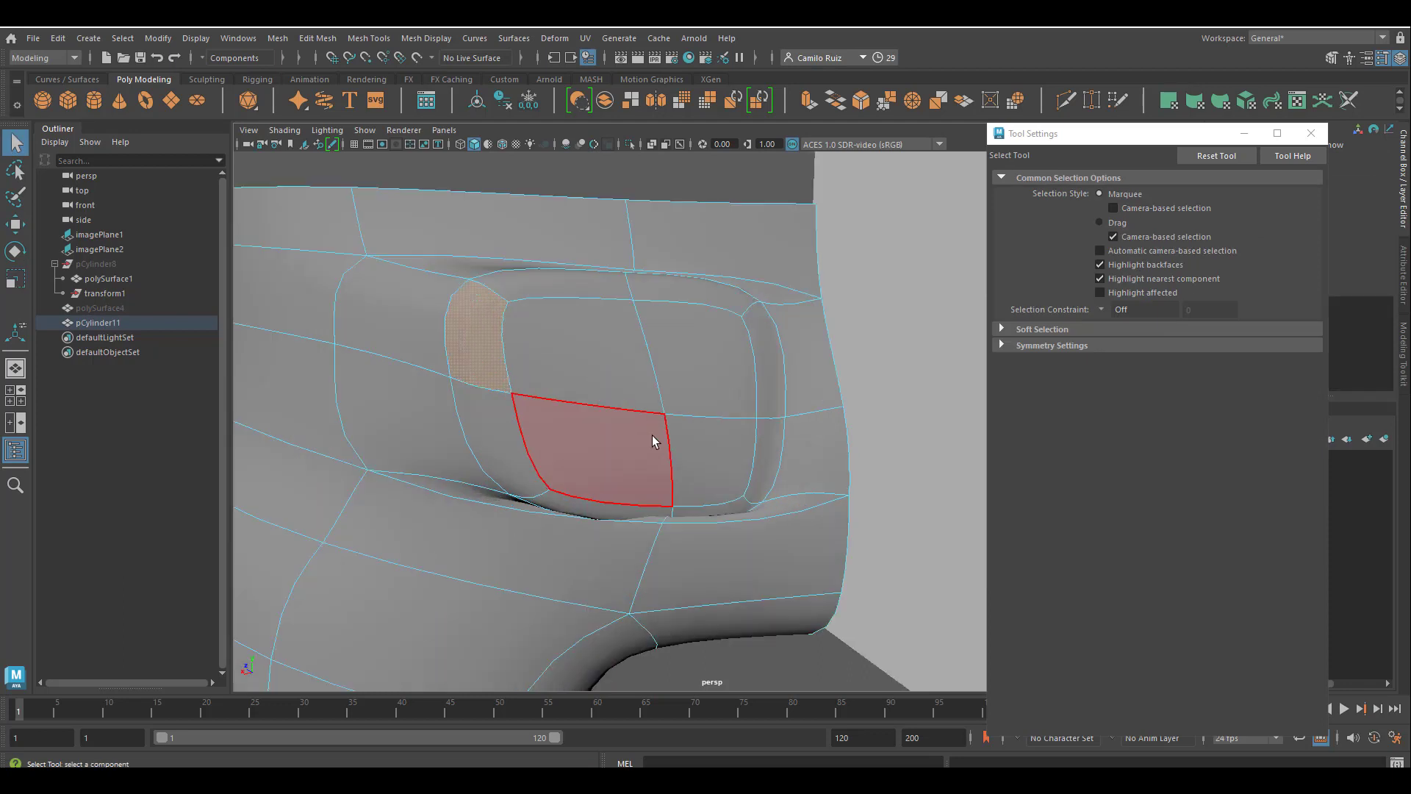
{"action": "scroll", "coordinate": [656, 461], "scroll_direction": "down", "scroll_amount": 2}
{"action": "left_click", "coordinate": [655, 461]}
{"action": "key", "text": "w"}
{"action": "left_click_drag", "start_coordinate": [645, 375], "coordinate": [646, 366]}
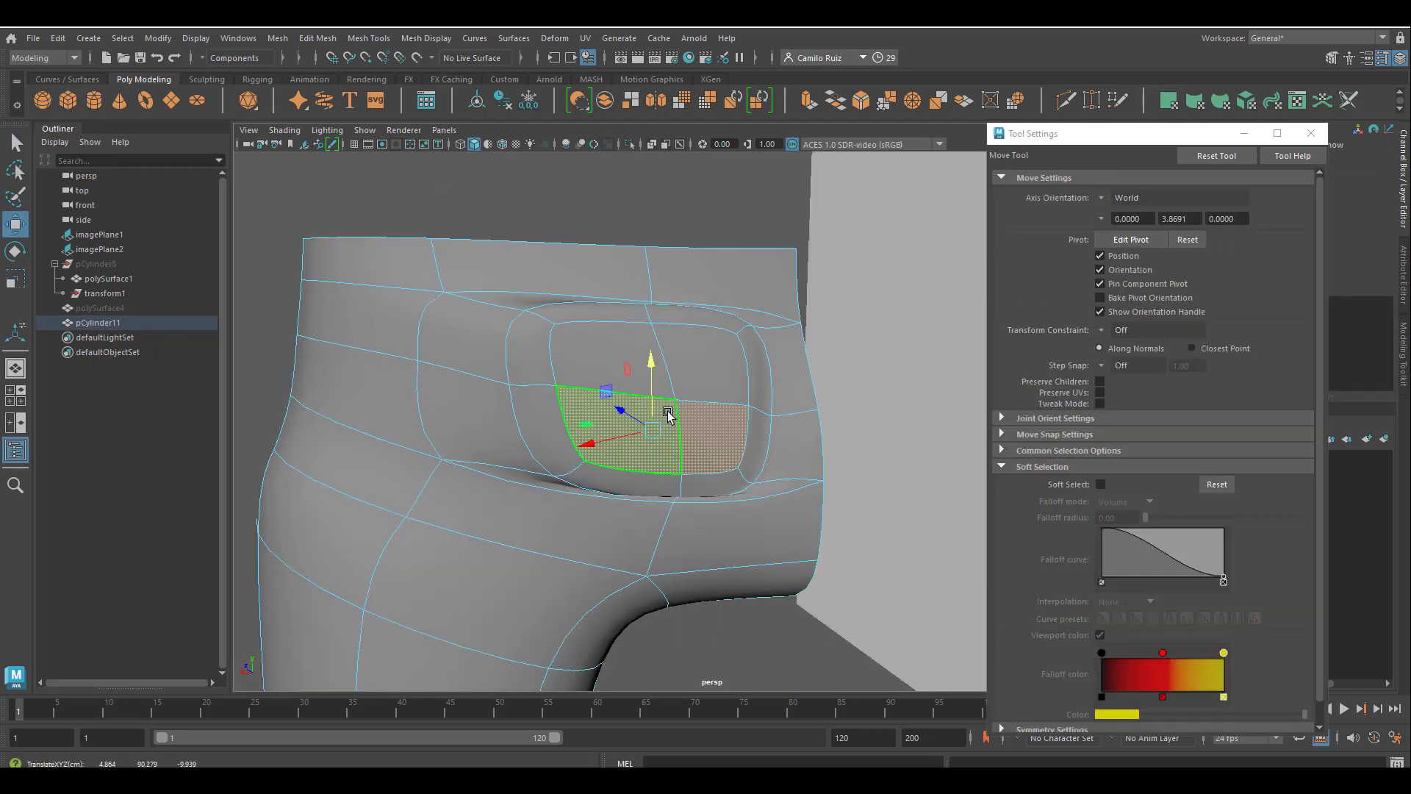
{"action": "left_click", "coordinate": [659, 486]}
{"action": "left_click", "coordinate": [697, 485], "text": "shift"}
{"action": "left_click_drag", "start_coordinate": [653, 423], "coordinate": [652, 407]}
Select the narrow faces along the pocket's top border and move them upward.
{"action": "left_click", "coordinate": [621, 316]}
{"action": "left_click", "coordinate": [670, 316], "text": "shift"}
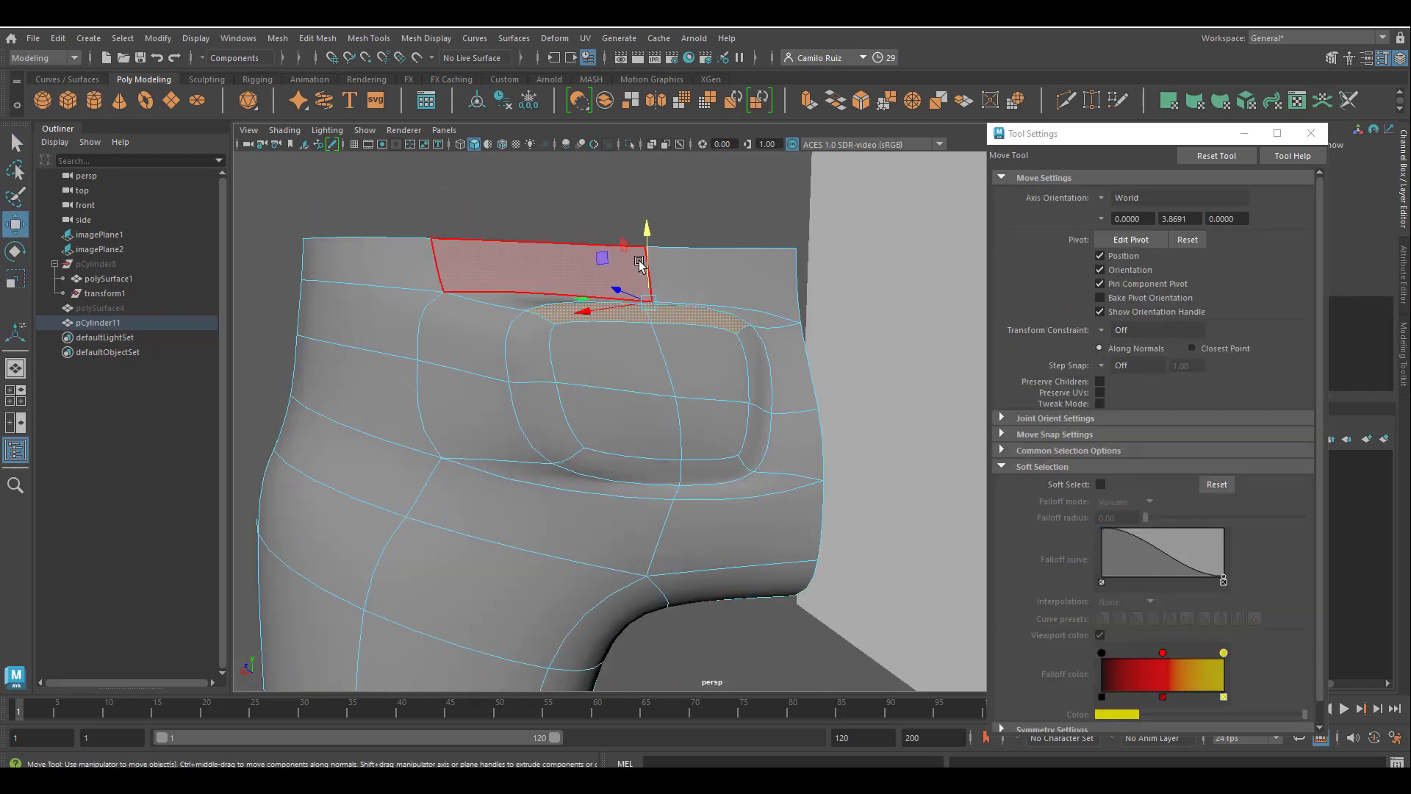
{"action": "left_click_drag", "start_coordinate": [649, 239], "coordinate": [623, 232]}
{"action": "left_click", "coordinate": [637, 303]}
{"action": "left_click", "coordinate": [663, 306], "text": "shift"}
{"action": "left_click_drag", "start_coordinate": [629, 376], "coordinate": [703, 407], "text": "alt"}
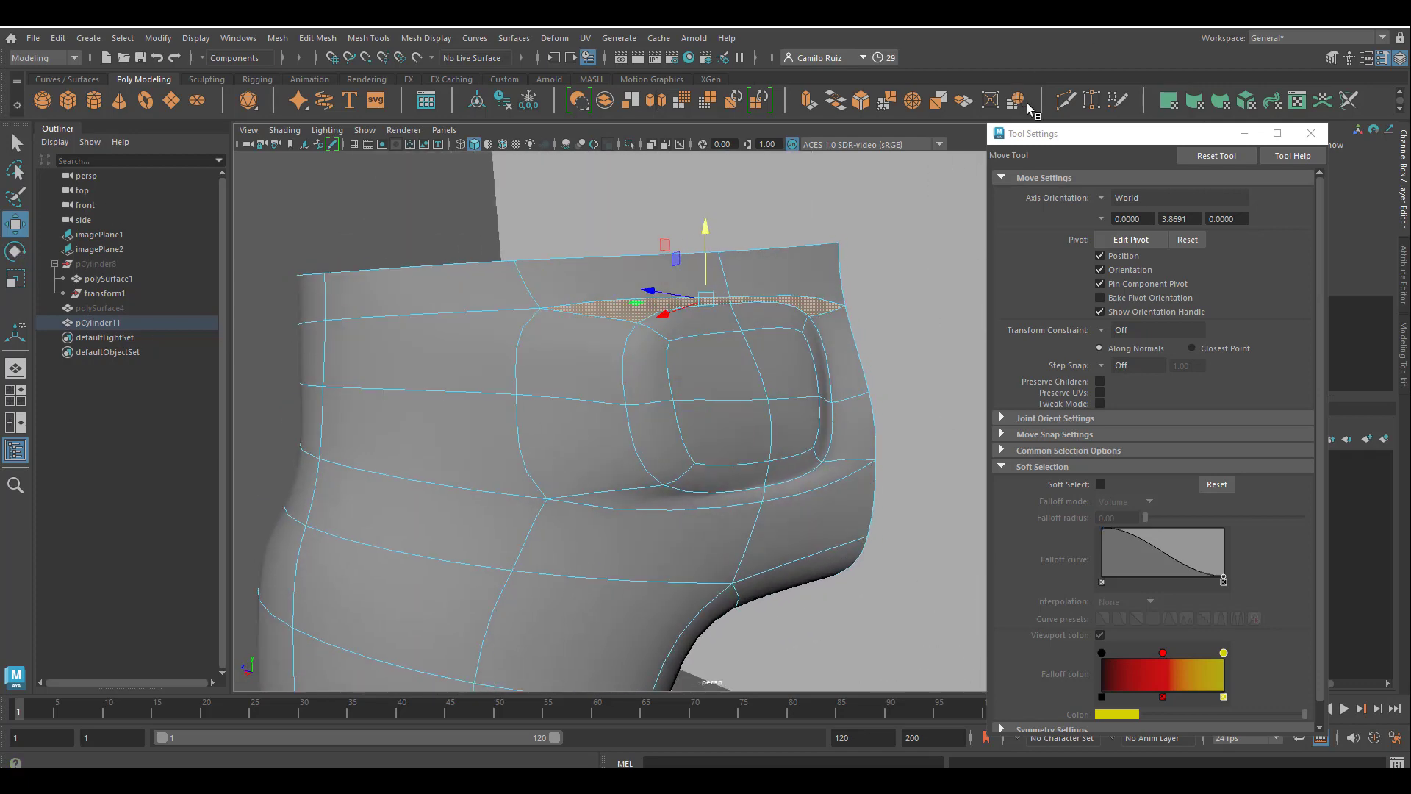
Insert a Multi-Cut edge loop around the hips just below the pocket's top edge.
{"action": "left_click", "coordinate": [1066, 102]}
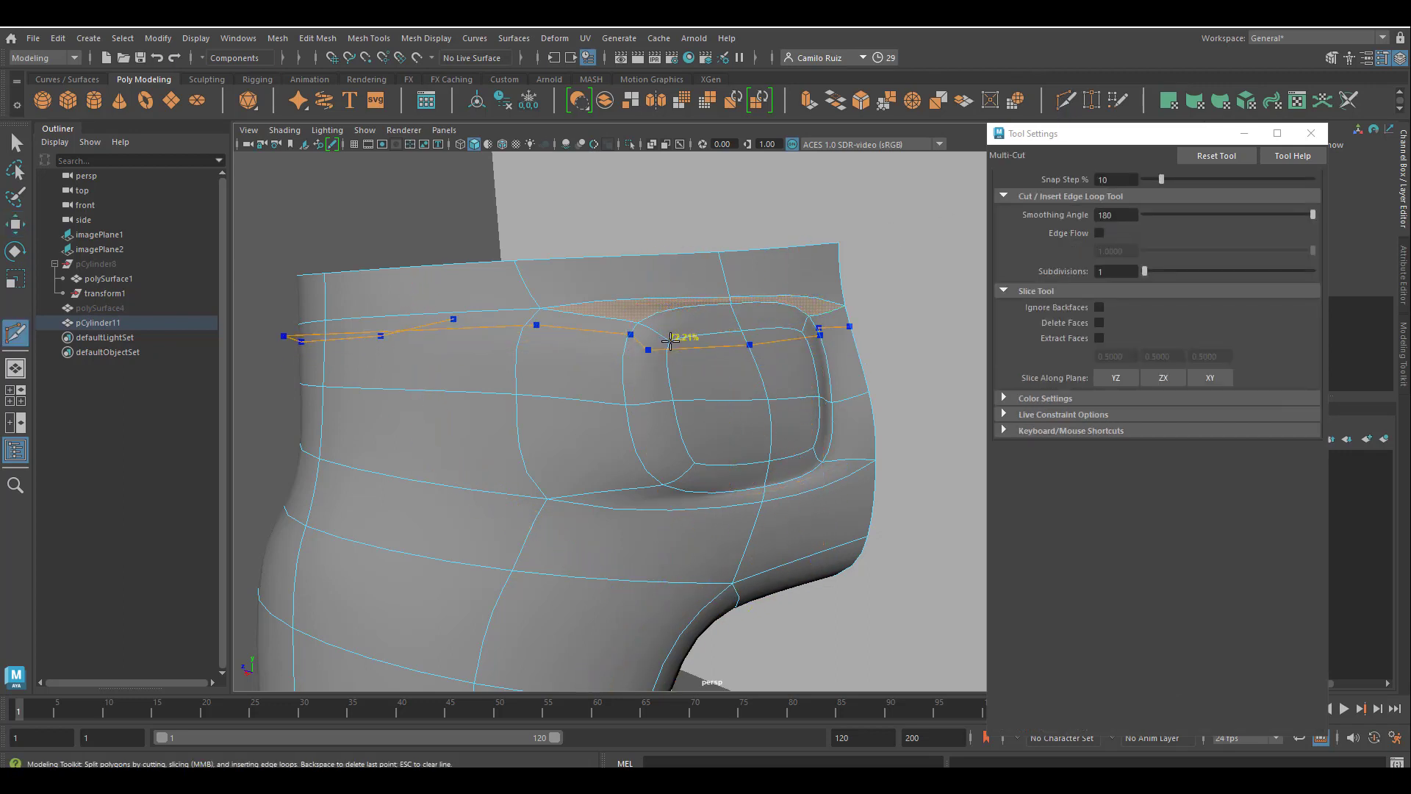
{"action": "left_click_drag", "start_coordinate": [669, 347], "coordinate": [601, 383], "text": "alt"}
{"action": "key", "text": "q"}
Turn off smooth preview on the trousers and enter vertex editing near the pocket's top edge.
{"action": "left_click_drag", "start_coordinate": [387, 214], "coordinate": [691, 440], "text": "alt"}
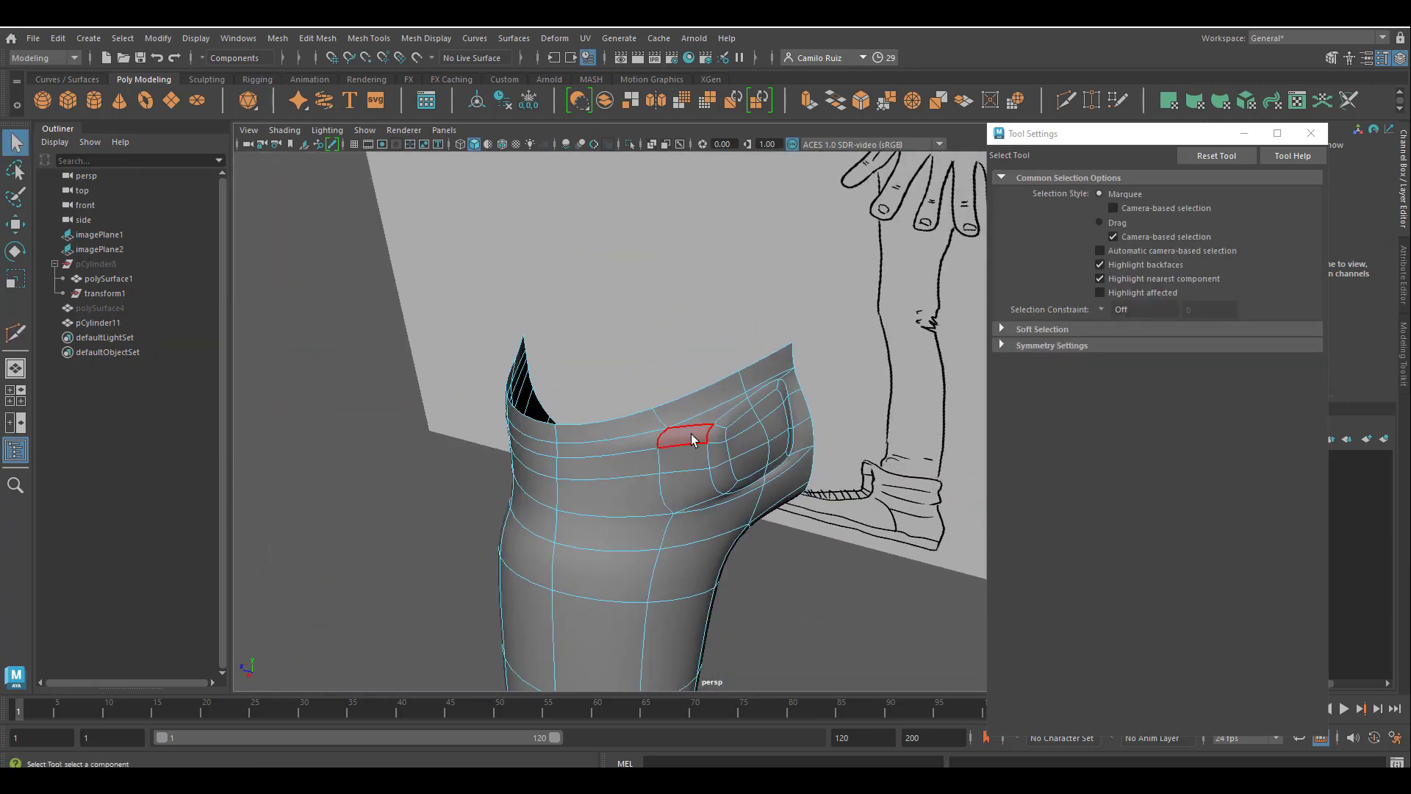
{"action": "right_click_drag", "start_coordinate": [520, 568], "coordinate": [579, 344]}
{"action": "left_click", "coordinate": [441, 482]}
{"action": "left_click_drag", "start_coordinate": [441, 482], "coordinate": [652, 382], "text": "alt"}
{"action": "left_click", "coordinate": [646, 438]}
{"action": "key", "text": "1"}
{"action": "right_click_drag", "start_coordinate": [686, 356], "coordinate": [632, 361]}
{"action": "scroll", "coordinate": [632, 362], "scroll_direction": "up", "scroll_amount": 3}
{"action": "key", "text": "4"}
{"action": "left_click", "coordinate": [700, 408]}
{"action": "key", "text": "5"}
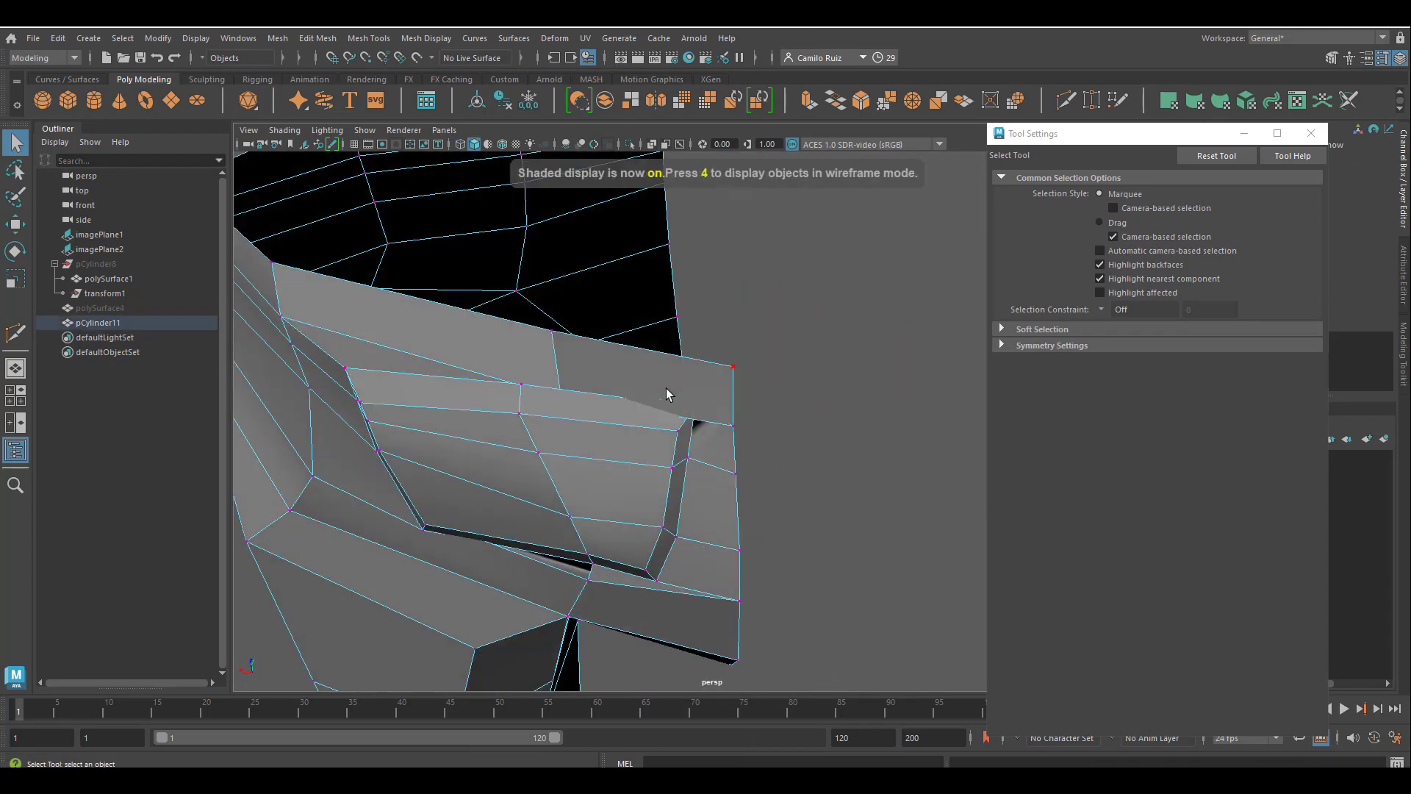
Move the vertices along the pocket's top edge to shape its opening, using the Object axis orientation.
{"action": "key", "text": "w"}
{"action": "left_click_drag", "start_coordinate": [687, 358], "coordinate": [691, 378]}
{"action": "left_click_drag", "start_coordinate": [690, 378], "coordinate": [640, 325], "text": "alt"}
{"action": "left_click_drag", "start_coordinate": [630, 335], "coordinate": [691, 354], "text": "alt"}
{"action": "left_click_drag", "start_coordinate": [687, 296], "coordinate": [704, 370]}
{"action": "left_click", "coordinate": [1101, 199]}
{"action": "left_click", "coordinate": [1120, 205]}
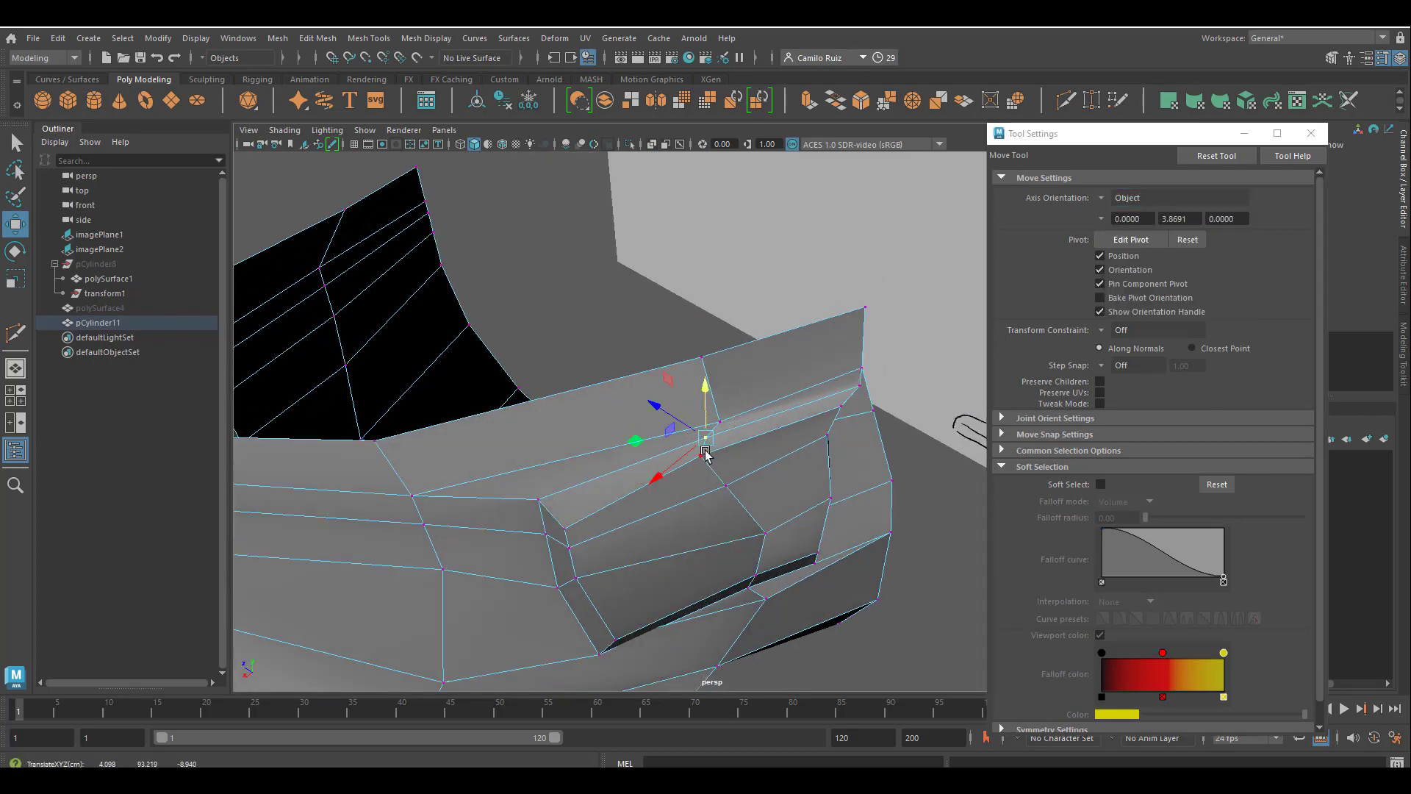
{"action": "left_click_drag", "start_coordinate": [705, 455], "coordinate": [653, 509]}
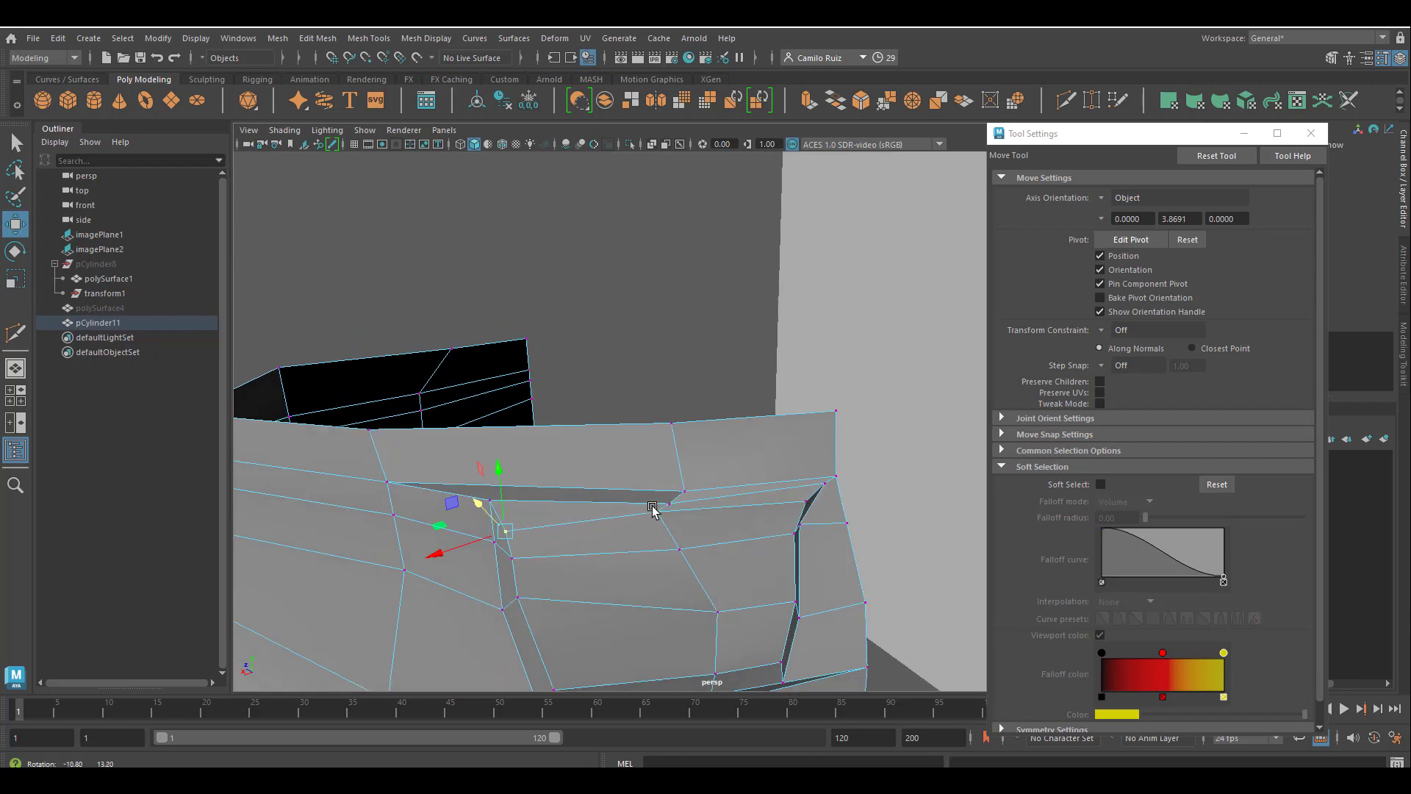
Set the move axis orientation to World and continue adjusting the pocket's upper vertices.
{"action": "left_click", "coordinate": [1139, 199]}
{"action": "left_click", "coordinate": [1136, 219]}
{"action": "left_click", "coordinate": [652, 338]}
{"action": "left_click_drag", "start_coordinate": [652, 338], "coordinate": [709, 356], "text": "alt"}
{"action": "middle_click_drag", "start_coordinate": [709, 357], "coordinate": [551, 295], "text": "alt"}
{"action": "left_click_drag", "start_coordinate": [551, 295], "coordinate": [626, 435], "text": "alt"}
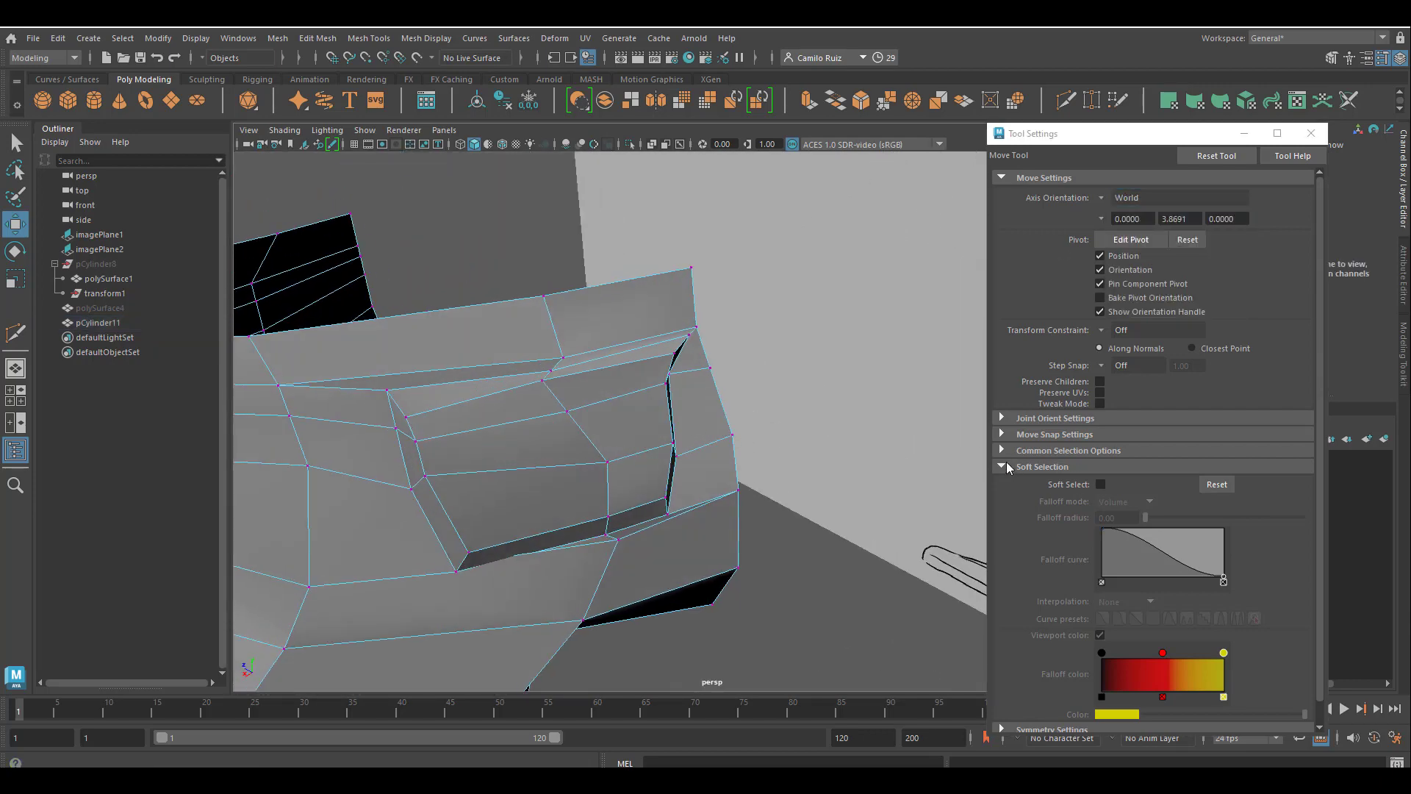
Adjust the pocket vertices using soft selection with falloff radii of 5 and 2, and turn soft selection off.
{"action": "left_click", "coordinate": [1100, 484]}
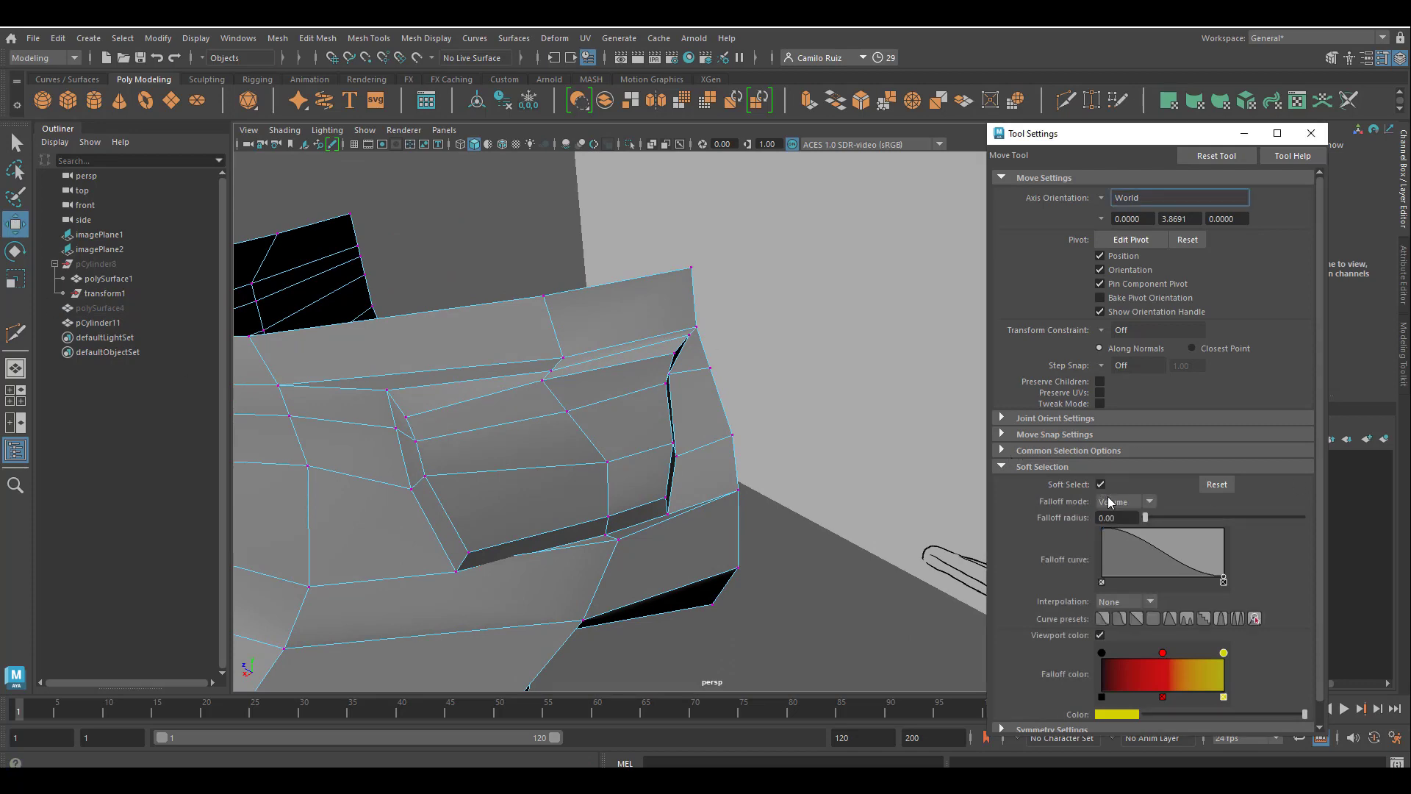
{"action": "left_click", "coordinate": [615, 413]}
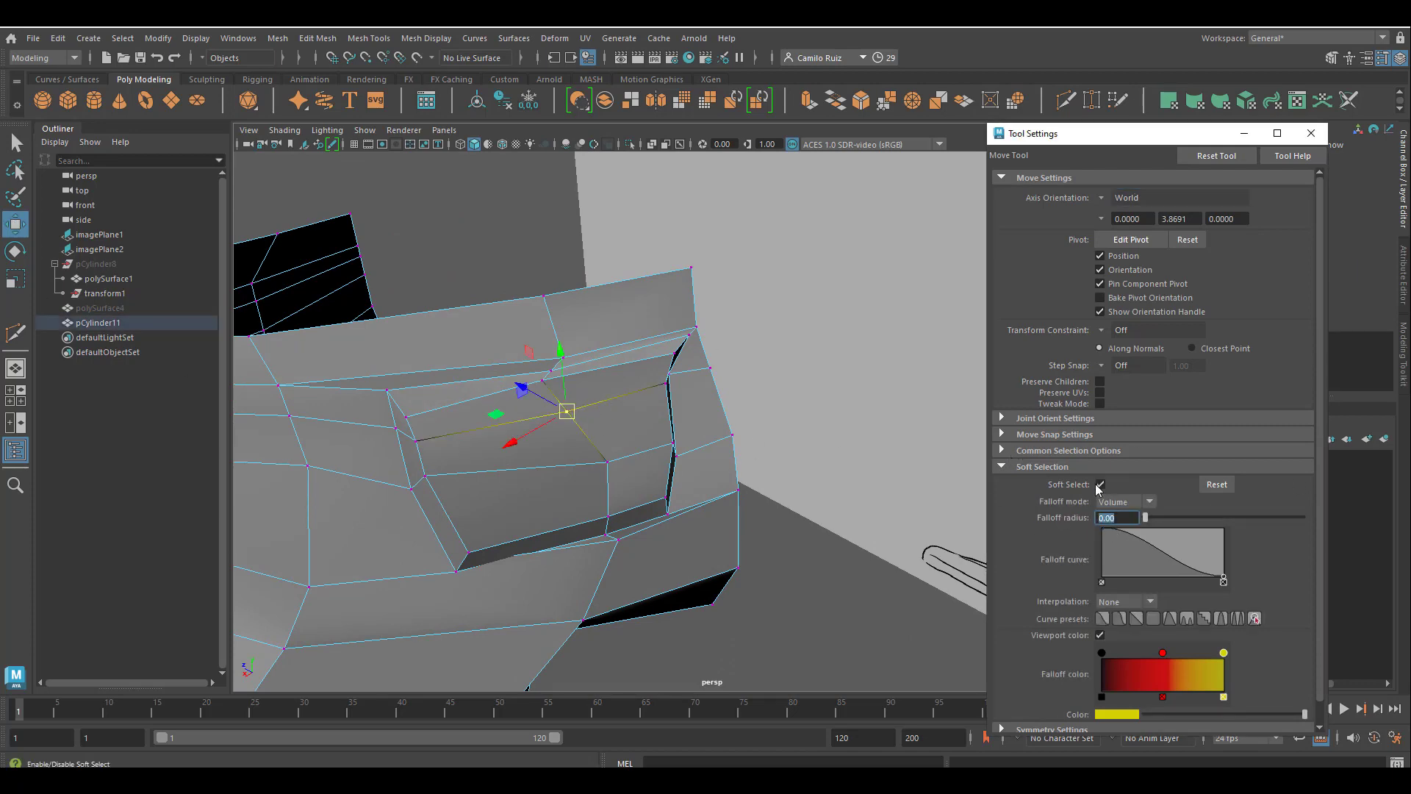
{"action": "type", "text": "5"}
{"action": "key", "text": "Return"}
{"action": "left_click_drag", "start_coordinate": [516, 430], "coordinate": [600, 427], "text": "alt"}
{"action": "left_click", "coordinate": [719, 316]}
{"action": "left_click_drag", "start_coordinate": [721, 317], "coordinate": [611, 321], "text": "alt"}
{"action": "type", "text": "2"}
{"action": "key", "text": "Return"}
{"action": "left_click", "coordinate": [615, 417]}
{"action": "left_click", "coordinate": [1103, 485]}
Reposition the vertices along the pocket's lower edge.
{"action": "left_click_drag", "start_coordinate": [706, 386], "coordinate": [625, 430], "text": "alt"}
{"action": "mouse_move", "coordinate": [508, 444]}
{"action": "left_mouse_down", "text": "alt"}
{"action": "mouse_move", "coordinate": [691, 517]}
{"action": "mouse_move", "coordinate": [666, 558]}
{"action": "left_mouse_up", "text": "alt"}
{"action": "left_click_drag", "start_coordinate": [675, 486], "coordinate": [696, 507]}
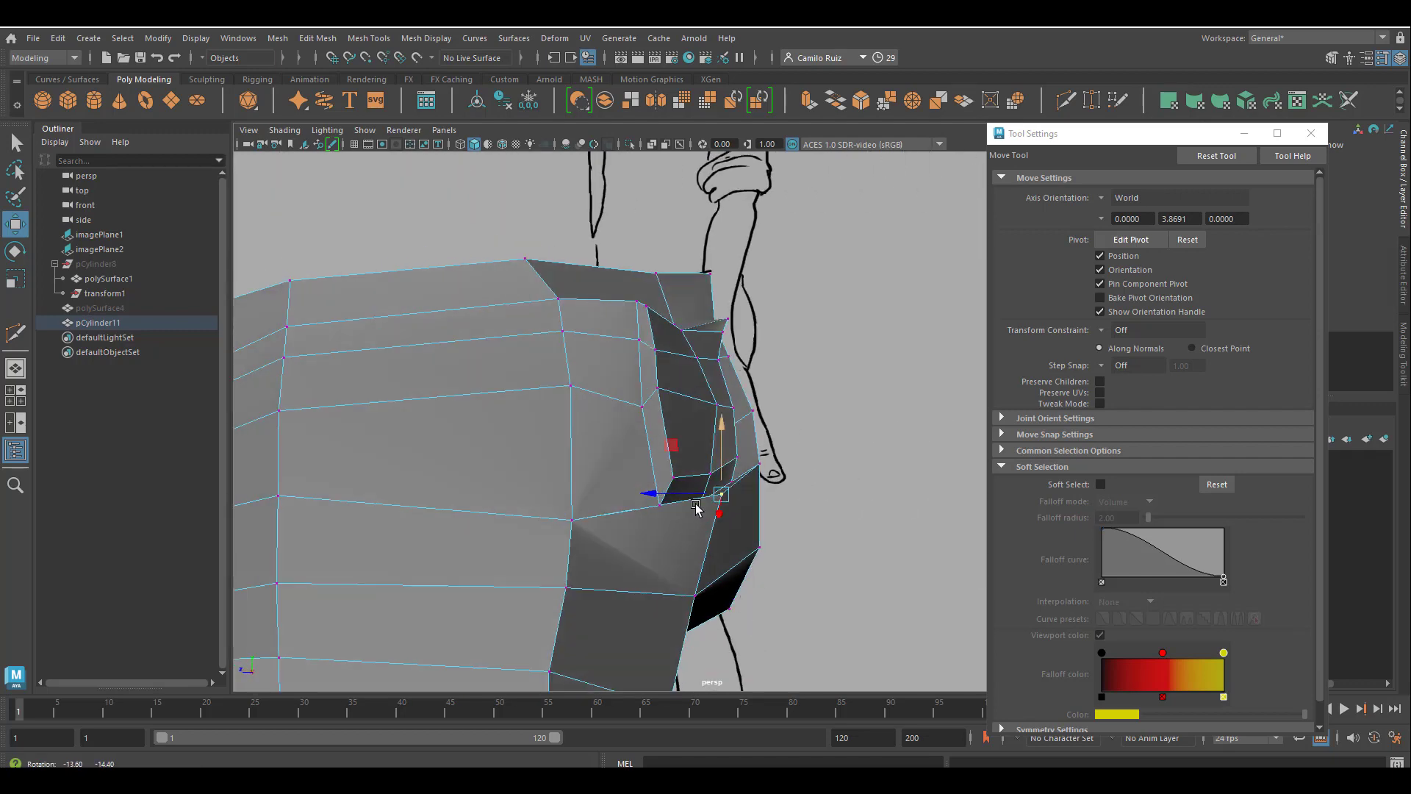
{"action": "middle_click_drag", "start_coordinate": [696, 507], "coordinate": [696, 560], "text": "alt"}
{"action": "left_click", "coordinate": [620, 584]}
{"action": "left_click", "coordinate": [626, 580]}
{"action": "key", "text": "g"}
{"action": "left_click", "coordinate": [638, 523]}
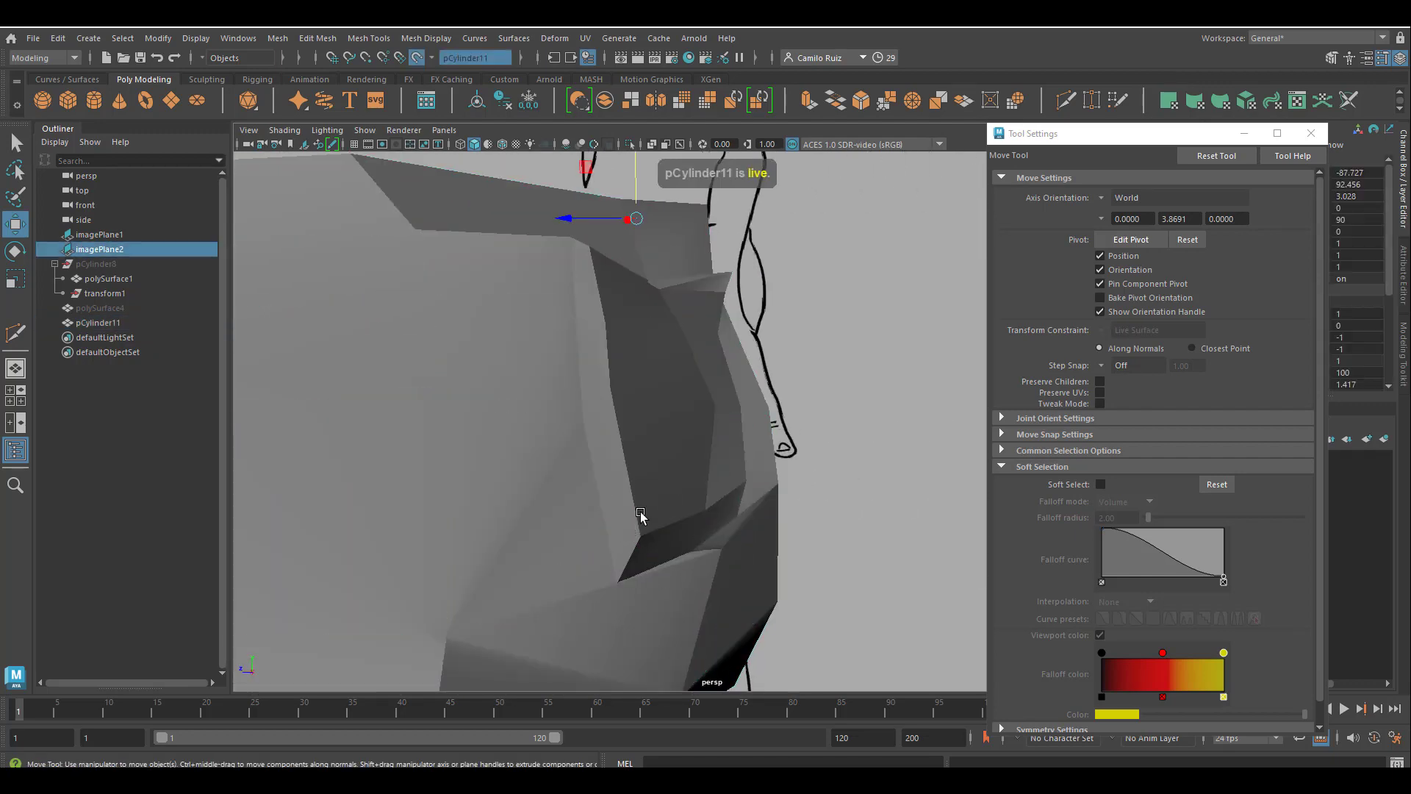
{"action": "scroll", "coordinate": [605, 484], "scroll_direction": "down", "scroll_amount": 7}
{"action": "left_click", "coordinate": [50, 259]}
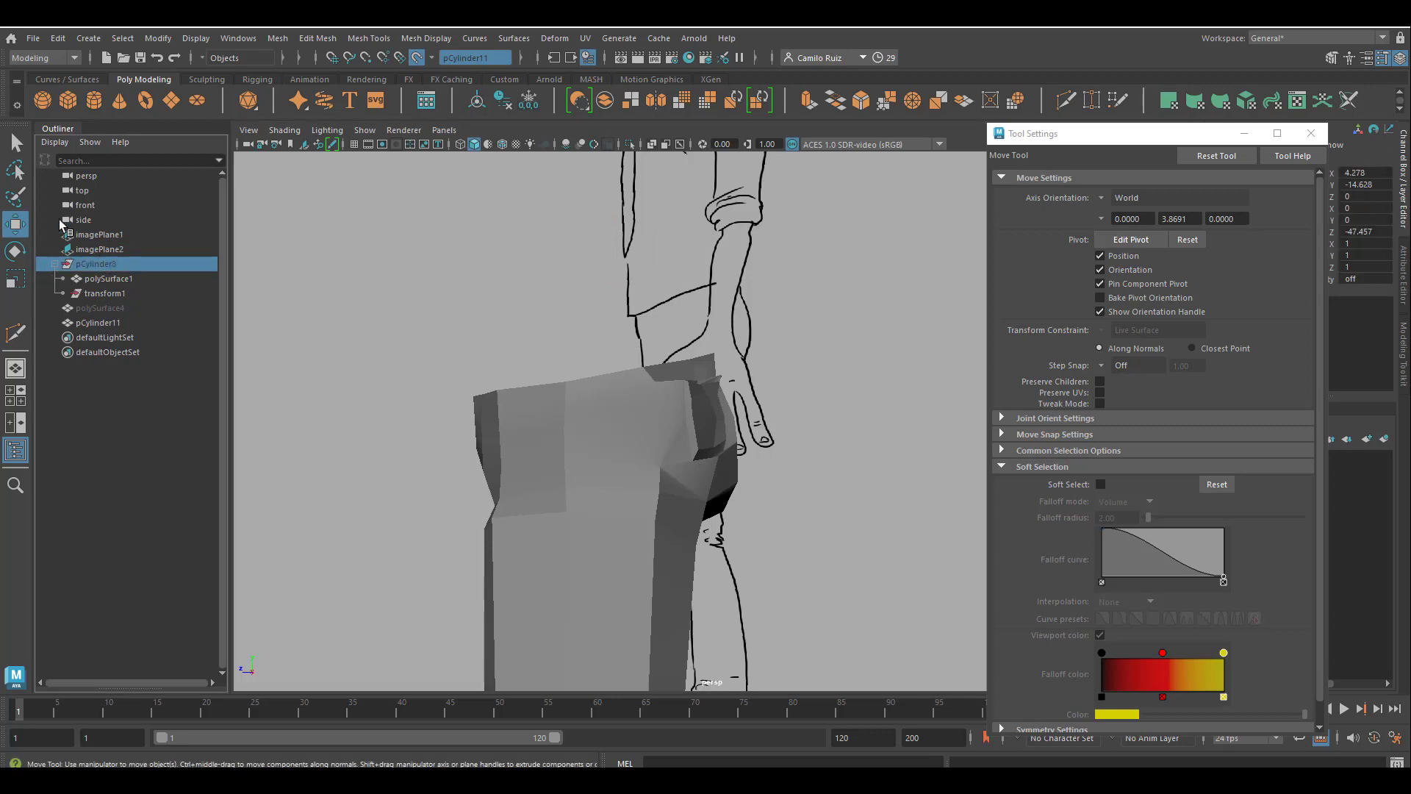
{"action": "key", "text": "q"}
{"action": "left_click", "coordinate": [664, 453]}
{"action": "left_click_drag", "start_coordinate": [664, 453], "coordinate": [585, 426], "text": "alt"}
{"action": "left_click", "coordinate": [585, 427]}
{"action": "scroll", "coordinate": [585, 426], "scroll_direction": "up", "scroll_amount": 4}
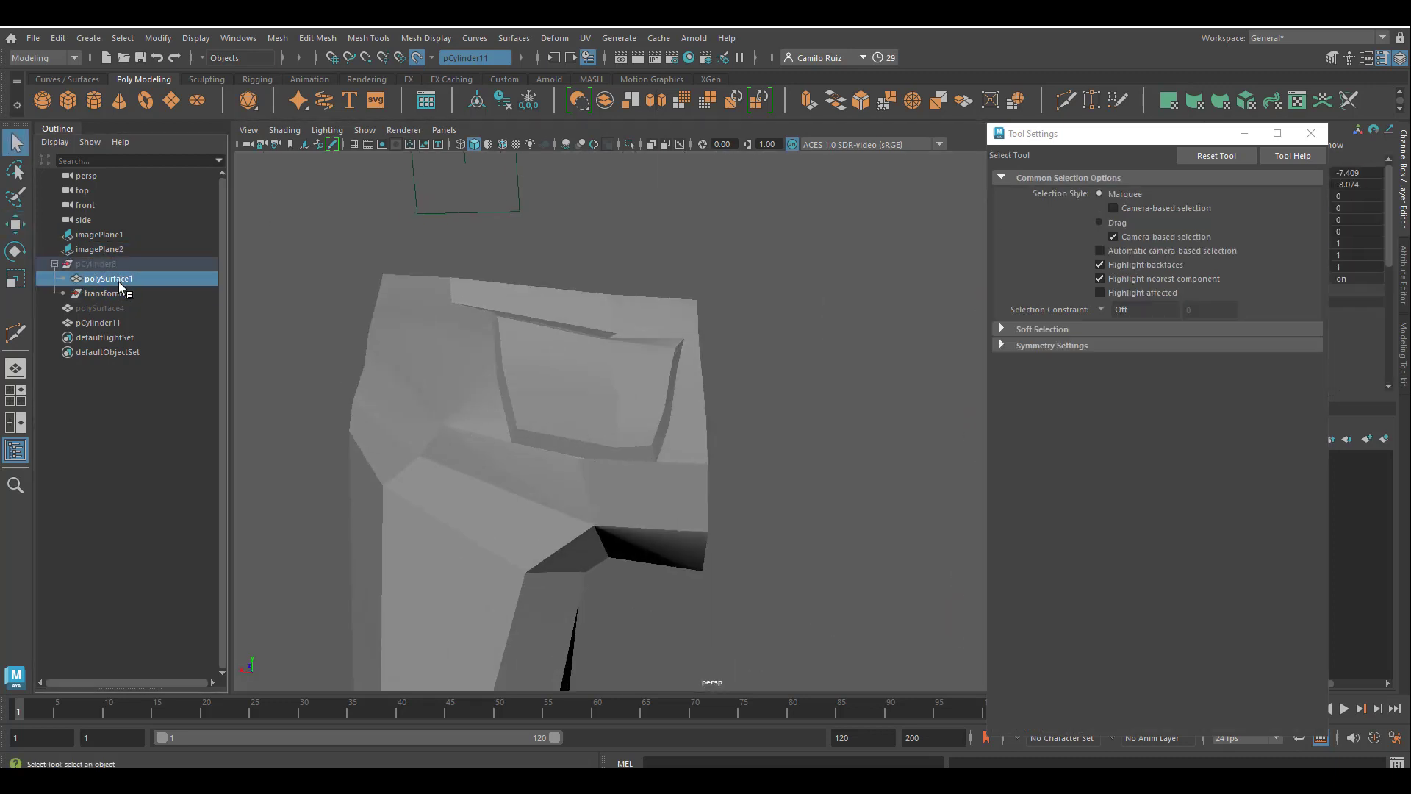
{"action": "right_click", "coordinate": [475, 391]}
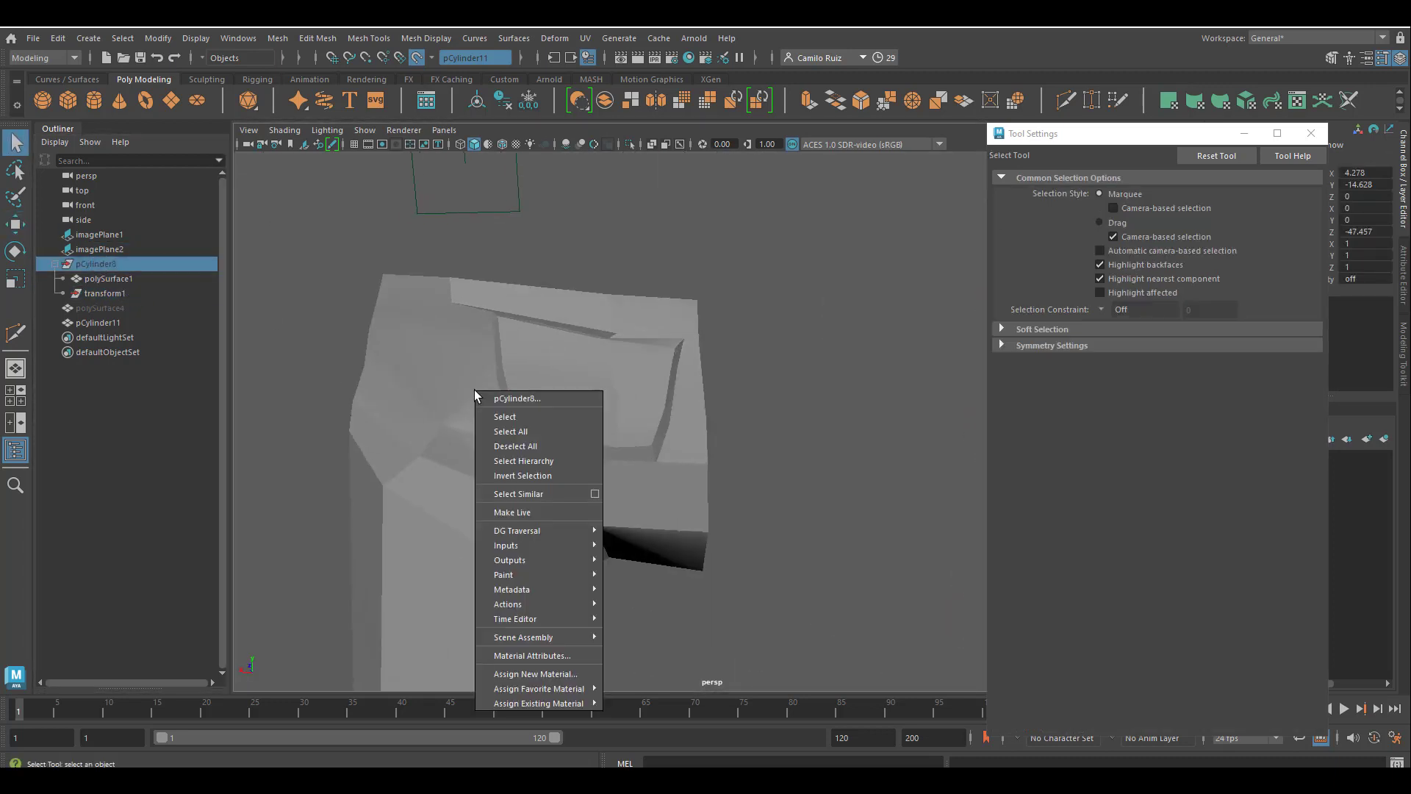
{"action": "left_click", "coordinate": [505, 418]}
Close the tool settings and check the trousers against the front reference drawing.
{"action": "left_click", "coordinate": [1311, 133]}
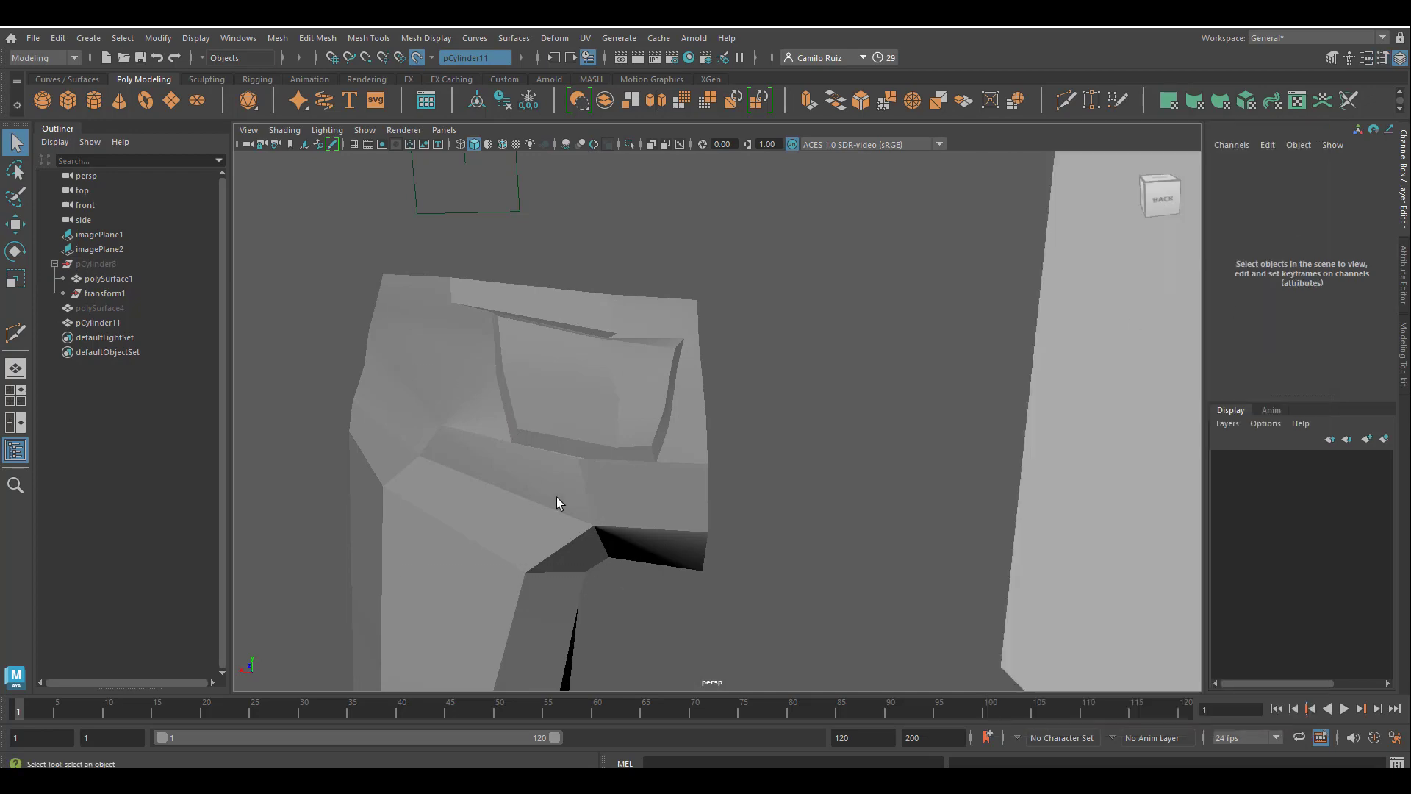
{"action": "left_click", "coordinate": [114, 321]}
{"action": "left_click", "coordinate": [107, 291]}
{"action": "left_click", "coordinate": [107, 246]}
{"action": "left_click", "coordinate": [107, 235], "text": "shift"}
{"action": "key", "text": "space"}
{"action": "key", "text": "space"}
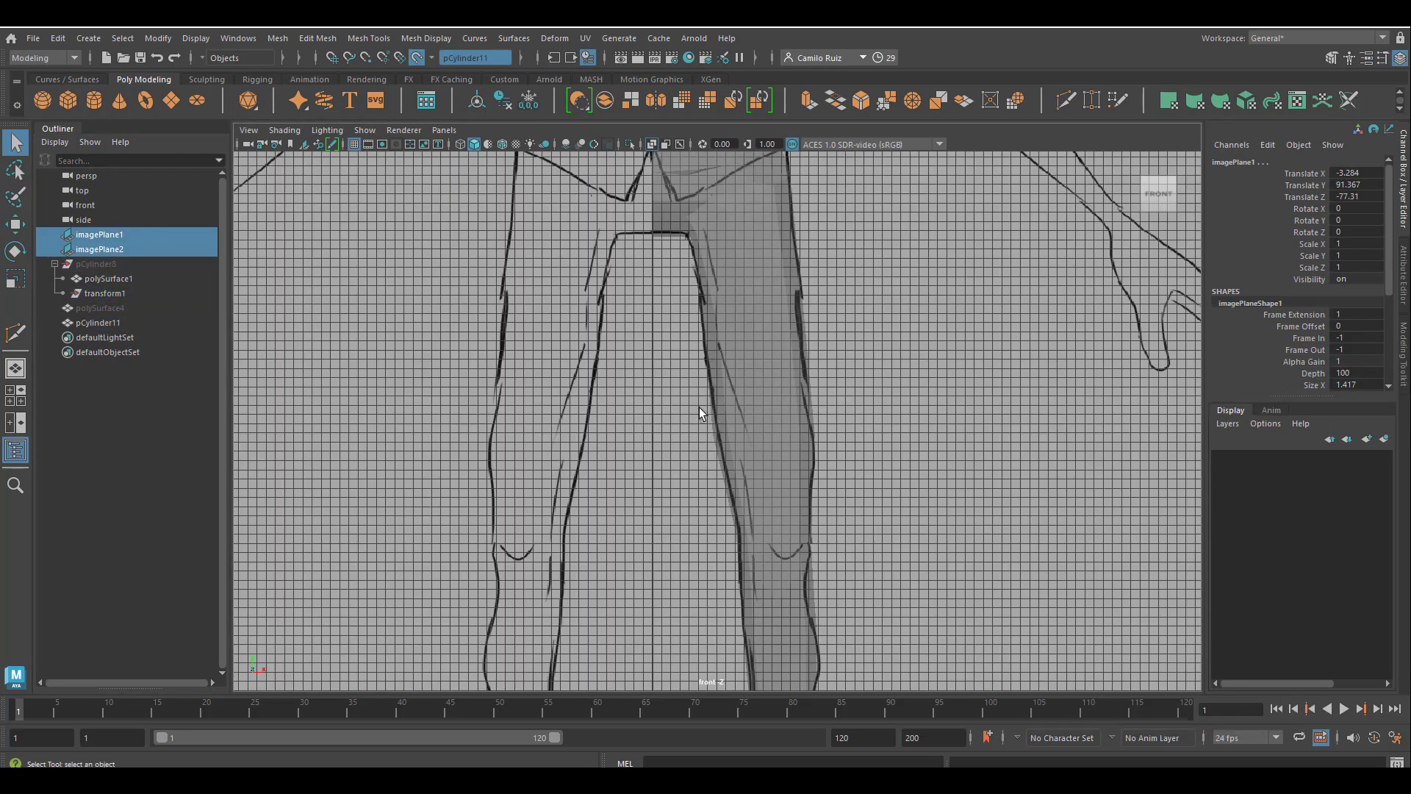
{"action": "left_click", "coordinate": [699, 407]}
{"action": "key", "text": "space"}
{"action": "key", "text": "space"}
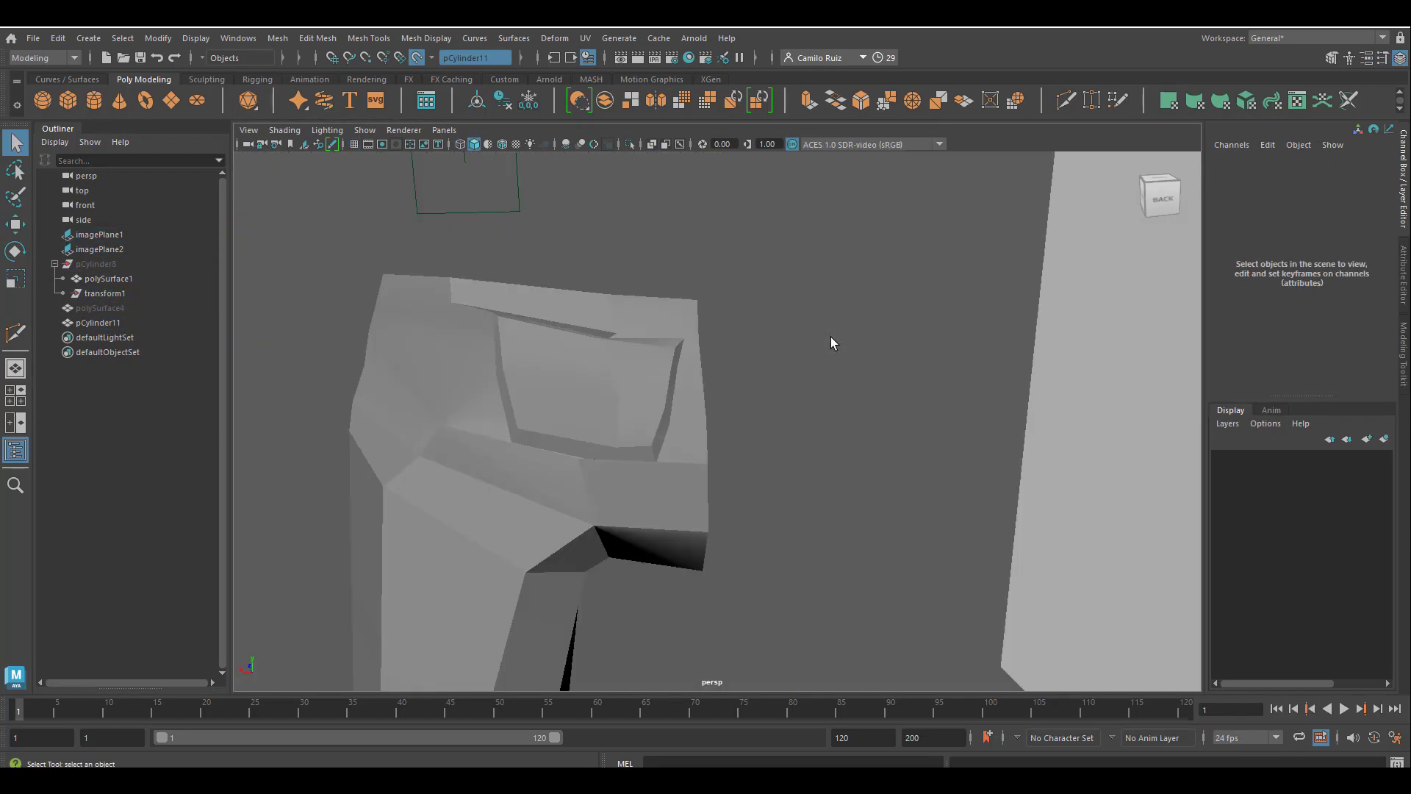
Show all hidden objects in the scene, including the pCylinder8 group.
{"action": "left_click", "coordinate": [103, 263]}
{"action": "key", "text": "ctrl+h"}
{"action": "key", "text": "shift+h"}
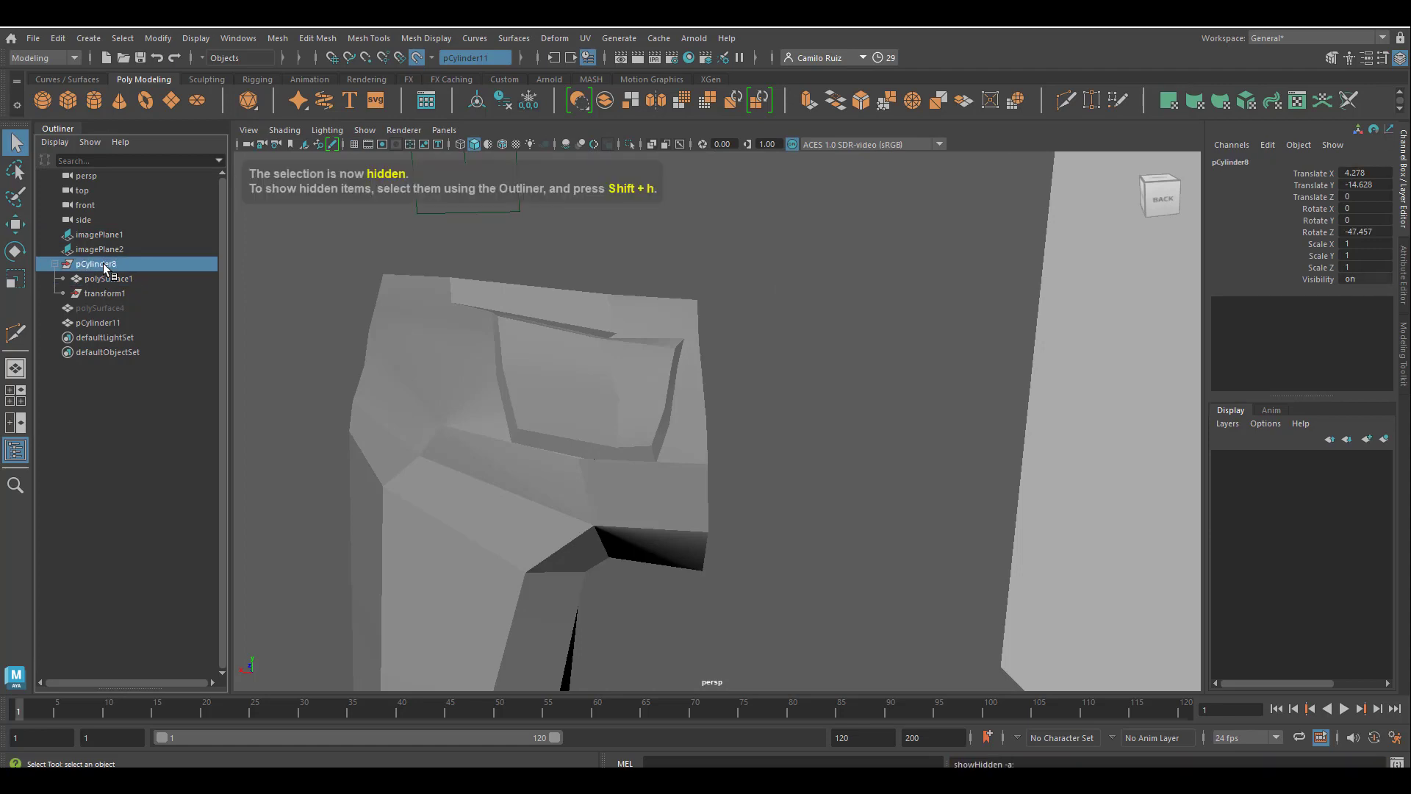
{"action": "left_click", "coordinate": [227, 40]}
{"action": "mouse_move", "coordinate": [206, 40]}
{"action": "mouse_move", "coordinate": [249, 133]}
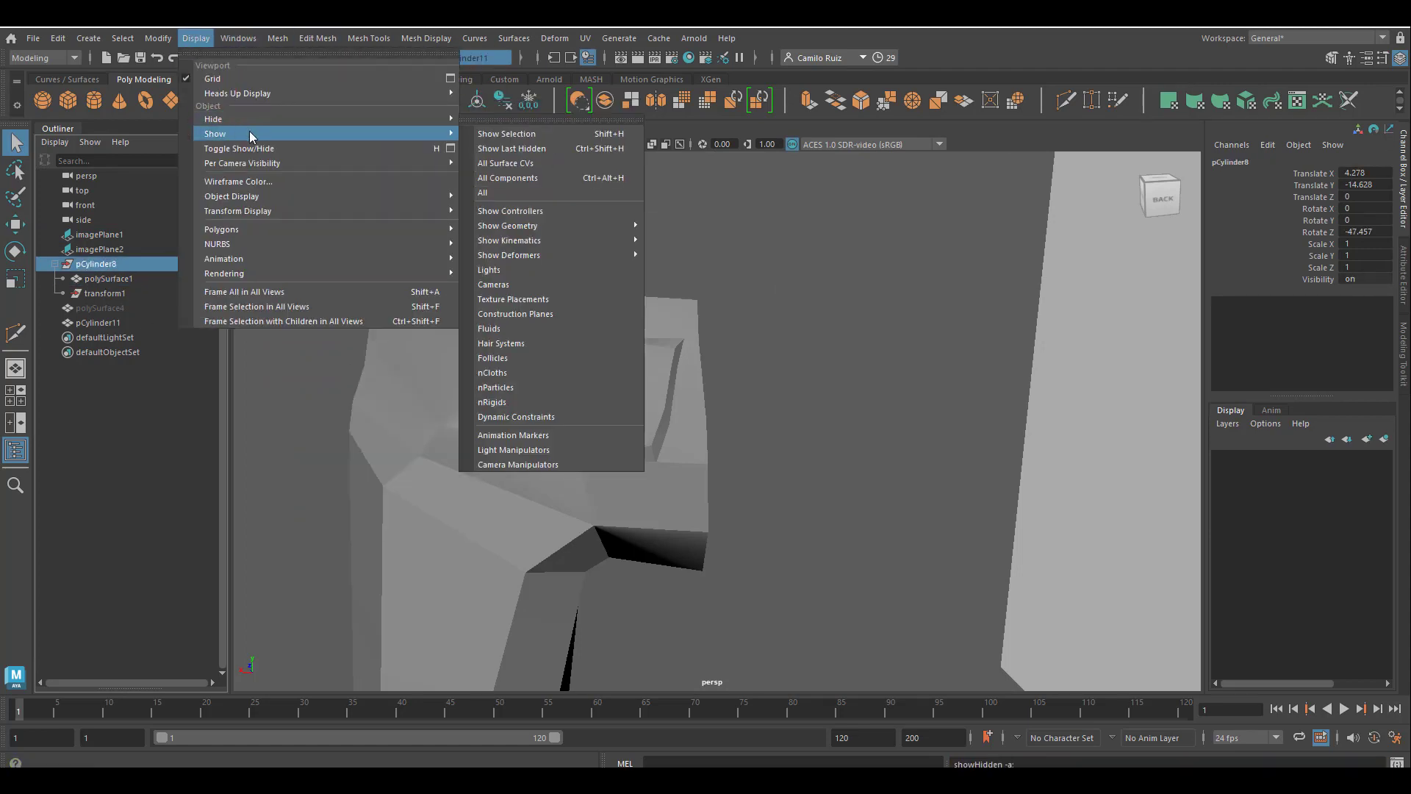
{"action": "left_click", "coordinate": [509, 193]}
Select the trousers mesh and display it with smooth mesh preview beneath the vest.
{"action": "left_click_drag", "start_coordinate": [664, 332], "coordinate": [761, 441], "text": "alt"}
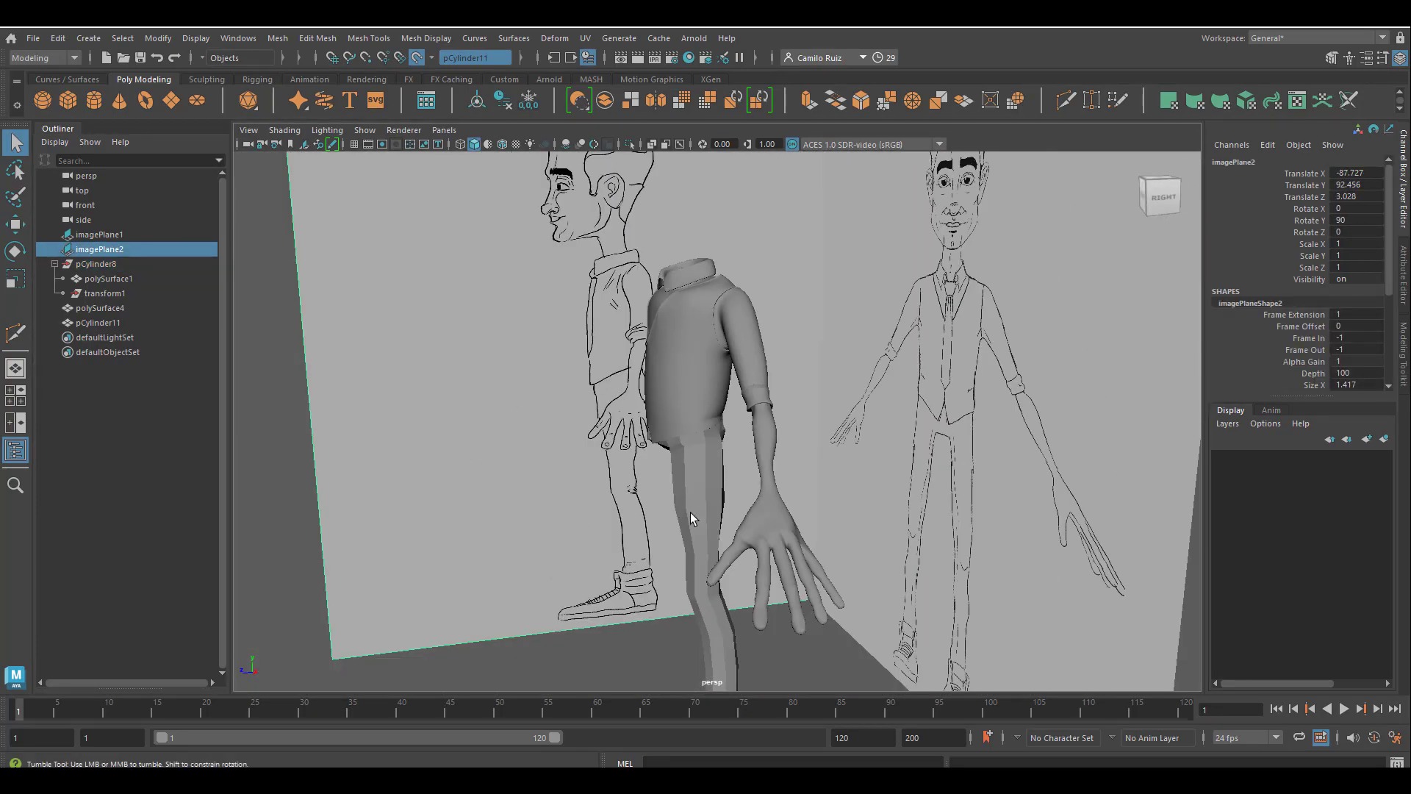
{"action": "left_click", "coordinate": [677, 337]}
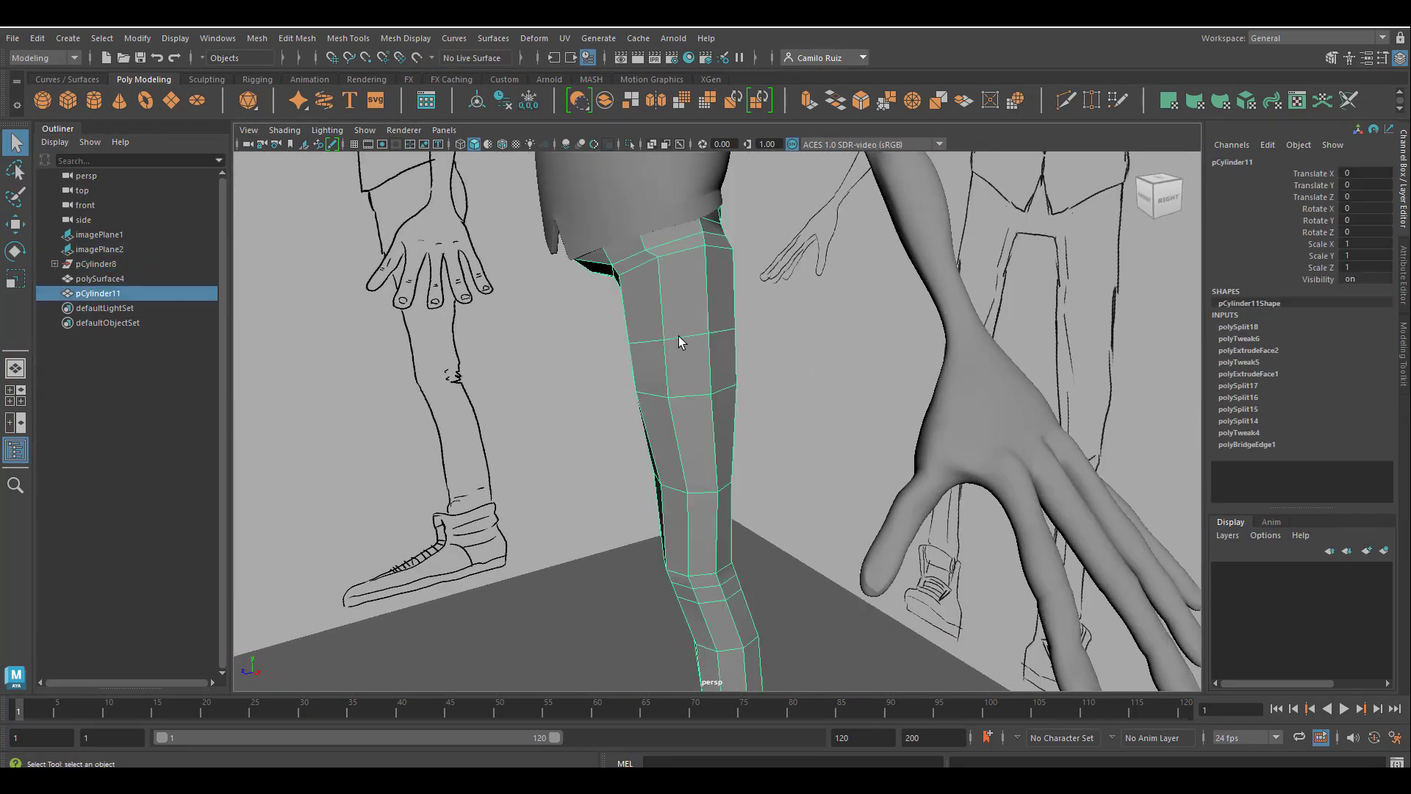
{"action": "left_click_drag", "start_coordinate": [678, 337], "coordinate": [698, 521], "text": "alt"}
{"action": "key", "text": "3"}
{"action": "left_click_drag", "start_coordinate": [575, 468], "coordinate": [585, 523], "text": "alt"}
Select a section of the vest's lower hem above the back pocket and enable soft selection for the Move tool.
{"action": "left_click", "coordinate": [588, 312]}
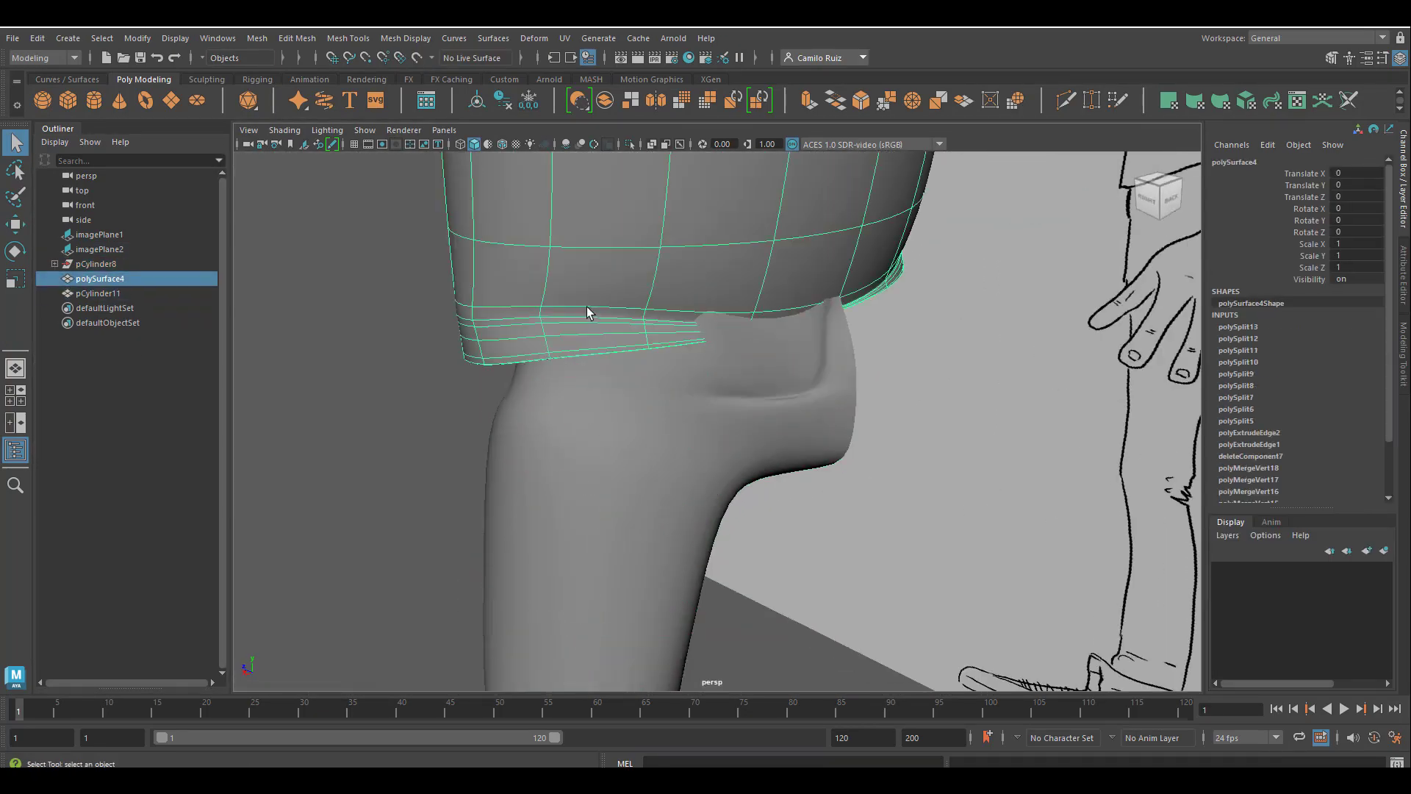
{"action": "left_click_drag", "start_coordinate": [589, 312], "coordinate": [598, 302], "text": "alt"}
{"action": "right_click", "coordinate": [720, 280]}
{"action": "right_click_drag", "start_coordinate": [720, 280], "coordinate": [741, 296]}
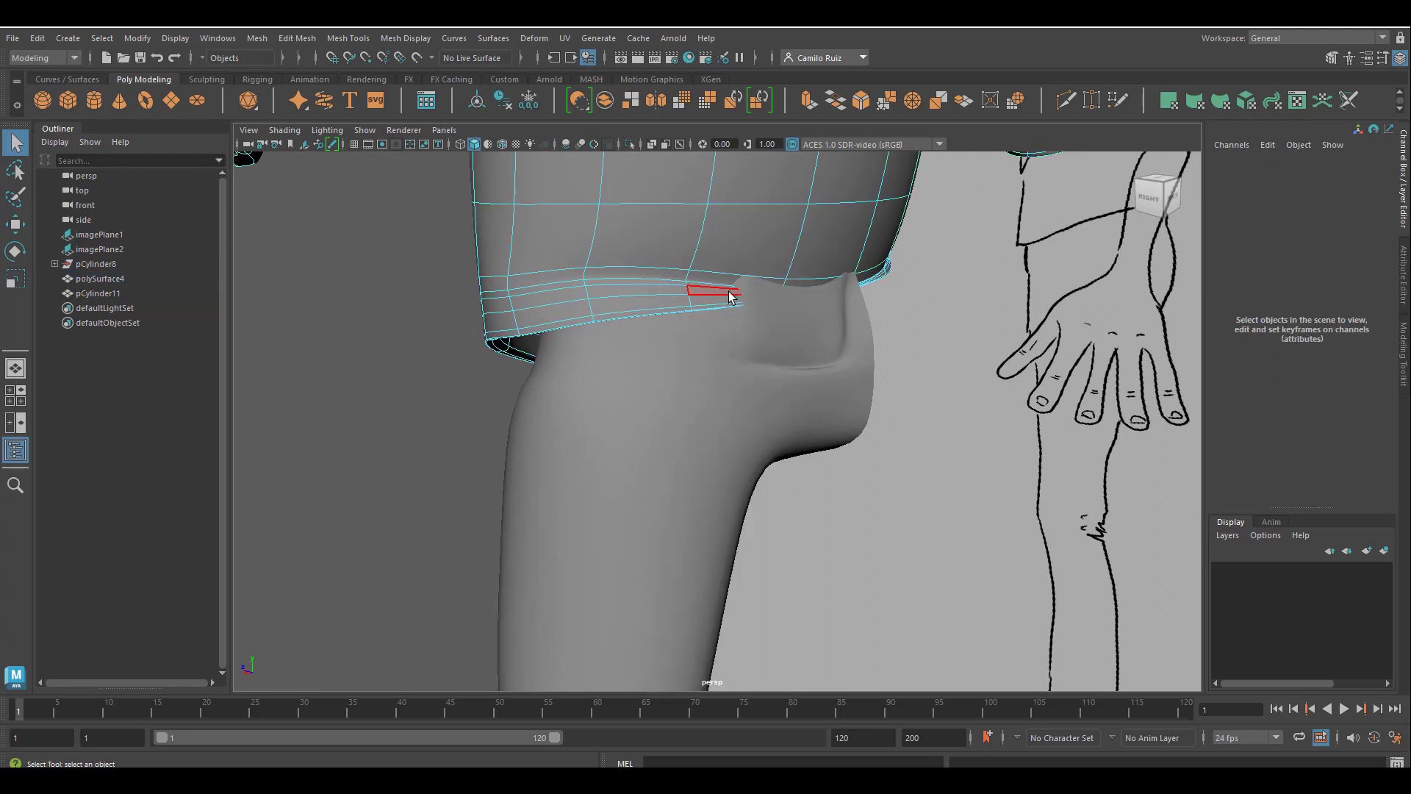
{"action": "left_click", "coordinate": [731, 296]}
{"action": "double_click", "coordinate": [22, 222]}
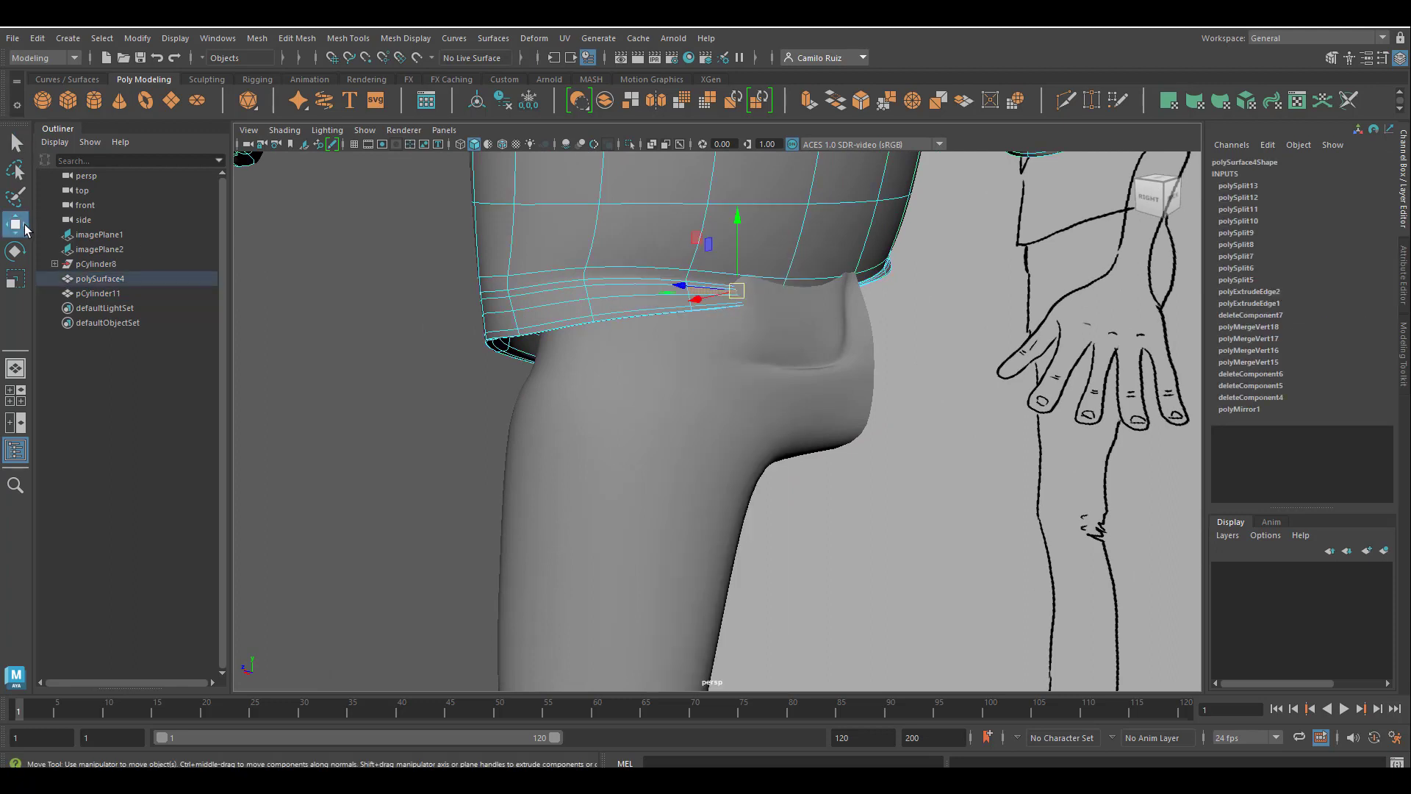
{"action": "left_click", "coordinate": [1002, 468]}
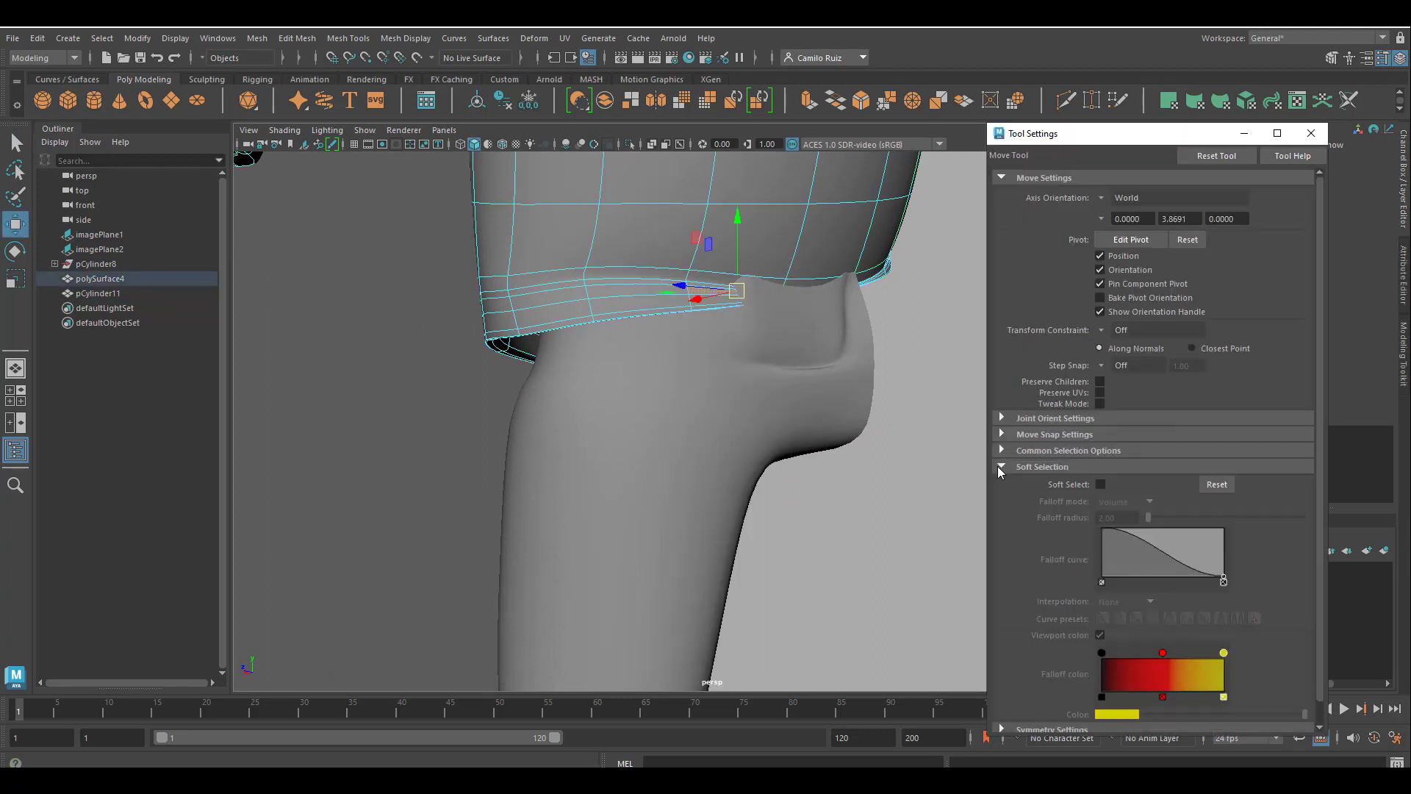
{"action": "left_click", "coordinate": [1099, 485]}
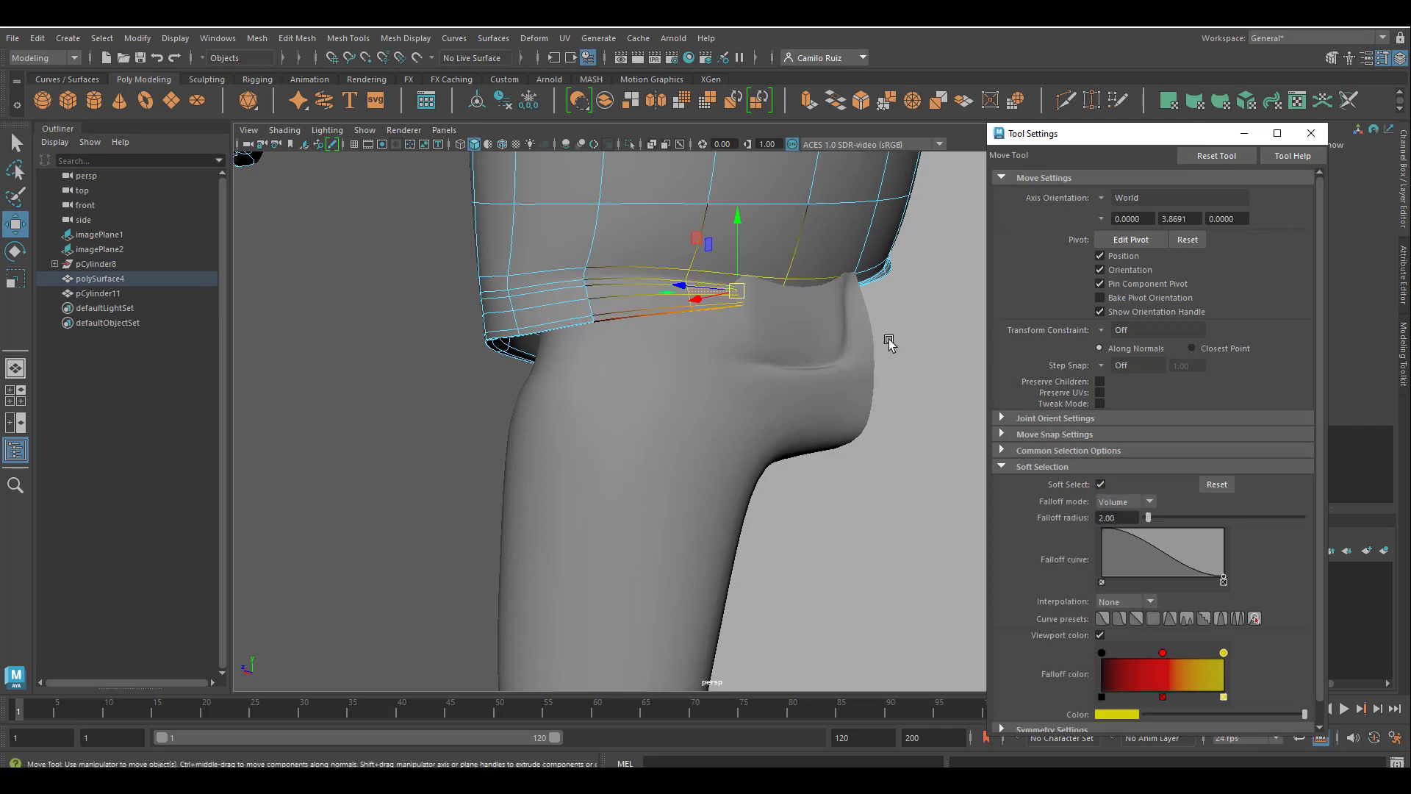
Pull the vest's back and side hem sections outward with soft selection so they cover the top of the trousers.
{"action": "left_click_drag", "start_coordinate": [708, 311], "coordinate": [834, 326], "text": "alt"}
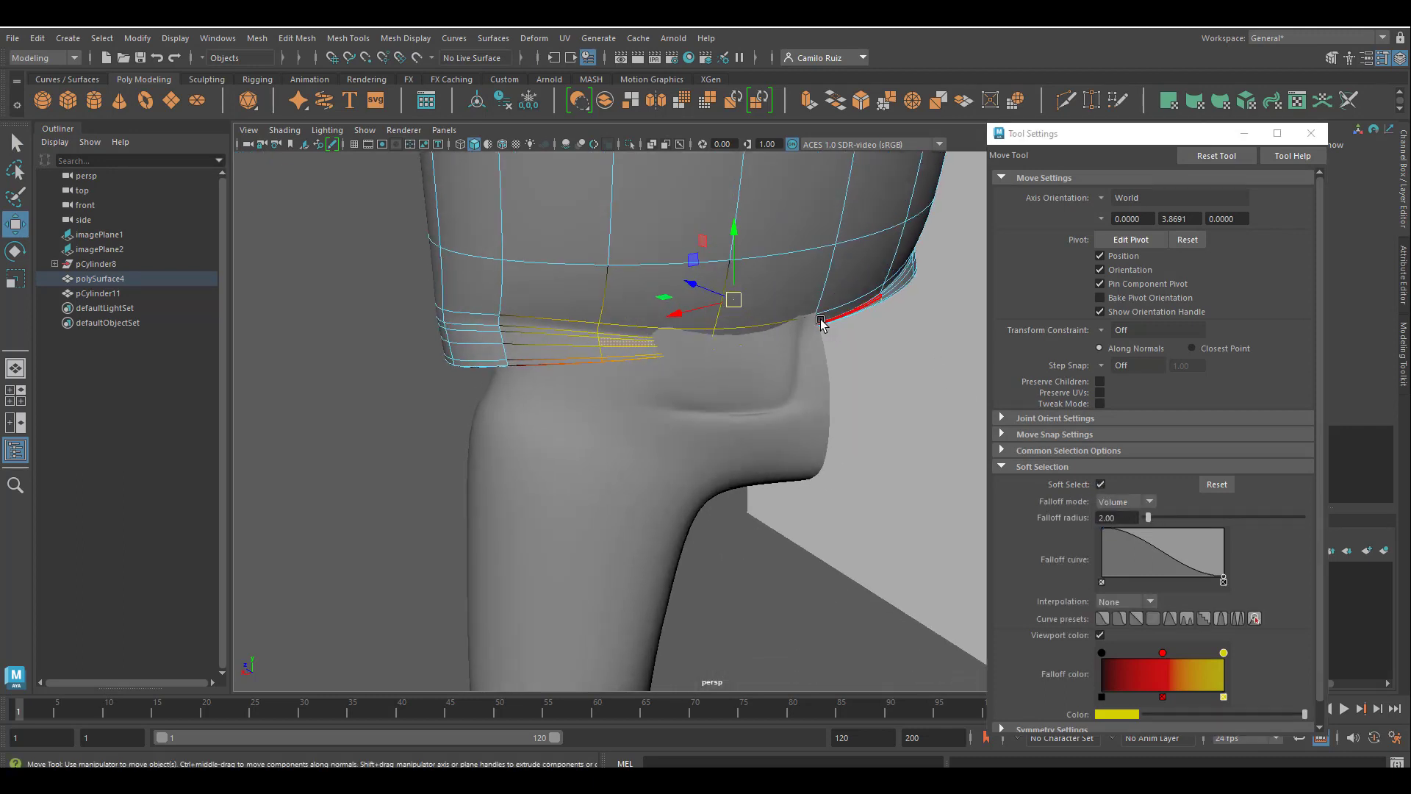
{"action": "left_click", "coordinate": [783, 335]}
{"action": "left_click_drag", "start_coordinate": [745, 332], "coordinate": [731, 321]}
{"action": "left_click", "coordinate": [645, 346]}
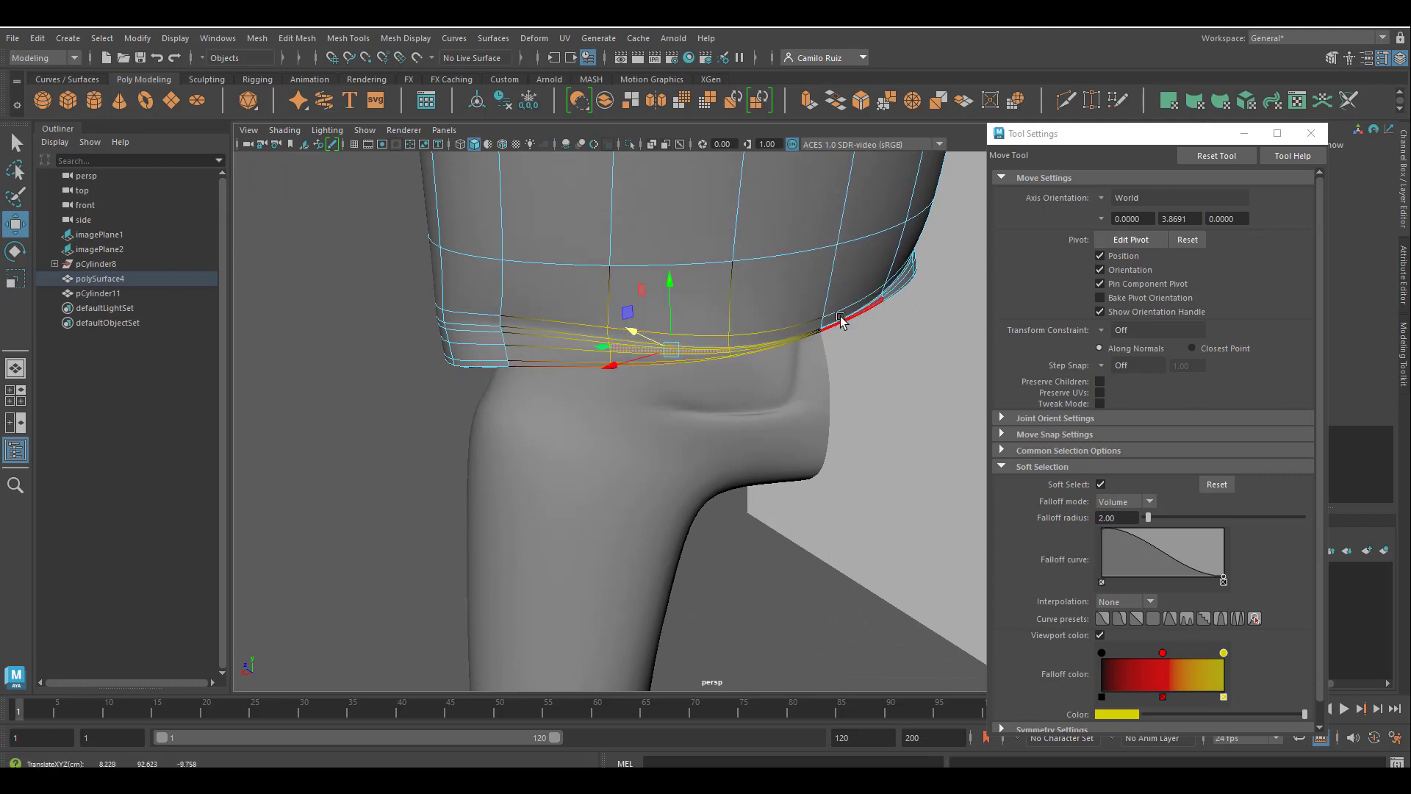
{"action": "left_click", "coordinate": [812, 332]}
{"action": "mouse_move", "coordinate": [812, 332]}
{"action": "left_mouse_down", "text": "alt"}
{"action": "mouse_move", "coordinate": [825, 356]}
{"action": "mouse_move", "coordinate": [851, 329]}
{"action": "mouse_move", "coordinate": [894, 337]}
{"action": "mouse_move", "coordinate": [835, 292]}
{"action": "left_mouse_up", "text": "alt"}
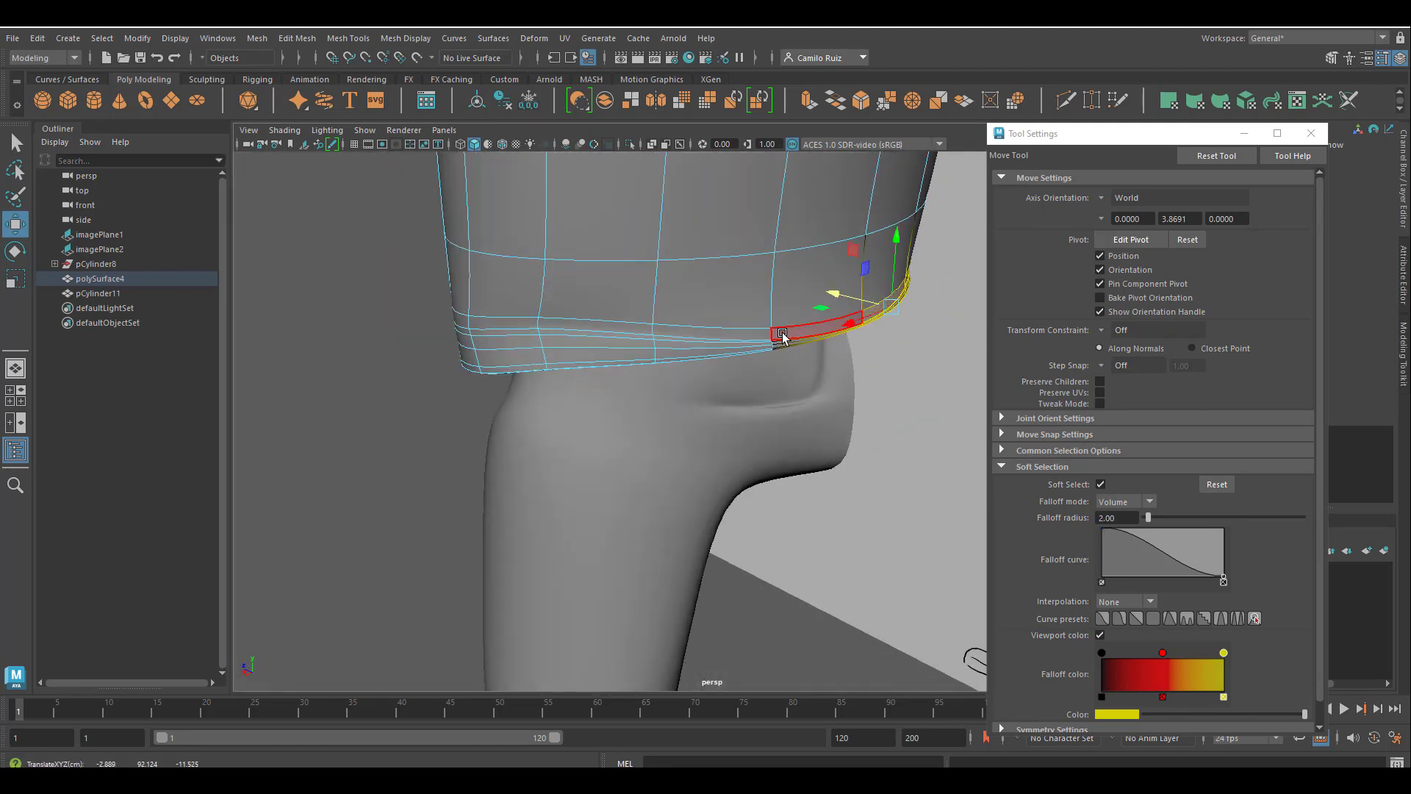
{"action": "left_click", "coordinate": [715, 343]}
{"action": "left_click_drag", "start_coordinate": [677, 327], "coordinate": [668, 324]}
{"action": "left_click_drag", "start_coordinate": [687, 333], "coordinate": [699, 360], "text": "alt"}
Adjust the trousers' edges around the back pocket with soft selection to fit beneath the vest.
{"action": "key", "text": "F8"}
{"action": "left_click", "coordinate": [701, 361]}
{"action": "scroll", "coordinate": [713, 378], "scroll_direction": "up", "scroll_amount": 5}
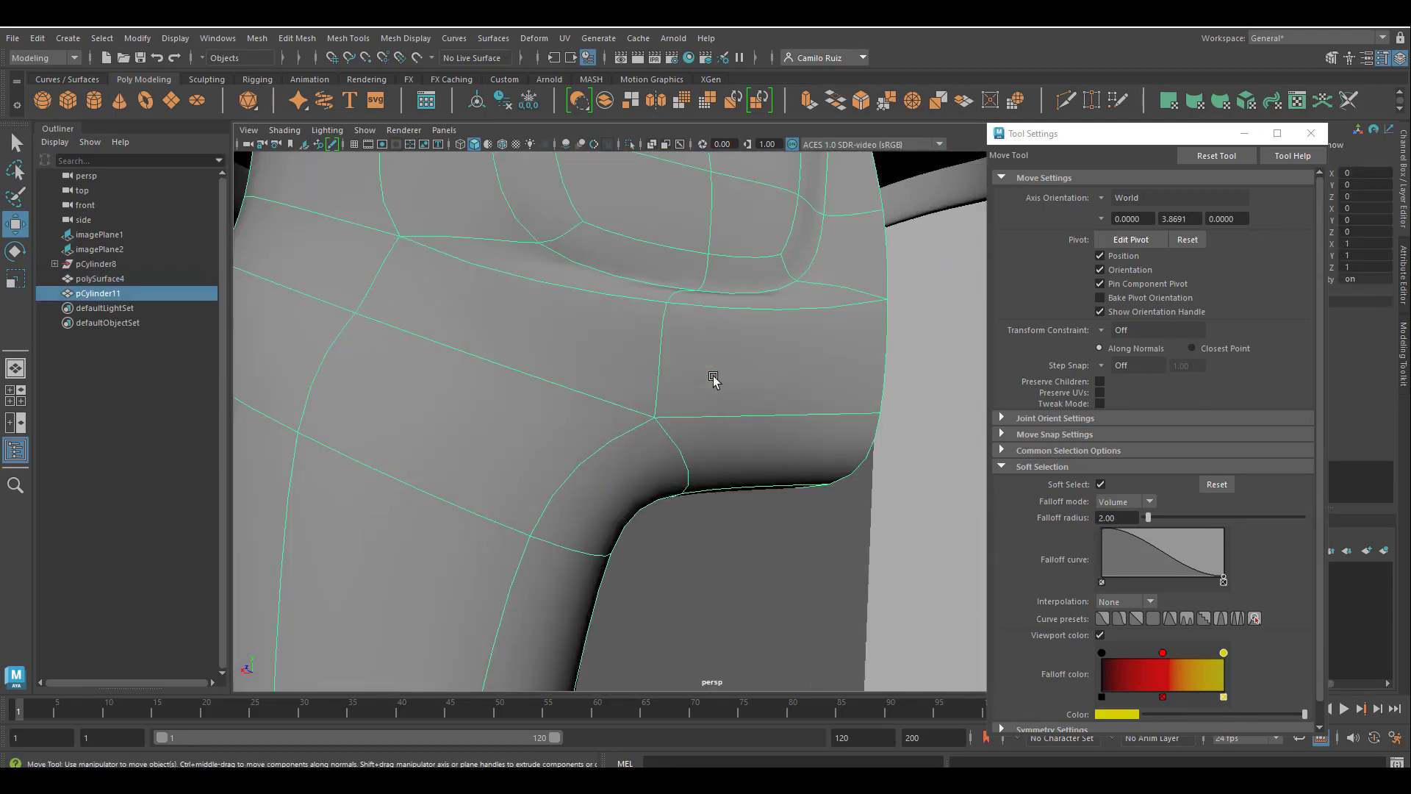
{"action": "middle_click_drag", "start_coordinate": [715, 381], "coordinate": [691, 544], "text": "alt"}
{"action": "middle_click_drag", "start_coordinate": [749, 583], "coordinate": [639, 482], "text": "alt"}
{"action": "right_click", "coordinate": [625, 474]}
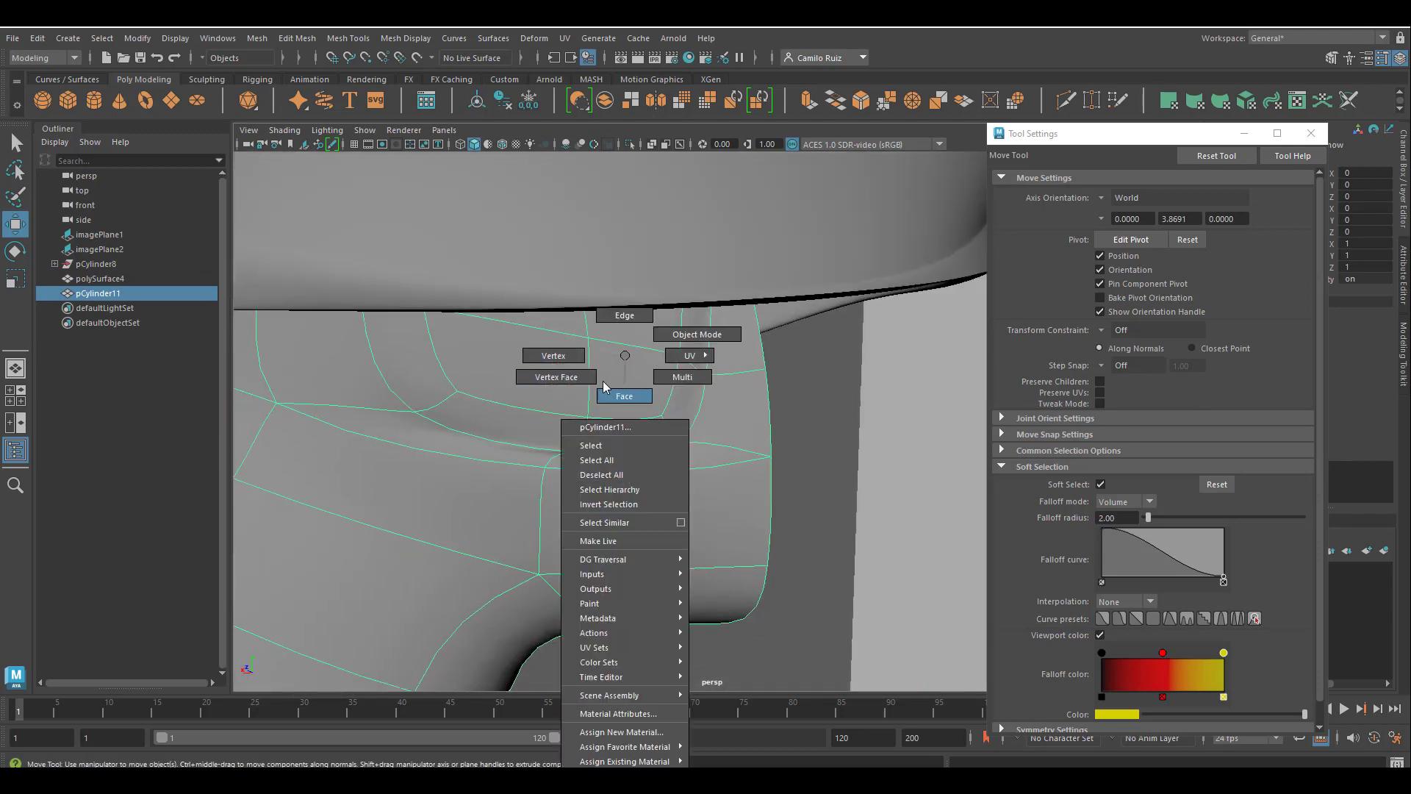
{"action": "right_click_drag", "start_coordinate": [602, 386], "coordinate": [624, 316]}
{"action": "left_click", "coordinate": [607, 461]}
{"action": "left_click_drag", "start_coordinate": [665, 385], "coordinate": [688, 491]}
{"action": "left_click", "coordinate": [686, 500]}
{"action": "scroll", "coordinate": [744, 500], "scroll_direction": "down", "scroll_amount": 5}
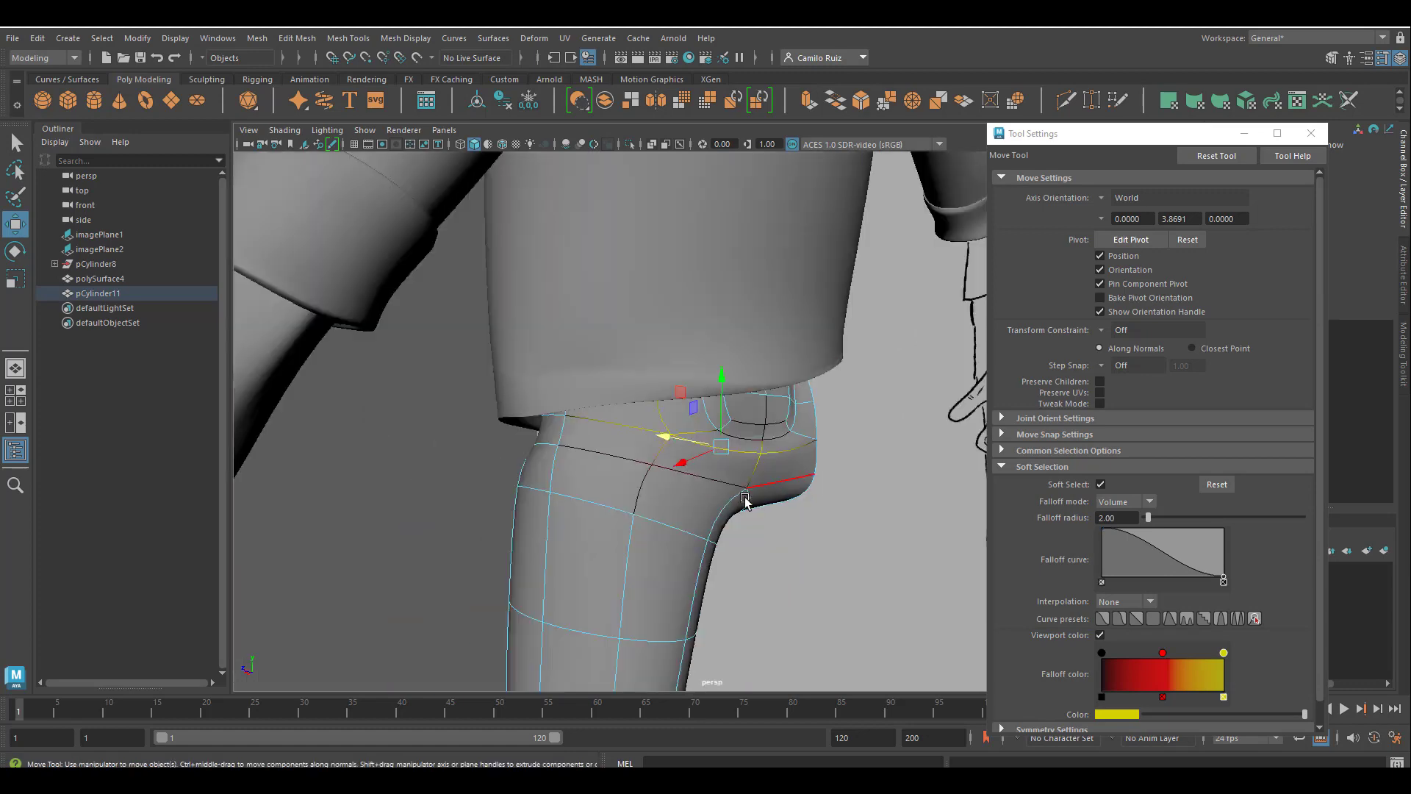
{"action": "left_click", "coordinate": [760, 540]}
{"action": "mouse_move", "coordinate": [760, 541]}
{"action": "left_mouse_down", "text": "alt"}
{"action": "mouse_move", "coordinate": [630, 551]}
{"action": "mouse_move", "coordinate": [772, 542]}
{"action": "left_mouse_up", "text": "alt"}
Return the trousers to object selection and turn off their smooth mesh preview.
{"action": "middle_click_drag", "start_coordinate": [771, 542], "coordinate": [611, 296], "text": "alt"}
{"action": "left_click", "coordinate": [611, 298]}
{"action": "scroll", "coordinate": [611, 302], "scroll_direction": "down", "scroll_amount": 4}
{"action": "left_click_drag", "start_coordinate": [577, 465], "coordinate": [701, 492], "text": "alt"}
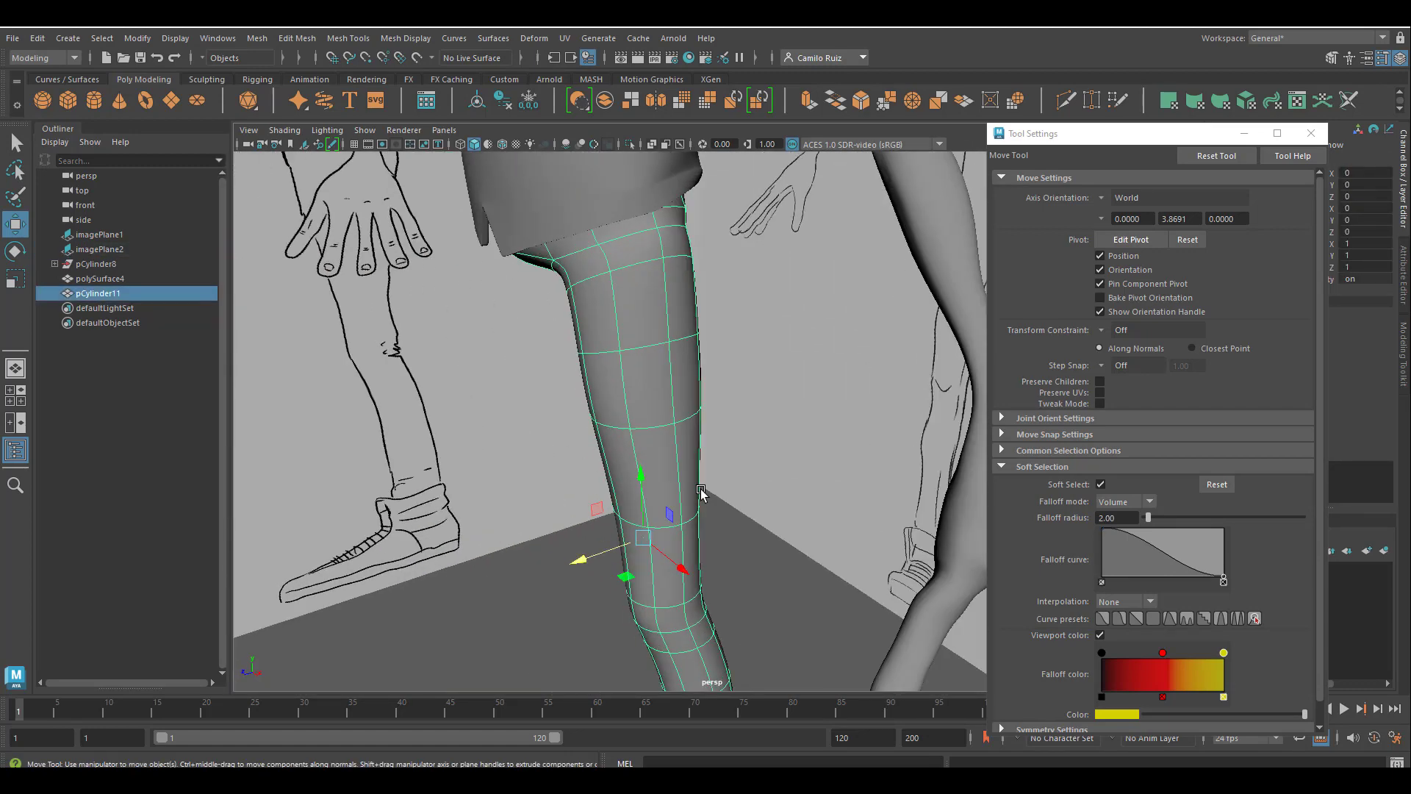
{"action": "key", "text": "1"}
{"action": "left_click_drag", "start_coordinate": [684, 430], "coordinate": [681, 394], "text": "alt"}
{"action": "scroll", "coordinate": [683, 499], "scroll_direction": "up", "scroll_amount": 4}
Examine the trouser leg's edge loops around the knee from several sides.
{"action": "middle_click_drag", "start_coordinate": [683, 500], "coordinate": [780, 577], "text": "alt"}
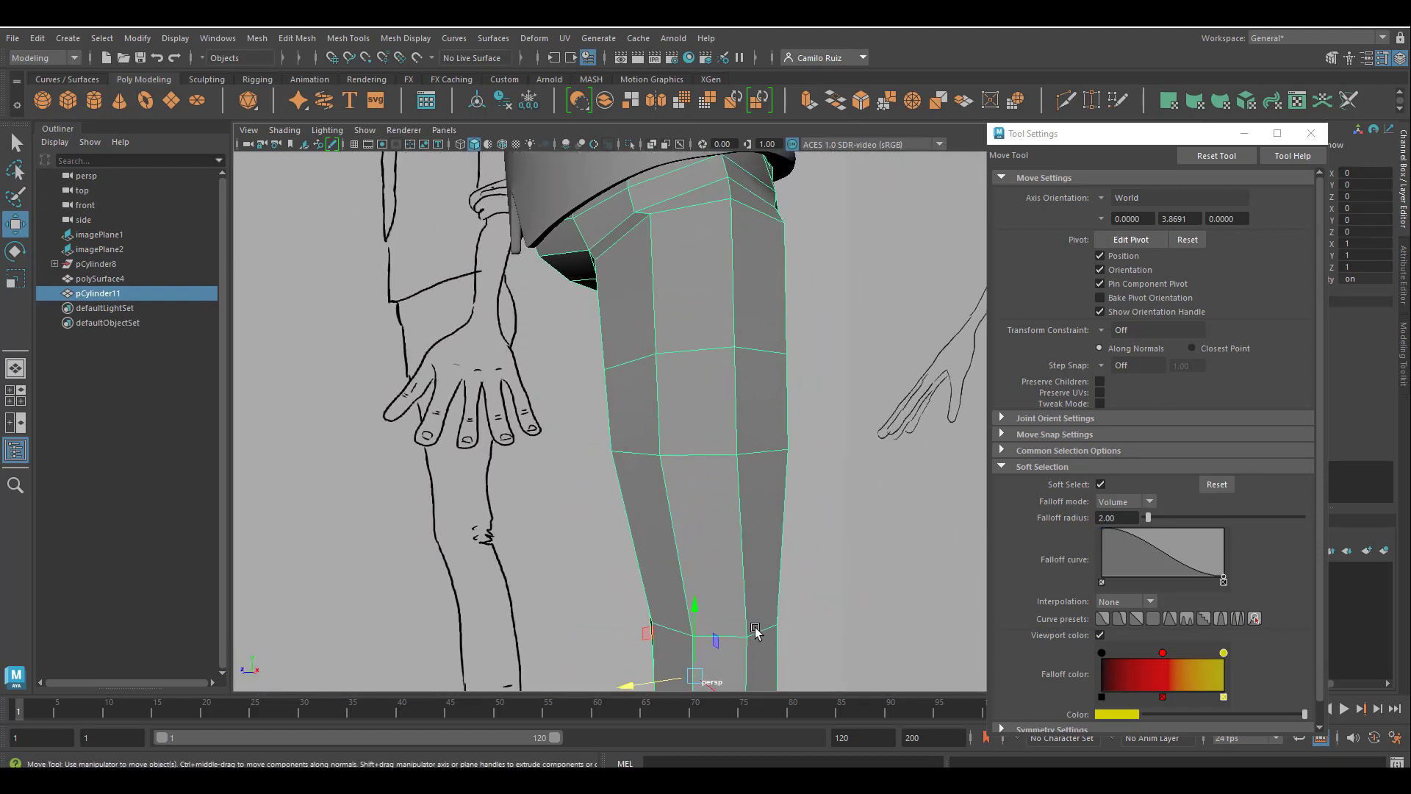
{"action": "mouse_move", "coordinate": [755, 630]}
{"action": "middle_mouse_down", "text": "alt"}
{"action": "mouse_move", "coordinate": [744, 581]}
{"action": "mouse_move", "coordinate": [655, 451]}
{"action": "mouse_move", "coordinate": [693, 530]}
{"action": "mouse_move", "coordinate": [698, 468]}
{"action": "middle_mouse_up", "text": "alt"}
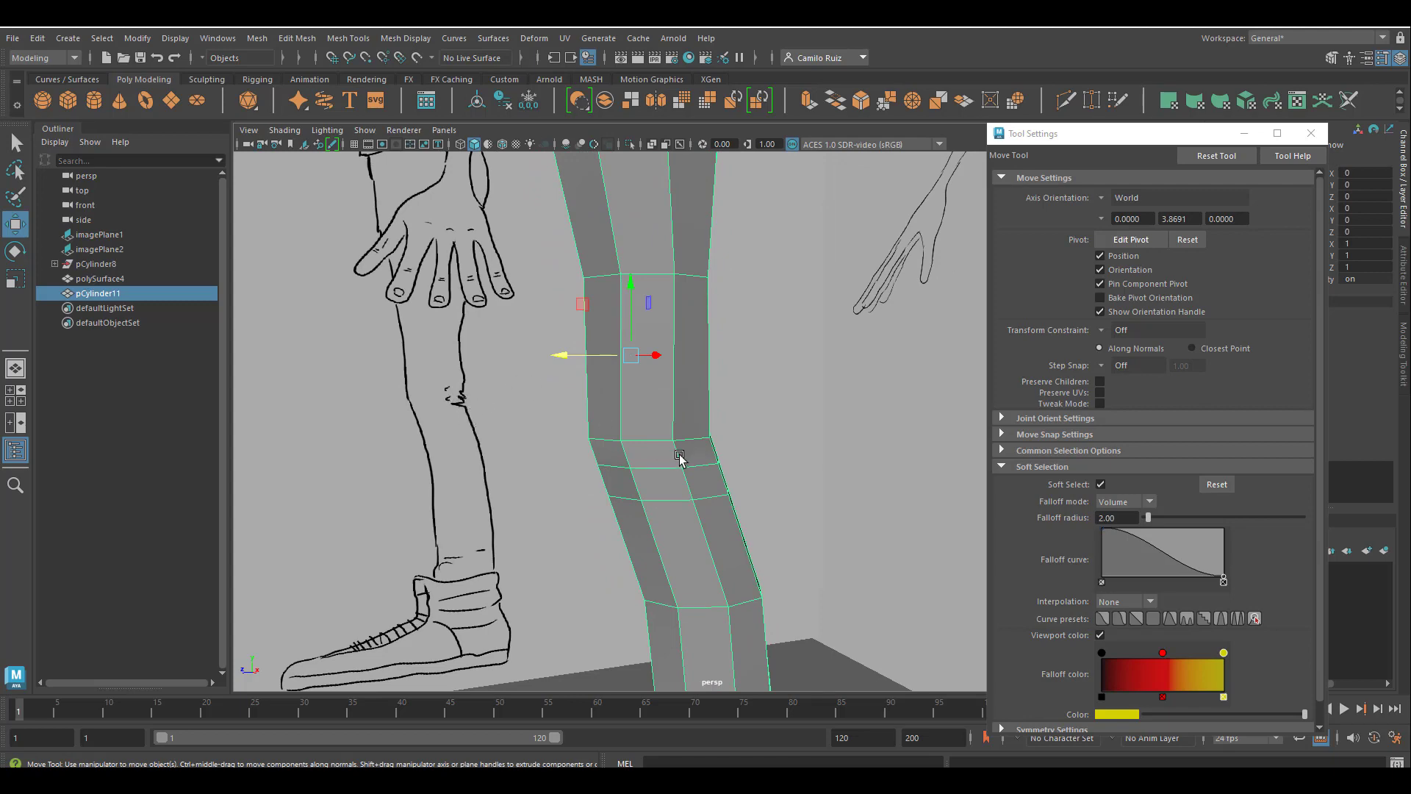
{"action": "middle_click_drag", "start_coordinate": [680, 456], "coordinate": [633, 271], "text": "alt"}
{"action": "left_click_drag", "start_coordinate": [633, 271], "coordinate": [626, 319], "text": "alt"}
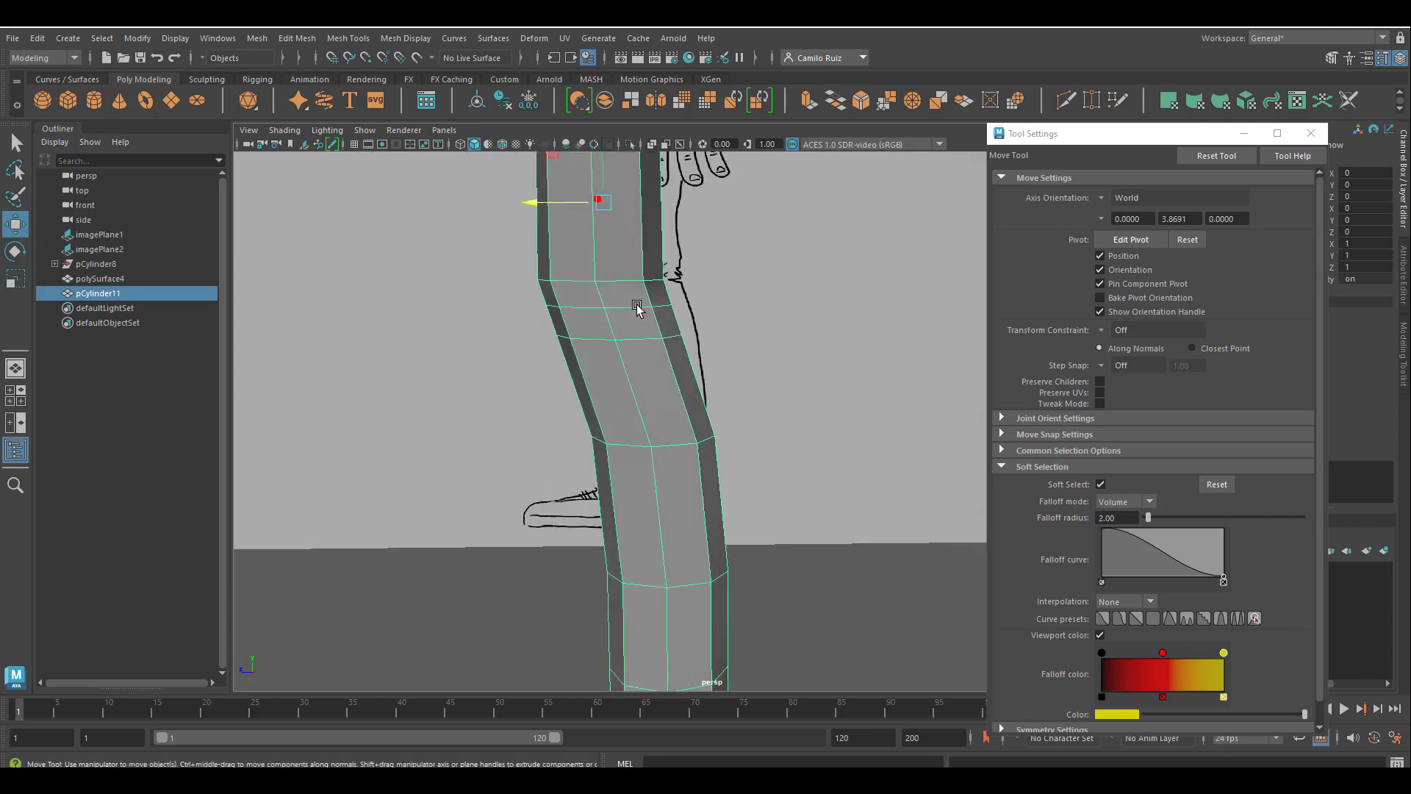
{"action": "right_click_drag", "start_coordinate": [634, 308], "coordinate": [629, 281]}
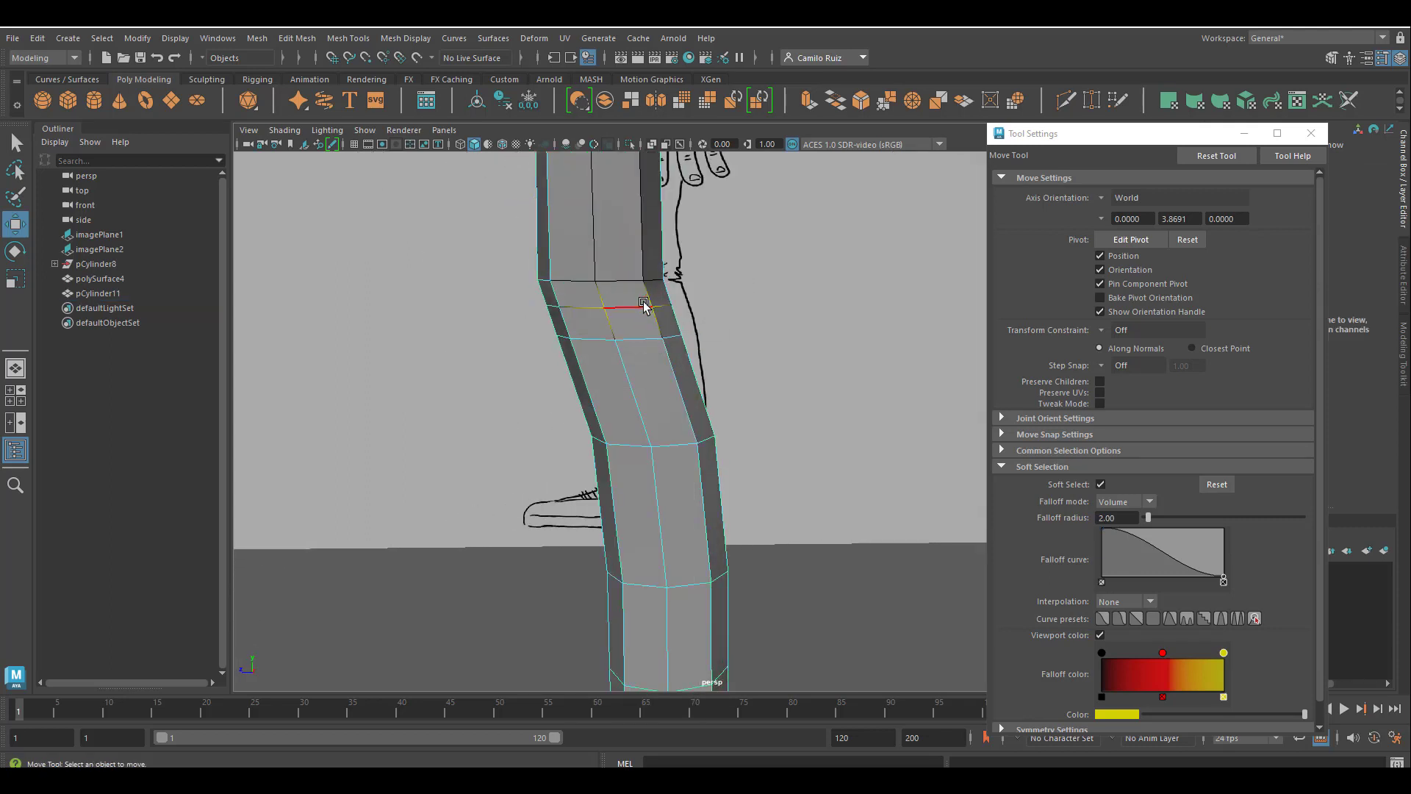
{"action": "scroll", "coordinate": [630, 316], "scroll_direction": "up", "scroll_amount": 3}
{"action": "scroll", "coordinate": [630, 316], "scroll_direction": "up", "scroll_amount": 4}
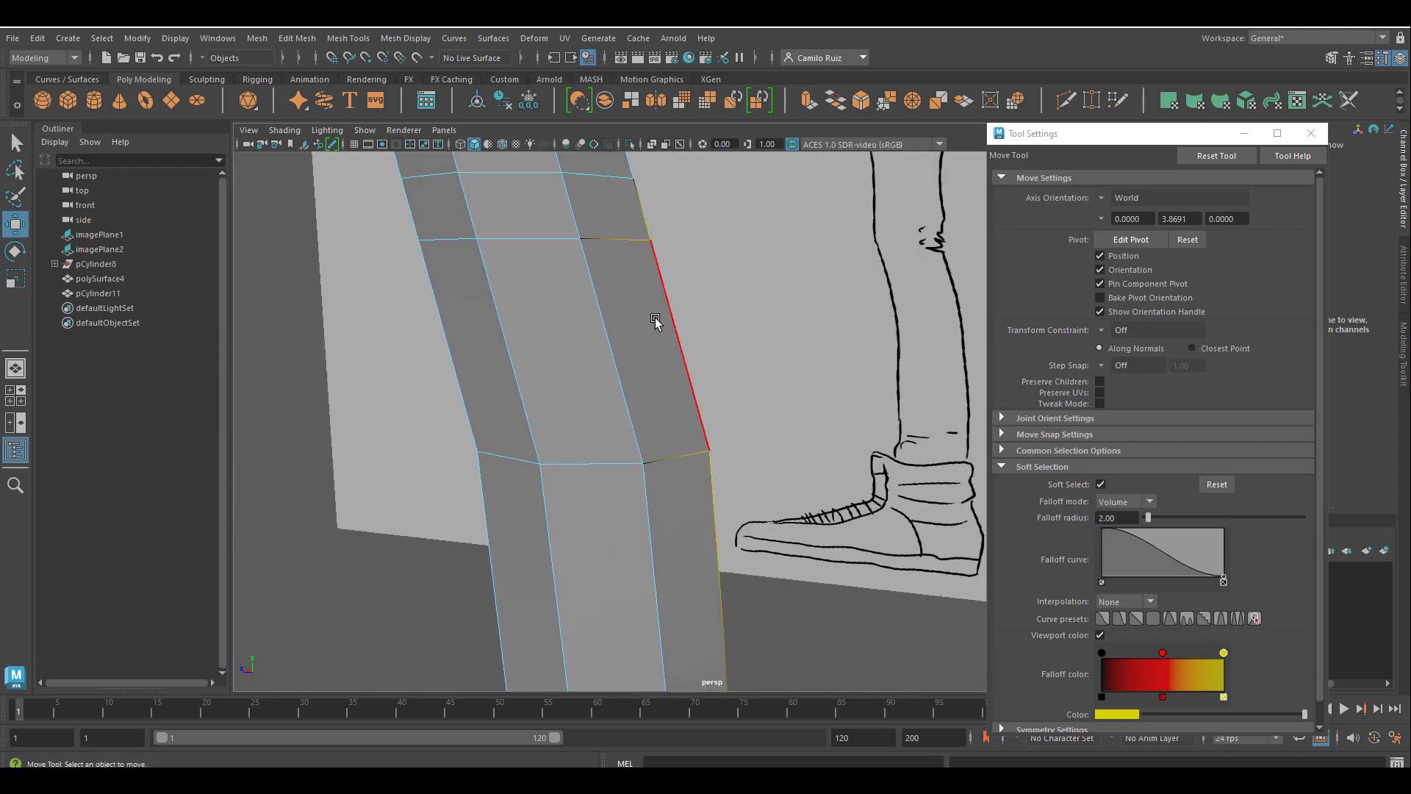
{"action": "left_click", "coordinate": [608, 187]}
{"action": "middle_click_drag", "start_coordinate": [614, 215], "coordinate": [610, 369], "text": "alt"}
{"action": "left_click", "coordinate": [612, 365]}
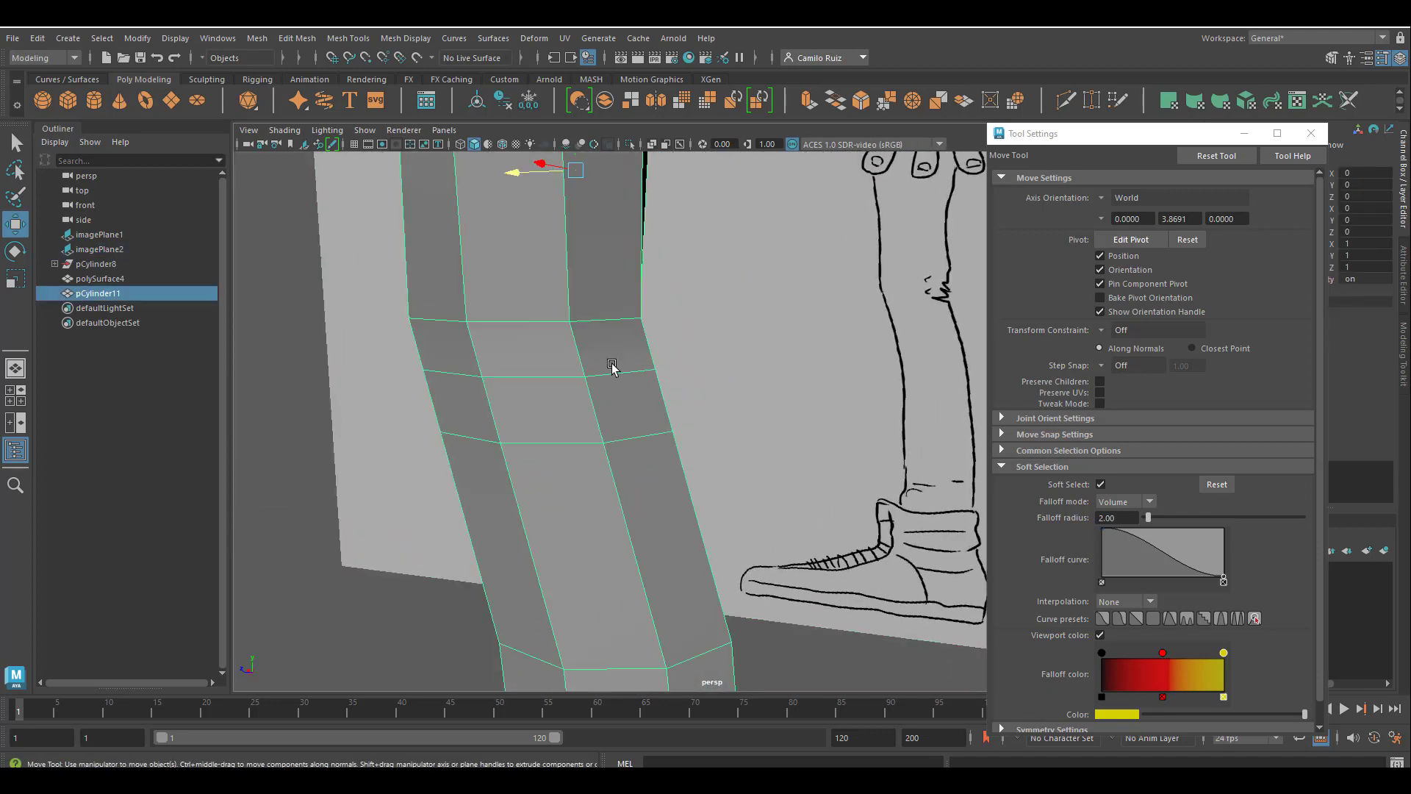
{"action": "left_click_drag", "start_coordinate": [598, 390], "coordinate": [620, 384], "text": "alt"}
{"action": "right_click_drag", "start_coordinate": [625, 354], "coordinate": [617, 328]}
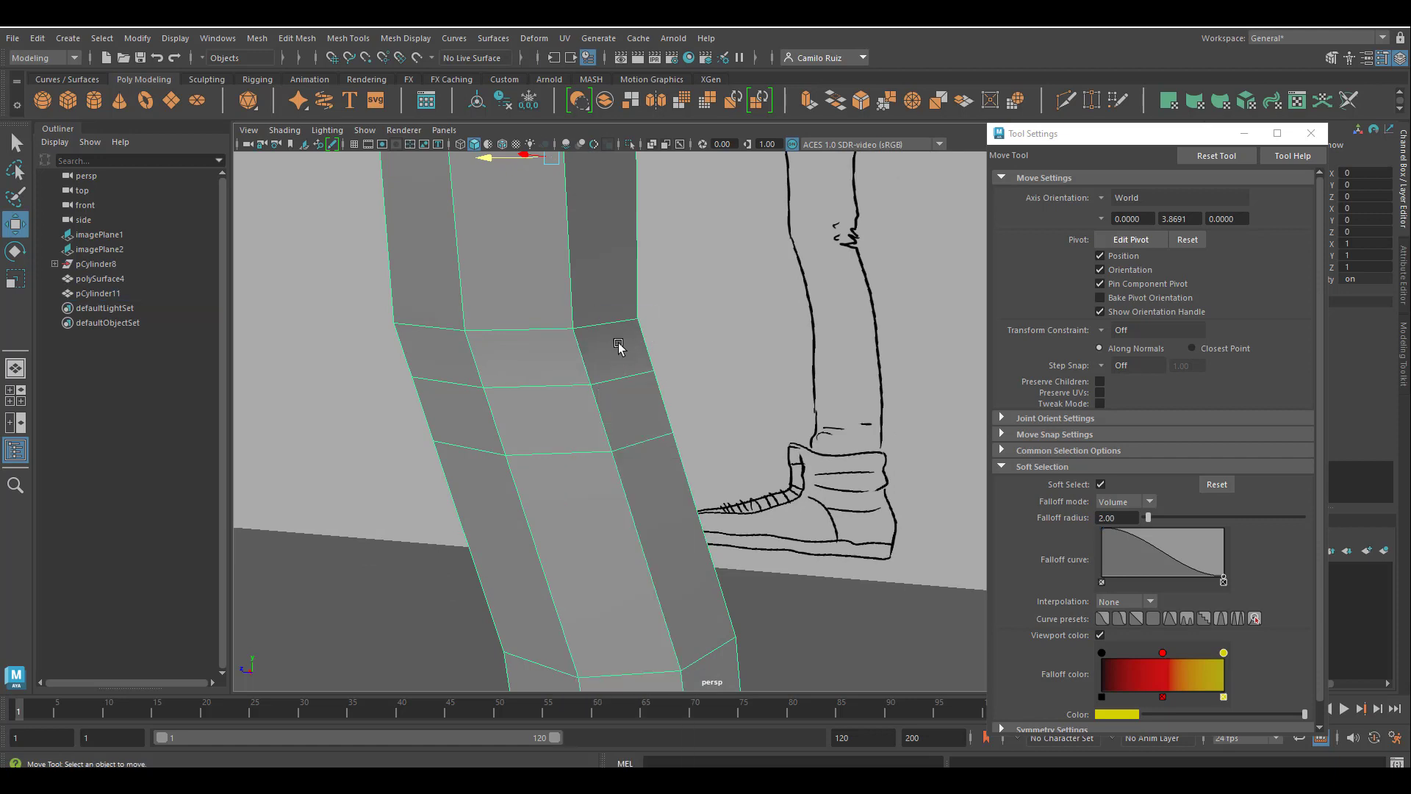
Move the middle knee loop's edges with soft selection to indent the back of the knee and shape its front.
{"action": "left_click", "coordinate": [624, 379]}
{"action": "mouse_move", "coordinate": [576, 373]}
{"action": "left_mouse_down"}
{"action": "mouse_move", "coordinate": [544, 365]}
{"action": "mouse_move", "coordinate": [514, 393]}
{"action": "mouse_move", "coordinate": [401, 396]}
{"action": "mouse_move", "coordinate": [599, 350]}
{"action": "mouse_move", "coordinate": [529, 350]}
{"action": "mouse_move", "coordinate": [544, 349]}
{"action": "left_mouse_up"}
{"action": "left_click", "coordinate": [603, 348]}
{"action": "mouse_move", "coordinate": [543, 350]}
{"action": "left_mouse_down", "text": "alt"}
{"action": "mouse_move", "coordinate": [649, 372]}
{"action": "mouse_move", "coordinate": [621, 448]}
{"action": "left_mouse_up", "text": "alt"}
{"action": "mouse_move", "coordinate": [721, 450]}
{"action": "left_mouse_down", "text": "alt"}
{"action": "mouse_move", "coordinate": [683, 453]}
{"action": "mouse_move", "coordinate": [740, 500]}
{"action": "left_mouse_up", "text": "alt"}
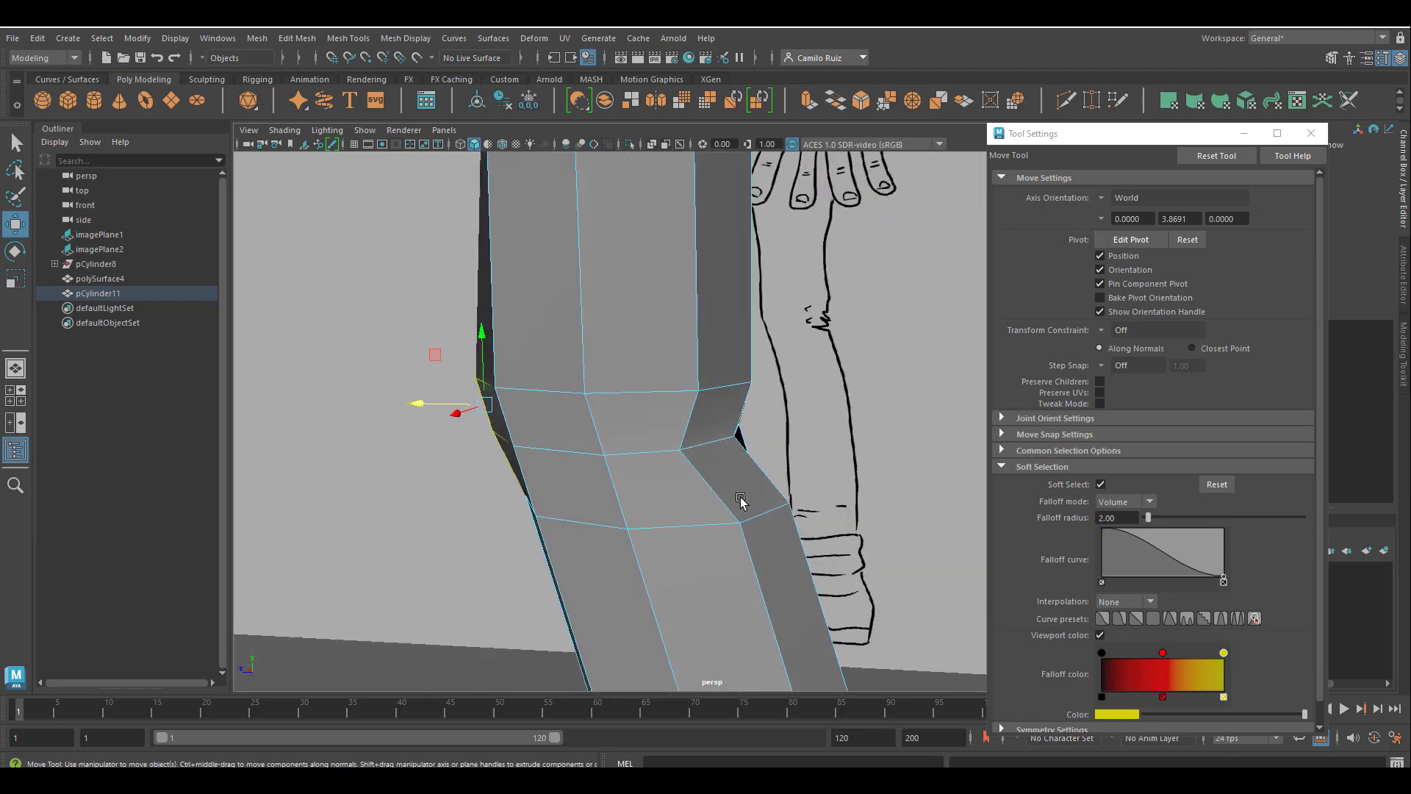
Select the three edge loops around the knee and scale them vertically closer together.
{"action": "left_click", "coordinate": [747, 518]}
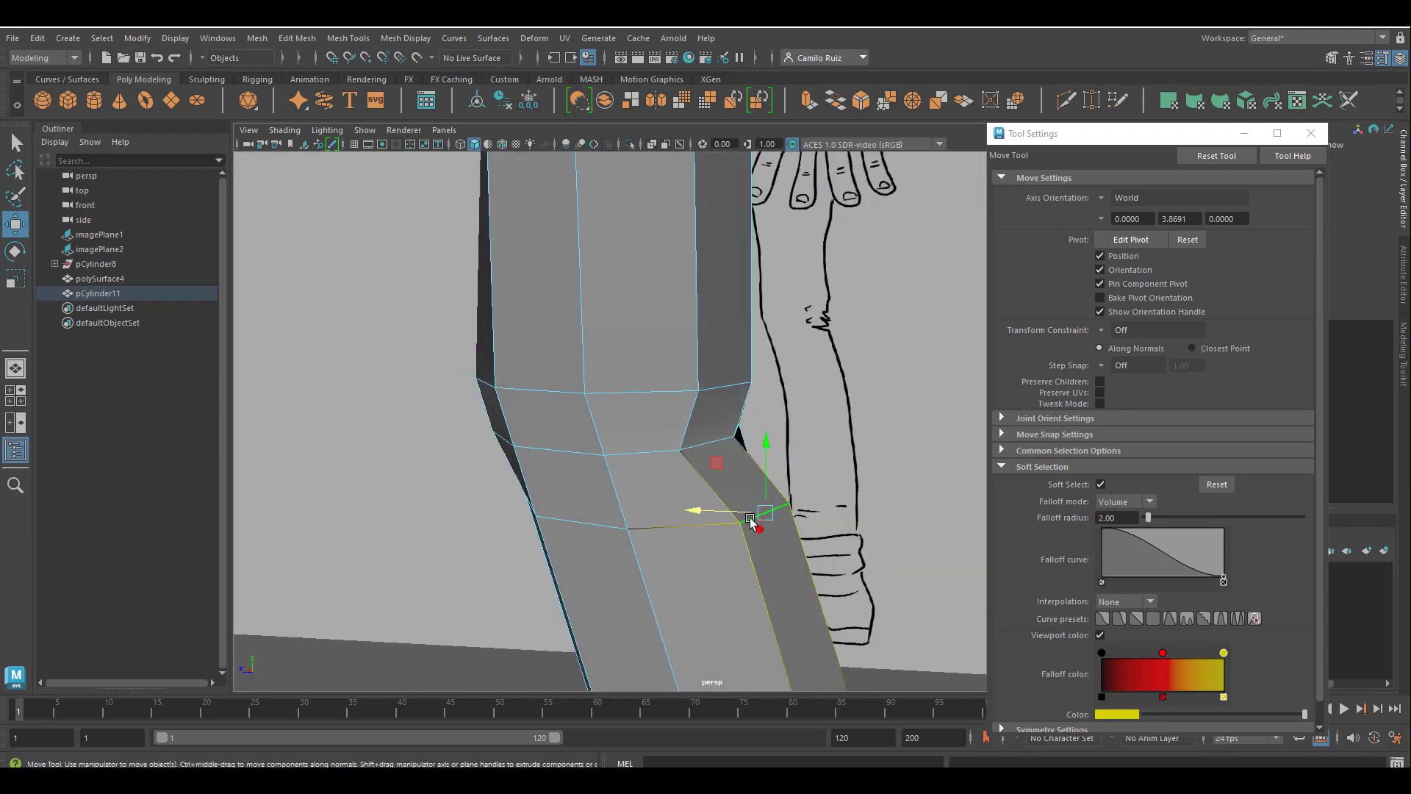
{"action": "left_click", "coordinate": [662, 529]}
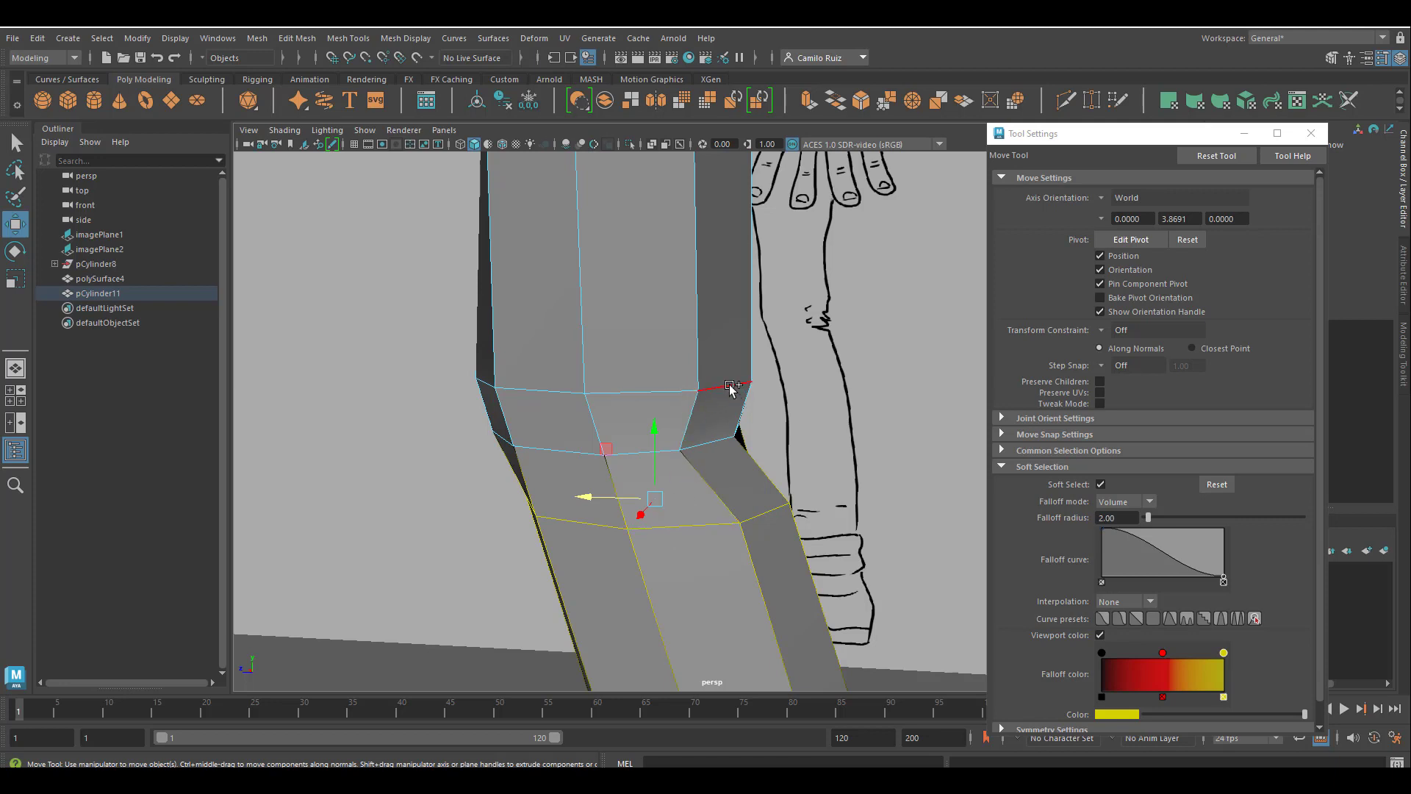
{"action": "left_click", "coordinate": [680, 391]}
{"action": "left_click", "coordinate": [672, 396]}
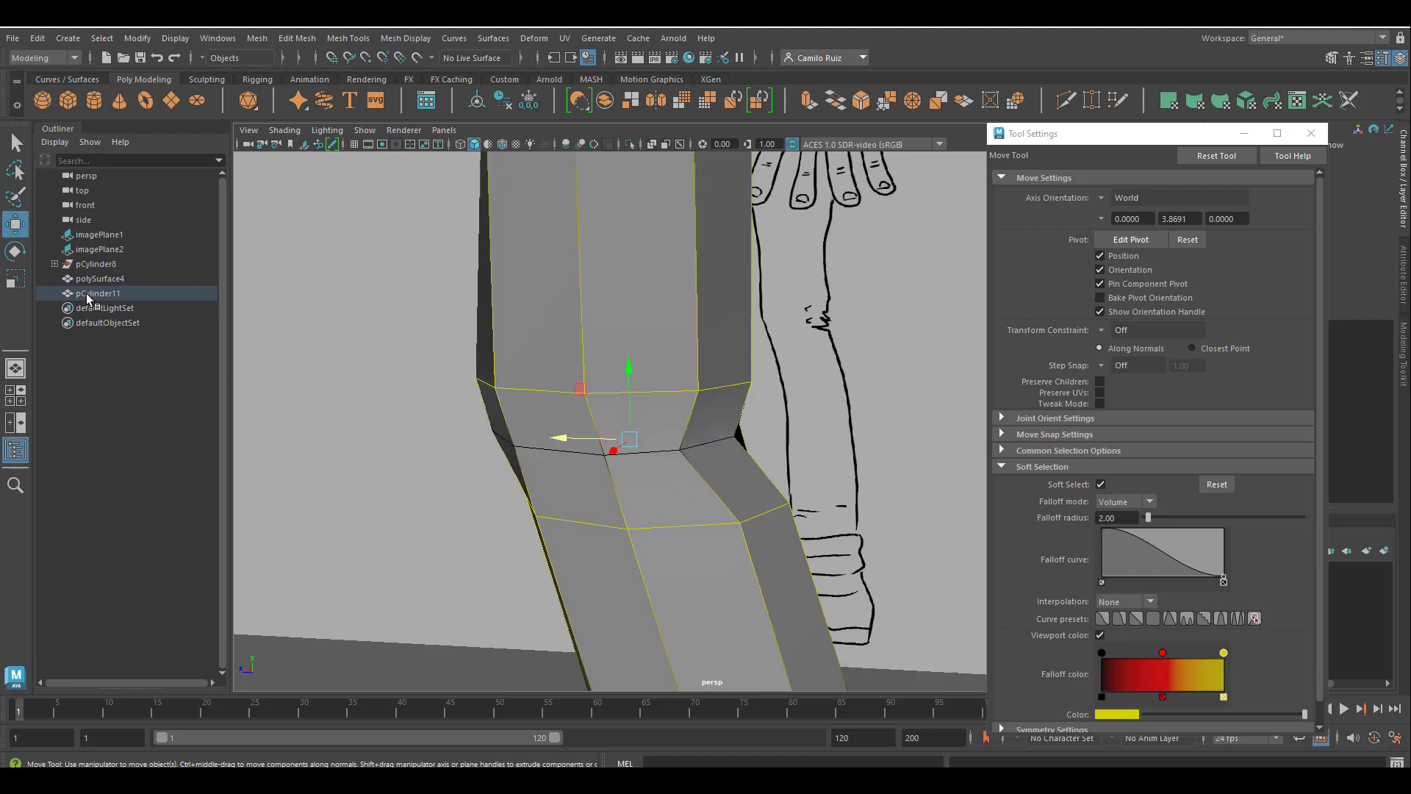
{"action": "left_click", "coordinate": [16, 278]}
{"action": "left_click_drag", "start_coordinate": [632, 368], "coordinate": [803, 244]}
{"action": "middle_click_drag", "start_coordinate": [810, 313], "coordinate": [825, 473], "text": "alt"}
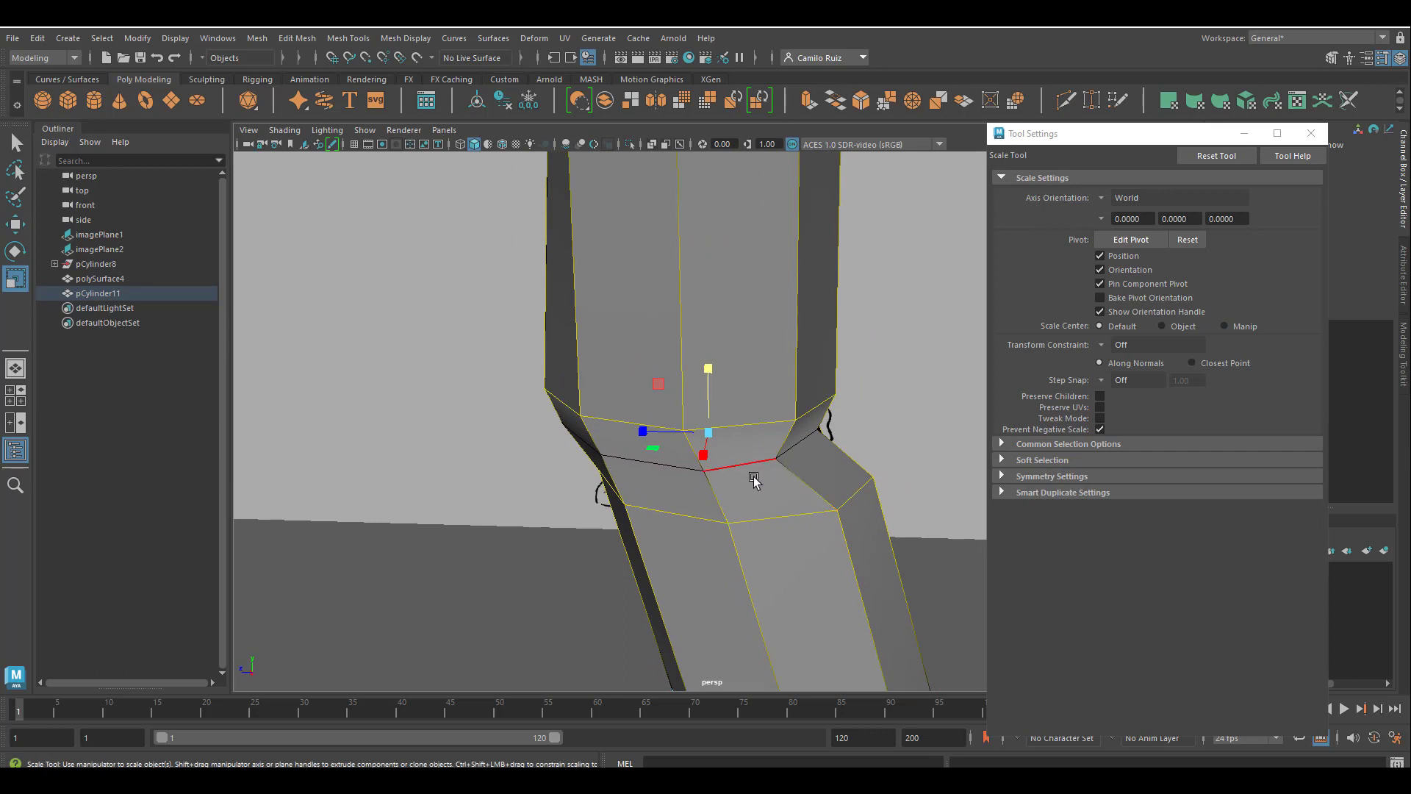
{"action": "left_click_drag", "start_coordinate": [782, 381], "coordinate": [740, 342], "text": "alt"}
{"action": "scroll", "coordinate": [740, 343], "scroll_direction": "down", "scroll_amount": 4}
{"action": "mouse_move", "coordinate": [779, 518]}
{"action": "middle_mouse_down", "text": "alt"}
{"action": "mouse_move", "coordinate": [760, 470]}
{"action": "mouse_move", "coordinate": [784, 347]}
{"action": "mouse_move", "coordinate": [771, 494]}
{"action": "middle_mouse_up", "text": "alt"}
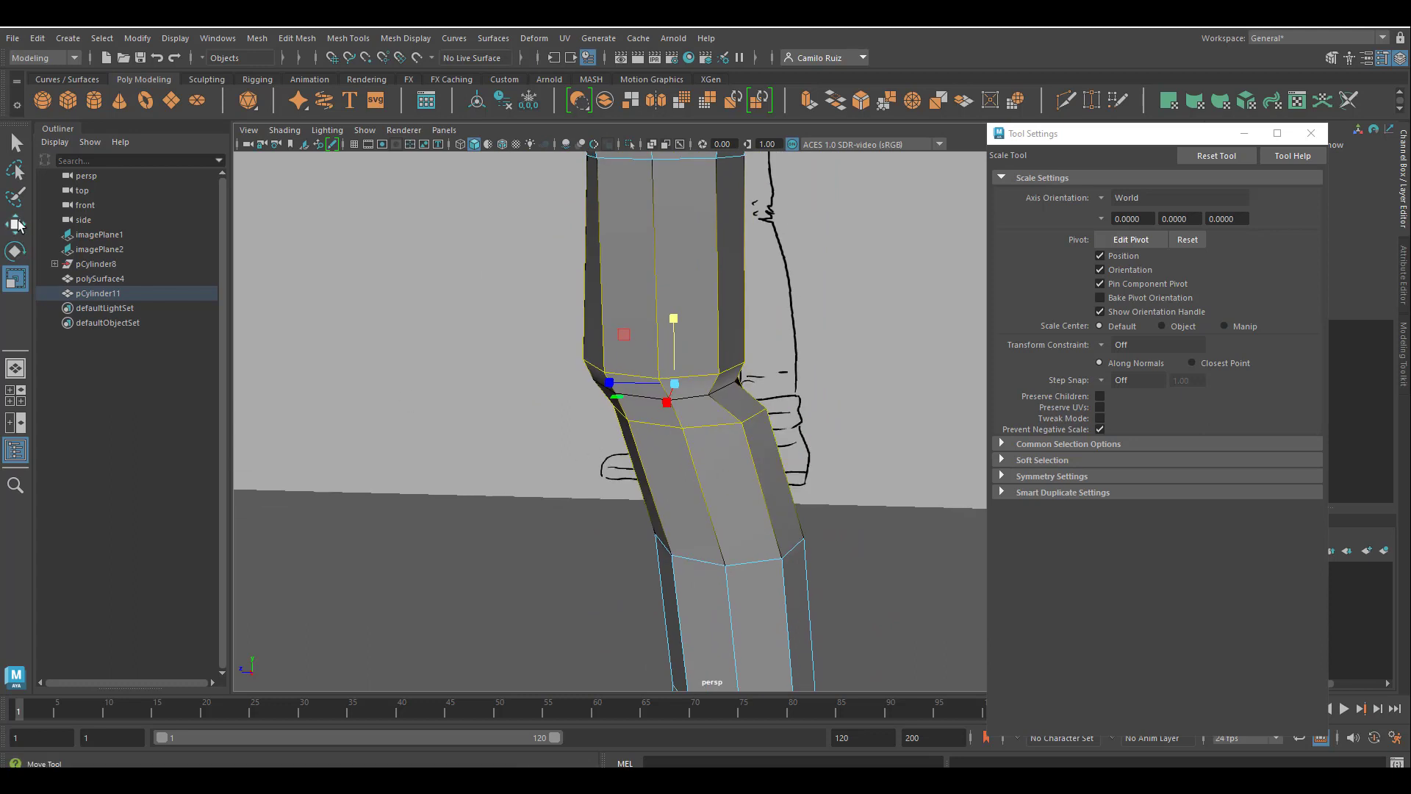
Disable soft selection for the Move tool and clear the edge selection.
{"action": "left_click", "coordinate": [16, 225]}
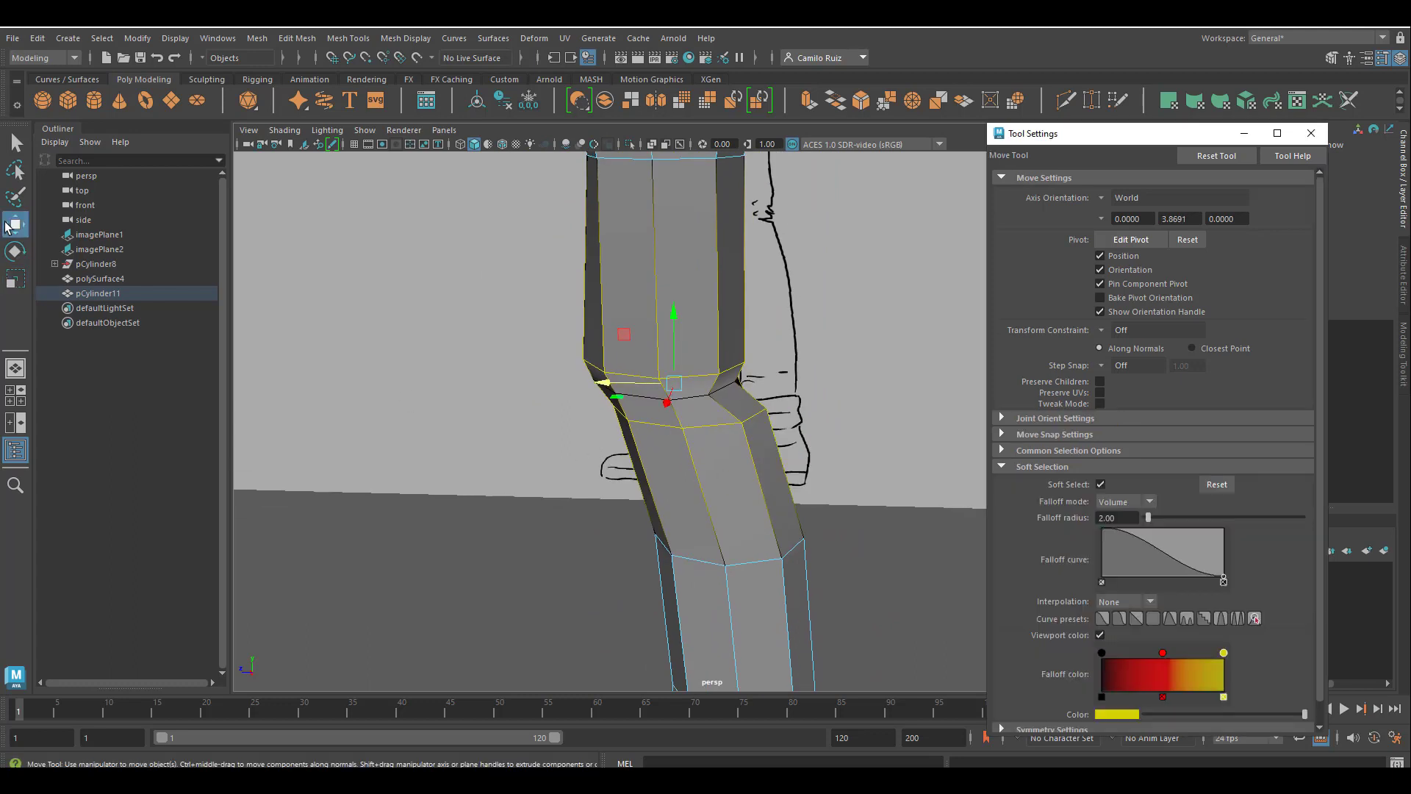
{"action": "left_click", "coordinate": [1100, 485]}
{"action": "left_click", "coordinate": [929, 577]}
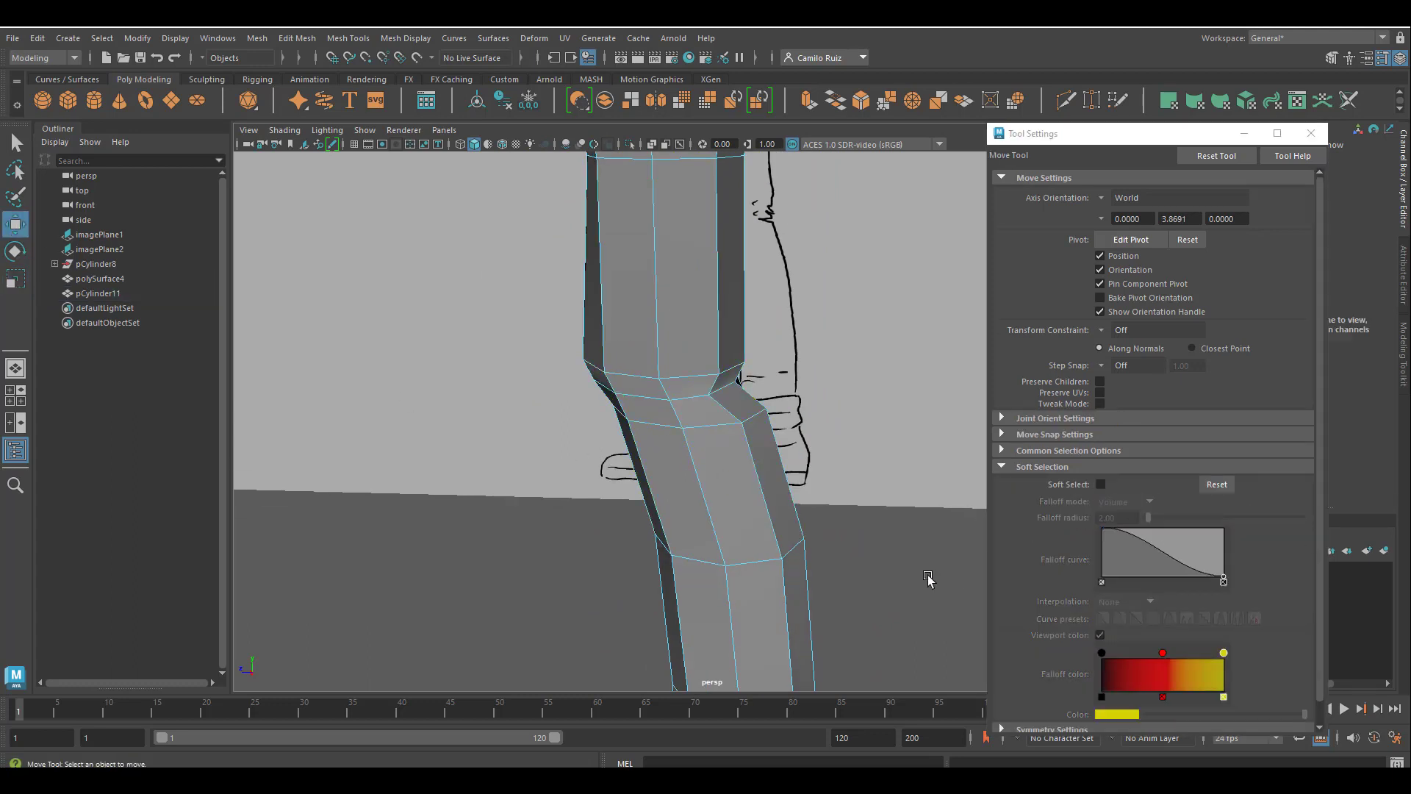
Start the Multi-Cut tool for cutting the lower trouser leg near the hem.
{"action": "left_click_drag", "start_coordinate": [929, 577], "coordinate": [791, 482], "text": "alt"}
{"action": "middle_click_drag", "start_coordinate": [790, 482], "coordinate": [774, 285], "text": "alt"}
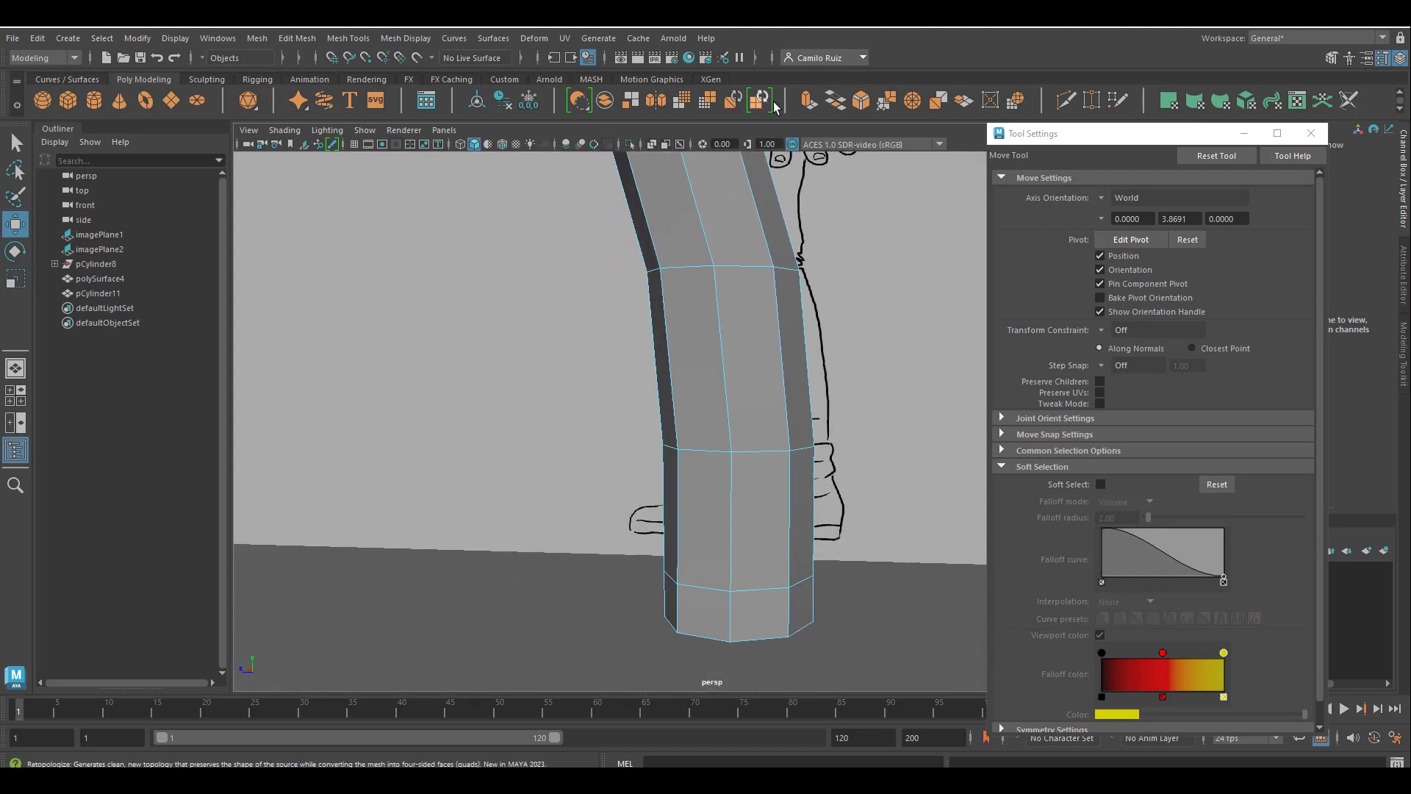
{"action": "left_click", "coordinate": [1065, 102]}
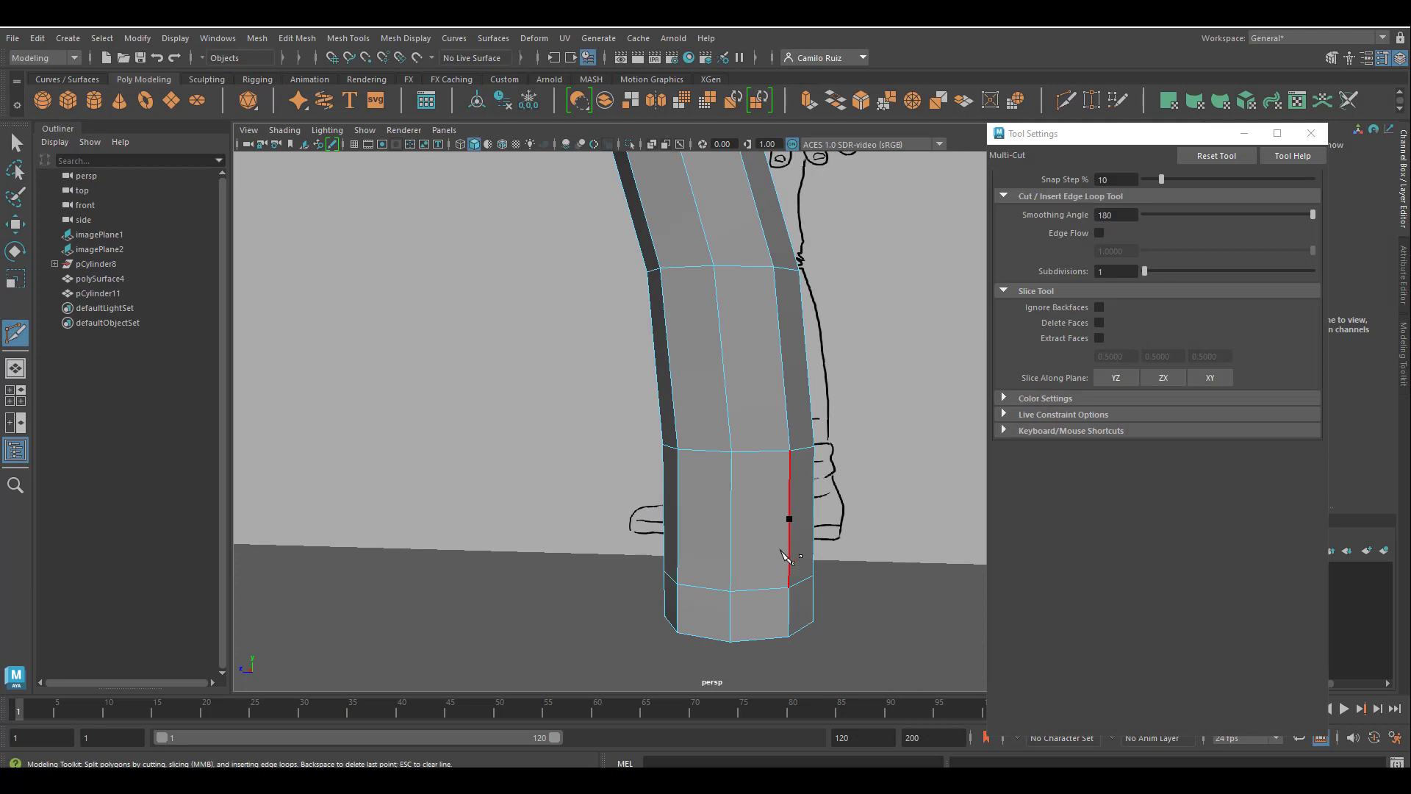
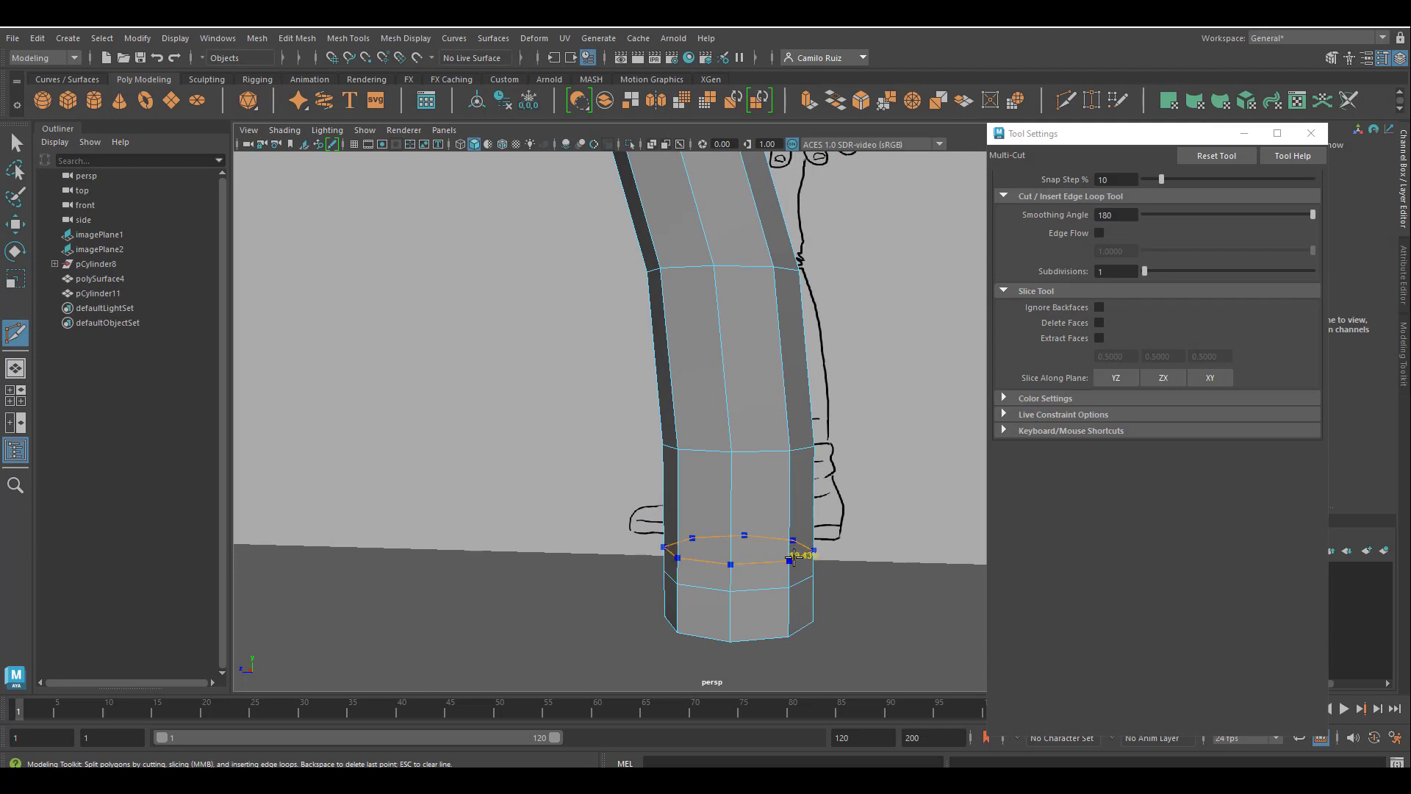
Insert edge loops around the lower trouser leg just above and below the existing loop near the hem.
{"action": "left_click", "coordinate": [793, 557], "text": "ctrl"}
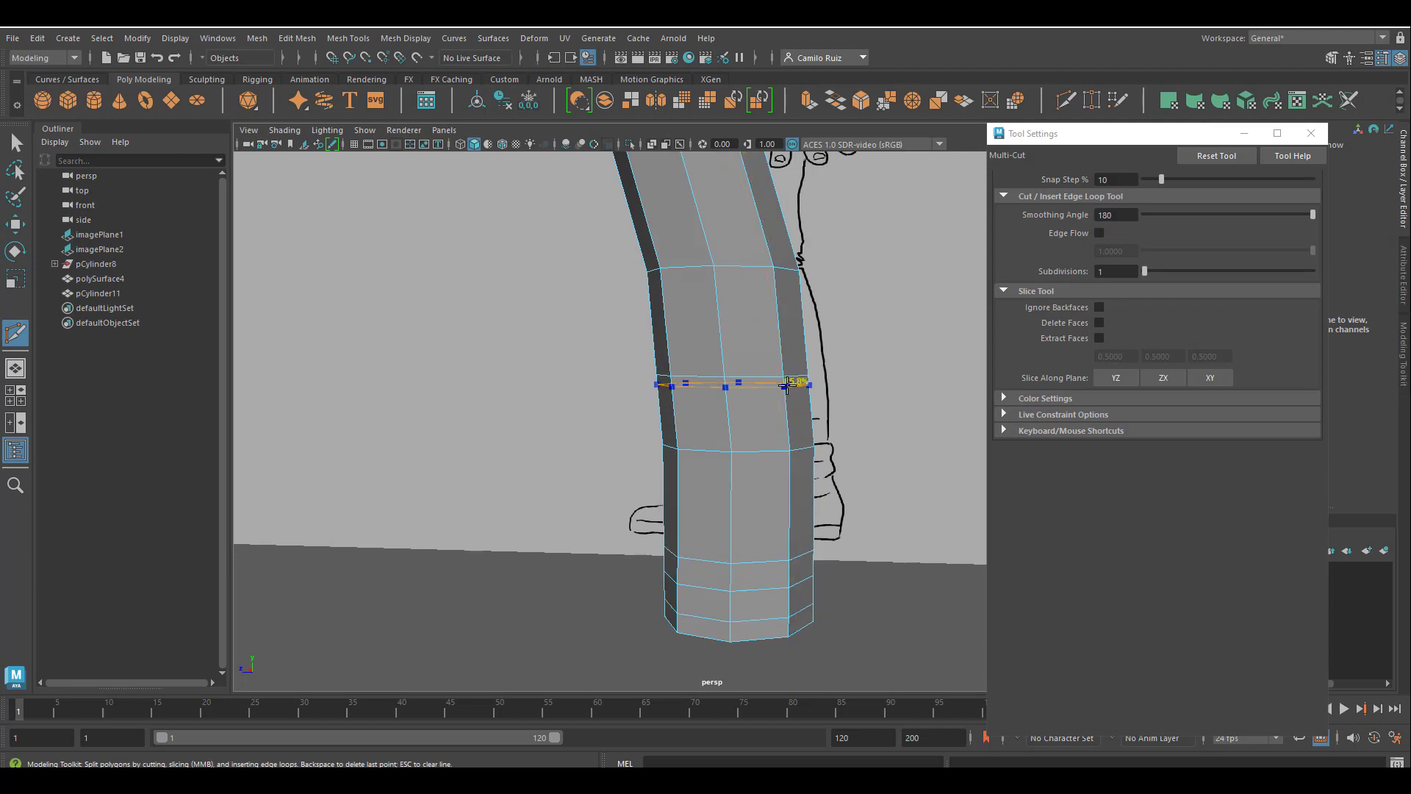
{"action": "left_click_drag", "start_coordinate": [846, 634], "coordinate": [721, 565], "text": "alt"}
{"action": "key", "text": "q"}
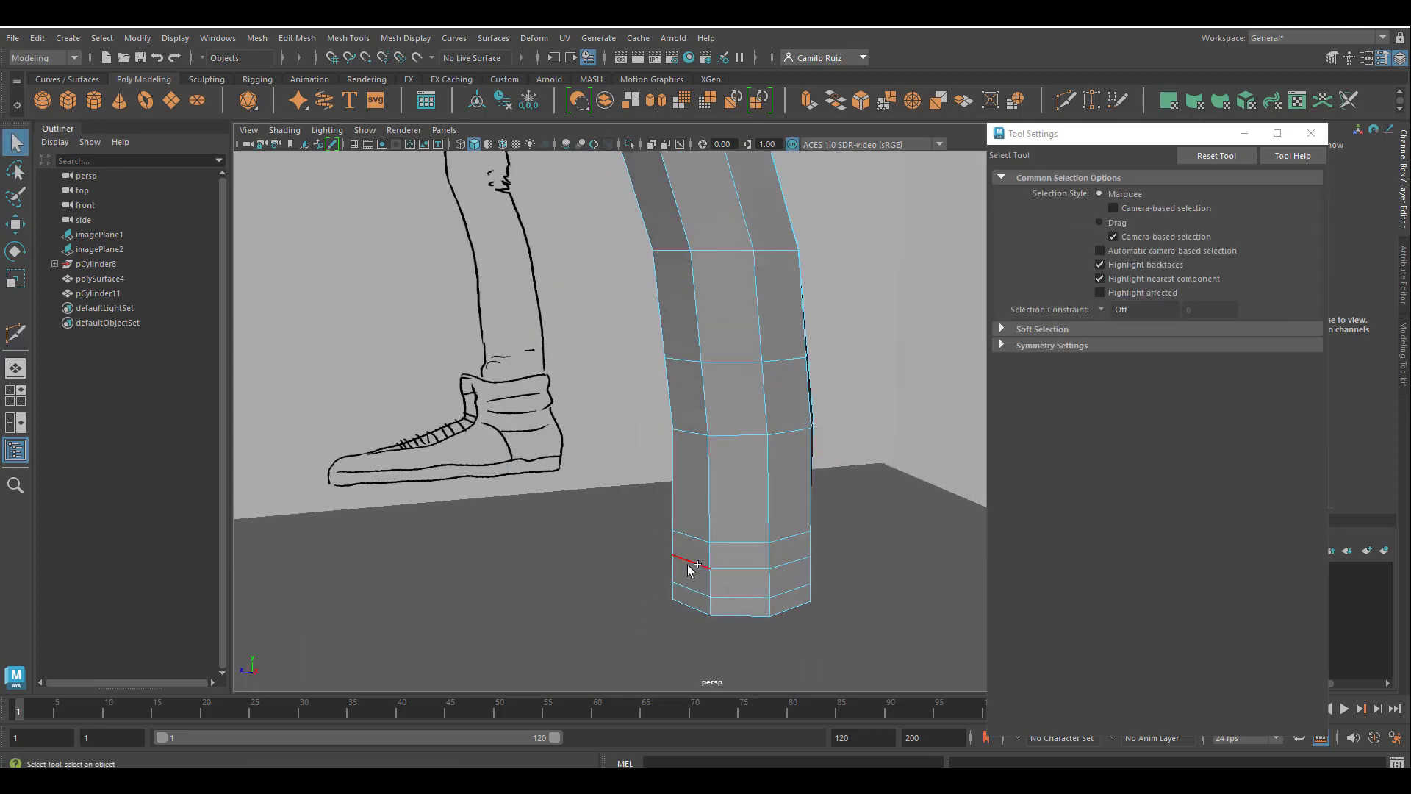
Select the middle edge loop near the hem and scale it outward to form a bulge in the fabric.
{"action": "left_click", "coordinate": [691, 567]}
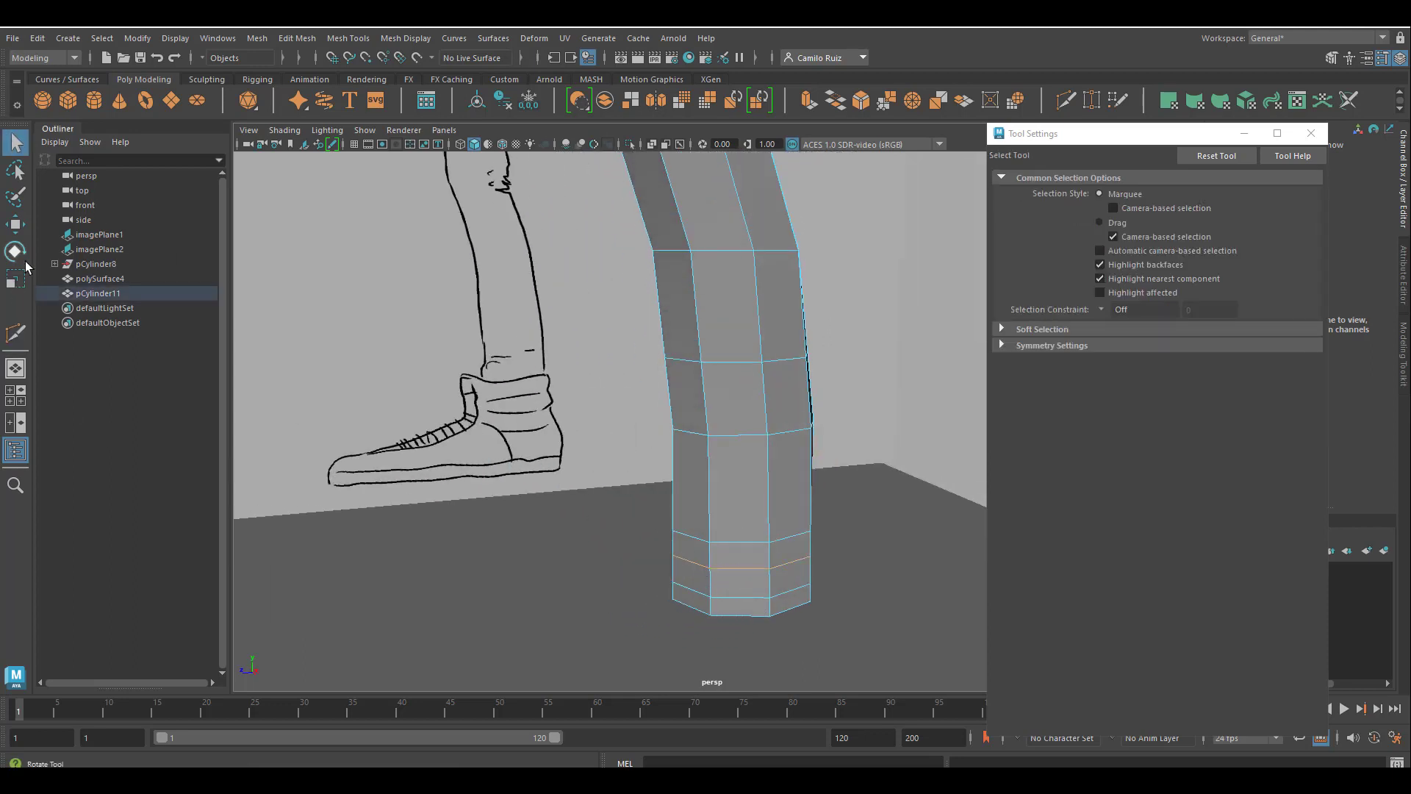
{"action": "left_click", "coordinate": [15, 279]}
{"action": "left_click_drag", "start_coordinate": [750, 550], "coordinate": [770, 553]}
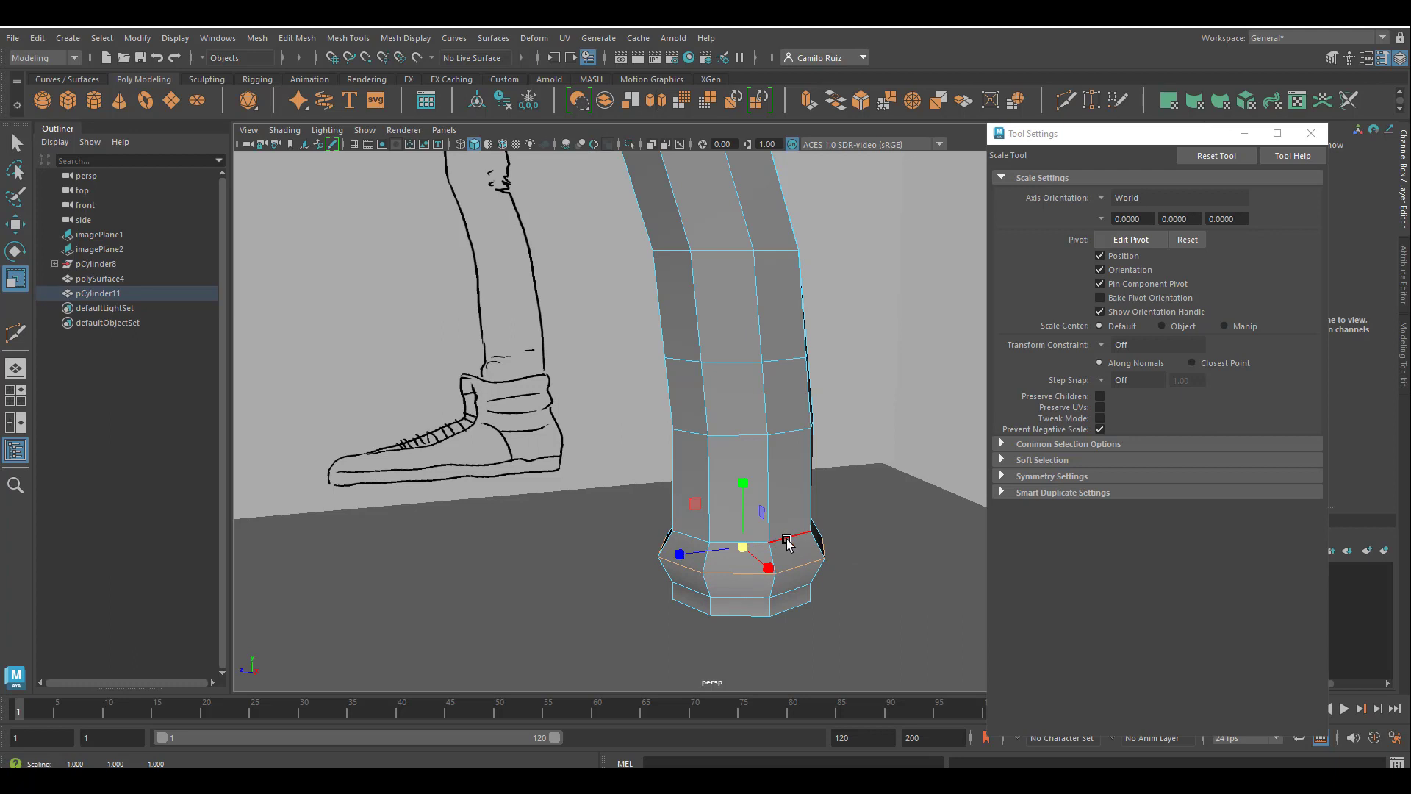
{"action": "double_click", "coordinate": [751, 600]}
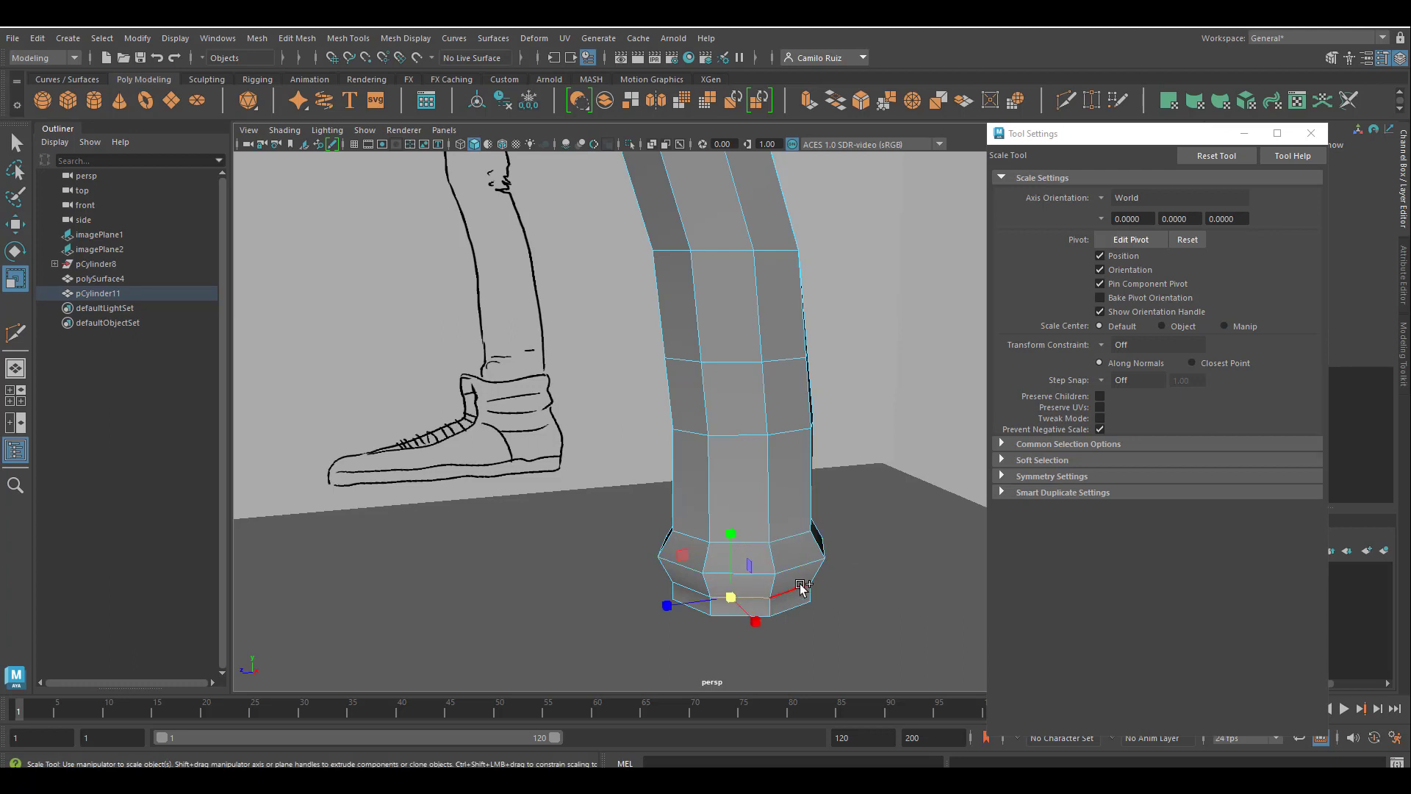
{"action": "left_click_drag", "start_coordinate": [732, 595], "coordinate": [721, 595]}
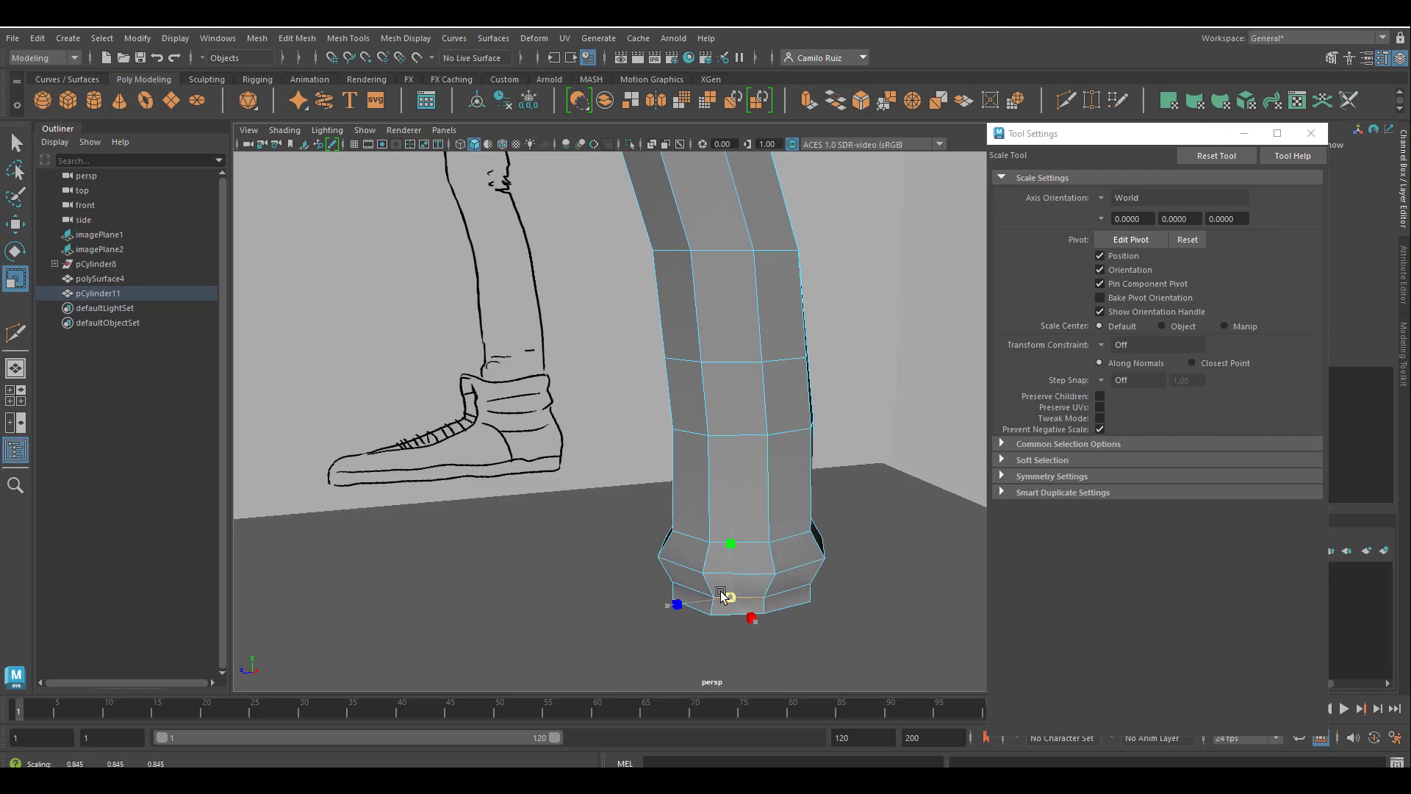
{"action": "key", "text": "ctrl+z"}
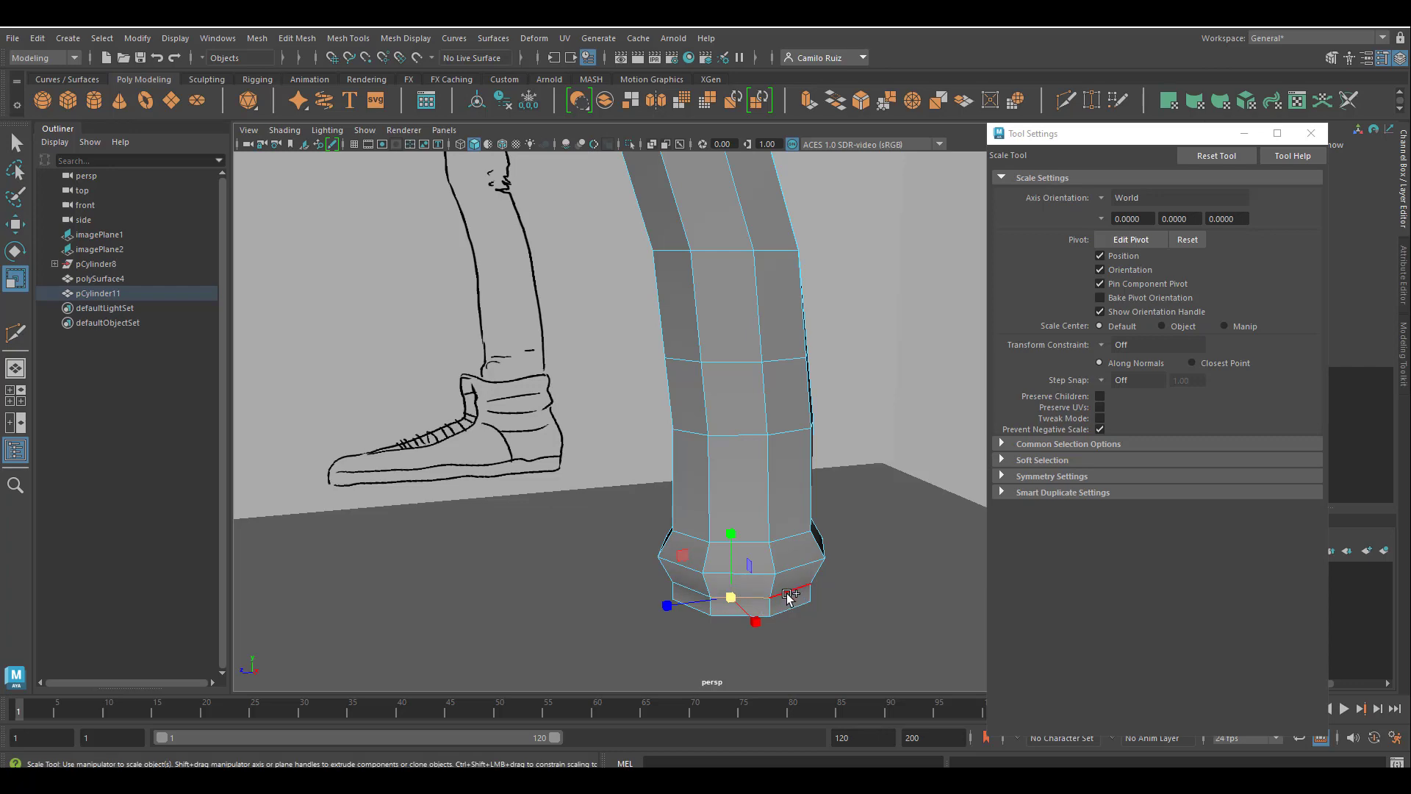
Select the edge loop just below the hem bulge and scale it inward to pinch the cuff.
{"action": "double_click", "coordinate": [786, 592]}
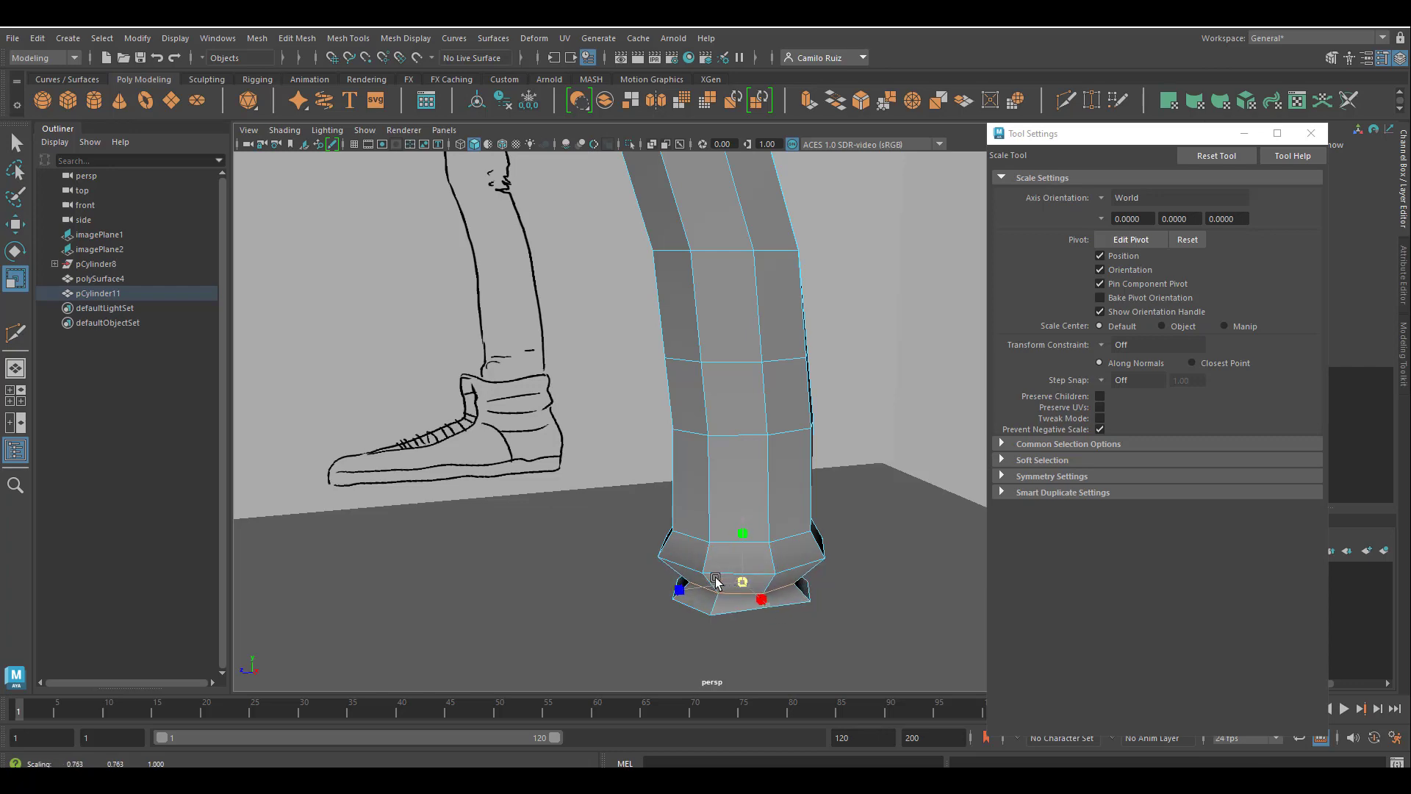
{"action": "left_click_drag", "start_coordinate": [739, 577], "coordinate": [795, 529], "text": "alt"}
{"action": "left_click", "coordinate": [743, 539]}
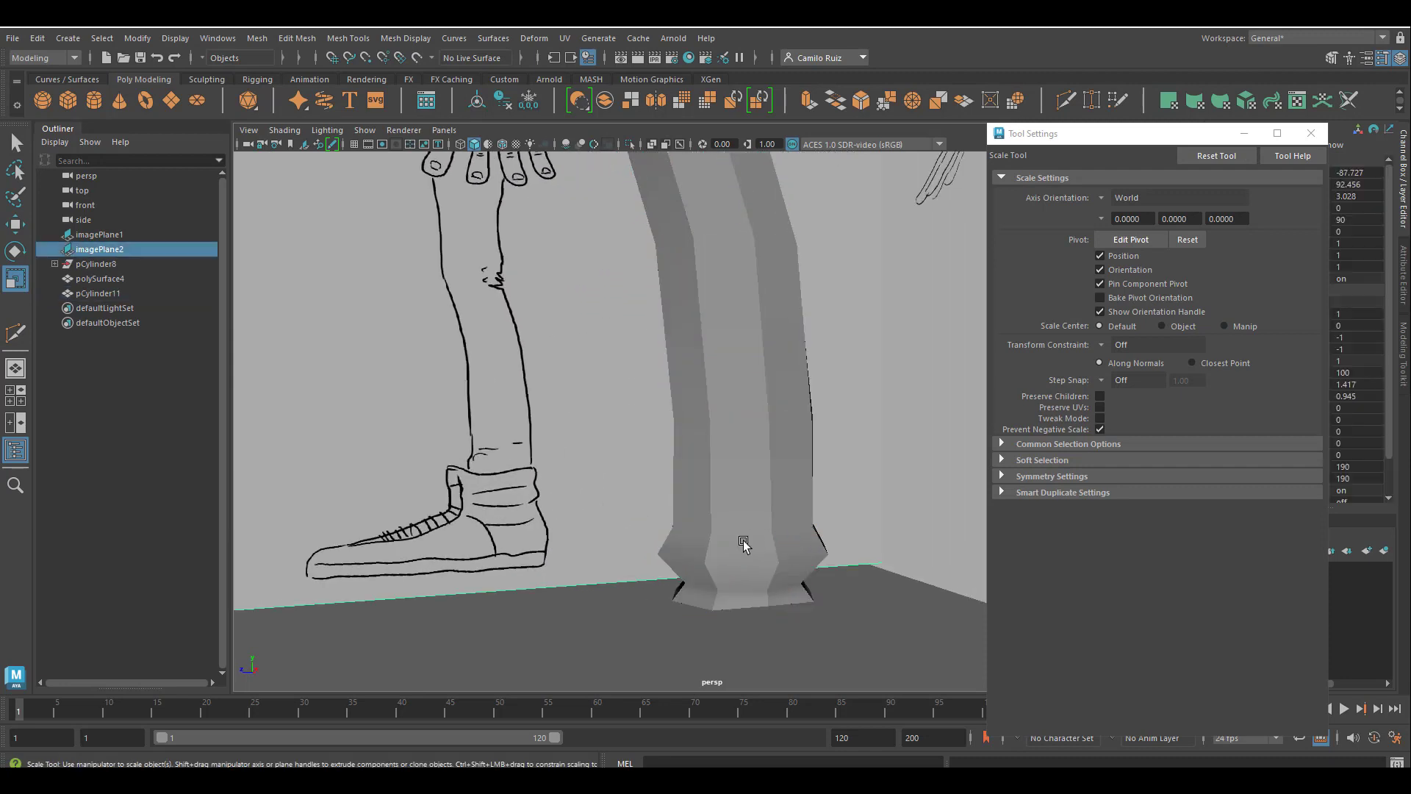
{"action": "left_click", "coordinate": [746, 539]}
{"action": "right_click_drag", "start_coordinate": [760, 534], "coordinate": [760, 316]}
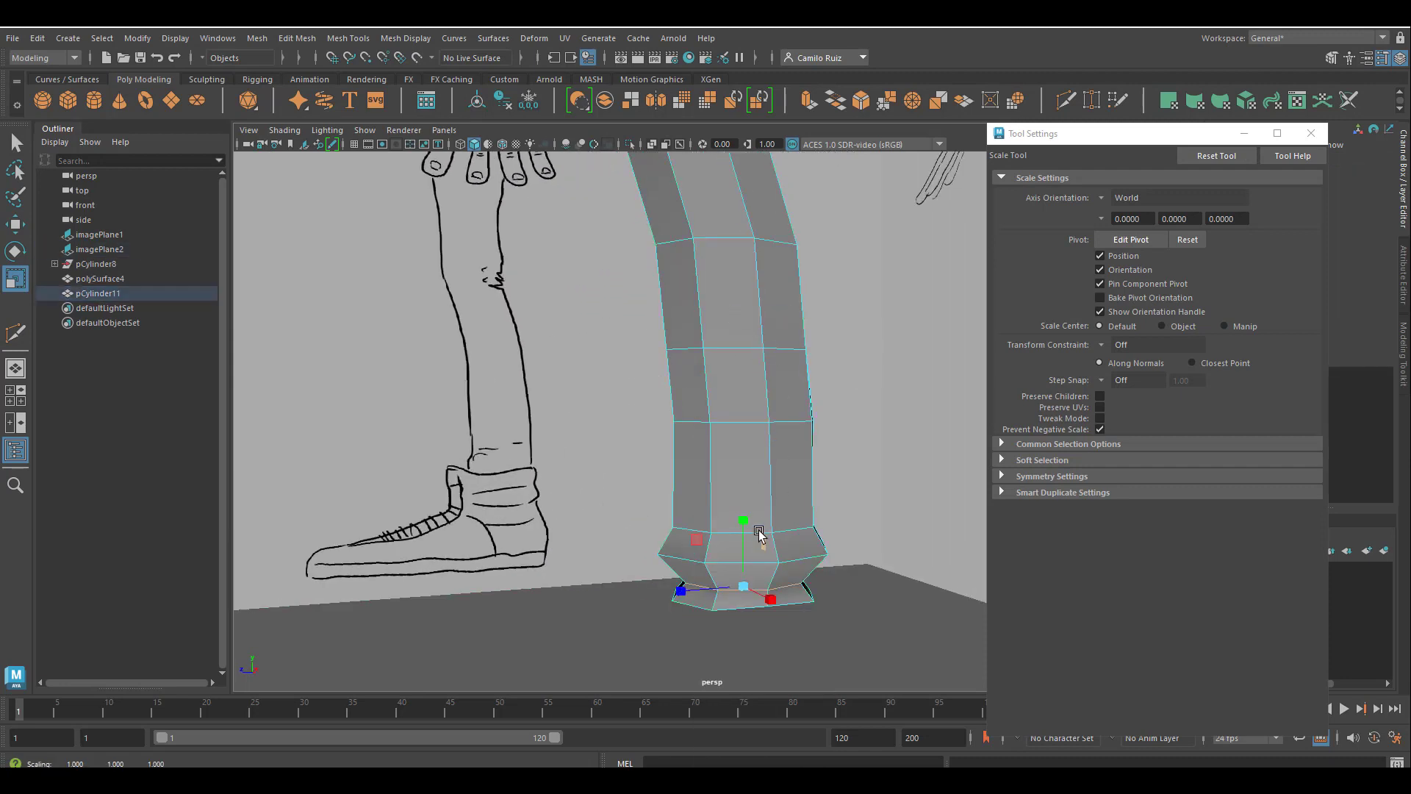
Select the continuous vertical edge line running down the outer side of the trouser leg.
{"action": "left_click", "coordinate": [791, 530]}
{"action": "key", "text": "w"}
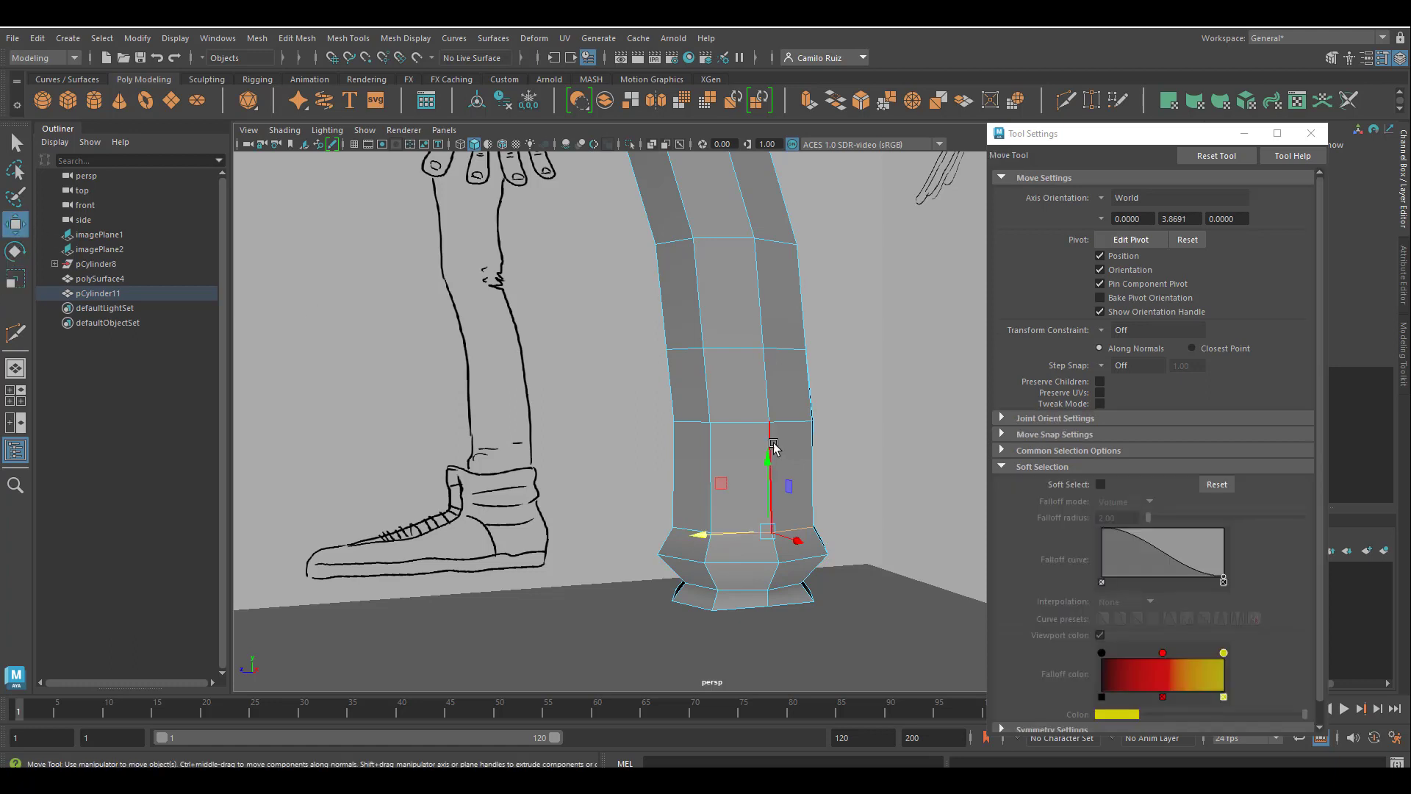
{"action": "mouse_move", "coordinate": [763, 503]}
{"action": "left_mouse_down", "text": "alt"}
{"action": "mouse_move", "coordinate": [689, 575]}
{"action": "mouse_move", "coordinate": [729, 568]}
{"action": "mouse_move", "coordinate": [658, 564]}
{"action": "mouse_move", "coordinate": [693, 552]}
{"action": "mouse_move", "coordinate": [790, 581]}
{"action": "mouse_move", "coordinate": [737, 492]}
{"action": "mouse_move", "coordinate": [761, 417]}
{"action": "left_mouse_up", "text": "alt"}
{"action": "left_click", "coordinate": [744, 557]}
{"action": "middle_click_drag", "start_coordinate": [760, 416], "coordinate": [724, 438], "text": "alt"}
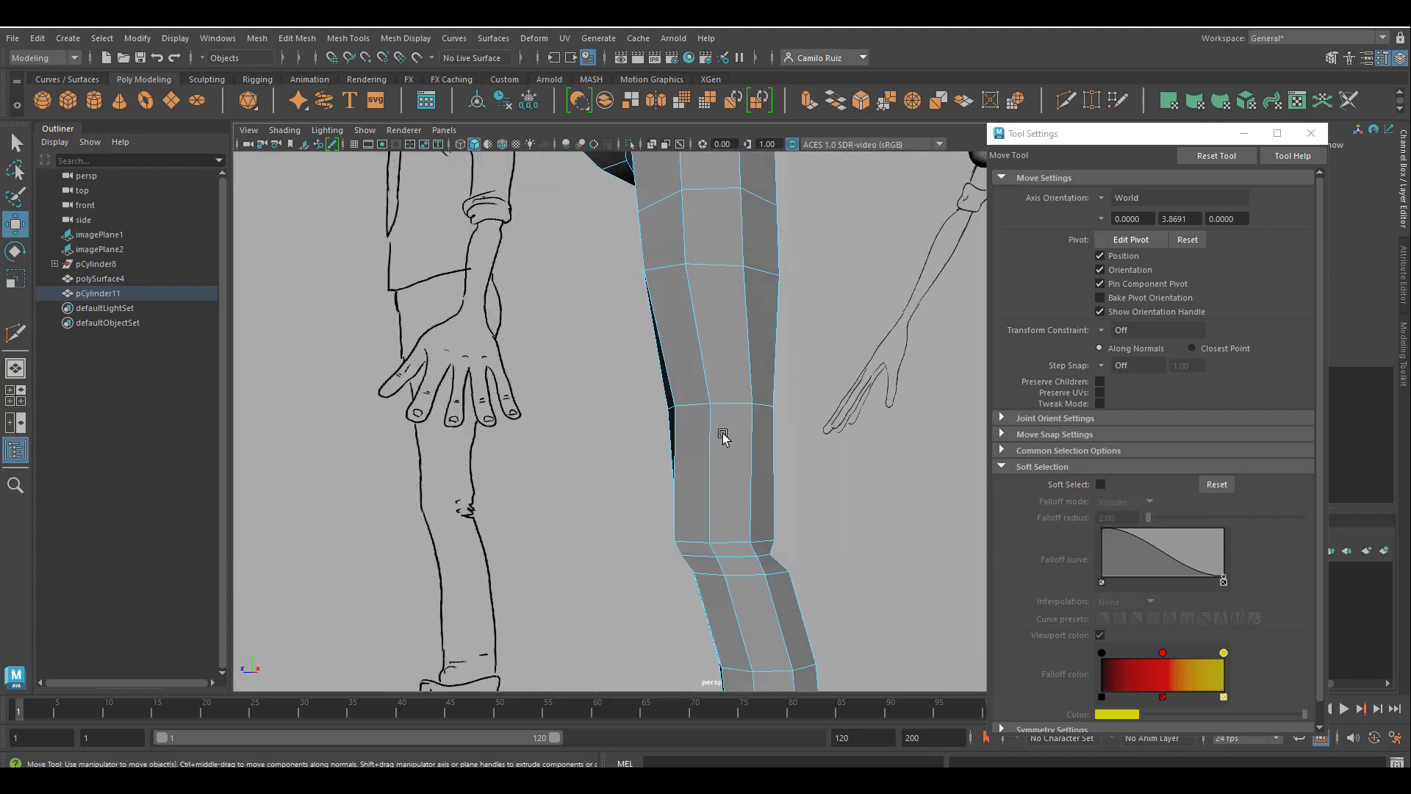
{"action": "left_click_drag", "start_coordinate": [725, 438], "coordinate": [634, 491], "text": "alt"}
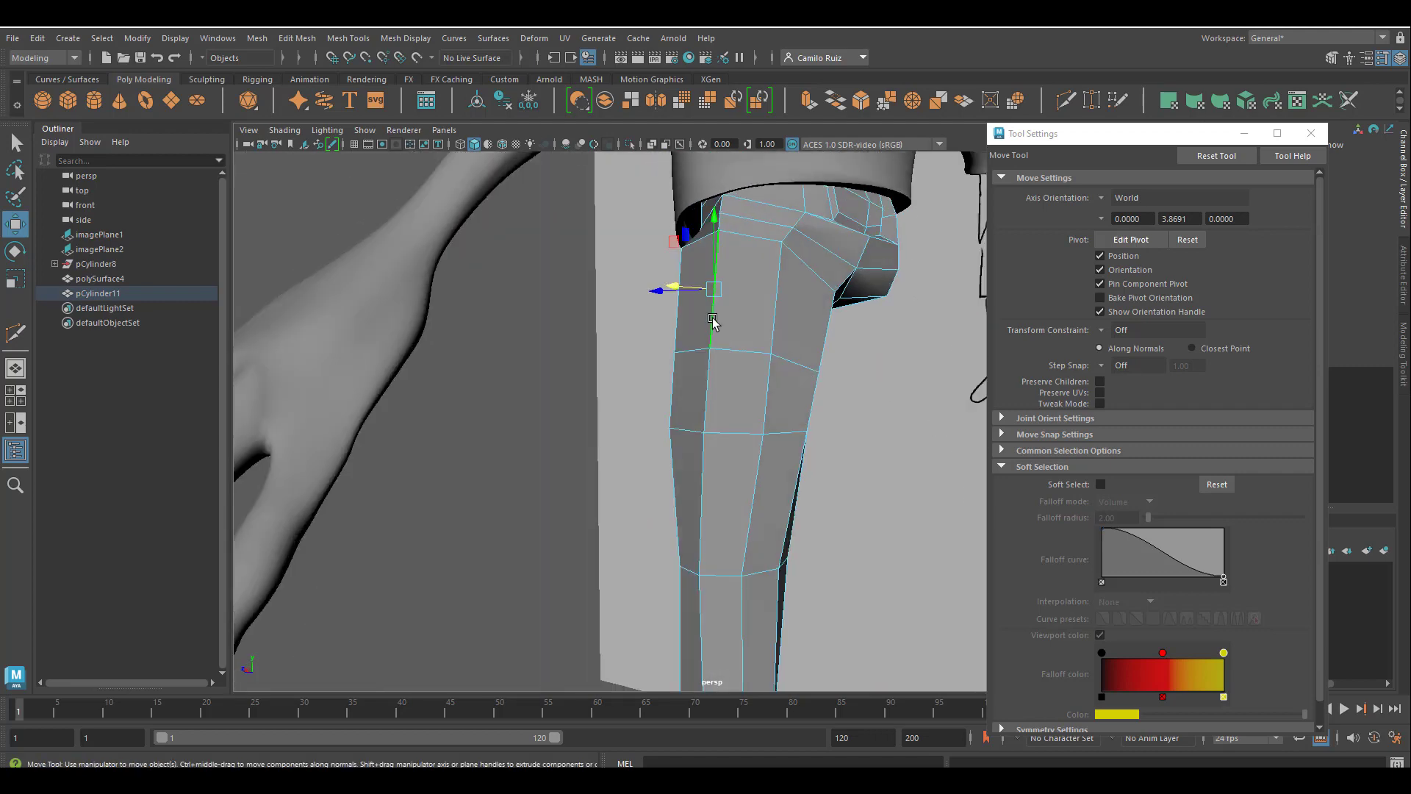
{"action": "double_click", "coordinate": [707, 401]}
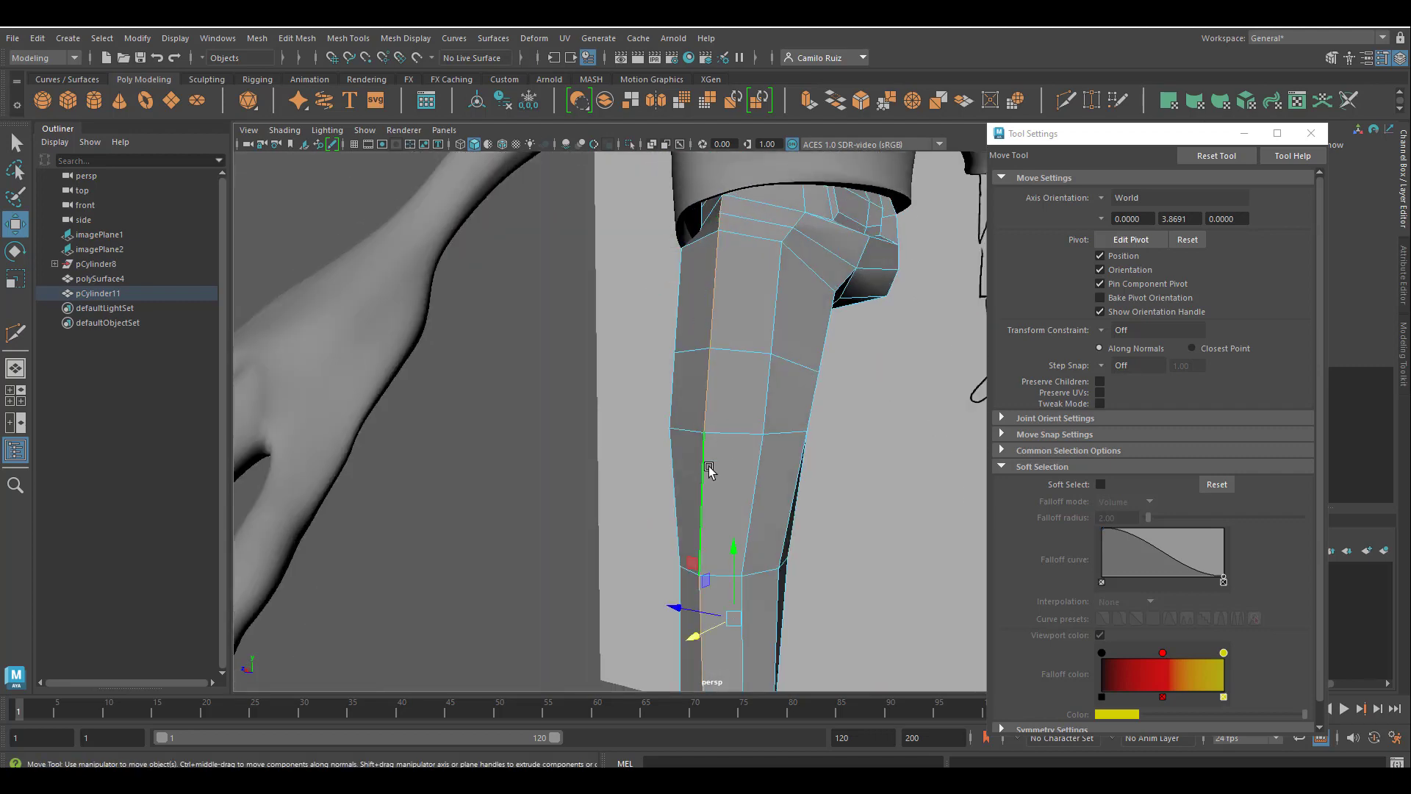
{"action": "left_click_drag", "start_coordinate": [708, 468], "coordinate": [821, 462], "text": "alt"}
{"action": "middle_click_drag", "start_coordinate": [793, 485], "coordinate": [753, 284], "text": "alt"}
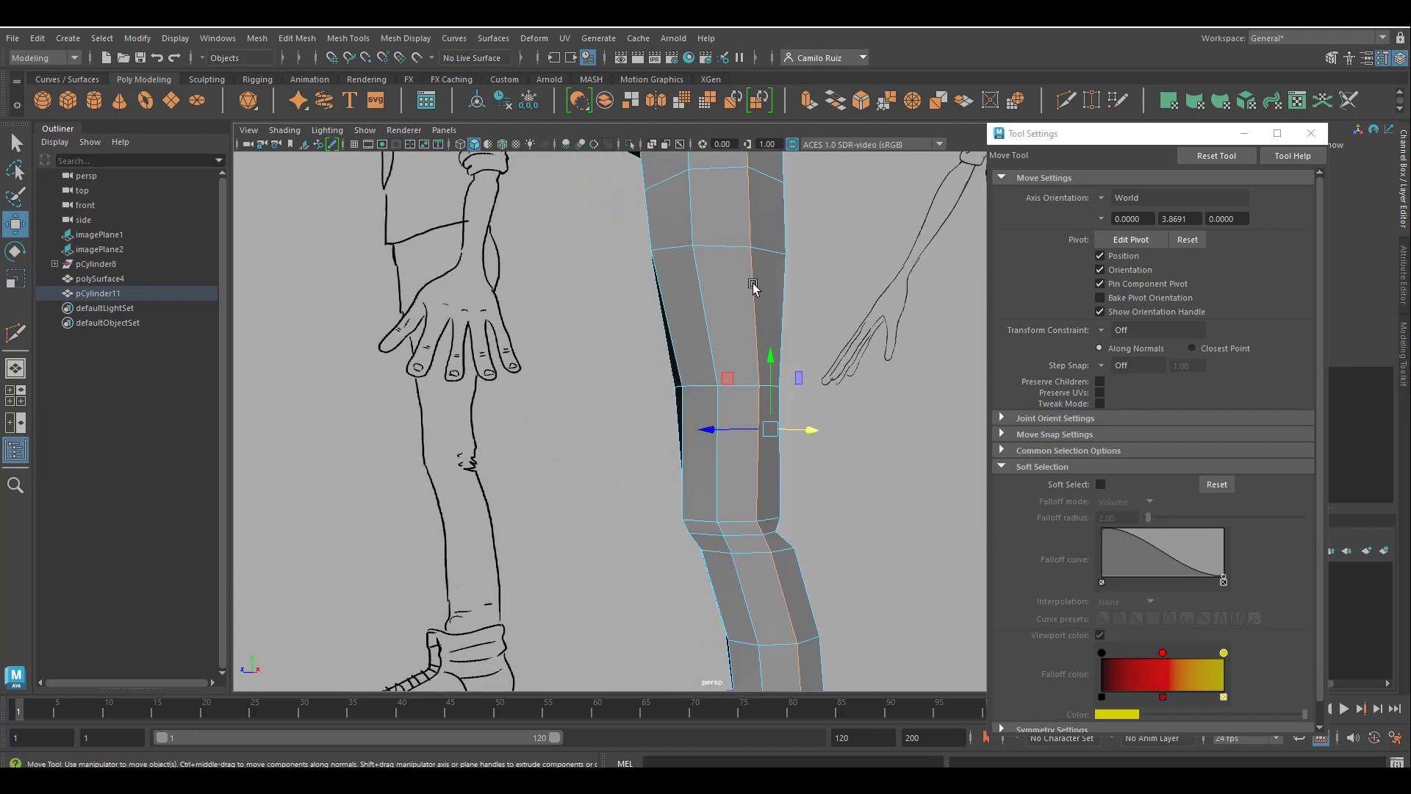
{"action": "middle_click_drag", "start_coordinate": [831, 651], "coordinate": [883, 685], "text": "alt"}
{"action": "middle_click_drag", "start_coordinate": [807, 220], "coordinate": [745, 376], "text": "alt"}
Bevel the selected side edge line with a fraction of 0.314 and 2 segments.
{"action": "left_click", "coordinate": [1310, 133]}
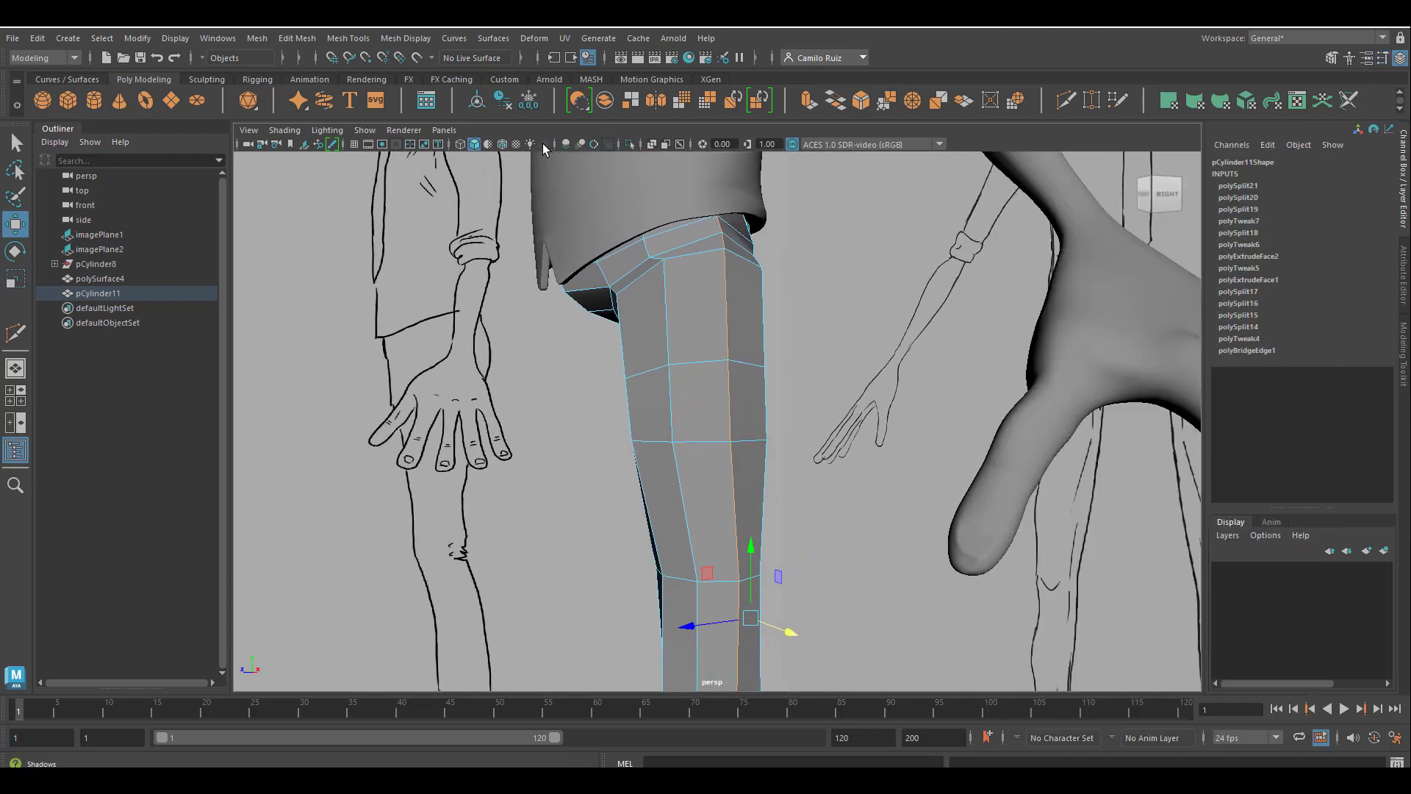
{"action": "left_click", "coordinate": [290, 39]}
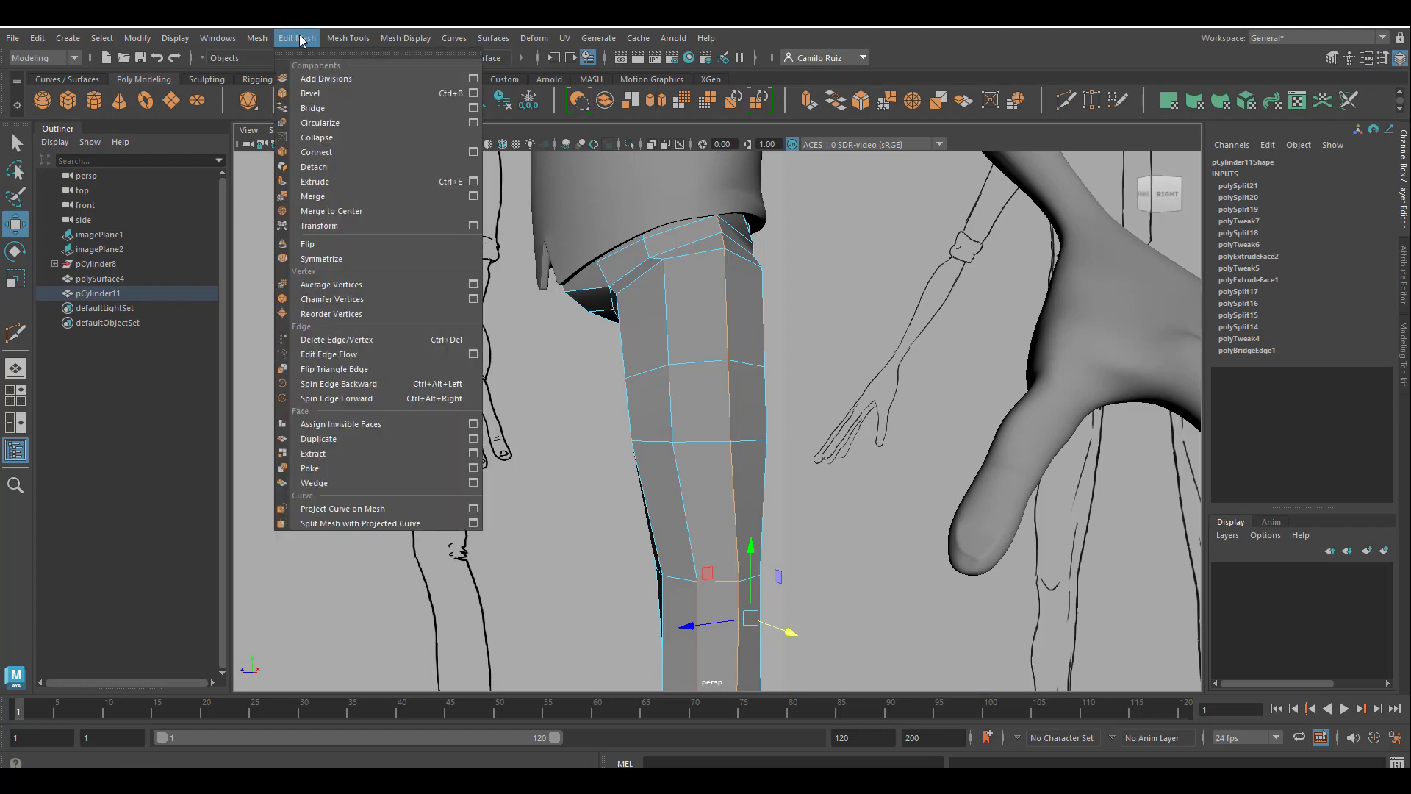
{"action": "left_click", "coordinate": [325, 91]}
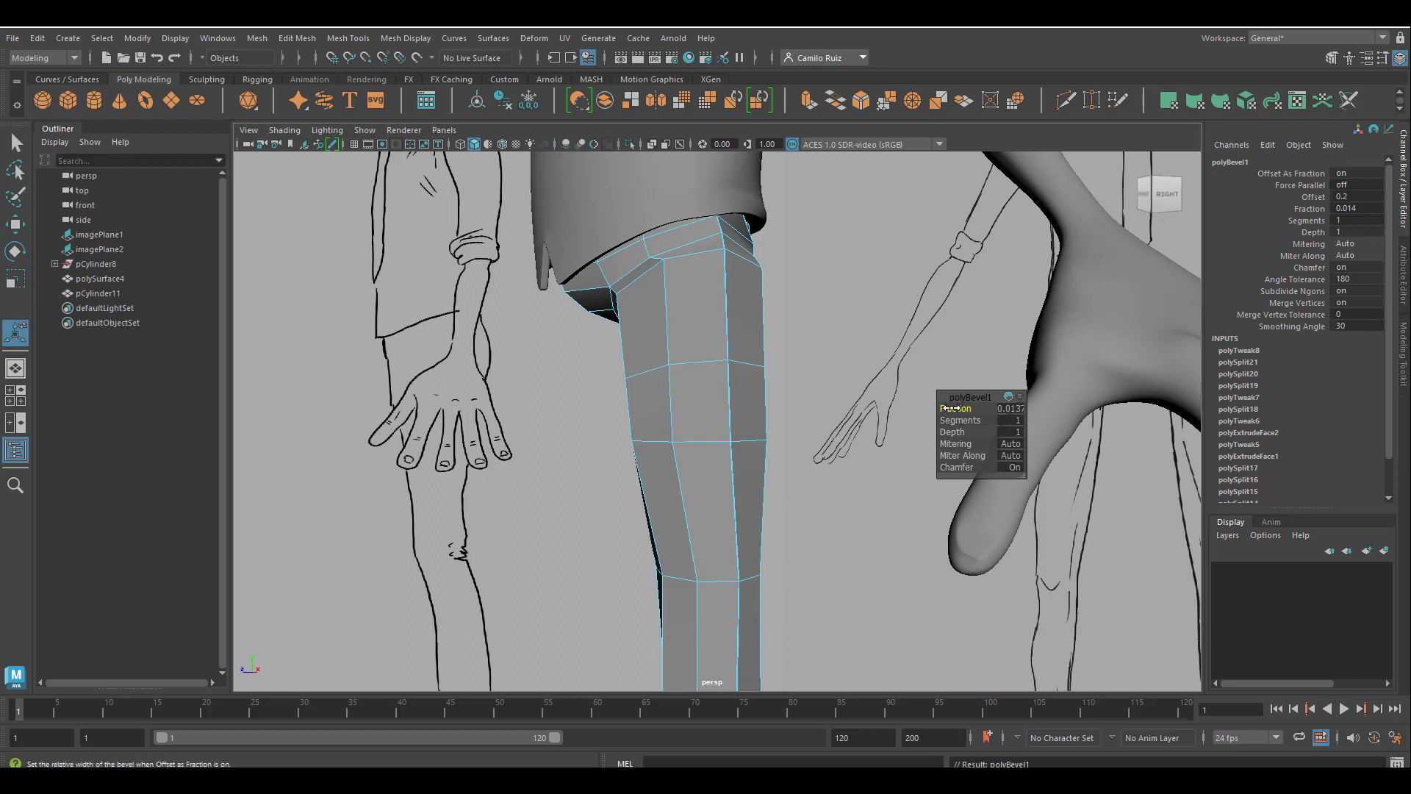
{"action": "left_click_drag", "start_coordinate": [952, 408], "coordinate": [953, 408]}
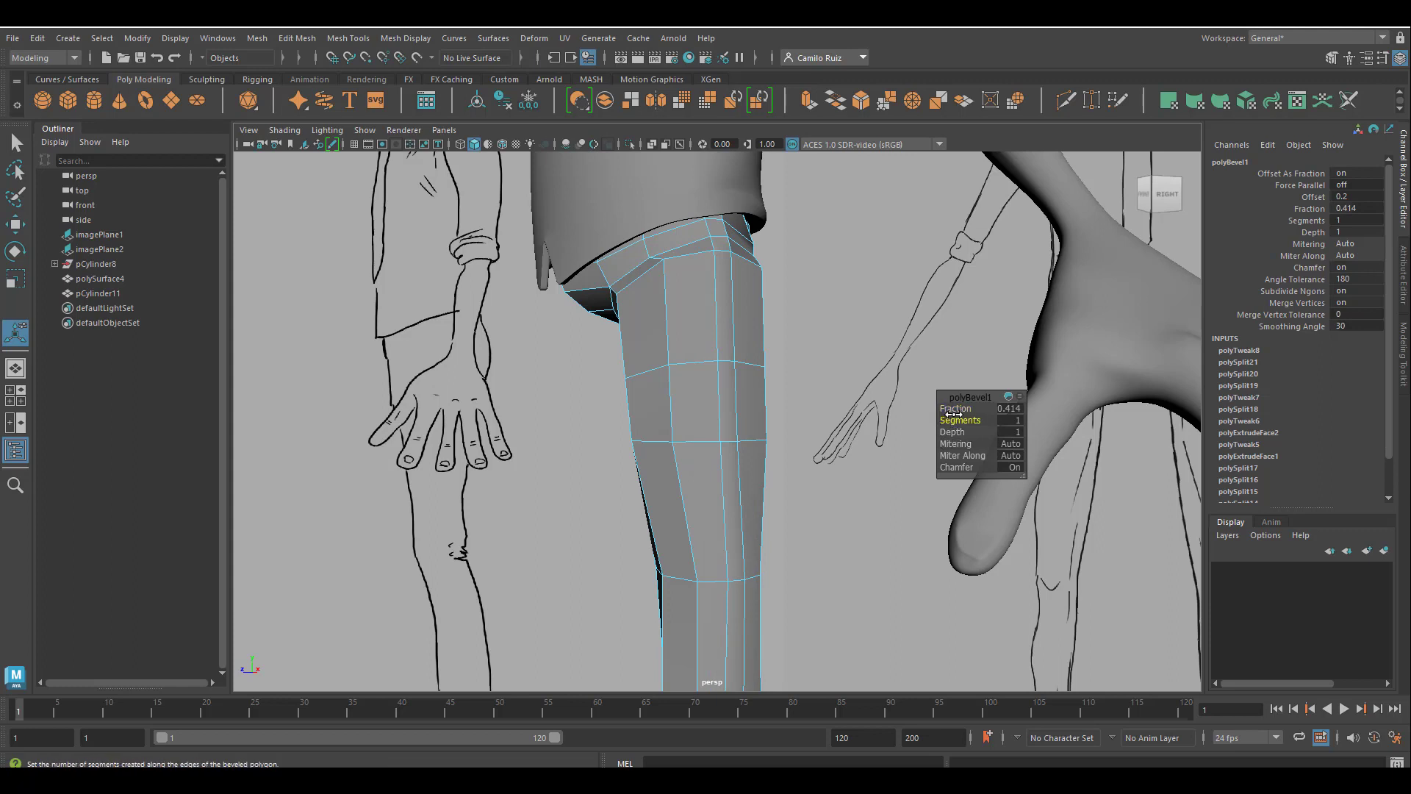
{"action": "left_click_drag", "start_coordinate": [955, 409], "coordinate": [958, 411]}
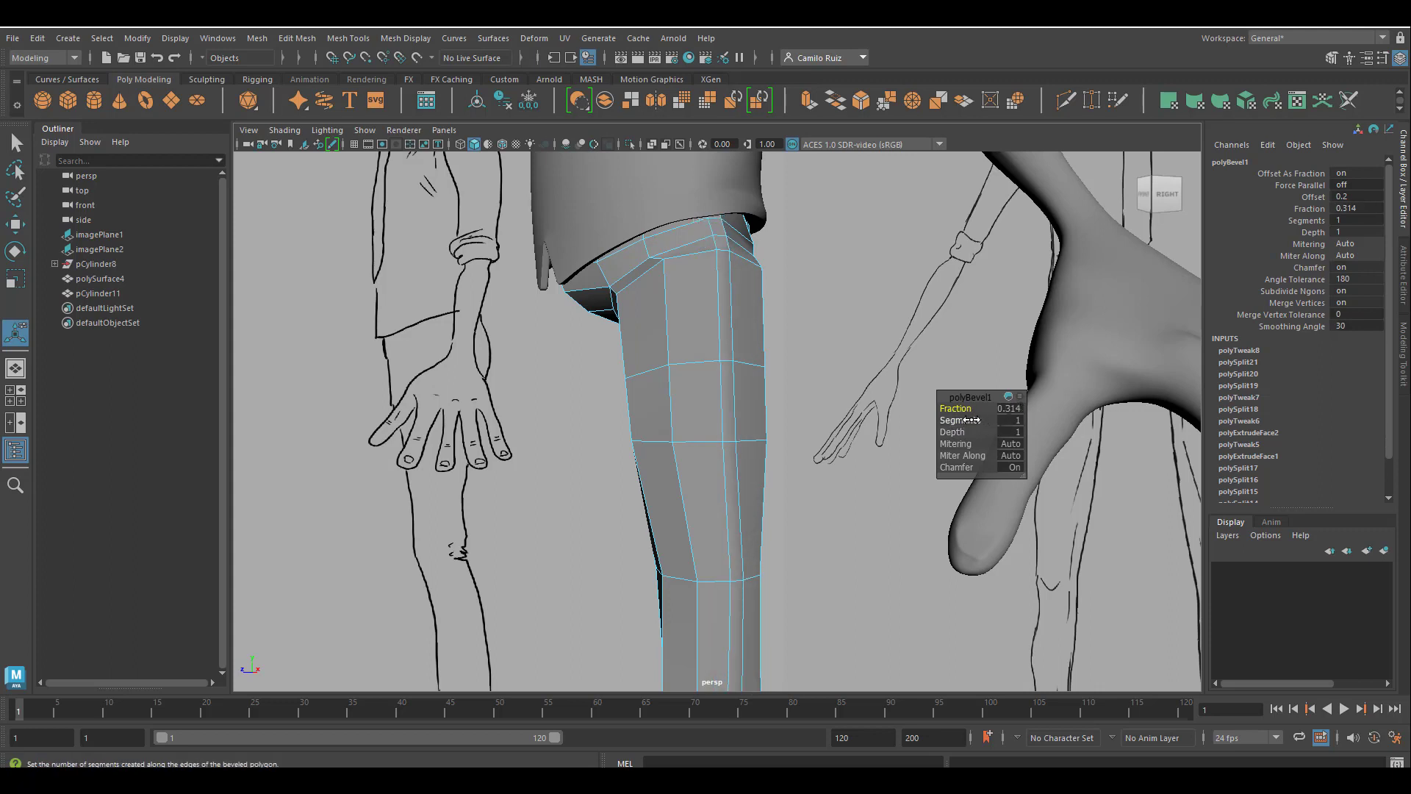
{"action": "left_click_drag", "start_coordinate": [953, 421], "coordinate": [963, 421]}
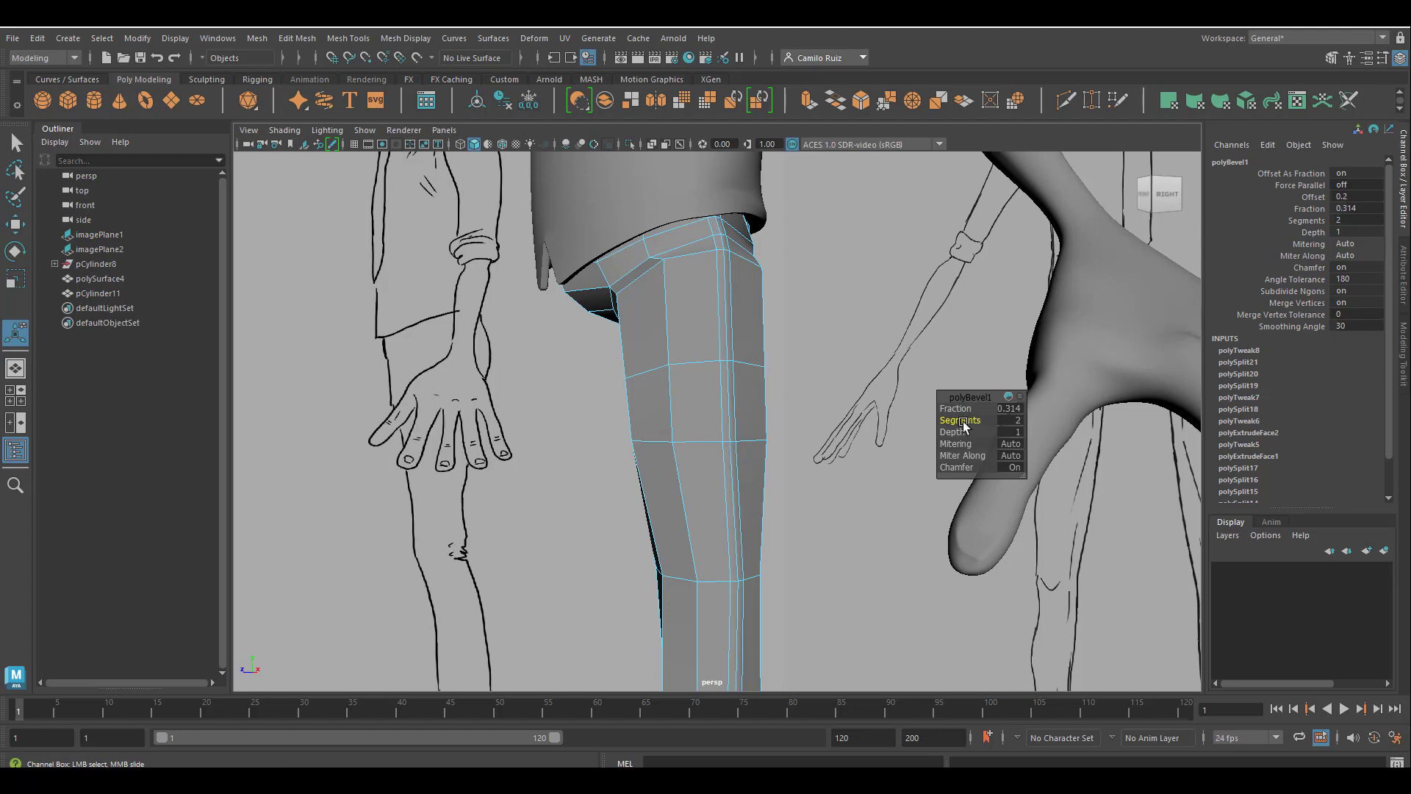
Select the middle edge line of the side bevel and move it slightly inward to form a seam groove.
{"action": "left_click_drag", "start_coordinate": [784, 445], "coordinate": [756, 482], "text": "alt"}
{"action": "scroll", "coordinate": [790, 454], "scroll_direction": "up", "scroll_amount": 4}
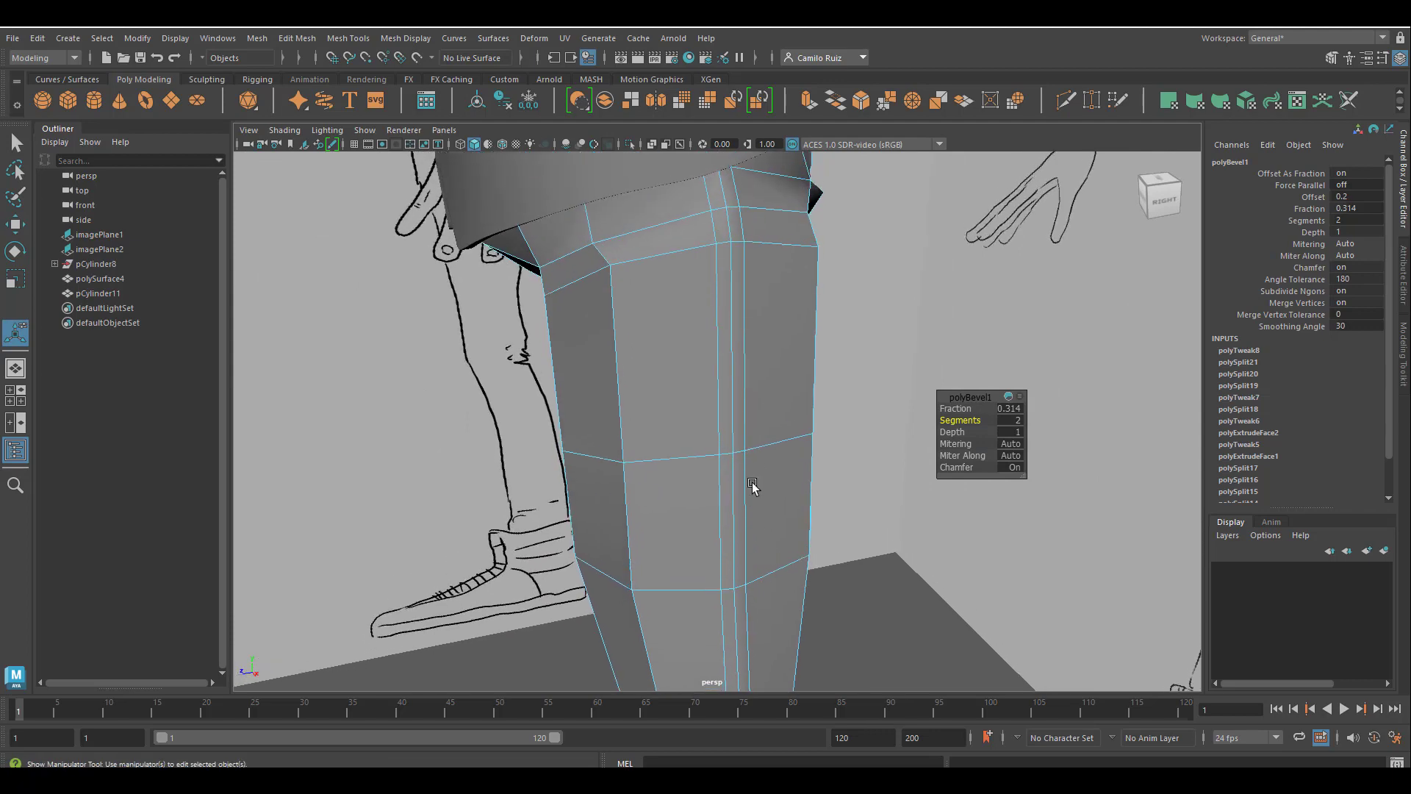
{"action": "left_click", "coordinate": [729, 433]}
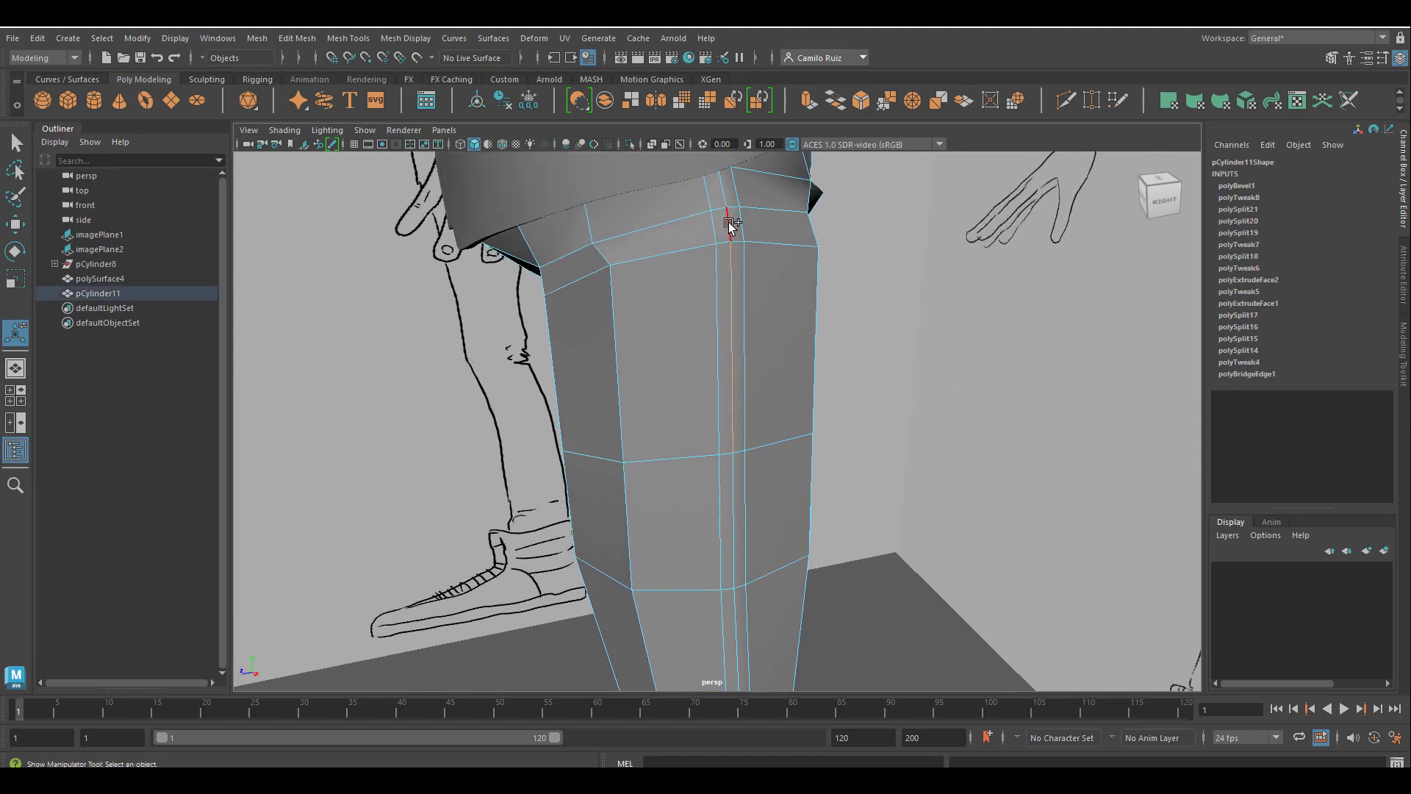
{"action": "left_click", "coordinate": [15, 224]}
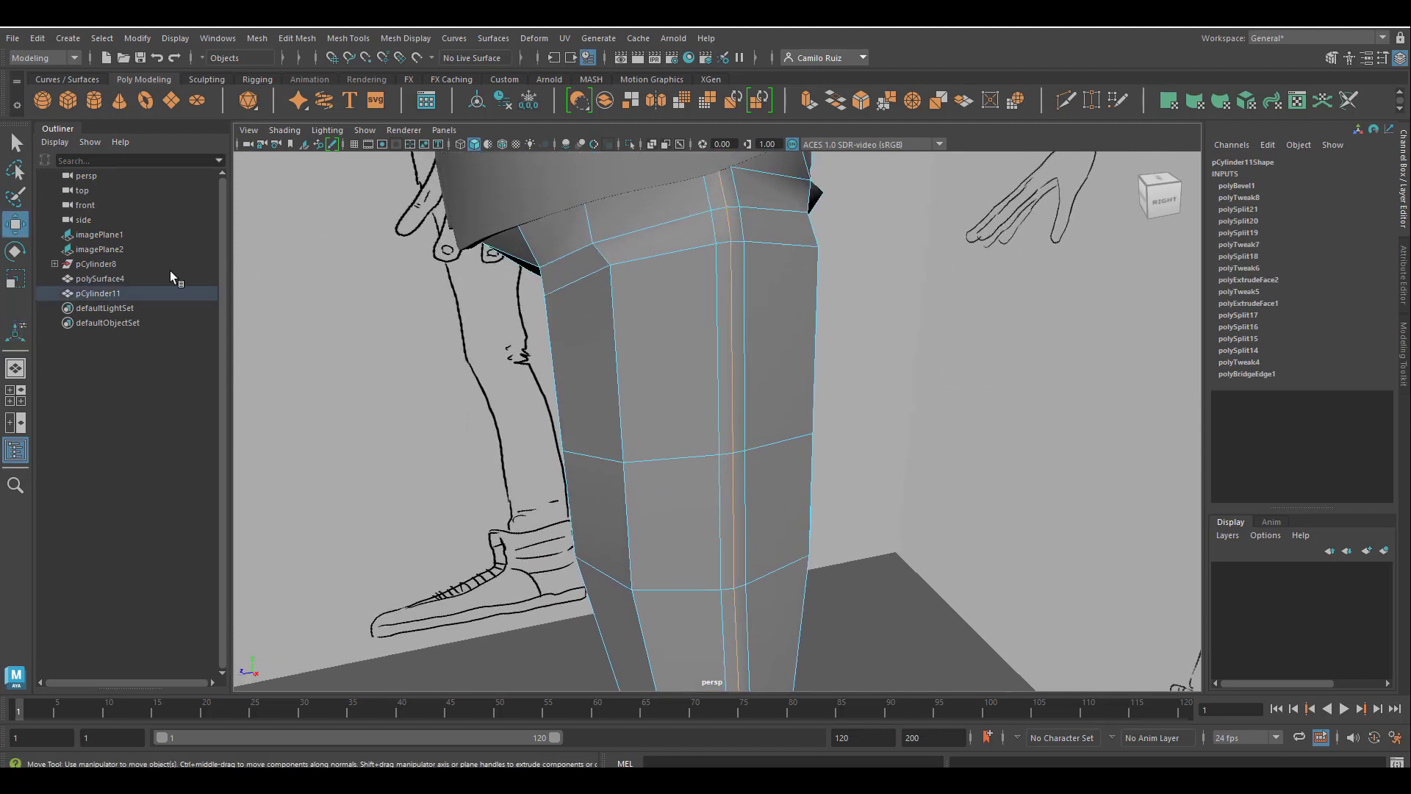
{"action": "left_click_drag", "start_coordinate": [440, 359], "coordinate": [548, 369], "text": "alt"}
{"action": "middle_click_drag", "start_coordinate": [768, 511], "coordinate": [638, 294], "text": "alt"}
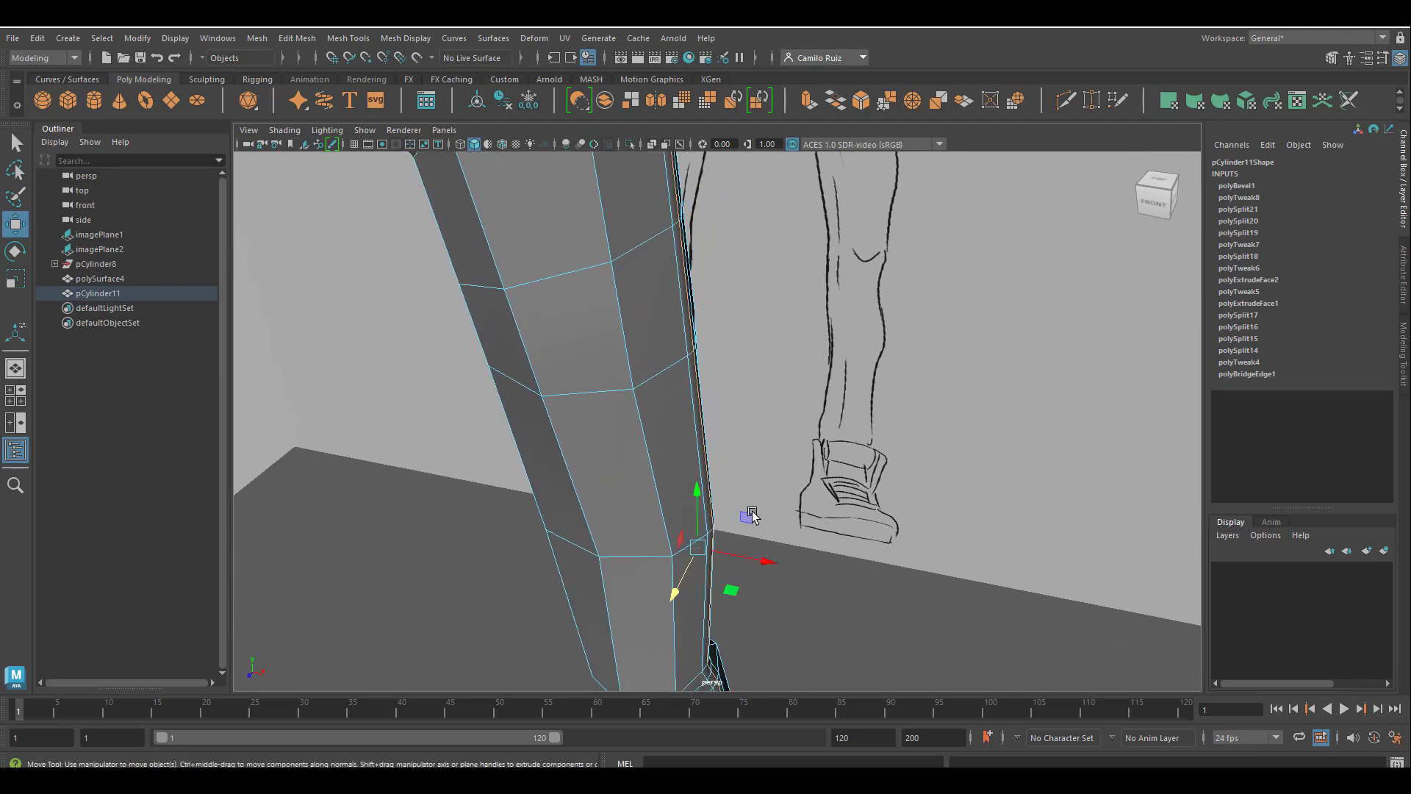
{"action": "middle_click_drag", "start_coordinate": [765, 558], "coordinate": [761, 560]}
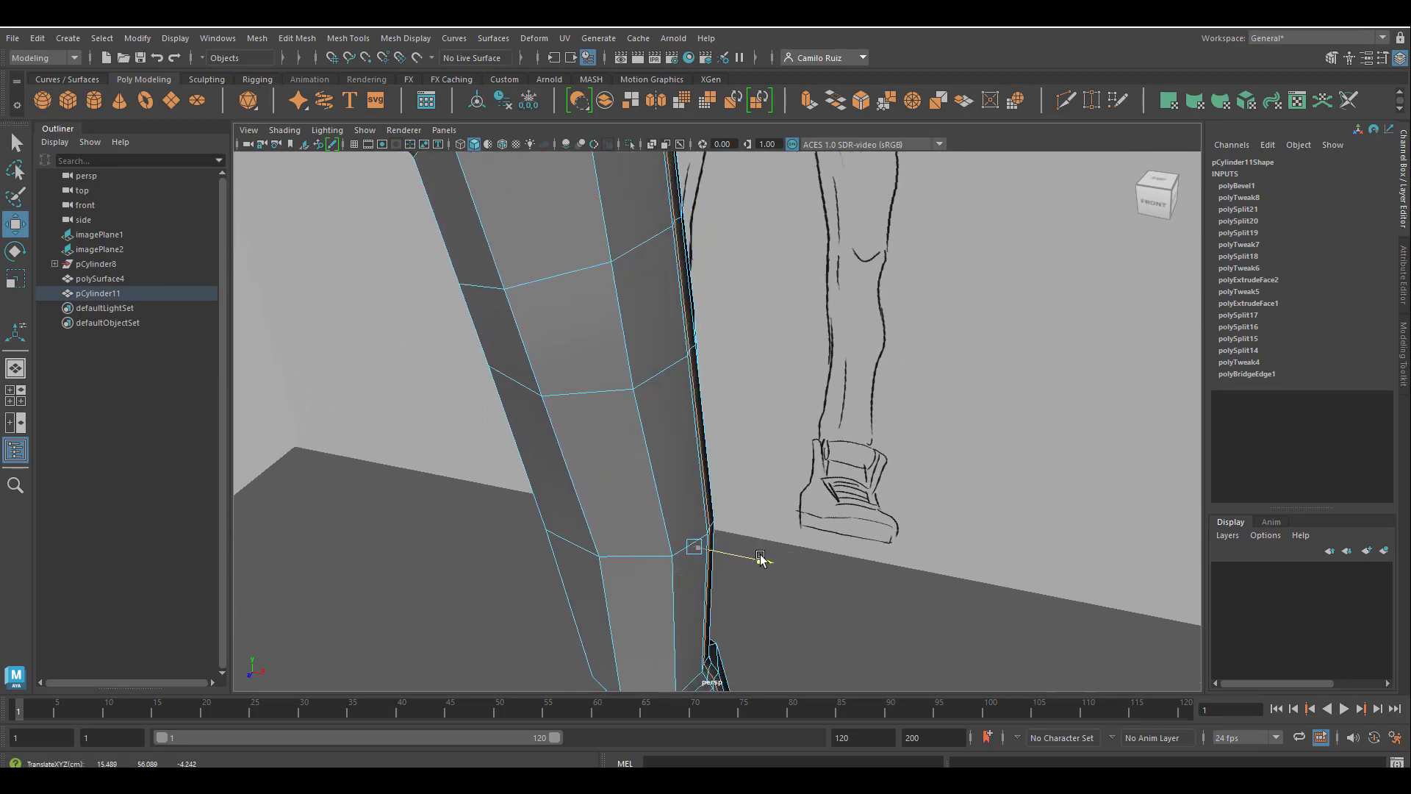
Select the two edge lines flanking the side seam and scale them closer together along the front-to-back axis.
{"action": "mouse_move", "coordinate": [742, 441]}
{"action": "left_mouse_down", "text": "alt"}
{"action": "mouse_move", "coordinate": [646, 444]}
{"action": "mouse_move", "coordinate": [693, 390]}
{"action": "mouse_move", "coordinate": [636, 402]}
{"action": "mouse_move", "coordinate": [730, 337]}
{"action": "mouse_move", "coordinate": [699, 431]}
{"action": "mouse_move", "coordinate": [727, 431]}
{"action": "left_mouse_up", "text": "alt"}
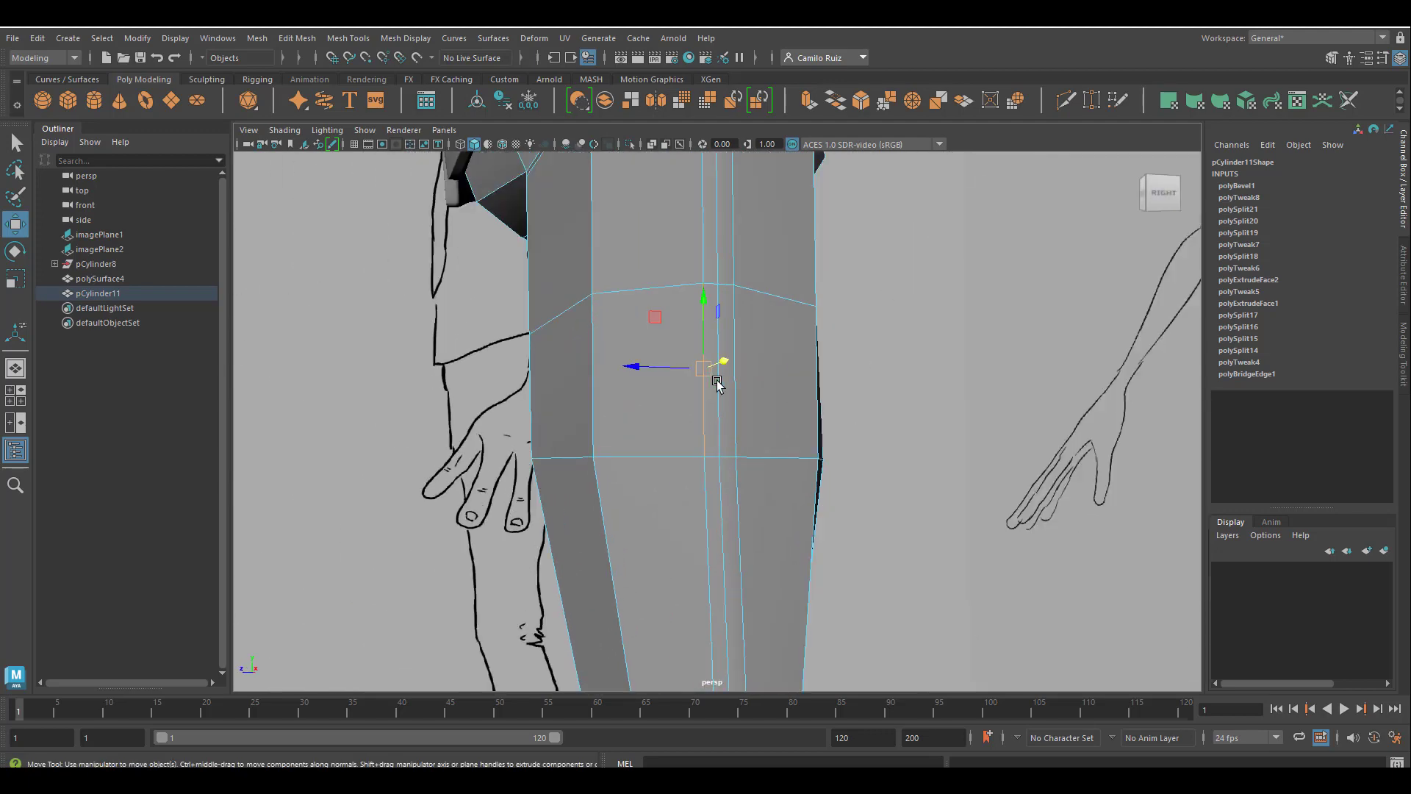
{"action": "left_click", "coordinate": [705, 472]}
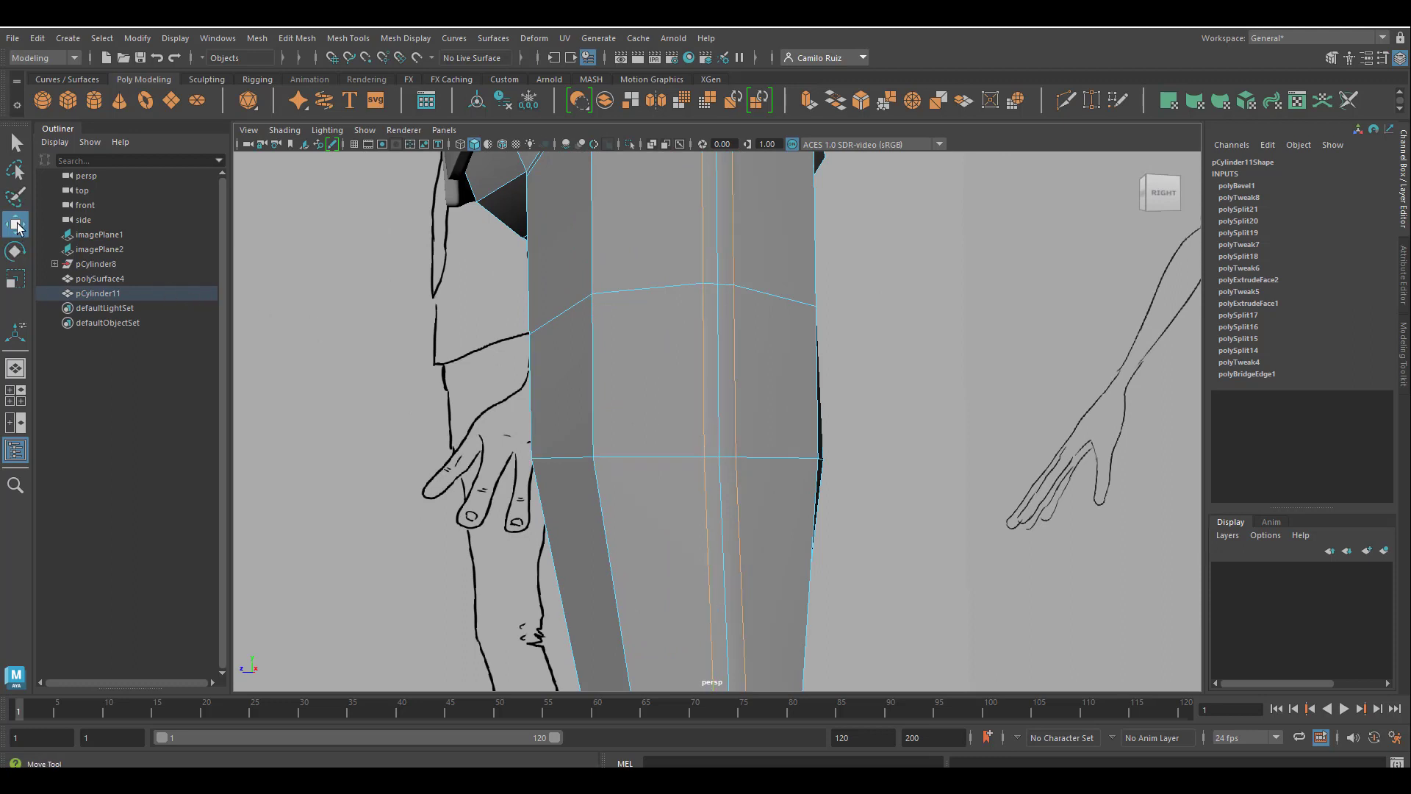
{"action": "scroll", "coordinate": [573, 330], "scroll_direction": "down", "scroll_amount": 6}
{"action": "scroll", "coordinate": [798, 586], "scroll_direction": "up", "scroll_amount": 1}
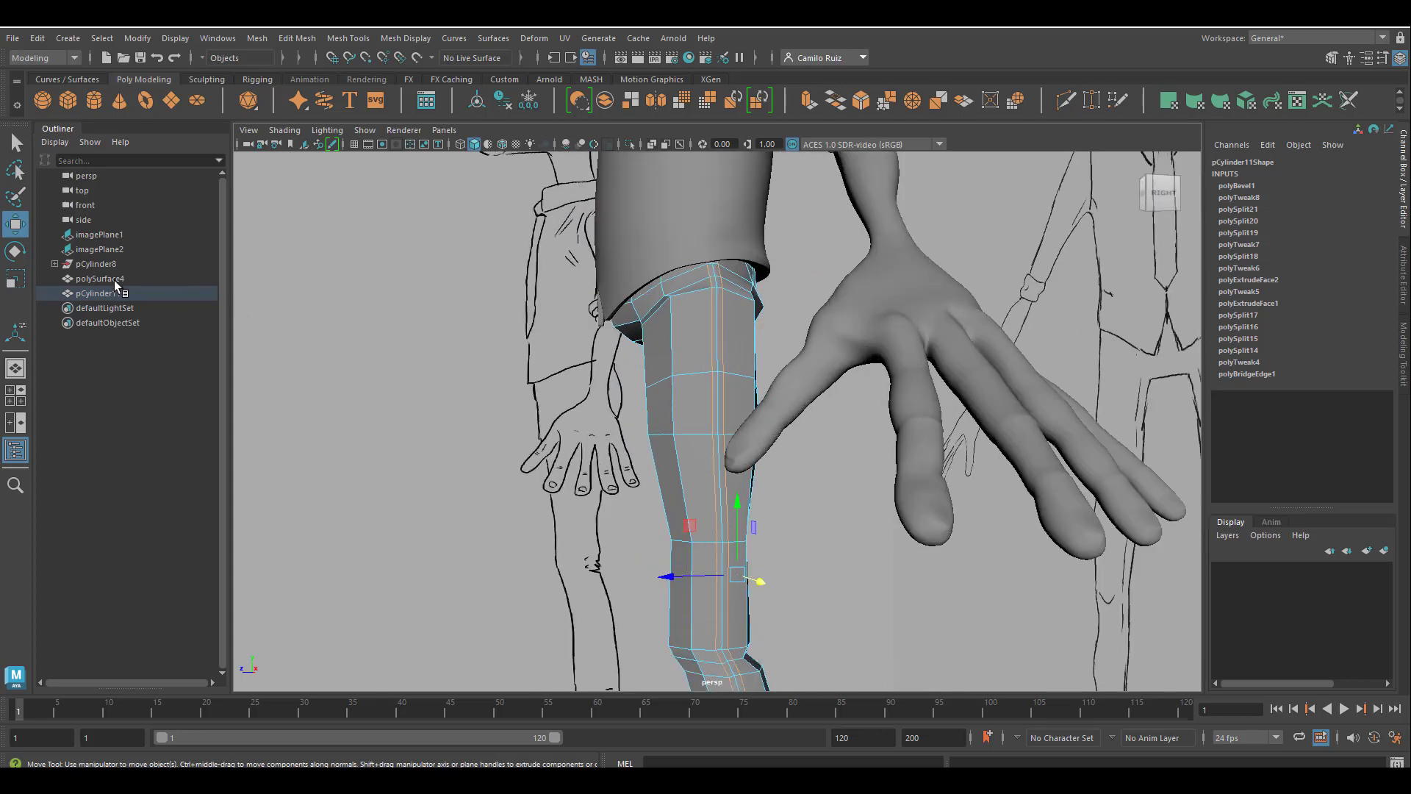
{"action": "left_click", "coordinate": [14, 279]}
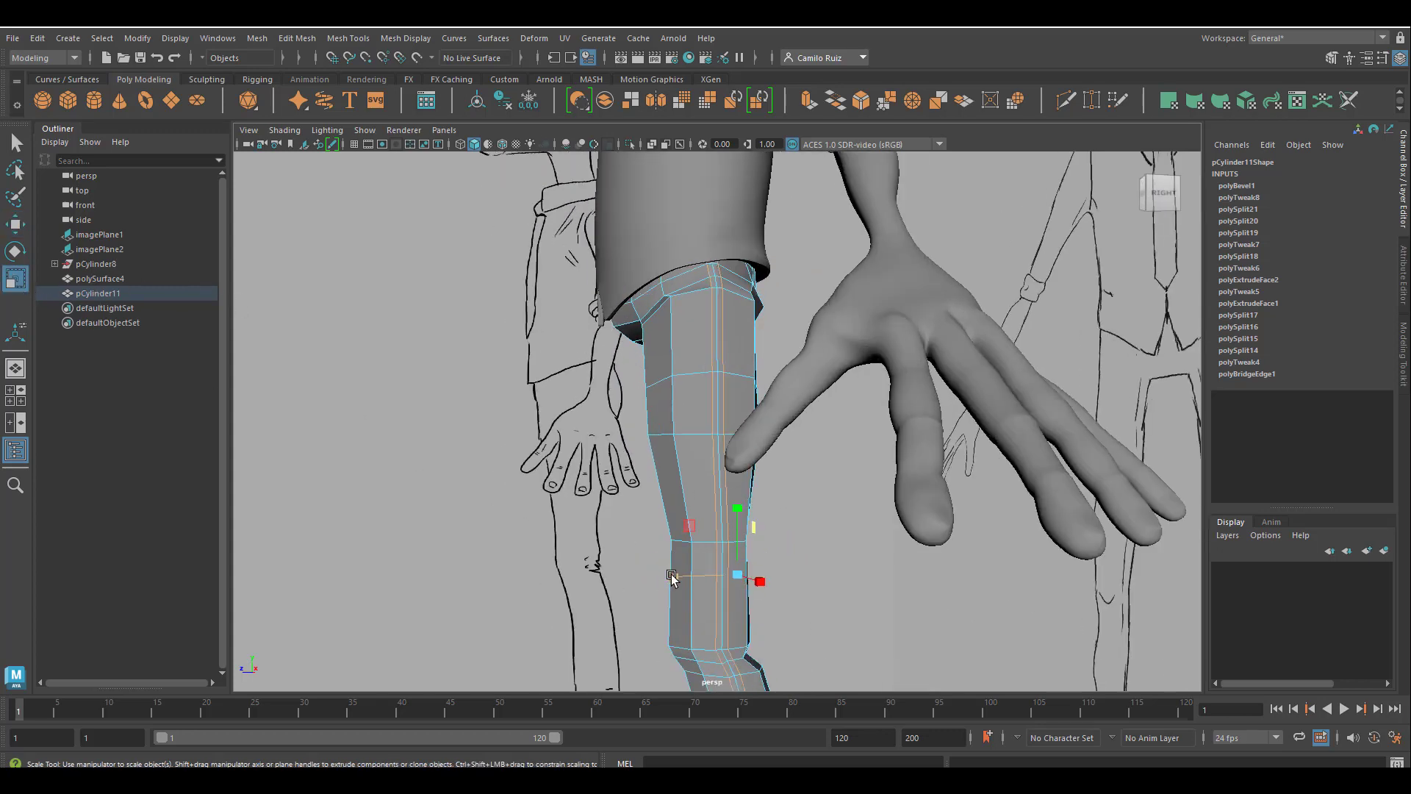
{"action": "left_click_drag", "start_coordinate": [671, 577], "coordinate": [702, 522]}
{"action": "key", "text": "ctrl+z"}
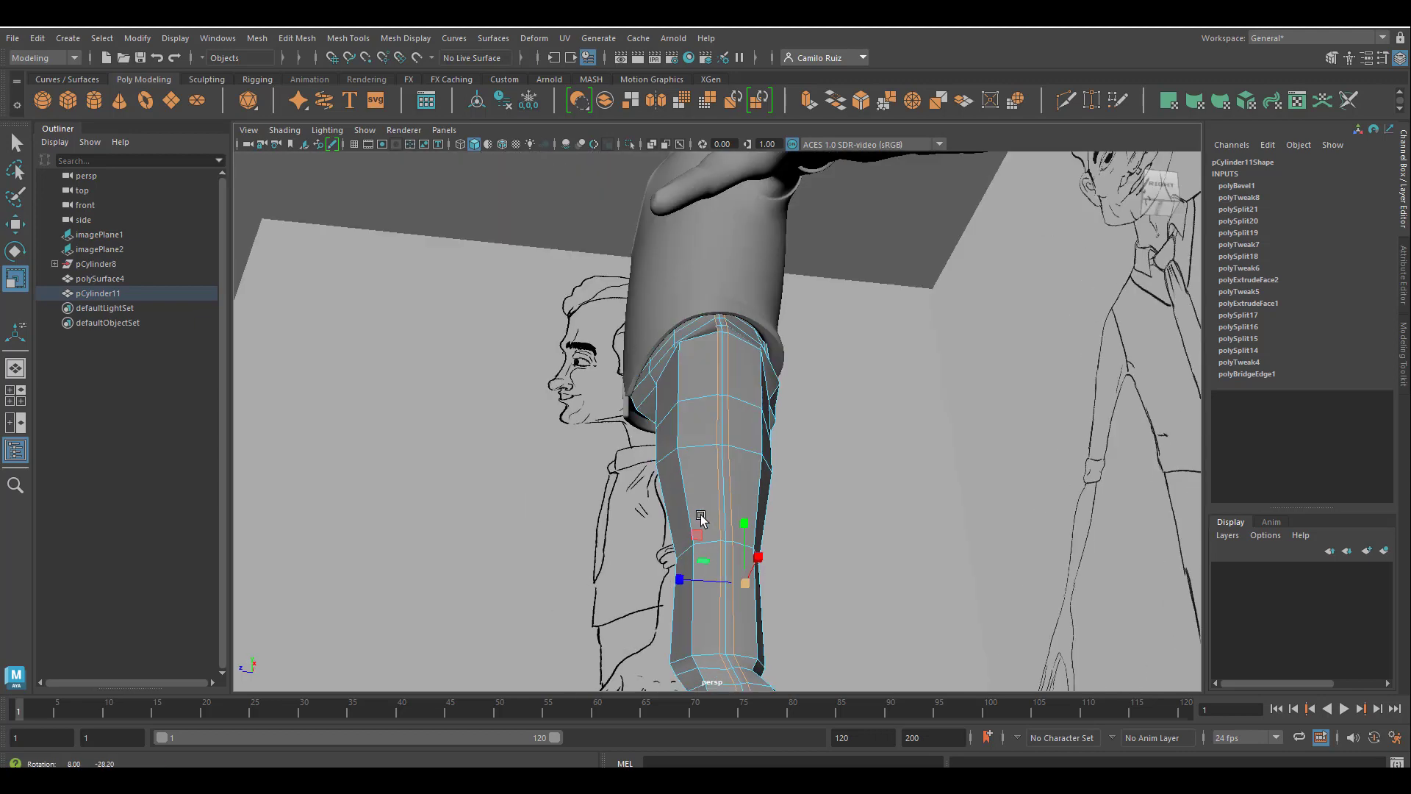
{"action": "middle_click_drag", "start_coordinate": [702, 523], "coordinate": [644, 258], "text": "alt"}
{"action": "right_click_drag", "start_coordinate": [644, 257], "coordinate": [620, 407], "text": "alt"}
{"action": "middle_click_drag", "start_coordinate": [620, 406], "coordinate": [678, 530], "text": "alt"}
{"action": "left_click_drag", "start_coordinate": [695, 485], "coordinate": [695, 488]}
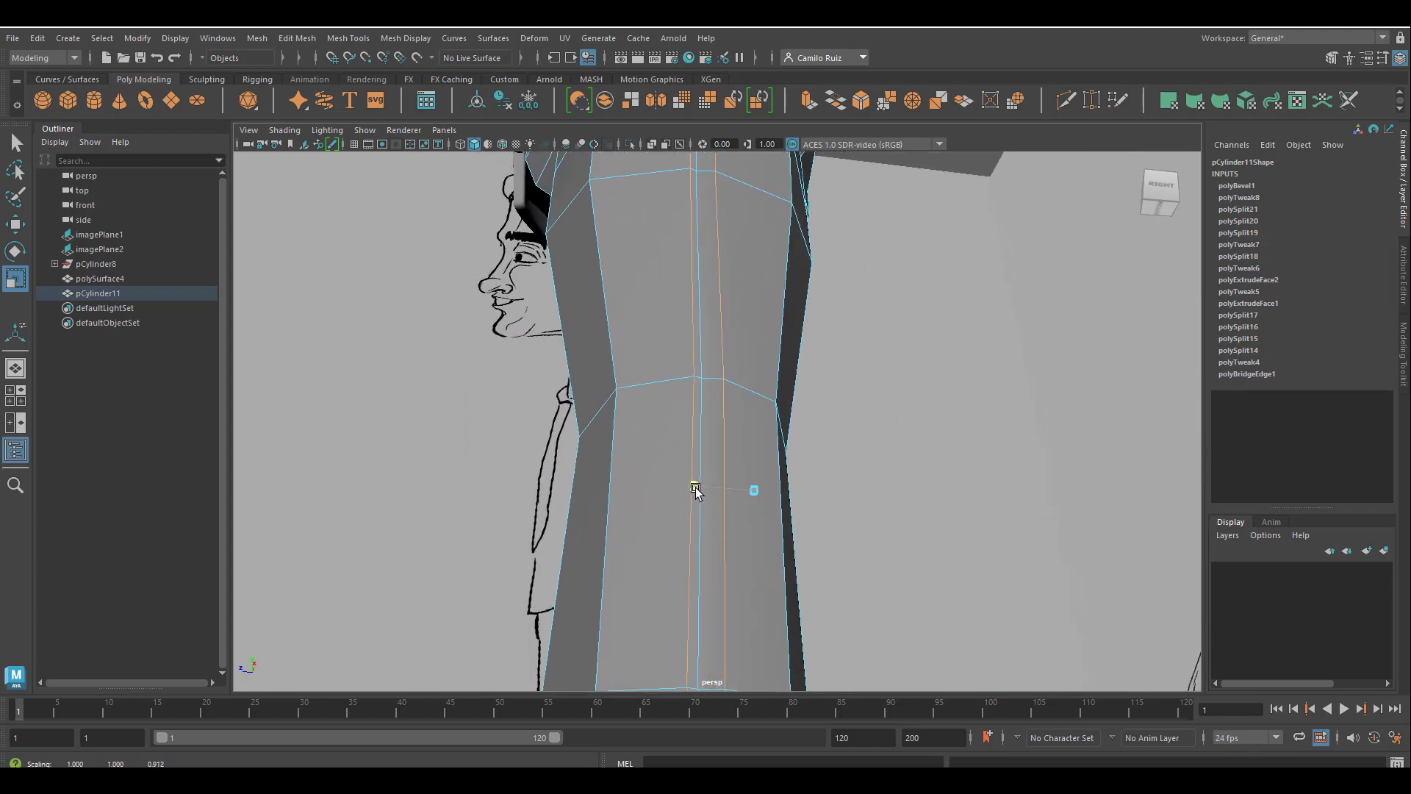
Restore the selection of the two lines flanking the side seam and adjust their position with the Move tool.
{"action": "mouse_move", "coordinate": [677, 286]}
{"action": "left_mouse_down", "text": "alt"}
{"action": "mouse_move", "coordinate": [699, 478]}
{"action": "mouse_move", "coordinate": [677, 382]}
{"action": "mouse_move", "coordinate": [713, 331]}
{"action": "mouse_move", "coordinate": [749, 462]}
{"action": "mouse_move", "coordinate": [731, 434]}
{"action": "mouse_move", "coordinate": [721, 460]}
{"action": "left_mouse_up", "text": "alt"}
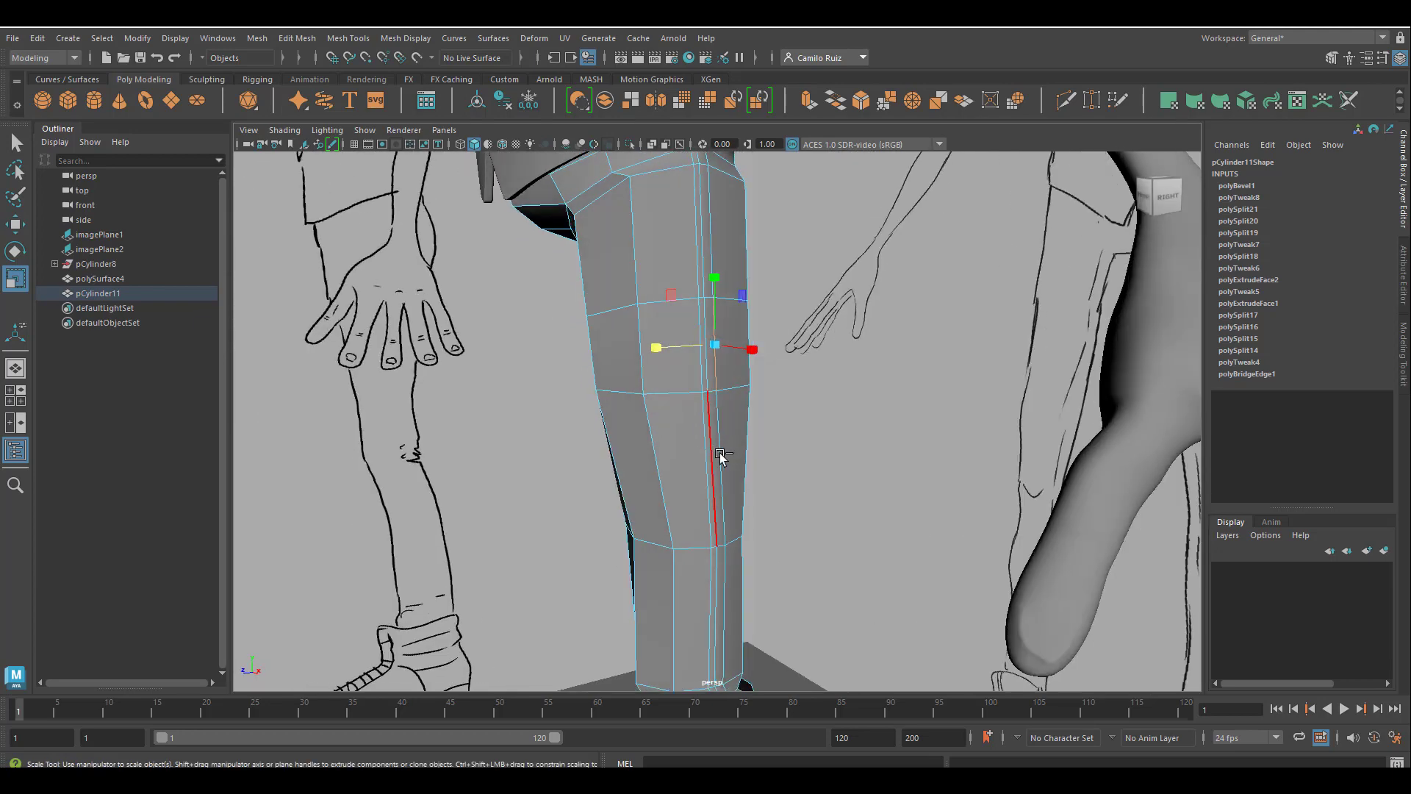
{"action": "key", "text": "ctrl+z"}
{"action": "left_click", "coordinate": [17, 222]}
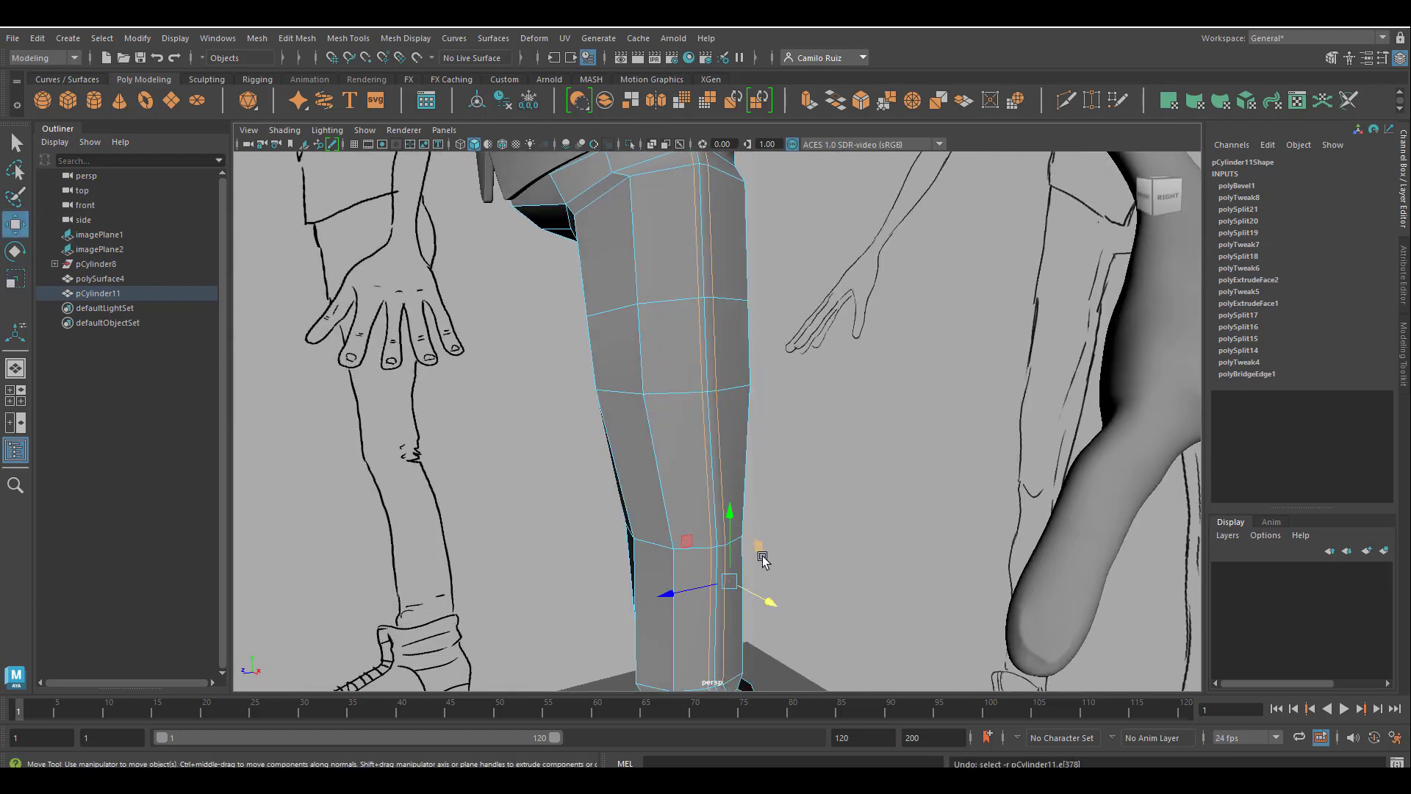
{"action": "left_click_drag", "start_coordinate": [766, 614], "coordinate": [749, 508]}
Clear the selection and inspect the side seam and knee on the smoothed trouser leg.
{"action": "right_click_drag", "start_coordinate": [651, 395], "coordinate": [718, 335]}
{"action": "mouse_move", "coordinate": [685, 330]}
{"action": "left_mouse_down", "text": "alt"}
{"action": "mouse_move", "coordinate": [787, 316]}
{"action": "mouse_move", "coordinate": [652, 262]}
{"action": "mouse_move", "coordinate": [717, 255]}
{"action": "mouse_move", "coordinate": [646, 235]}
{"action": "mouse_move", "coordinate": [530, 252]}
{"action": "mouse_move", "coordinate": [583, 284]}
{"action": "mouse_move", "coordinate": [748, 450]}
{"action": "mouse_move", "coordinate": [812, 252]}
{"action": "mouse_move", "coordinate": [765, 419]}
{"action": "mouse_move", "coordinate": [806, 584]}
{"action": "mouse_move", "coordinate": [850, 592]}
{"action": "mouse_move", "coordinate": [765, 346]}
{"action": "mouse_move", "coordinate": [791, 378]}
{"action": "mouse_move", "coordinate": [744, 385]}
{"action": "mouse_move", "coordinate": [746, 567]}
{"action": "mouse_move", "coordinate": [844, 542]}
{"action": "mouse_move", "coordinate": [714, 559]}
{"action": "mouse_move", "coordinate": [746, 526]}
{"action": "mouse_move", "coordinate": [745, 551]}
{"action": "left_mouse_up", "text": "alt"}
{"action": "left_click", "coordinate": [772, 356]}
{"action": "mouse_move", "coordinate": [724, 490]}
{"action": "left_mouse_down", "text": "alt"}
{"action": "mouse_move", "coordinate": [750, 522]}
{"action": "mouse_move", "coordinate": [812, 529]}
{"action": "mouse_move", "coordinate": [734, 529]}
{"action": "mouse_move", "coordinate": [734, 383]}
{"action": "mouse_move", "coordinate": [686, 510]}
{"action": "mouse_move", "coordinate": [649, 510]}
{"action": "mouse_move", "coordinate": [671, 520]}
{"action": "mouse_move", "coordinate": [661, 582]}
{"action": "mouse_move", "coordinate": [636, 589]}
{"action": "mouse_move", "coordinate": [721, 599]}
{"action": "mouse_move", "coordinate": [645, 561]}
{"action": "mouse_move", "coordinate": [691, 557]}
{"action": "mouse_move", "coordinate": [699, 532]}
{"action": "mouse_move", "coordinate": [636, 583]}
{"action": "mouse_move", "coordinate": [692, 478]}
{"action": "mouse_move", "coordinate": [750, 472]}
{"action": "mouse_move", "coordinate": [756, 485]}
{"action": "mouse_move", "coordinate": [678, 488]}
{"action": "left_mouse_up", "text": "alt"}
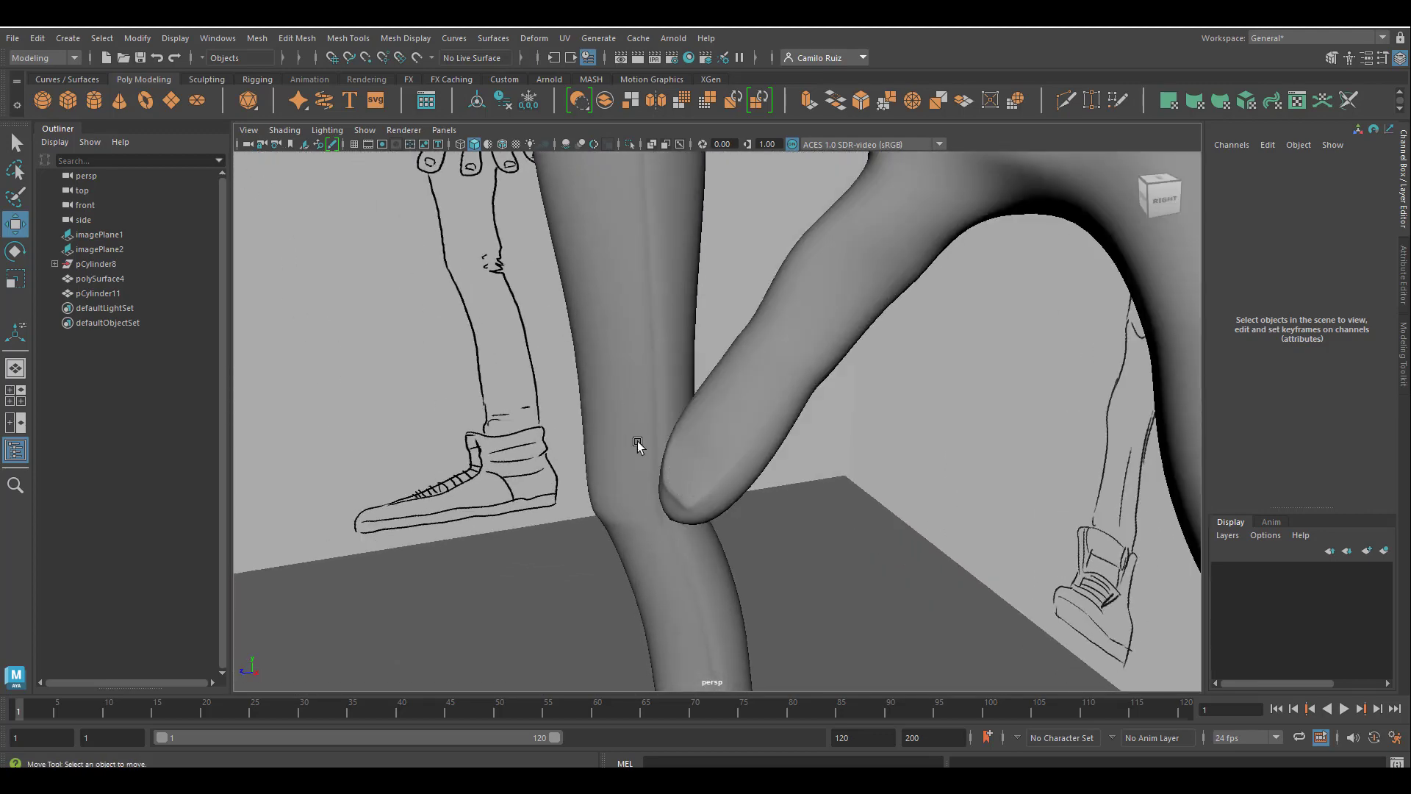
Display the selected trousers unsmoothed and insert a Multi-Cut edge loop around the lower part of the knee fold.
{"action": "mouse_move", "coordinate": [638, 445]}
{"action": "left_mouse_down", "text": "alt"}
{"action": "mouse_move", "coordinate": [661, 536]}
{"action": "mouse_move", "coordinate": [715, 488]}
{"action": "mouse_move", "coordinate": [746, 513]}
{"action": "mouse_move", "coordinate": [620, 463]}
{"action": "mouse_move", "coordinate": [683, 515]}
{"action": "mouse_move", "coordinate": [778, 485]}
{"action": "mouse_move", "coordinate": [743, 532]}
{"action": "mouse_move", "coordinate": [621, 482]}
{"action": "mouse_move", "coordinate": [559, 487]}
{"action": "left_mouse_up", "text": "alt"}
{"action": "left_click", "coordinate": [746, 512]}
{"action": "key", "text": "1"}
{"action": "scroll", "coordinate": [754, 533], "scroll_direction": "up", "scroll_amount": 5}
{"action": "mouse_move", "coordinate": [510, 185]}
{"action": "left_mouse_down", "text": "alt"}
{"action": "mouse_move", "coordinate": [633, 309]}
{"action": "mouse_move", "coordinate": [605, 403]}
{"action": "mouse_move", "coordinate": [580, 416]}
{"action": "left_mouse_up", "text": "alt"}
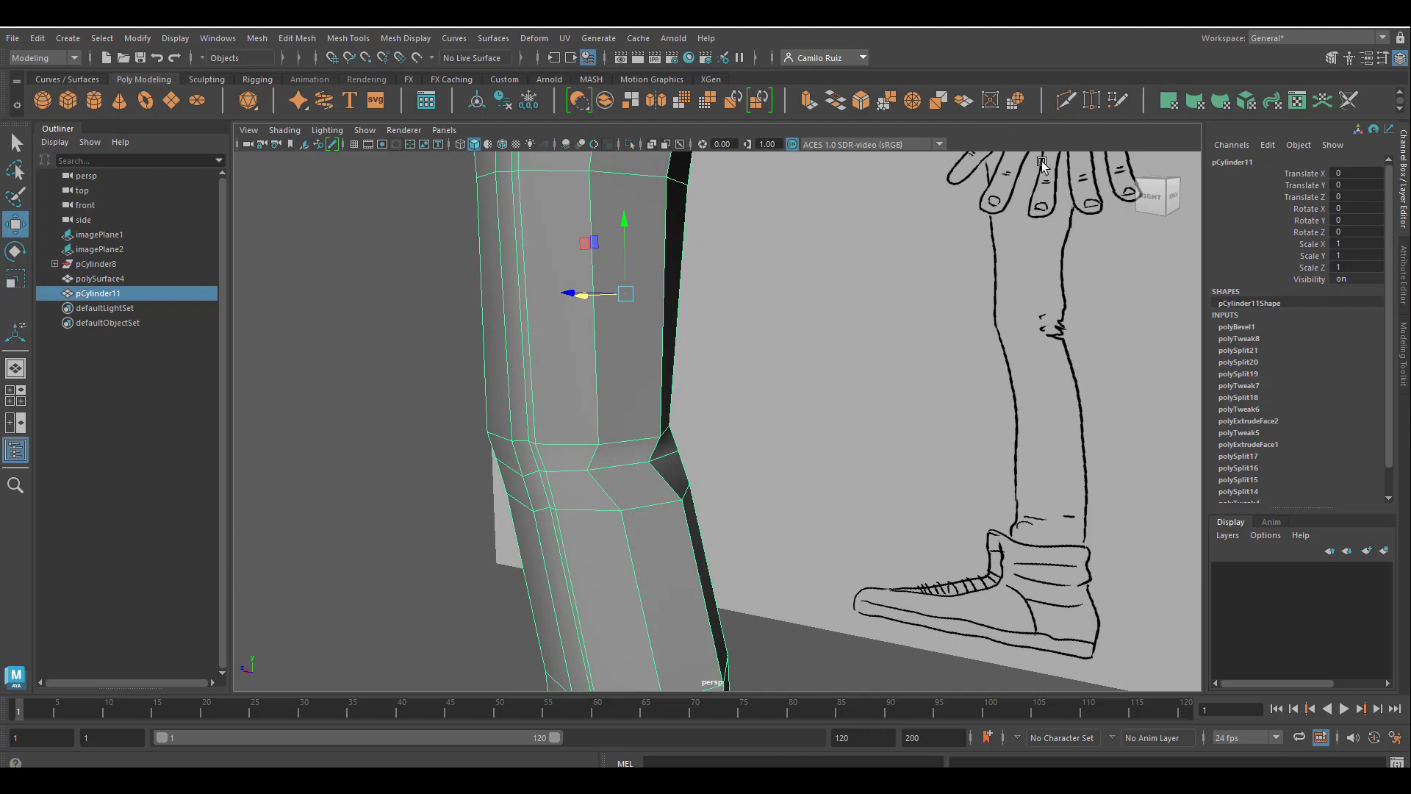
{"action": "left_click", "coordinate": [1065, 100]}
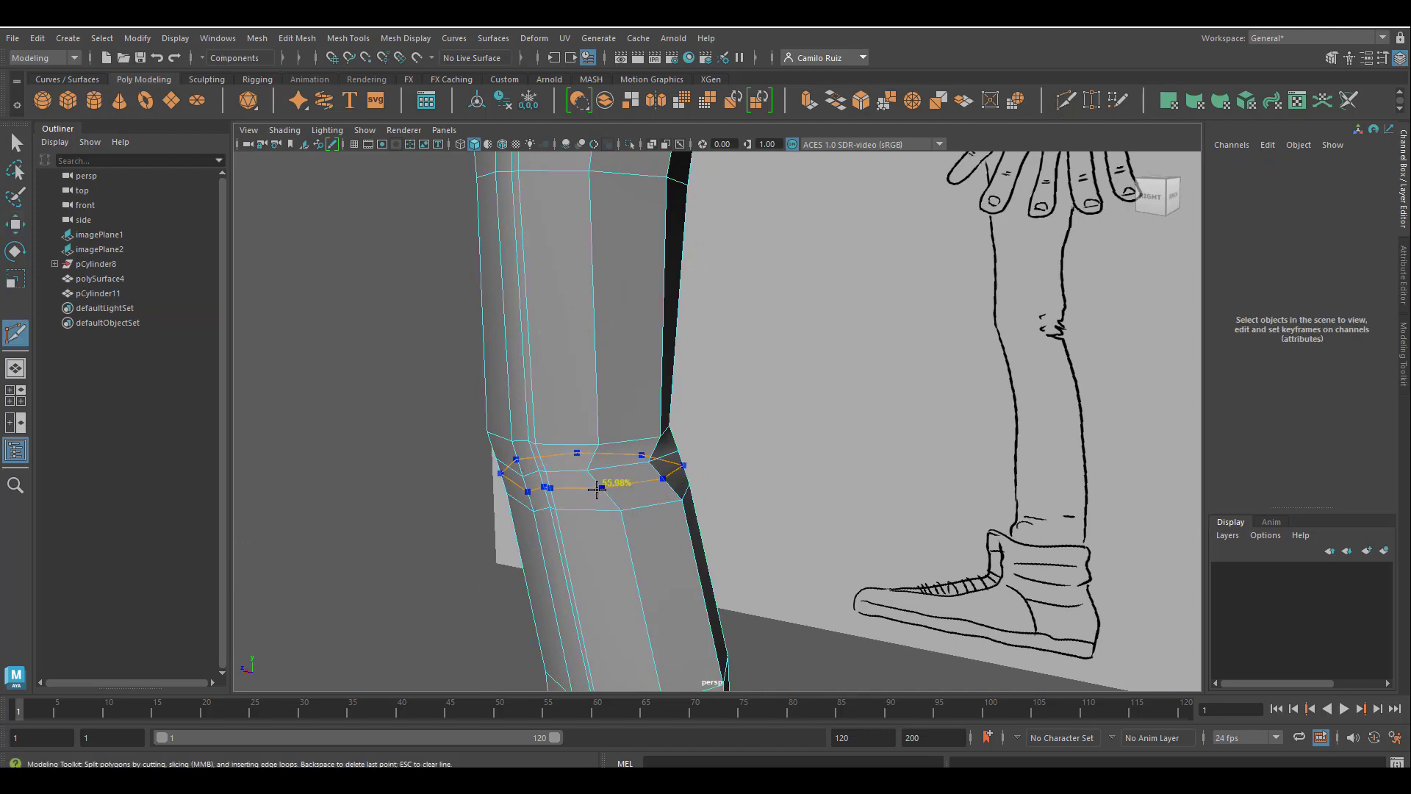
{"action": "mouse_move", "coordinate": [597, 488]}
{"action": "left_mouse_down", "text": "alt"}
{"action": "mouse_move", "coordinate": [683, 479]}
{"action": "mouse_move", "coordinate": [604, 439]}
{"action": "left_mouse_up", "text": "alt"}
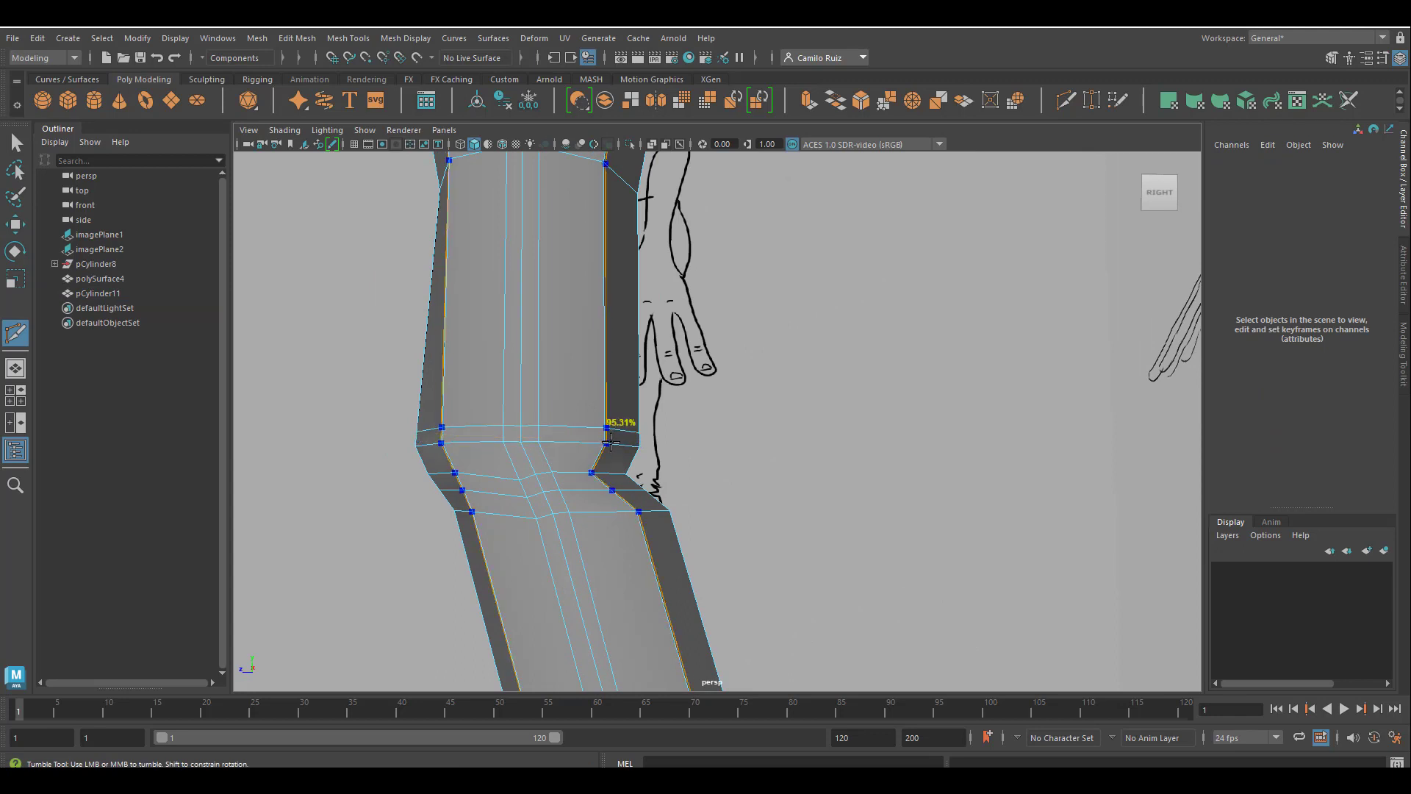
Insert two more edge loops around the leg close together, just above the knee crease.
{"action": "left_click", "coordinate": [604, 427]}
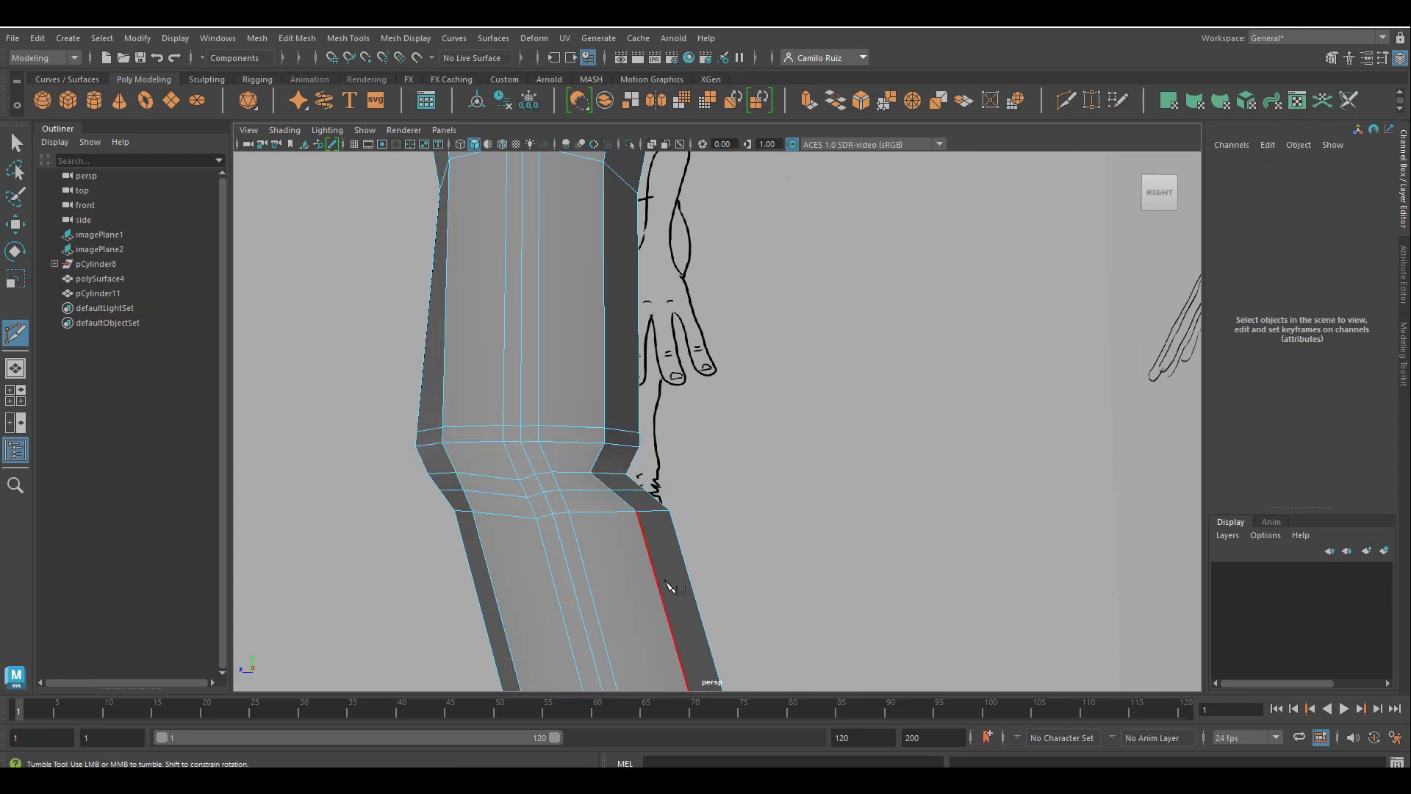
{"action": "middle_click_drag", "start_coordinate": [661, 559], "coordinate": [650, 449], "text": "alt"}
{"action": "left_click_drag", "start_coordinate": [650, 449], "coordinate": [638, 416], "text": "alt"}
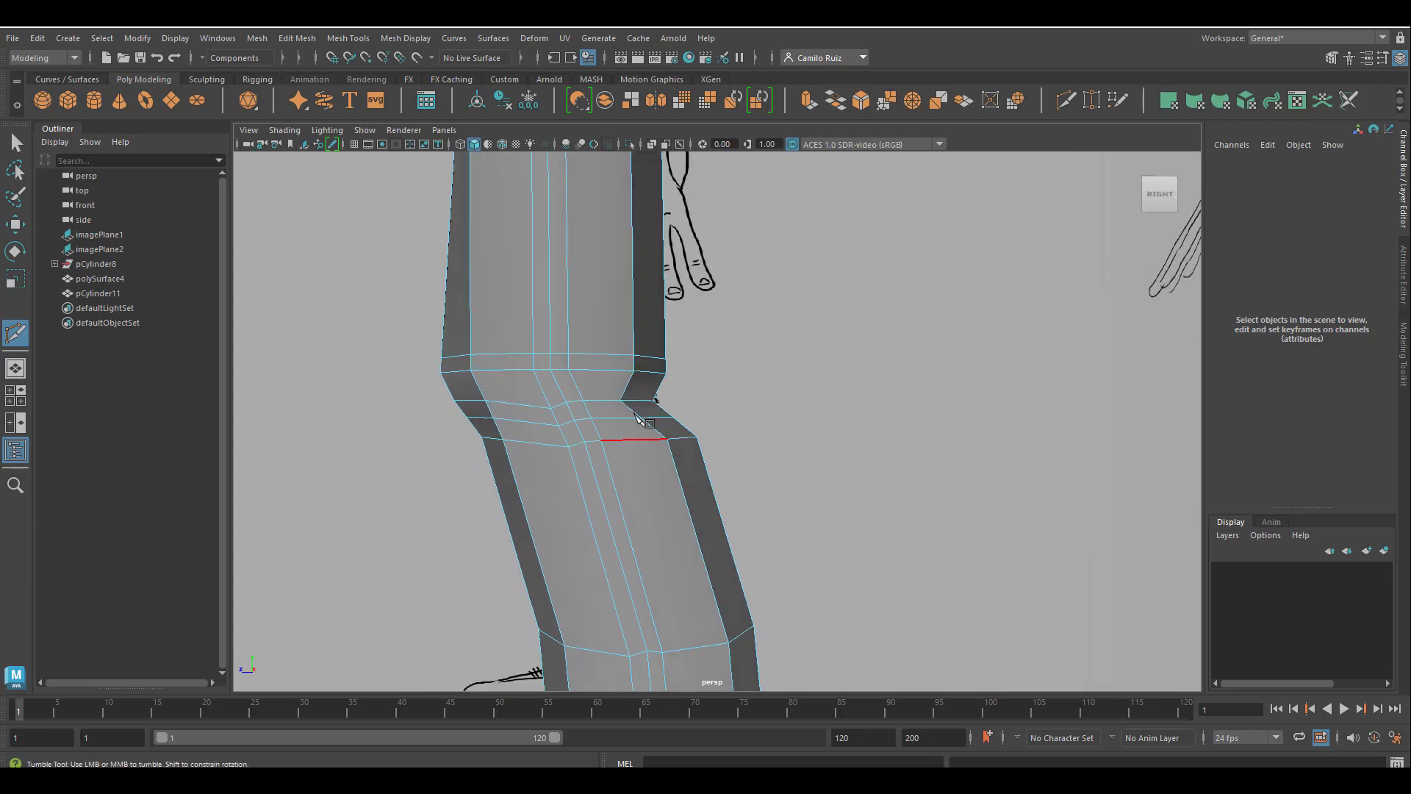
{"action": "left_click", "coordinate": [633, 342]}
{"action": "middle_click_drag", "start_coordinate": [642, 432], "coordinate": [650, 491], "text": "alt"}
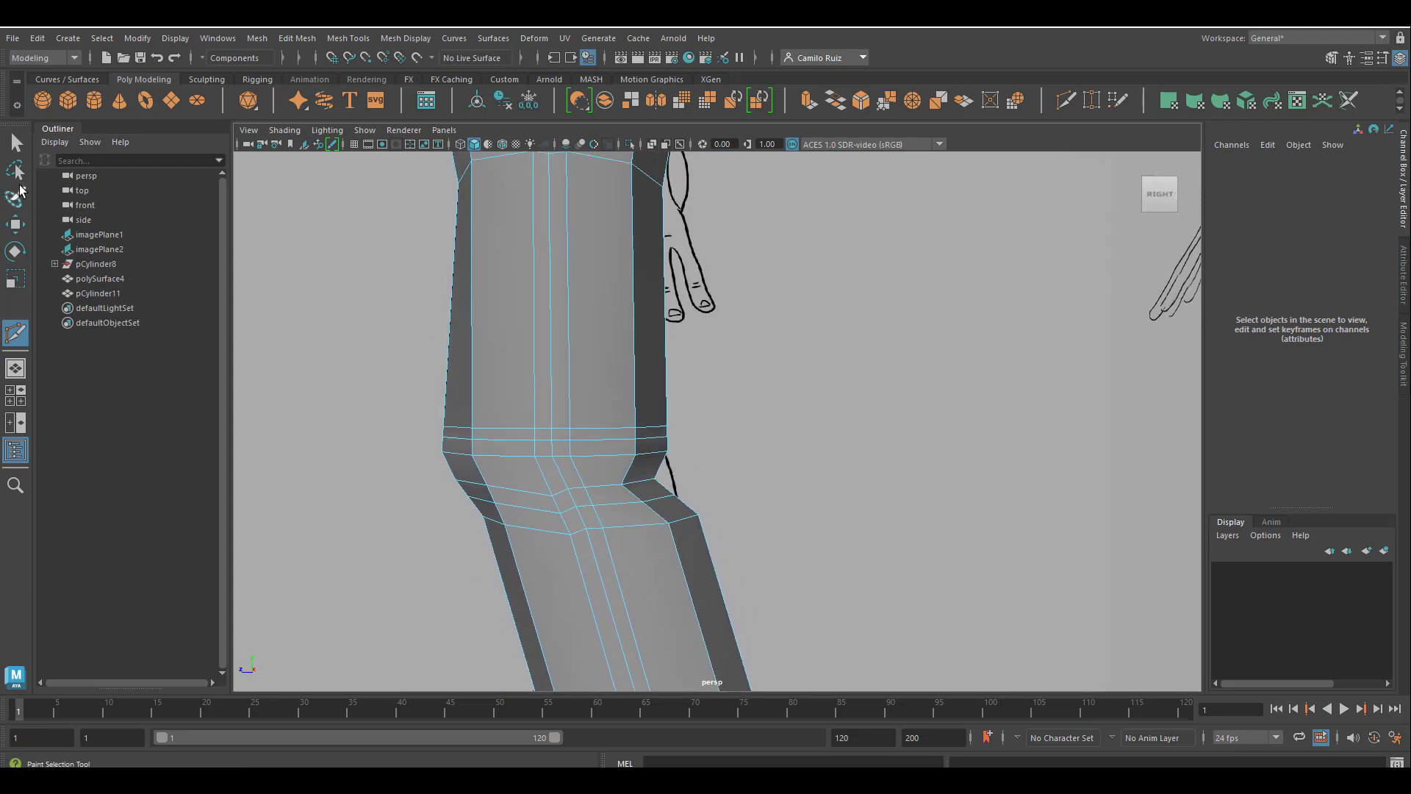
Select the middle edge loop above the knee and the loop below the crease and scale them outward into folds.
{"action": "left_click", "coordinate": [15, 143]}
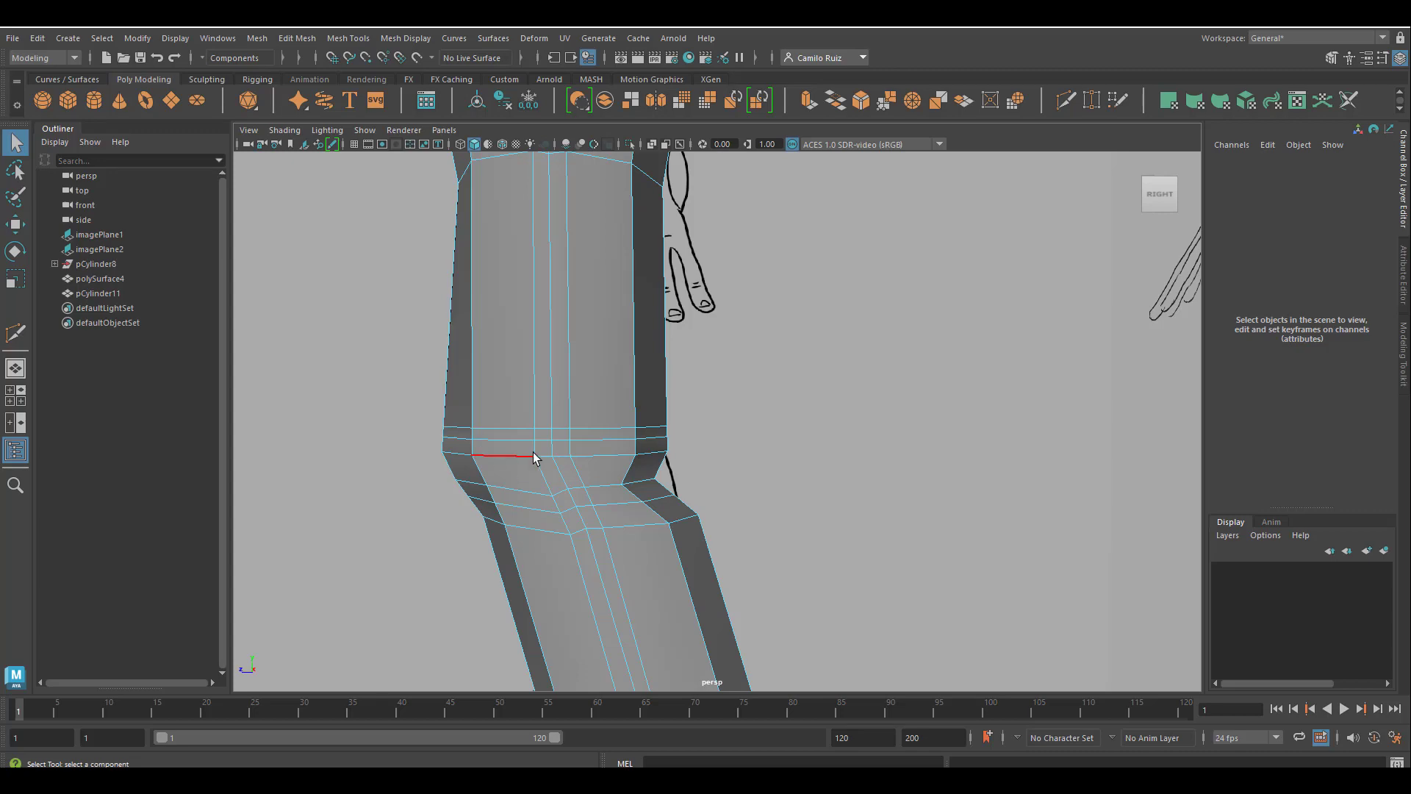
{"action": "left_click", "coordinate": [590, 438]}
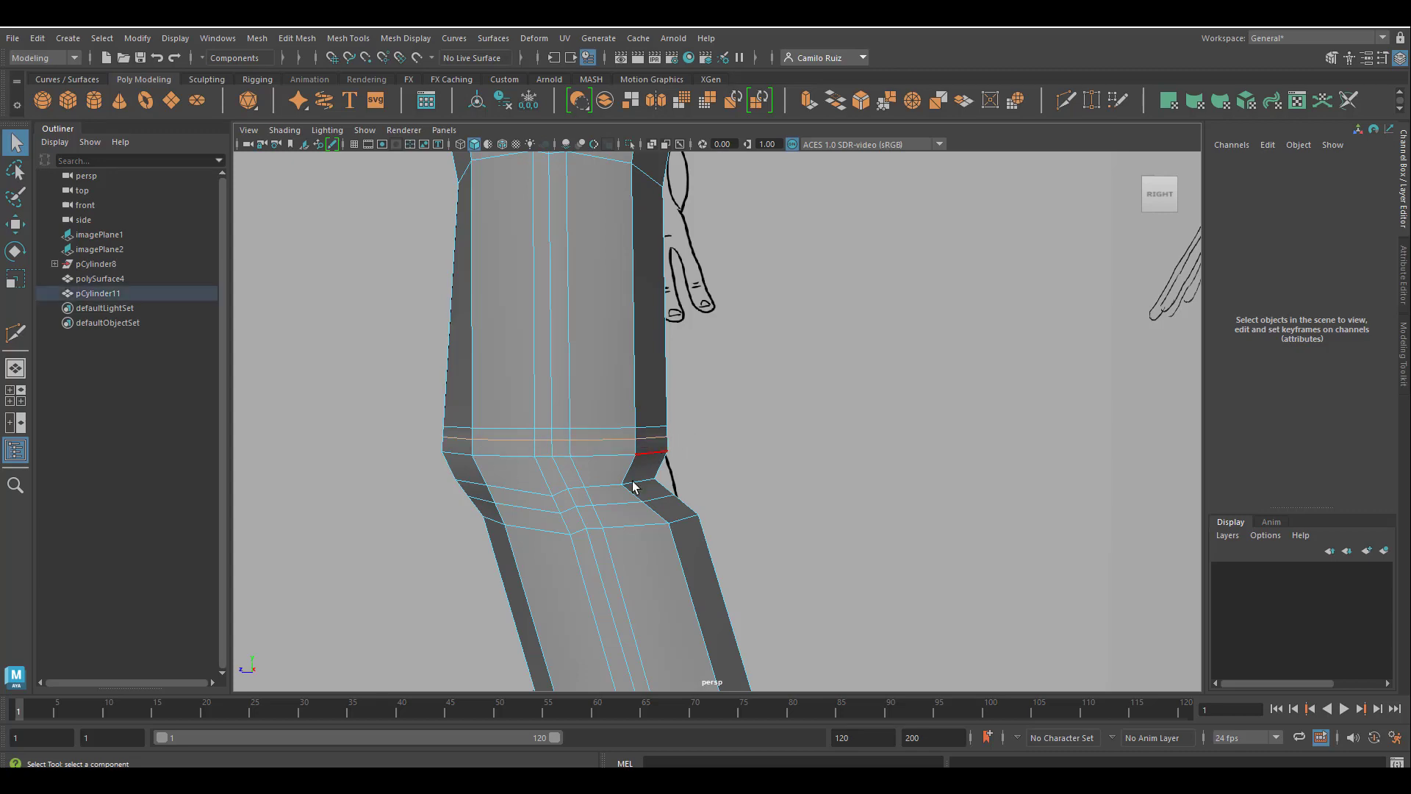
{"action": "left_click_drag", "start_coordinate": [593, 528], "coordinate": [621, 542], "text": "alt"}
{"action": "left_click", "coordinate": [20, 281]}
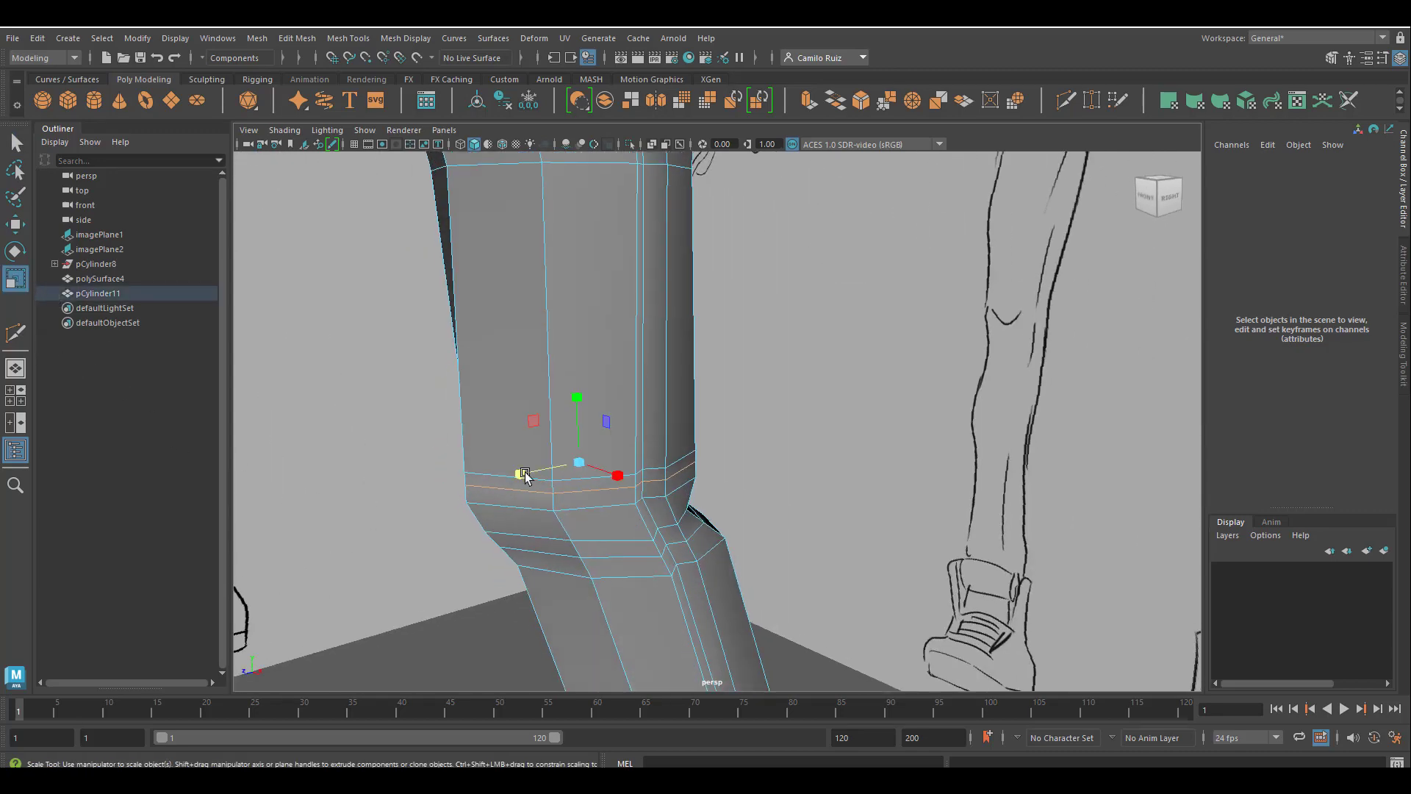
{"action": "mouse_move", "coordinate": [573, 456]}
{"action": "left_mouse_down"}
{"action": "mouse_move", "coordinate": [586, 468]}
{"action": "mouse_move", "coordinate": [535, 504]}
{"action": "mouse_move", "coordinate": [619, 517]}
{"action": "mouse_move", "coordinate": [593, 491]}
{"action": "mouse_move", "coordinate": [737, 506]}
{"action": "mouse_move", "coordinate": [674, 494]}
{"action": "mouse_move", "coordinate": [676, 538]}
{"action": "mouse_move", "coordinate": [675, 525]}
{"action": "mouse_move", "coordinate": [584, 512]}
{"action": "mouse_move", "coordinate": [657, 514]}
{"action": "mouse_move", "coordinate": [655, 476]}
{"action": "left_mouse_up"}
{"action": "double_click", "coordinate": [616, 515]}
Select the edge loop directly above the upper knee fold and scale it slightly inward.
{"action": "left_click", "coordinate": [671, 461]}
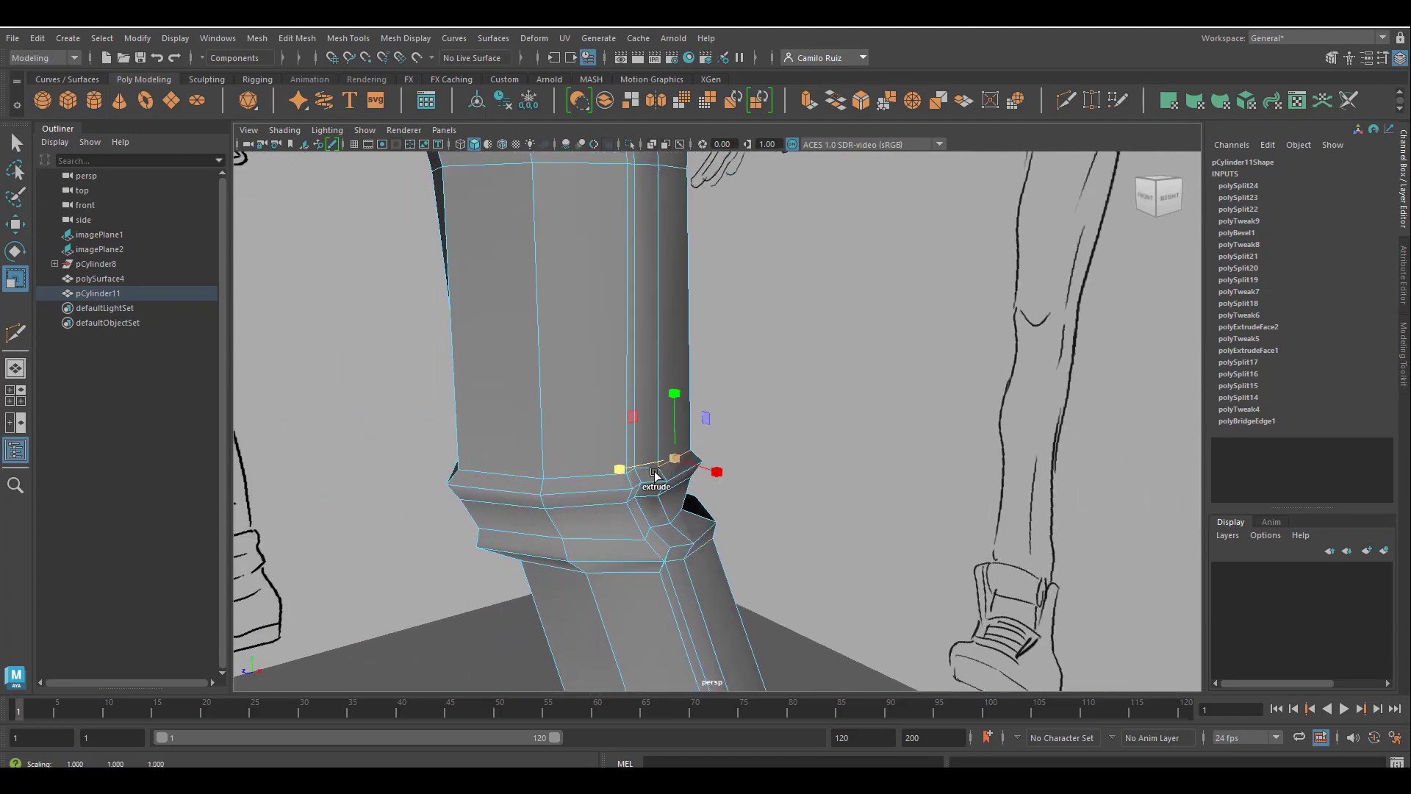
{"action": "left_click", "coordinate": [558, 479], "text": "shift"}
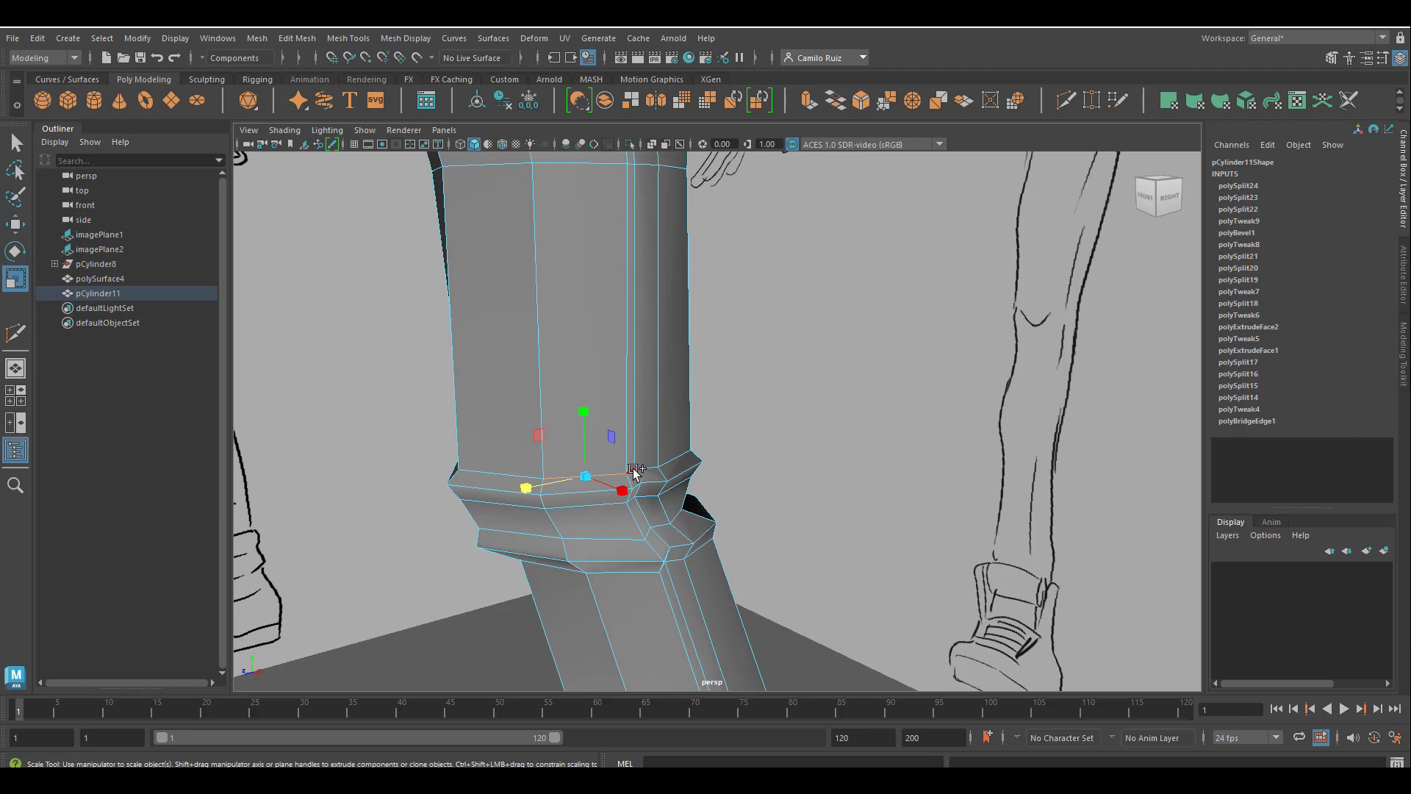
{"action": "left_click", "coordinate": [636, 472], "text": "shift"}
{"action": "left_click", "coordinate": [634, 476]}
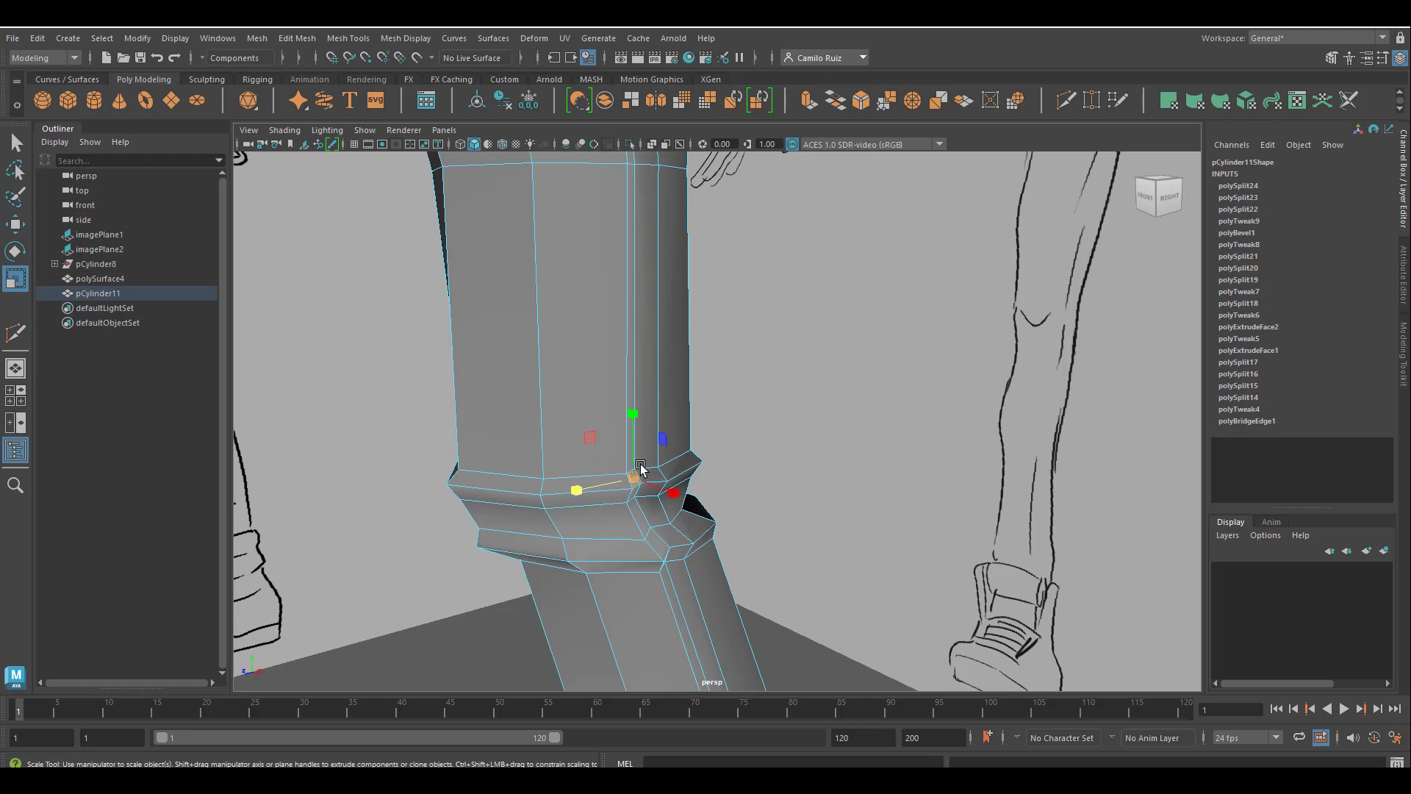
{"action": "left_click", "coordinate": [523, 478]}
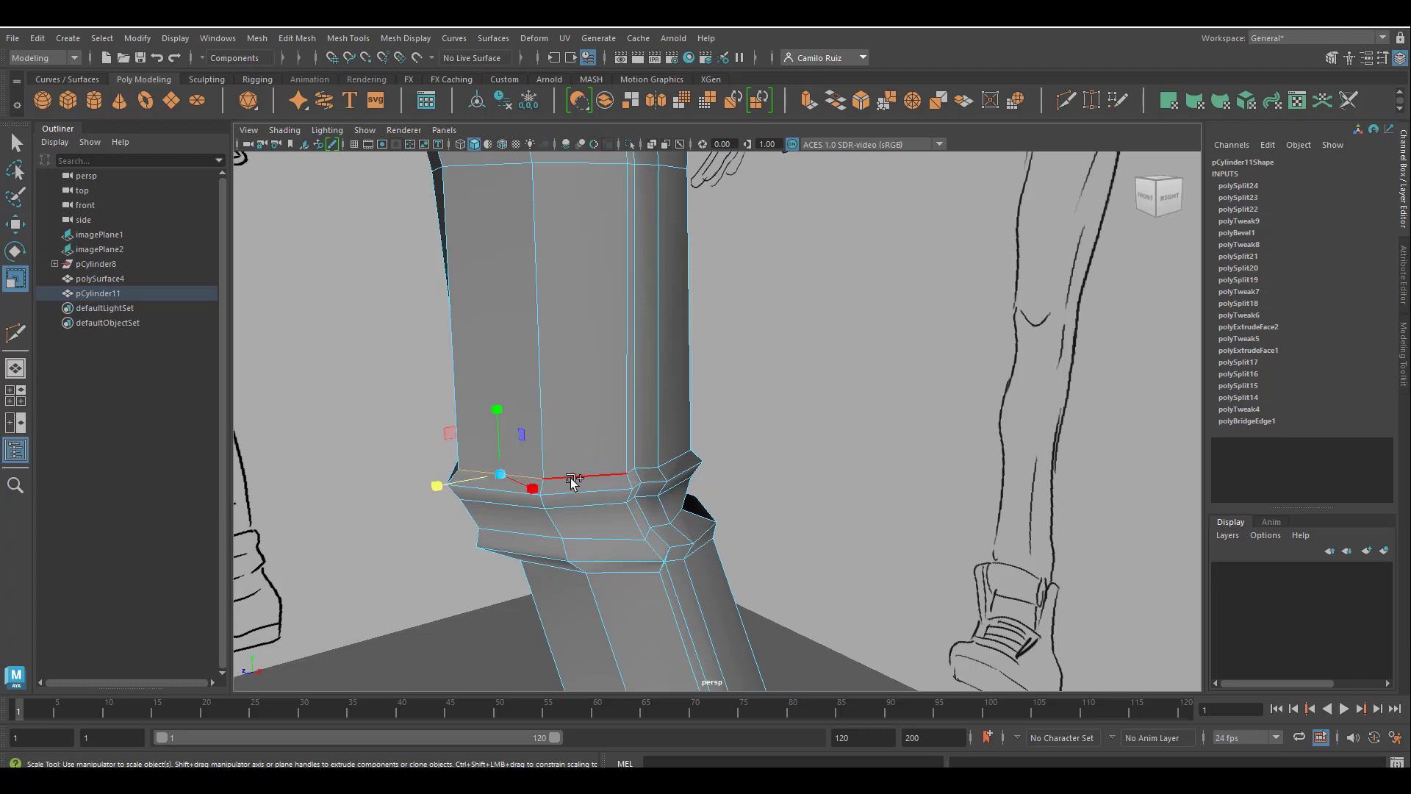
{"action": "left_click", "coordinate": [573, 479], "text": "shift"}
{"action": "left_click_drag", "start_coordinate": [588, 448], "coordinate": [571, 447]}
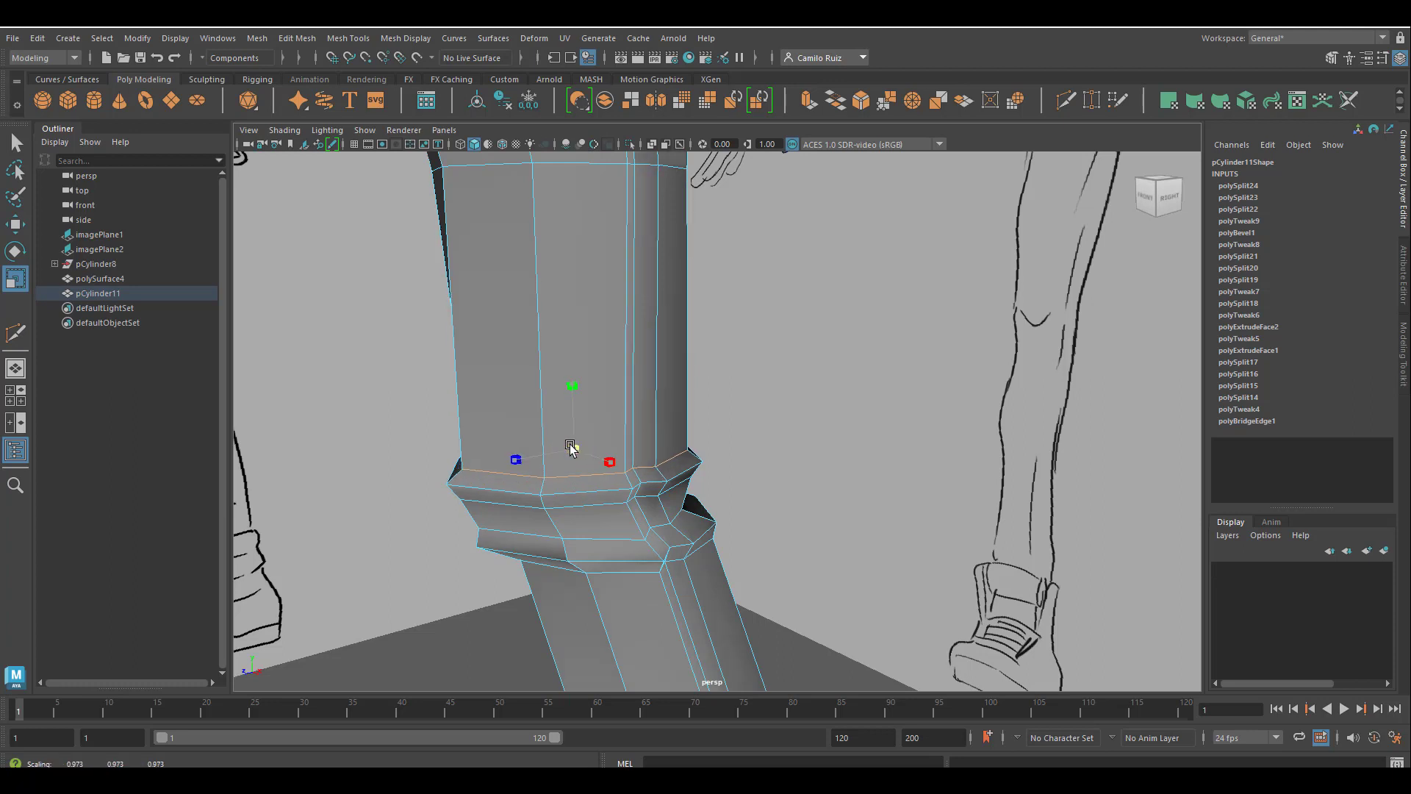
Select the ring of faces between the two knee folds, scale it slightly smaller and compress it vertically.
{"action": "left_click", "coordinate": [531, 527]}
{"action": "double_click", "coordinate": [587, 523], "text": "shift"}
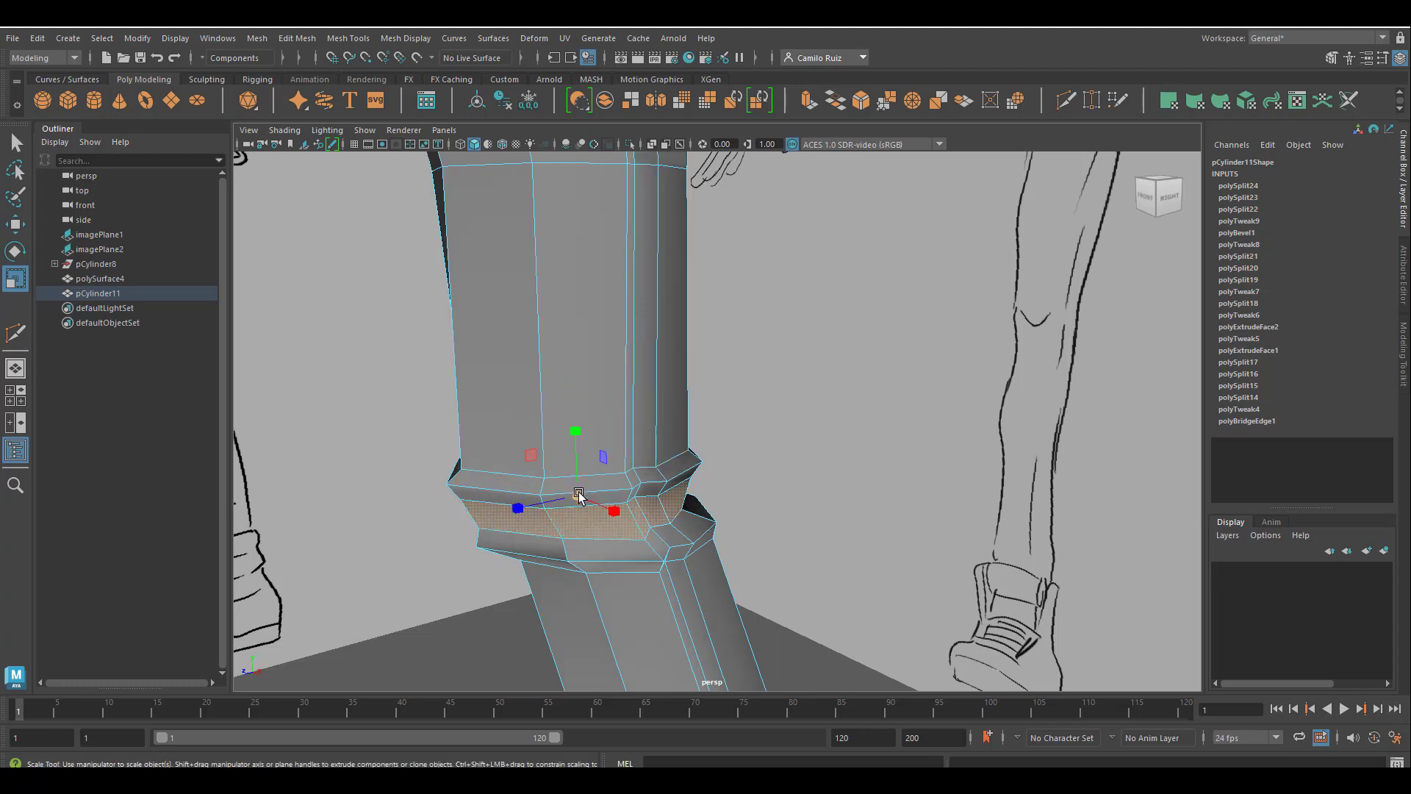
{"action": "left_click_drag", "start_coordinate": [578, 498], "coordinate": [574, 495]}
{"action": "left_click_drag", "start_coordinate": [585, 432], "coordinate": [585, 452]}
{"action": "mouse_move", "coordinate": [616, 540]}
{"action": "left_mouse_down", "text": "alt"}
{"action": "mouse_move", "coordinate": [576, 539]}
{"action": "mouse_move", "coordinate": [614, 520]}
{"action": "left_mouse_up", "text": "alt"}
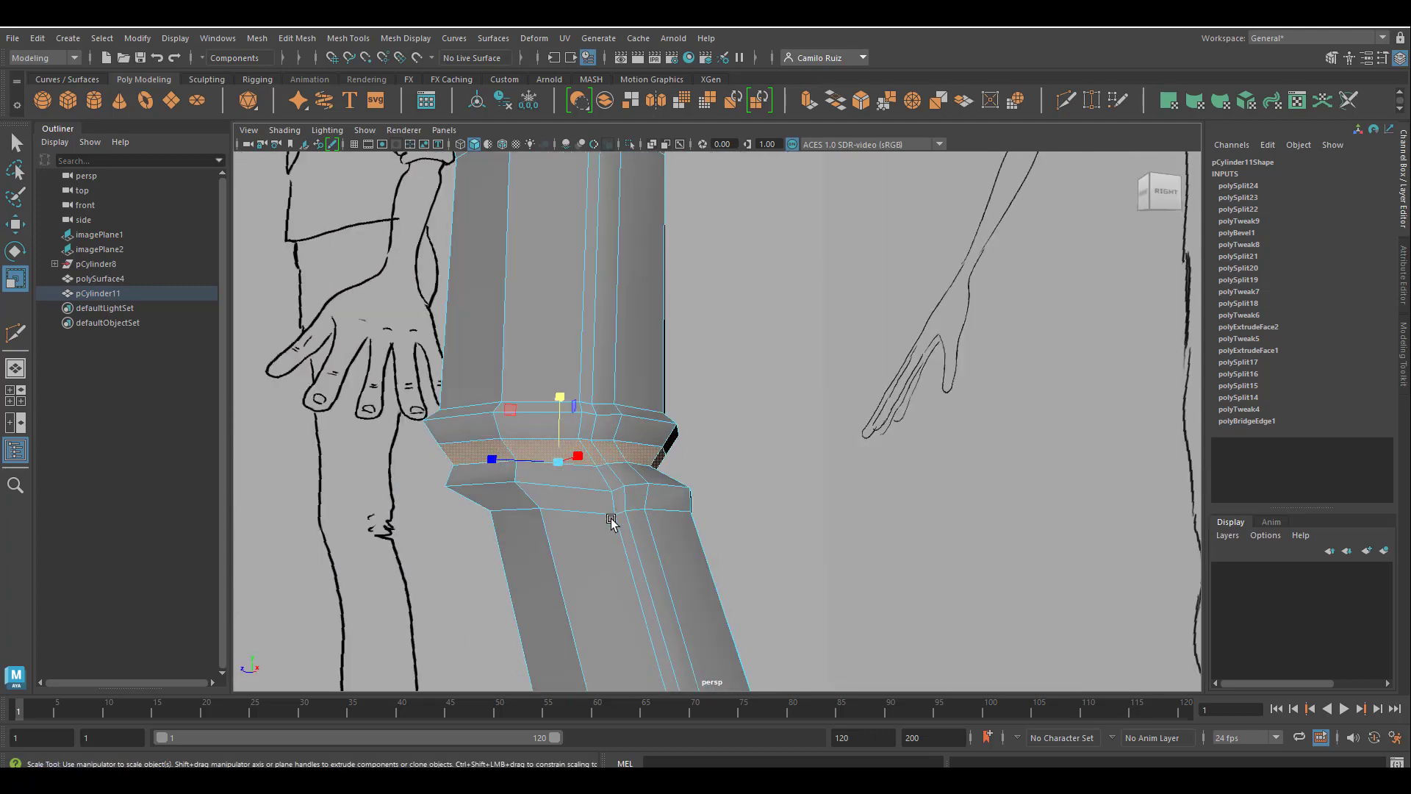
Show the trousers smoothed, return to object selection and inspect the knee folds against the side reference.
{"action": "scroll", "coordinate": [625, 525], "scroll_direction": "down", "scroll_amount": 6}
{"action": "mouse_move", "coordinate": [630, 527]}
{"action": "middle_mouse_down", "text": "alt"}
{"action": "mouse_move", "coordinate": [647, 398]}
{"action": "mouse_move", "coordinate": [649, 422]}
{"action": "middle_mouse_up", "text": "alt"}
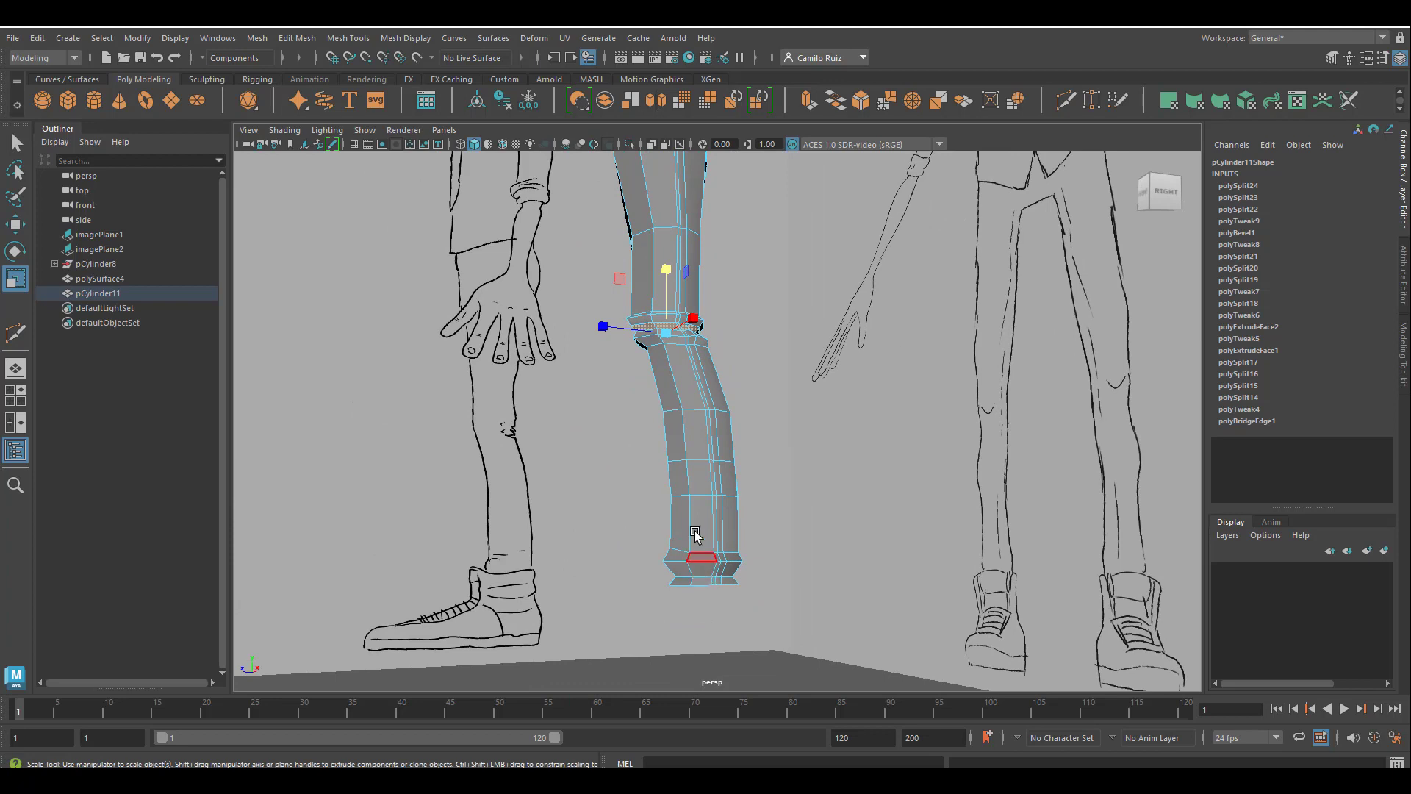
{"action": "right_click", "coordinate": [742, 414]}
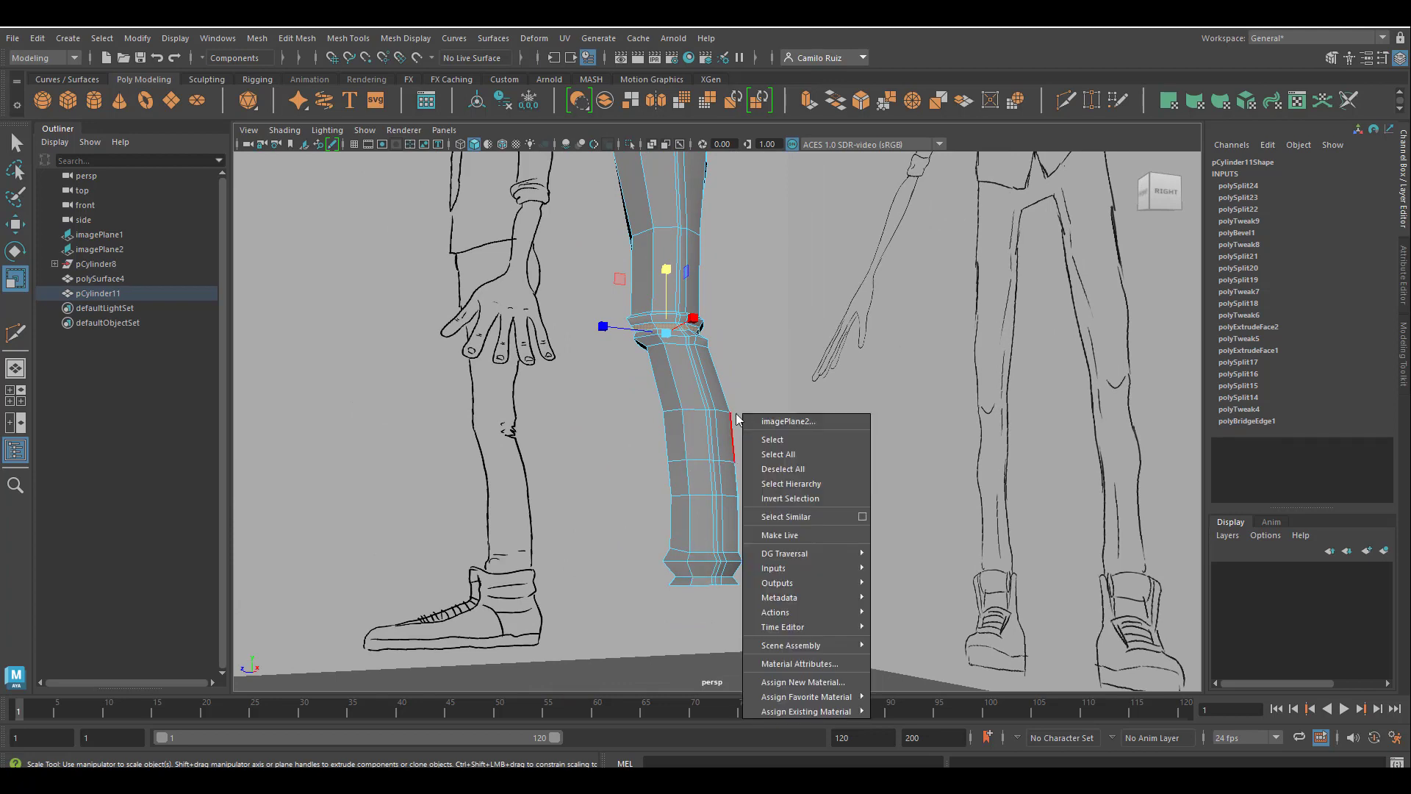
{"action": "key", "text": "3"}
{"action": "key", "text": "q"}
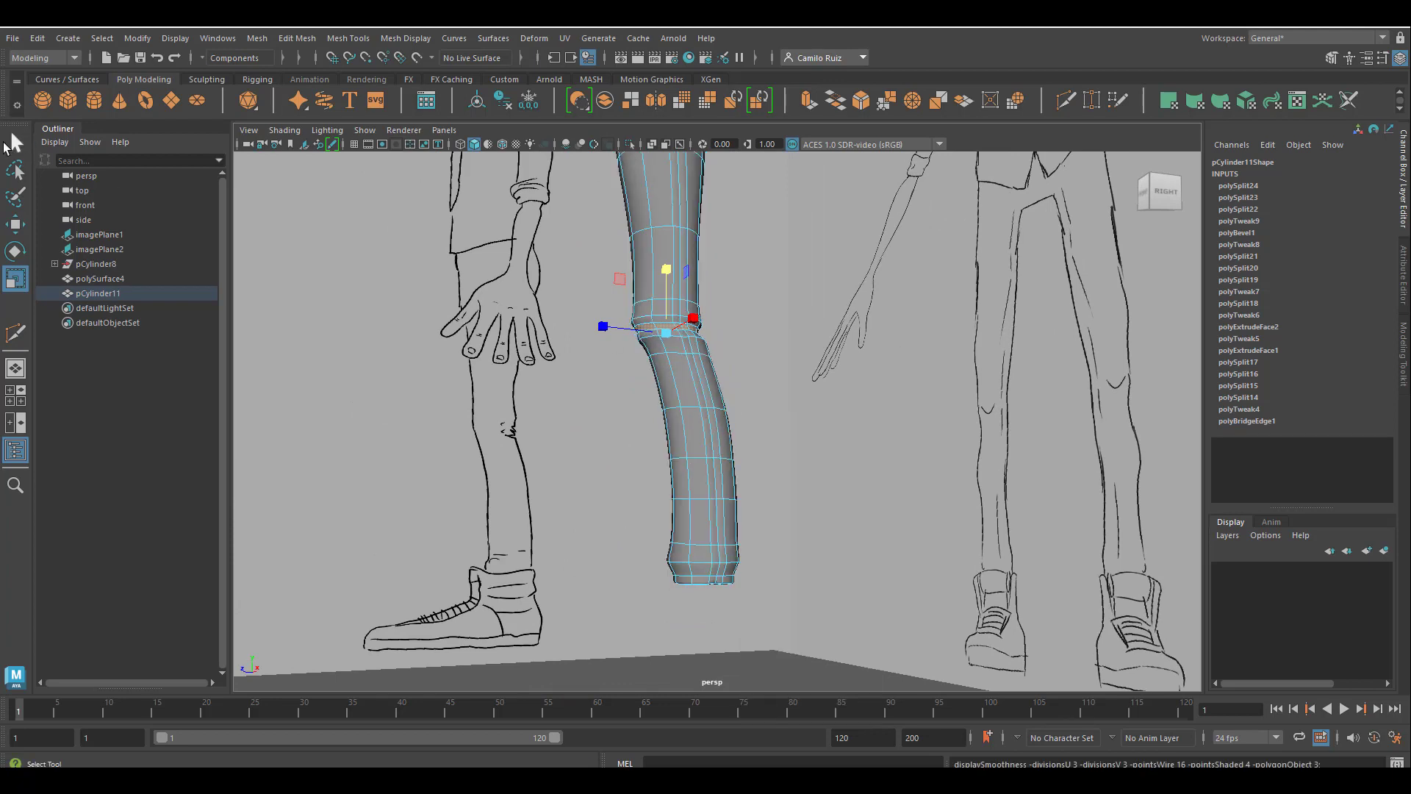
{"action": "left_click", "coordinate": [12, 144]}
{"action": "left_click", "coordinate": [623, 464]}
{"action": "left_click_drag", "start_coordinate": [609, 479], "coordinate": [623, 485], "text": "alt"}
{"action": "right_click_drag", "start_coordinate": [699, 355], "coordinate": [741, 333]}
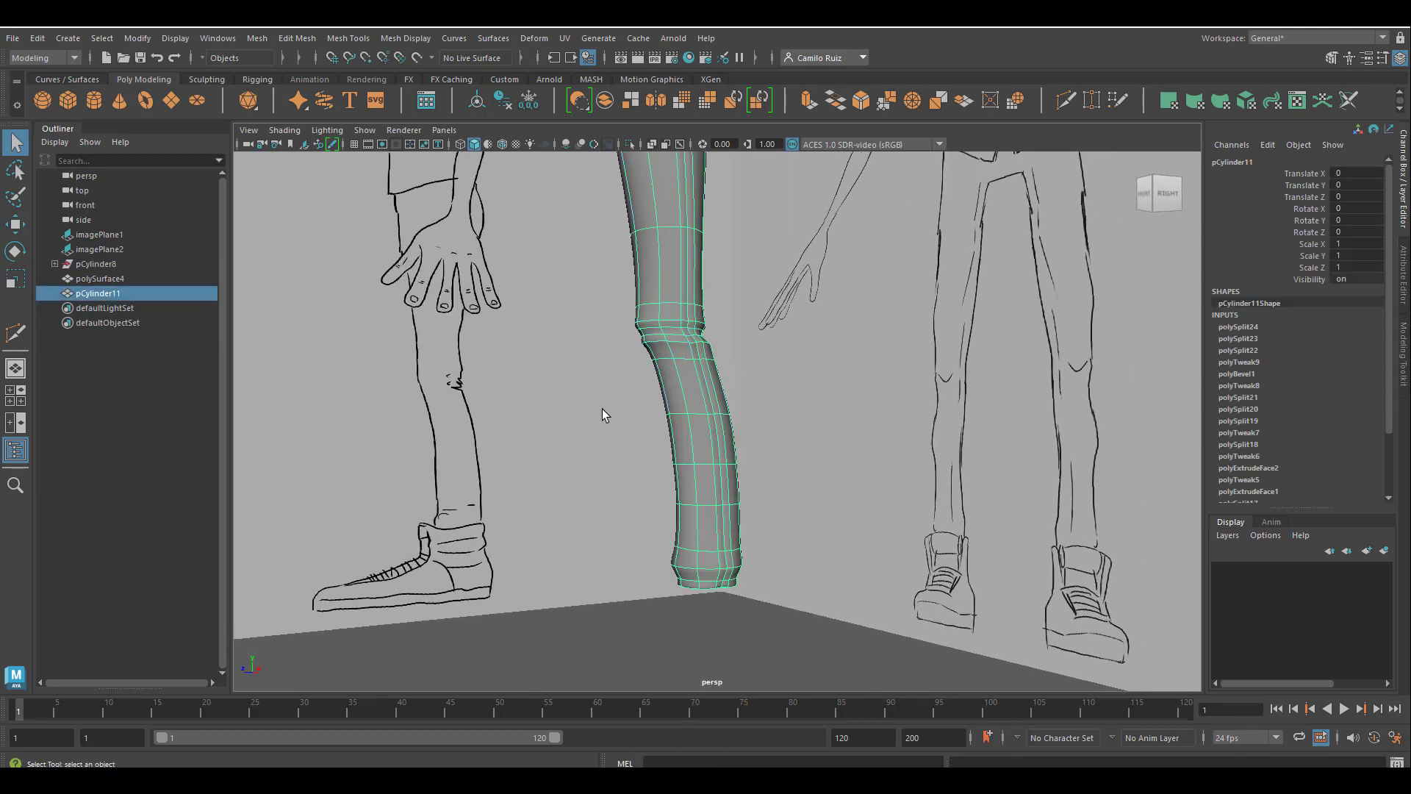
{"action": "left_click", "coordinate": [602, 408]}
{"action": "left_click_drag", "start_coordinate": [601, 408], "coordinate": [579, 471], "text": "alt"}
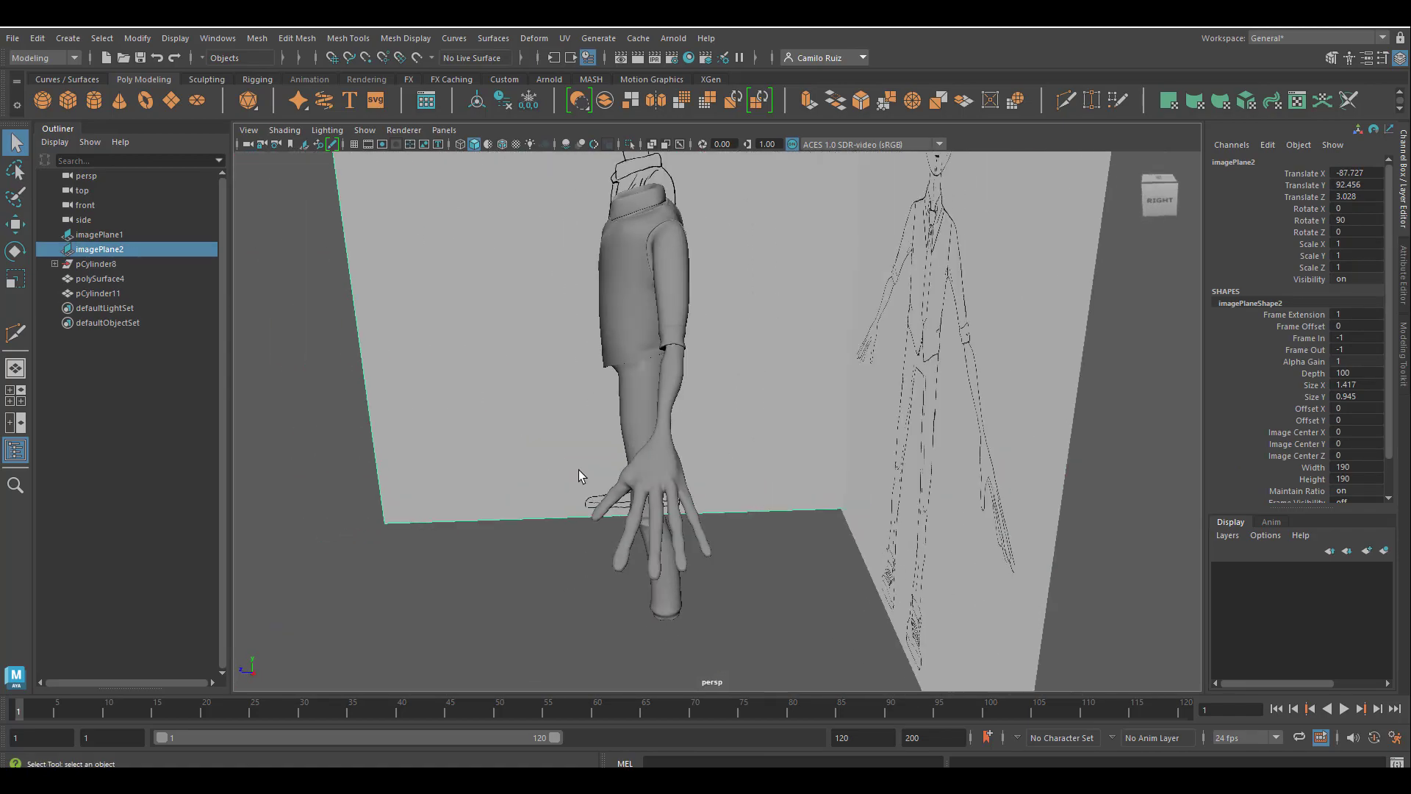
Select the trousers and insert two Multi-Cut edge loops around the rim of the back pocket.
{"action": "scroll", "coordinate": [580, 470], "scroll_direction": "up", "scroll_amount": 5}
{"action": "middle_click_drag", "start_coordinate": [679, 454], "coordinate": [752, 540], "text": "alt"}
{"action": "mouse_move", "coordinate": [752, 541]}
{"action": "left_mouse_down", "text": "alt"}
{"action": "mouse_move", "coordinate": [718, 617]}
{"action": "mouse_move", "coordinate": [733, 608]}
{"action": "left_mouse_up", "text": "alt"}
{"action": "mouse_move", "coordinate": [751, 494]}
{"action": "left_mouse_down", "text": "alt"}
{"action": "mouse_move", "coordinate": [699, 554]}
{"action": "mouse_move", "coordinate": [649, 514]}
{"action": "mouse_move", "coordinate": [655, 542]}
{"action": "mouse_move", "coordinate": [648, 506]}
{"action": "left_mouse_up", "text": "alt"}
{"action": "left_click", "coordinate": [648, 504]}
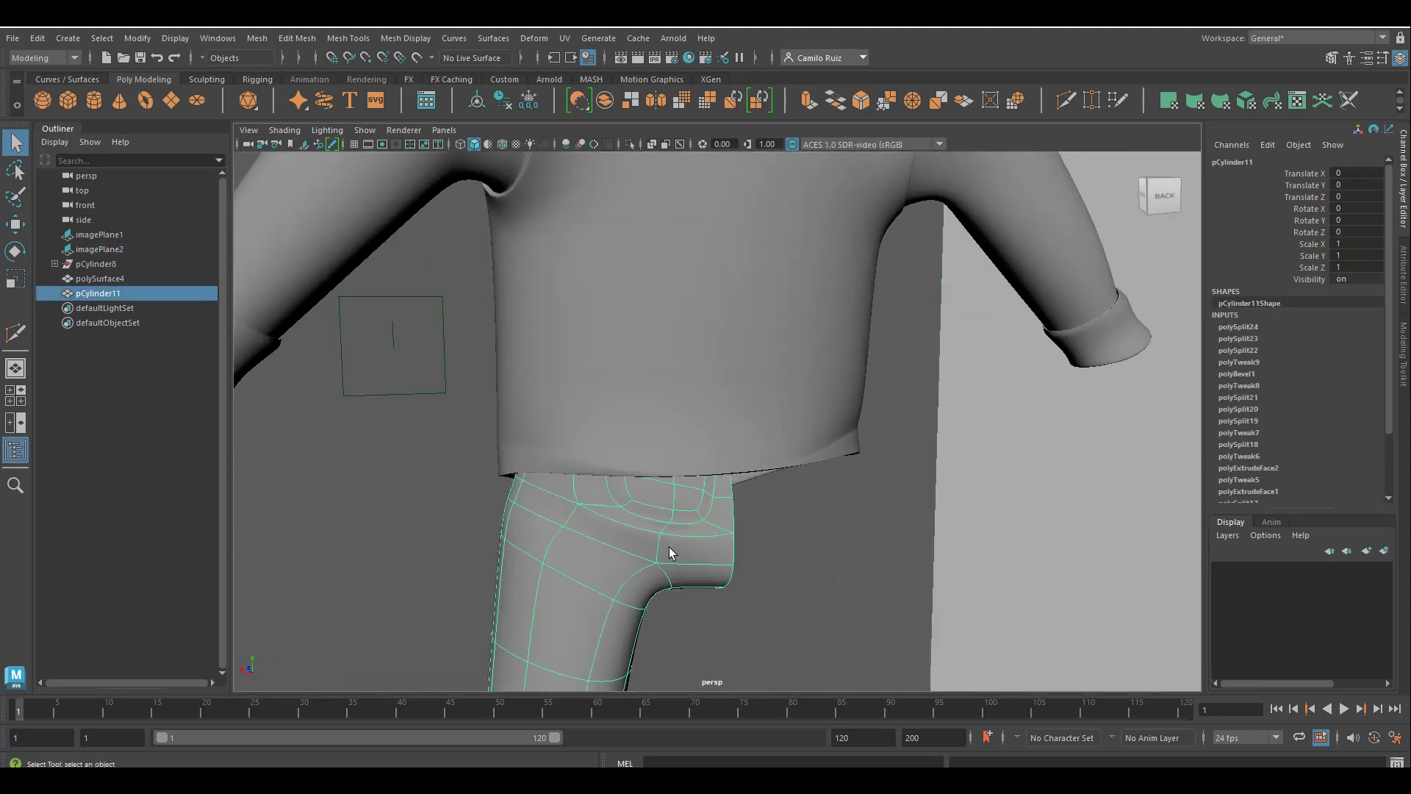
{"action": "left_click_drag", "start_coordinate": [668, 554], "coordinate": [725, 554], "text": "alt"}
{"action": "scroll", "coordinate": [731, 563], "scroll_direction": "up", "scroll_amount": 4}
{"action": "middle_click_drag", "start_coordinate": [734, 566], "coordinate": [677, 375], "text": "alt"}
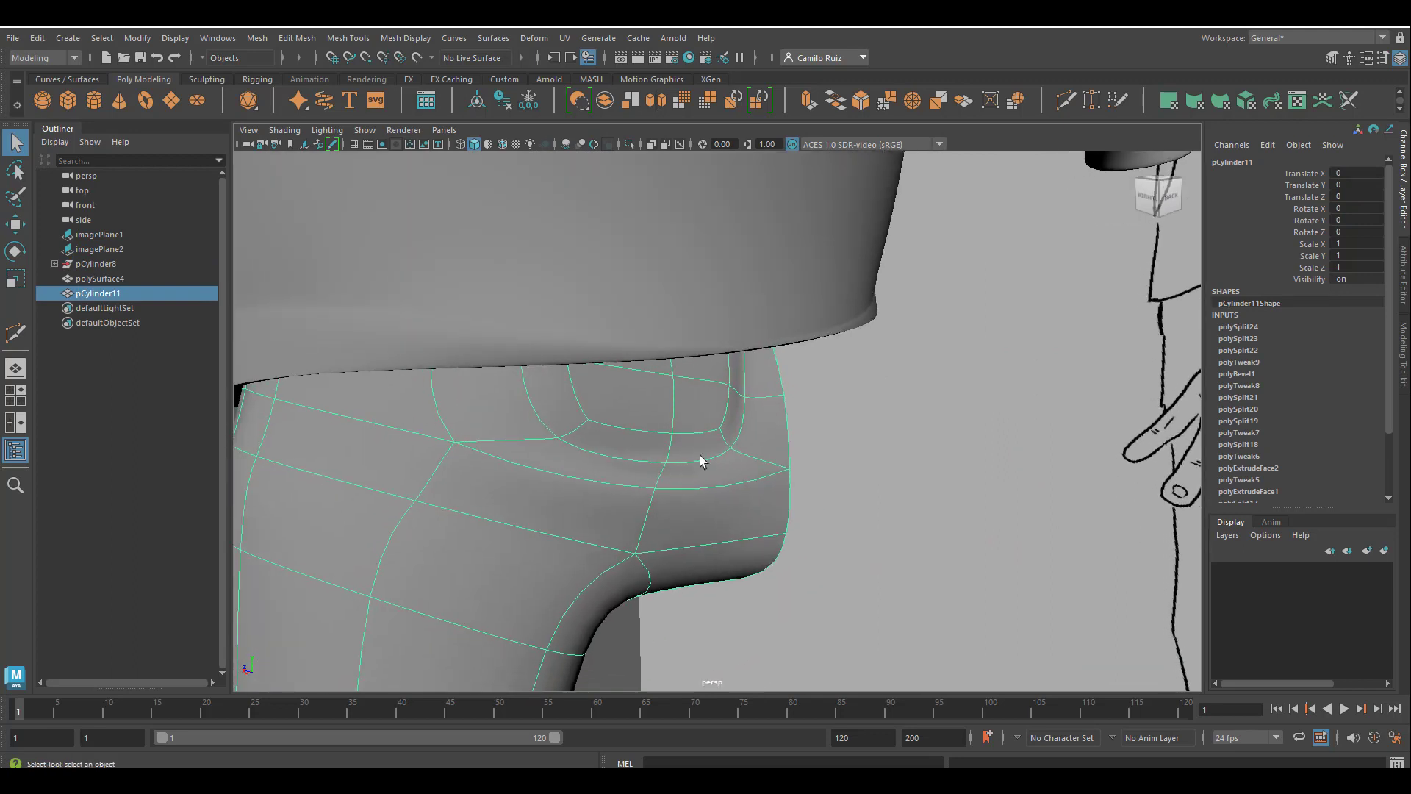
{"action": "left_click", "coordinate": [1064, 102]}
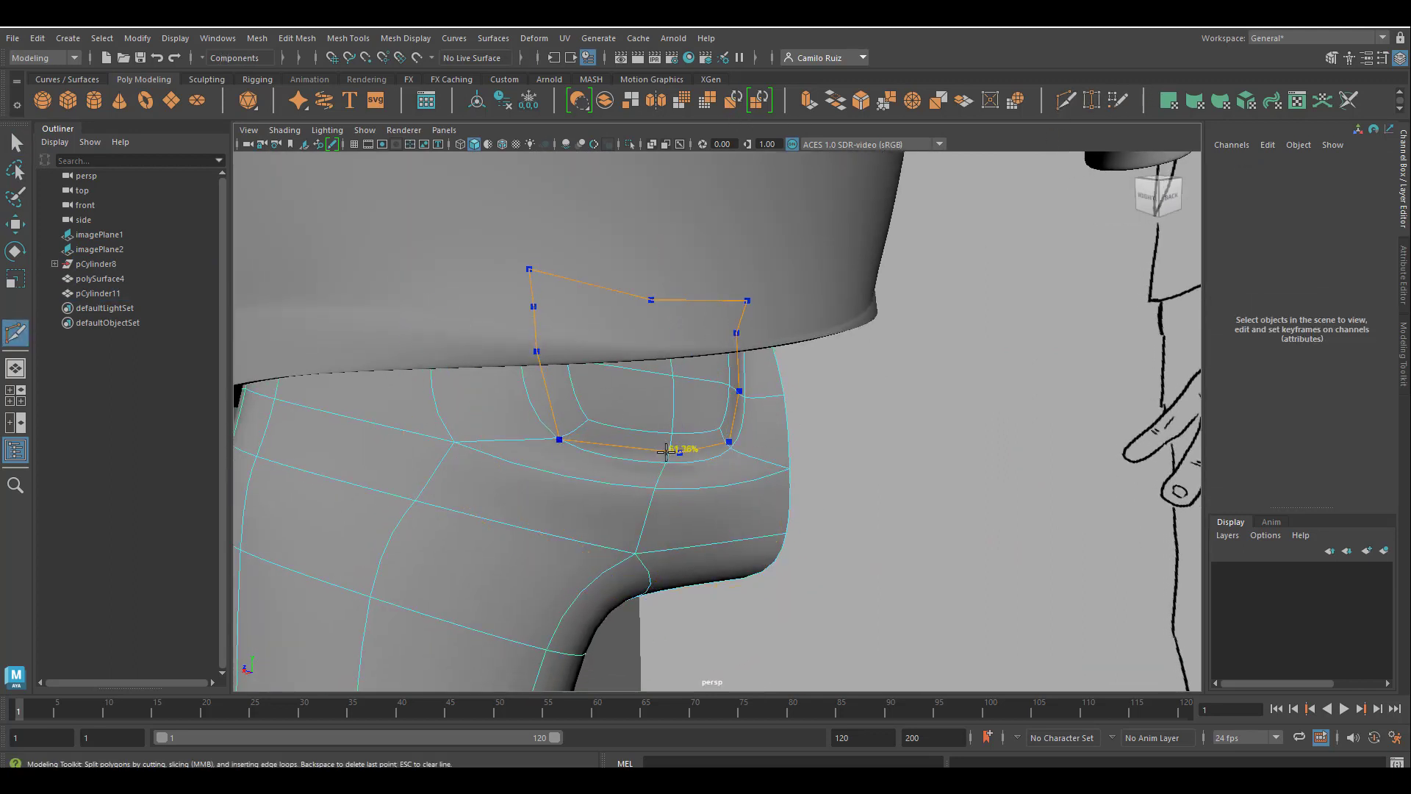
{"action": "key", "text": "Return"}
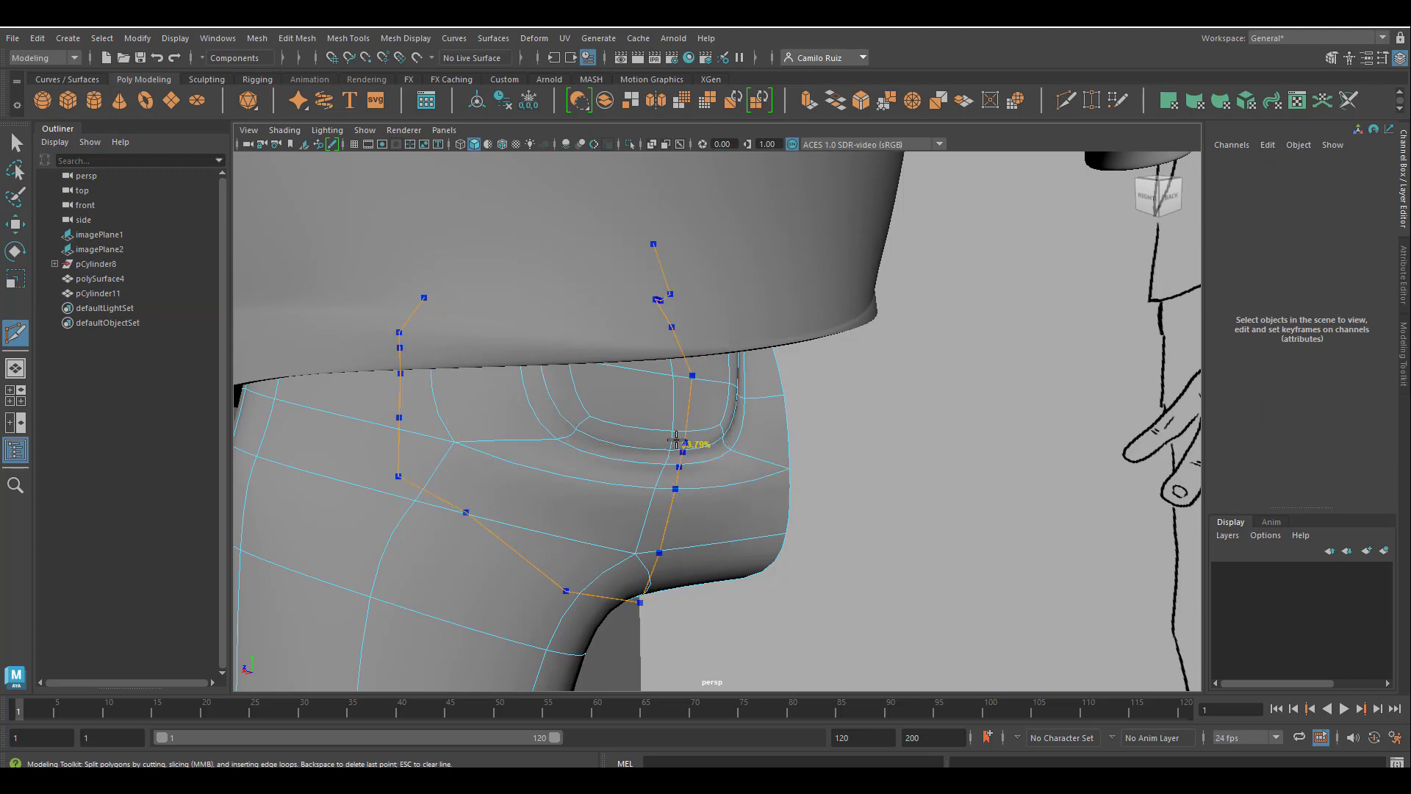
{"action": "left_click", "coordinate": [670, 438], "text": "ctrl"}
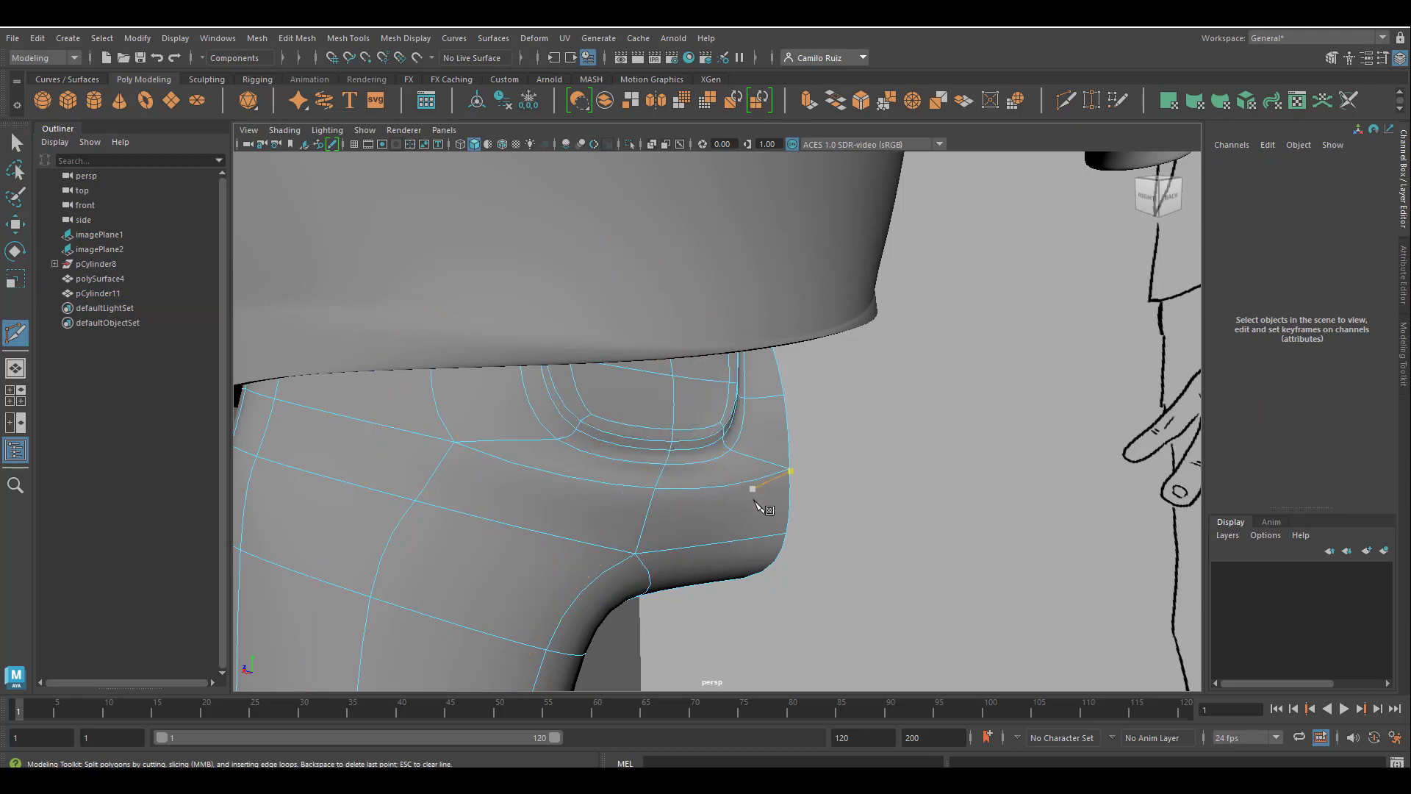
Return to object selection, deselect the trousers and inspect the smoothed back pocket from the side, back and below.
{"action": "left_click_drag", "start_coordinate": [757, 502], "coordinate": [813, 475], "text": "alt"}
{"action": "mouse_move", "coordinate": [813, 476]}
{"action": "right_mouse_down", "text": "alt"}
{"action": "mouse_move", "coordinate": [706, 441]}
{"action": "mouse_move", "coordinate": [655, 471]}
{"action": "right_mouse_up", "text": "alt"}
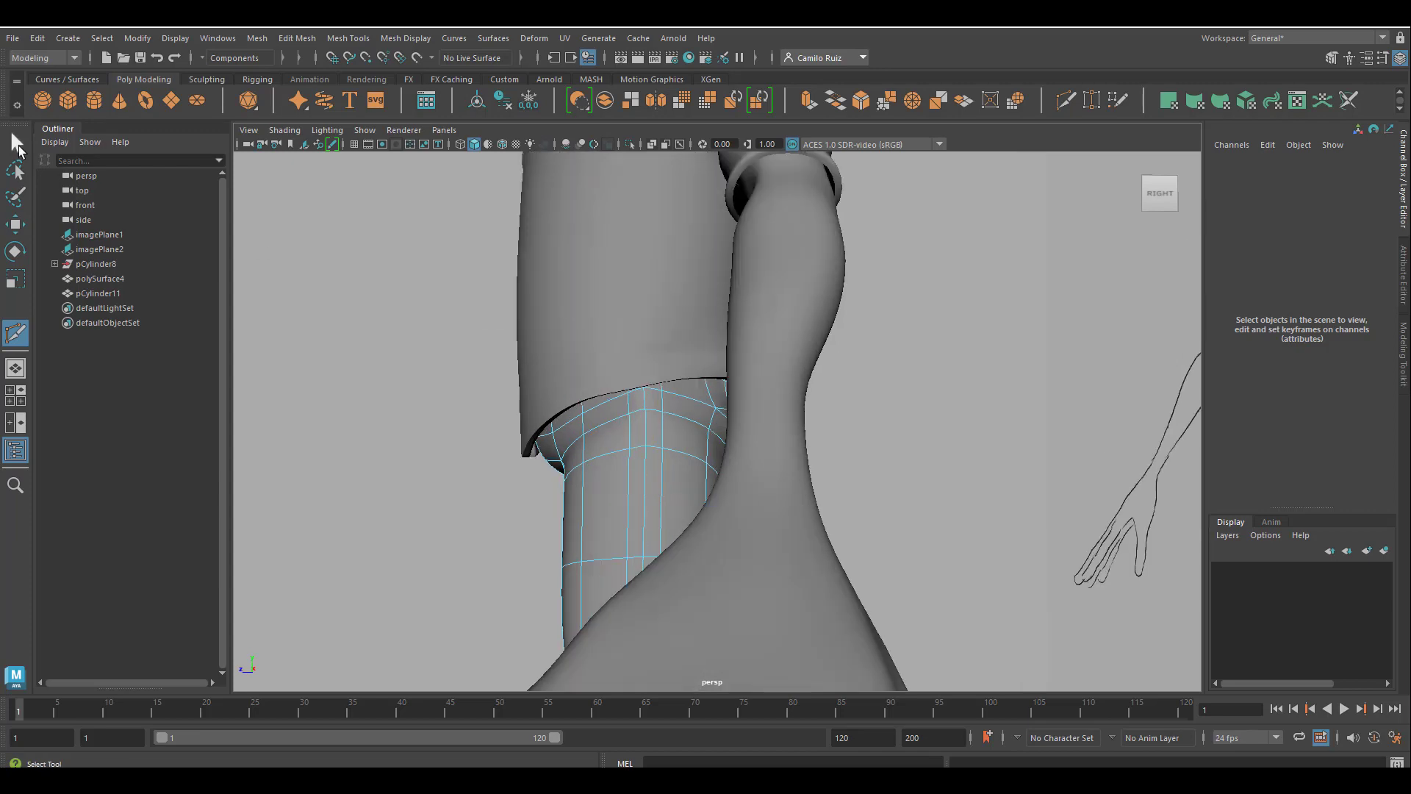
{"action": "scroll", "coordinate": [715, 424], "scroll_direction": "down", "scroll_amount": 5}
{"action": "mouse_move", "coordinate": [682, 442]}
{"action": "left_mouse_down", "text": "alt"}
{"action": "mouse_move", "coordinate": [610, 406]}
{"action": "mouse_move", "coordinate": [706, 426]}
{"action": "mouse_move", "coordinate": [656, 449]}
{"action": "left_mouse_up", "text": "alt"}
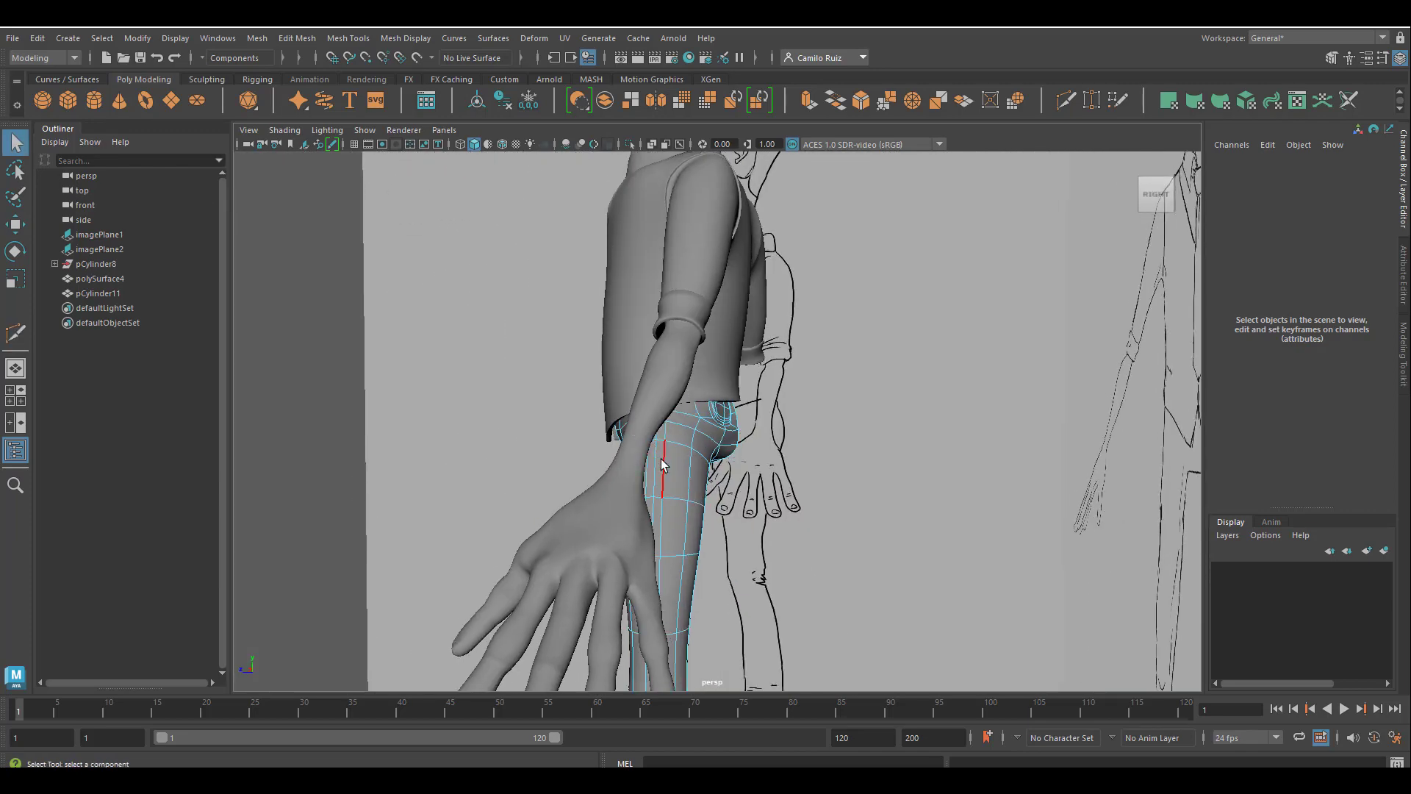
{"action": "key", "text": "3"}
{"action": "right_click_drag", "start_coordinate": [668, 354], "coordinate": [741, 333]}
{"action": "left_click", "coordinate": [278, 349]}
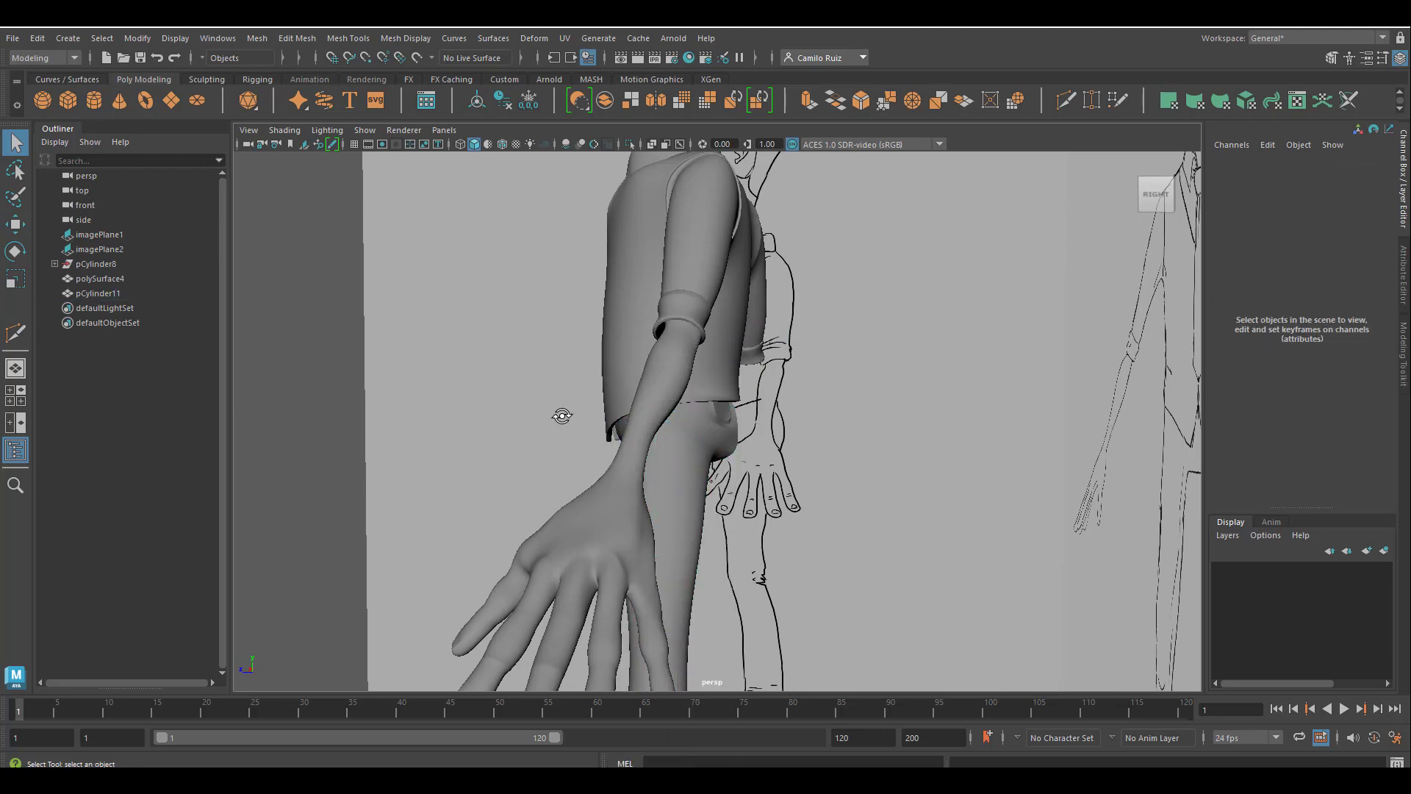
{"action": "left_click_drag", "start_coordinate": [561, 416], "coordinate": [557, 445], "text": "alt"}
{"action": "left_click_drag", "start_coordinate": [605, 523], "coordinate": [657, 479], "text": "alt"}
{"action": "scroll", "coordinate": [669, 478], "scroll_direction": "up", "scroll_amount": 6}
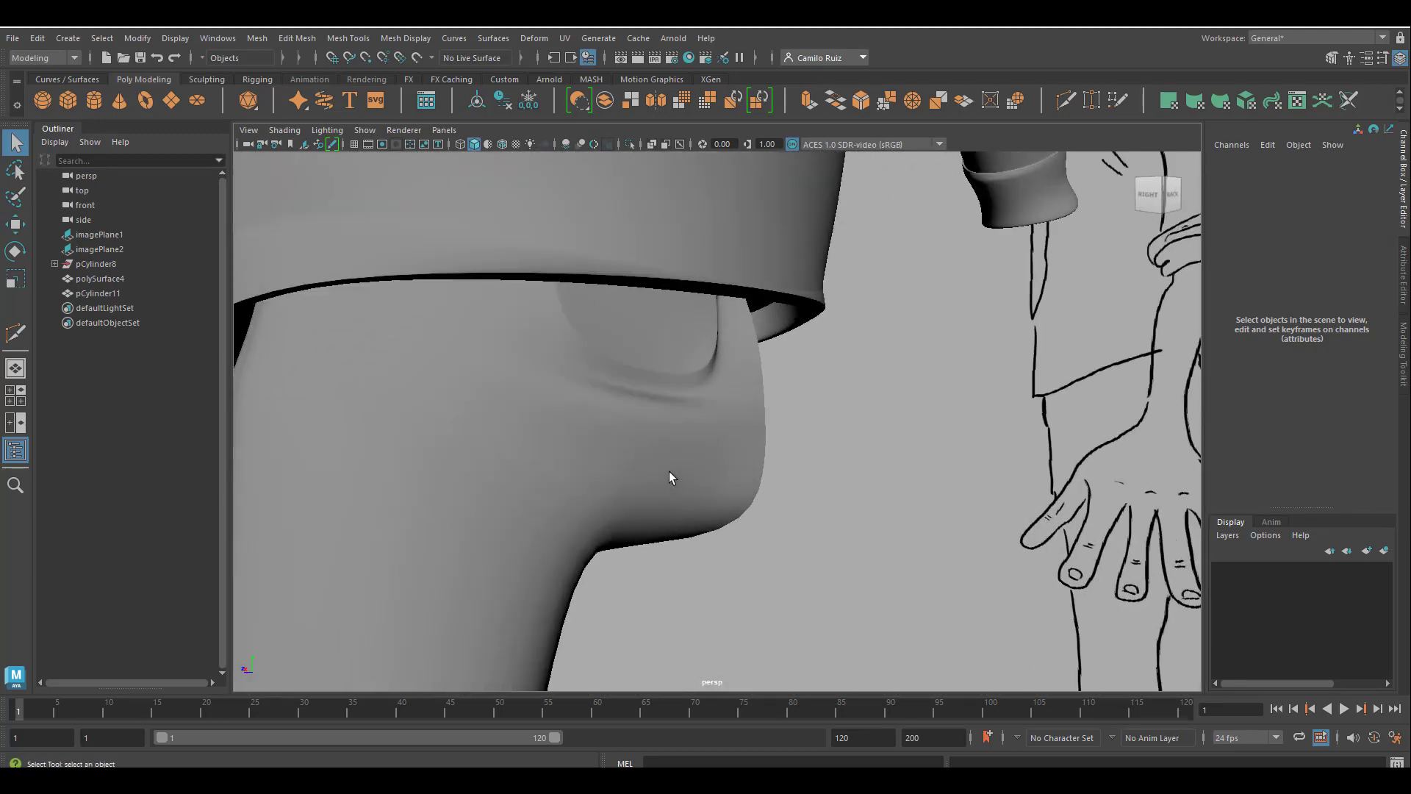
{"action": "middle_click_drag", "start_coordinate": [671, 478], "coordinate": [668, 570], "text": "alt"}
{"action": "left_click_drag", "start_coordinate": [668, 571], "coordinate": [716, 483], "text": "alt"}
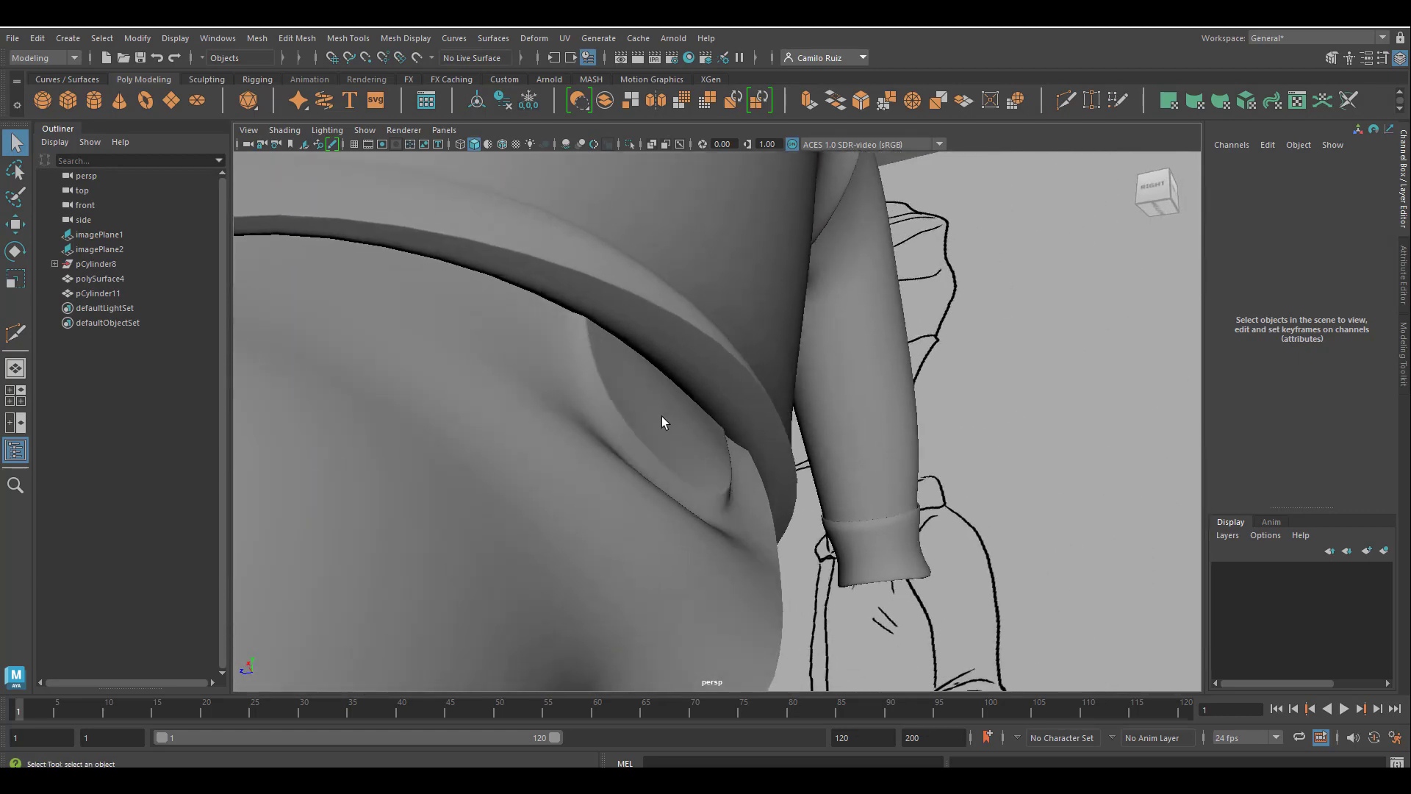
Move the middle vertex inside the back pocket deeper into the body and adjust the vertex below it.
{"action": "left_click_drag", "start_coordinate": [662, 416], "coordinate": [647, 438]}
{"action": "right_click_drag", "start_coordinate": [680, 356], "coordinate": [610, 355]}
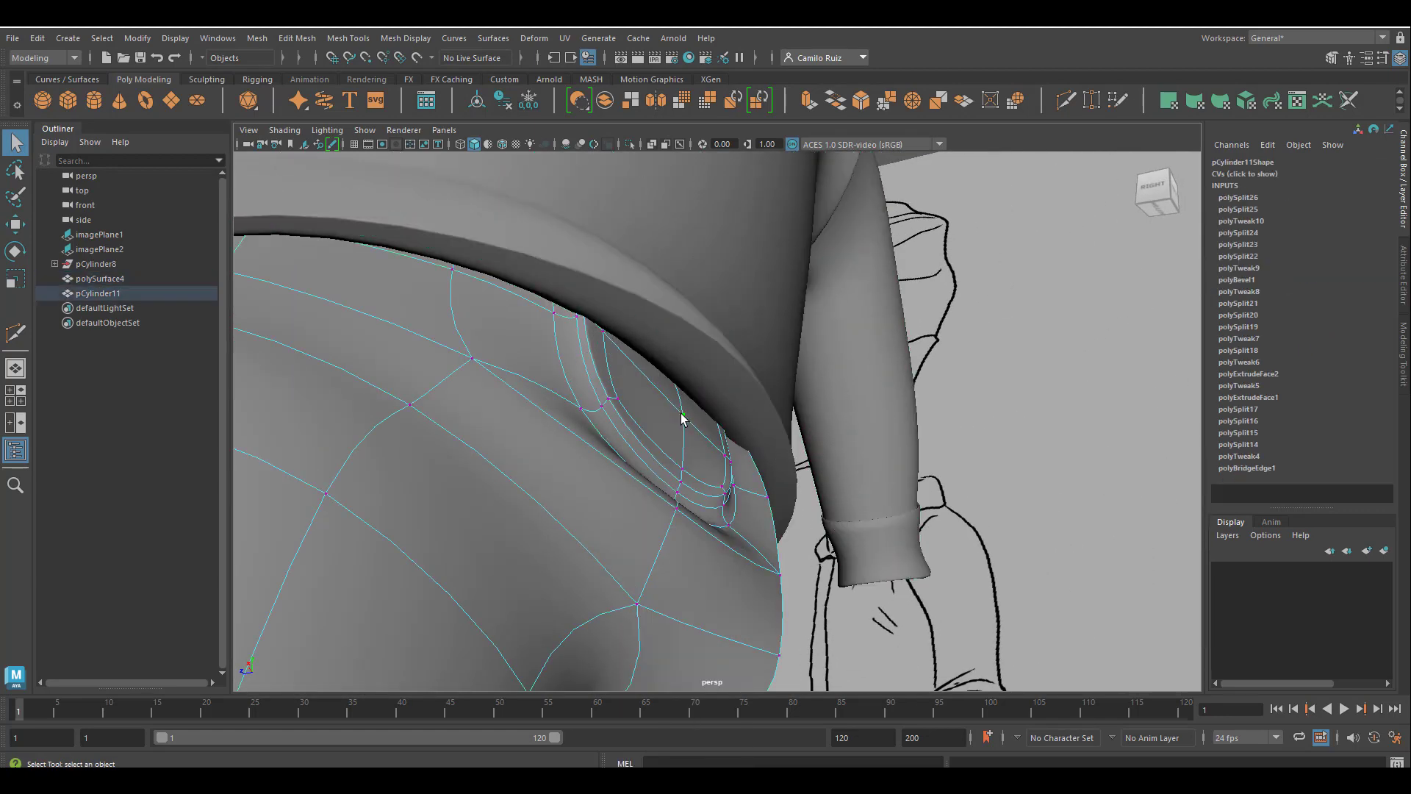
{"action": "left_click", "coordinate": [682, 416]}
{"action": "key", "text": "w"}
{"action": "left_click_drag", "start_coordinate": [670, 430], "coordinate": [705, 434]}
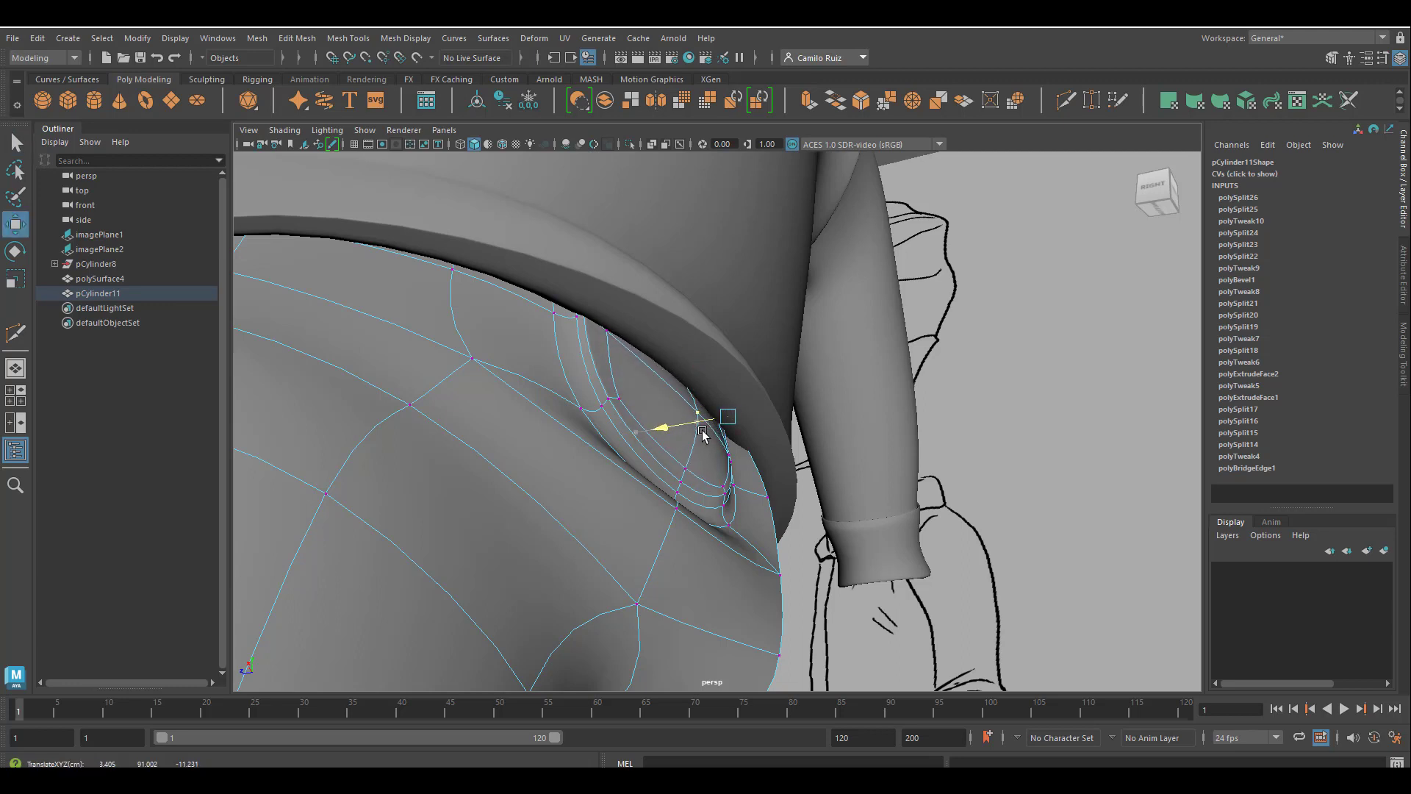
{"action": "left_click", "coordinate": [688, 469]}
{"action": "left_click_drag", "start_coordinate": [672, 485], "coordinate": [622, 508], "text": "alt"}
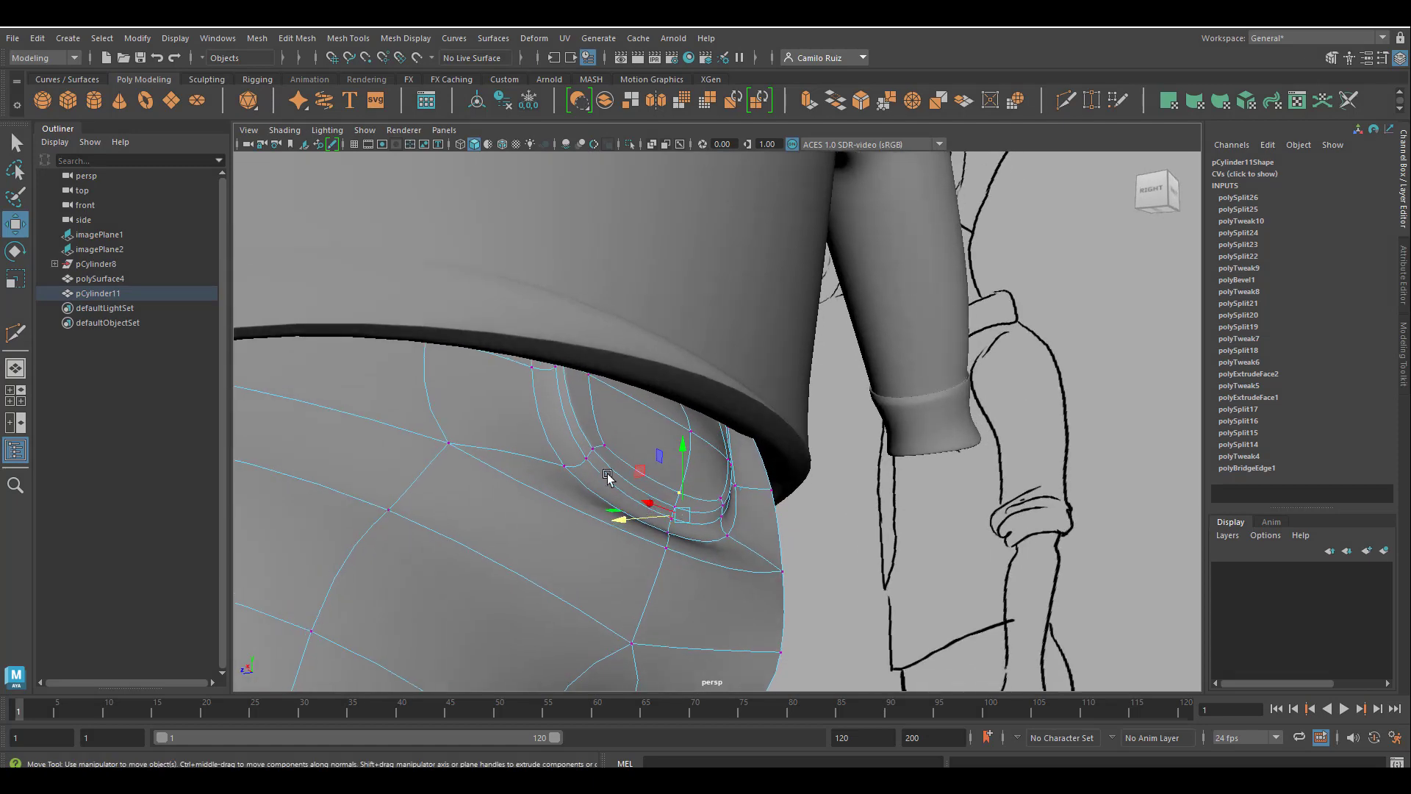
Switch to edge selection, select the edge loop just inside the back pocket's rim and reposition it.
{"action": "left_click", "coordinate": [610, 468]}
{"action": "right_click_drag", "start_coordinate": [612, 469], "coordinate": [530, 361]}
{"action": "right_click_drag", "start_coordinate": [625, 479], "coordinate": [610, 317]}
{"action": "left_click", "coordinate": [607, 474]}
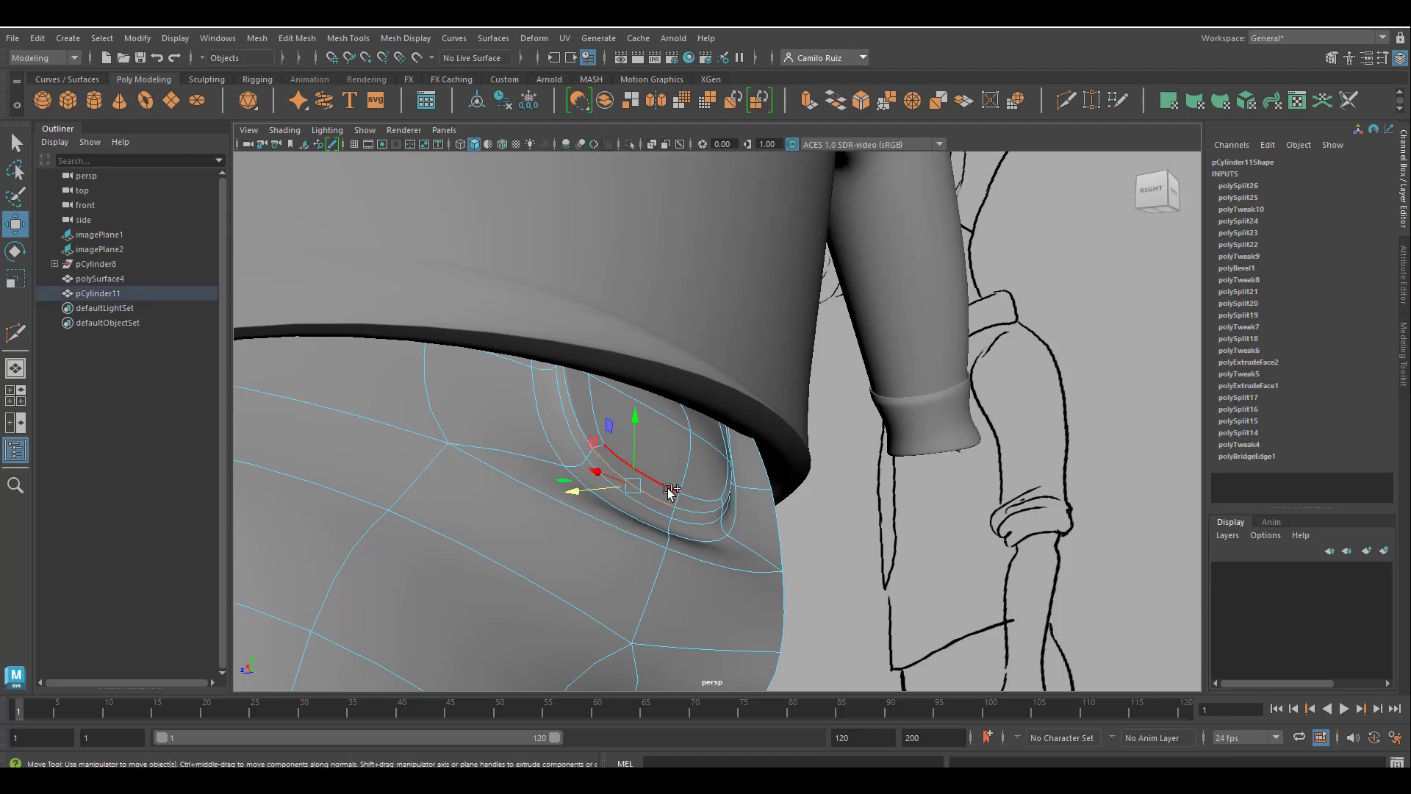
{"action": "double_click", "coordinate": [690, 509]}
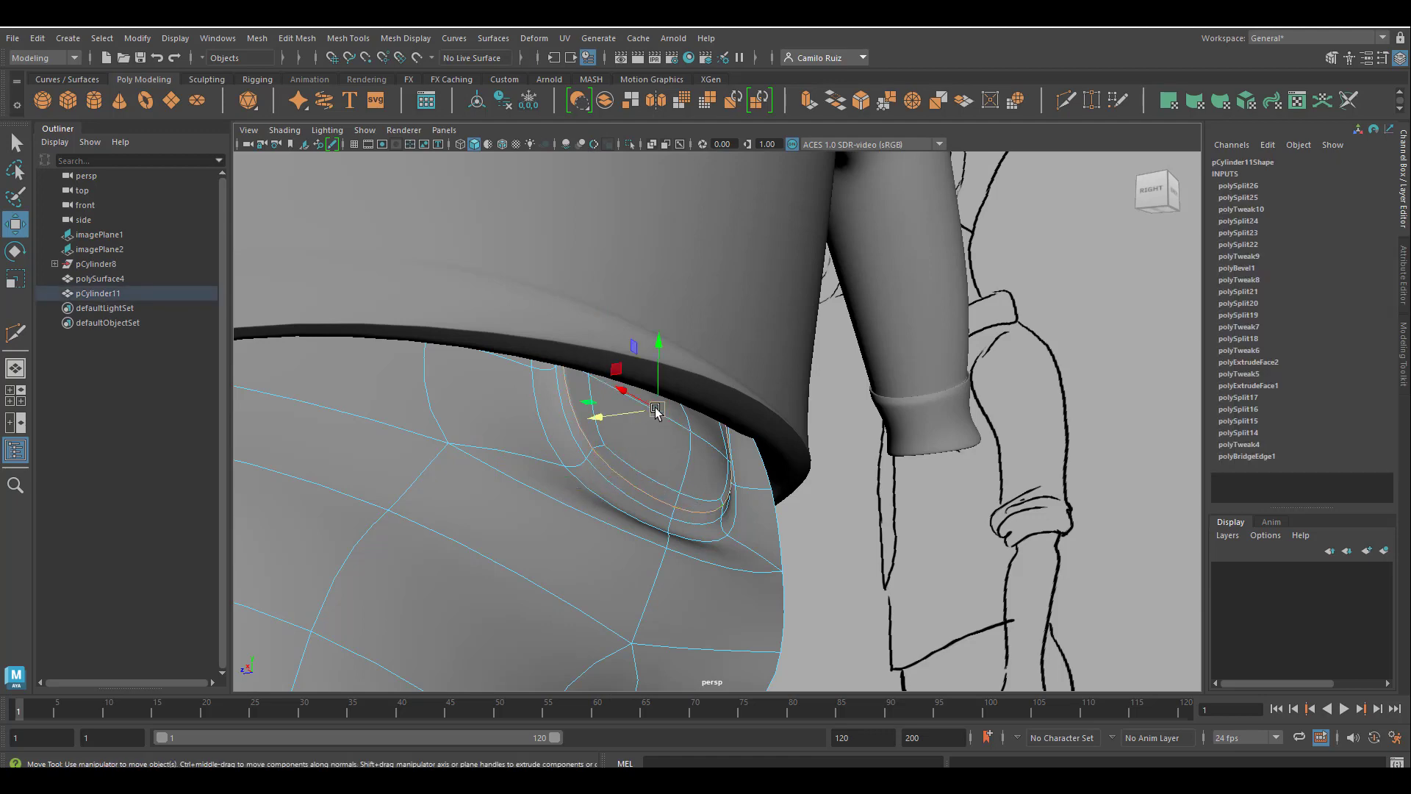
{"action": "mouse_move", "coordinate": [636, 413]}
{"action": "left_mouse_down", "text": "alt"}
{"action": "mouse_move", "coordinate": [650, 432]}
{"action": "mouse_move", "coordinate": [634, 430]}
{"action": "left_mouse_up", "text": "alt"}
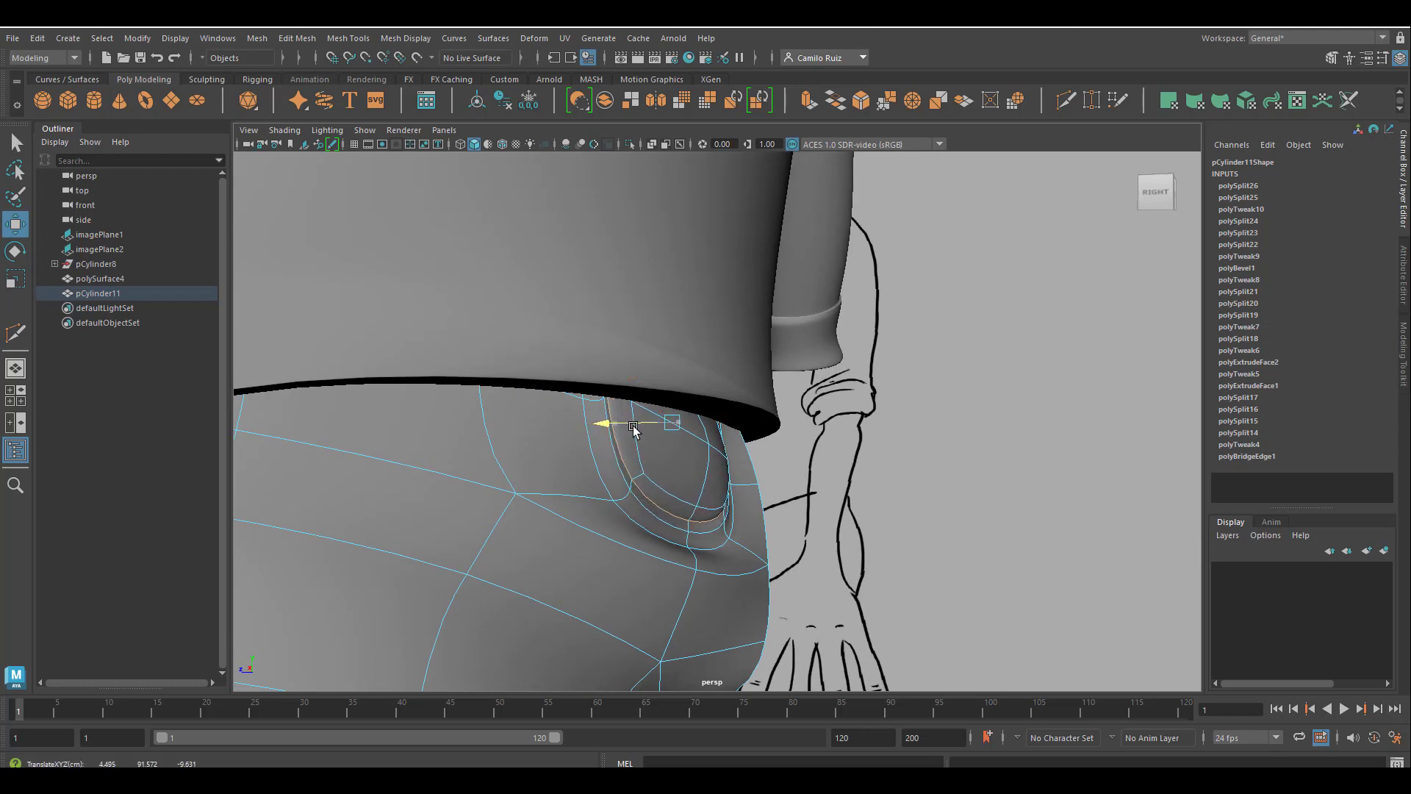
Select the next edge loop around the back pocket's rim, scale it and shift it vertically.
{"action": "left_click", "coordinate": [657, 519]}
{"action": "double_click", "coordinate": [698, 532]}
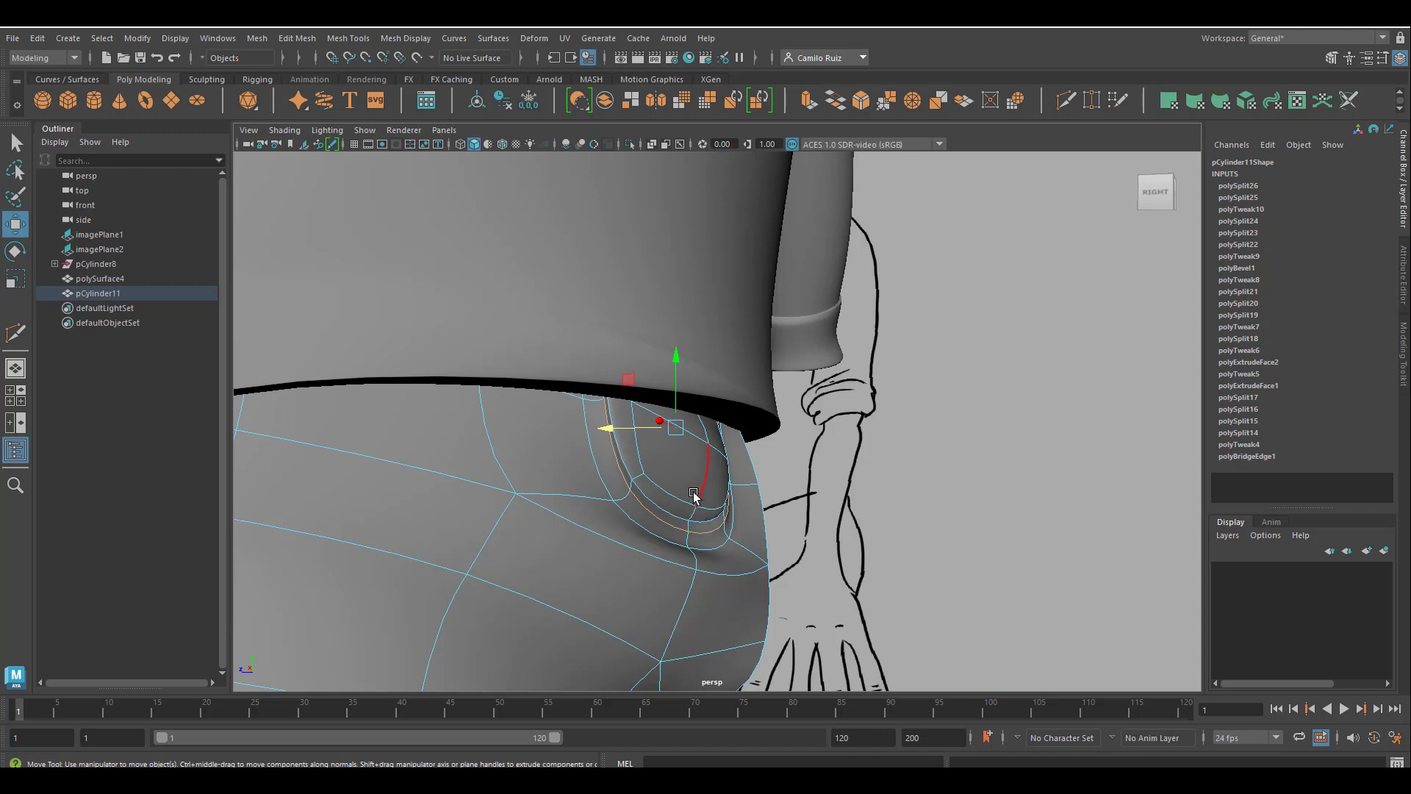
{"action": "left_click", "coordinate": [20, 275]}
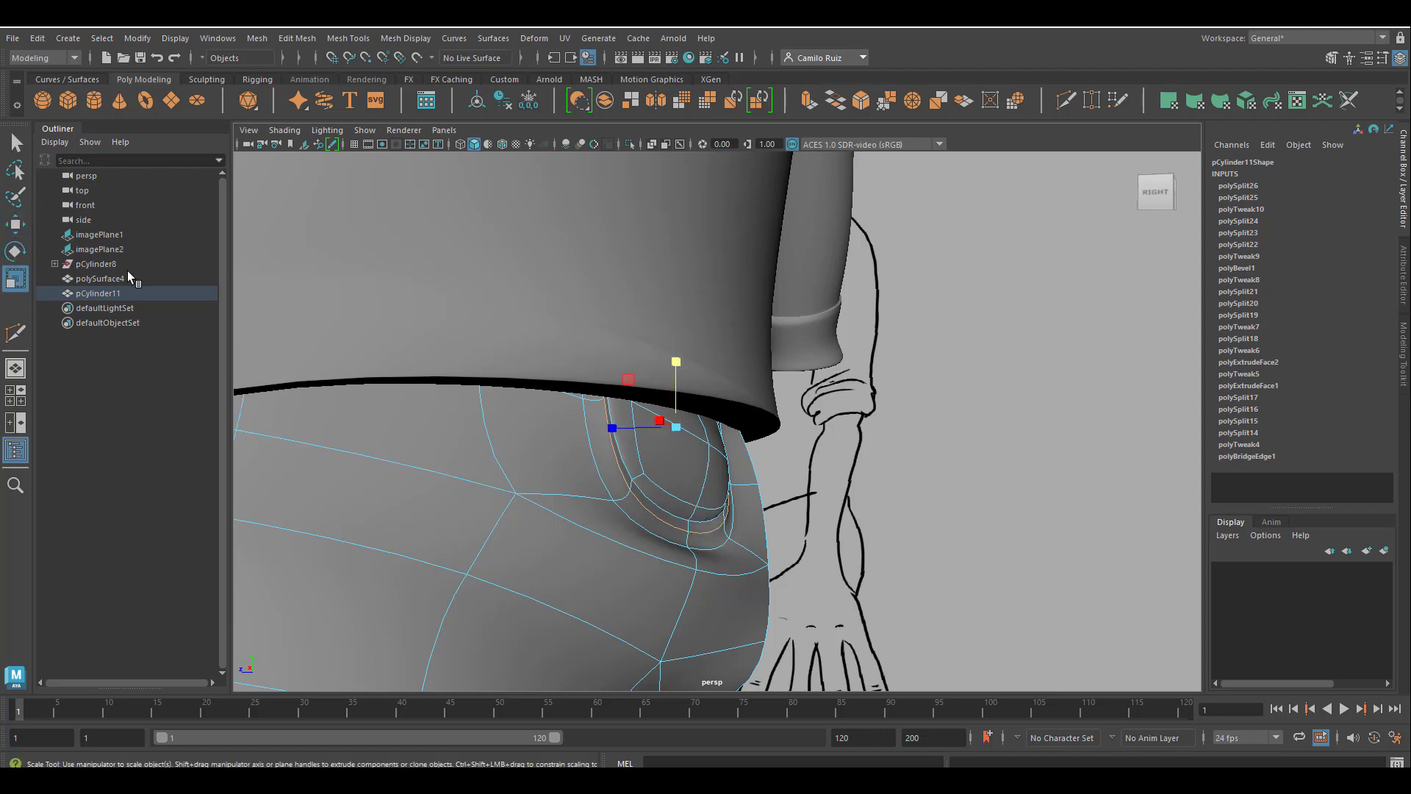
{"action": "left_click_drag", "start_coordinate": [633, 369], "coordinate": [606, 377], "text": "alt"}
{"action": "mouse_move", "coordinate": [651, 437]}
{"action": "left_mouse_down"}
{"action": "mouse_move", "coordinate": [622, 444]}
{"action": "mouse_move", "coordinate": [652, 444]}
{"action": "left_mouse_up"}
{"action": "left_click_drag", "start_coordinate": [652, 444], "coordinate": [617, 431], "text": "alt"}
{"action": "left_click", "coordinate": [16, 224]}
{"action": "left_click_drag", "start_coordinate": [690, 366], "coordinate": [680, 356]}
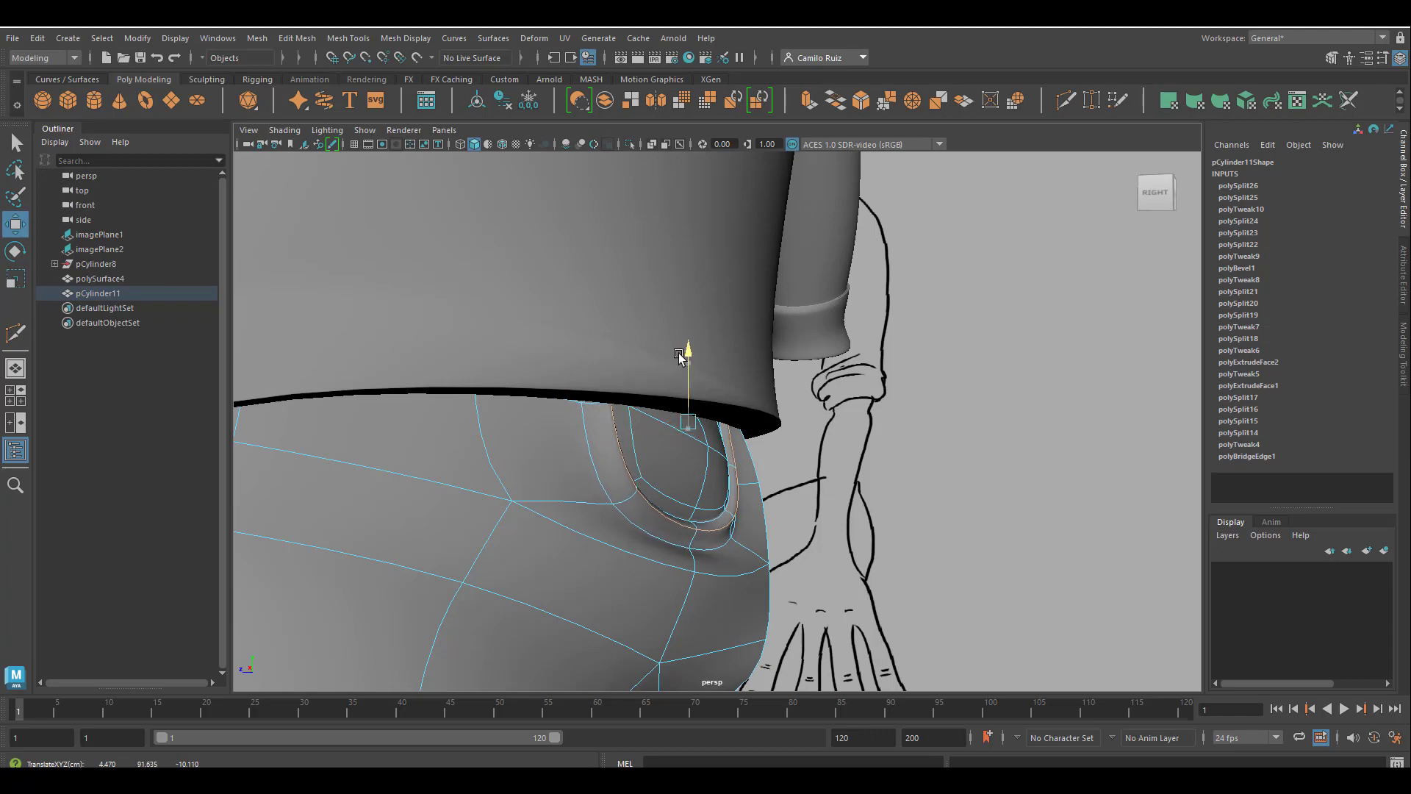
Return to object selection, clear the selection and check the reshaped back pocket and trousers from the side.
{"action": "left_click_drag", "start_coordinate": [633, 421], "coordinate": [576, 479]}
{"action": "scroll", "coordinate": [557, 540], "scroll_direction": "down", "scroll_amount": 5}
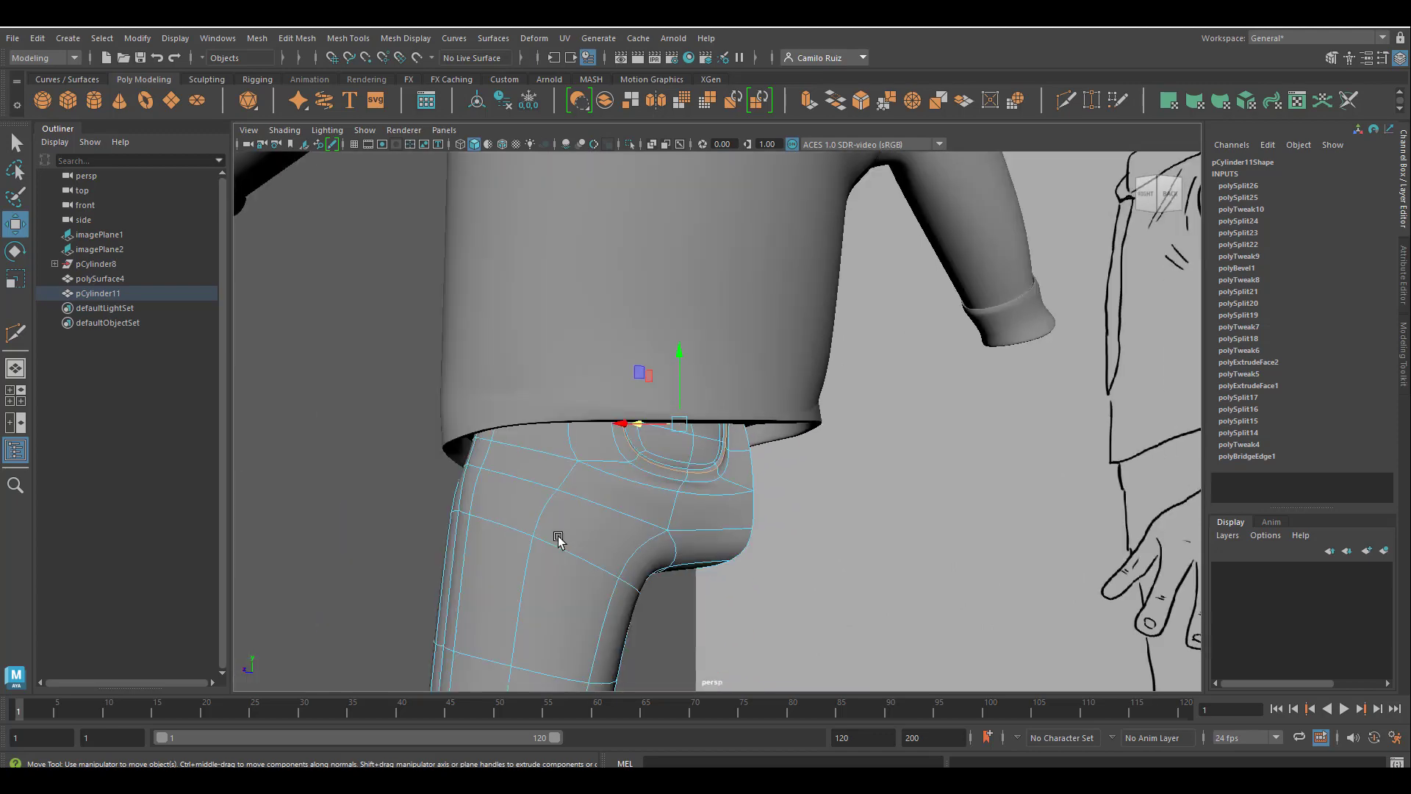
{"action": "scroll", "coordinate": [558, 540], "scroll_direction": "down", "scroll_amount": 3}
{"action": "left_click_drag", "start_coordinate": [557, 540], "coordinate": [646, 514], "text": "alt"}
{"action": "right_click_drag", "start_coordinate": [639, 355], "coordinate": [711, 337]}
{"action": "left_click", "coordinate": [380, 407]}
{"action": "scroll", "coordinate": [474, 478], "scroll_direction": "down", "scroll_amount": 4}
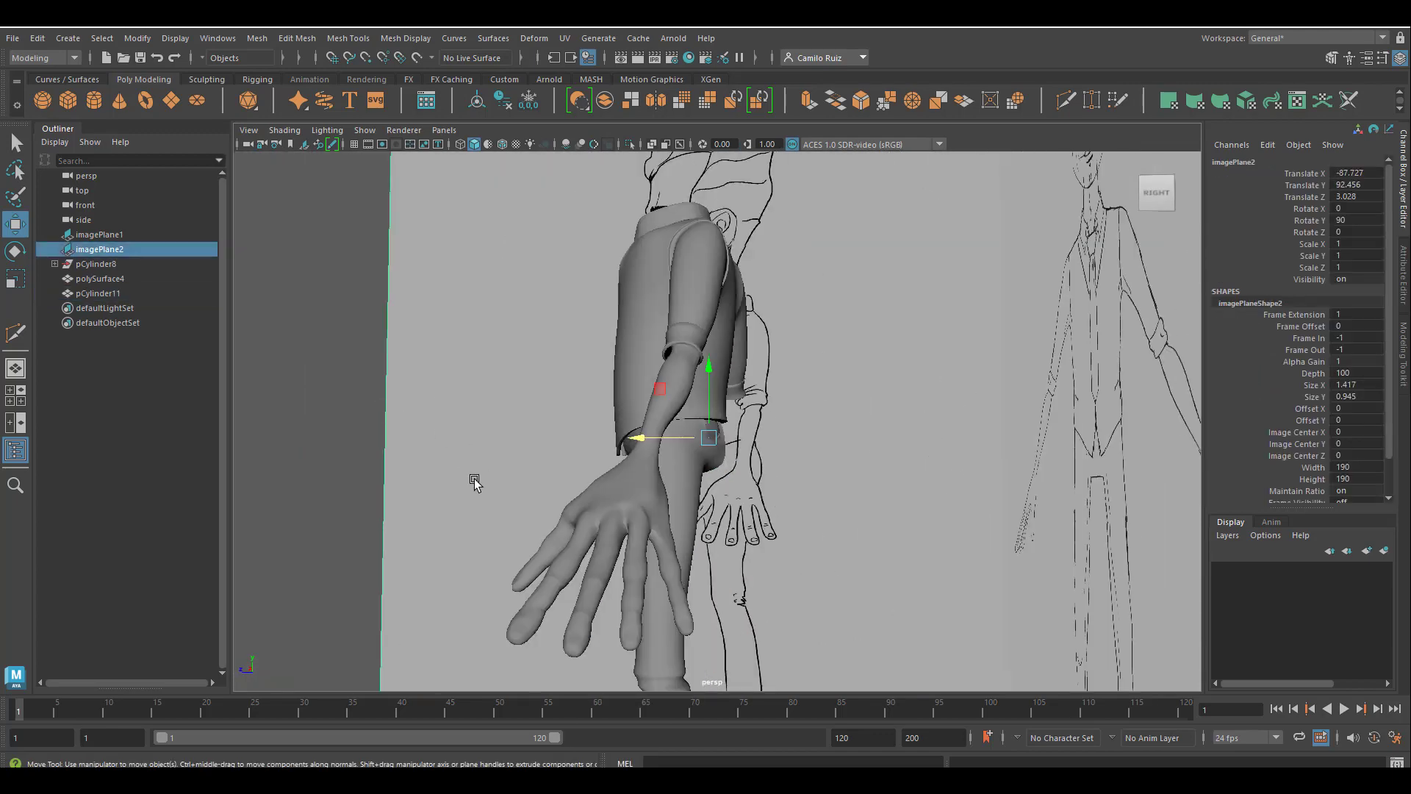
{"action": "left_click", "coordinate": [288, 418]}
Select the trouser leg and mirror it across the world X axis in the negative direction with merged borders.
{"action": "left_click_drag", "start_coordinate": [403, 416], "coordinate": [756, 529], "text": "alt"}
{"action": "middle_click_drag", "start_coordinate": [756, 529], "coordinate": [777, 350], "text": "alt"}
{"action": "middle_click_drag", "start_coordinate": [782, 431], "coordinate": [836, 522], "text": "alt"}
{"action": "middle_click_drag", "start_coordinate": [792, 277], "coordinate": [790, 375], "text": "alt"}
{"action": "left_click", "coordinate": [791, 374]}
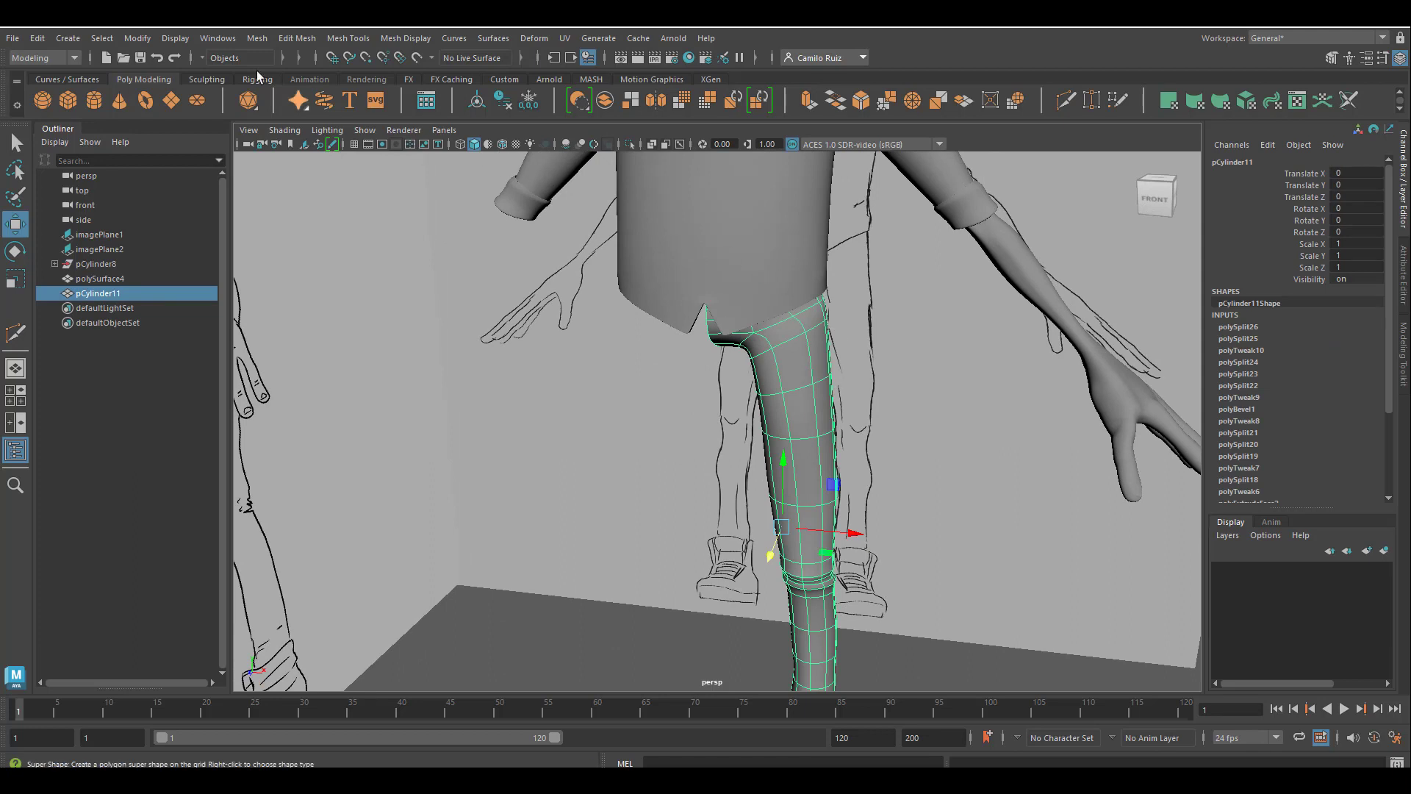
{"action": "left_click", "coordinate": [258, 38]}
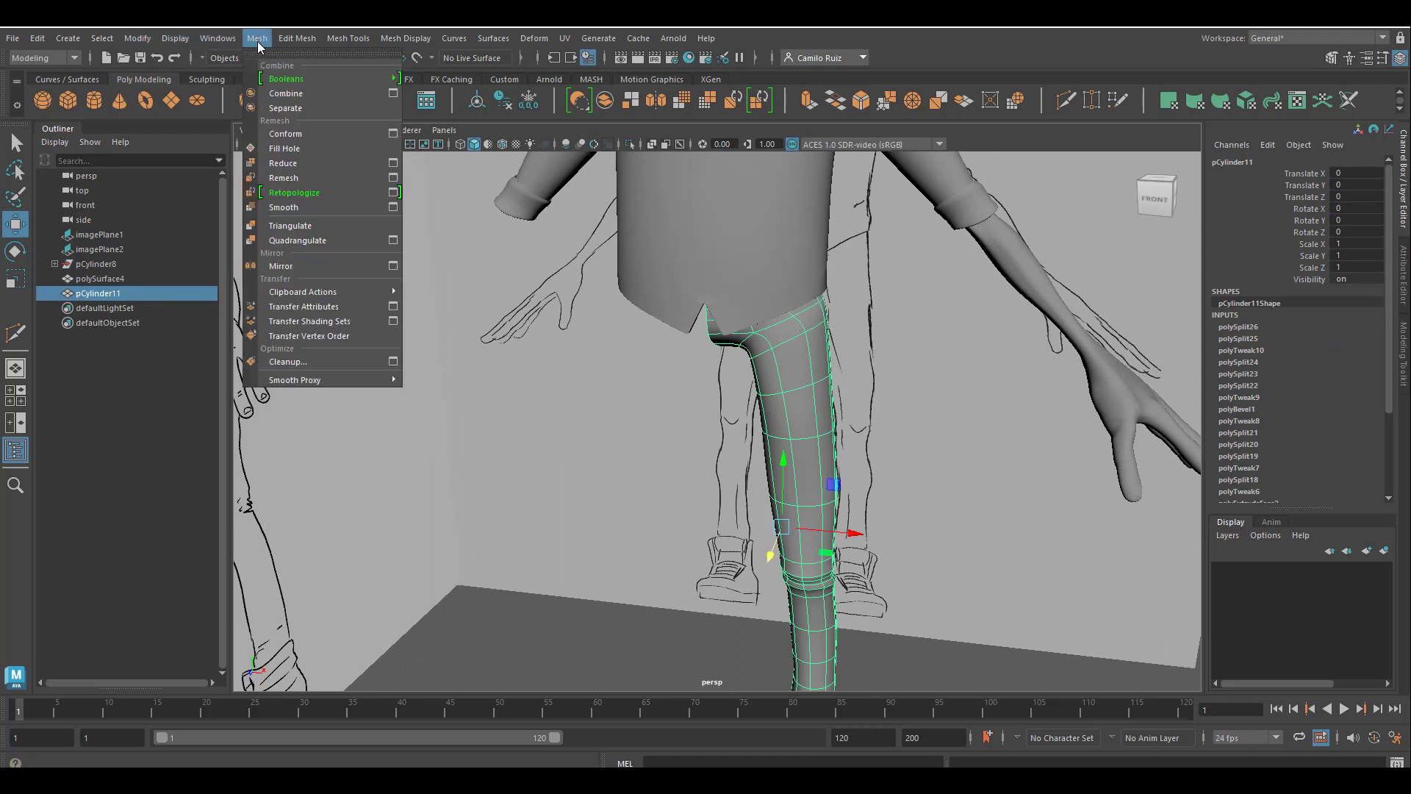
{"action": "left_click", "coordinate": [328, 264]}
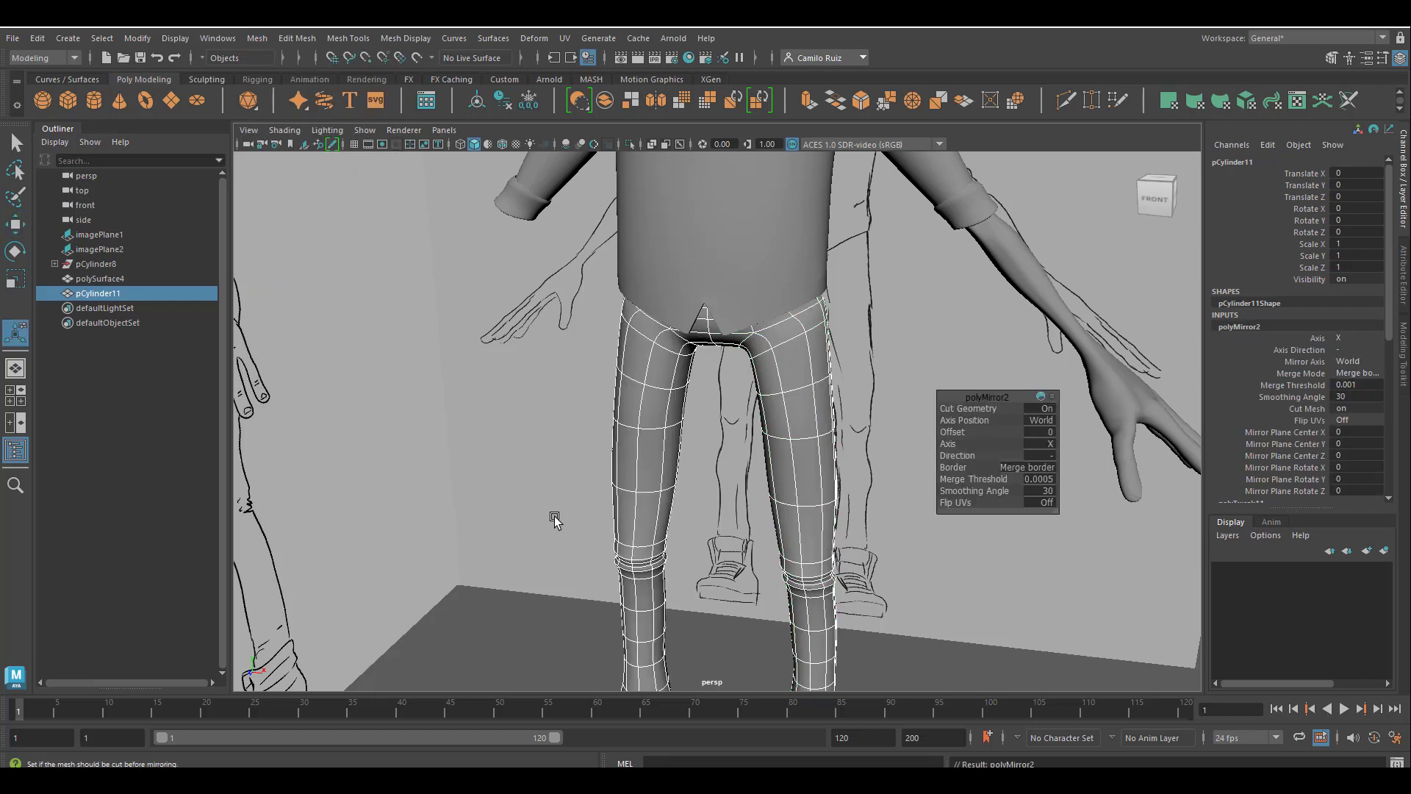
Inspect the mirrored trousers from behind and below, examining the centre seam and both back pockets.
{"action": "left_click", "coordinate": [523, 625]}
{"action": "left_click_drag", "start_coordinate": [555, 641], "coordinate": [766, 504], "text": "alt"}
{"action": "left_click", "coordinate": [664, 420]}
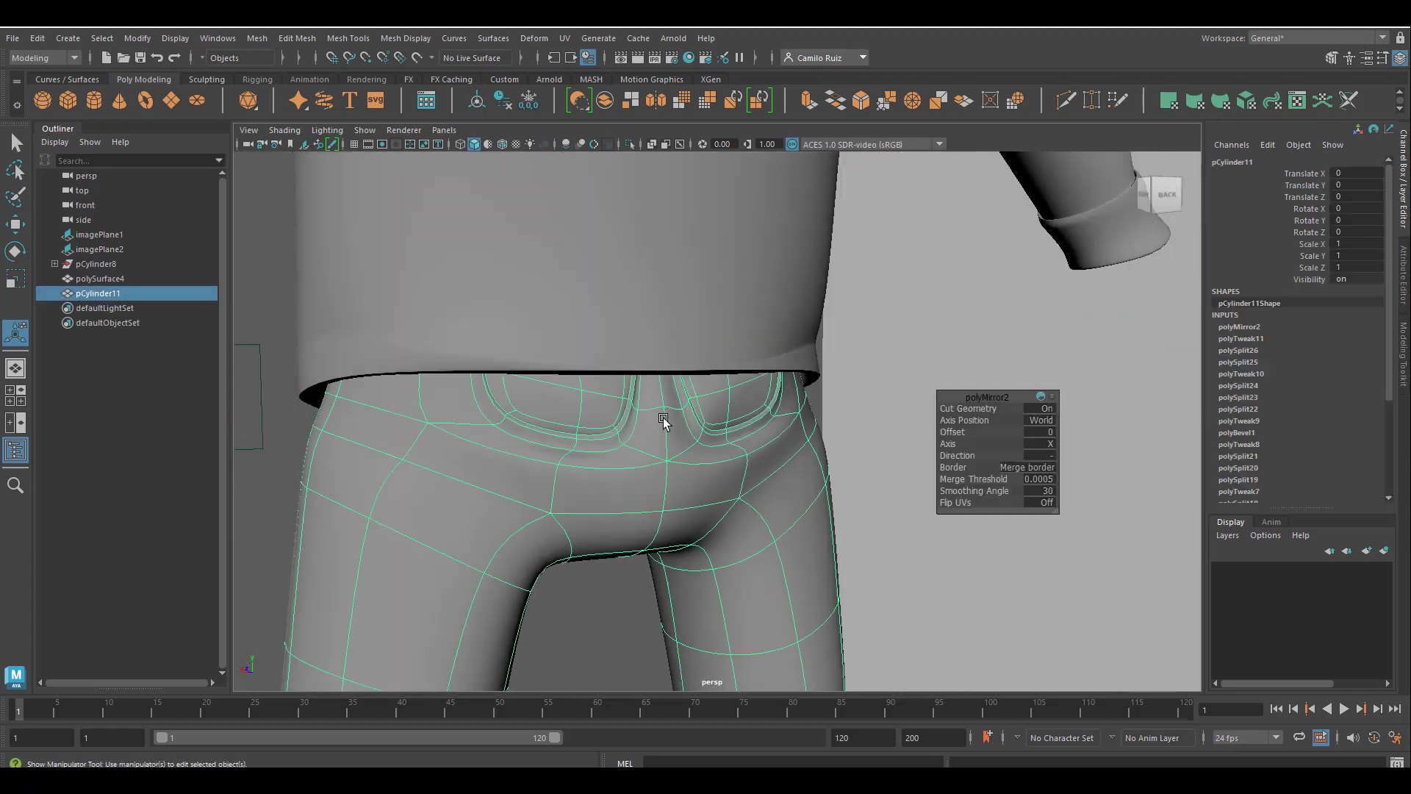
{"action": "mouse_move", "coordinate": [630, 456]}
{"action": "left_mouse_down", "text": "alt"}
{"action": "mouse_move", "coordinate": [593, 435]}
{"action": "mouse_move", "coordinate": [635, 443]}
{"action": "left_mouse_up", "text": "alt"}
{"action": "scroll", "coordinate": [647, 466], "scroll_direction": "up", "scroll_amount": 2}
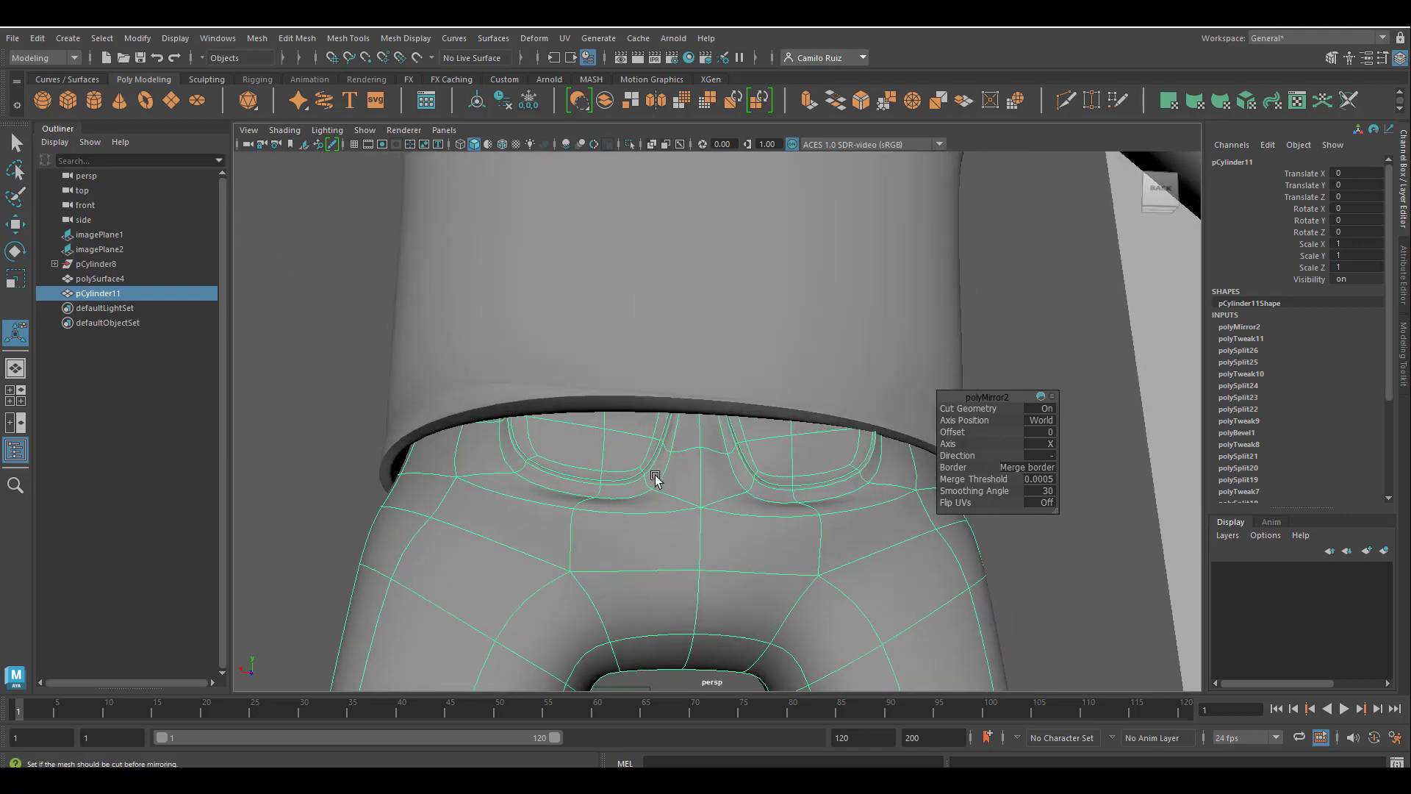
{"action": "middle_click_drag", "start_coordinate": [654, 471], "coordinate": [700, 535], "text": "alt"}
{"action": "left_click_drag", "start_coordinate": [701, 538], "coordinate": [730, 573], "text": "alt"}
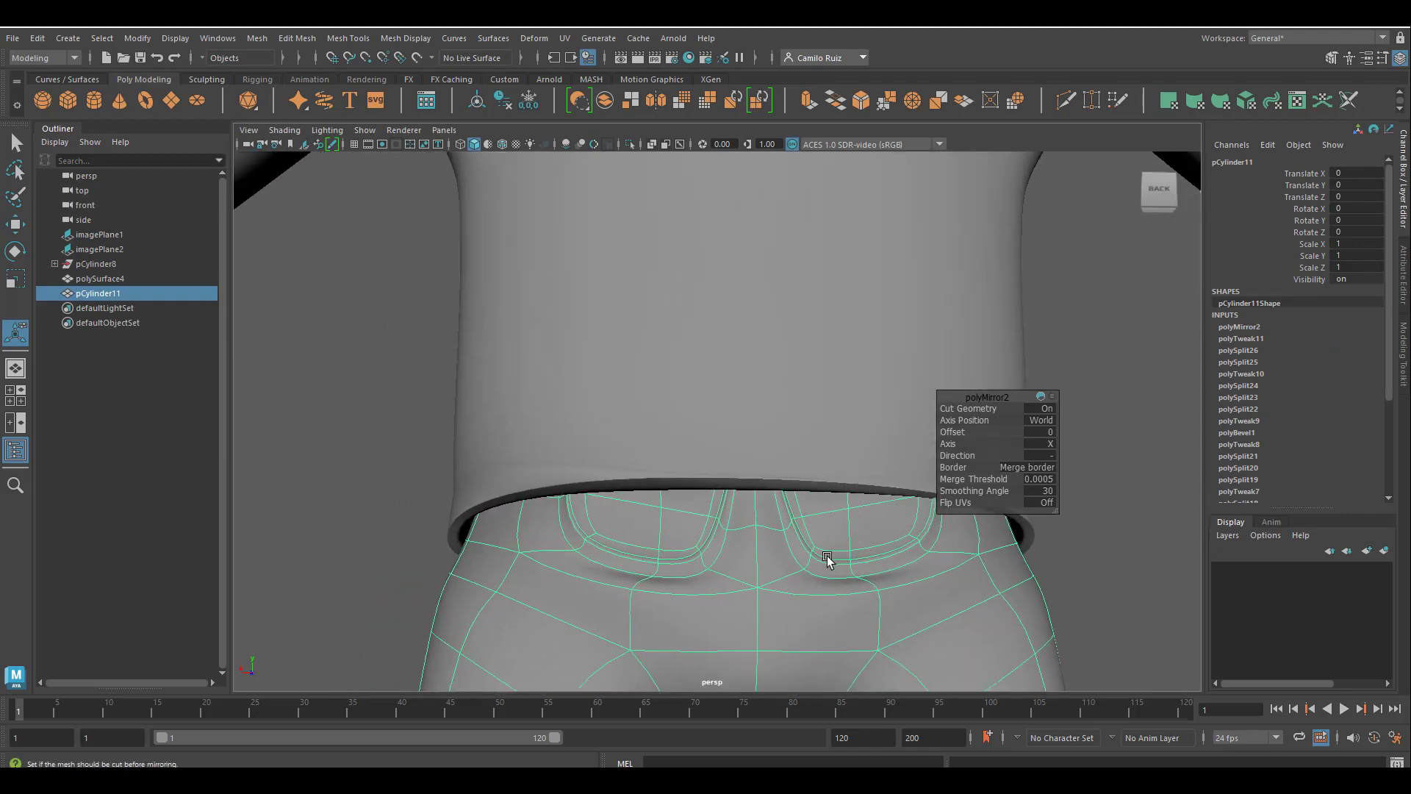
{"action": "middle_click_drag", "start_coordinate": [825, 550], "coordinate": [791, 390], "text": "alt"}
{"action": "mouse_move", "coordinate": [785, 385]}
{"action": "left_mouse_down", "text": "alt"}
{"action": "mouse_move", "coordinate": [774, 366]}
{"action": "mouse_move", "coordinate": [777, 387]}
{"action": "left_mouse_up", "text": "alt"}
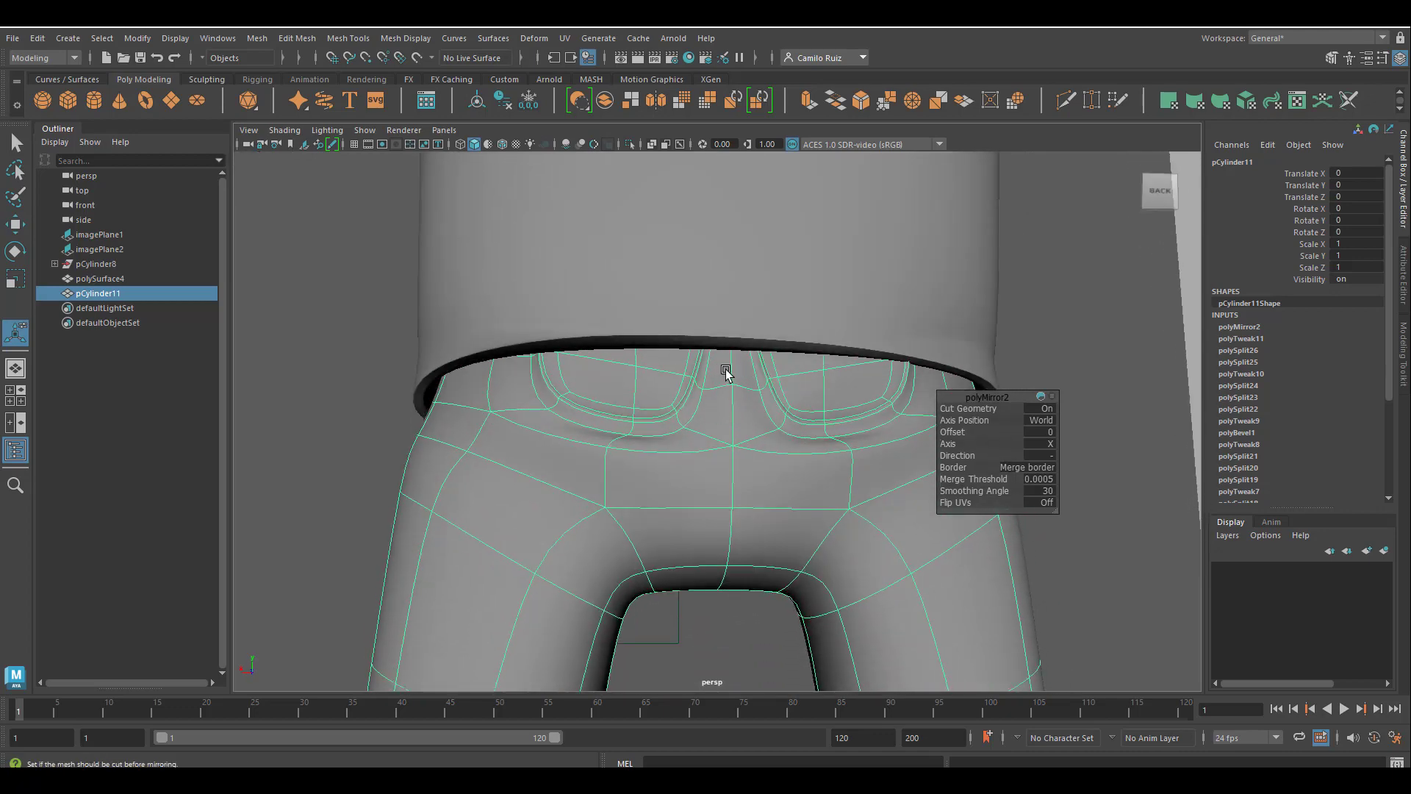
{"action": "middle_click_drag", "start_coordinate": [725, 372], "coordinate": [718, 450], "text": "alt"}
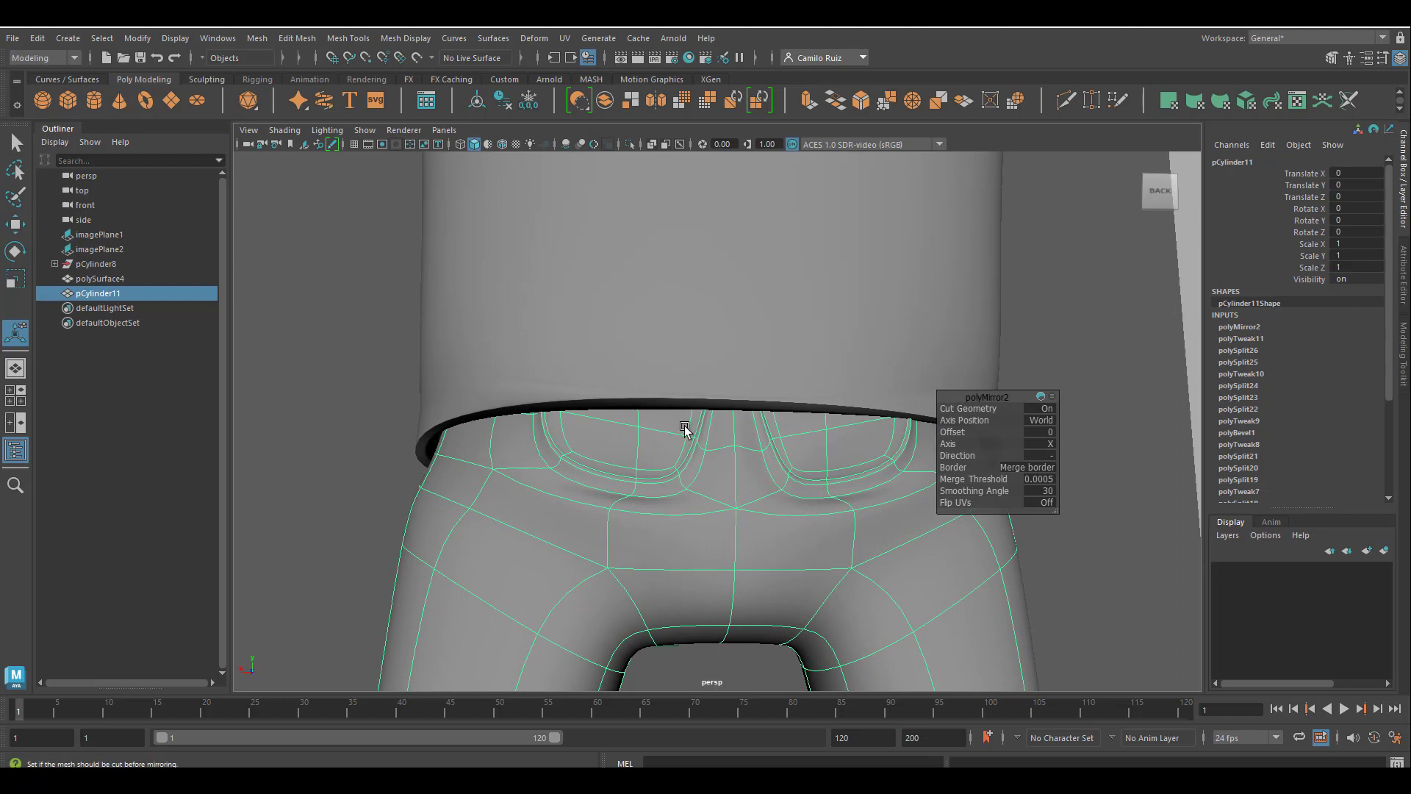
Enable soft selection for the Move tool and set its symmetry to Object X.
{"action": "double_click", "coordinate": [15, 224]}
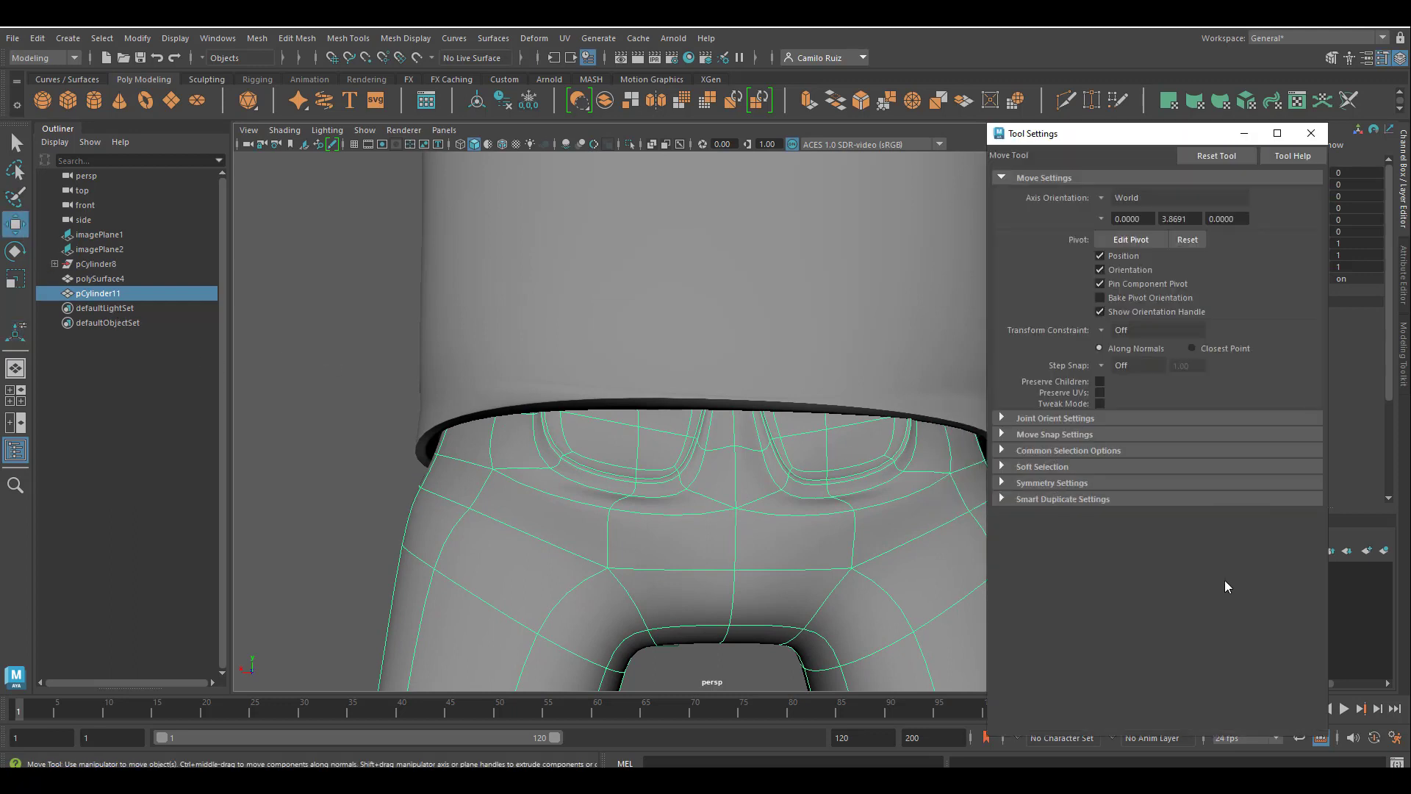
{"action": "left_click", "coordinate": [1003, 467]}
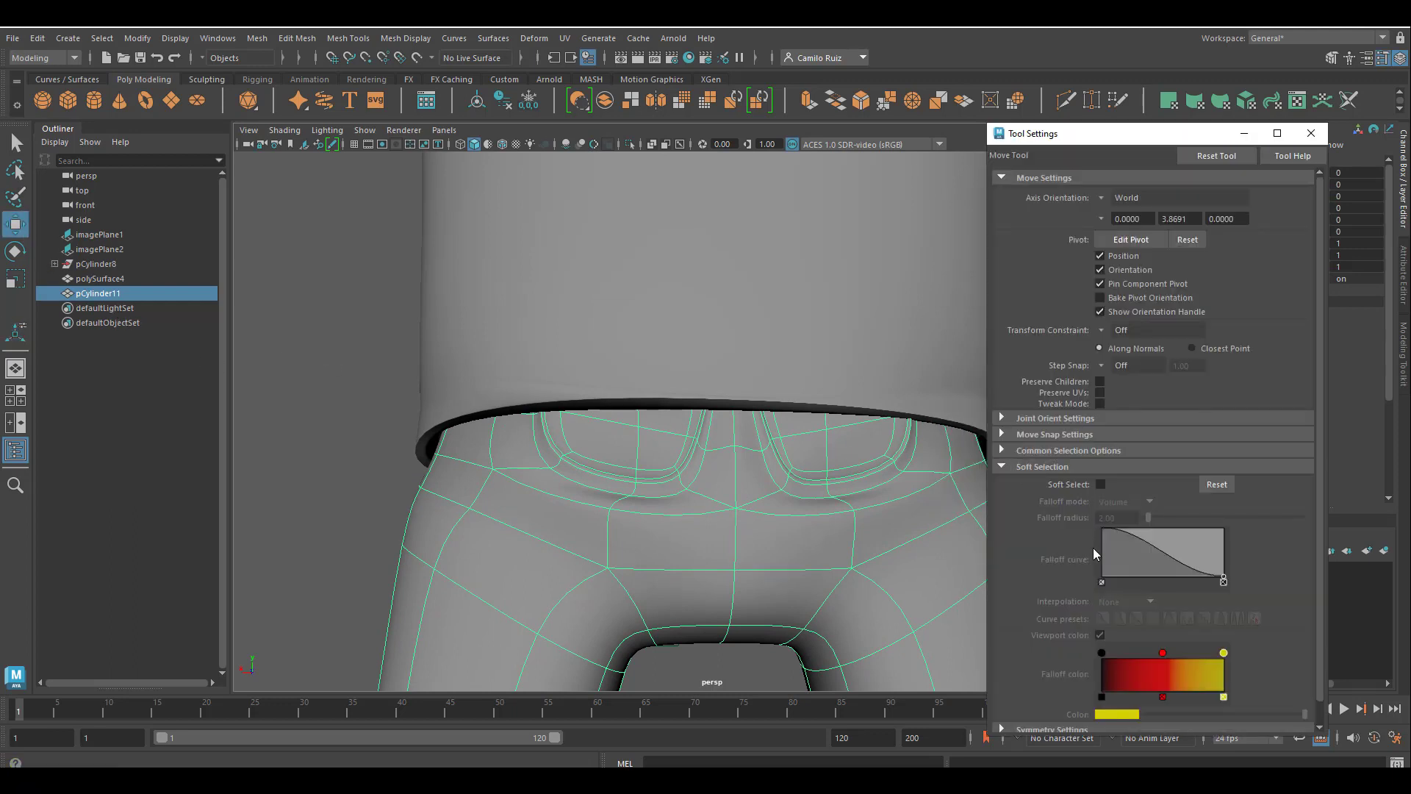
{"action": "left_click", "coordinate": [1100, 484]}
{"action": "scroll", "coordinate": [1125, 486], "scroll_direction": "down", "scroll_amount": 1}
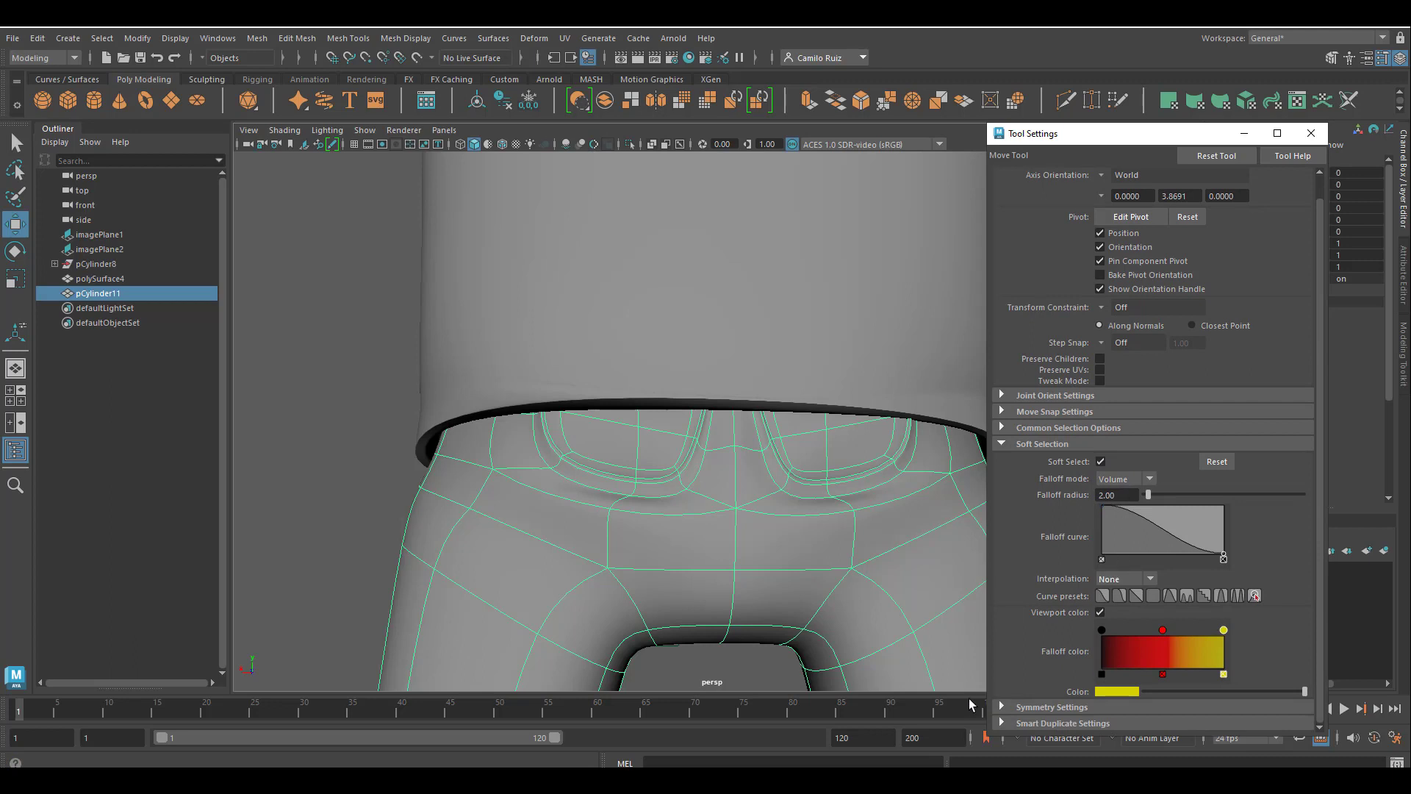
{"action": "left_click", "coordinate": [1001, 707]}
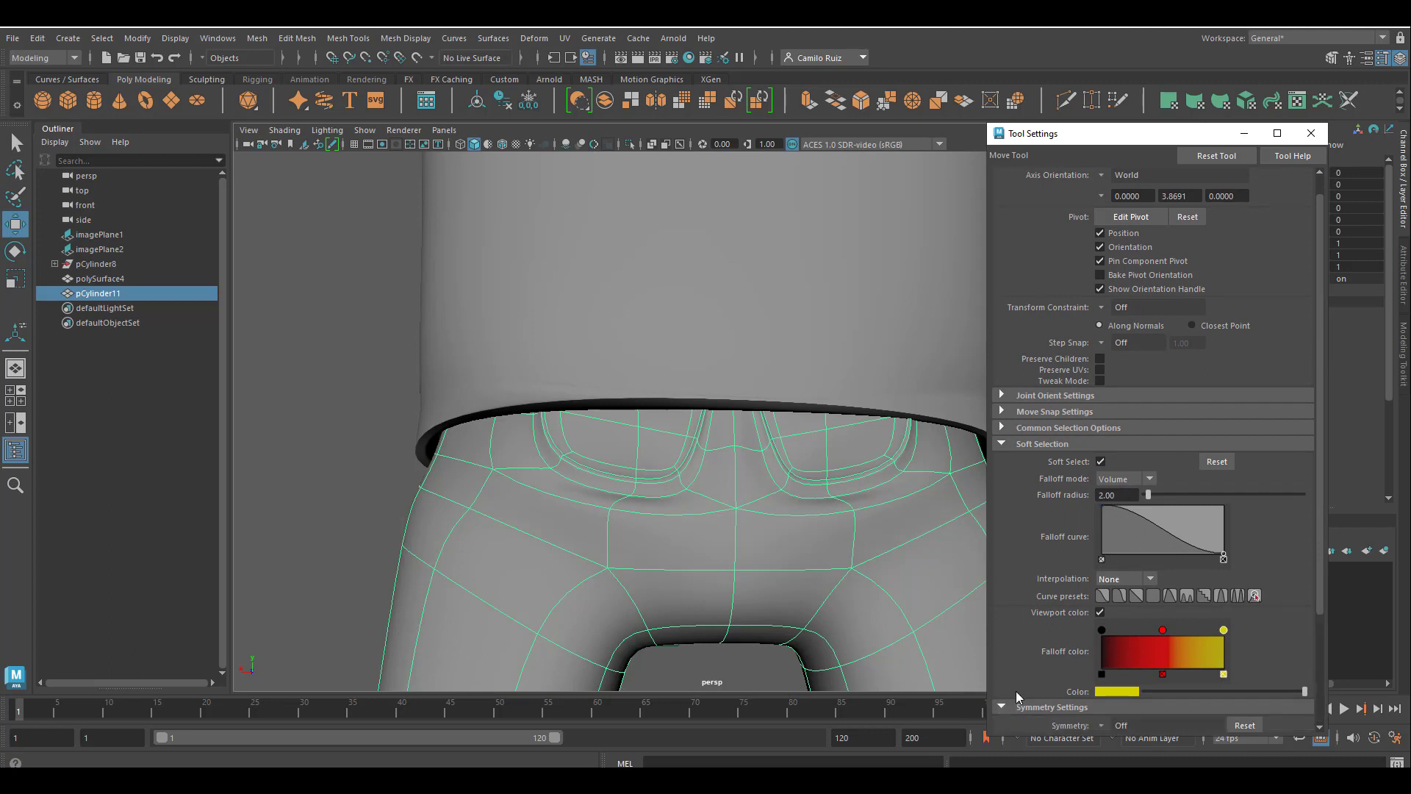
{"action": "scroll", "coordinate": [1094, 616], "scroll_direction": "down", "scroll_amount": 4}
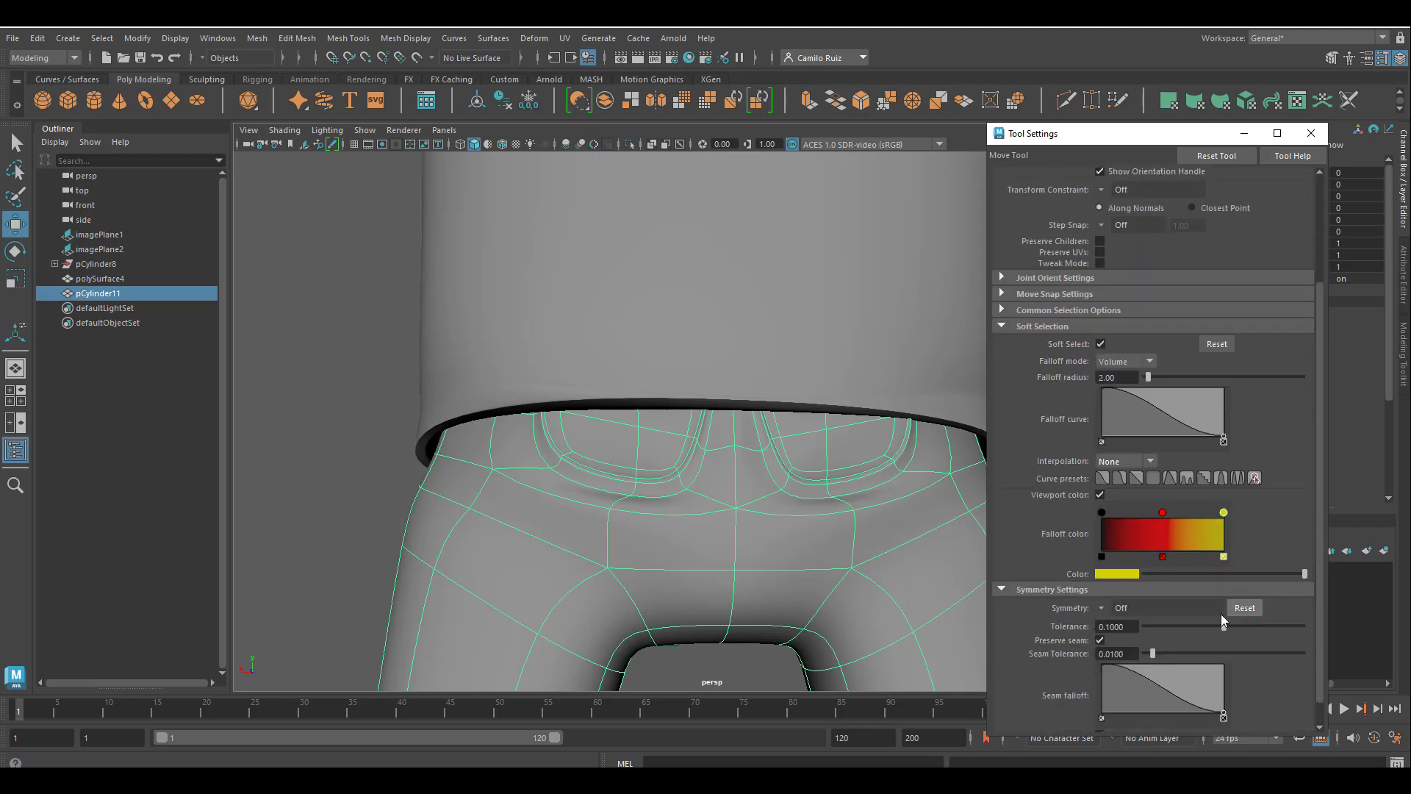
{"action": "left_click", "coordinate": [1105, 609]}
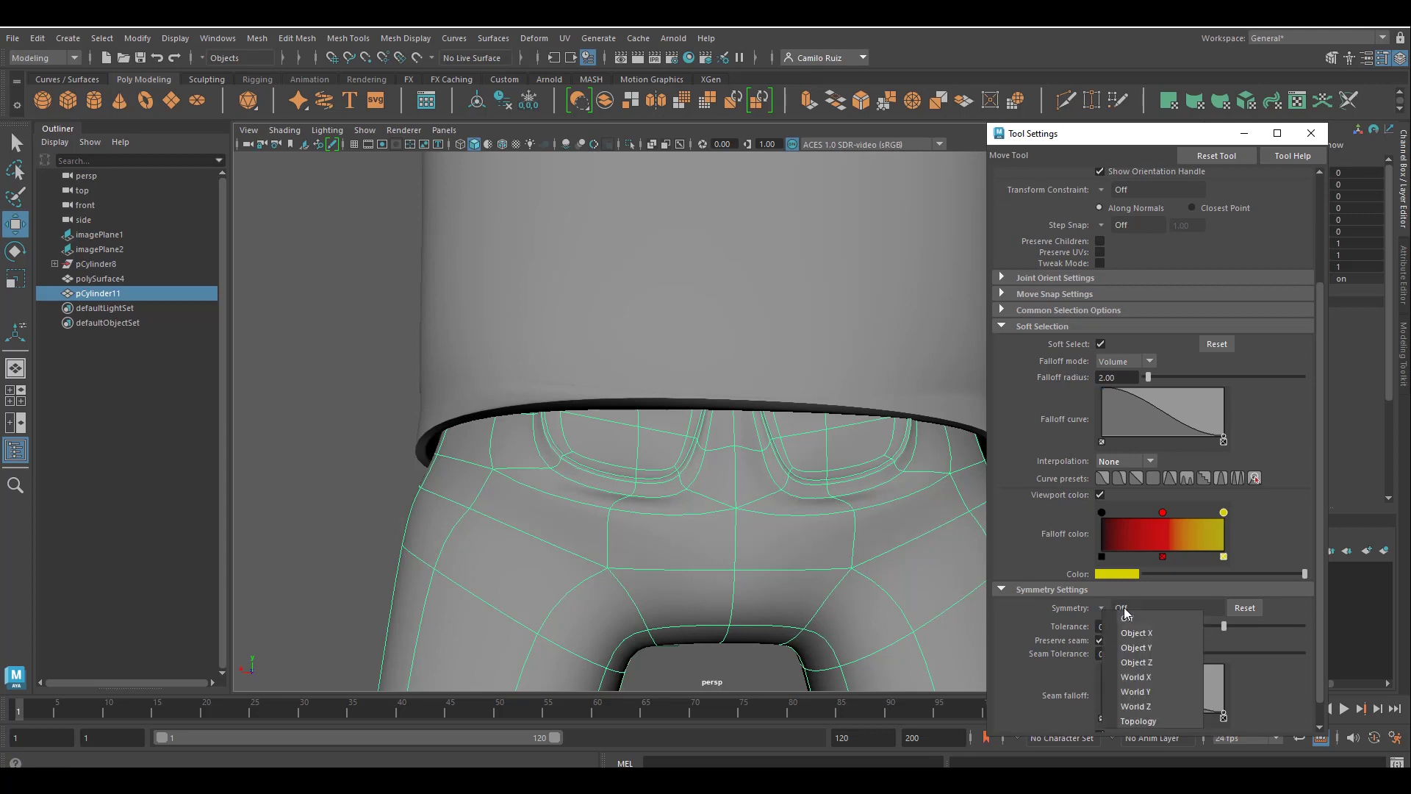
{"action": "left_click", "coordinate": [1156, 633]}
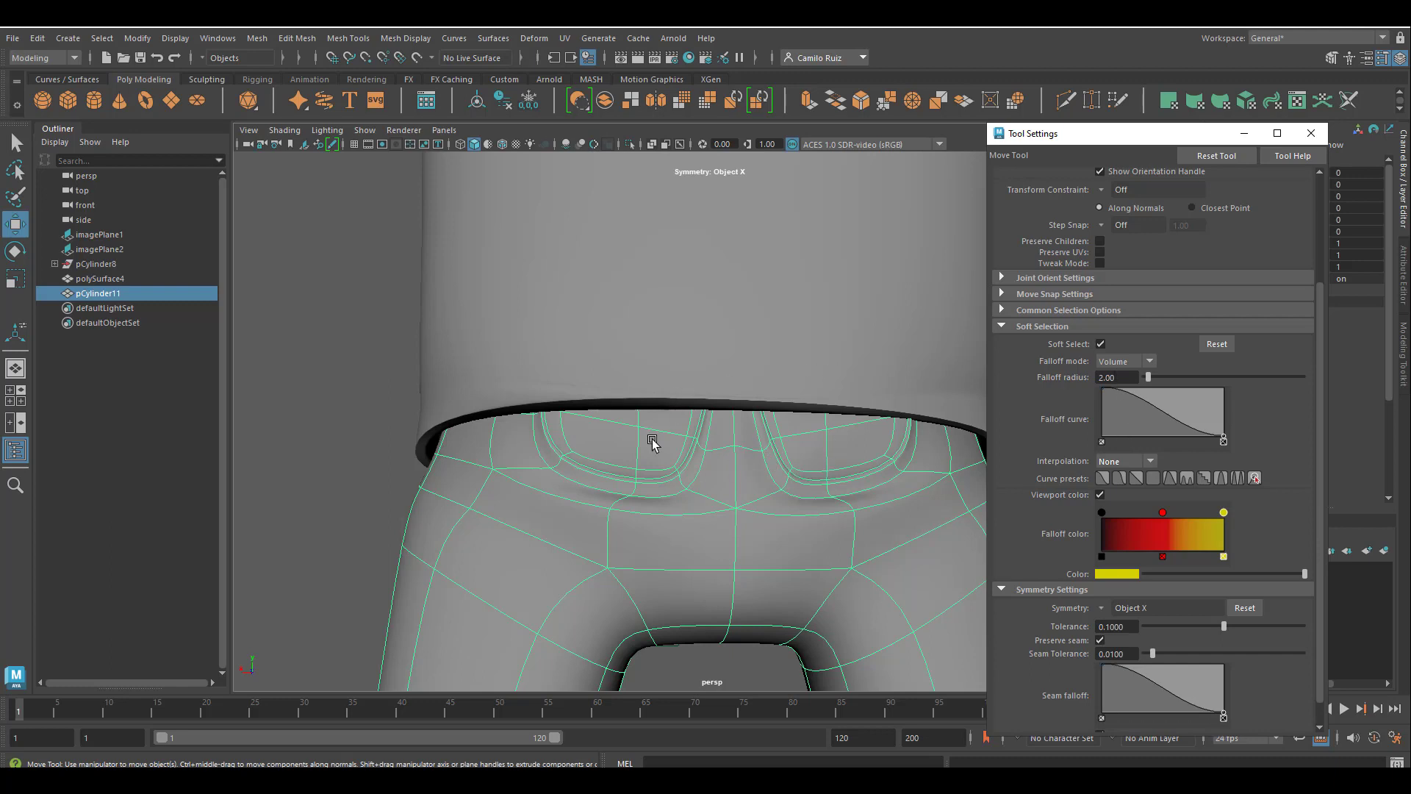
Switch to face selection and pick faces inside the back pockets with soft selection and symmetry active.
{"action": "right_click_drag", "start_coordinate": [648, 355], "coordinate": [643, 400]}
{"action": "left_click", "coordinate": [679, 416]}
{"action": "left_click", "coordinate": [680, 415]}
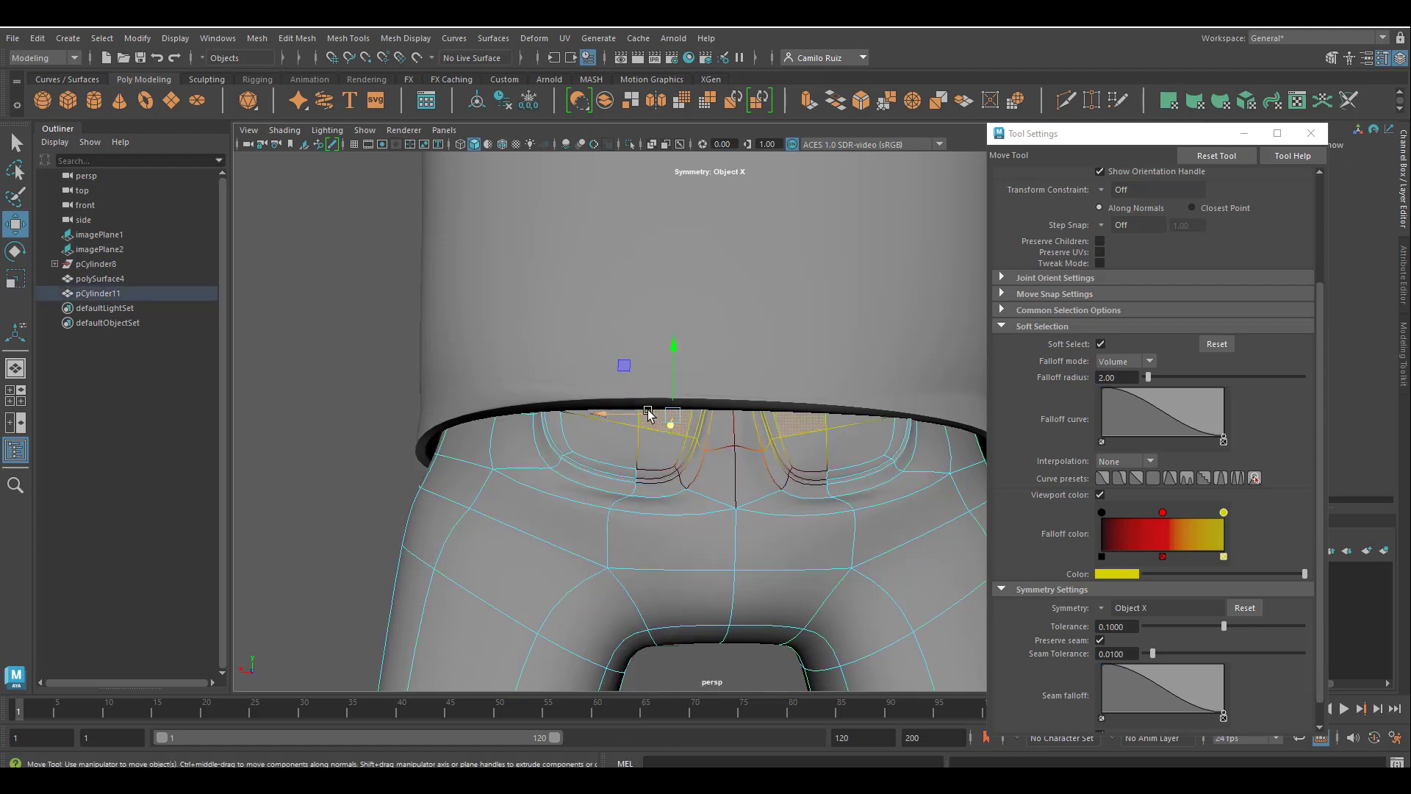
{"action": "mouse_move", "coordinate": [632, 417]}
{"action": "left_mouse_down"}
{"action": "mouse_move", "coordinate": [583, 456]}
{"action": "mouse_move", "coordinate": [616, 458]}
{"action": "mouse_move", "coordinate": [617, 417]}
{"action": "mouse_move", "coordinate": [671, 536]}
{"action": "mouse_move", "coordinate": [683, 522]}
{"action": "left_mouse_up"}
{"action": "left_click", "coordinate": [651, 456]}
{"action": "left_click", "coordinate": [630, 416]}
{"action": "key", "text": "e"}
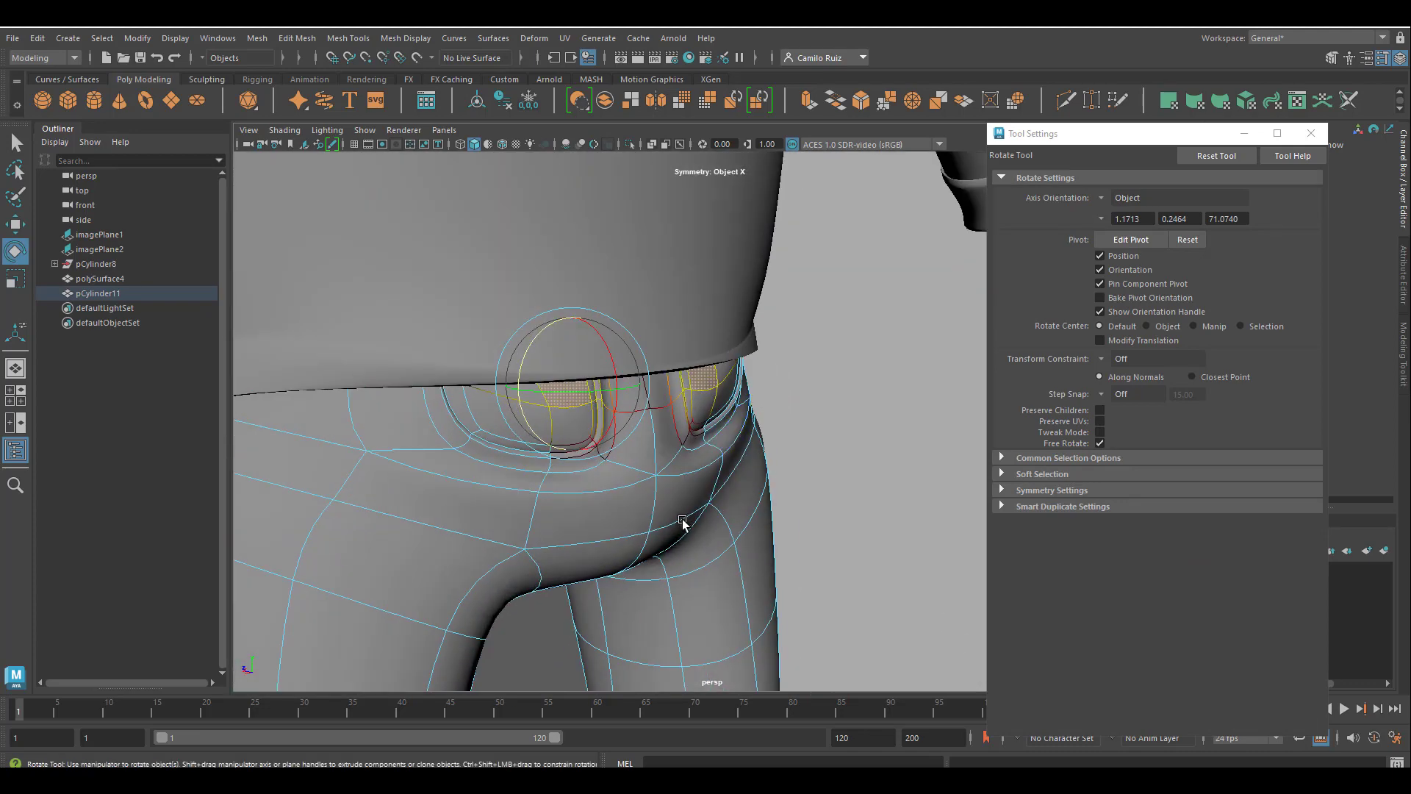
{"action": "left_click", "coordinate": [489, 420]}
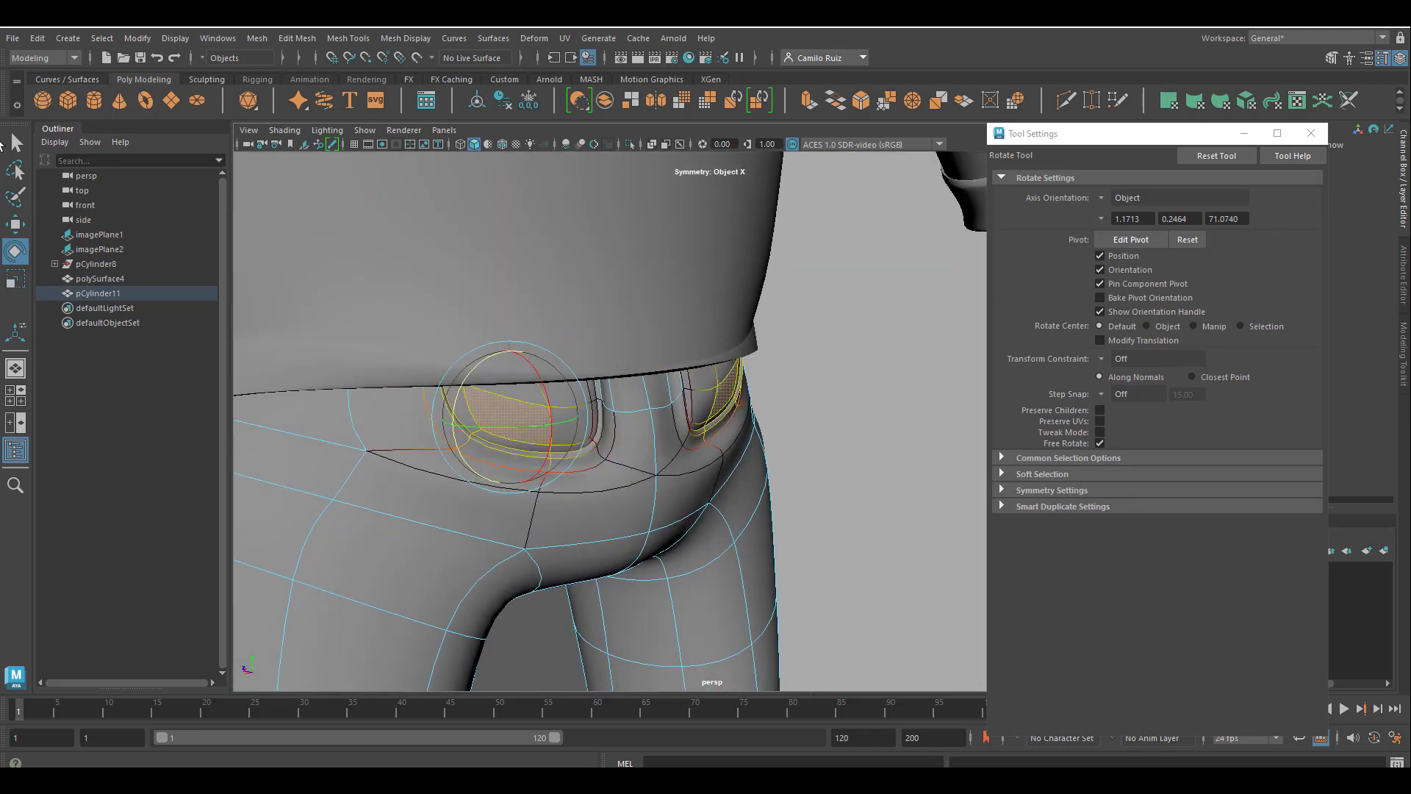
{"action": "key", "text": "q"}
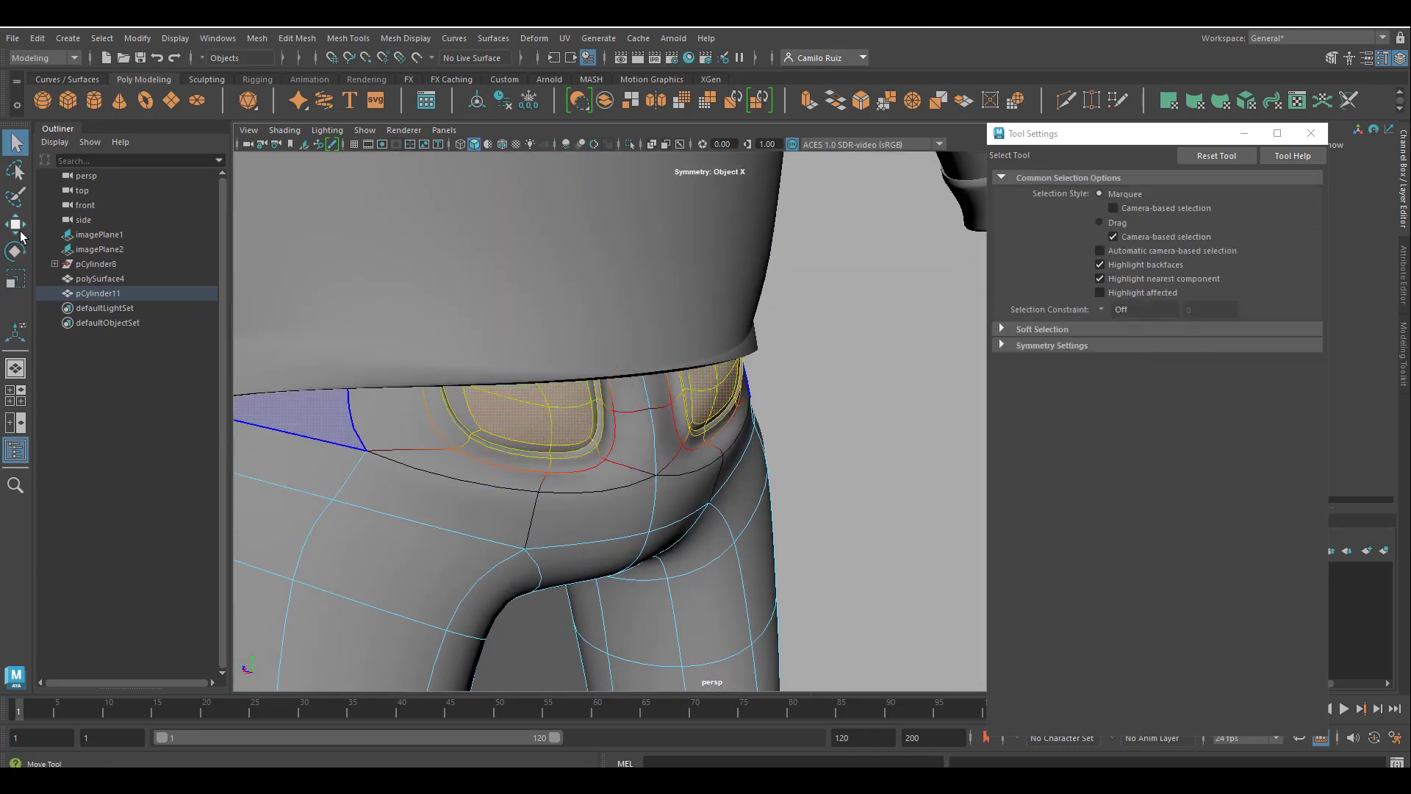
Select the seat faces below the back pockets with the Move tool and lower them.
{"action": "left_click", "coordinate": [15, 225]}
{"action": "left_click_drag", "start_coordinate": [441, 411], "coordinate": [520, 441], "text": "alt"}
{"action": "left_click_drag", "start_coordinate": [257, 481], "coordinate": [274, 477]}
{"action": "left_click_drag", "start_coordinate": [274, 477], "coordinate": [412, 371], "text": "alt"}
{"action": "left_click", "coordinate": [507, 411]}
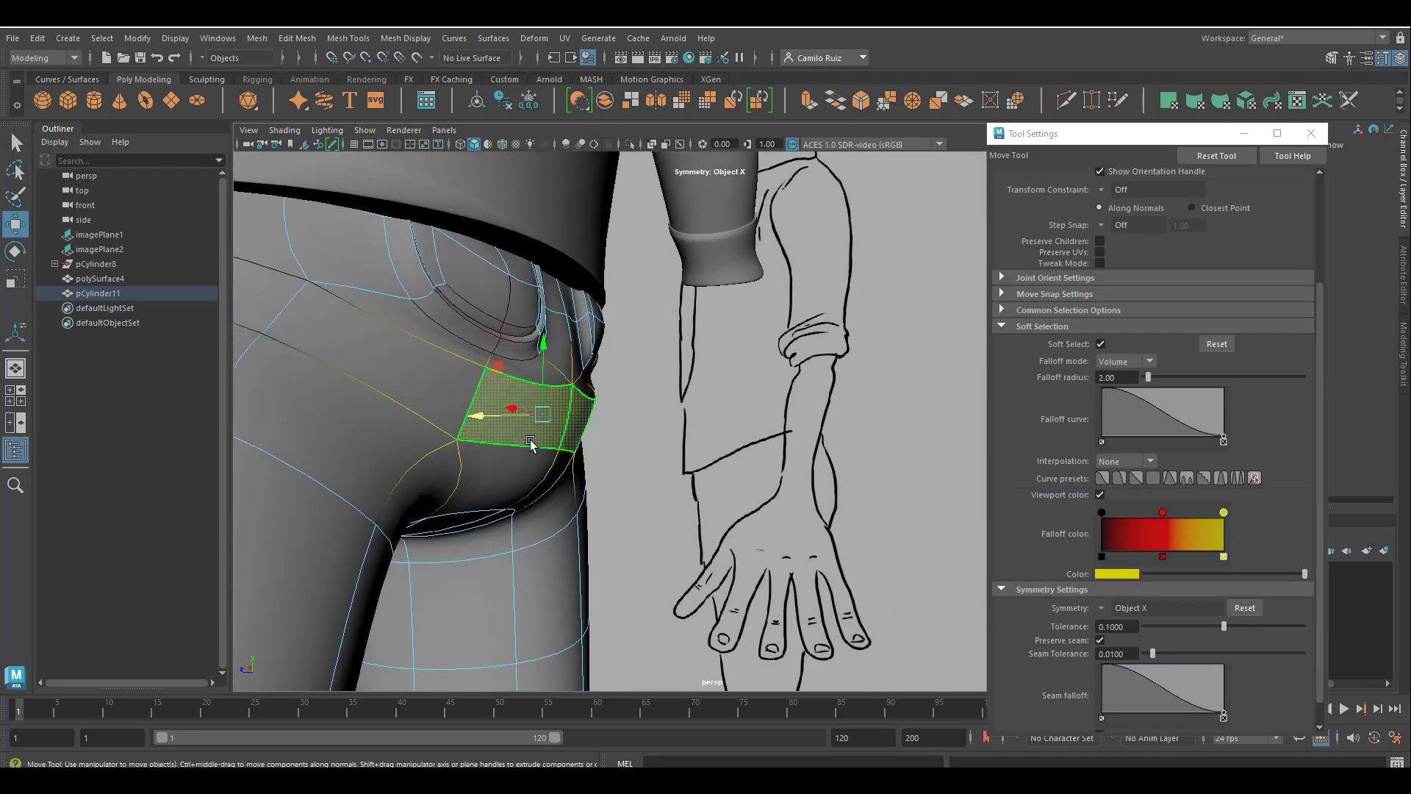
{"action": "left_click_drag", "start_coordinate": [508, 411], "coordinate": [622, 405], "text": "alt"}
{"action": "left_click", "coordinate": [639, 488]}
{"action": "left_click_drag", "start_coordinate": [559, 445], "coordinate": [686, 459], "text": "alt"}
{"action": "left_click_drag", "start_coordinate": [509, 388], "coordinate": [509, 455]}
Move the selected seat faces in the side view so the buttocks follow the reference outline.
{"action": "key", "text": "space"}
{"action": "left_click_drag", "start_coordinate": [692, 525], "coordinate": [894, 569]}
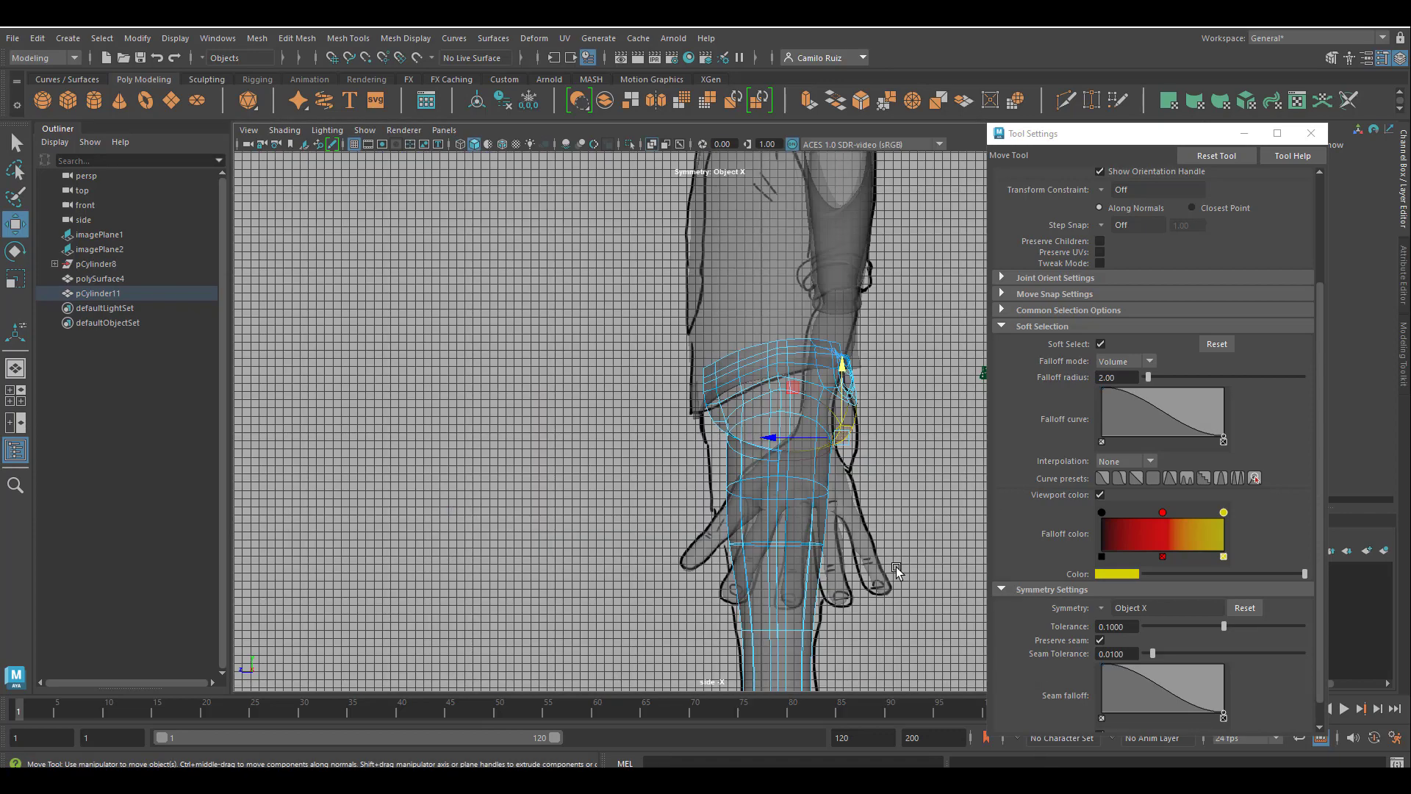
{"action": "scroll", "coordinate": [945, 479], "scroll_direction": "up", "scroll_amount": 1}
{"action": "scroll", "coordinate": [945, 479], "scroll_direction": "up", "scroll_amount": 5}
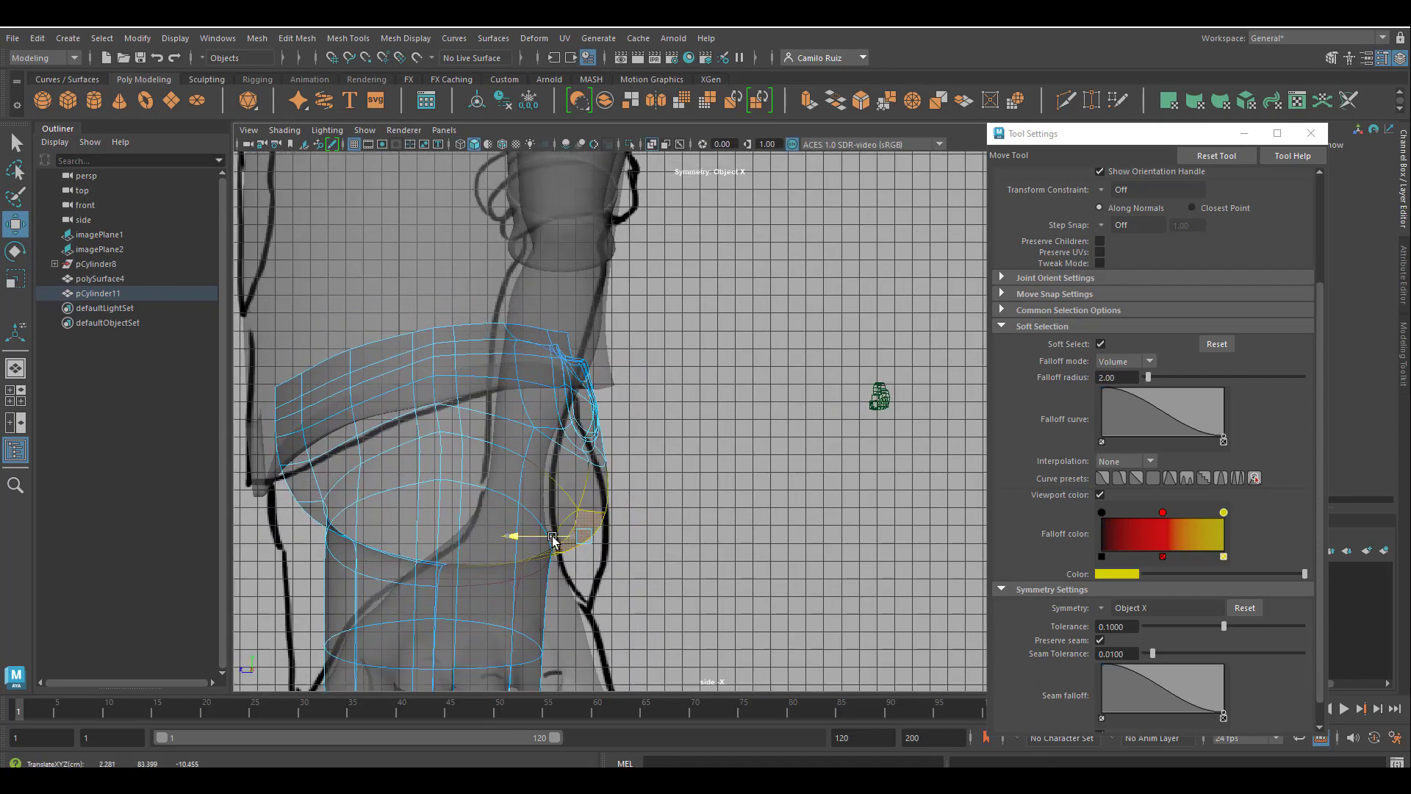
{"action": "middle_click_drag", "start_coordinate": [647, 364], "coordinate": [782, 340], "text": "alt"}
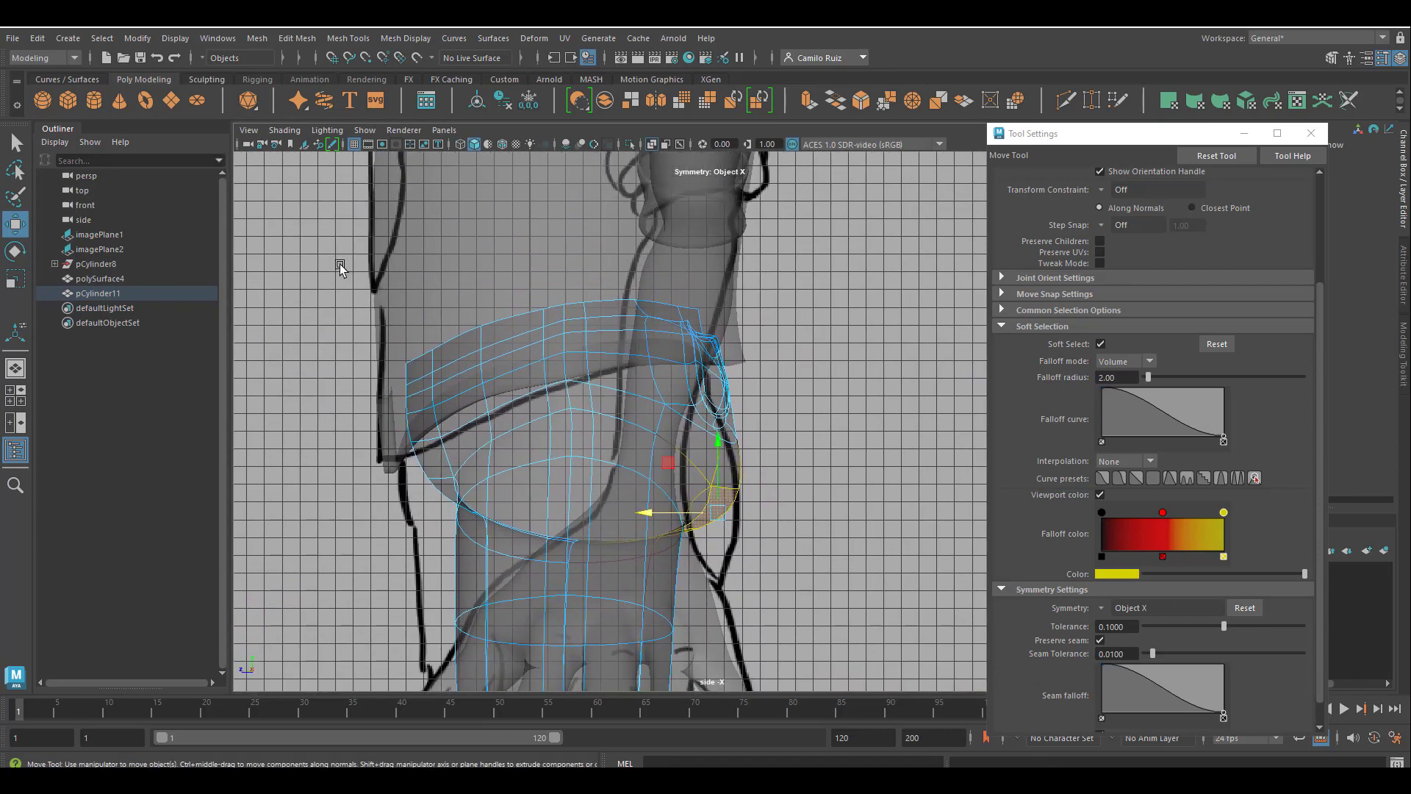
Select all faces of the trousers' hips and upper thighs in the side view and move them down.
{"action": "left_click_drag", "start_coordinate": [342, 268], "coordinate": [540, 567]}
{"action": "scroll", "coordinate": [799, 572], "scroll_direction": "down", "scroll_amount": 2}
{"action": "scroll", "coordinate": [799, 570], "scroll_direction": "down", "scroll_amount": 2}
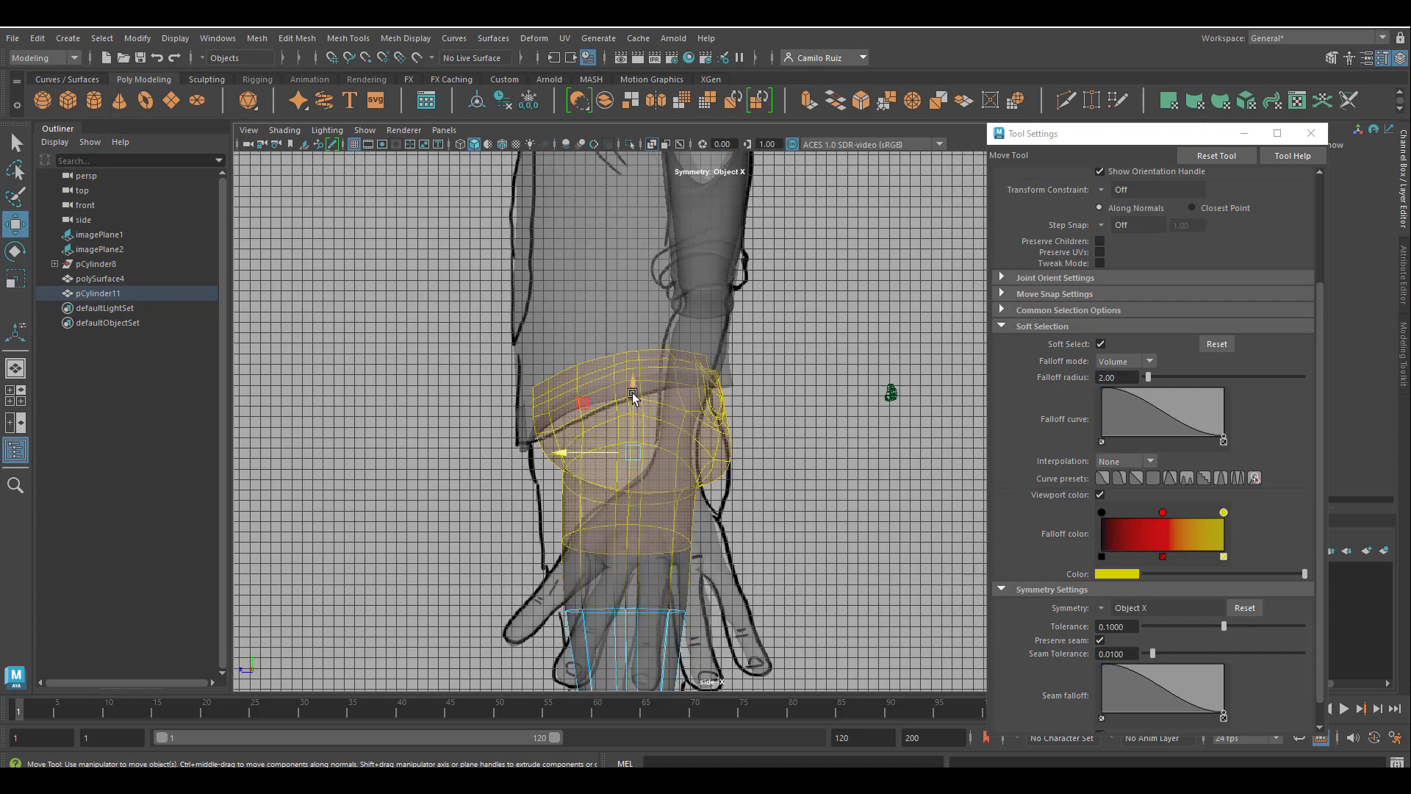
{"action": "left_click_drag", "start_coordinate": [636, 393], "coordinate": [643, 419]}
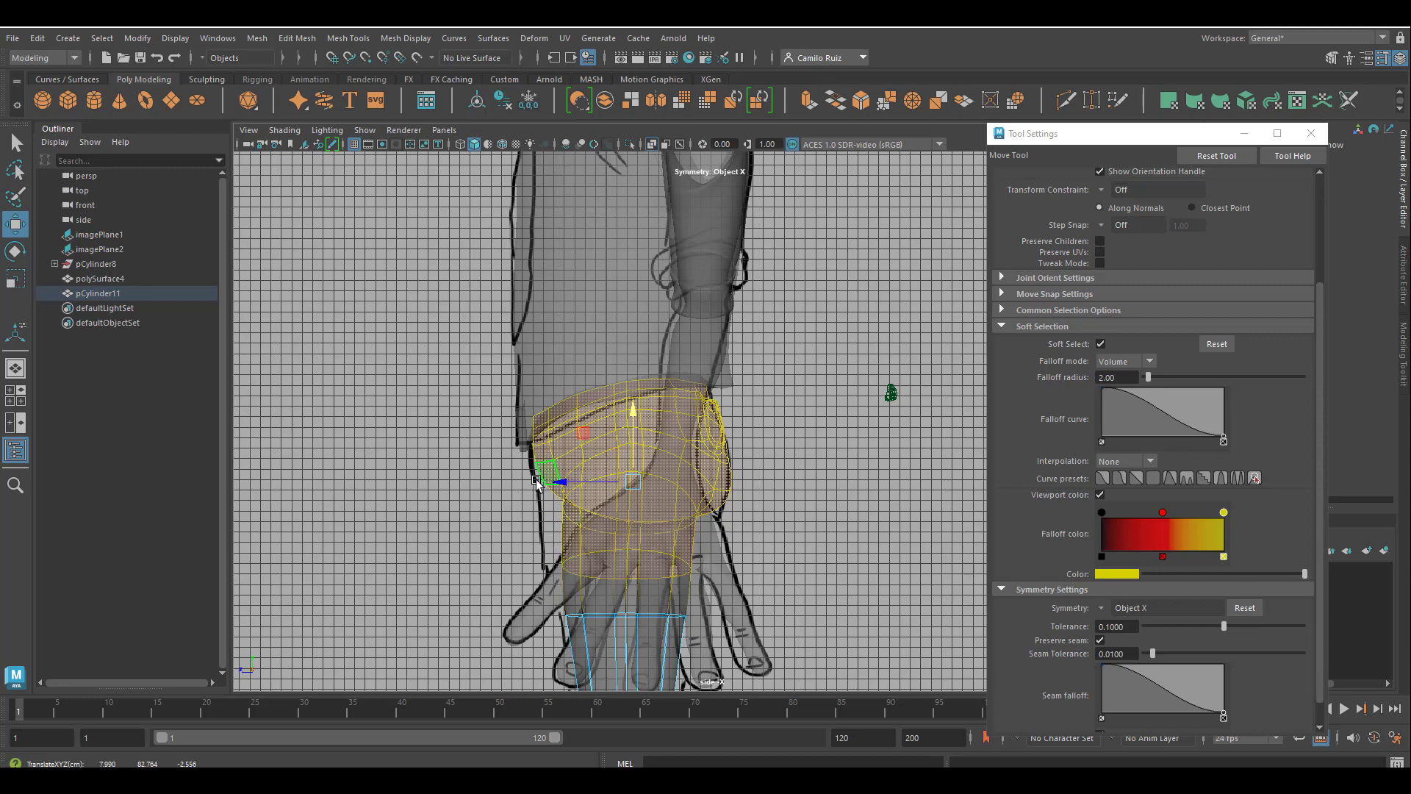
Select the front half of the hip and upper thigh faces in the side view and move them forward toward the reference outline.
{"action": "middle_click_drag", "start_coordinate": [627, 555], "coordinate": [640, 433], "text": "alt"}
{"action": "scroll", "coordinate": [672, 496], "scroll_direction": "up", "scroll_amount": 2}
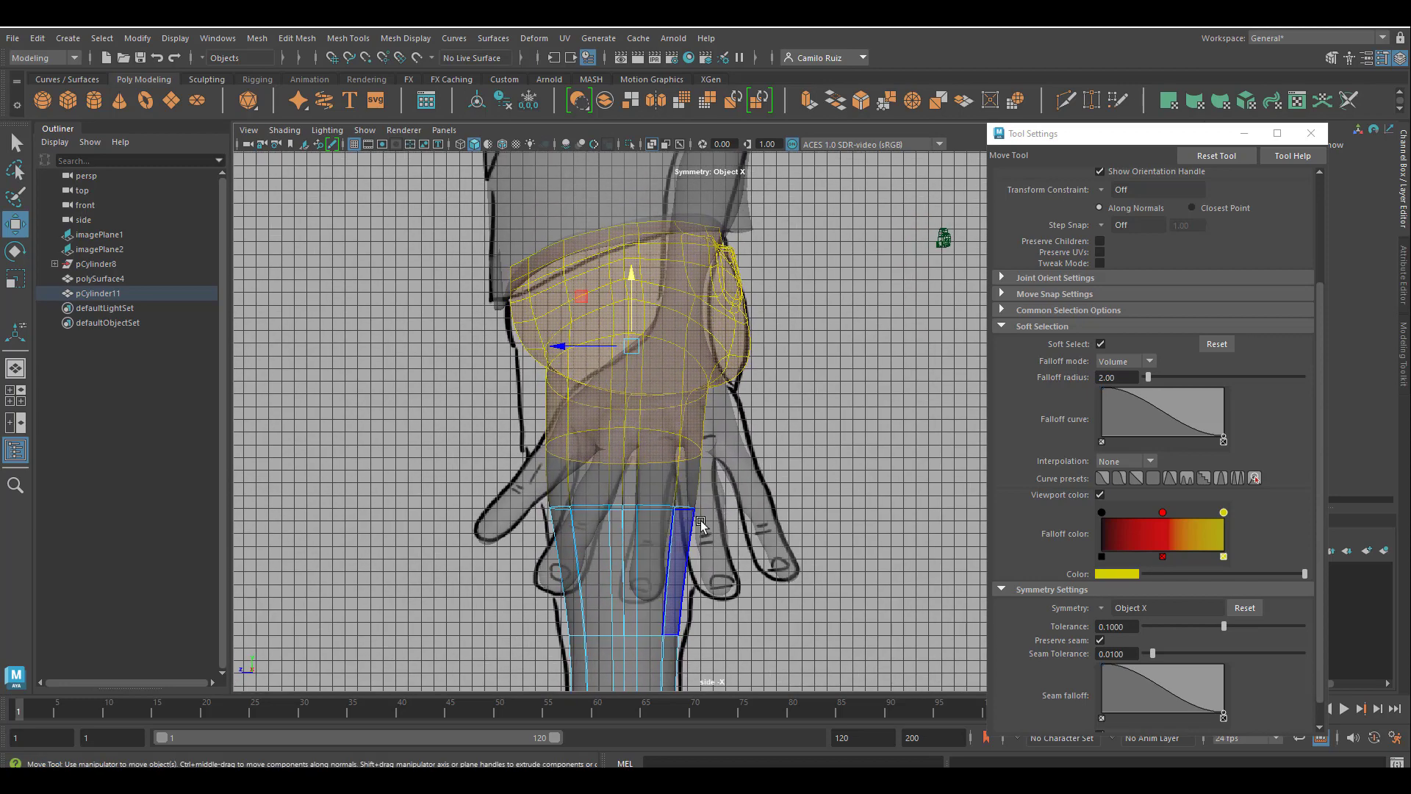
{"action": "middle_click_drag", "start_coordinate": [698, 520], "coordinate": [759, 596], "text": "alt"}
{"action": "left_click_drag", "start_coordinate": [547, 294], "coordinate": [658, 539]}
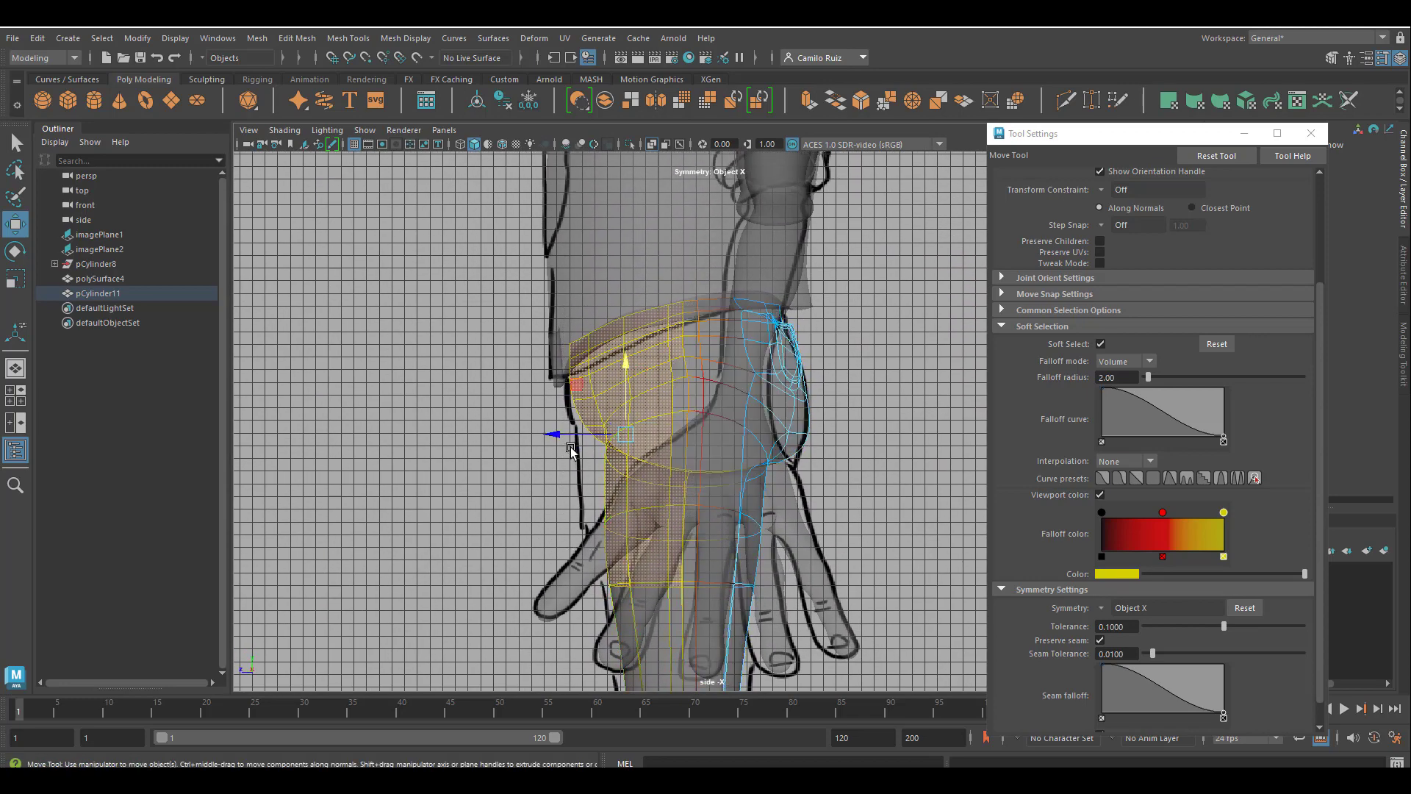
{"action": "mouse_move", "coordinate": [556, 432]}
{"action": "left_mouse_down"}
{"action": "mouse_move", "coordinate": [520, 428]}
{"action": "mouse_move", "coordinate": [536, 426]}
{"action": "left_mouse_up"}
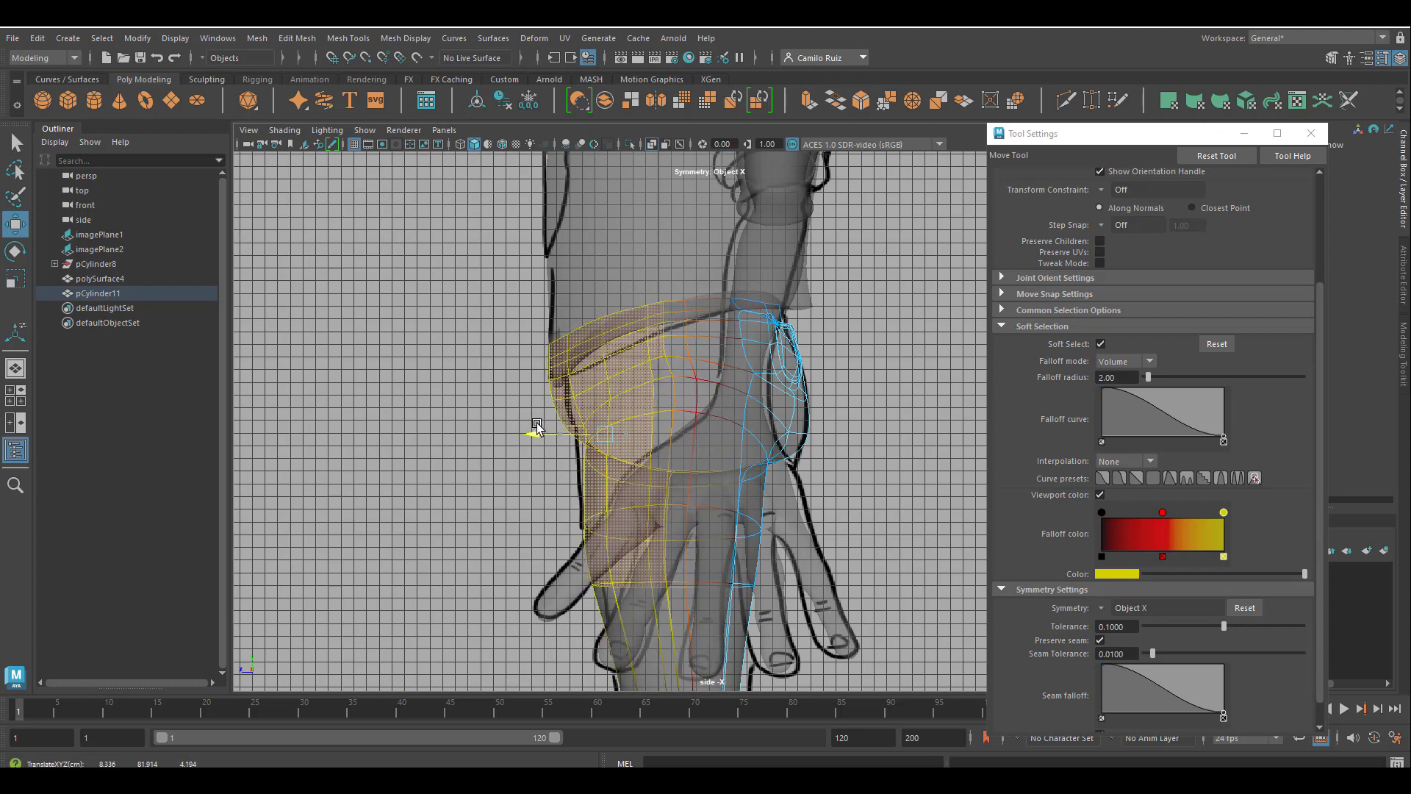
Move smaller groups of faces at the front of the waist along the depth axis to match the belly outline.
{"action": "left_click_drag", "start_coordinate": [503, 317], "coordinate": [510, 384]}
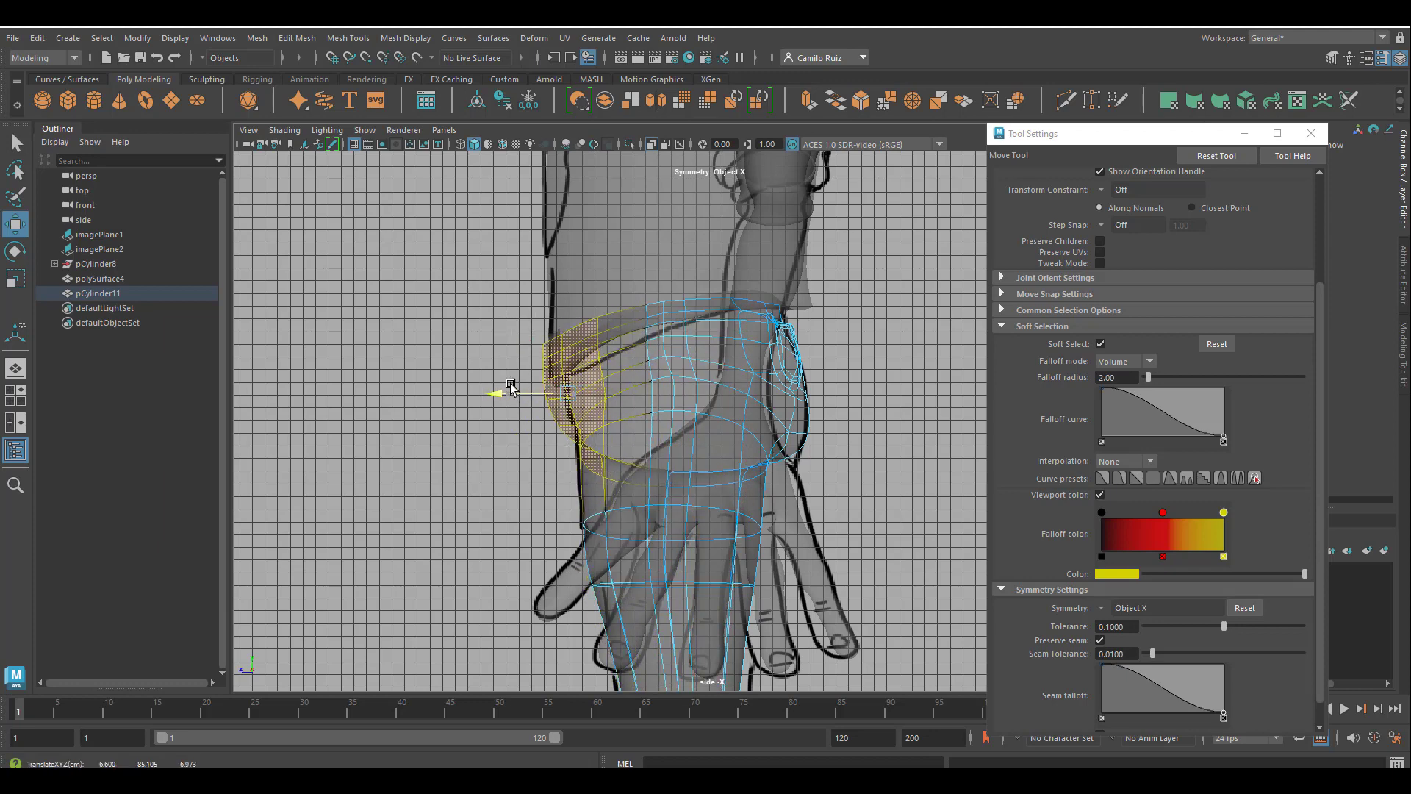
{"action": "left_click_drag", "start_coordinate": [491, 329], "coordinate": [551, 439]}
{"action": "left_click_drag", "start_coordinate": [505, 382], "coordinate": [516, 385]}
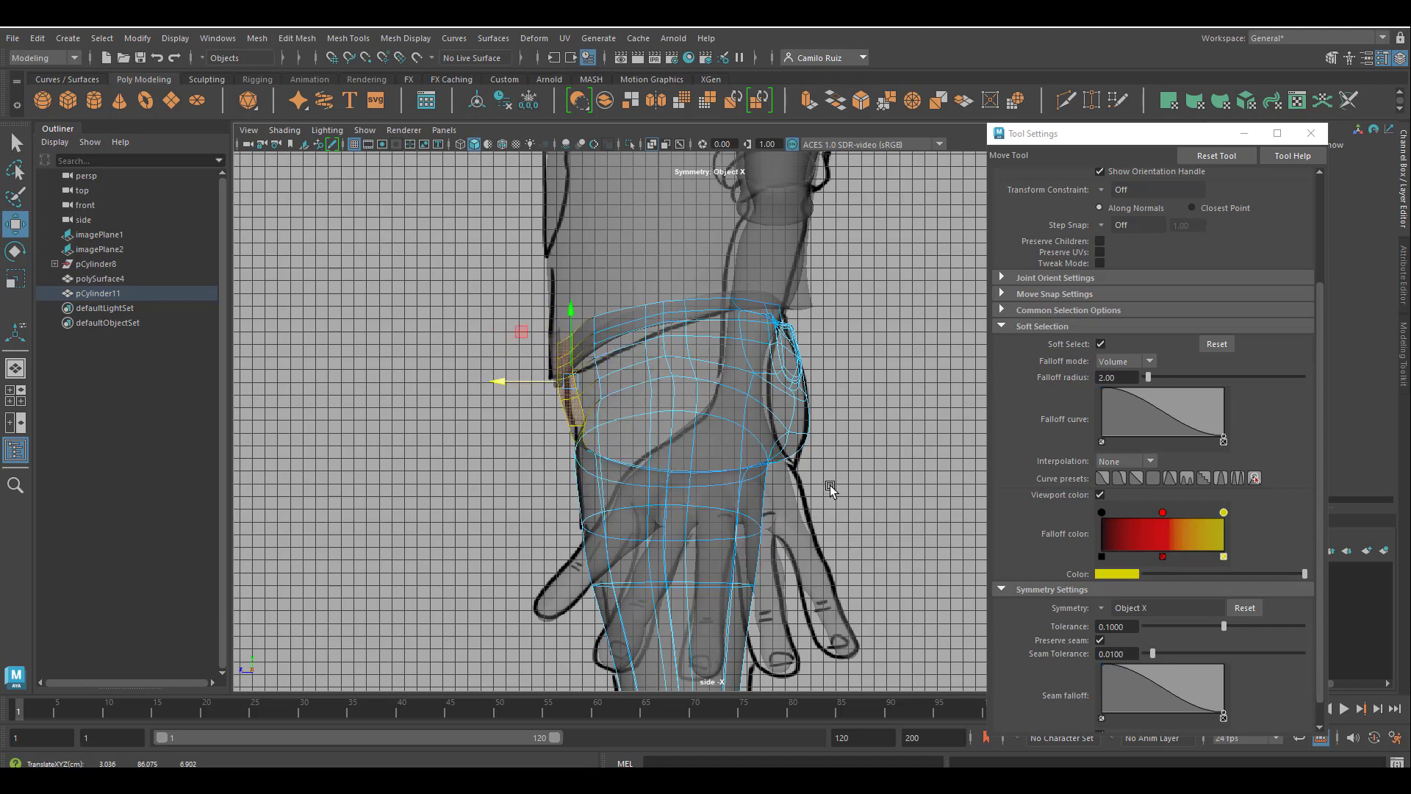
Select the lower seat faces in the side view, lower them slightly, and inspect the deselected seat in the perspective view.
{"action": "left_click_drag", "start_coordinate": [822, 487], "coordinate": [754, 458]}
{"action": "left_click_drag", "start_coordinate": [743, 406], "coordinate": [742, 416]}
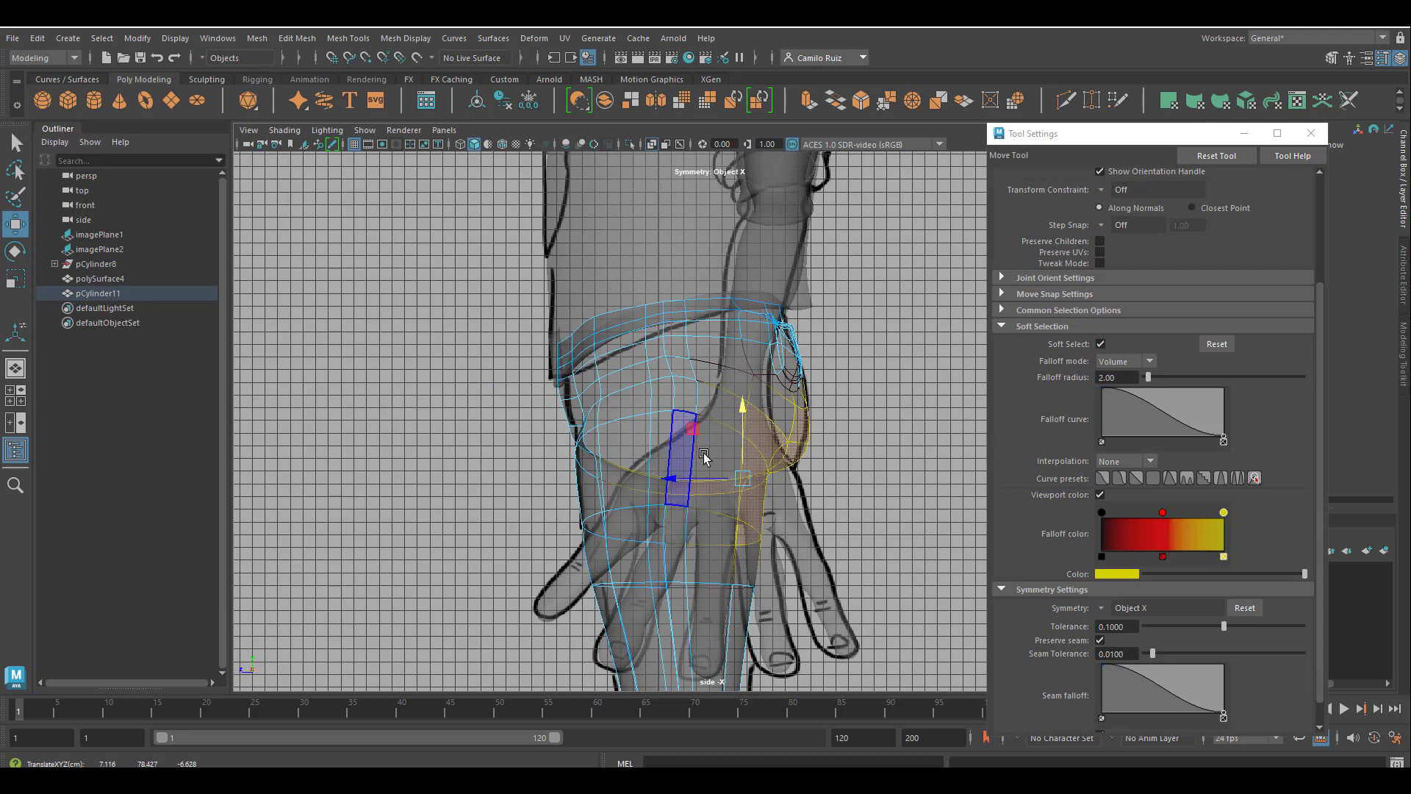
{"action": "key", "text": "space"}
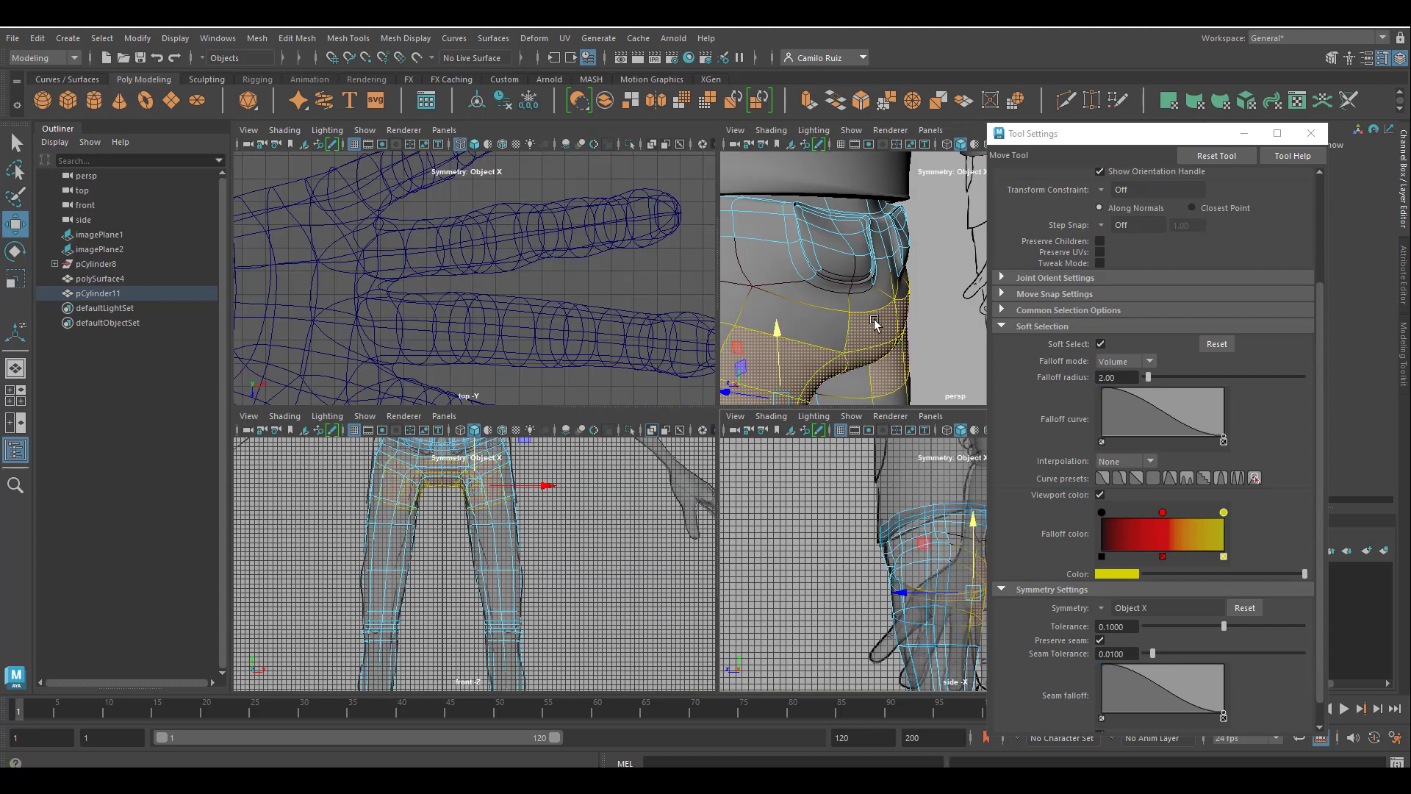
{"action": "key", "text": "space"}
{"action": "left_click", "coordinate": [704, 584]}
{"action": "left_click_drag", "start_coordinate": [704, 584], "coordinate": [545, 478], "text": "alt"}
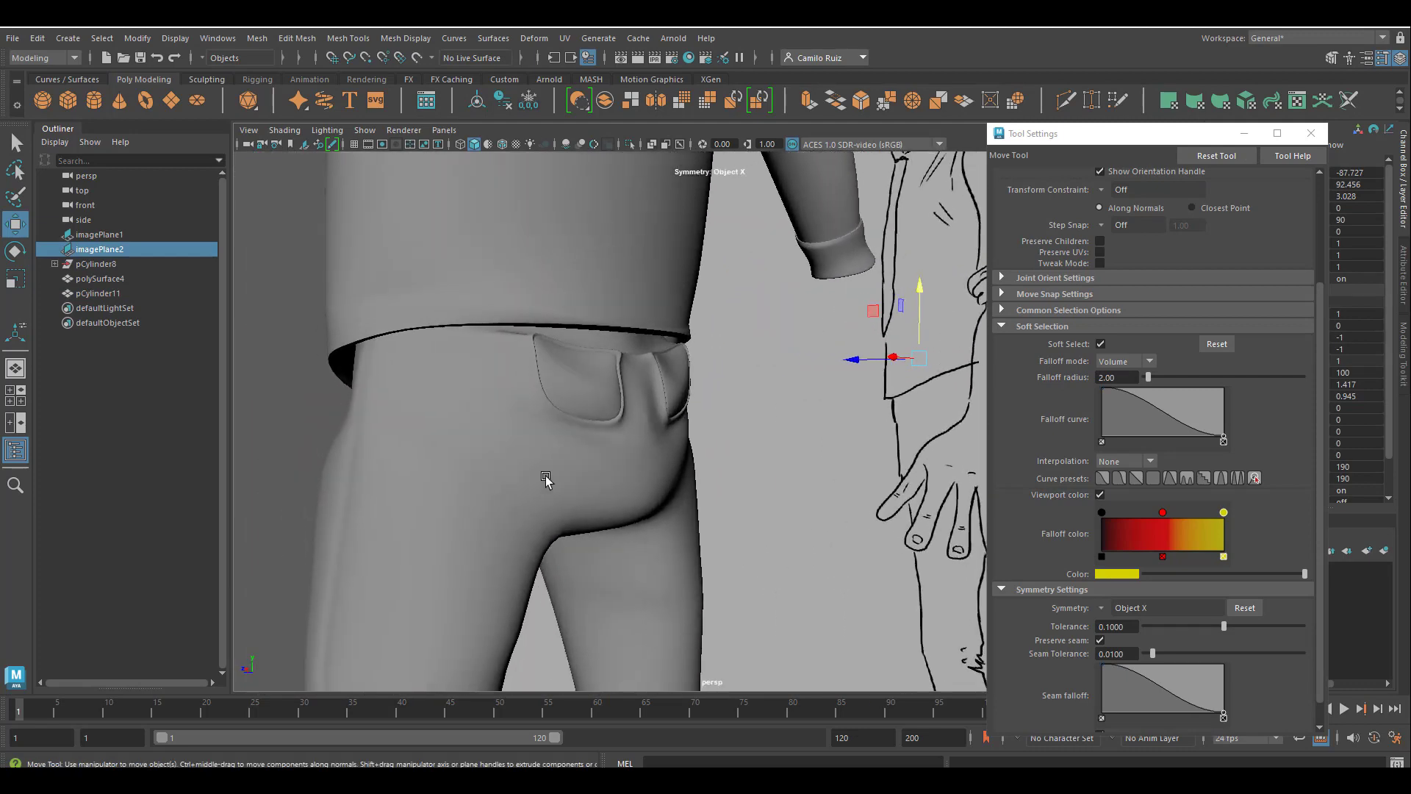
{"action": "middle_click_drag", "start_coordinate": [545, 478], "coordinate": [636, 580], "text": "alt"}
{"action": "left_click_drag", "start_coordinate": [637, 580], "coordinate": [573, 431], "text": "alt"}
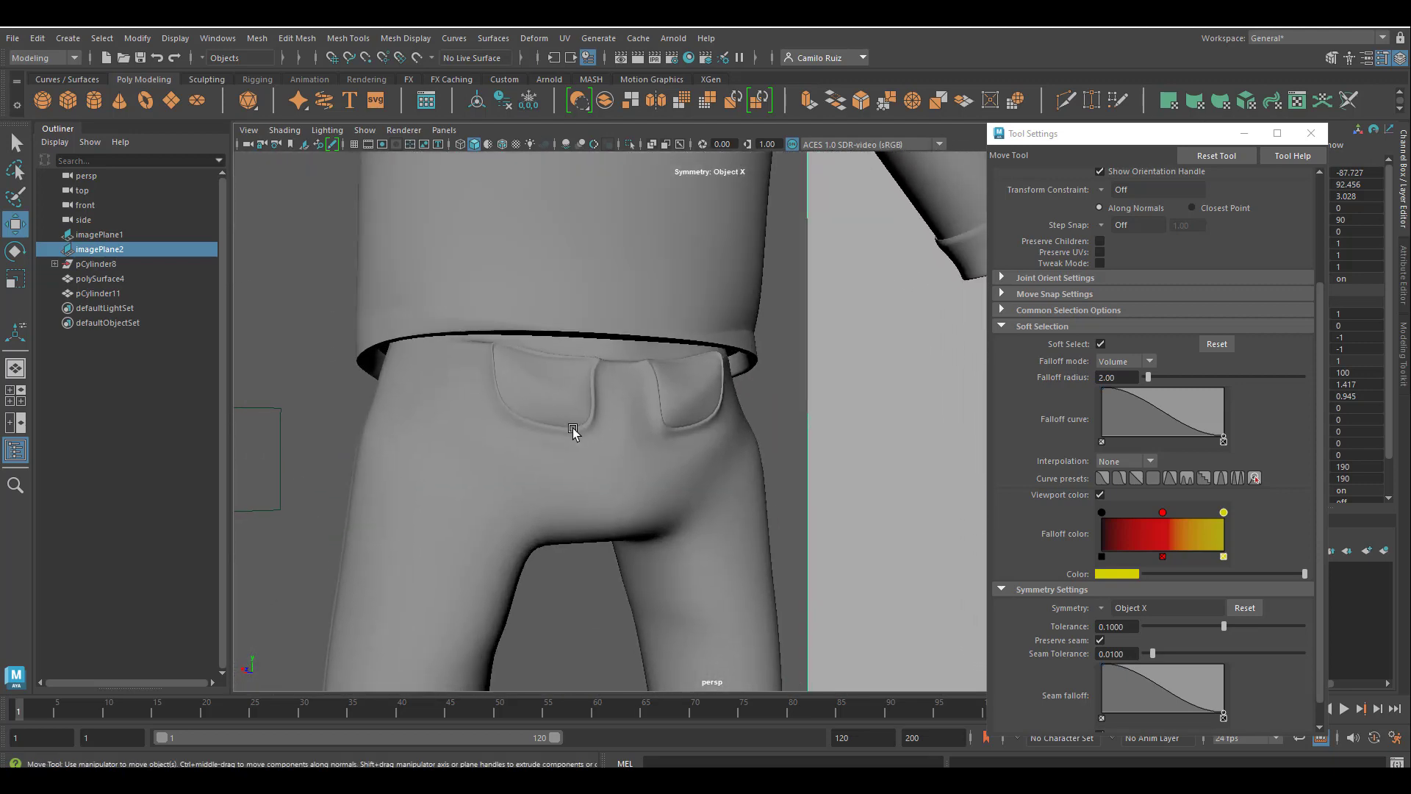
Select the top row of faces across the waist and back pockets of the trousers and scale it vertically.
{"action": "left_click", "coordinate": [615, 346]}
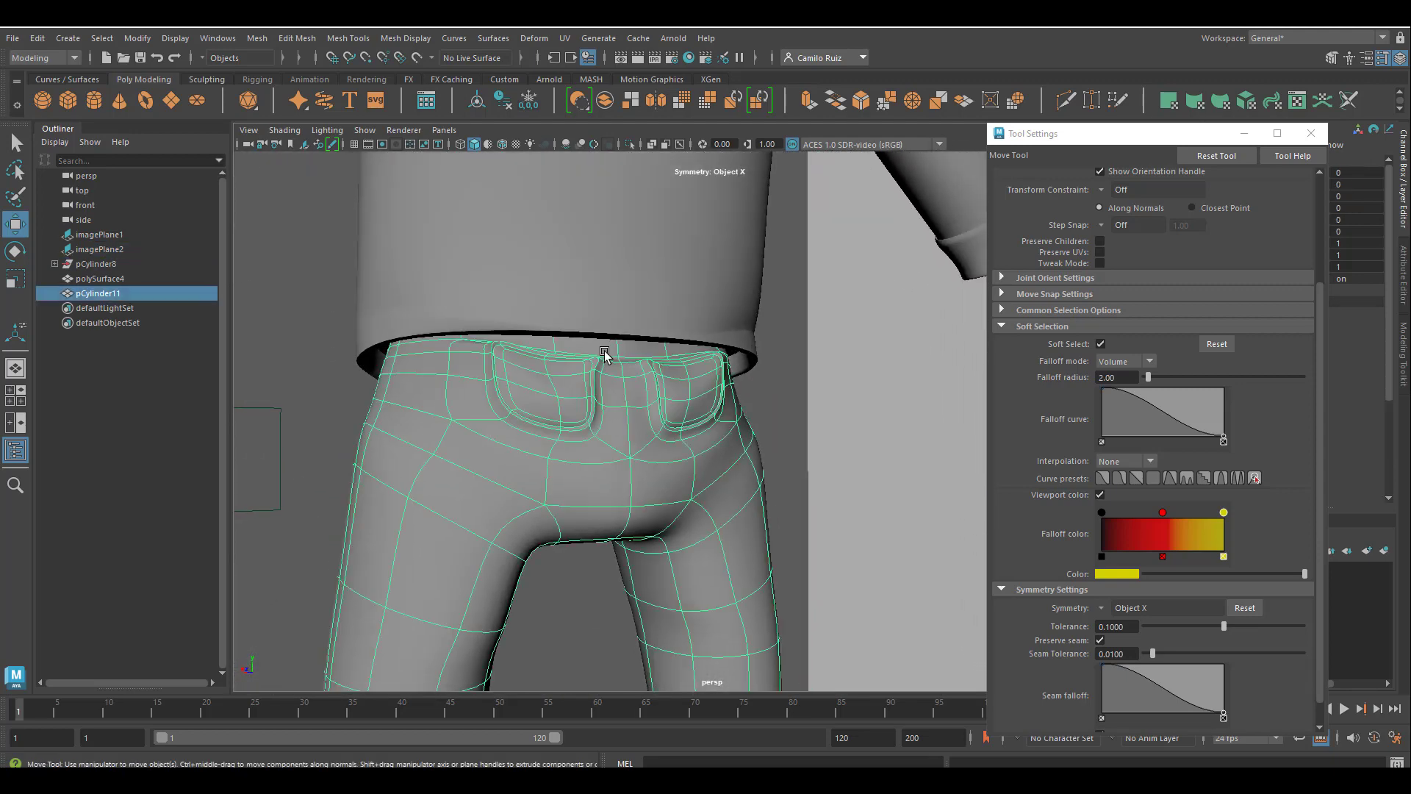
{"action": "scroll", "coordinate": [603, 354], "scroll_direction": "up", "scroll_amount": 4}
{"action": "middle_click_drag", "start_coordinate": [598, 367], "coordinate": [725, 535], "text": "alt"}
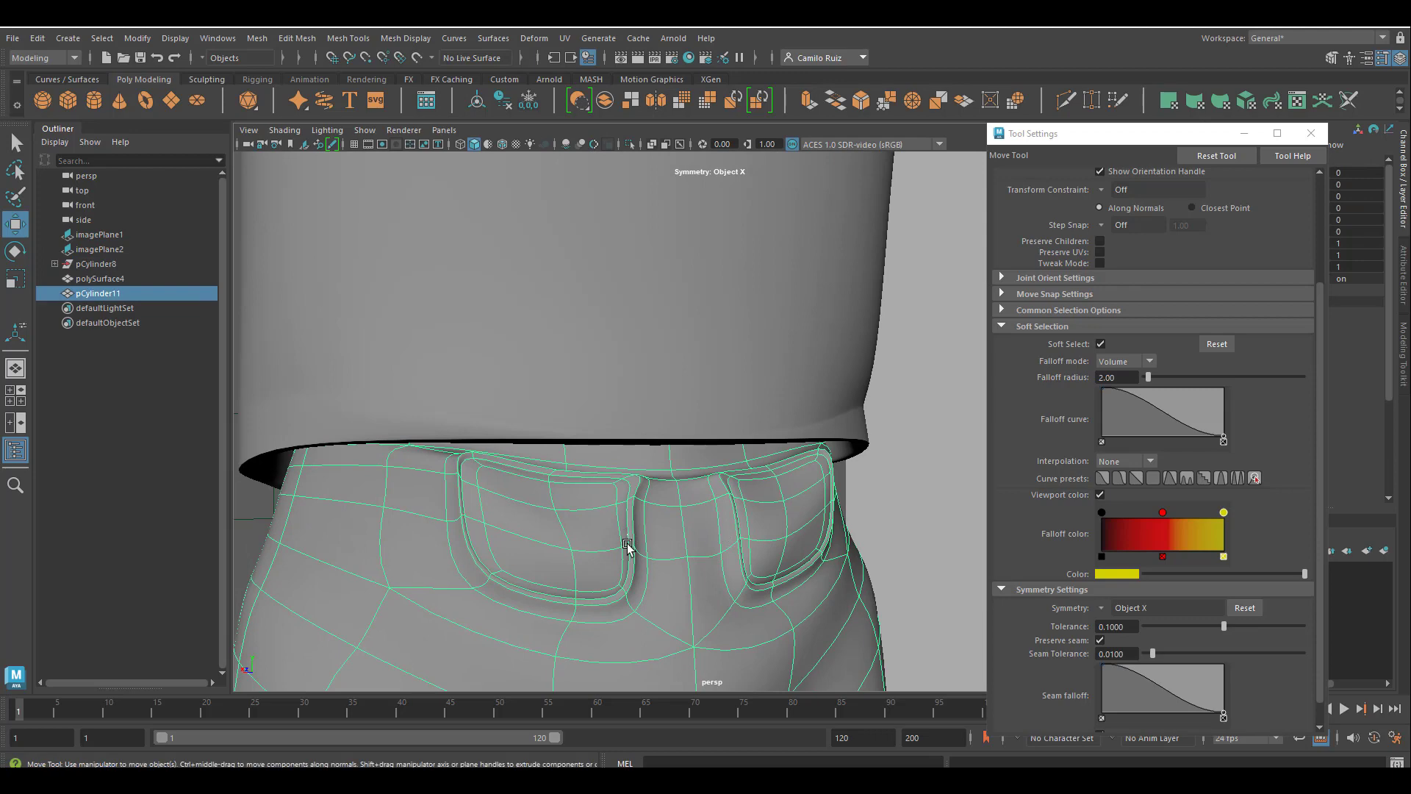
{"action": "left_click_drag", "start_coordinate": [627, 509], "coordinate": [622, 538], "text": "alt"}
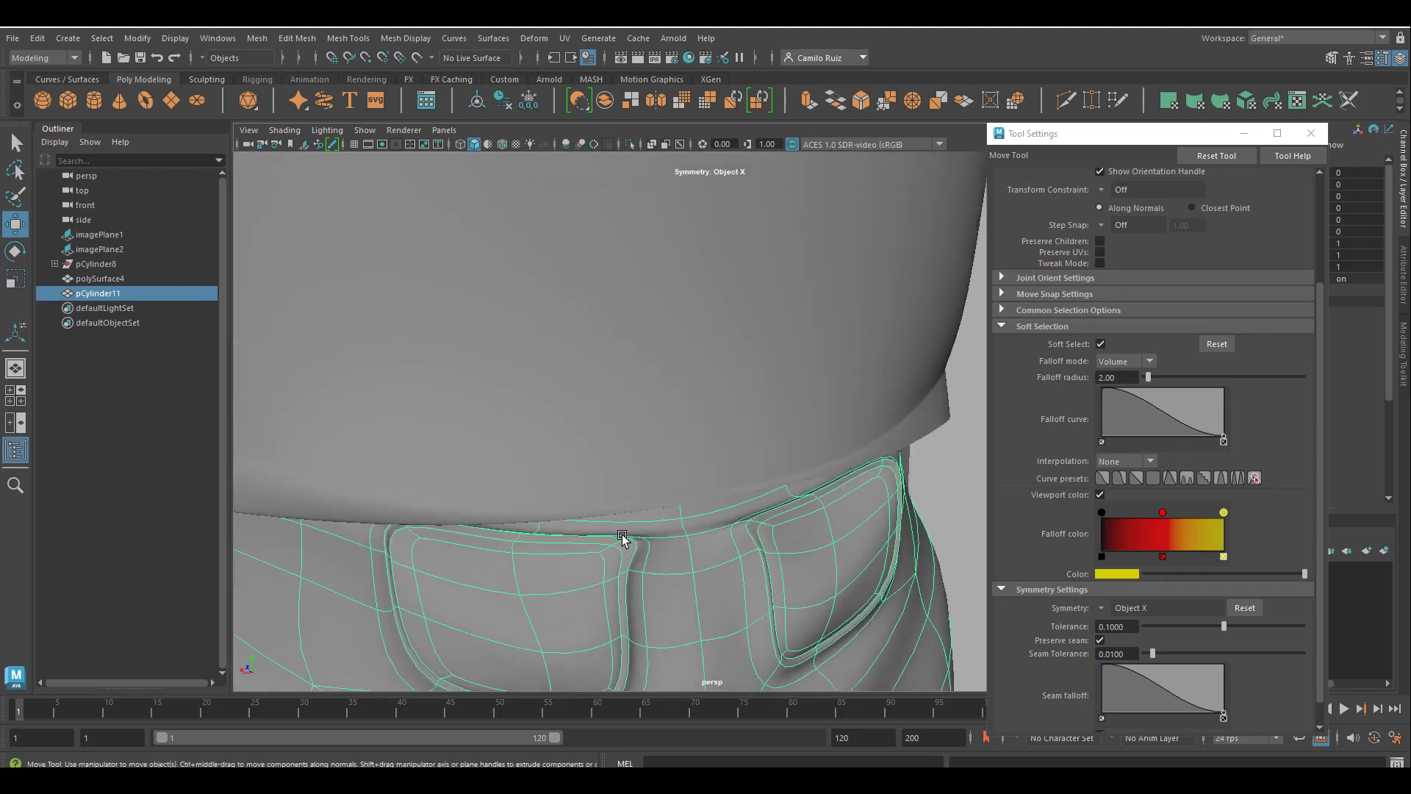
{"action": "right_click_drag", "start_coordinate": [607, 535], "coordinate": [613, 319]}
{"action": "left_click", "coordinate": [607, 531]}
{"action": "left_click_drag", "start_coordinate": [607, 529], "coordinate": [613, 349], "text": "alt"}
{"action": "key", "text": "r"}
{"action": "left_click_drag", "start_coordinate": [571, 517], "coordinate": [408, 498], "text": "alt"}
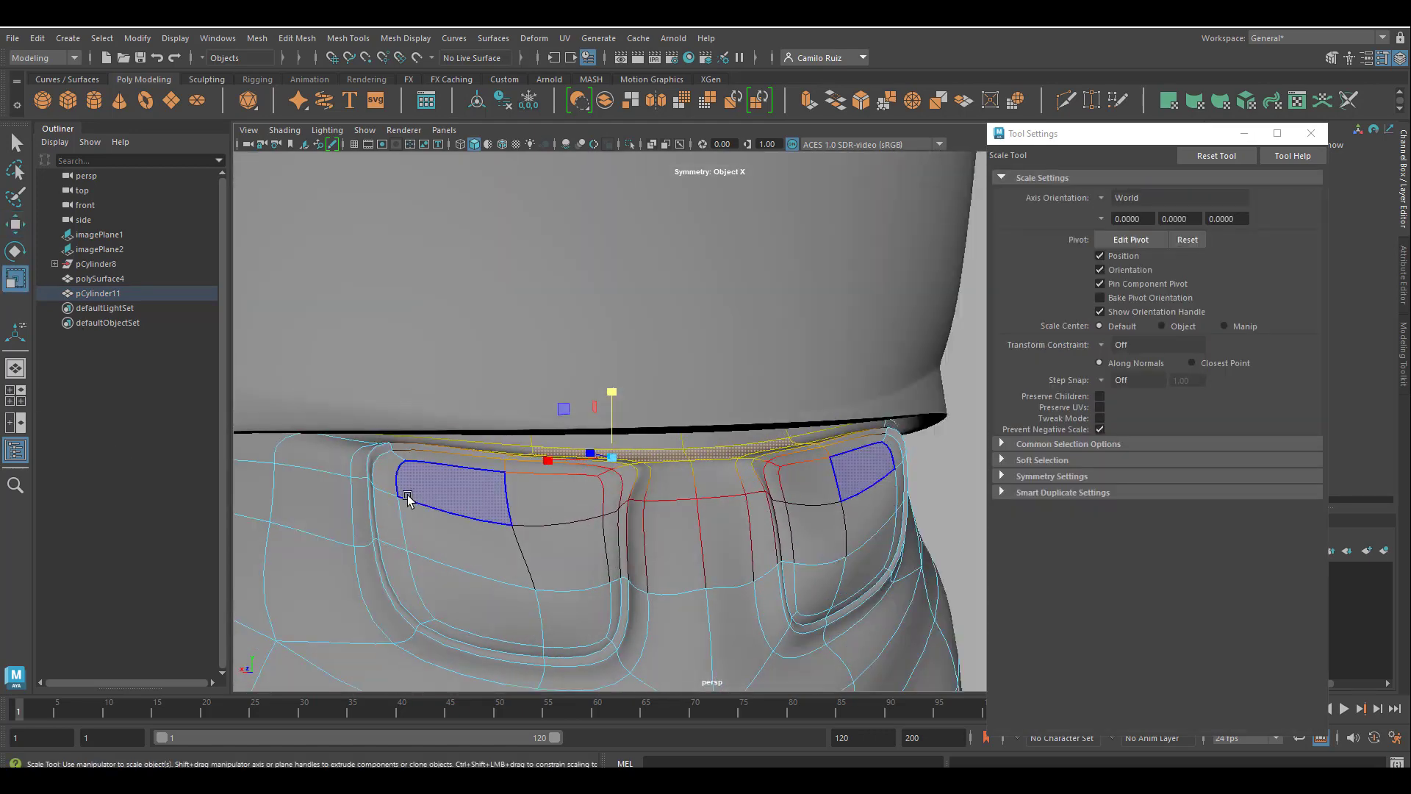
{"action": "left_click_drag", "start_coordinate": [380, 426], "coordinate": [395, 390]}
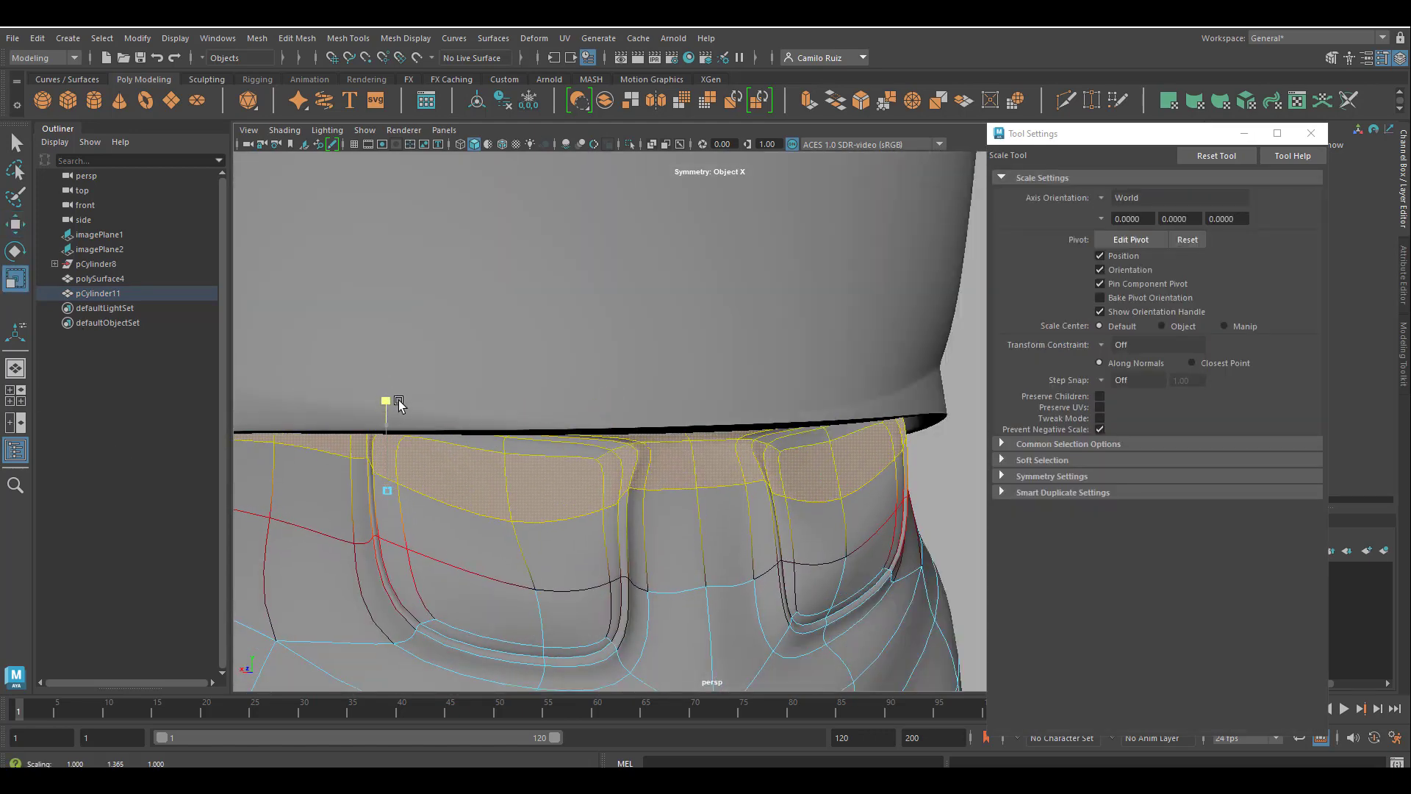
Select the inner faces of the back pockets and scale them along the depth axis.
{"action": "left_click_drag", "start_coordinate": [411, 471], "coordinate": [704, 495], "text": "alt"}
{"action": "key", "text": "super"}
{"action": "left_click", "coordinate": [694, 480]}
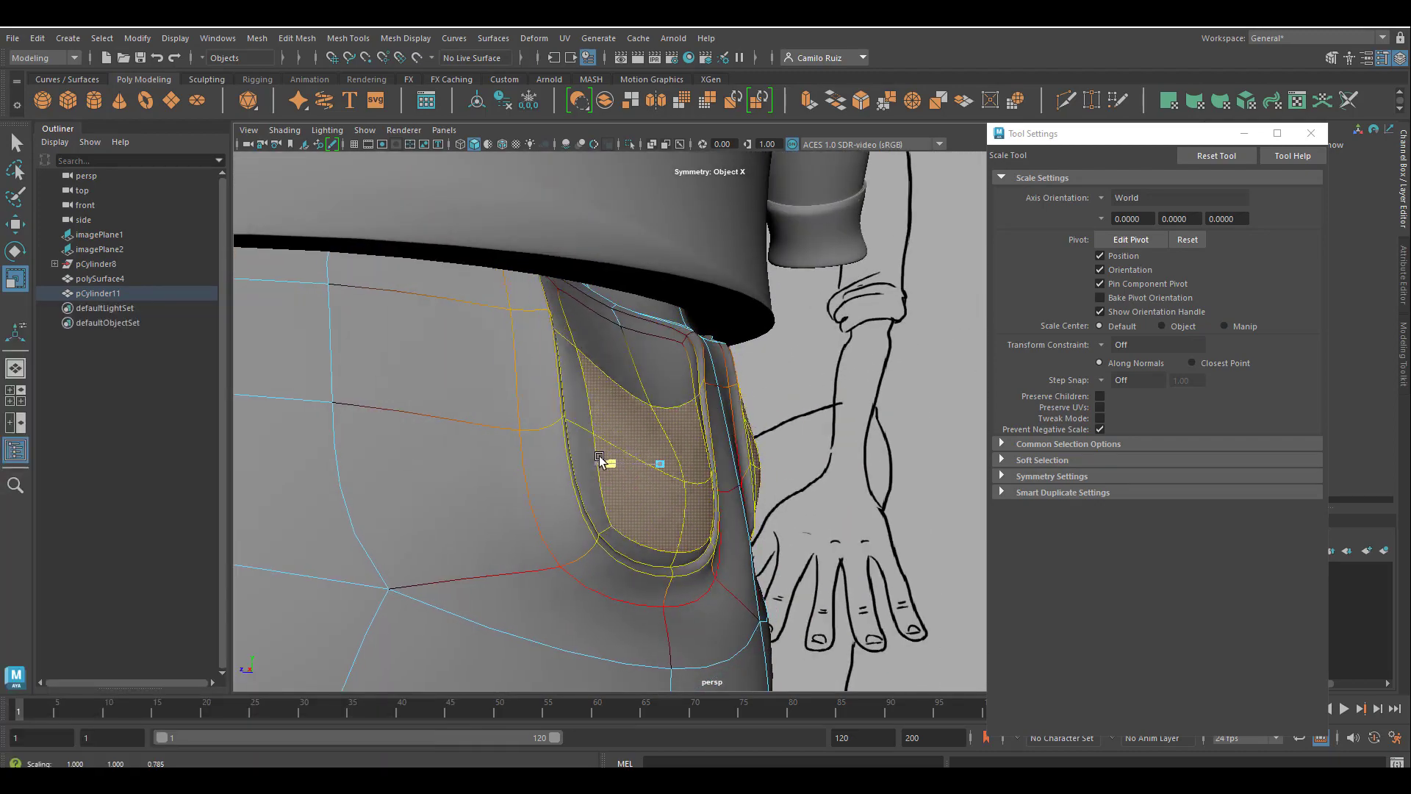
{"action": "left_click_drag", "start_coordinate": [599, 458], "coordinate": [597, 462]}
{"action": "left_click_drag", "start_coordinate": [591, 498], "coordinate": [671, 470], "text": "alt"}
{"action": "left_click", "coordinate": [664, 376]}
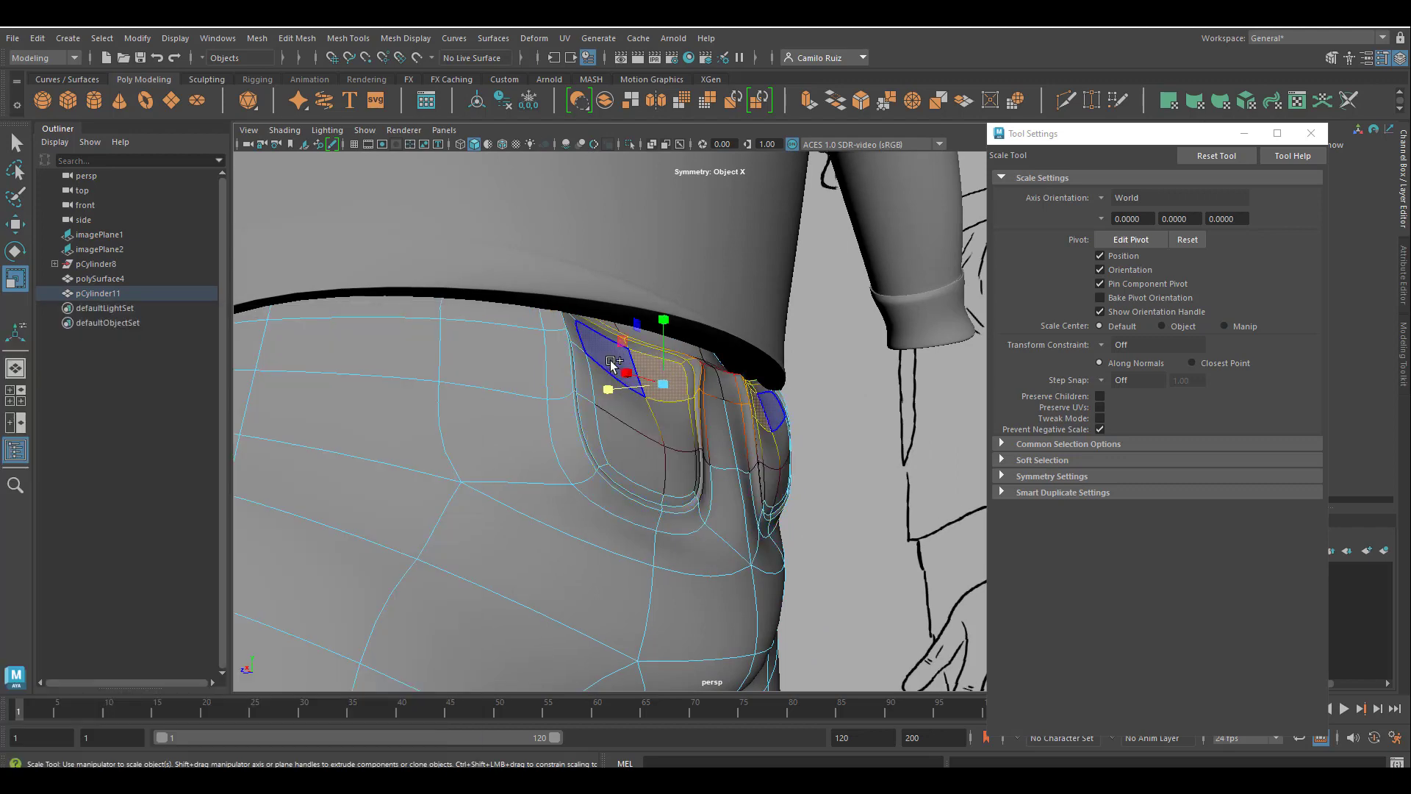
Switch to vertex selection and adjust the vertices inside the back pockets with the Move tool.
{"action": "right_click_drag", "start_coordinate": [646, 356], "coordinate": [569, 359]}
{"action": "left_click", "coordinate": [644, 399]}
{"action": "key", "text": "w"}
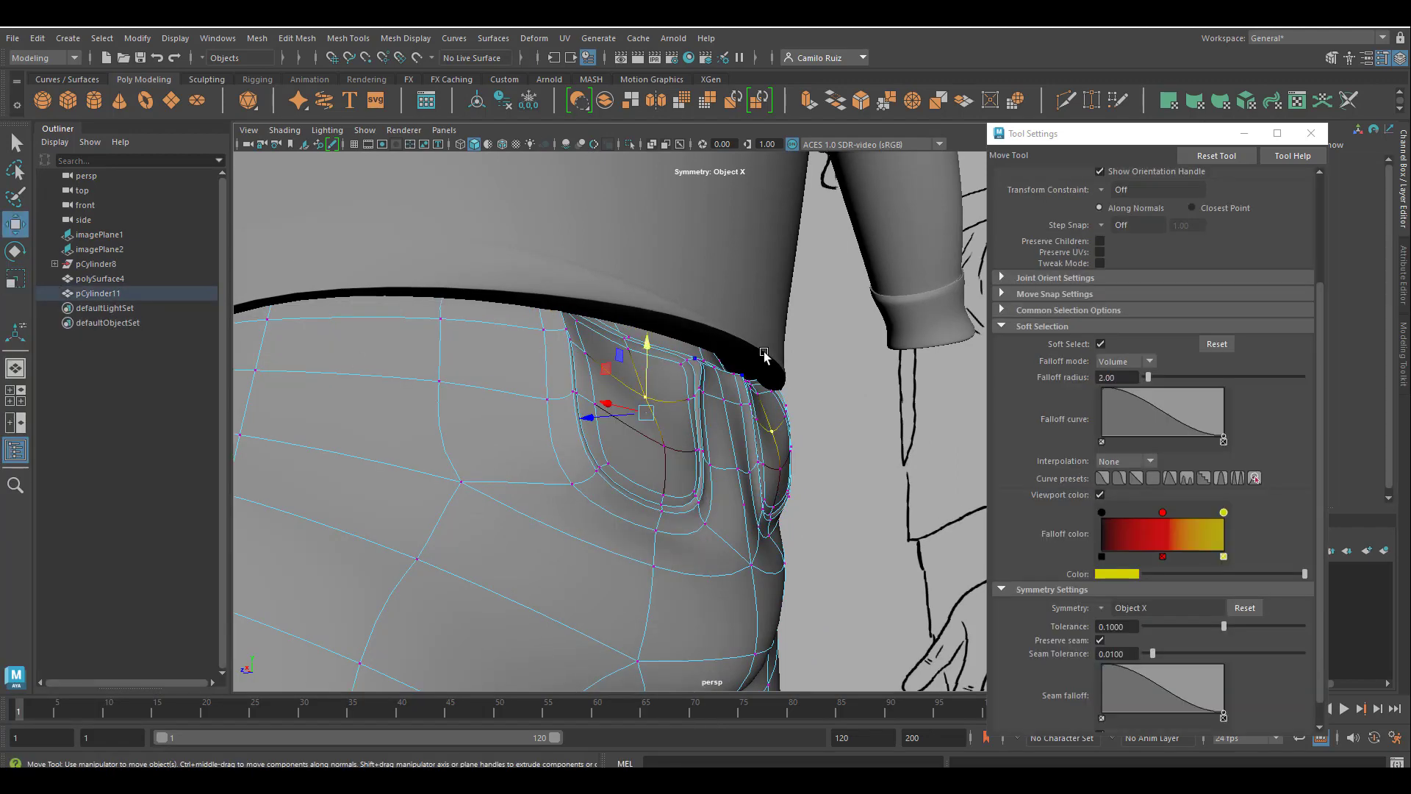
{"action": "left_click_drag", "start_coordinate": [765, 356], "coordinate": [820, 397], "text": "alt"}
{"action": "left_click_drag", "start_coordinate": [663, 446], "coordinate": [619, 375], "text": "alt"}
Move the vertices along the inner upper edges of both back pockets sideways symmetrically.
{"action": "left_click_drag", "start_coordinate": [757, 382], "coordinate": [630, 430], "text": "alt"}
{"action": "left_click_drag", "start_coordinate": [678, 342], "coordinate": [679, 341]}
{"action": "left_click", "coordinate": [699, 352]}
{"action": "right_click_drag", "start_coordinate": [697, 349], "coordinate": [637, 347]}
{"action": "left_click_drag", "start_coordinate": [651, 347], "coordinate": [621, 345]}
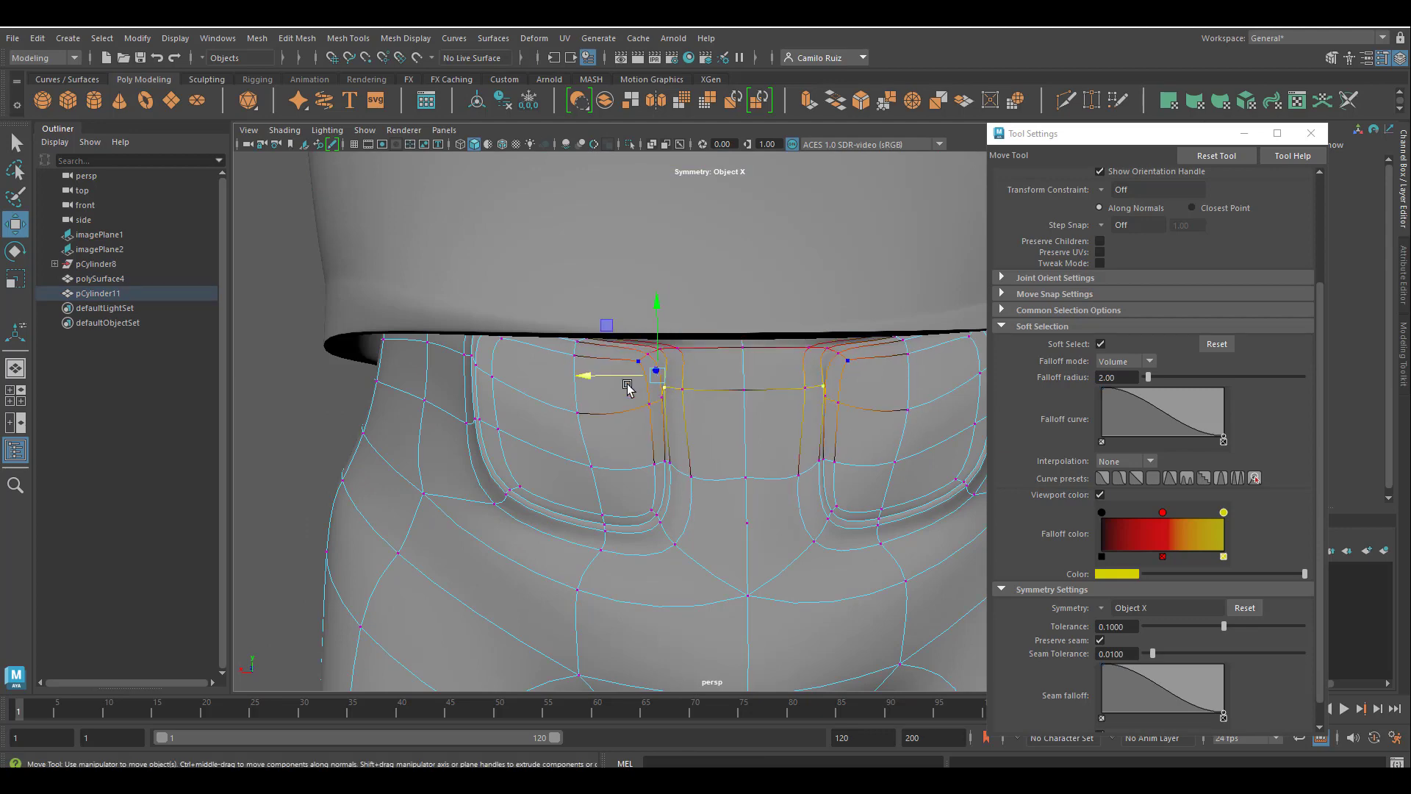
Select the centre seam vertex on the seat below the back pockets and move it along the depth axis.
{"action": "scroll", "coordinate": [698, 444], "scroll_direction": "down", "scroll_amount": 5}
{"action": "left_click_drag", "start_coordinate": [698, 444], "coordinate": [791, 456], "text": "alt"}
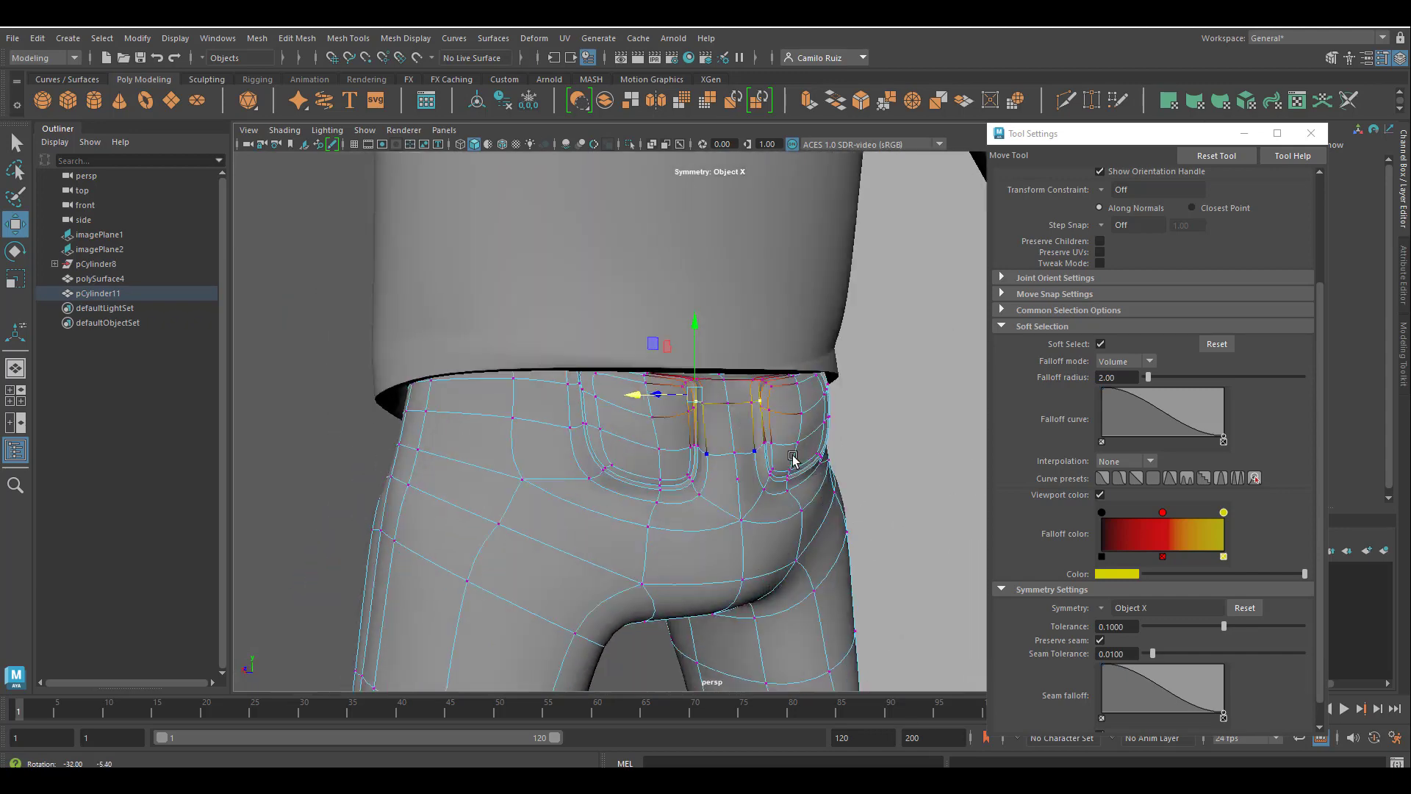
{"action": "left_click", "coordinate": [737, 461]}
{"action": "scroll", "coordinate": [775, 482], "scroll_direction": "up", "scroll_amount": 3}
{"action": "left_click", "coordinate": [964, 480]}
{"action": "left_click", "coordinate": [751, 563]}
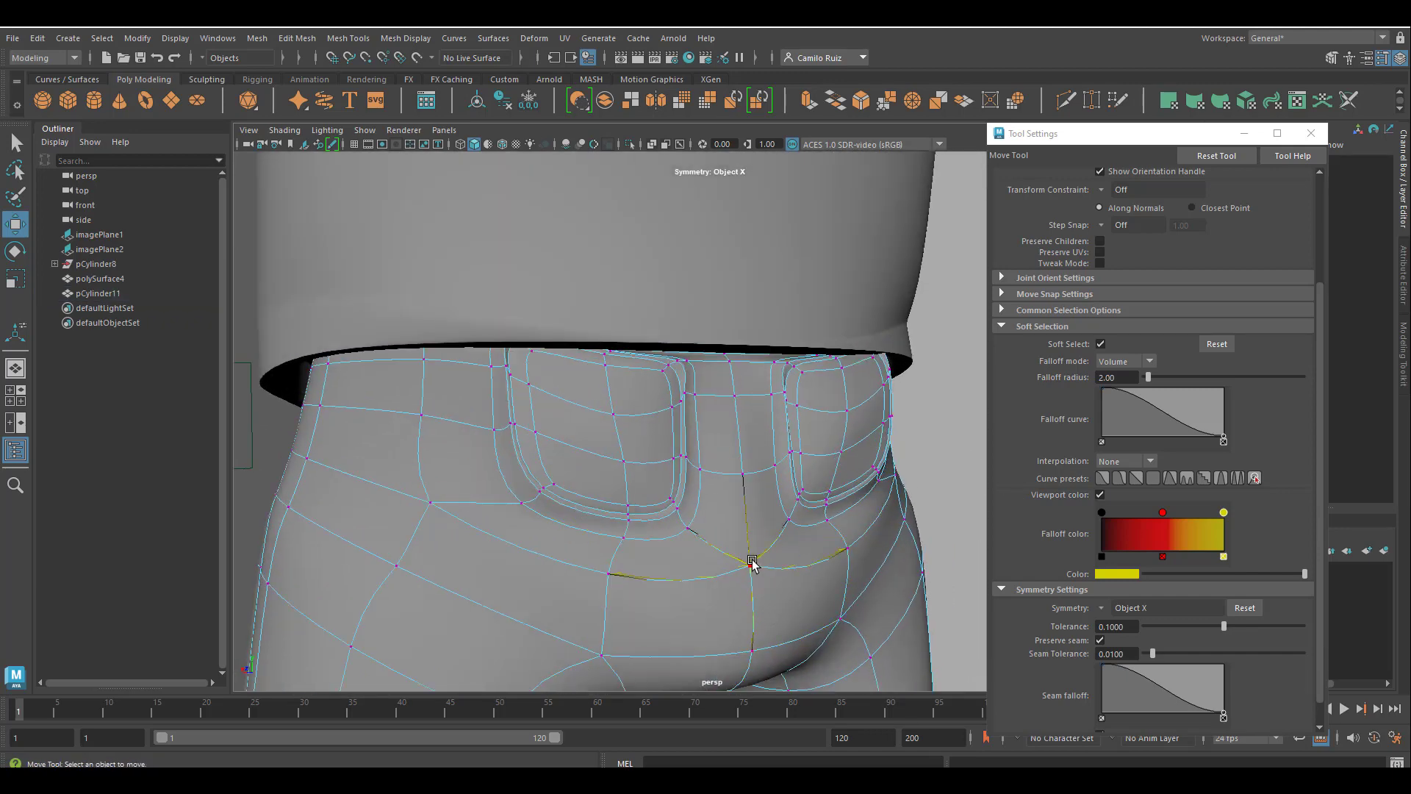
{"action": "left_click_drag", "start_coordinate": [752, 562], "coordinate": [817, 585], "text": "alt"}
{"action": "middle_click_drag", "start_coordinate": [817, 580], "coordinate": [809, 350], "text": "alt"}
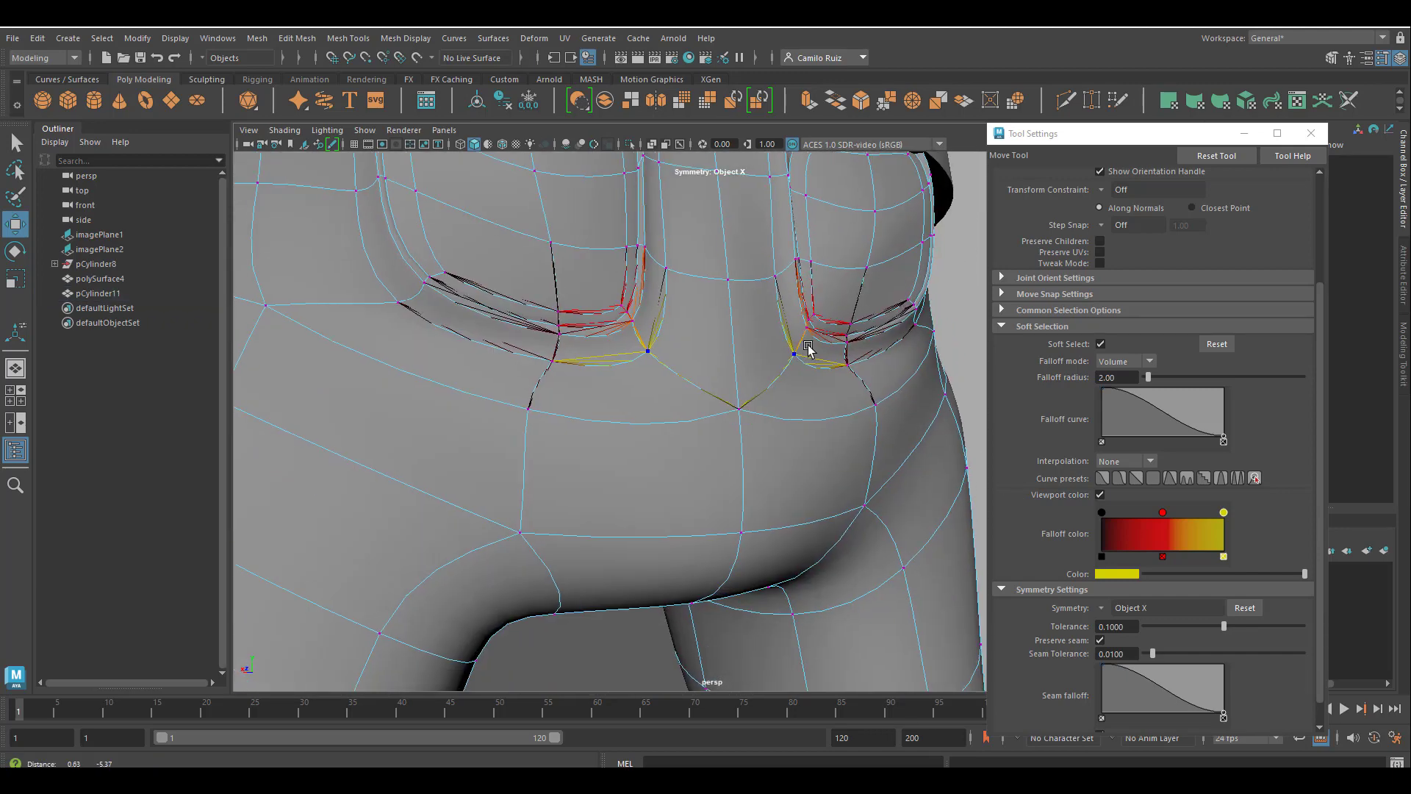
{"action": "mouse_move", "coordinate": [809, 350]}
{"action": "left_mouse_down", "text": "alt"}
{"action": "mouse_move", "coordinate": [838, 380]}
{"action": "mouse_move", "coordinate": [686, 488]}
{"action": "mouse_move", "coordinate": [790, 515]}
{"action": "mouse_move", "coordinate": [808, 559]}
{"action": "mouse_move", "coordinate": [731, 529]}
{"action": "mouse_move", "coordinate": [762, 535]}
{"action": "mouse_move", "coordinate": [734, 523]}
{"action": "mouse_move", "coordinate": [733, 499]}
{"action": "left_mouse_up", "text": "alt"}
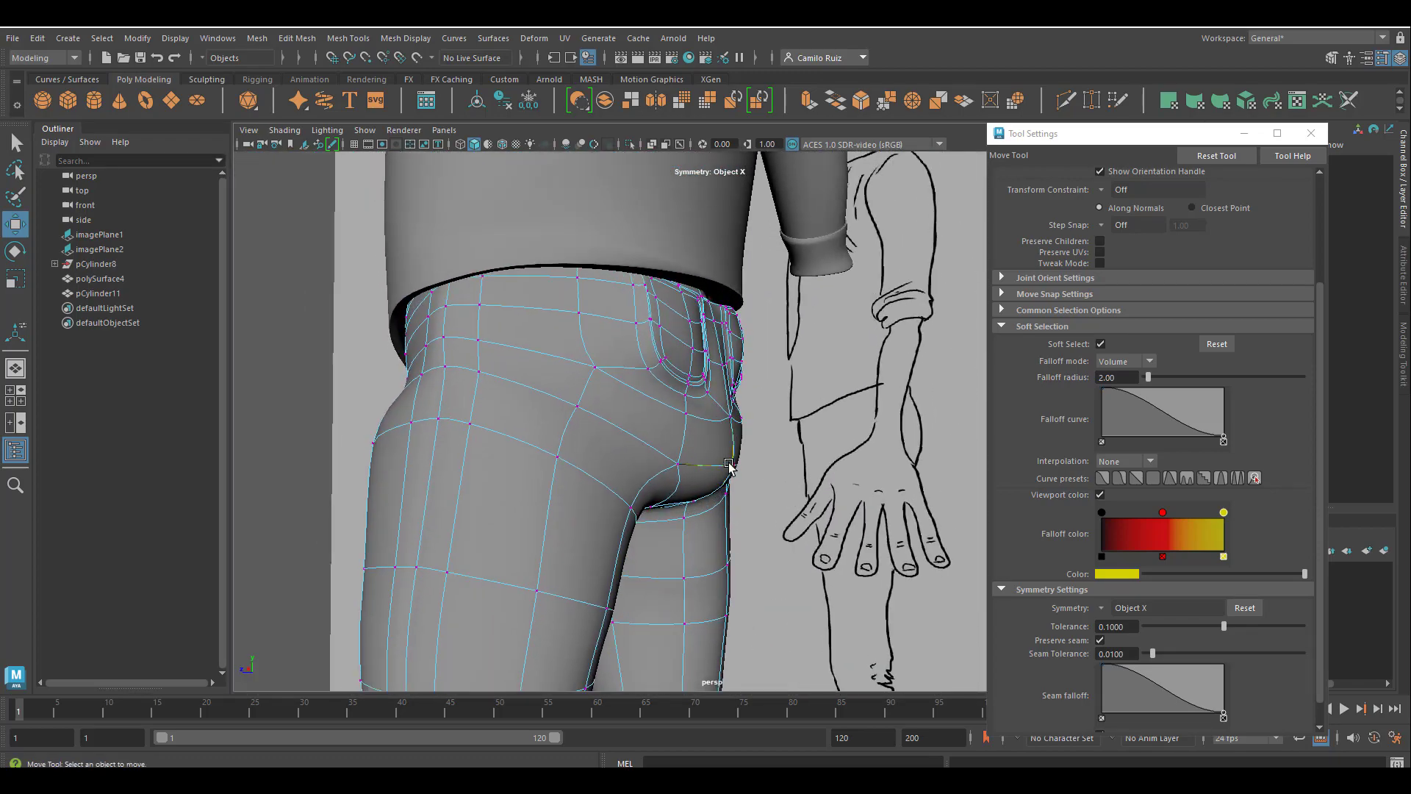
{"action": "left_click", "coordinate": [734, 465]}
{"action": "scroll", "coordinate": [724, 485], "scroll_direction": "up", "scroll_amount": 2}
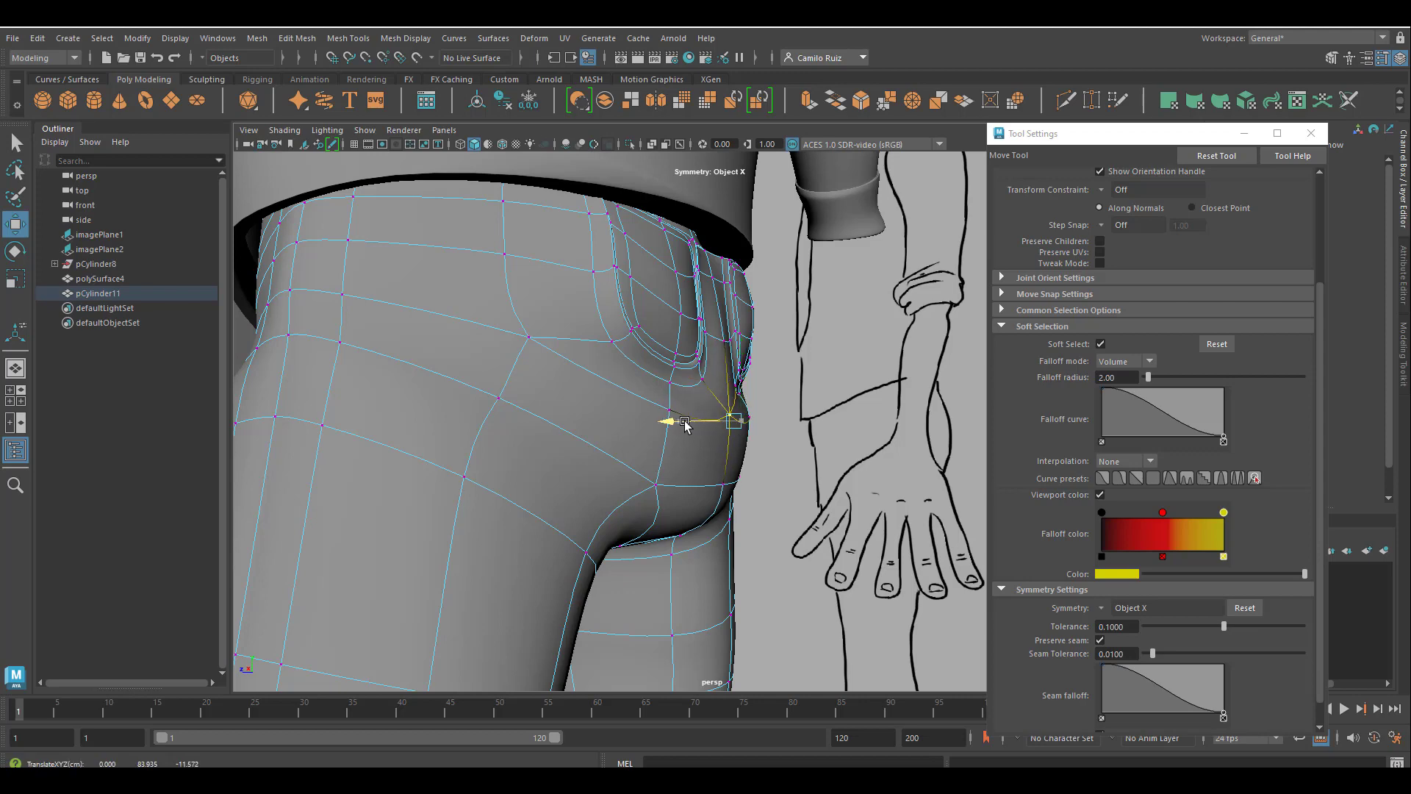
Refine the depth of the seat's centre vertex in the side view against the reference outline of the buttocks.
{"action": "key", "text": "space"}
{"action": "key", "text": "space"}
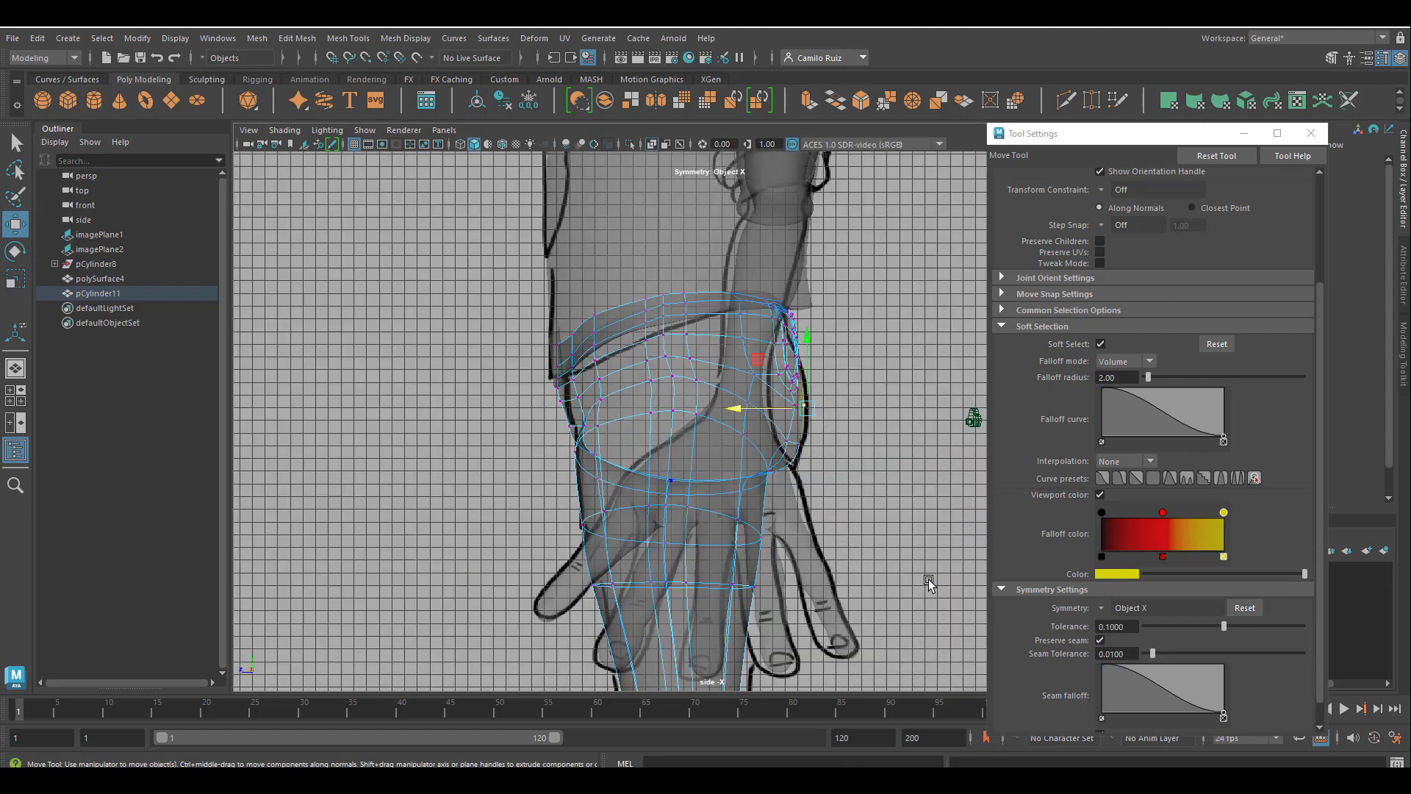
{"action": "scroll", "coordinate": [868, 536], "scroll_direction": "up", "scroll_amount": 3}
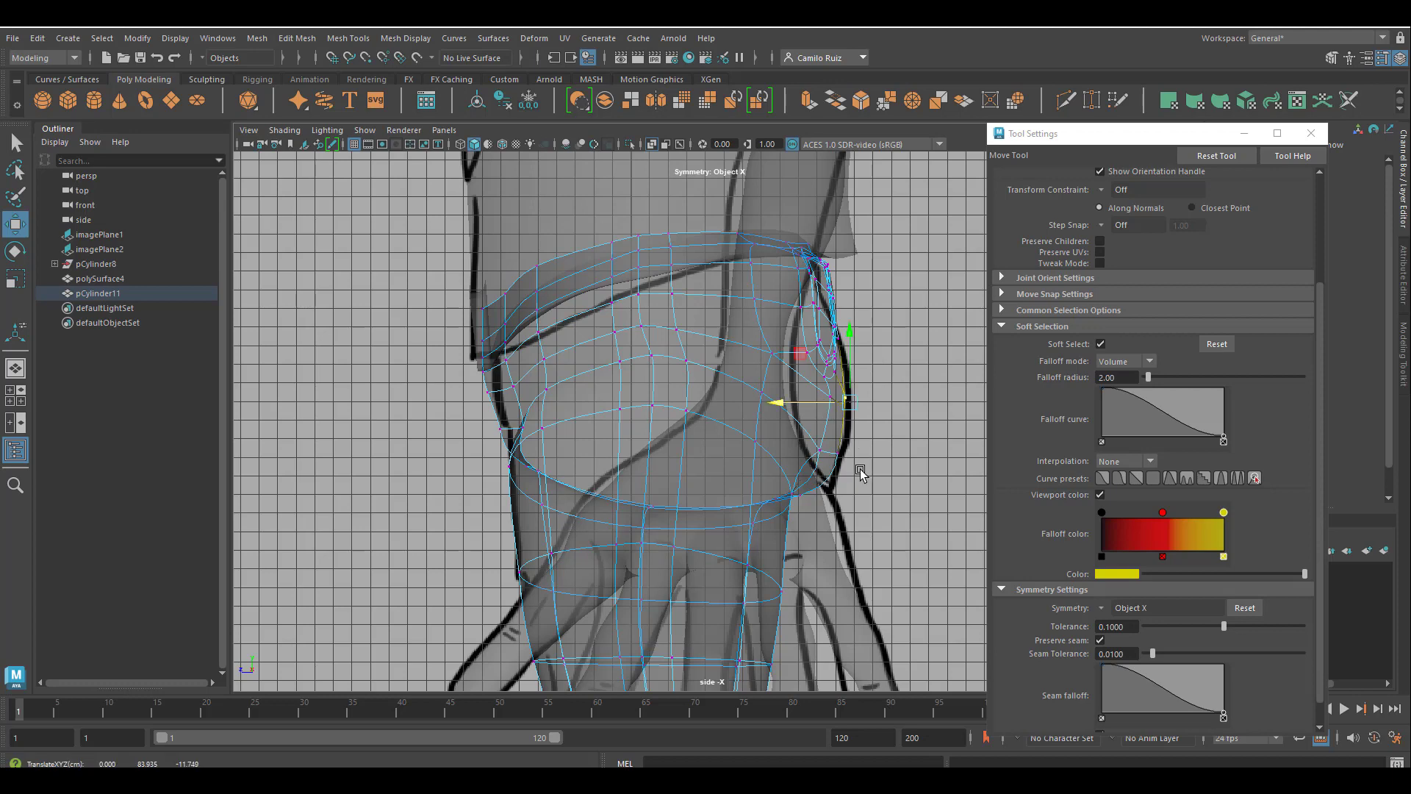
{"action": "key", "text": "space"}
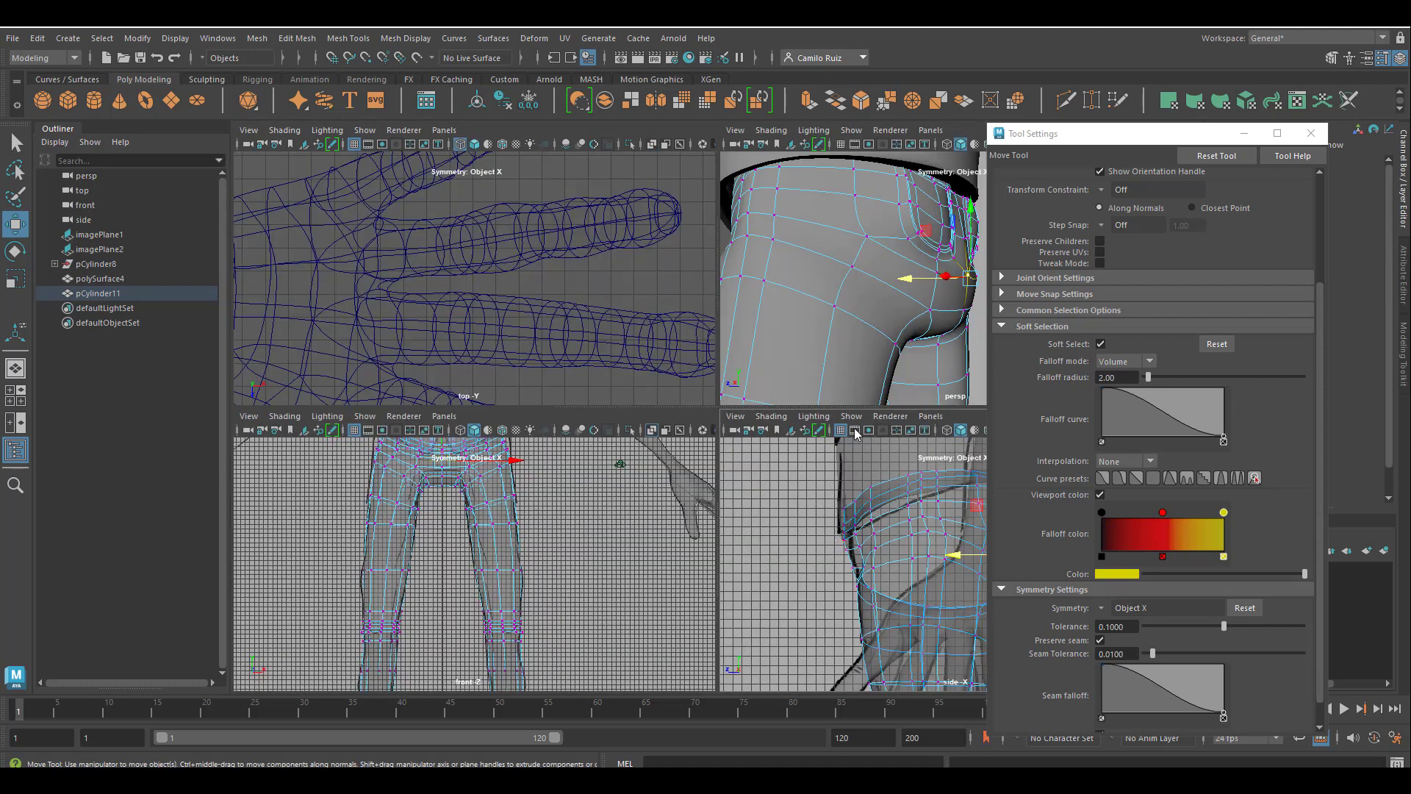
{"action": "key", "text": "space"}
{"action": "scroll", "coordinate": [613, 476], "scroll_direction": "down", "scroll_amount": 5}
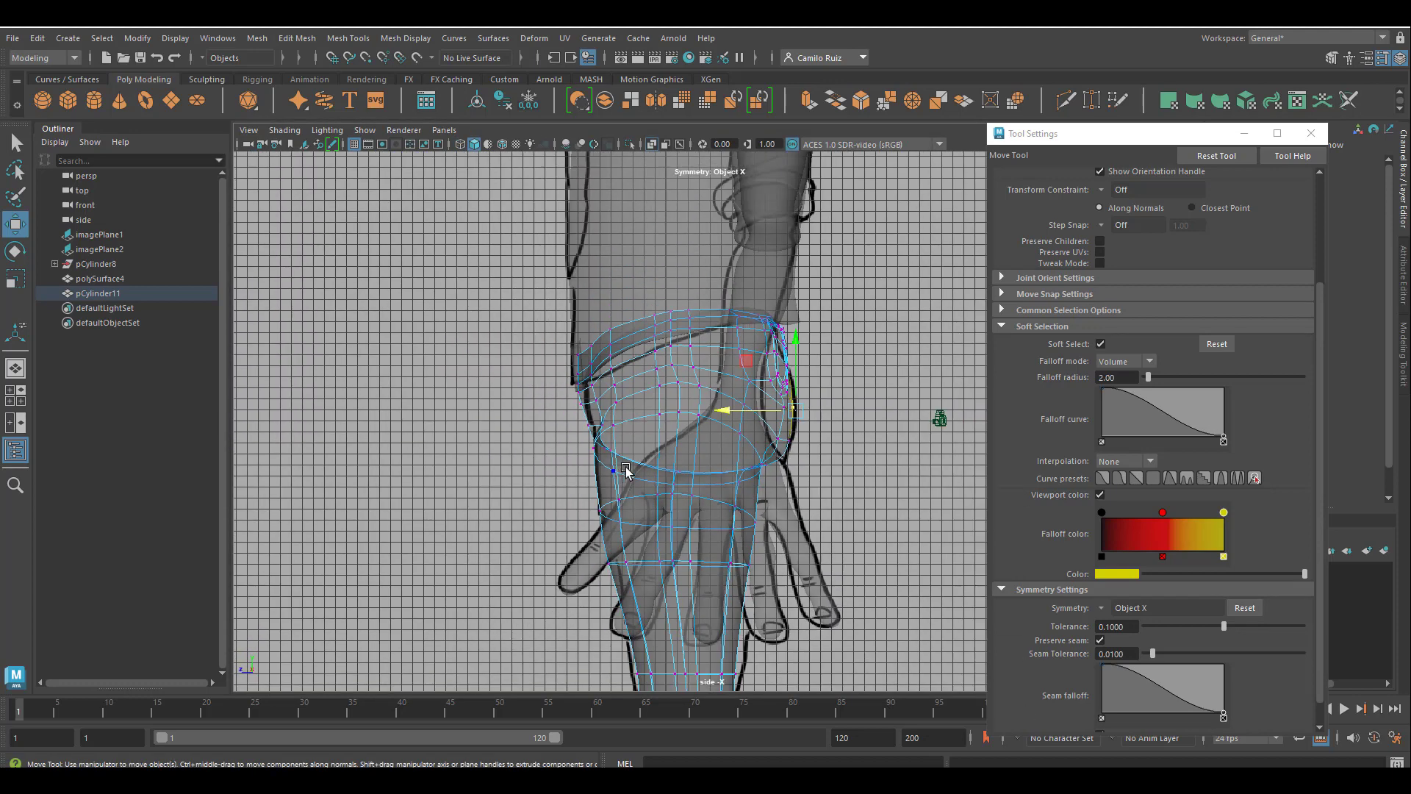
Return the trousers to object mode in the perspective view and deselect them.
{"action": "key", "text": "space"}
{"action": "key", "text": "space"}
{"action": "scroll", "coordinate": [676, 395], "scroll_direction": "down", "scroll_amount": 3}
{"action": "scroll", "coordinate": [676, 395], "scroll_direction": "down", "scroll_amount": 2}
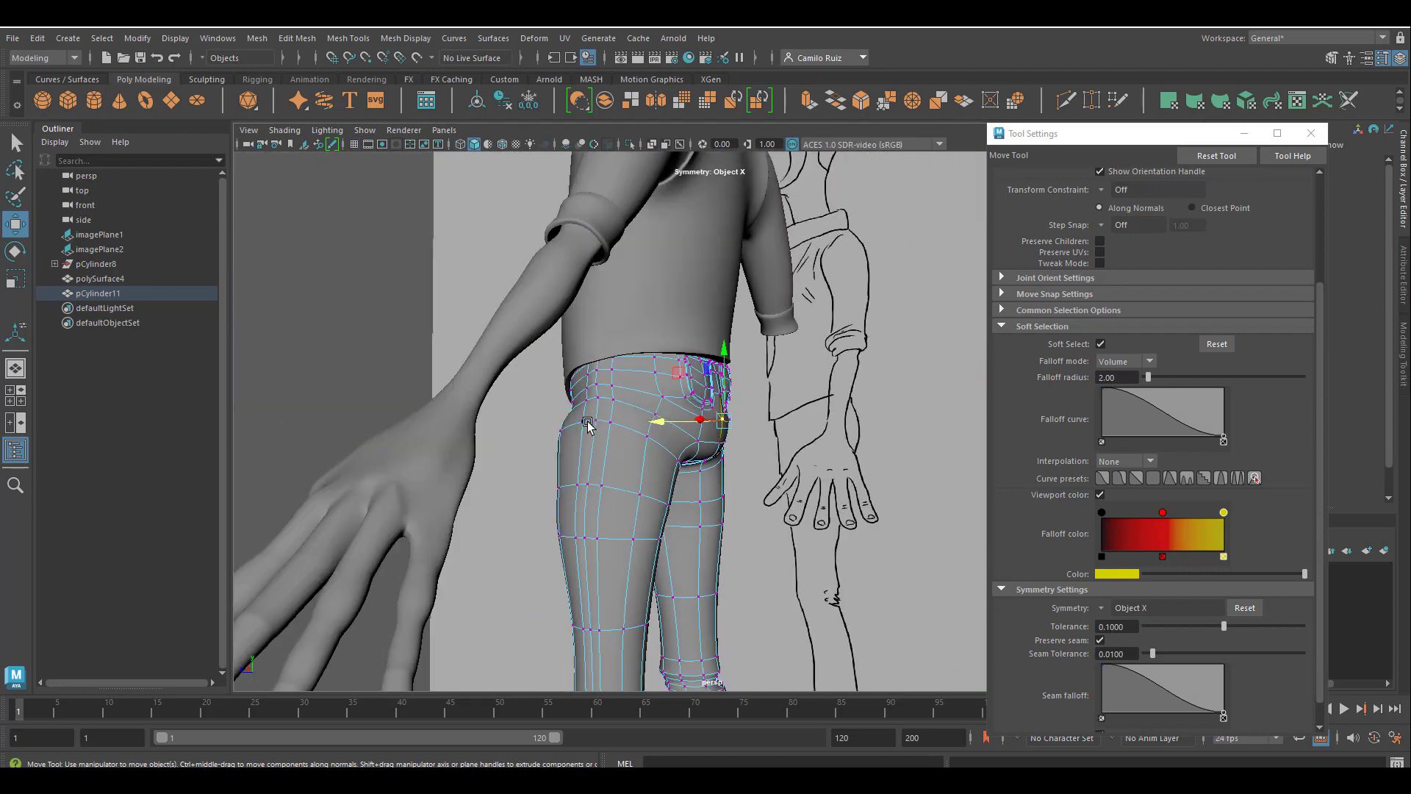
{"action": "right_click_drag", "start_coordinate": [614, 355], "coordinate": [616, 408]}
{"action": "left_click", "coordinate": [661, 333]}
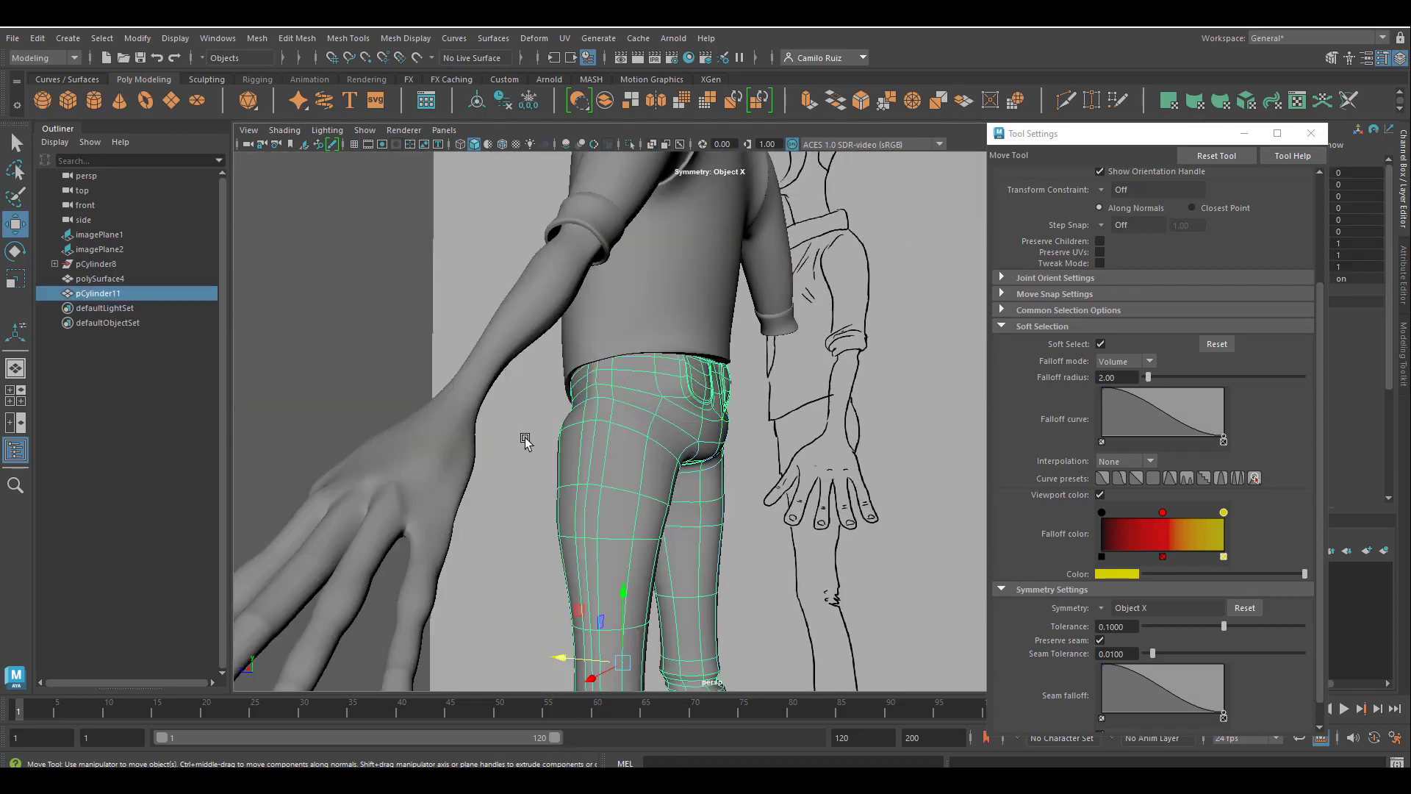
{"action": "left_click", "coordinate": [546, 465]}
Select the trousers at the triangular notch in the shirt's front hem and examine the gap above the waistband.
{"action": "mouse_move", "coordinate": [546, 465]}
{"action": "left_mouse_down", "text": "alt"}
{"action": "mouse_move", "coordinate": [496, 457]}
{"action": "mouse_move", "coordinate": [546, 458]}
{"action": "mouse_move", "coordinate": [522, 529]}
{"action": "mouse_move", "coordinate": [545, 526]}
{"action": "mouse_move", "coordinate": [513, 514]}
{"action": "mouse_move", "coordinate": [673, 513]}
{"action": "mouse_move", "coordinate": [825, 535]}
{"action": "mouse_move", "coordinate": [766, 536]}
{"action": "mouse_move", "coordinate": [735, 515]}
{"action": "mouse_move", "coordinate": [762, 494]}
{"action": "mouse_move", "coordinate": [751, 493]}
{"action": "mouse_move", "coordinate": [735, 540]}
{"action": "mouse_move", "coordinate": [757, 548]}
{"action": "mouse_move", "coordinate": [720, 545]}
{"action": "mouse_move", "coordinate": [733, 494]}
{"action": "left_mouse_up", "text": "alt"}
{"action": "scroll", "coordinate": [675, 513], "scroll_direction": "down", "scroll_amount": 8}
{"action": "right_click_drag", "start_coordinate": [677, 337], "coordinate": [746, 381], "text": "alt"}
{"action": "middle_click_drag", "start_coordinate": [746, 381], "coordinate": [727, 634], "text": "alt"}
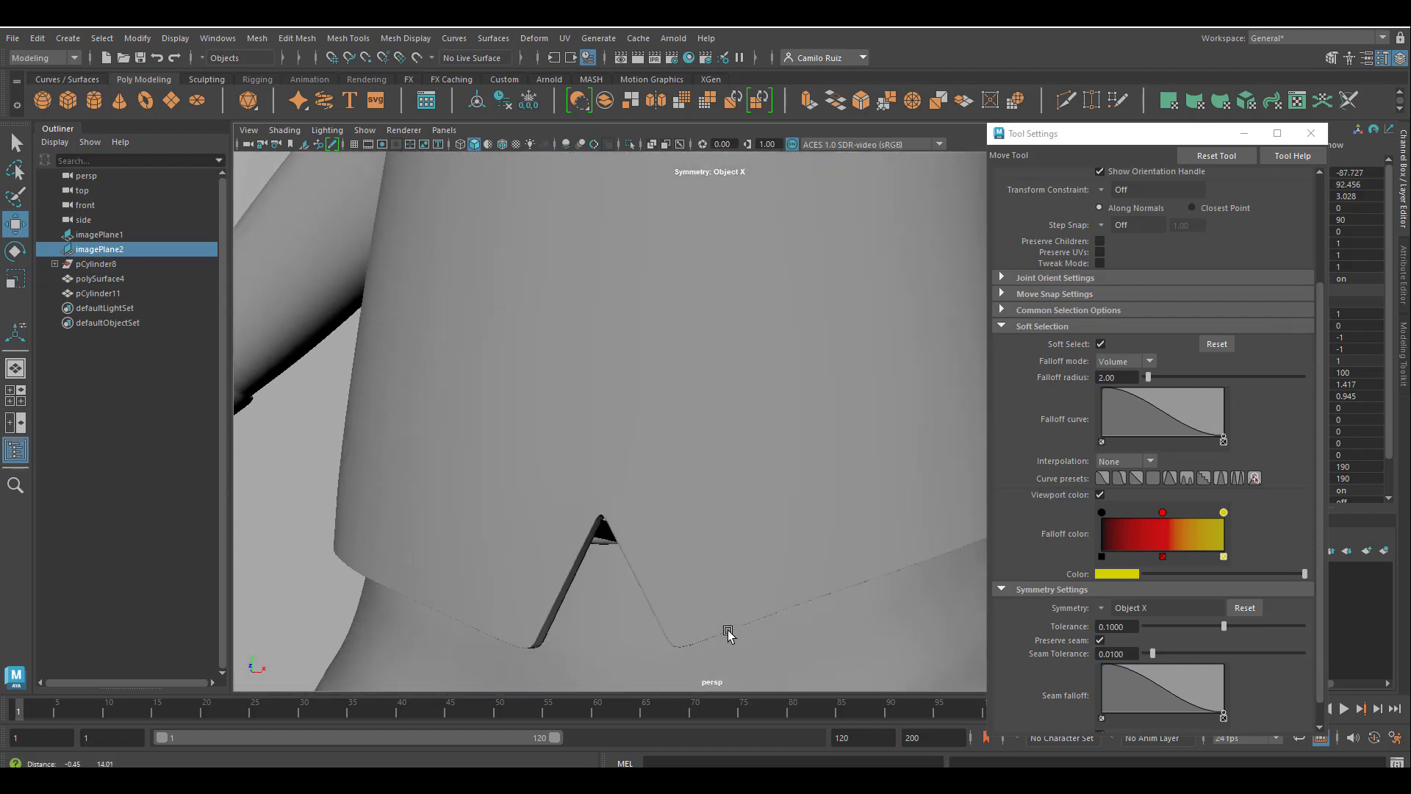
{"action": "left_click_drag", "start_coordinate": [727, 633], "coordinate": [692, 516], "text": "alt"}
{"action": "left_click", "coordinate": [625, 238]}
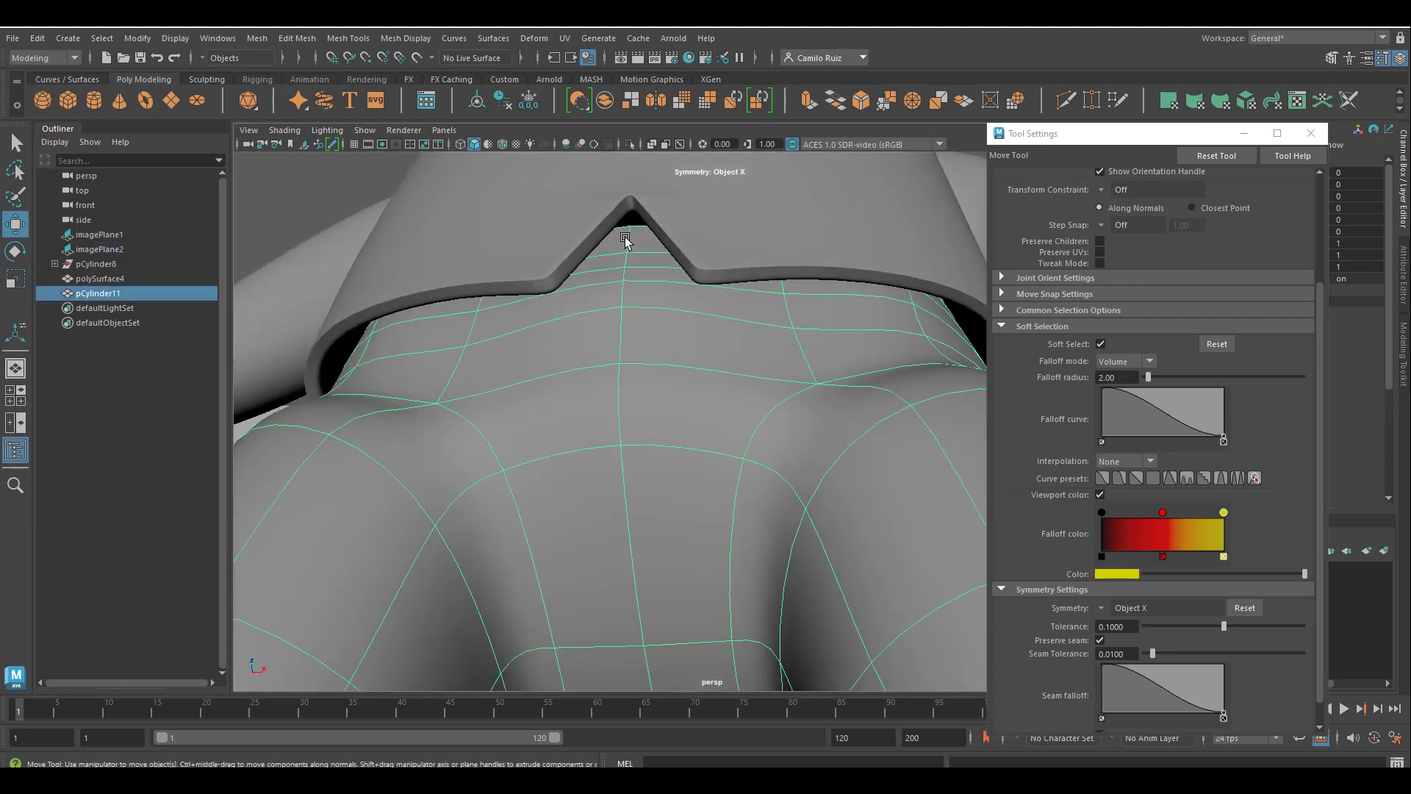
{"action": "left_click_drag", "start_coordinate": [625, 237], "coordinate": [679, 499], "text": "alt"}
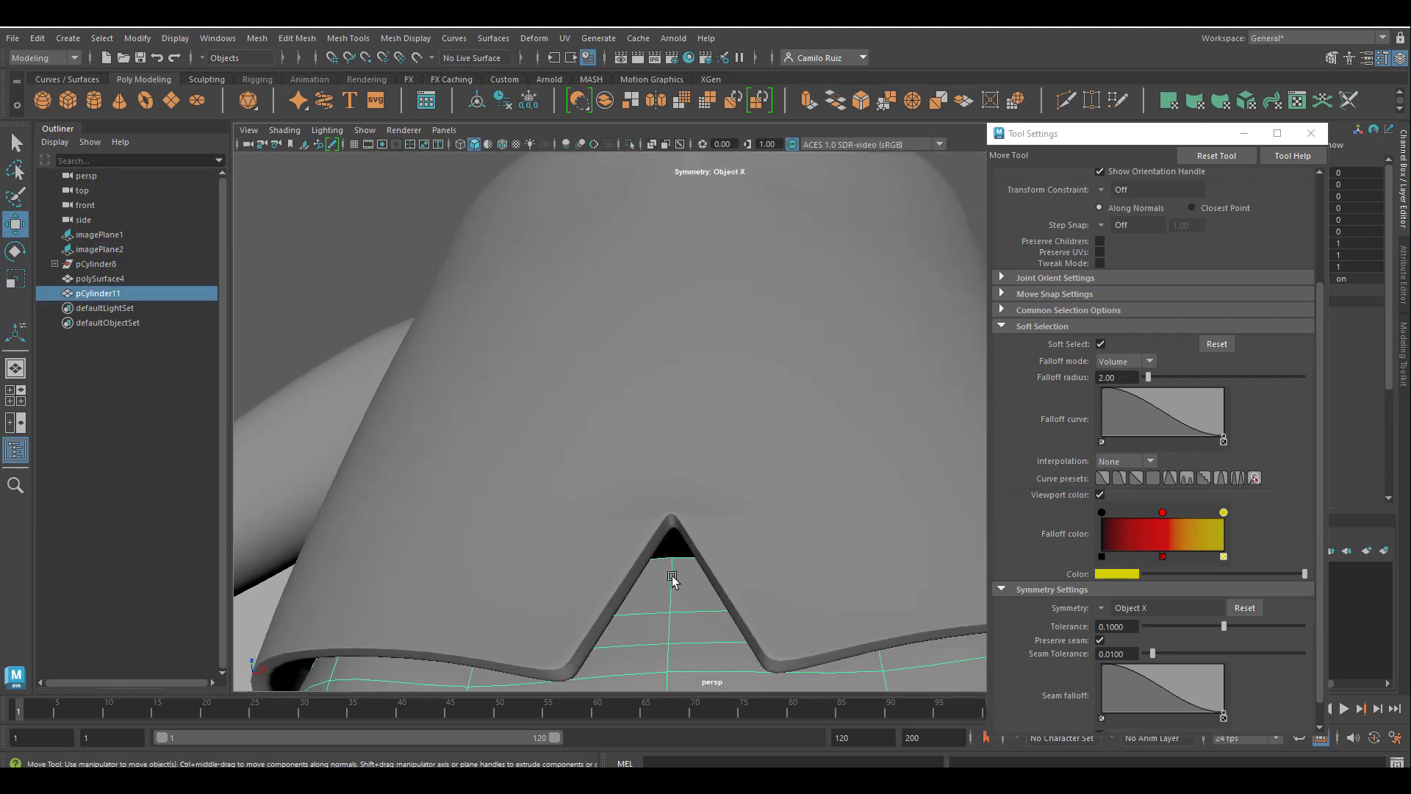
{"action": "left_click_drag", "start_coordinate": [674, 562], "coordinate": [679, 544], "text": "alt"}
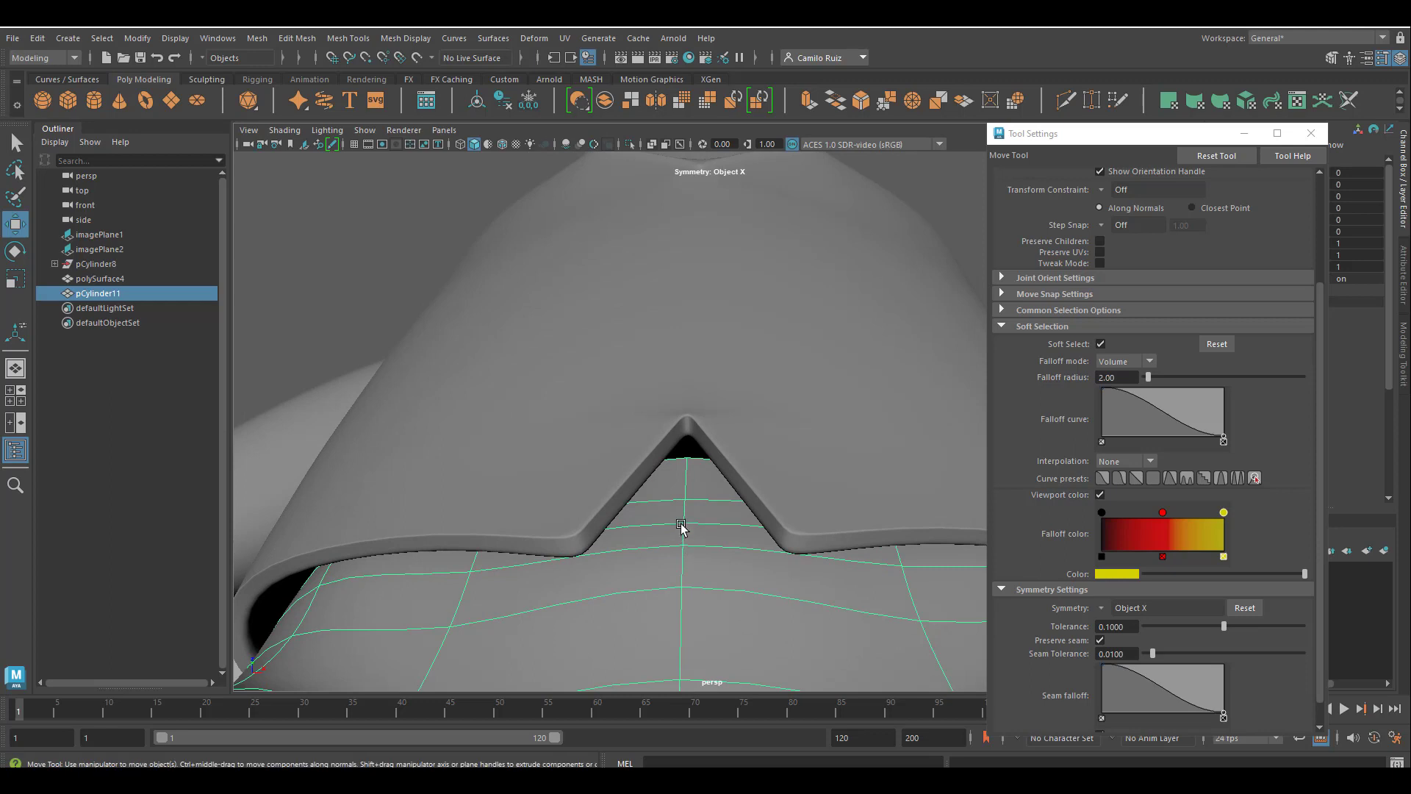
Switch to face selection and raise the front waistband faces behind the shirt's notch to close the gap.
{"action": "right_click", "coordinate": [688, 468]}
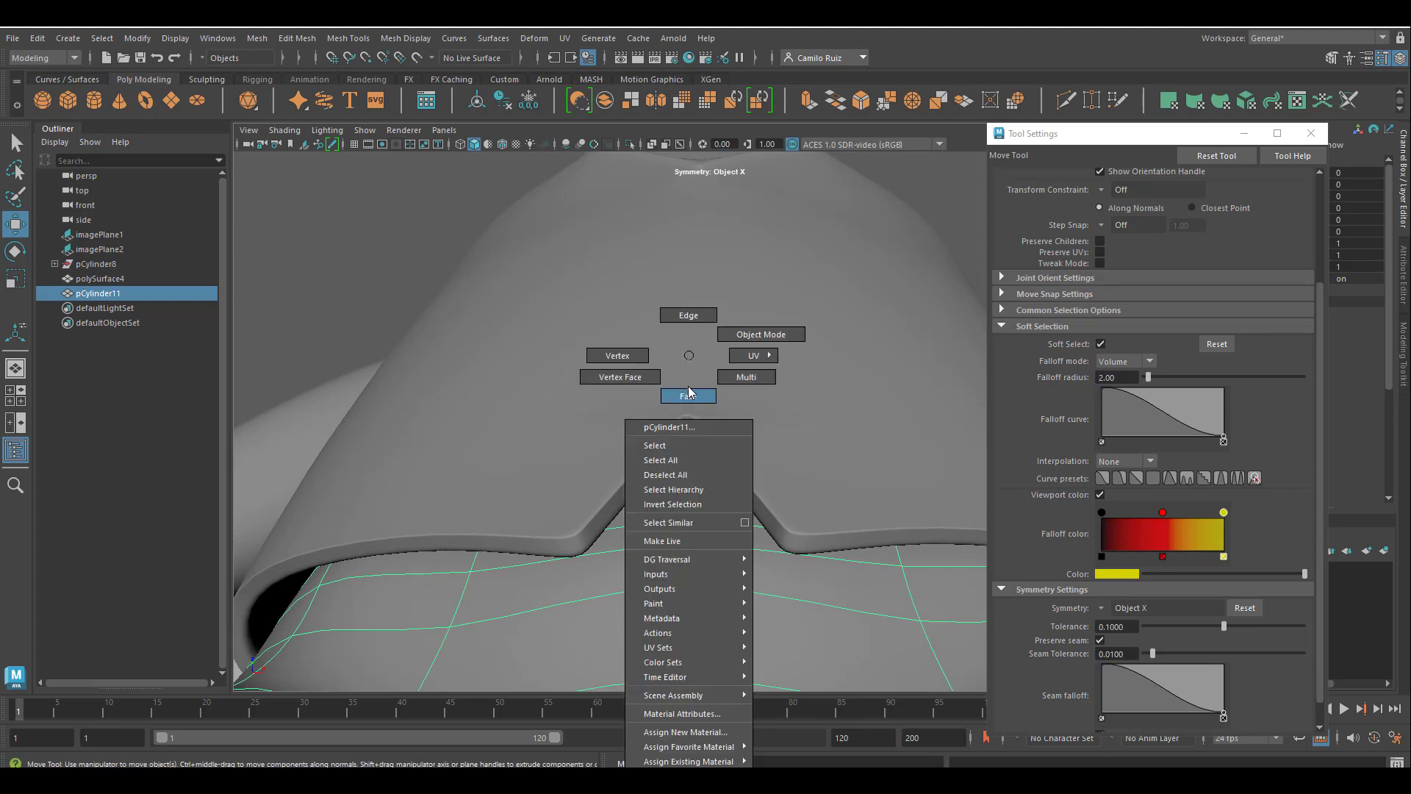
{"action": "left_click", "coordinate": [689, 397]}
{"action": "left_click", "coordinate": [709, 474]}
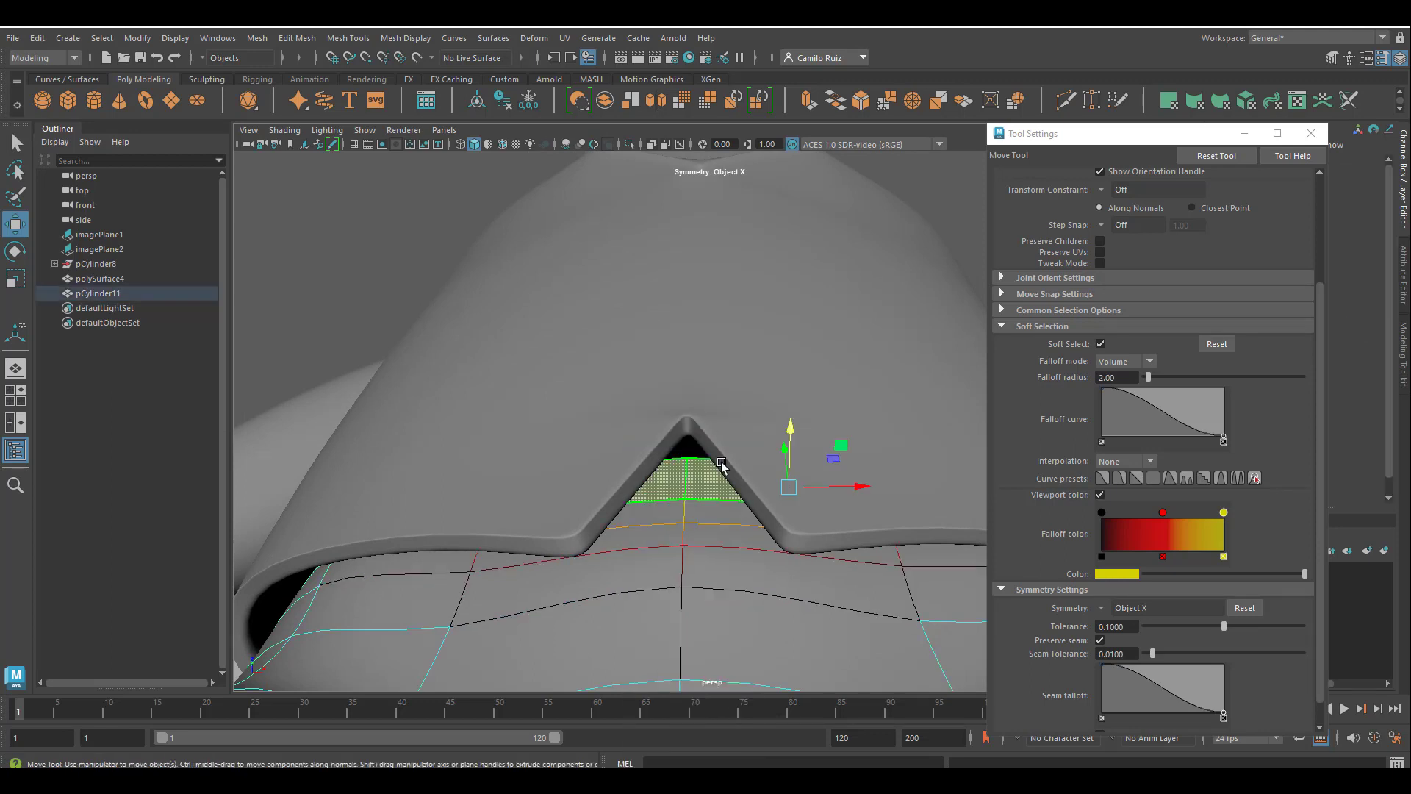
{"action": "left_click_drag", "start_coordinate": [718, 466], "coordinate": [756, 434], "text": "alt"}
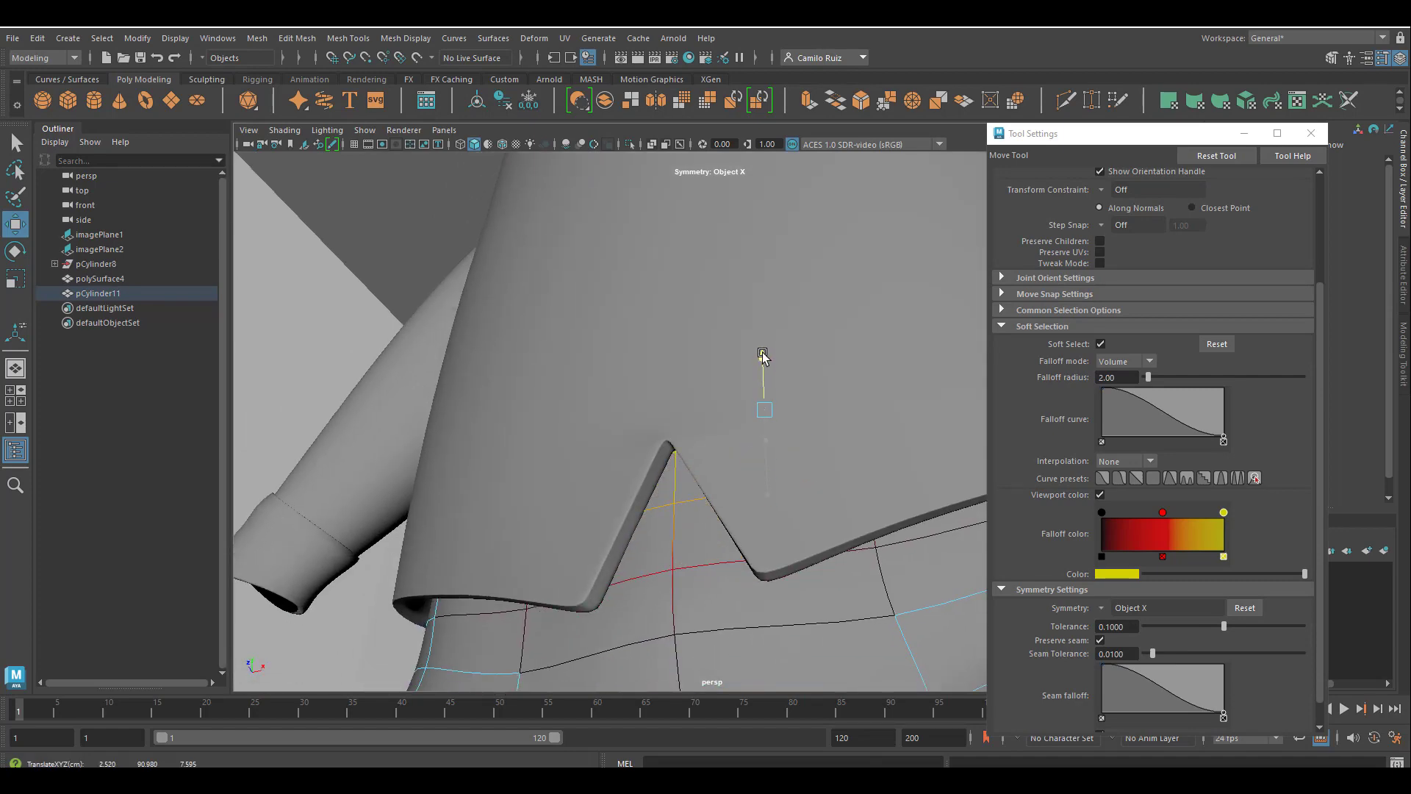
{"action": "left_click_drag", "start_coordinate": [712, 467], "coordinate": [750, 570], "text": "alt"}
Return the trousers to object mode, clear the selection and inspect the whole character from the front.
{"action": "scroll", "coordinate": [588, 553], "scroll_direction": "down", "scroll_amount": 5}
{"action": "scroll", "coordinate": [797, 546], "scroll_direction": "down", "scroll_amount": 4}
{"action": "scroll", "coordinate": [779, 572], "scroll_direction": "down", "scroll_amount": 6}
{"action": "scroll", "coordinate": [742, 539], "scroll_direction": "up", "scroll_amount": 6}
{"action": "scroll", "coordinate": [746, 532], "scroll_direction": "up", "scroll_amount": 3}
{"action": "middle_click_drag", "start_coordinate": [738, 505], "coordinate": [691, 339], "text": "alt"}
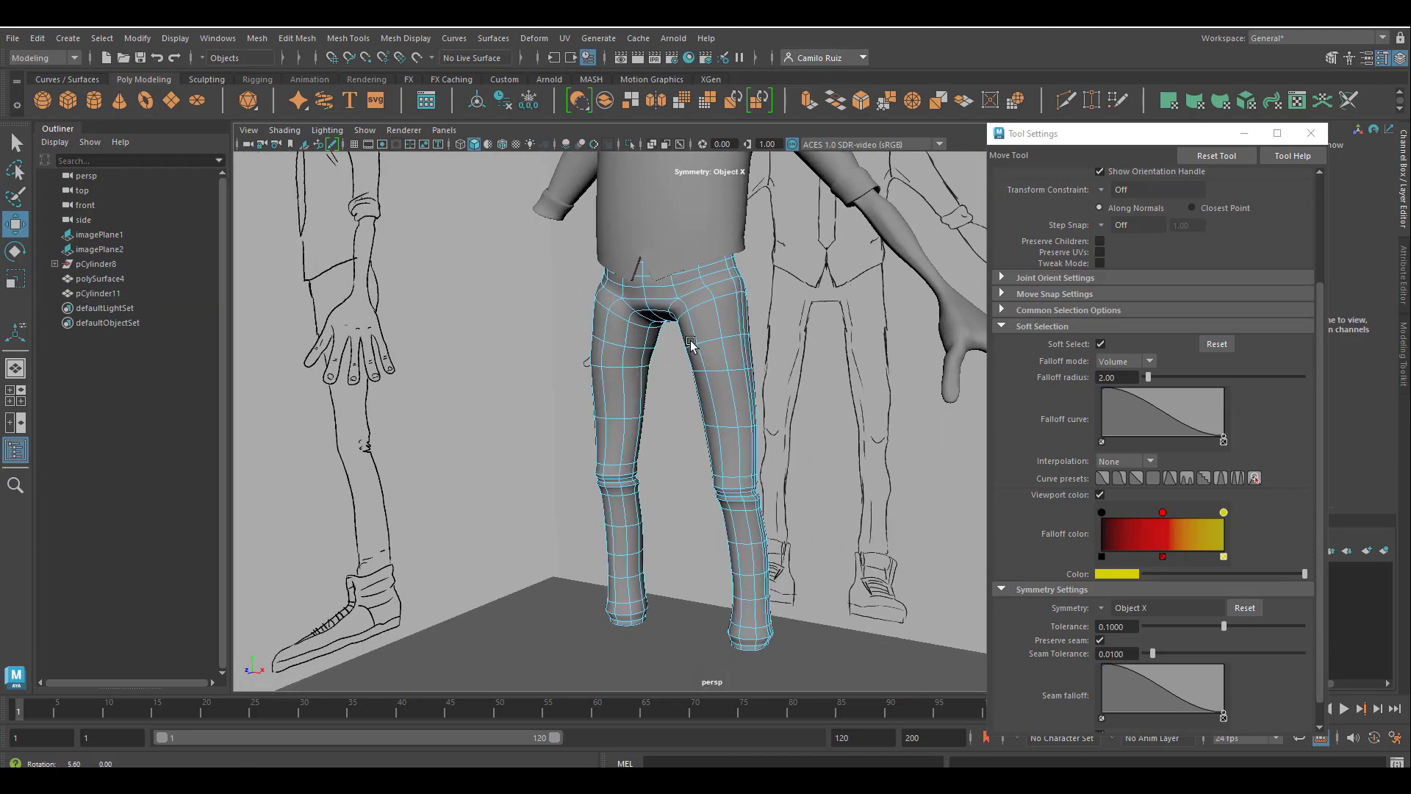
{"action": "left_click_drag", "start_coordinate": [692, 339], "coordinate": [692, 332], "text": "alt"}
{"action": "right_click", "coordinate": [705, 304]}
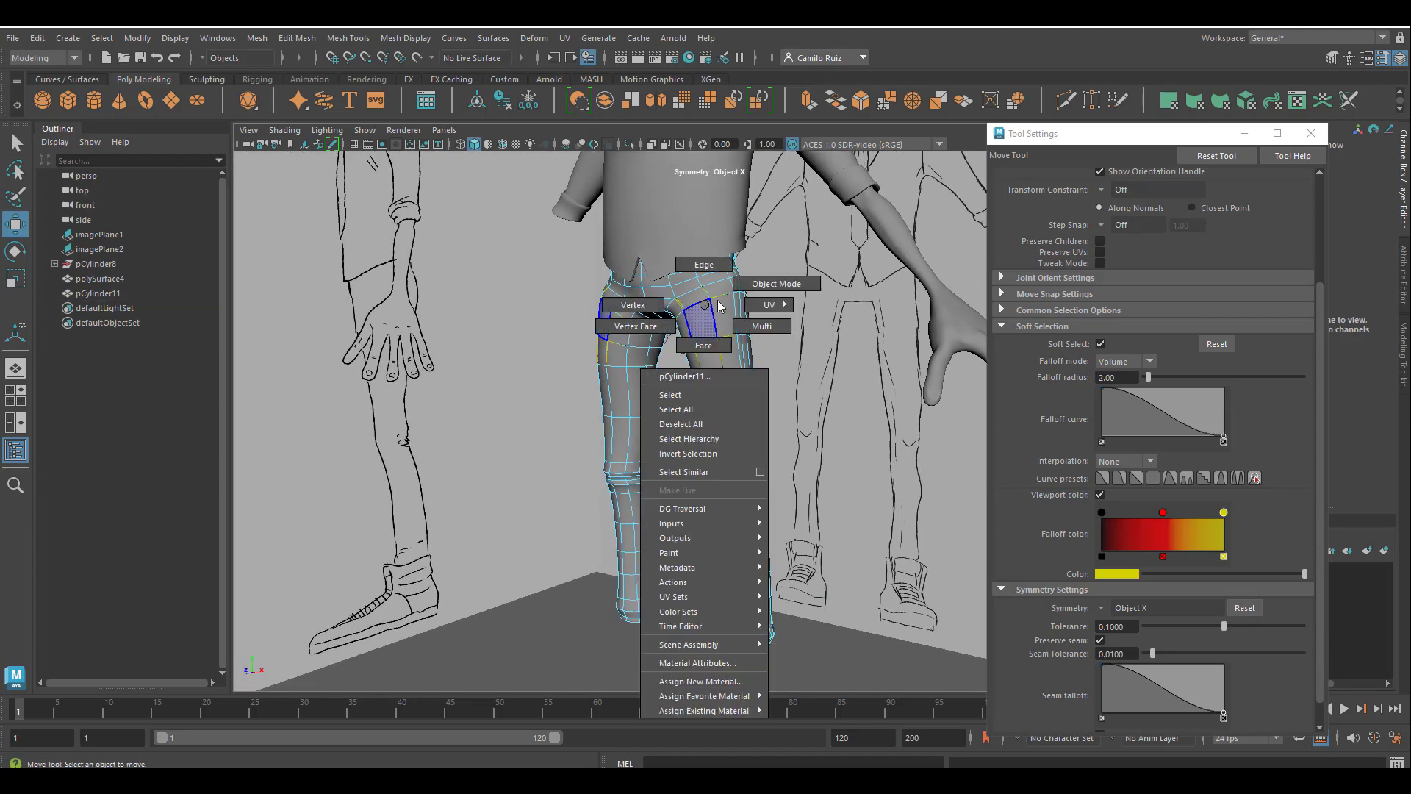
{"action": "left_click", "coordinate": [765, 287]}
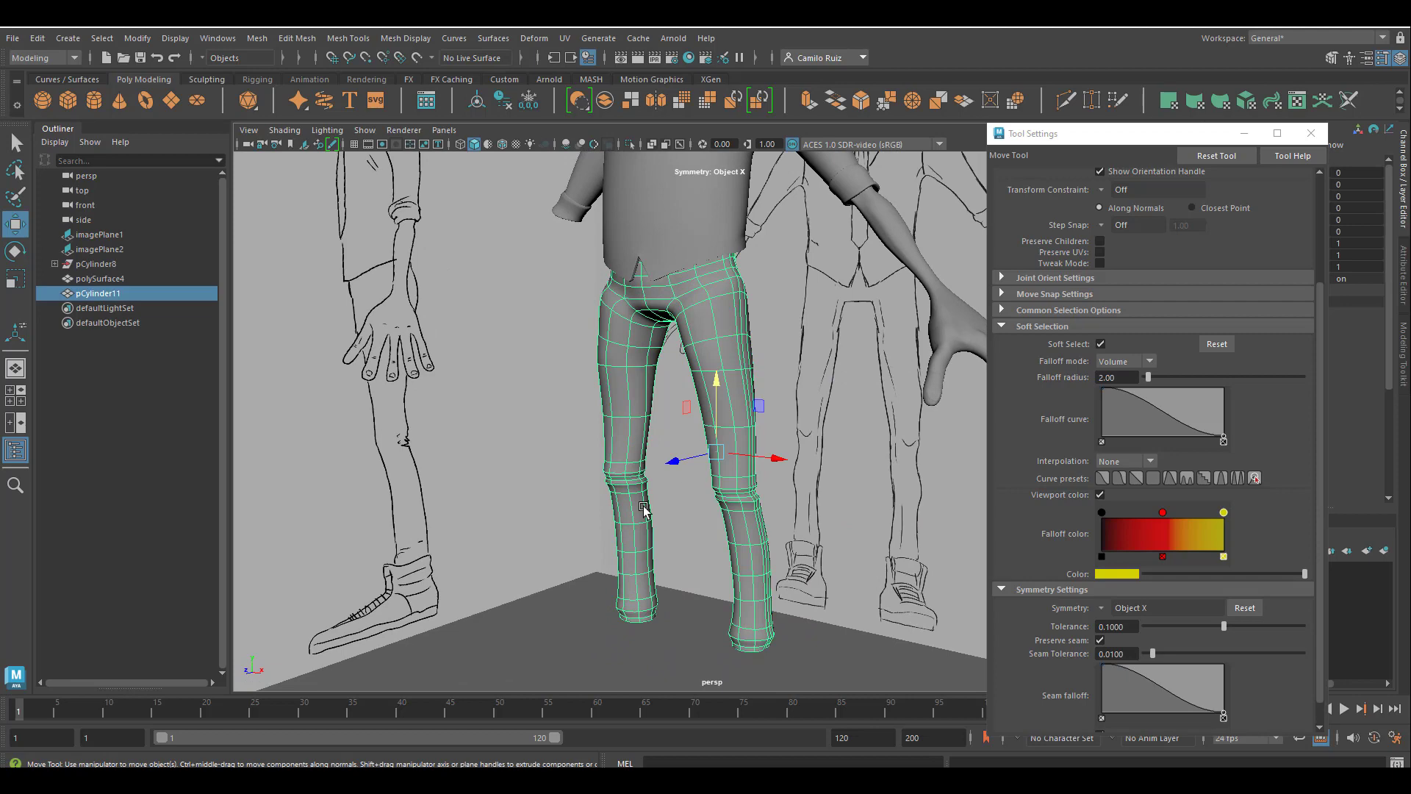
{"action": "left_click", "coordinate": [682, 621]}
{"action": "left_click_drag", "start_coordinate": [682, 621], "coordinate": [576, 542], "text": "alt"}
{"action": "scroll", "coordinate": [695, 583], "scroll_direction": "up", "scroll_amount": 2}
{"action": "scroll", "coordinate": [845, 615], "scroll_direction": "up", "scroll_amount": 2}
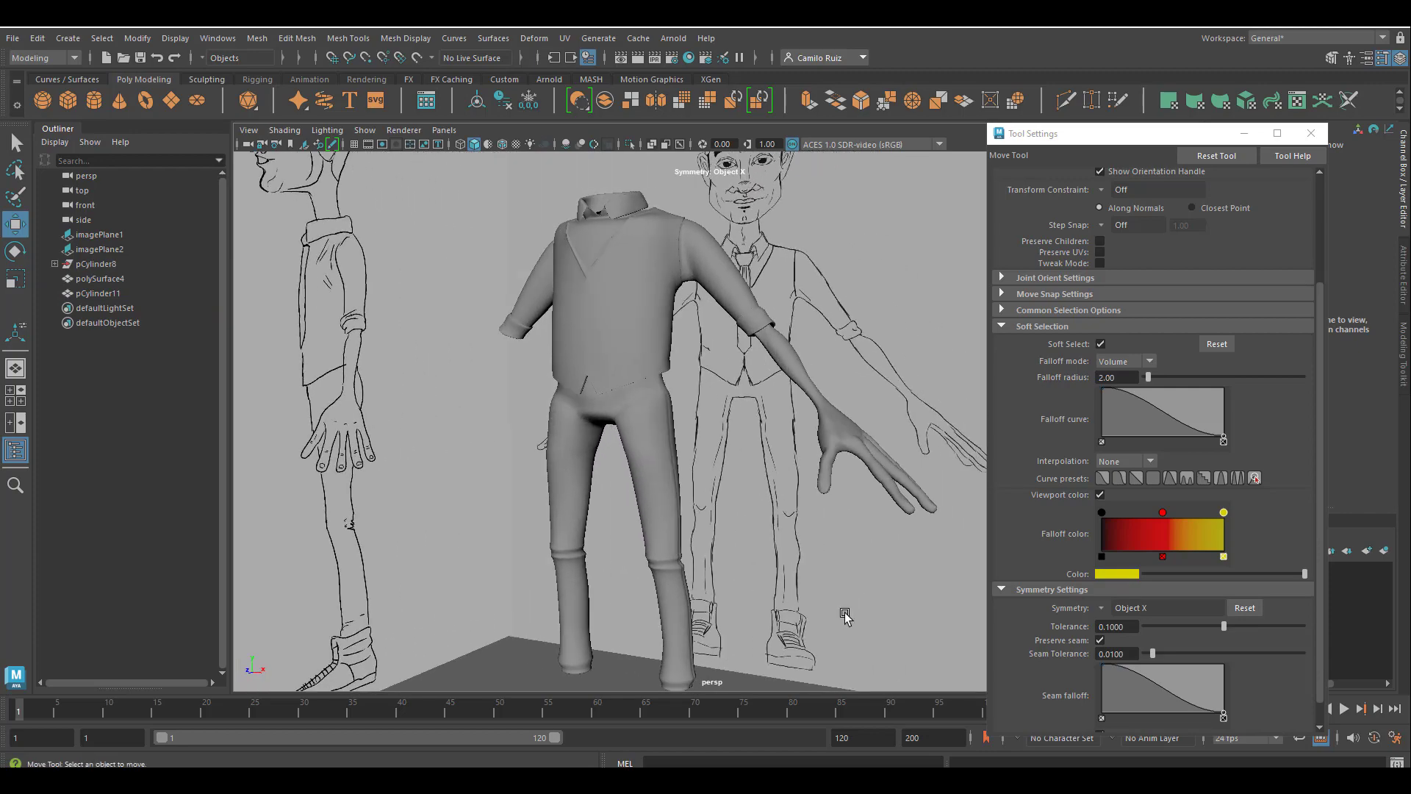